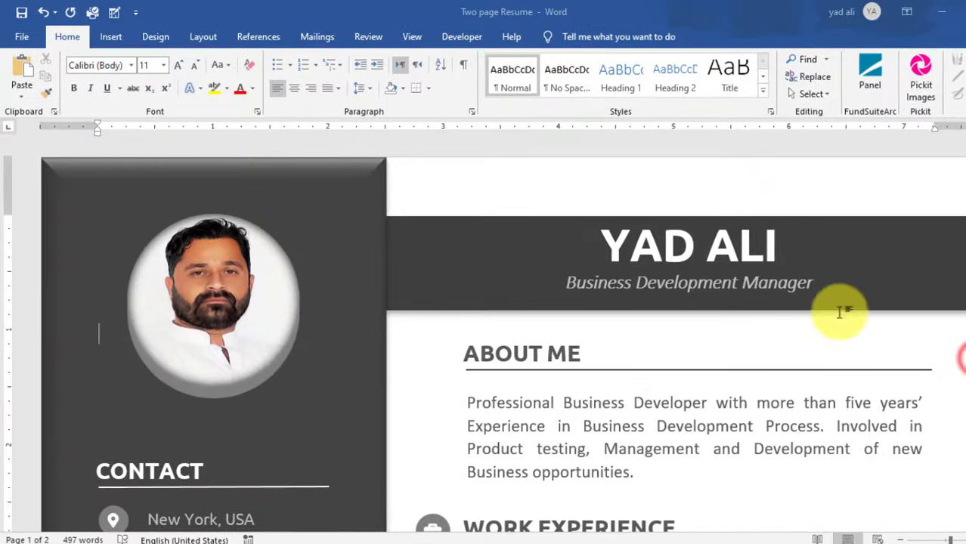
# - Create a new blank document (Document3) from the File menu's New page
pyautogui.click(22, 36)
pyautogui.click(42, 106)
pyautogui.click(187, 171)
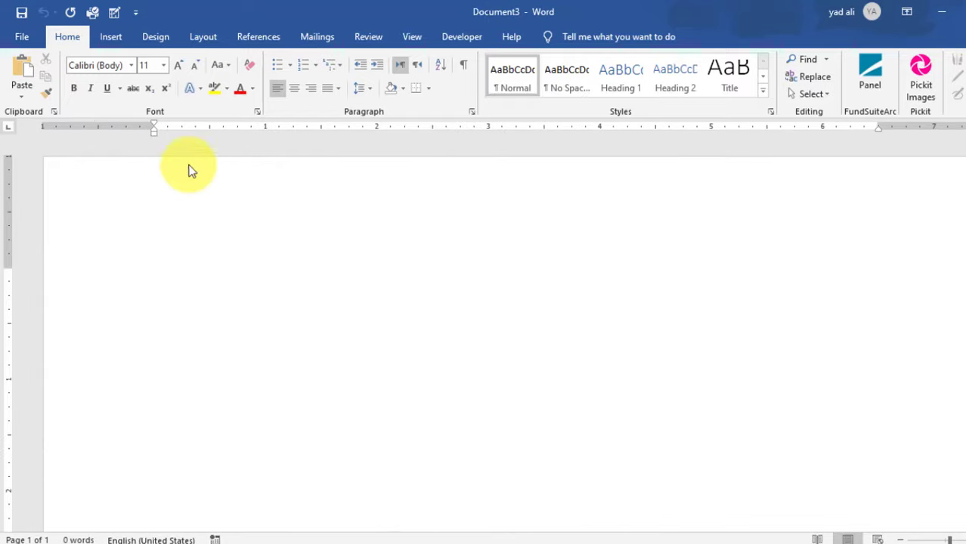
# - Set the page size to A4 with Narrow margins
pyautogui.click(211, 39)
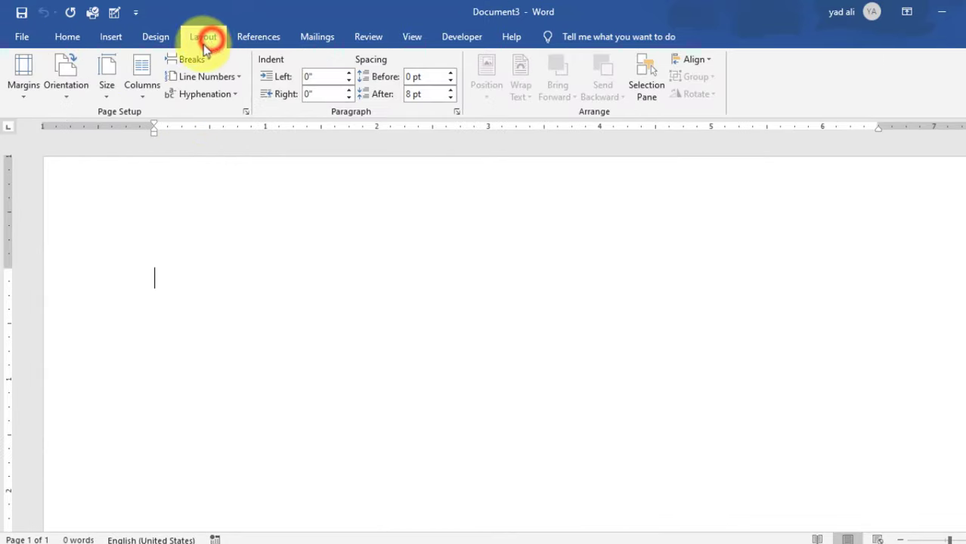
pyautogui.click(104, 97)
pyautogui.click(134, 220)
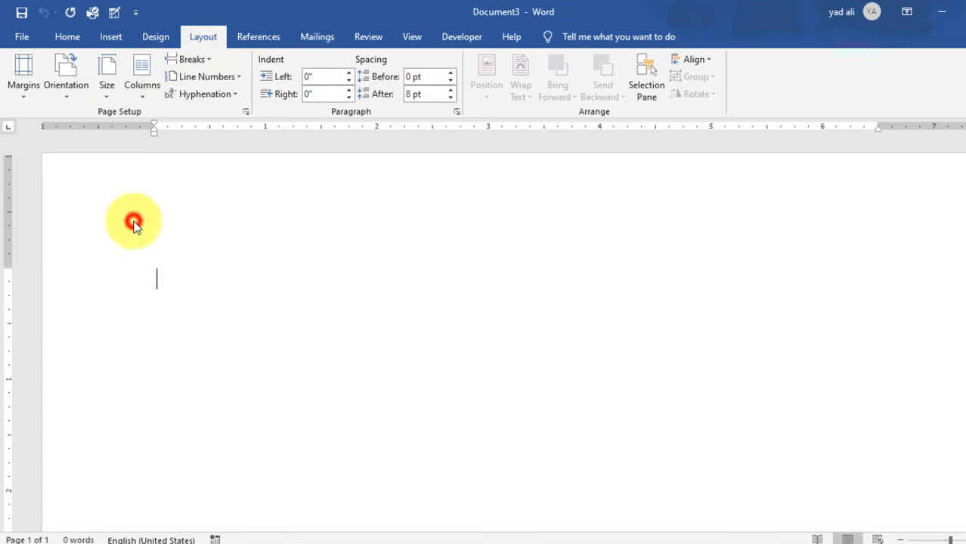
pyautogui.click(20, 94)
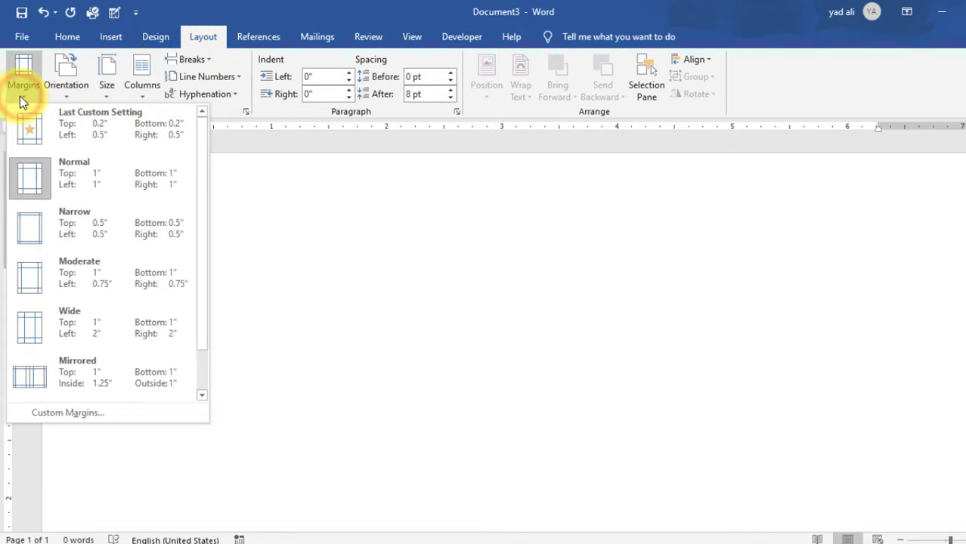
pyautogui.click(122, 231)
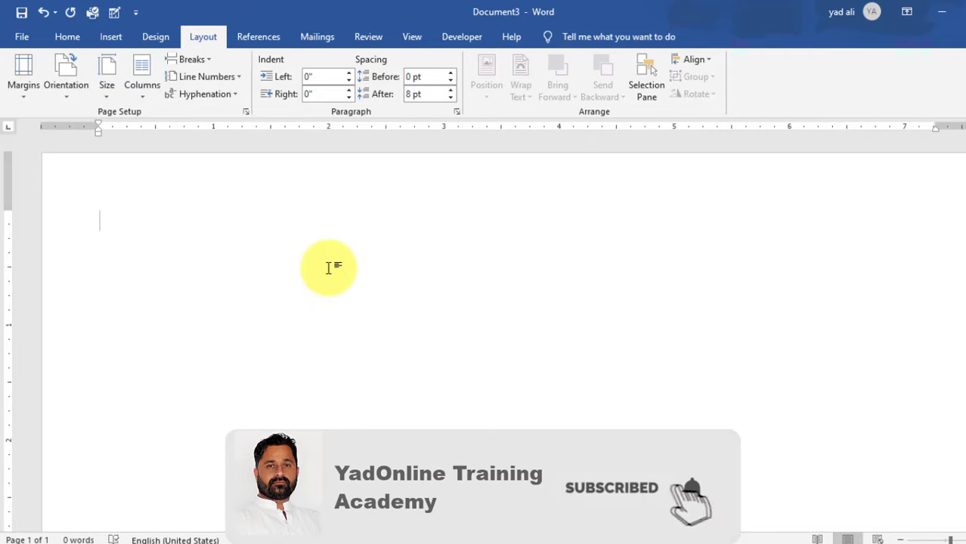
# - Insert an 11.69" tall, 3" wide rectangle at the page's top-left corner
pyautogui.click(112, 39)
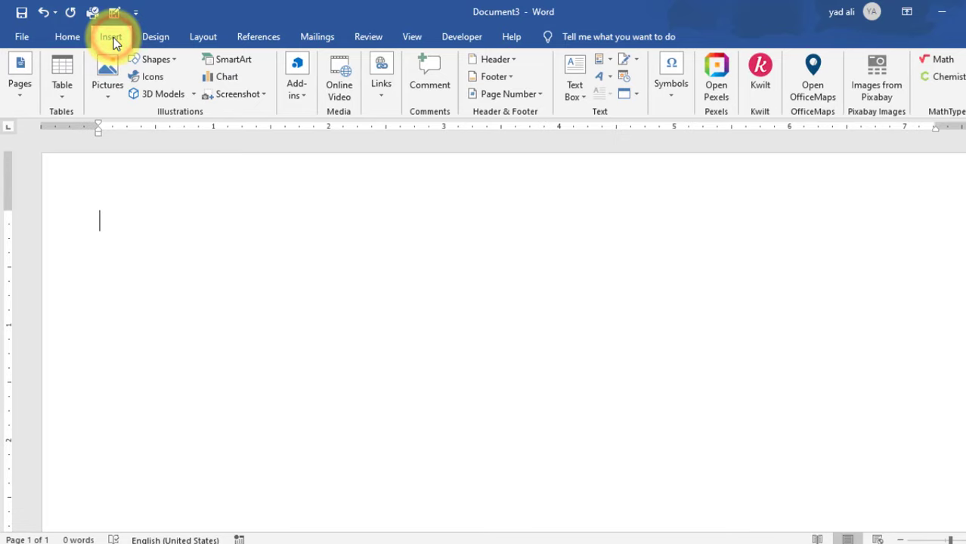
pyautogui.click(168, 59)
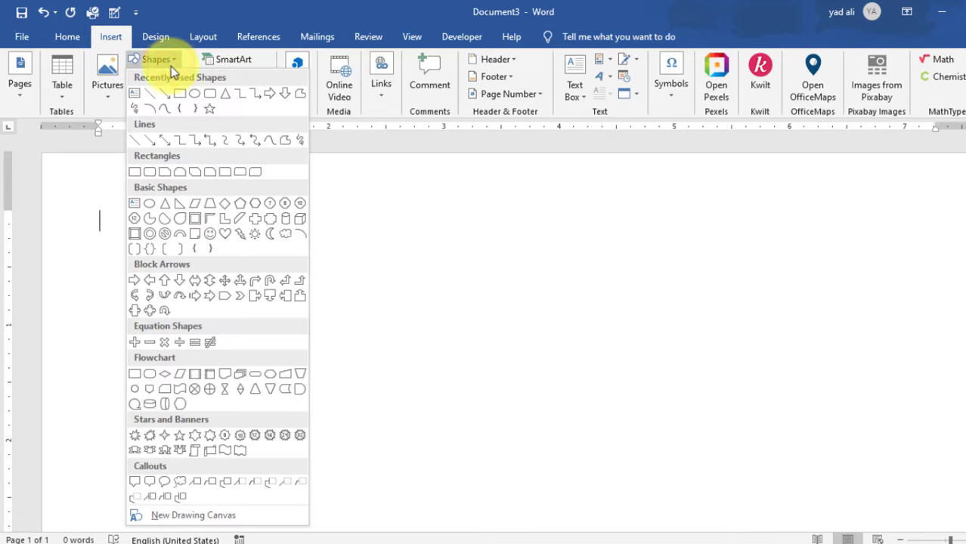
pyautogui.click(182, 92)
pyautogui.click(73, 188)
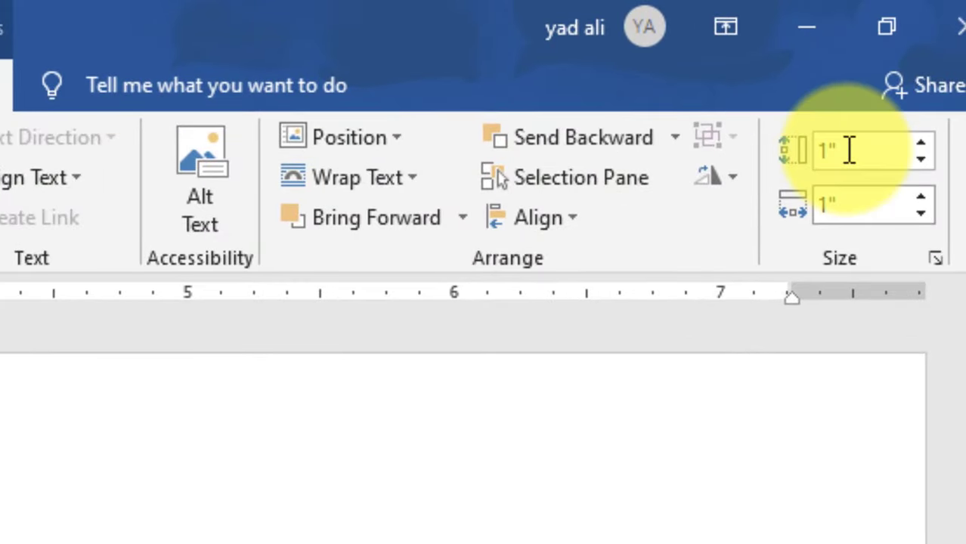
pyautogui.click(850, 150)
pyautogui.click(871, 205)
pyautogui.write('3')
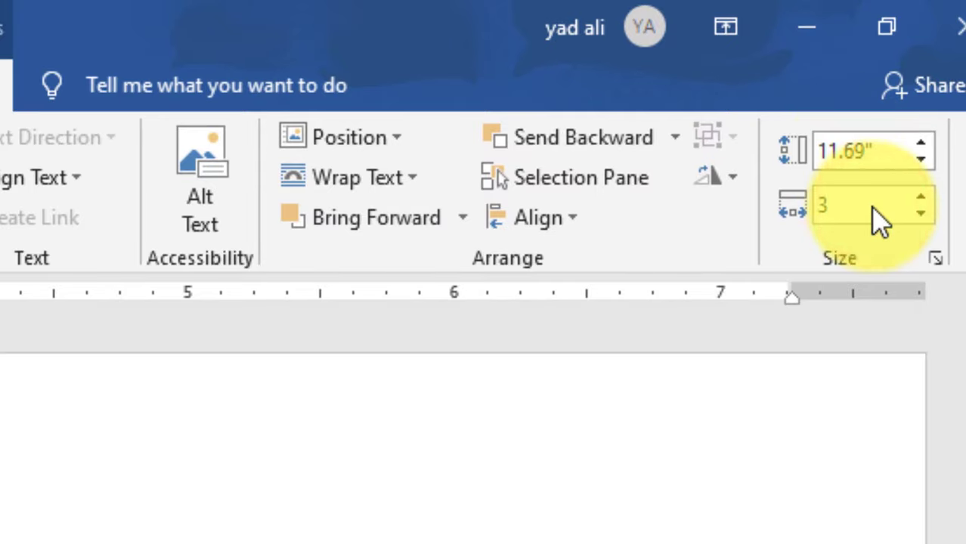
pyautogui.press('Return')
pyautogui.moveTo(315, 288); pyautogui.dragTo(285, 257)
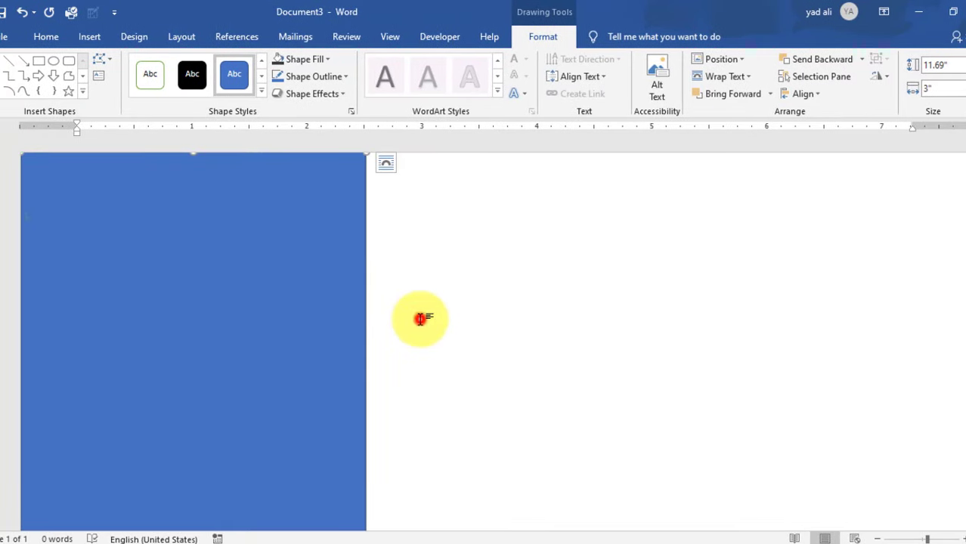
pyautogui.click(420, 318)
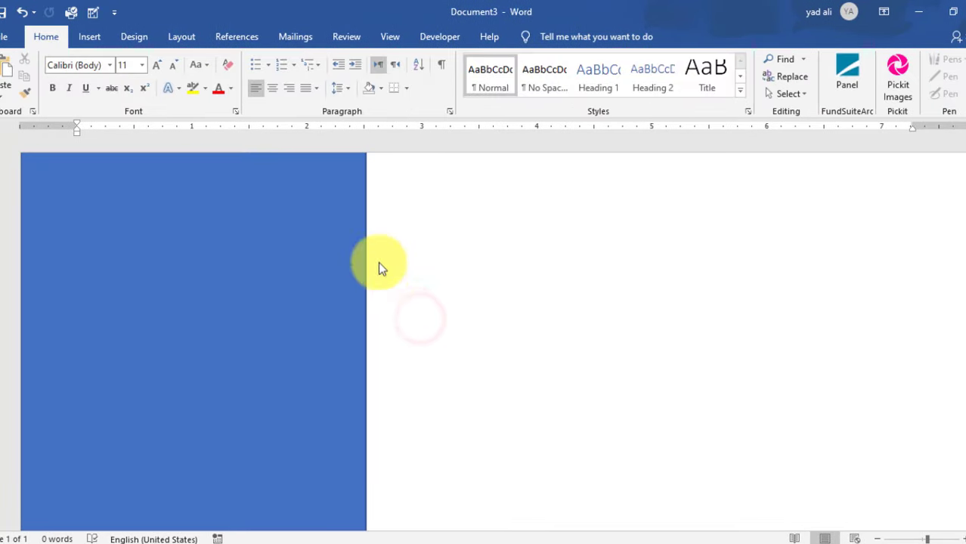
# - Fill the rectangle dark gray and remove its outline
pyautogui.doubleClick(337, 207)
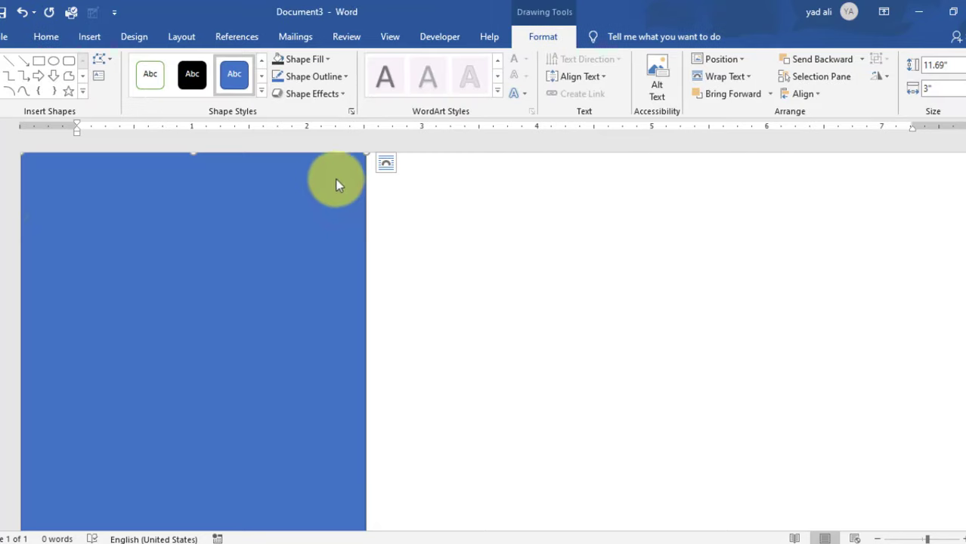
pyautogui.click(330, 59)
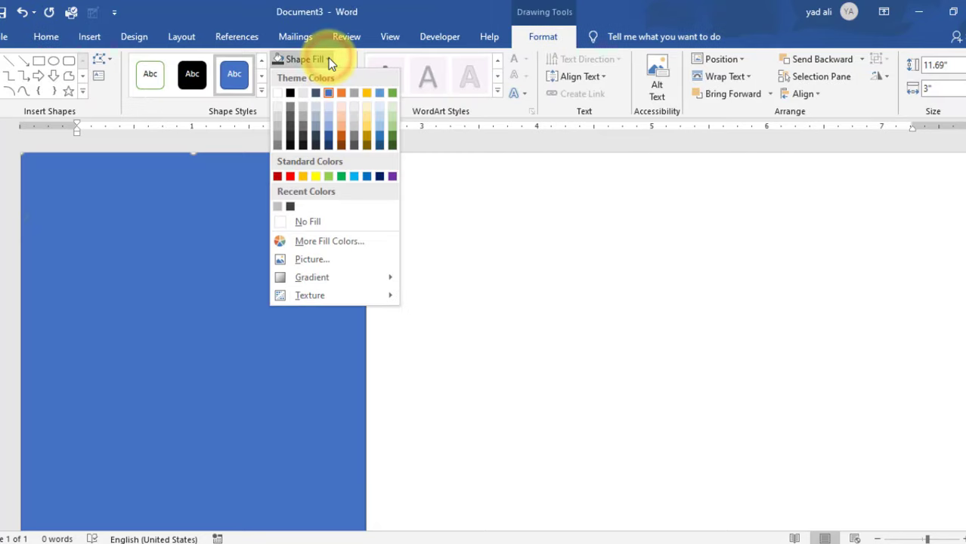
pyautogui.click(290, 207)
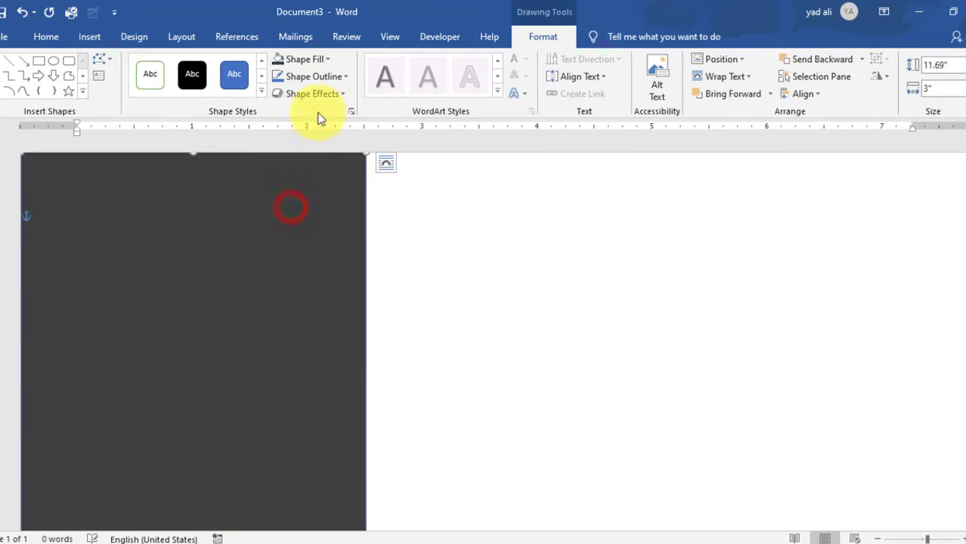
pyautogui.click(328, 76)
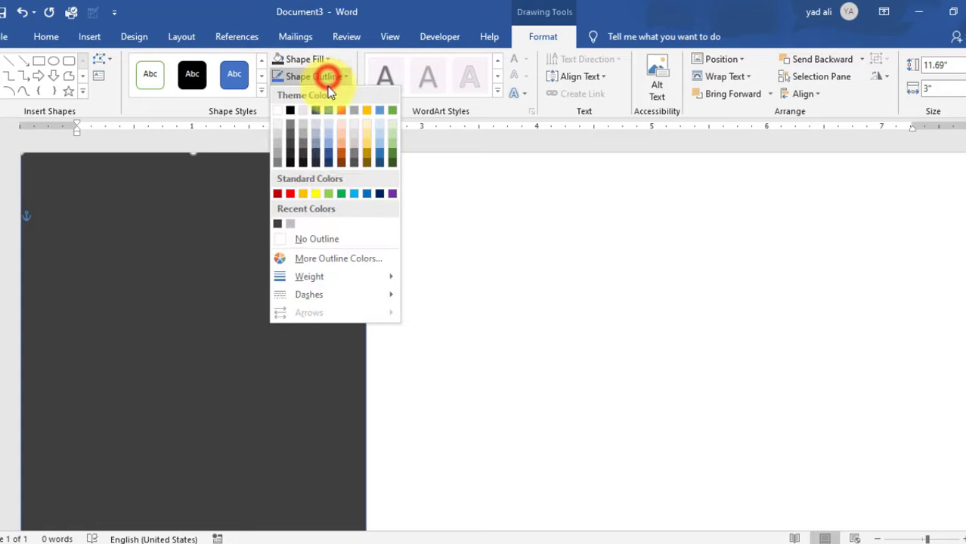
pyautogui.click(327, 239)
pyautogui.click(479, 280)
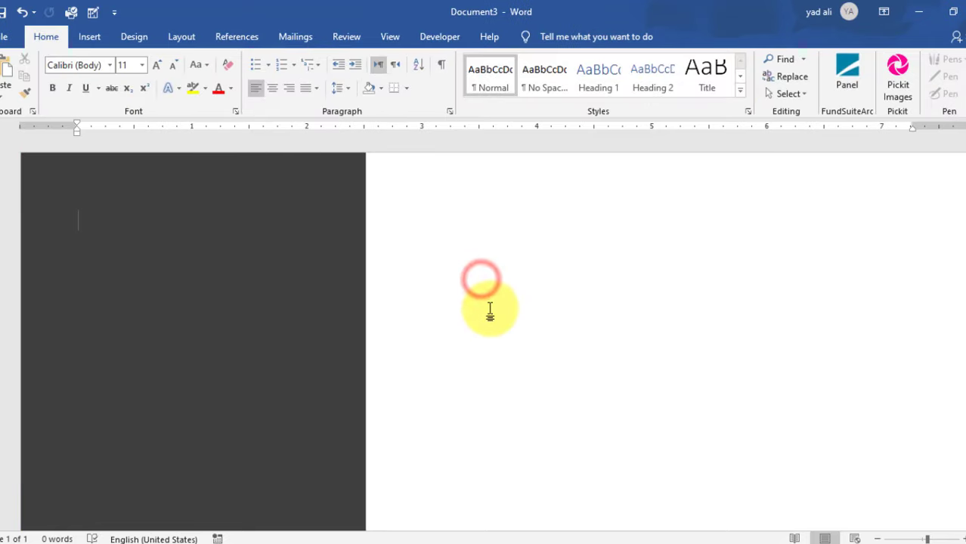
pyautogui.scroll(-1, 490, 310)
pyautogui.scroll(1, 490, 310)
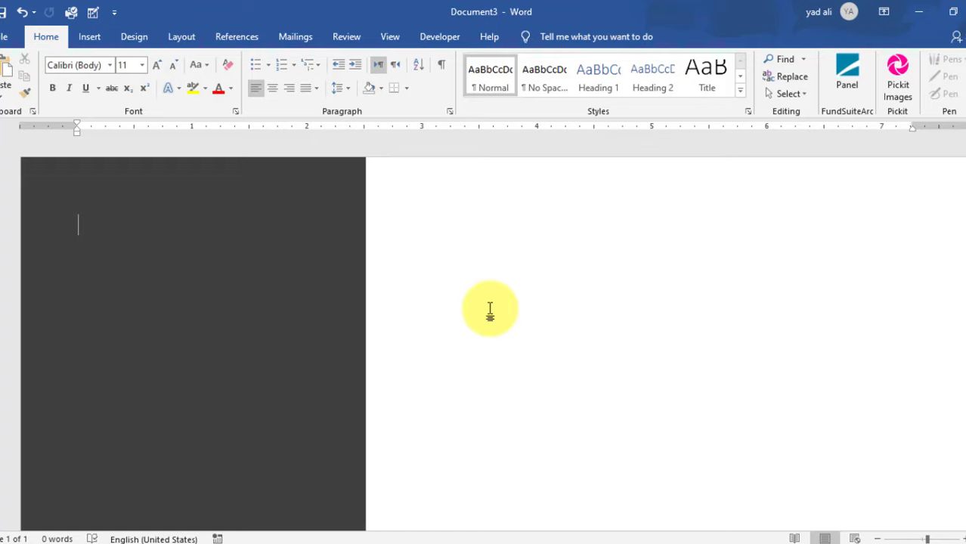
# - Apply a preset bevel shape effect to the dark gray panel
pyautogui.click(327, 252)
pyautogui.click(545, 37)
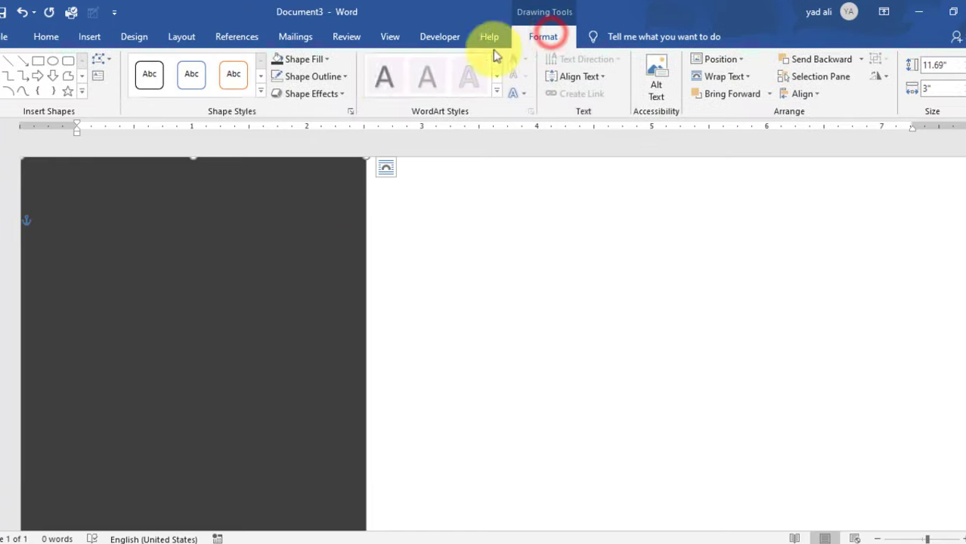
pyautogui.click(338, 100)
pyautogui.moveTo(356, 121)
pyautogui.click(439, 206)
pyautogui.click(534, 271)
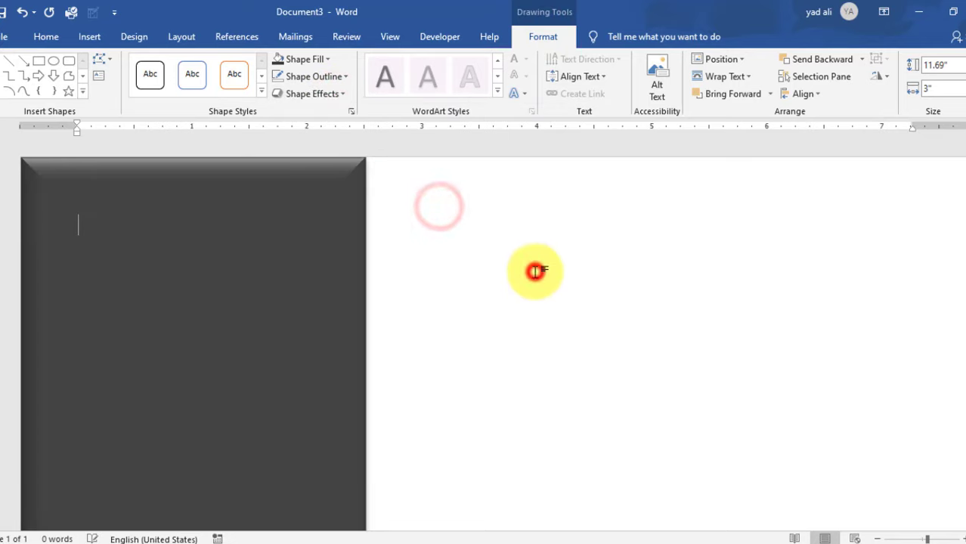
pyautogui.click(89, 38)
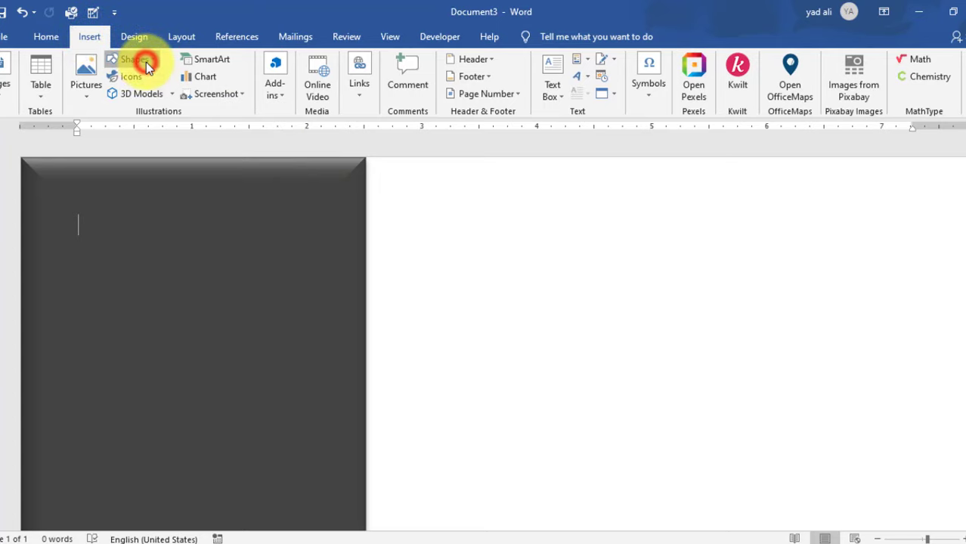
# - Add a 1.5-inch blue circle near the top of the dark sidebar
pyautogui.click(146, 62)
pyautogui.click(172, 93)
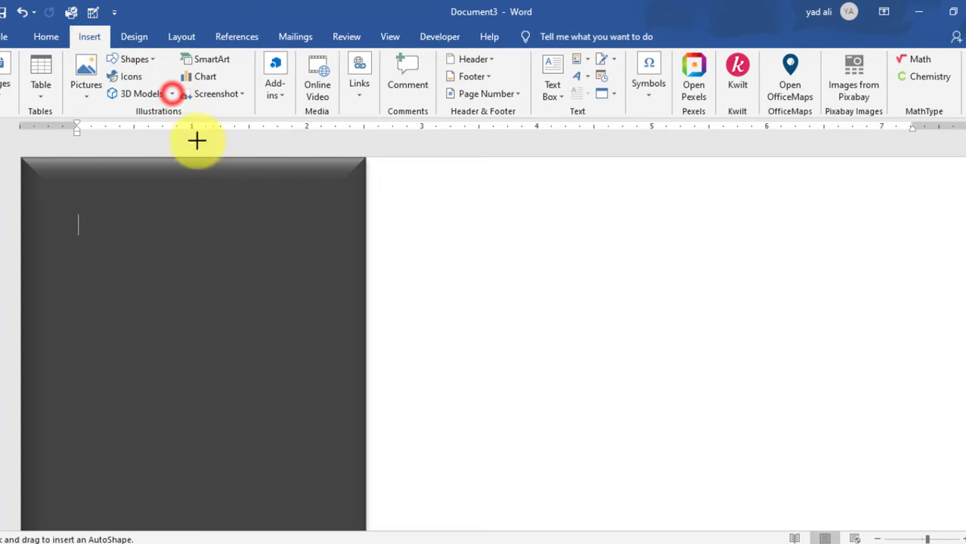
pyautogui.click(251, 241)
pyautogui.moveTo(301, 291); pyautogui.dragTo(184, 275)
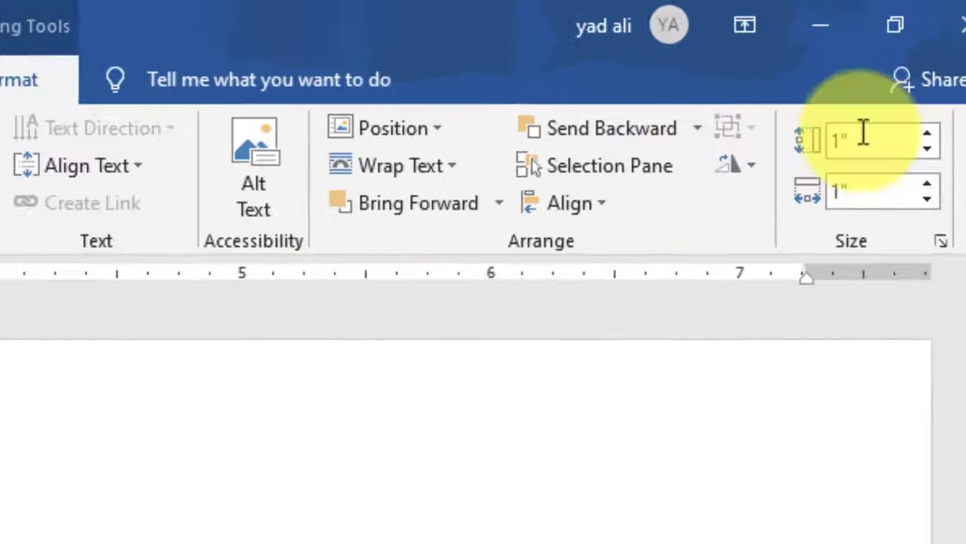
pyautogui.click(942, 64)
pyautogui.write('1')
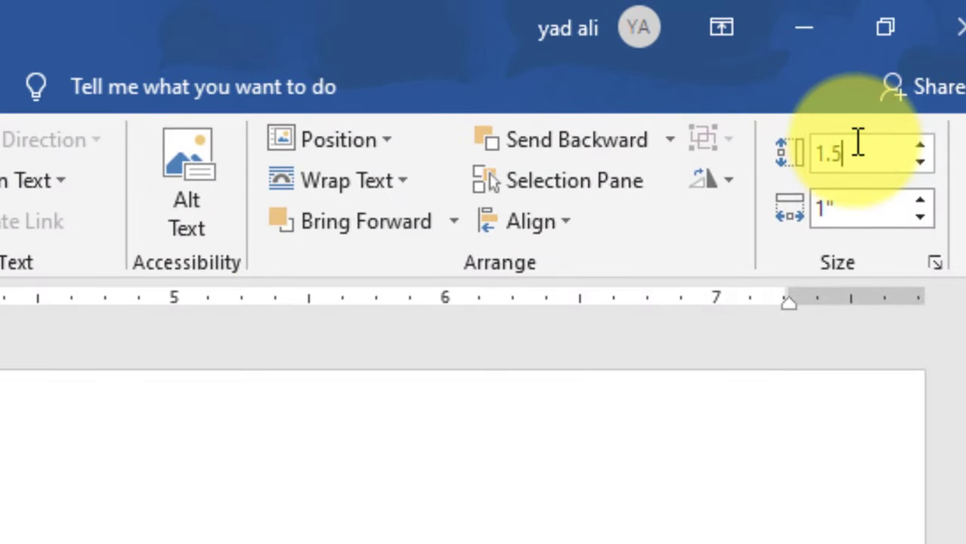
pyautogui.click(863, 209)
pyautogui.write('1.5')
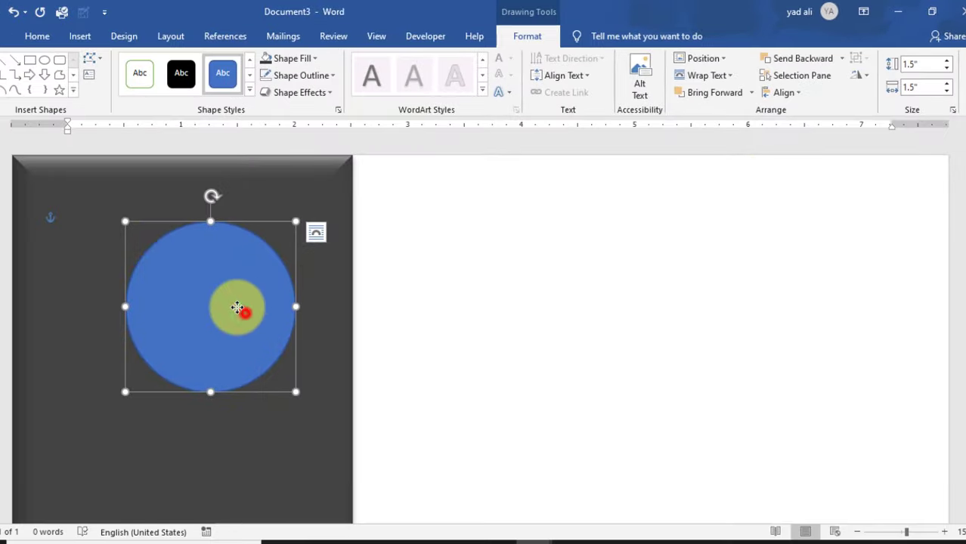
pyautogui.moveTo(244, 308); pyautogui.dragTo(212, 294)
# - Centre the circle horizontally on the sidebar panel
pyautogui.keyDown('shift'); pyautogui.click(291, 410); pyautogui.keyUp('shift')
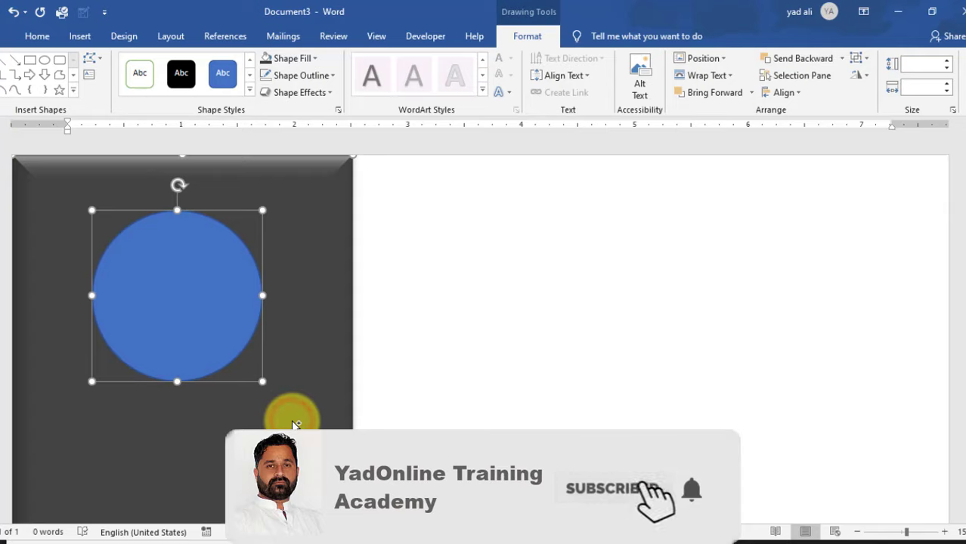
pyautogui.click(792, 92)
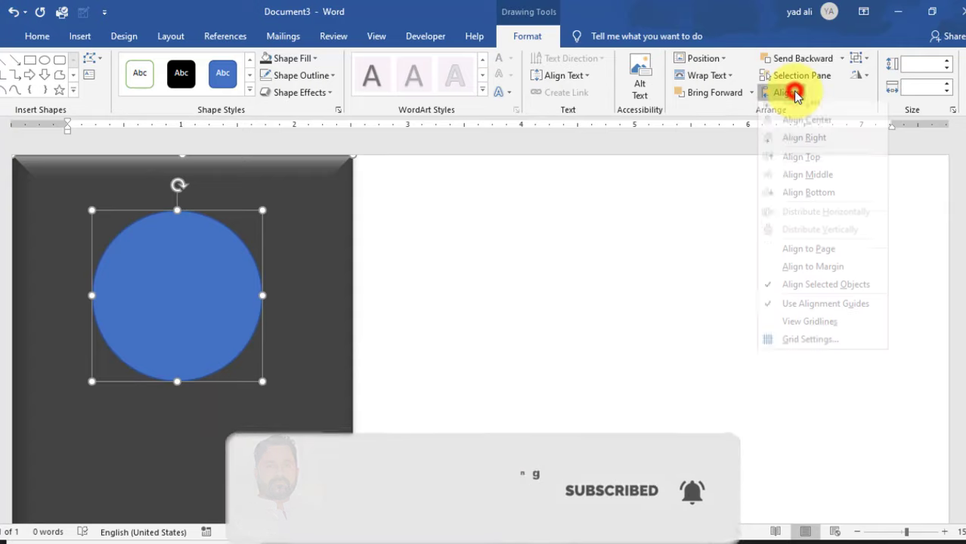
pyautogui.click(798, 128)
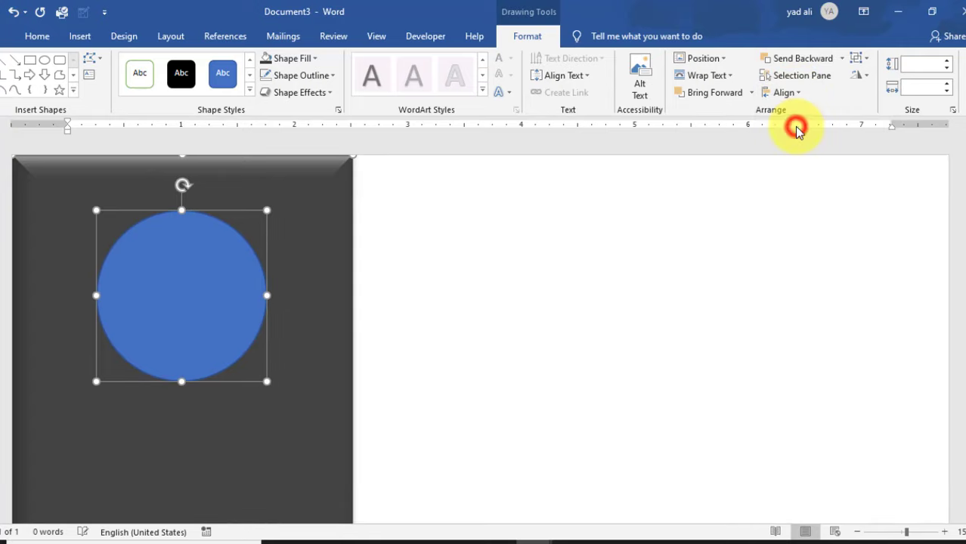
pyautogui.click(493, 382)
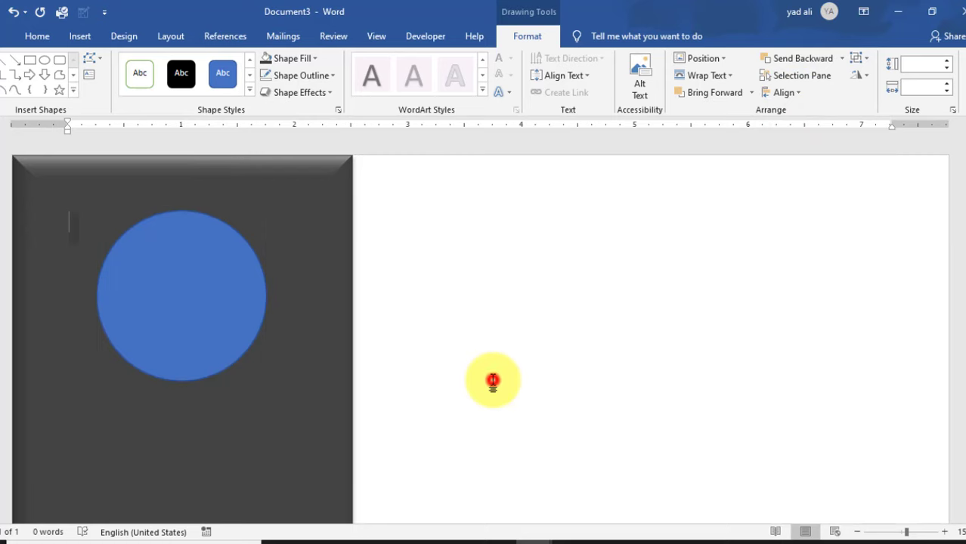
pyautogui.click(180, 277)
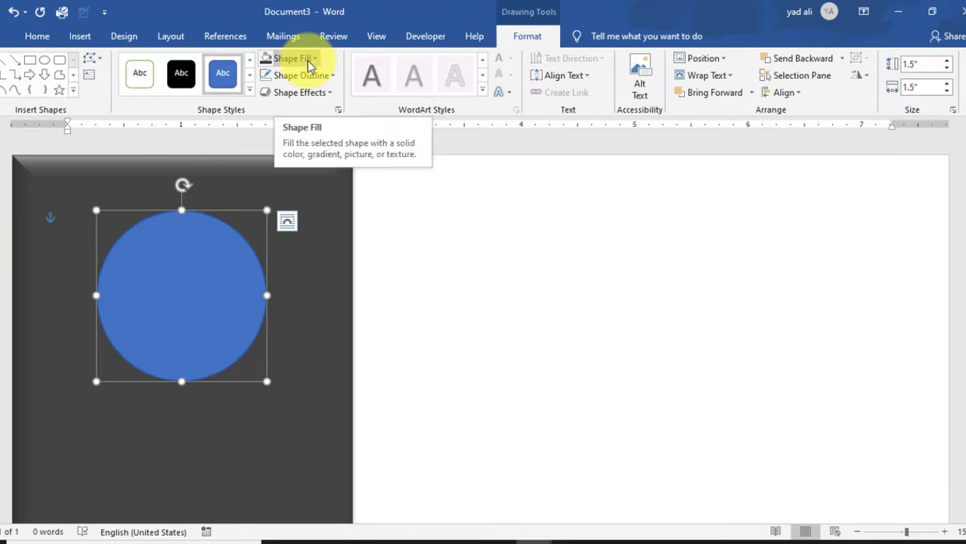
# - Duplicate the circle and nudge both copies so one peeks out below the other
pyautogui.moveTo(200, 303); pyautogui.dragTo(202, 274)
pyautogui.click(199, 376)
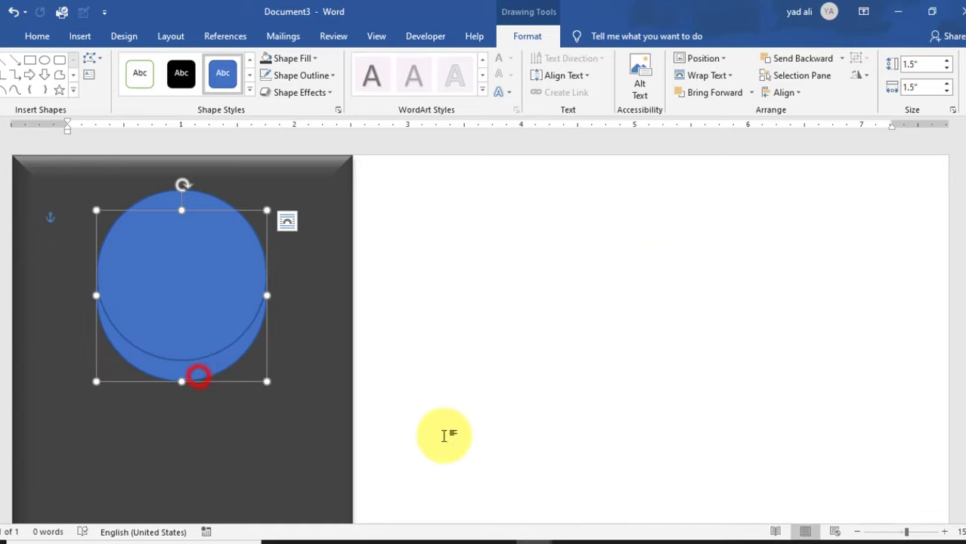
pyautogui.press('Down')
pyautogui.press('Down')
pyautogui.press('Down')
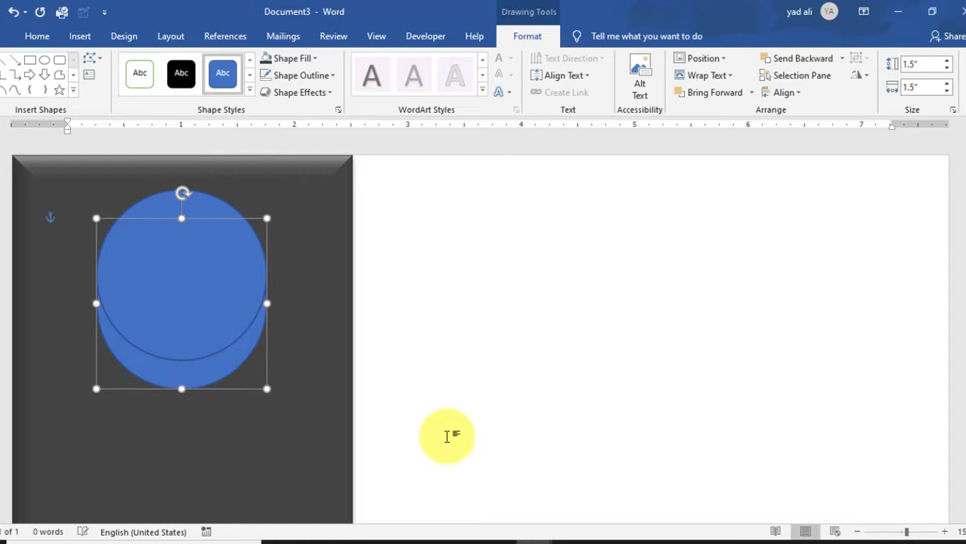
pyautogui.click(192, 329)
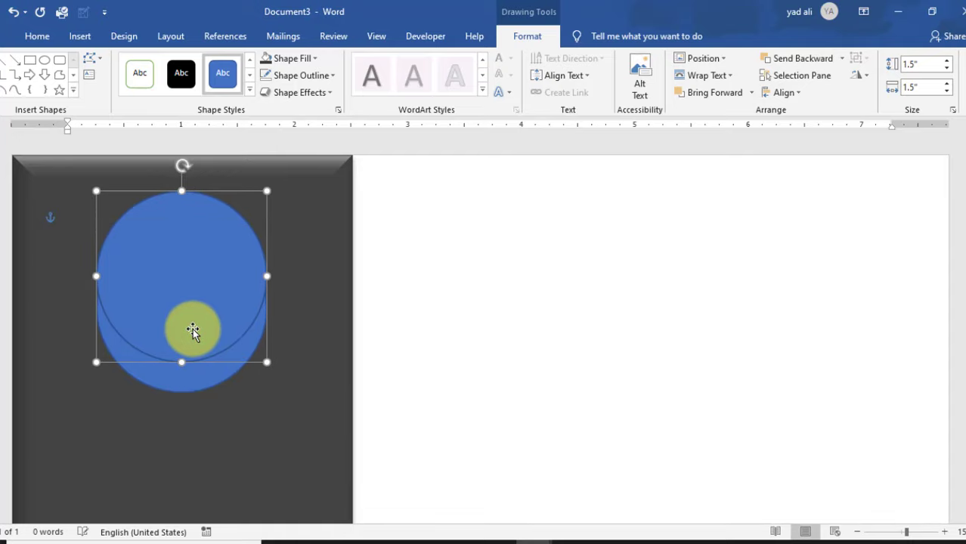
pyautogui.press('Down')
pyautogui.press('Down')
pyautogui.press('Down')
pyautogui.press('Down')
pyautogui.click(193, 330)
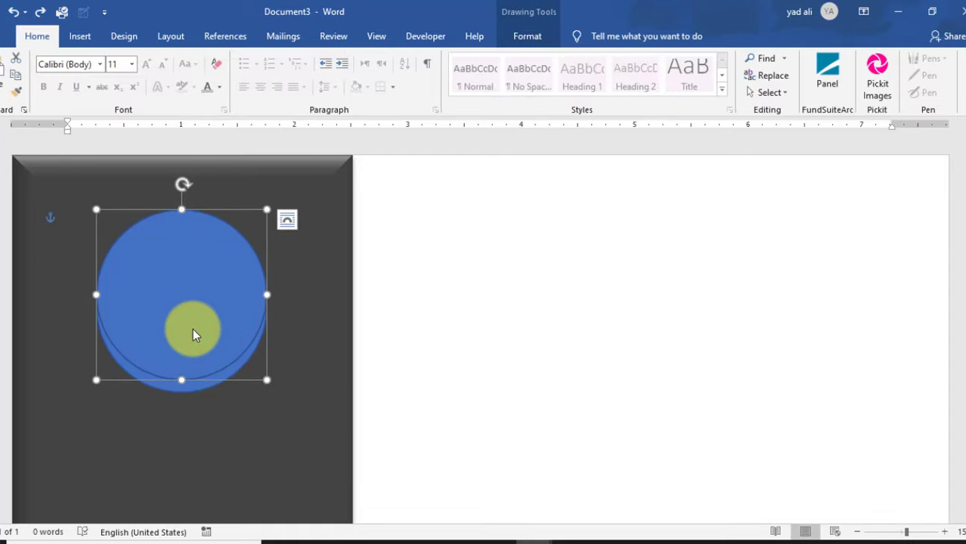
# - Fill the front circle with the Logo Photo picture from file
pyautogui.click(528, 38)
pyautogui.click(314, 59)
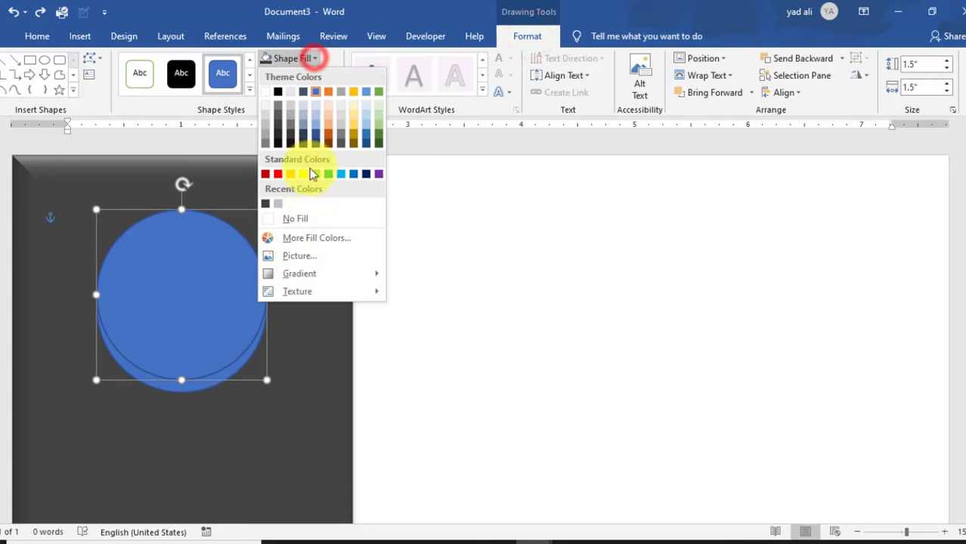
pyautogui.click(307, 257)
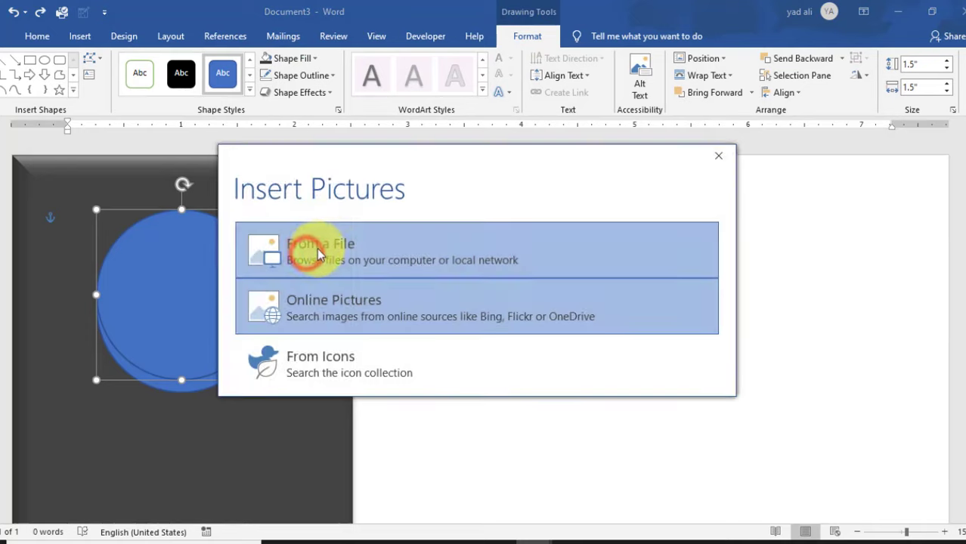
pyautogui.click(330, 243)
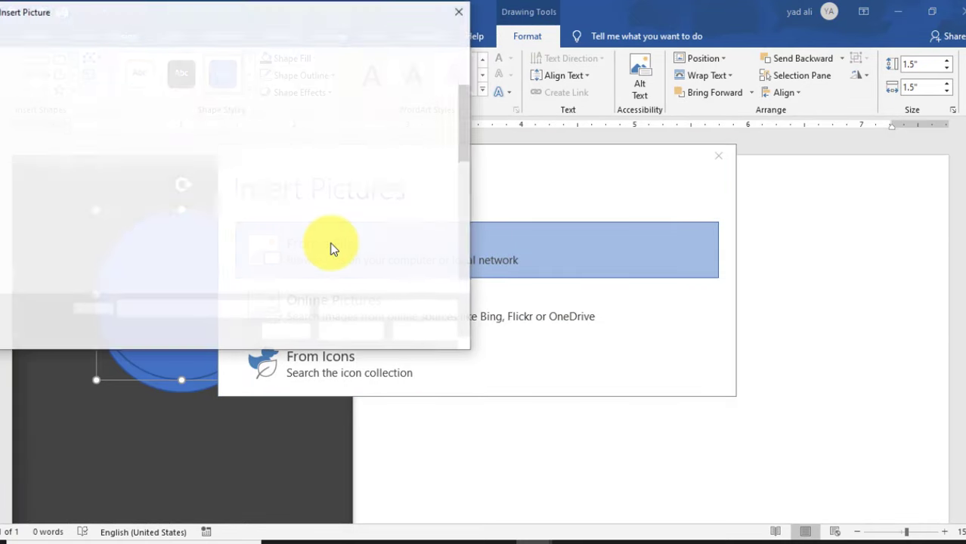
pyautogui.scroll(-3, 332, 249)
pyautogui.click(145, 102)
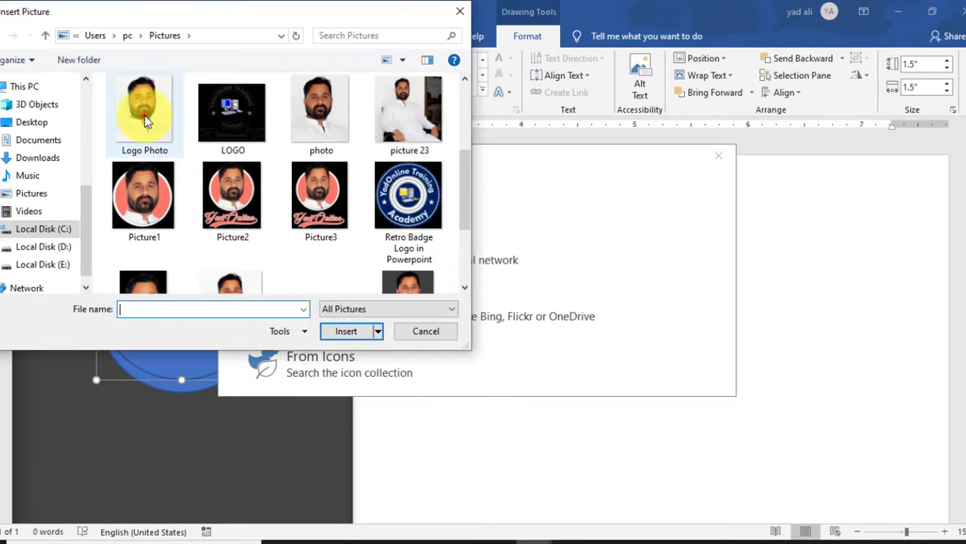
pyautogui.click(344, 332)
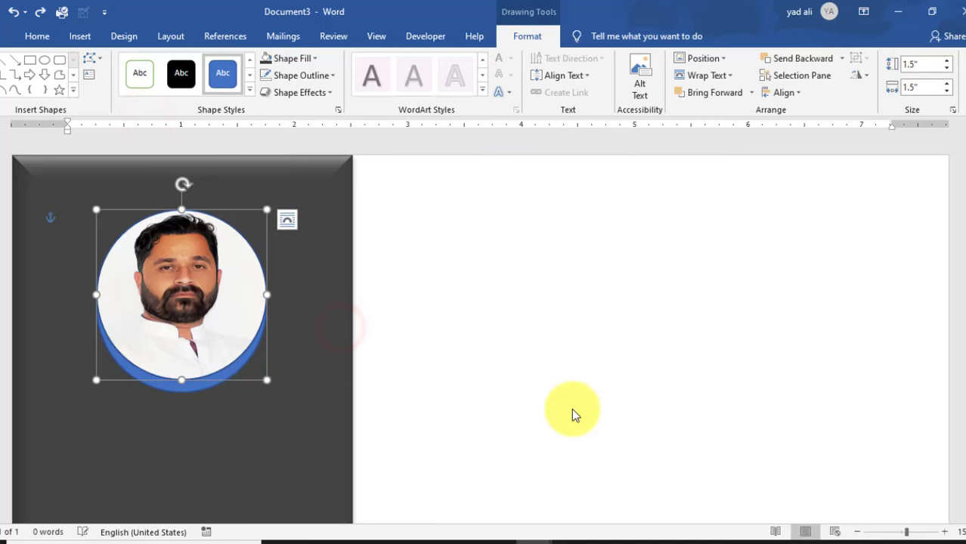
pyautogui.click(519, 343)
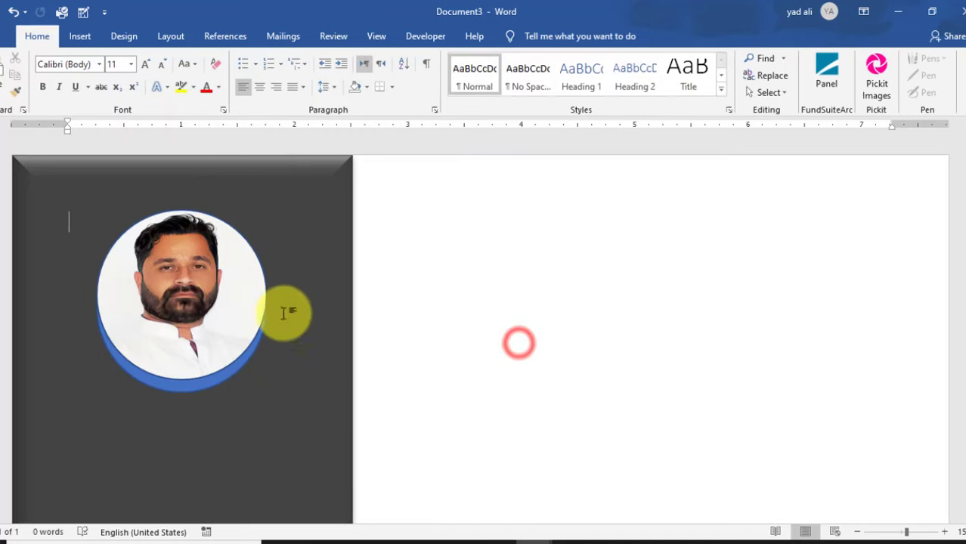
pyautogui.doubleClick(233, 305)
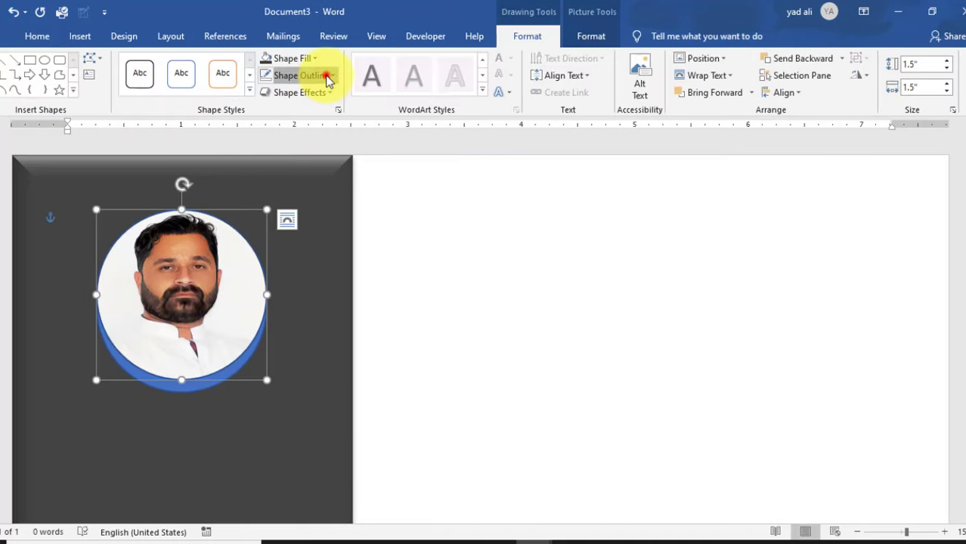
# - Remove the photo circle's outline and give it an inner shadow
pyautogui.click(330, 76)
pyautogui.click(317, 240)
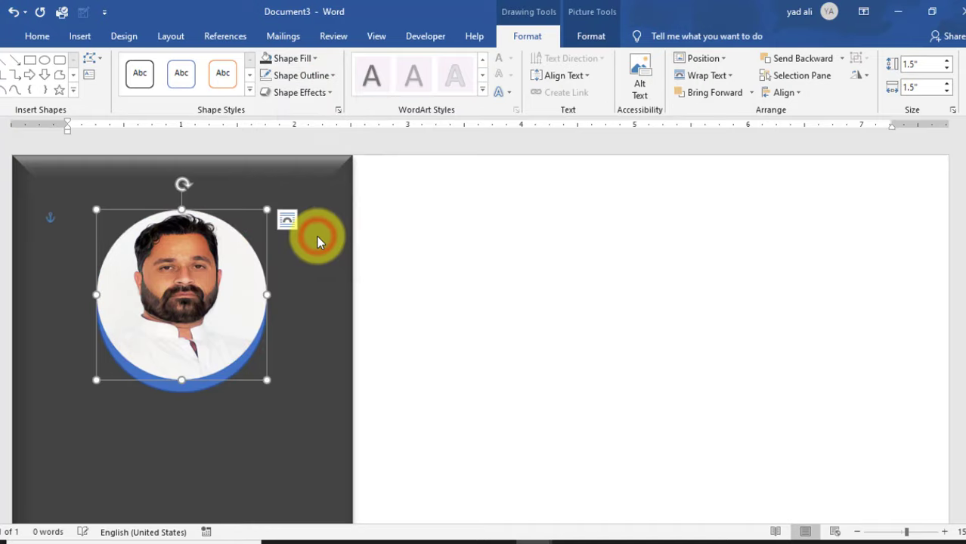
pyautogui.click(326, 92)
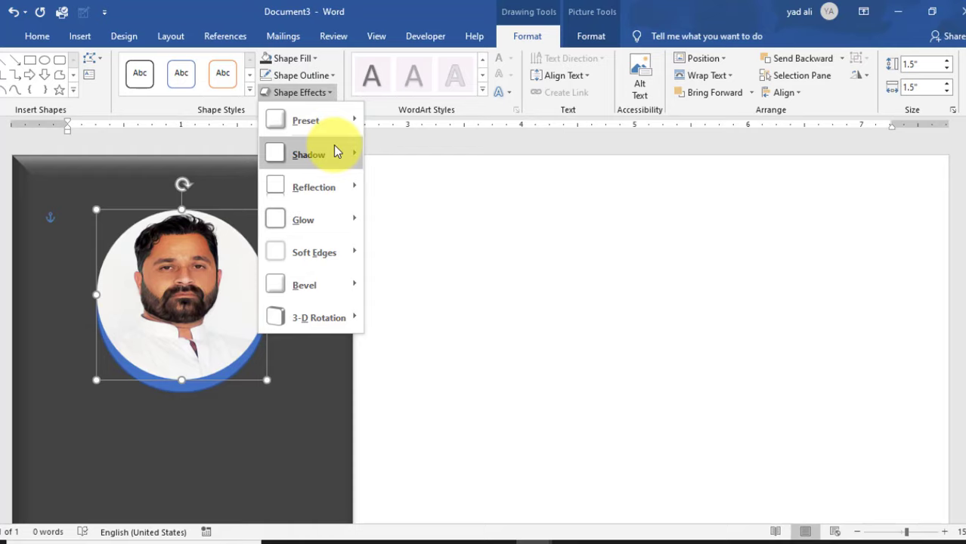
pyautogui.moveTo(333, 146)
pyautogui.click(426, 394)
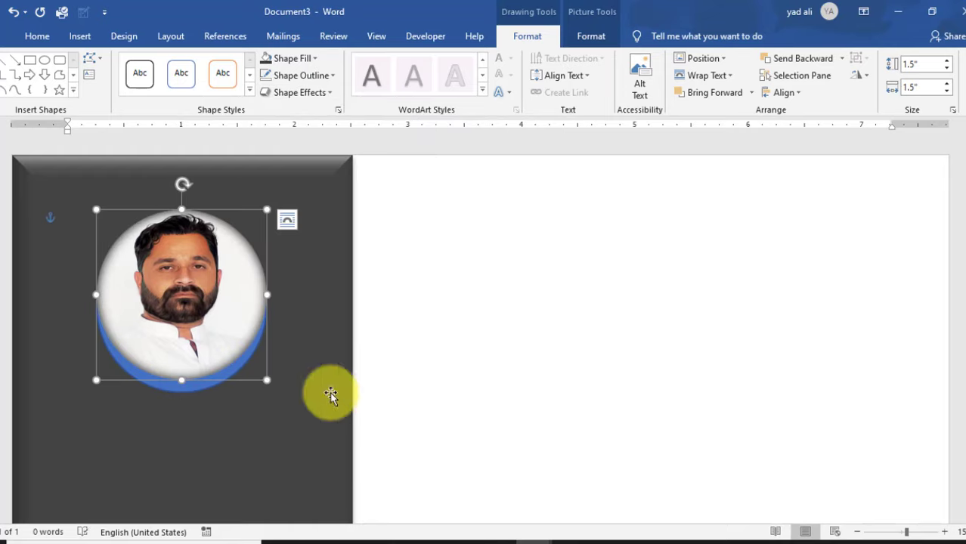
# - Open More Fill Colors for the blue back circle
pyautogui.click(198, 390)
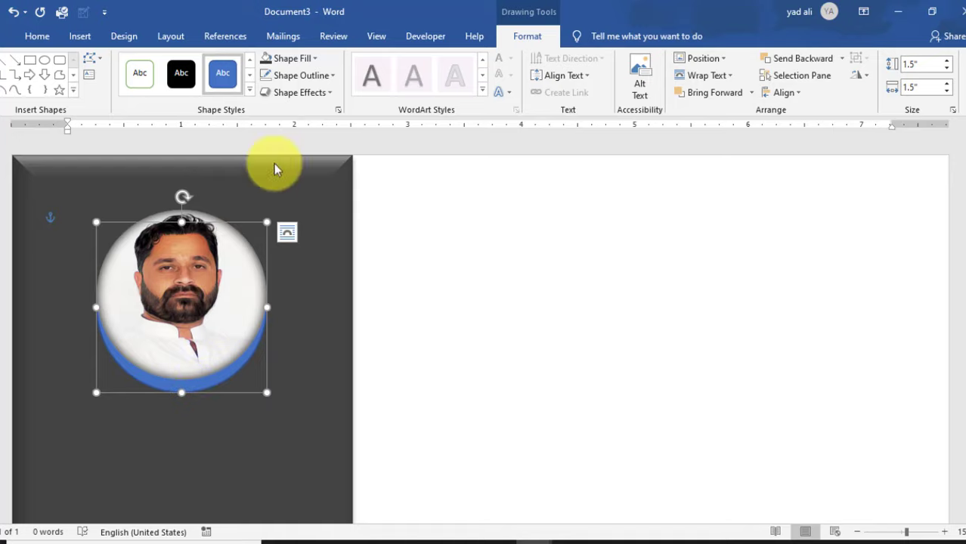
pyautogui.click(308, 59)
pyautogui.click(310, 60)
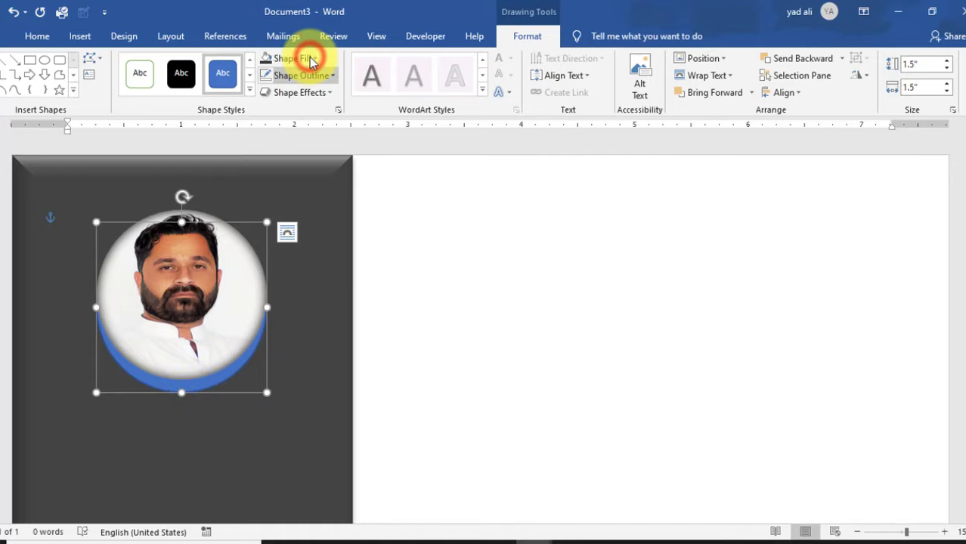
pyautogui.click(313, 59)
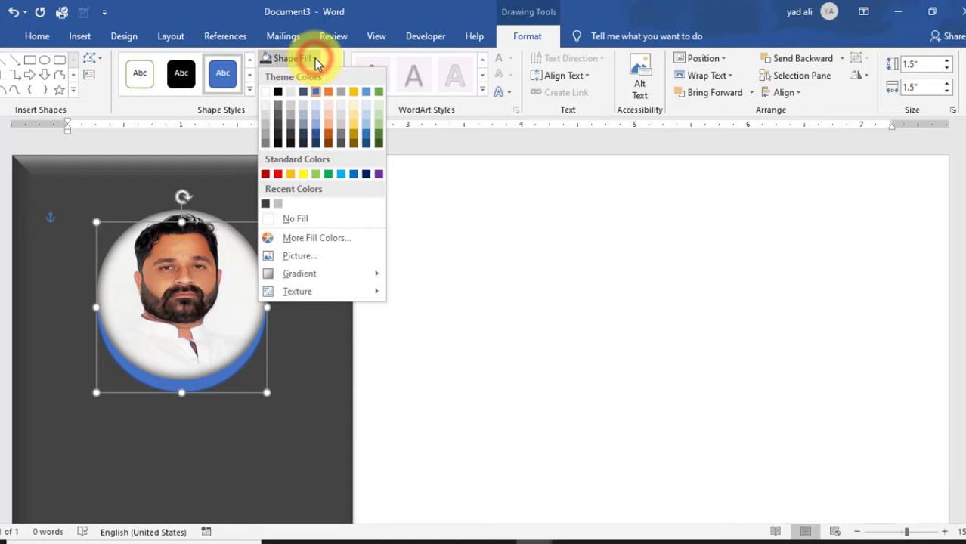
pyautogui.click(316, 237)
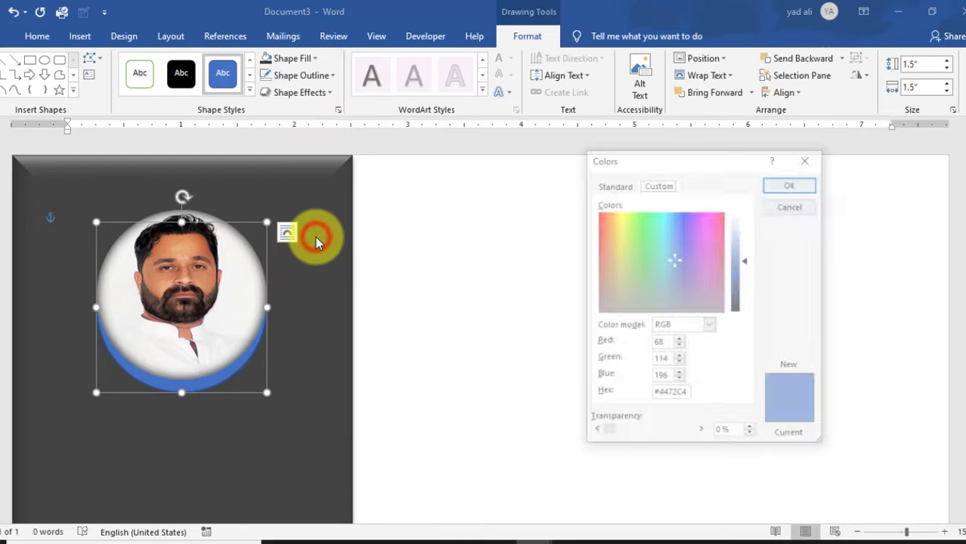
# - Fill the back circle with RGB 127, 127, 127 and remove its outline
pyautogui.doubleClick(662, 343)
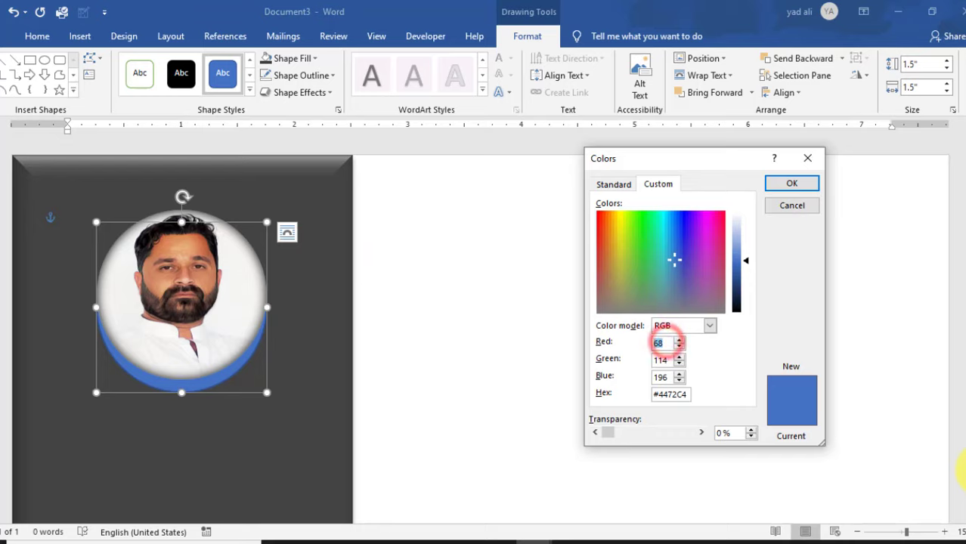
pyautogui.write('127')
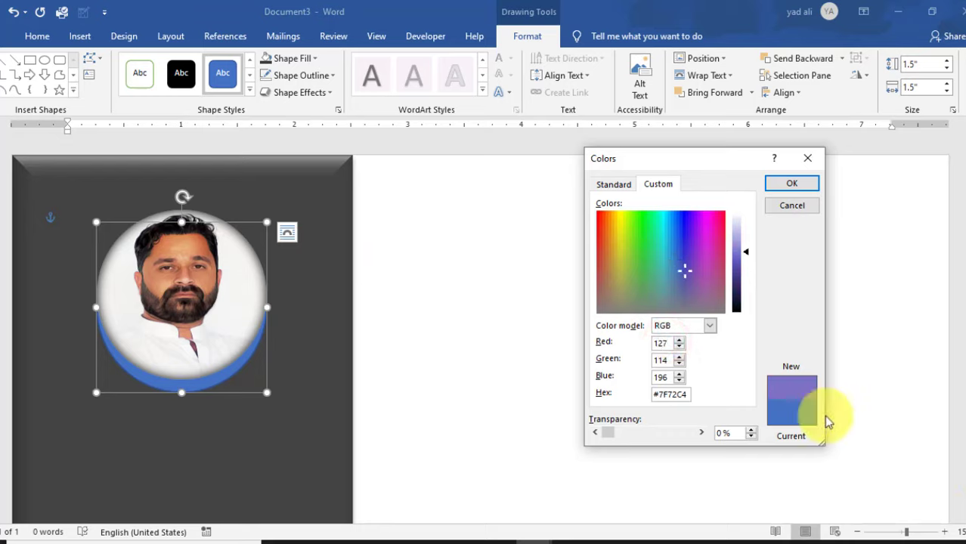
pyautogui.write('127')
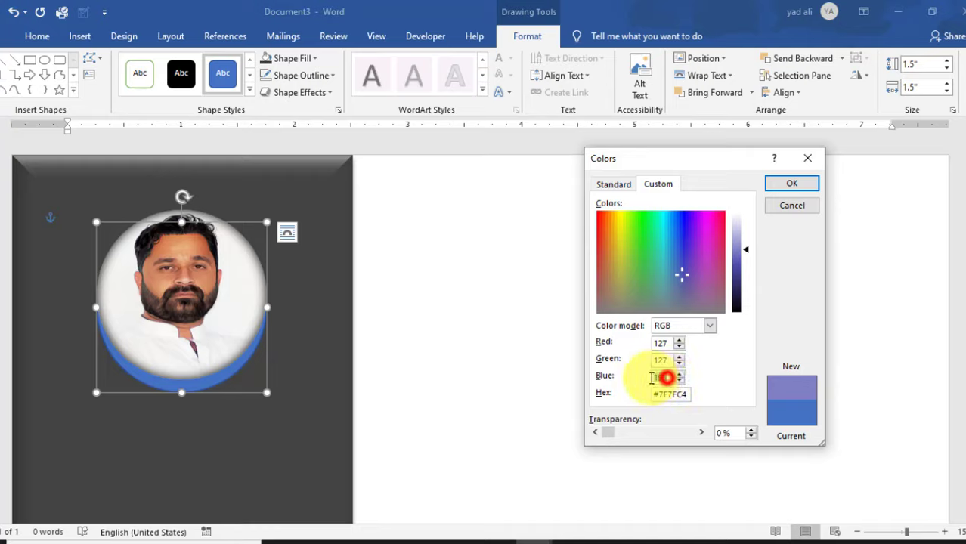
pyautogui.write('127')
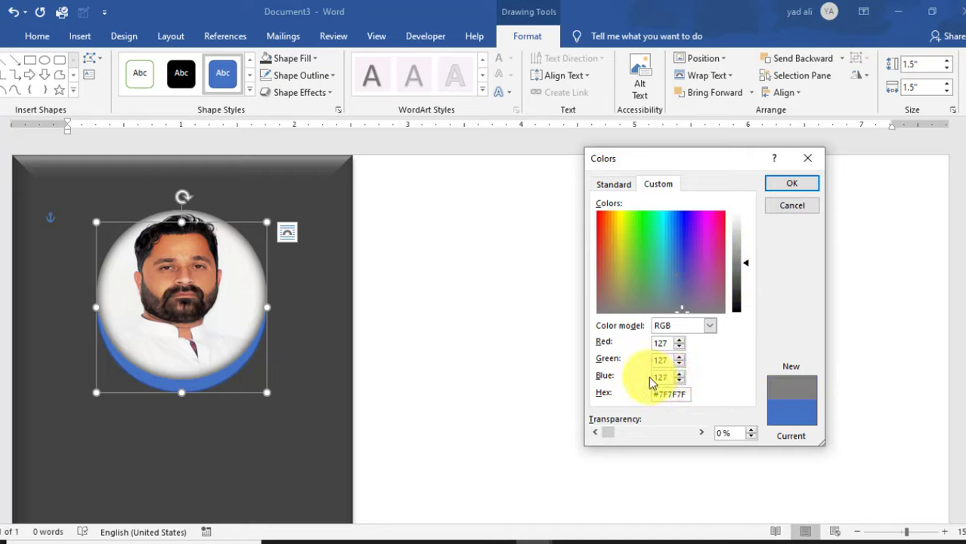
pyautogui.click(785, 183)
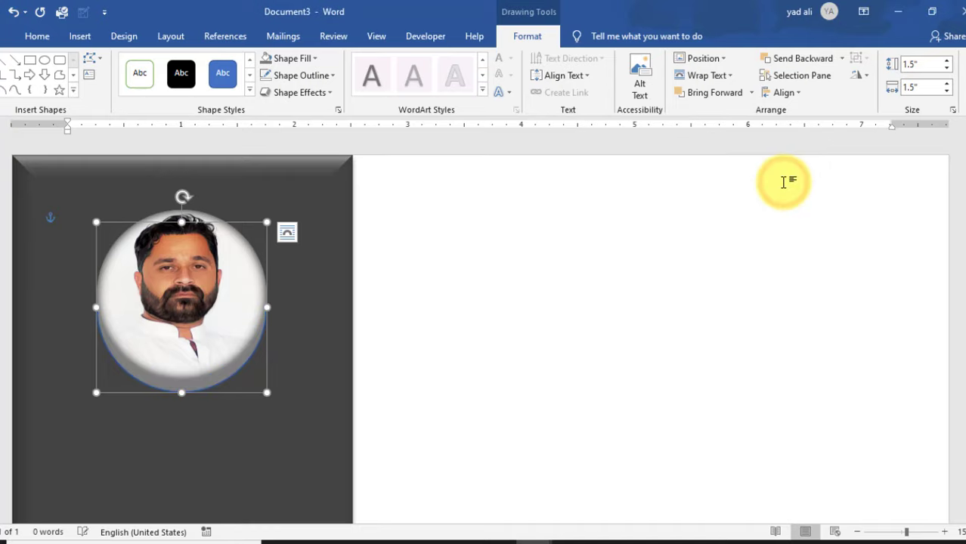
pyautogui.click(330, 76)
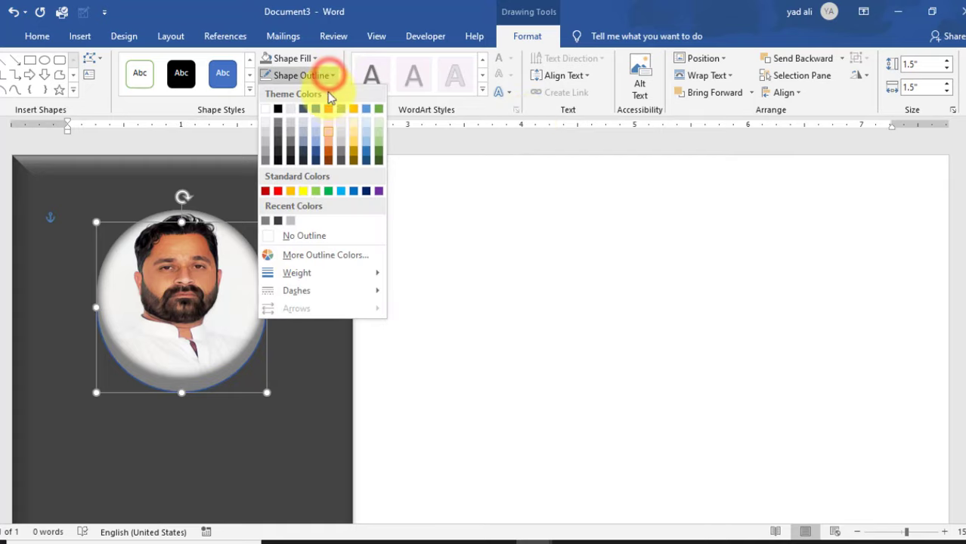
pyautogui.click(318, 232)
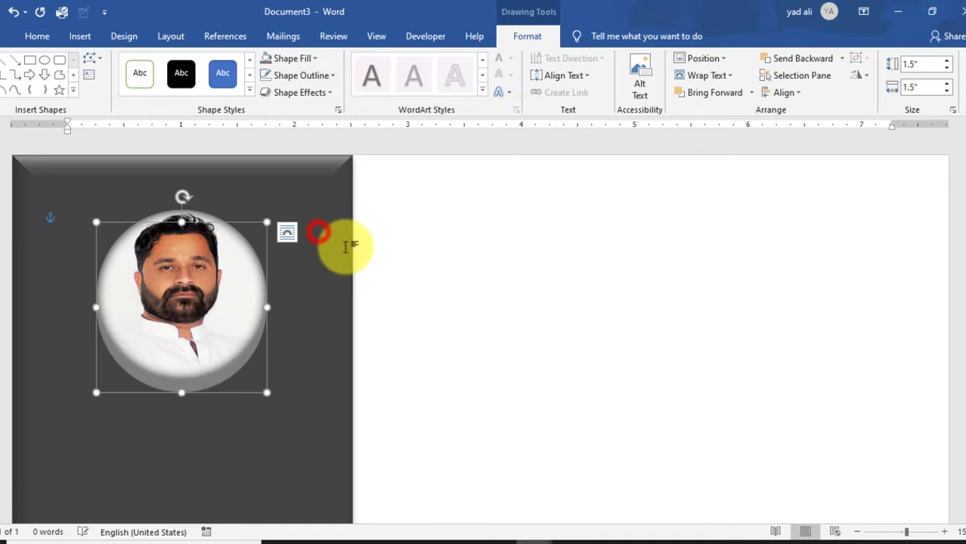
pyautogui.click(513, 341)
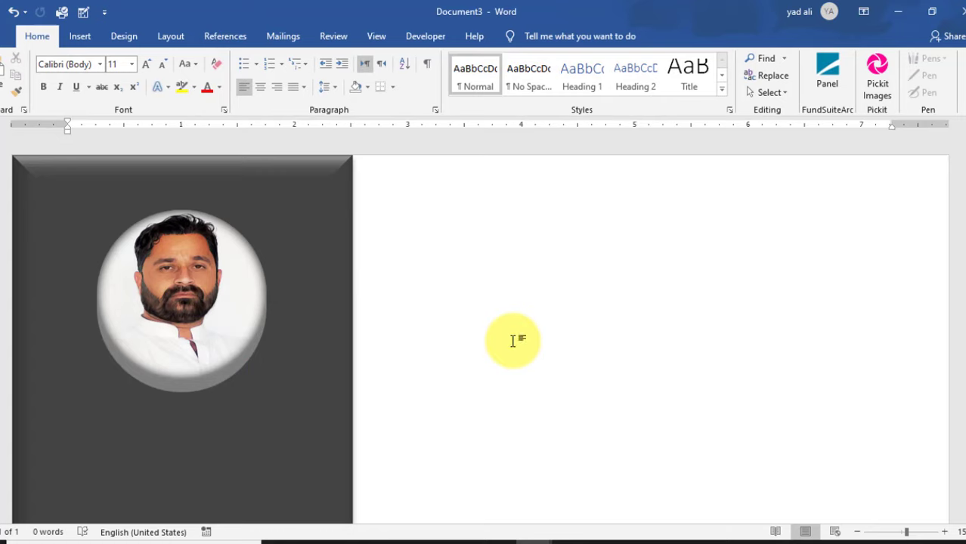
# - Insert a 0.8" by 5.28" rectangle and move it against the dark sidebar
pyautogui.click(79, 35)
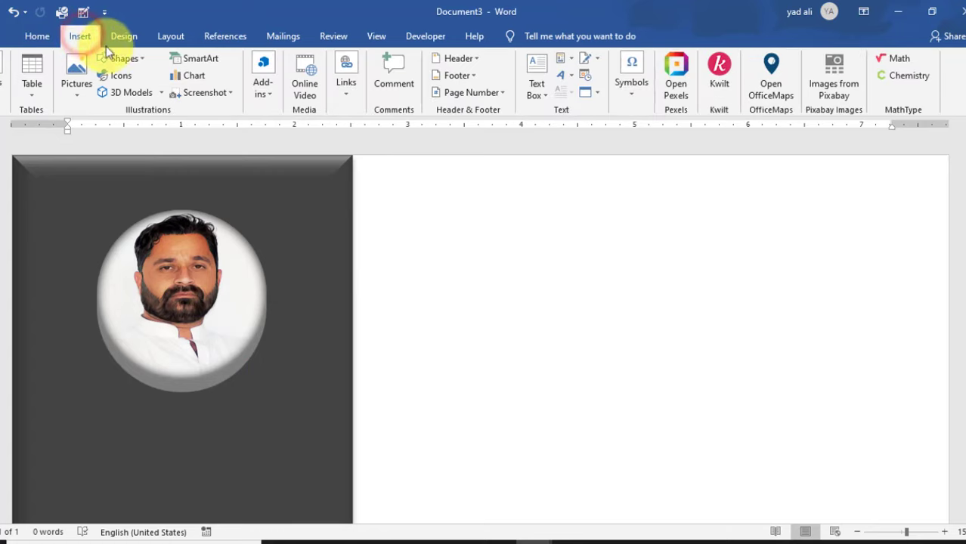
pyautogui.click(137, 66)
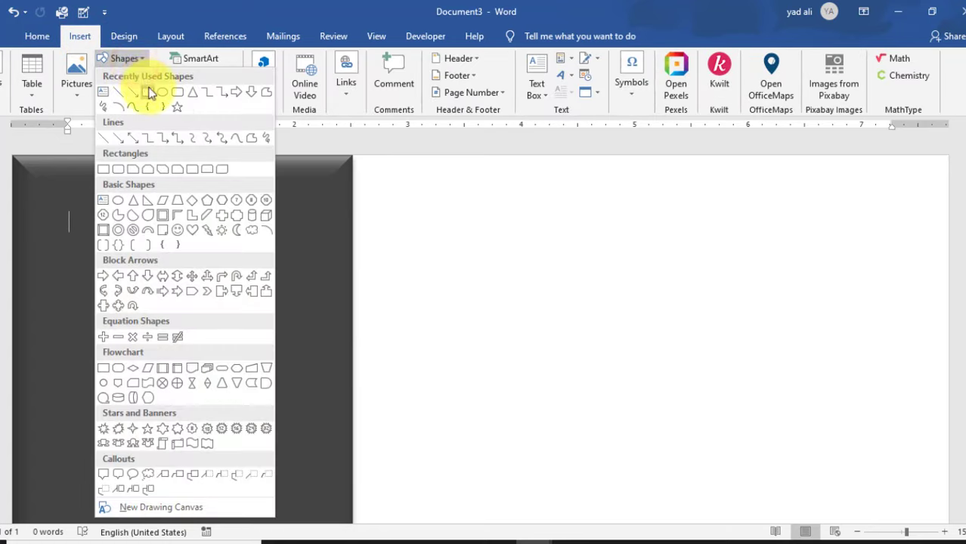
pyautogui.click(147, 86)
pyautogui.click(391, 235)
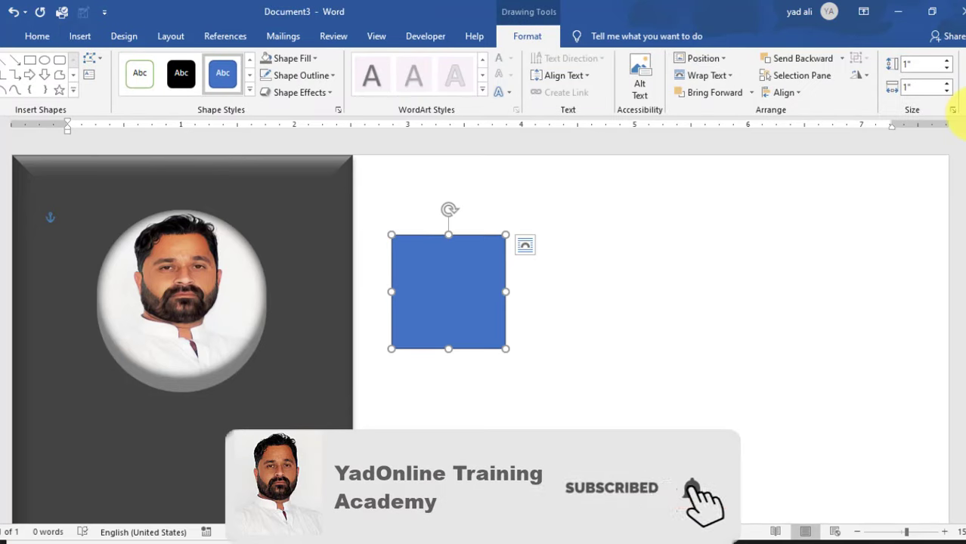
pyautogui.click(920, 66)
pyautogui.press('BackSpace')
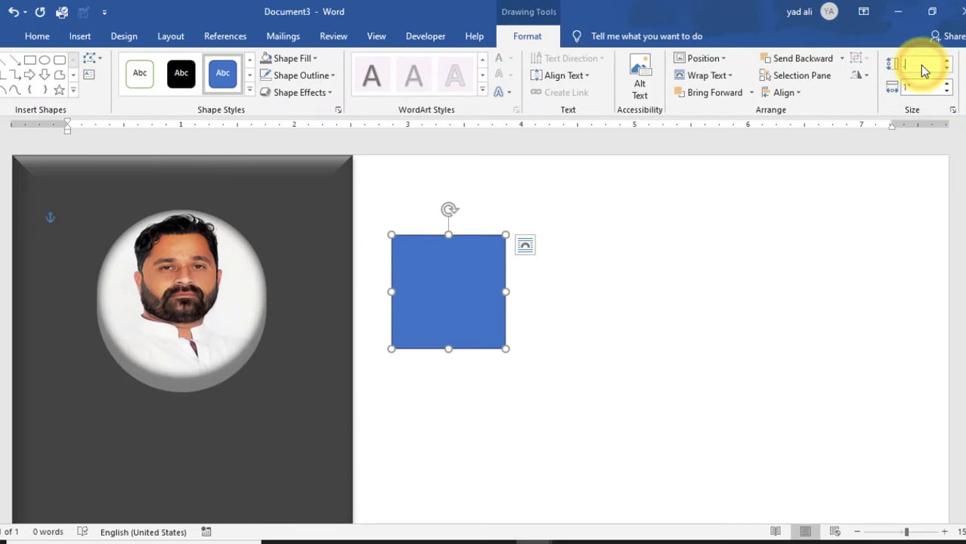
pyautogui.press('Return')
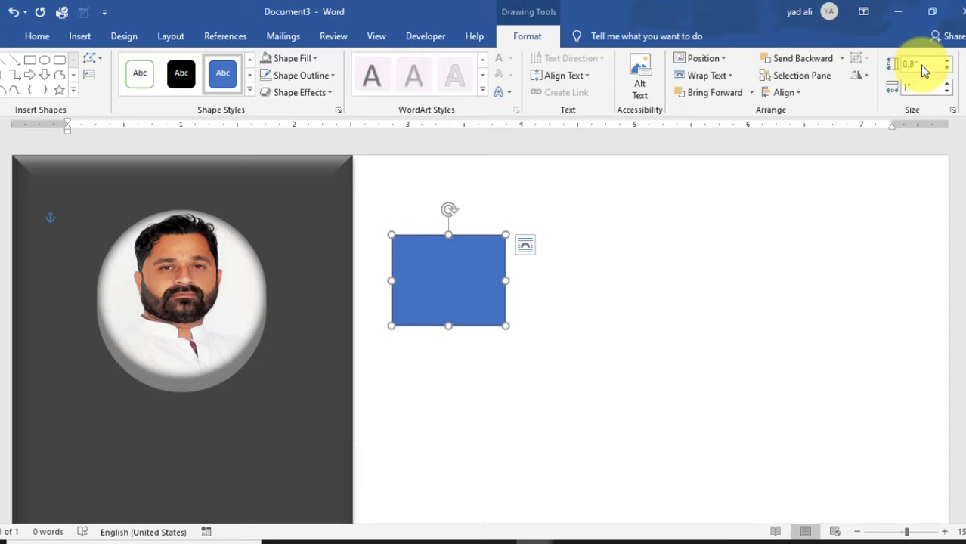
pyautogui.click(921, 87)
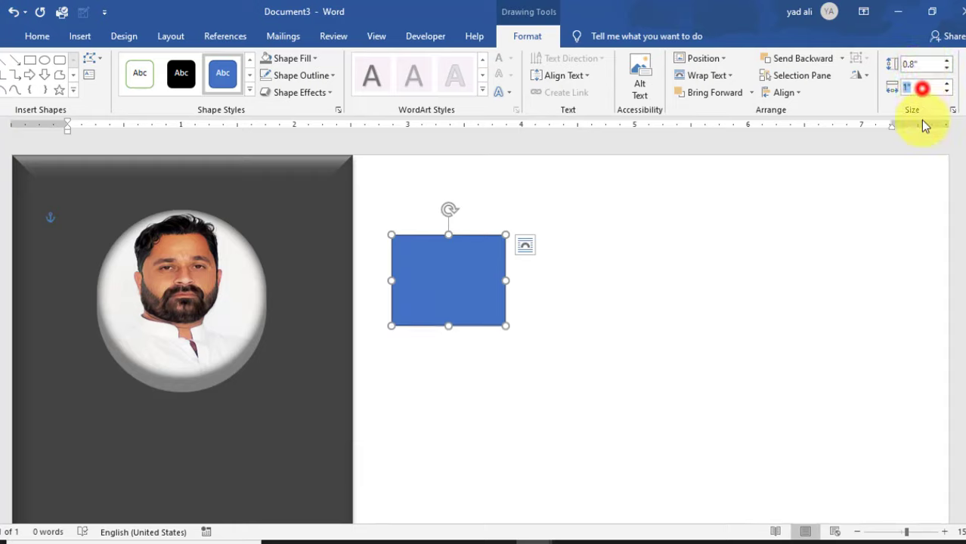
pyautogui.write('5.28')
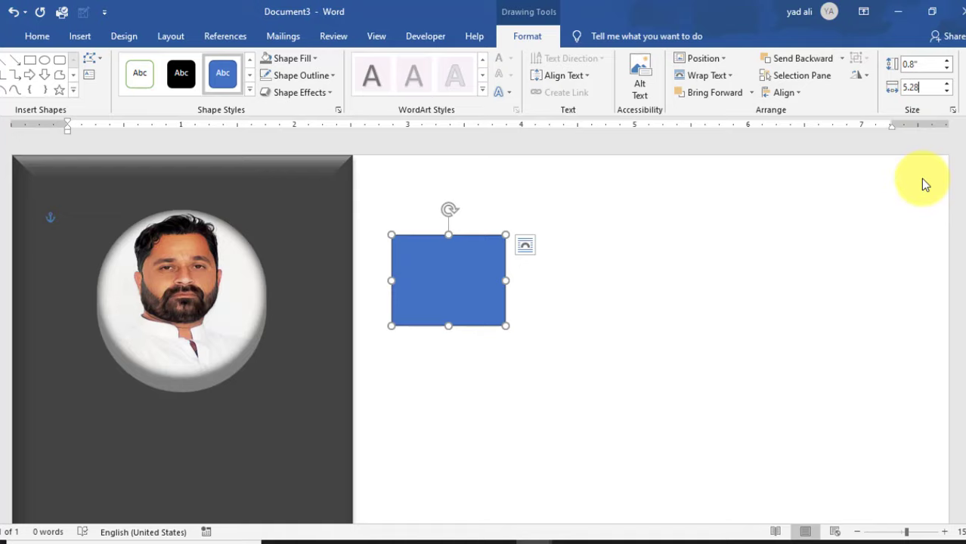
pyautogui.press('Return')
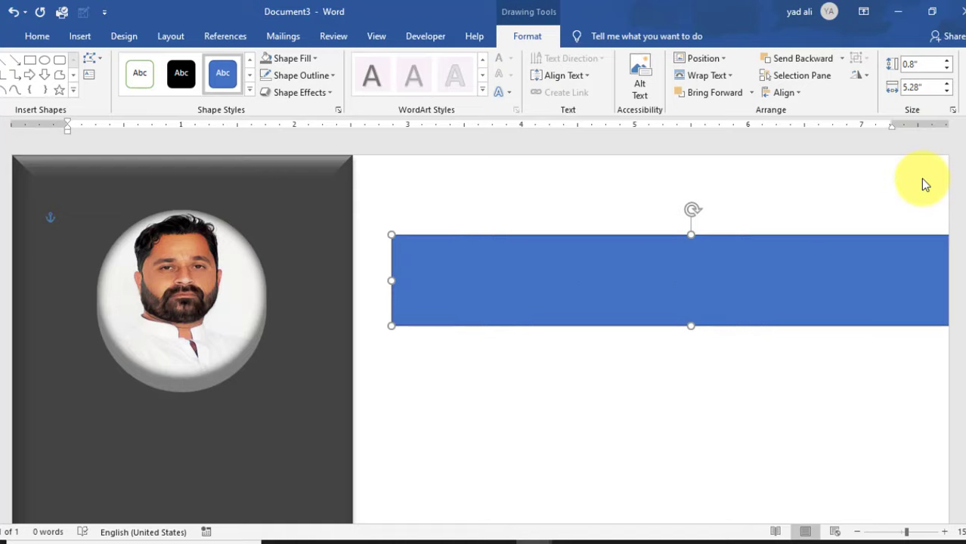
pyautogui.moveTo(809, 297); pyautogui.dragTo(767, 259)
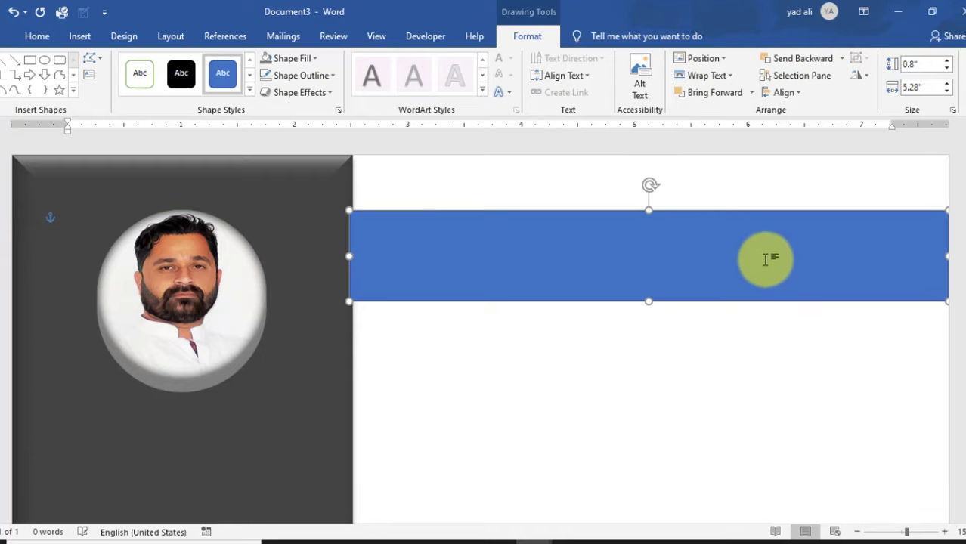
# - Fill the band dark grey, remove its outline, and send it to back
pyautogui.click(314, 61)
pyautogui.click(278, 205)
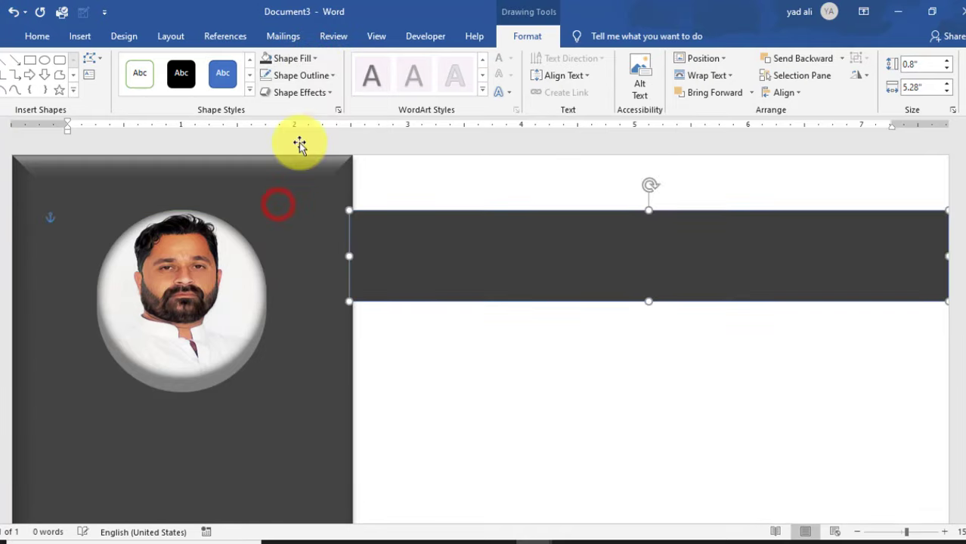
pyautogui.click(321, 77)
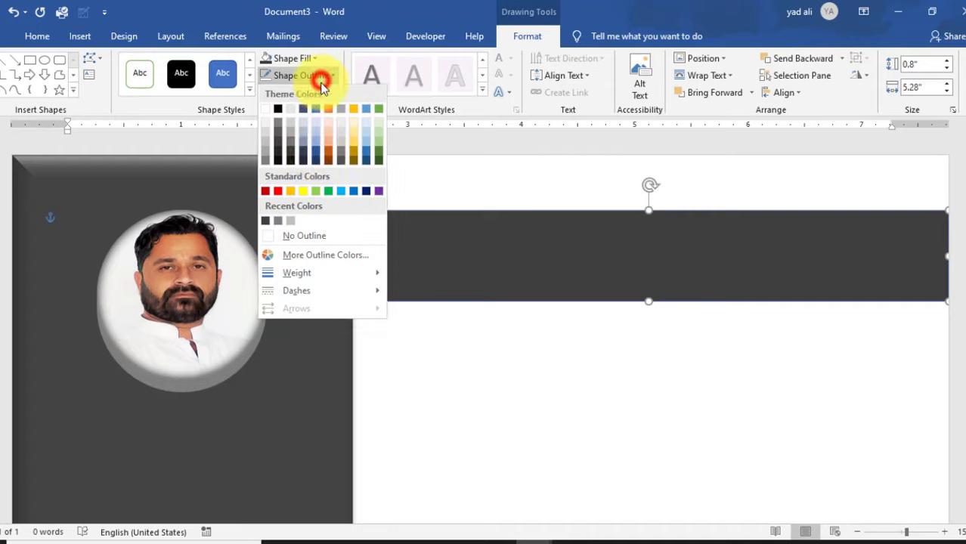
pyautogui.click(314, 233)
pyautogui.rightClick(535, 257)
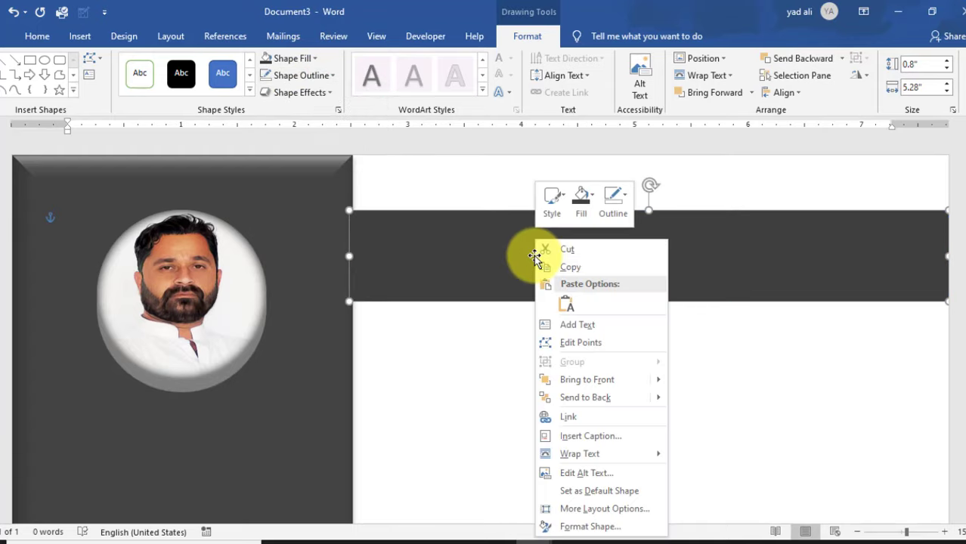
pyautogui.click(586, 397)
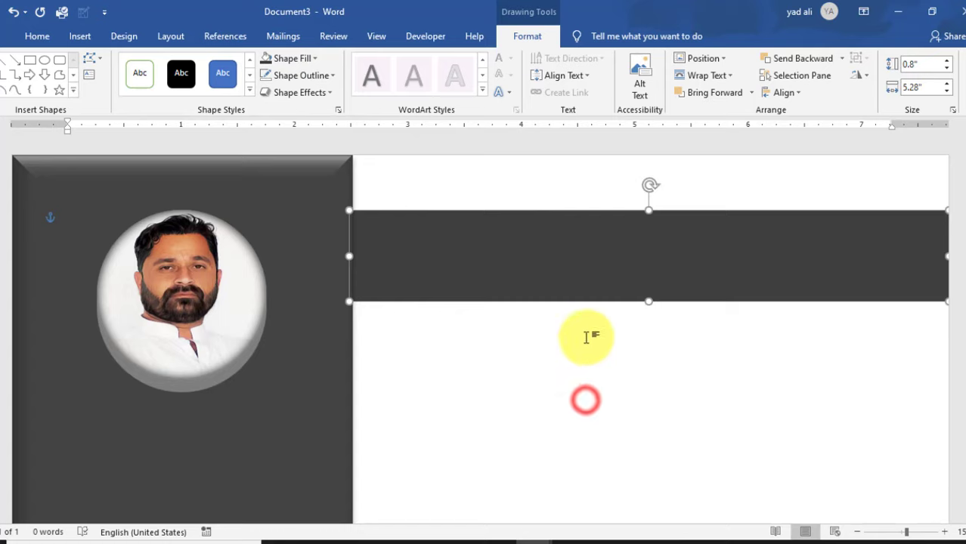
pyautogui.click(587, 338)
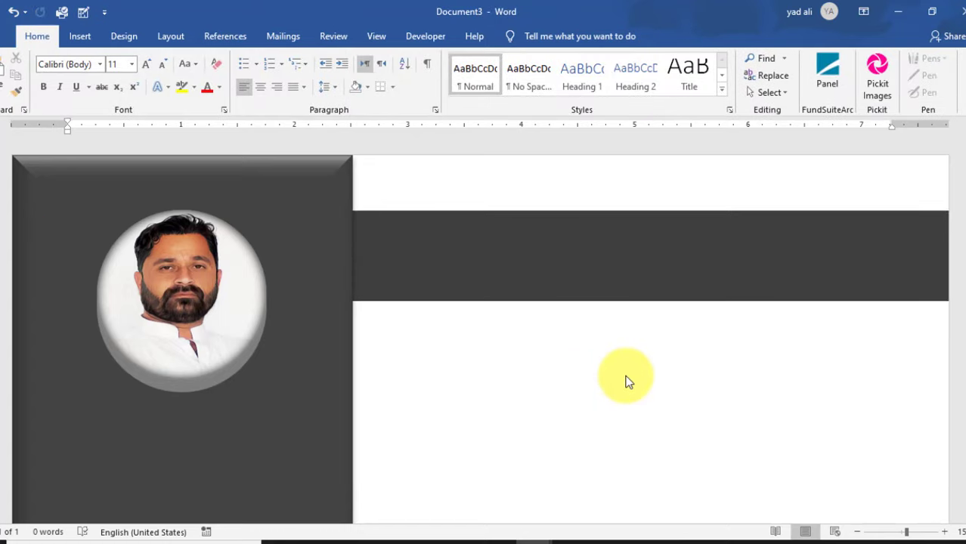
# - Draw a text box over the dark band with No Fill and No Outline
pyautogui.click(81, 36)
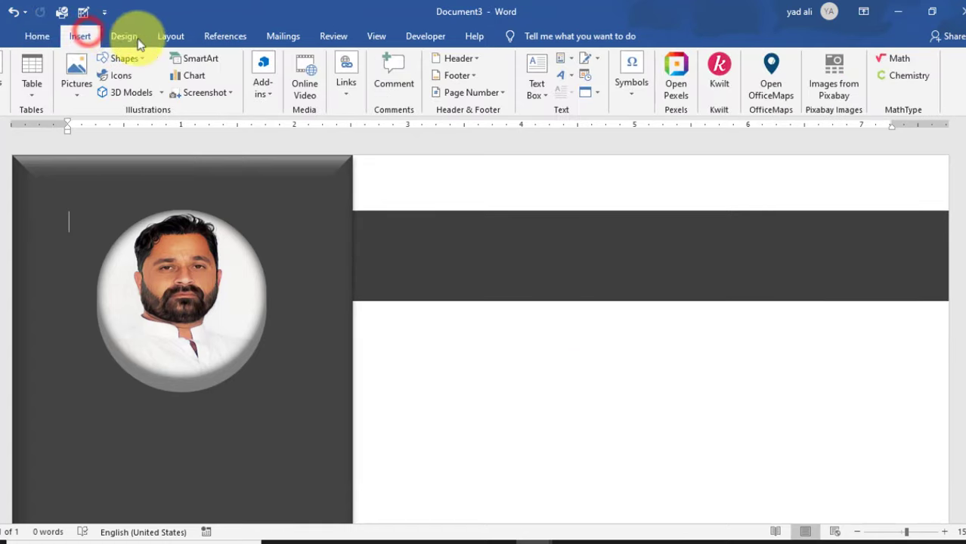
pyautogui.click(540, 93)
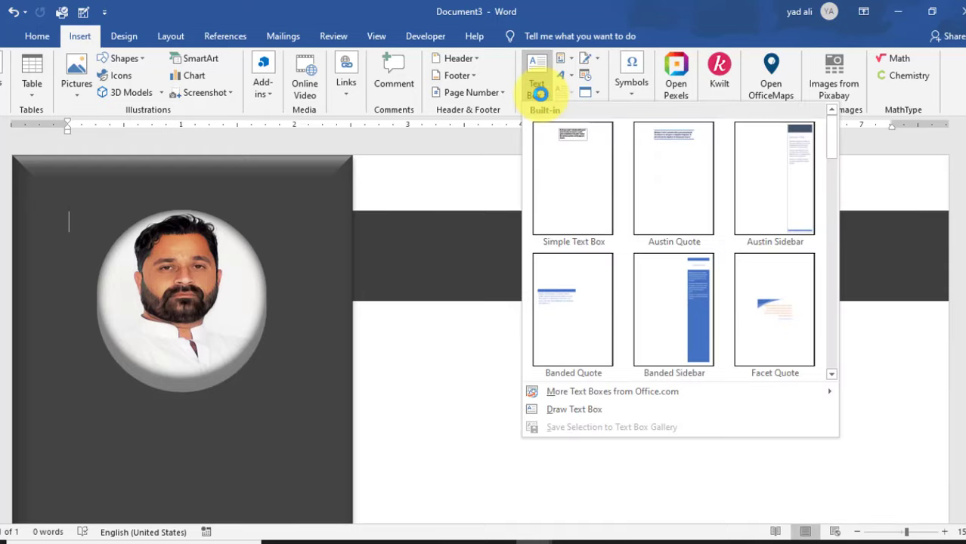
pyautogui.click(563, 409)
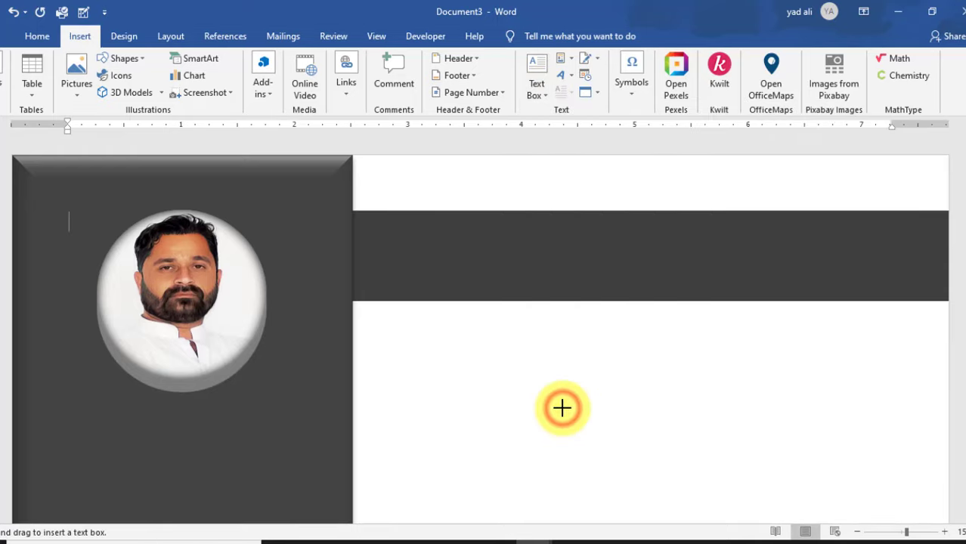
pyautogui.moveTo(355, 210); pyautogui.dragTo(947, 300)
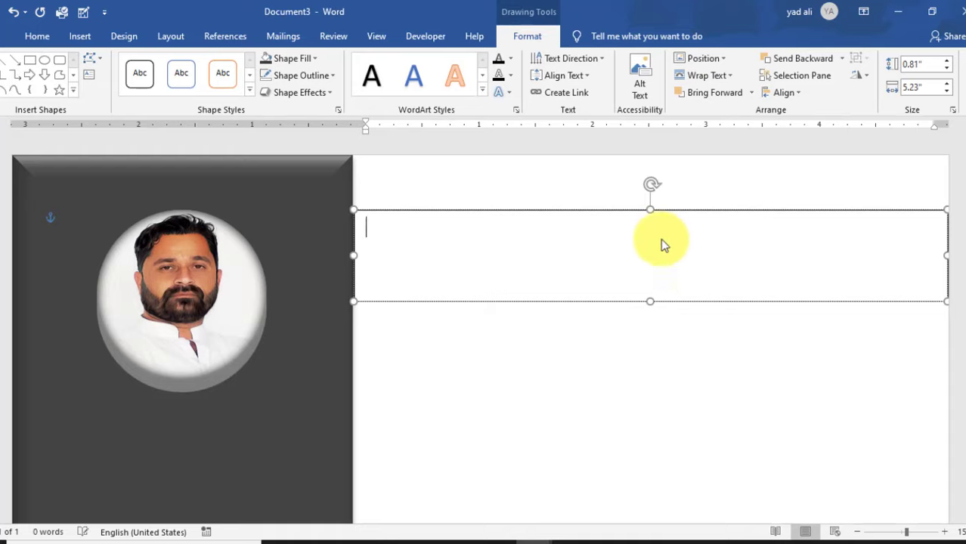
pyautogui.click(314, 61)
pyautogui.click(314, 217)
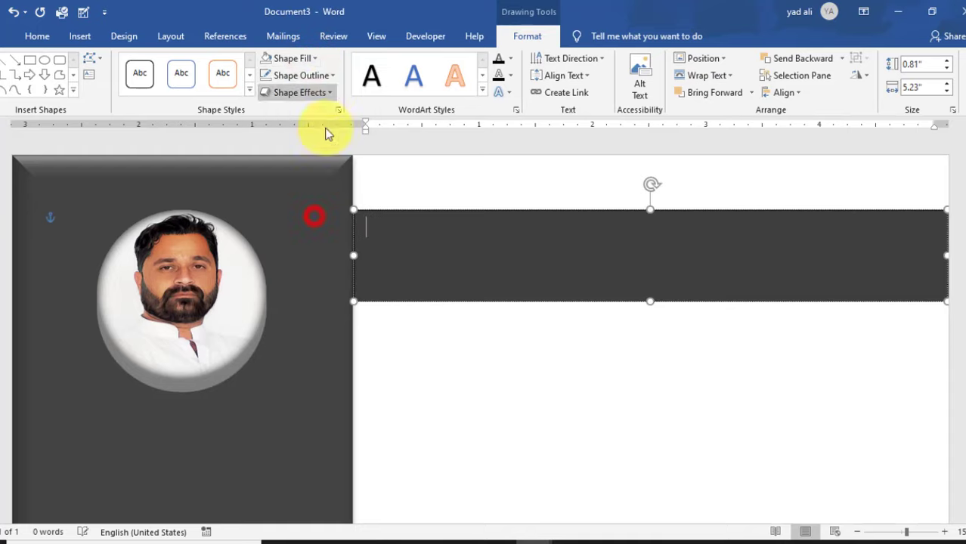
pyautogui.click(333, 76)
pyautogui.click(313, 234)
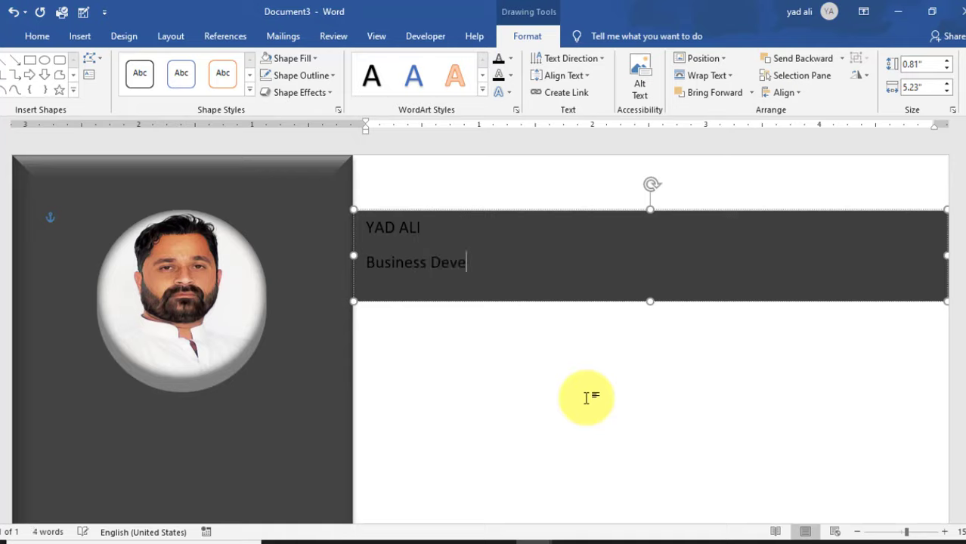
# - Correct the misspelled word to 'Development' and select both text lines
pyautogui.rightClick(484, 262)
pyautogui.click(453, 304)
pyautogui.moveTo(597, 266); pyautogui.dragTo(389, 238)
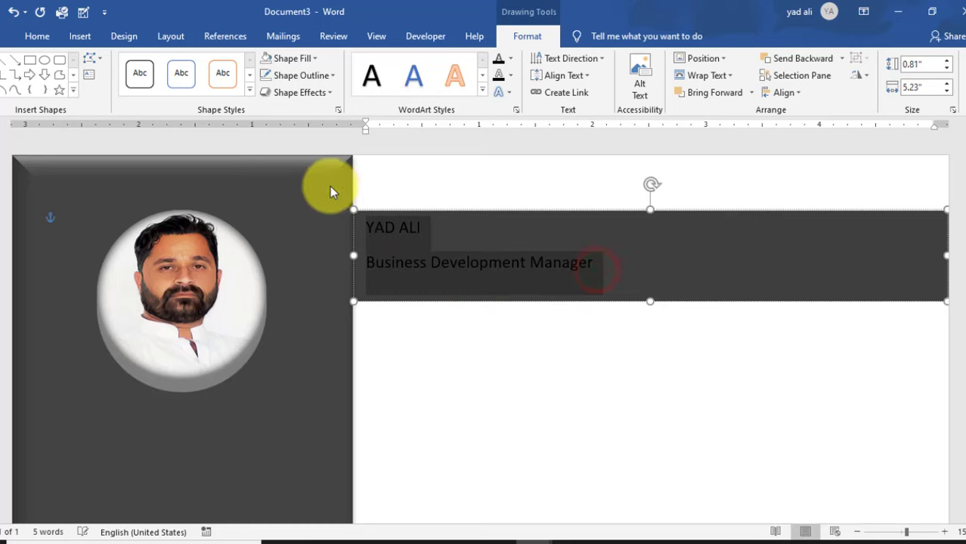
pyautogui.click(41, 38)
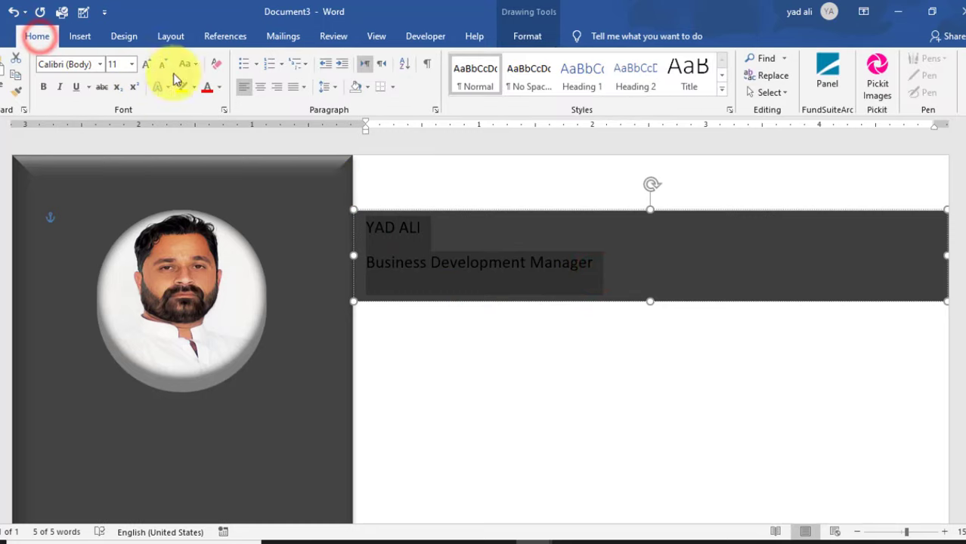
# - Make the header text white and set the name to 28 pt bold Ubuntu
pyautogui.click(219, 86)
pyautogui.click(207, 140)
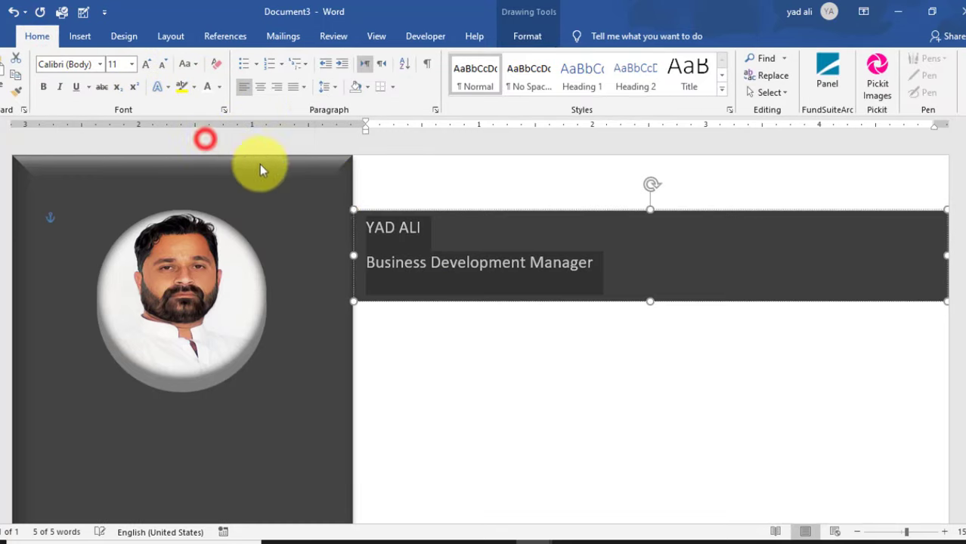
pyautogui.click(412, 228)
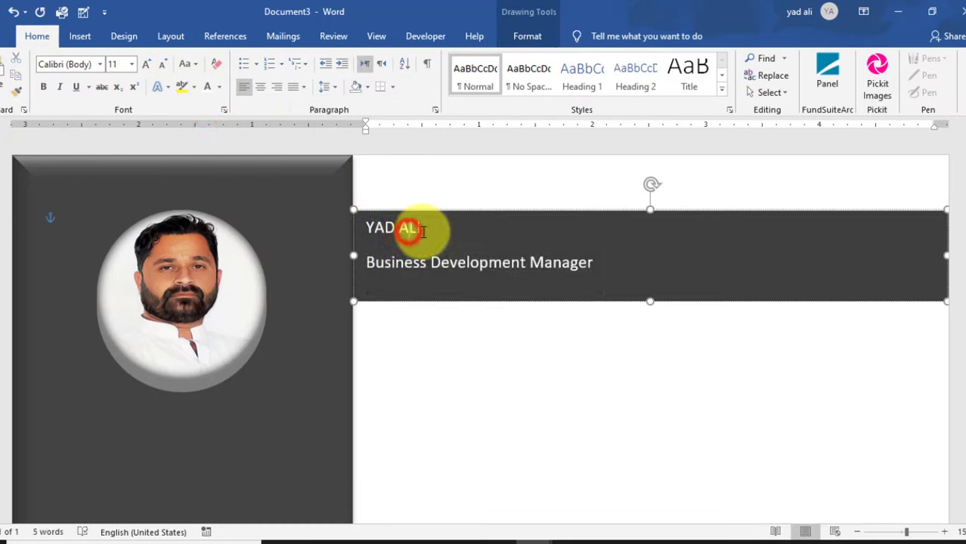
pyautogui.click(116, 64)
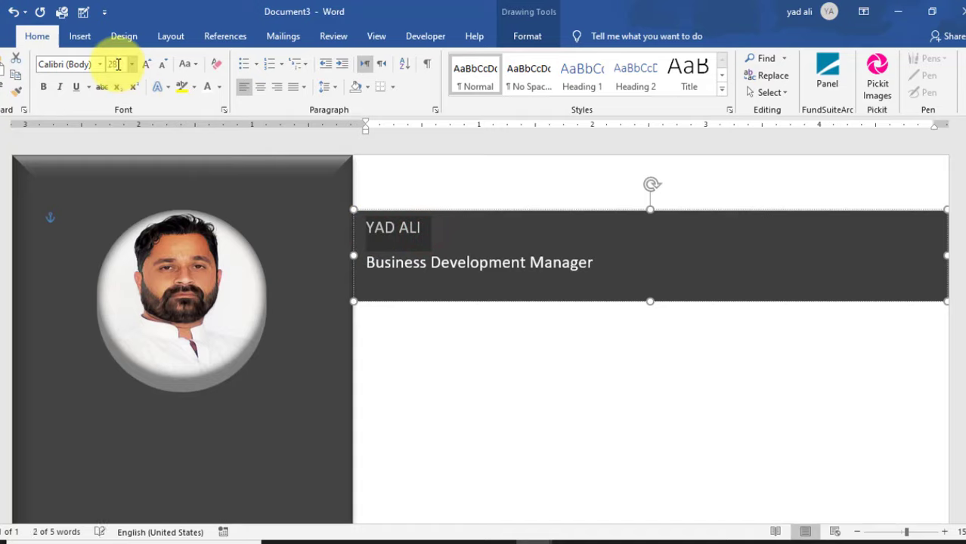
pyautogui.write('28')
pyautogui.press('Return')
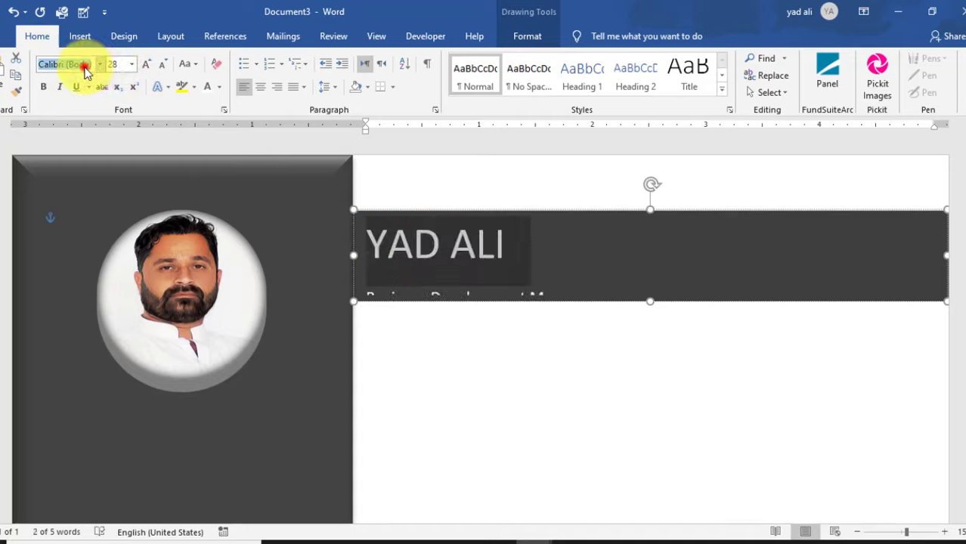
pyautogui.press('Return')
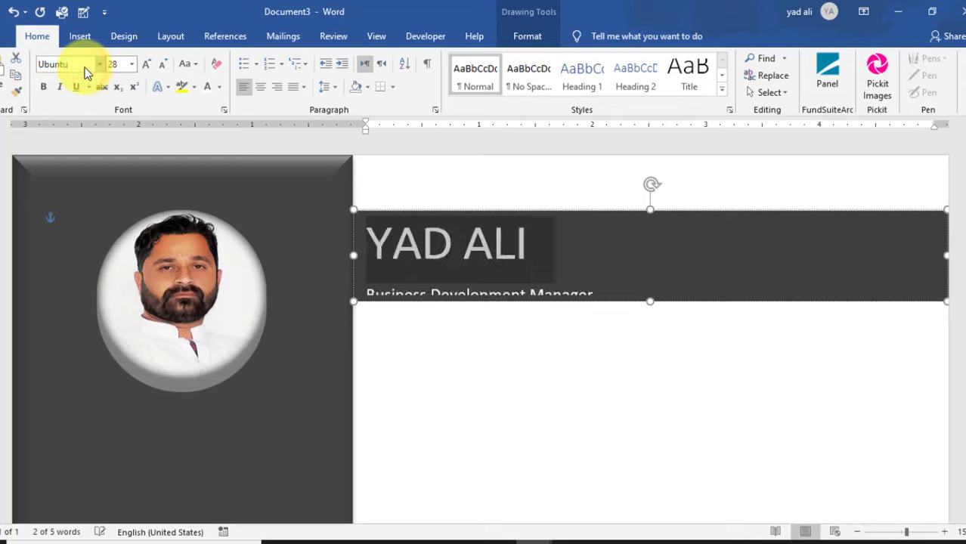
pyautogui.click(45, 90)
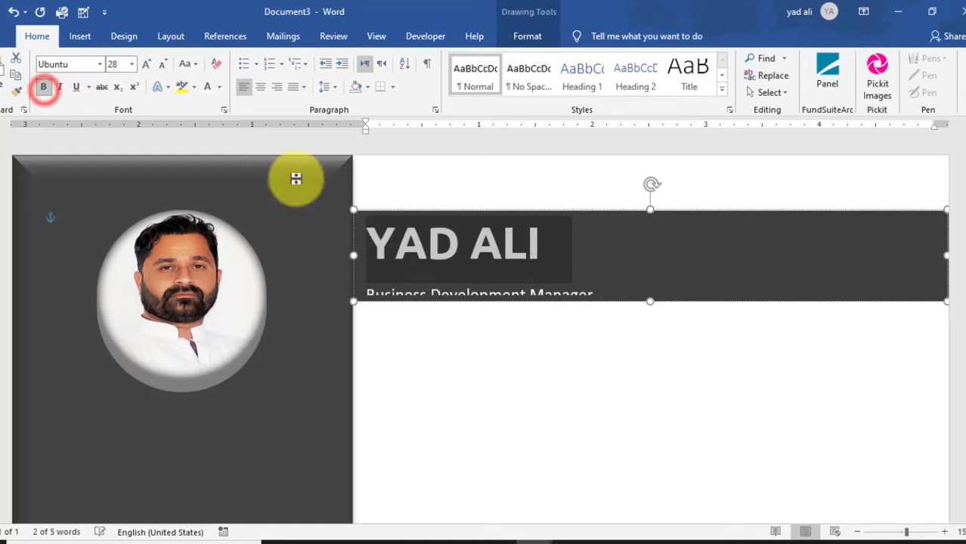
pyautogui.click(548, 267)
# - Reduce the paragraph spacing after to 0 pt in the title box
pyautogui.moveTo(592, 286); pyautogui.dragTo(524, 242)
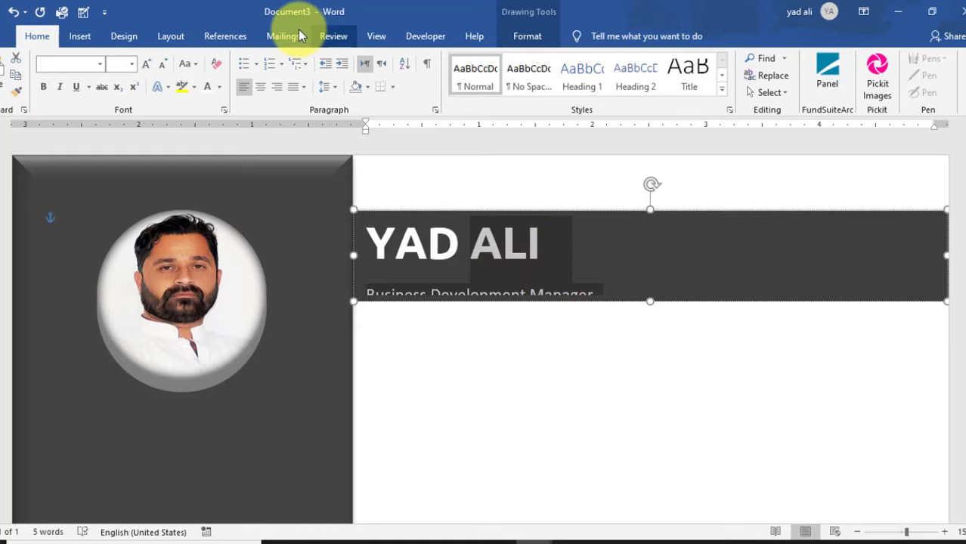
pyautogui.click(170, 36)
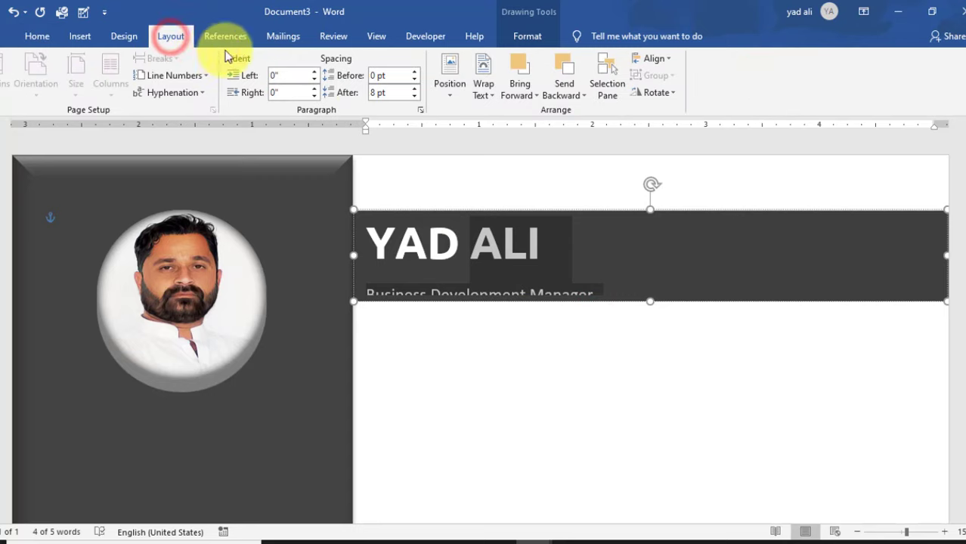
pyautogui.click(415, 96)
pyautogui.click(415, 96)
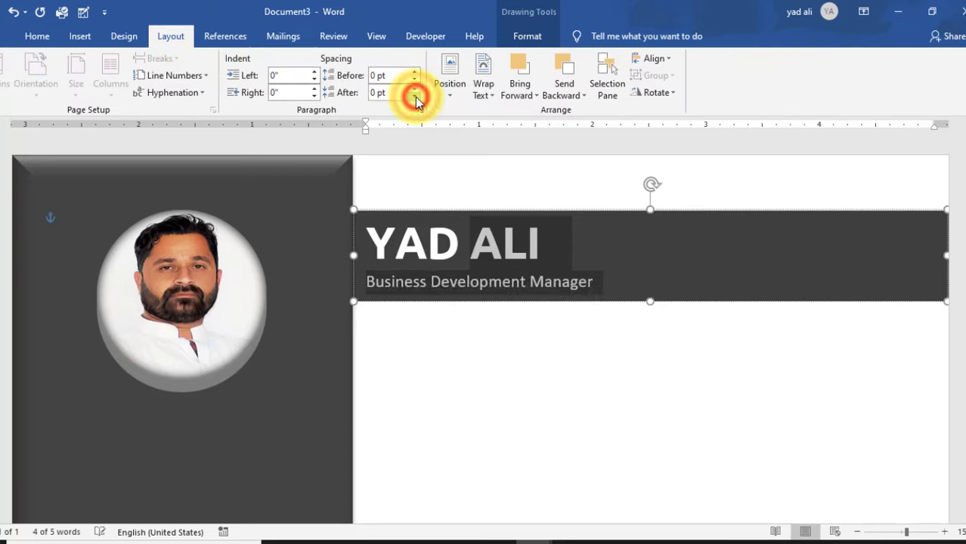
pyautogui.click(584, 267)
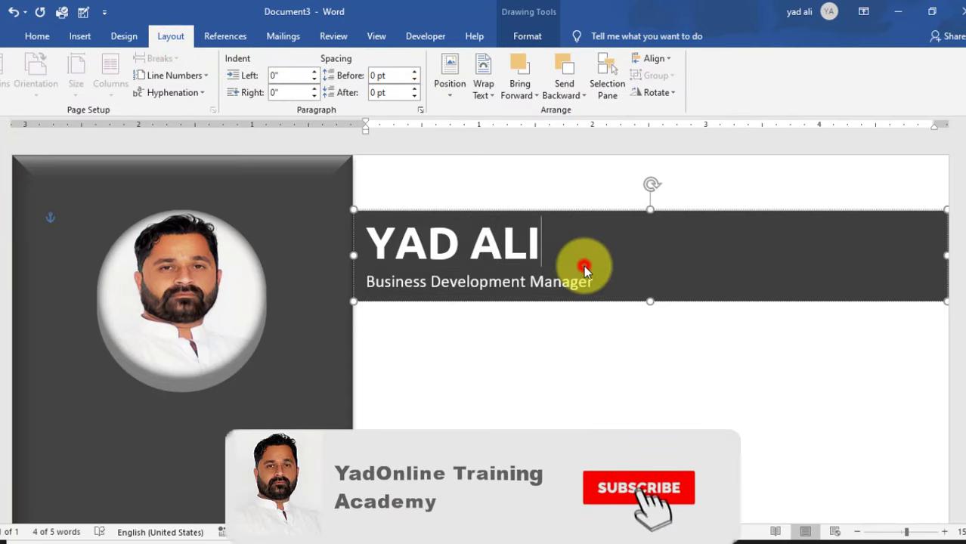
# - Centre both lines of the name and job title
pyautogui.moveTo(604, 274); pyautogui.dragTo(383, 241)
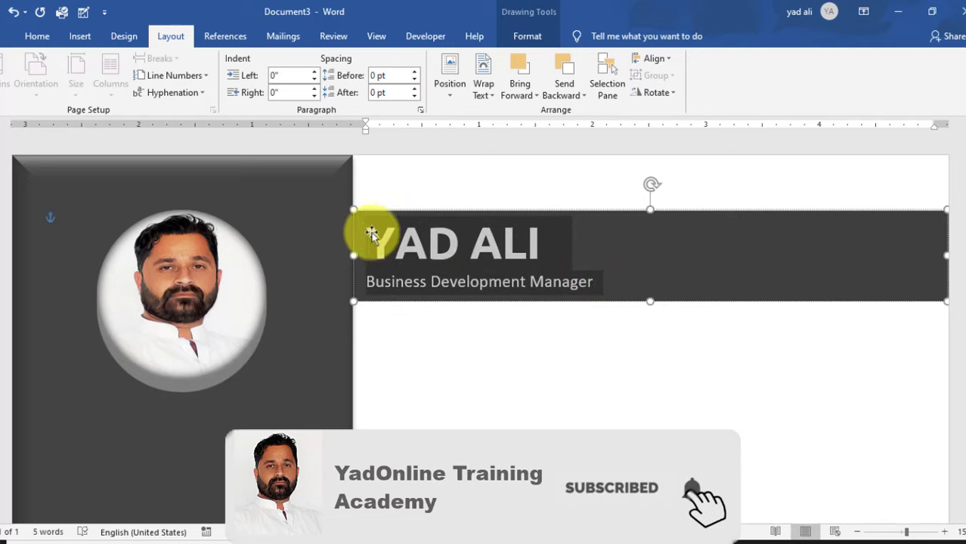
pyautogui.click(37, 37)
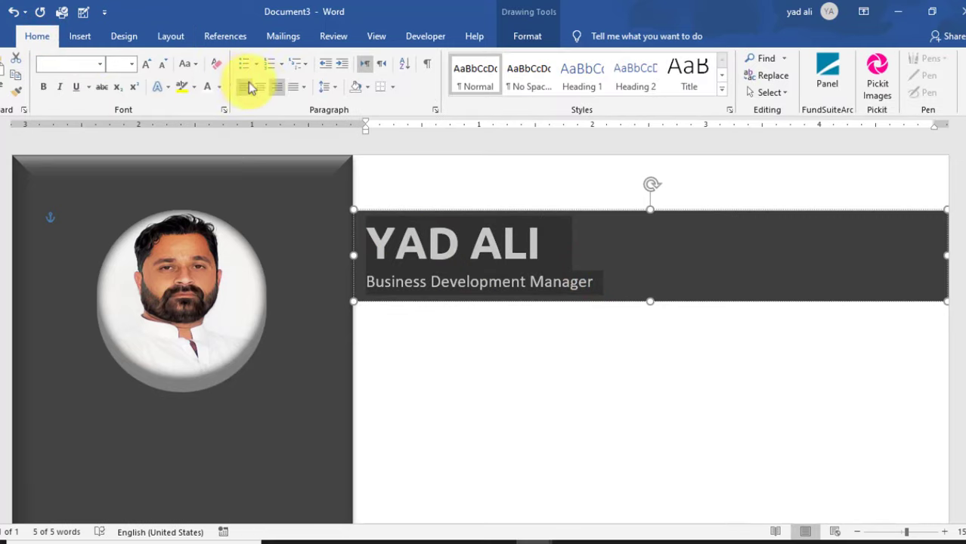
pyautogui.click(260, 86)
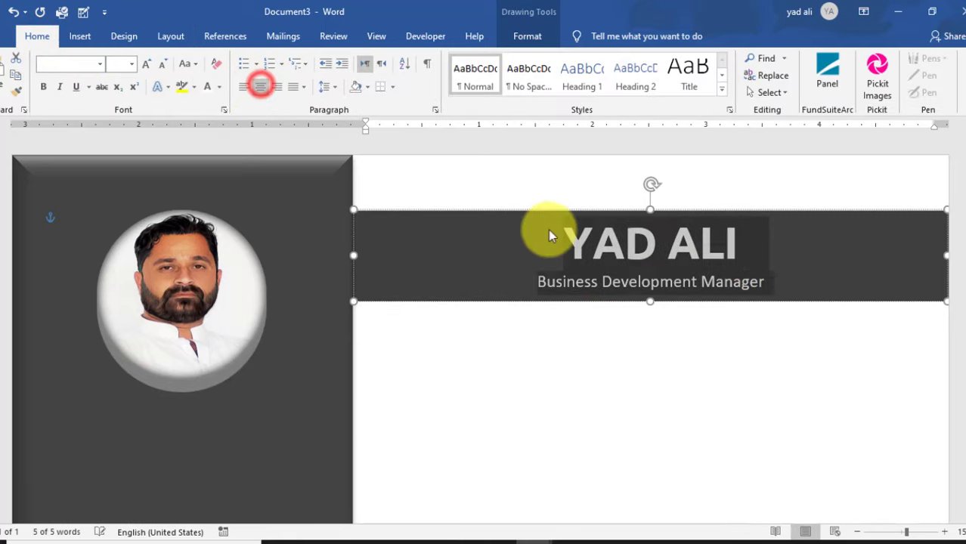
# - Apply a recent font colour to the 'Business Development Manager' subtitle
pyautogui.click(655, 286)
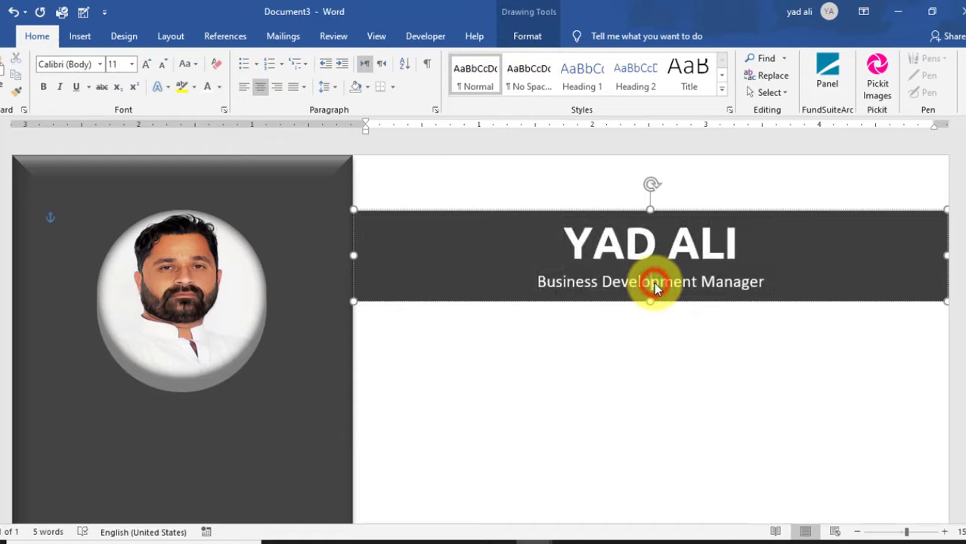
pyautogui.moveTo(536, 281); pyautogui.dragTo(766, 282)
pyautogui.click(219, 87)
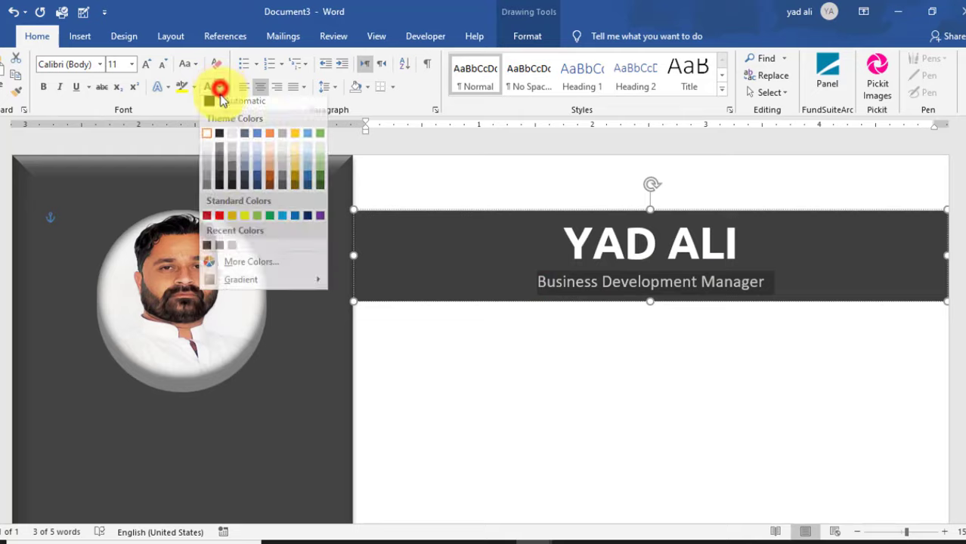
pyautogui.click(232, 251)
pyautogui.click(754, 404)
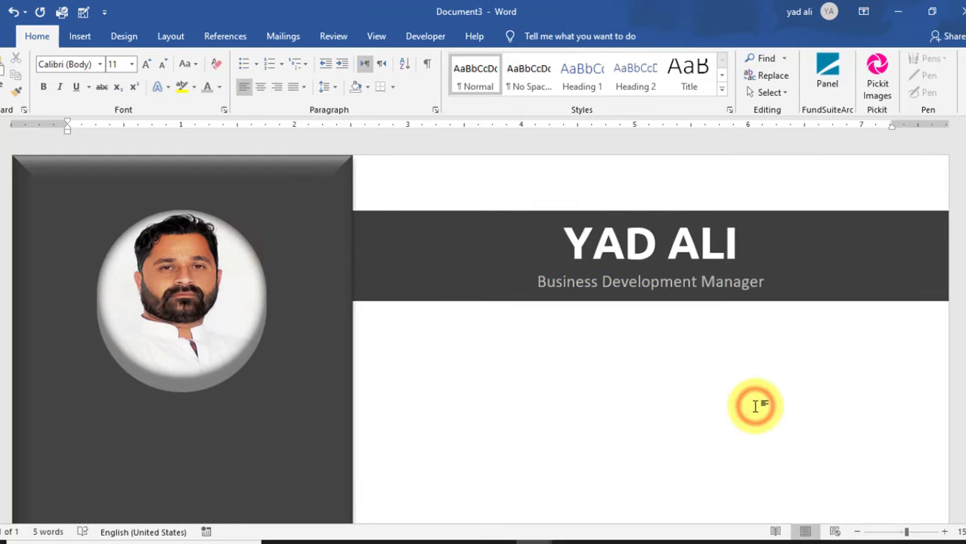
# - Draw a text box below the sidebar photo with no fill and no outline
pyautogui.click(80, 35)
pyautogui.click(543, 92)
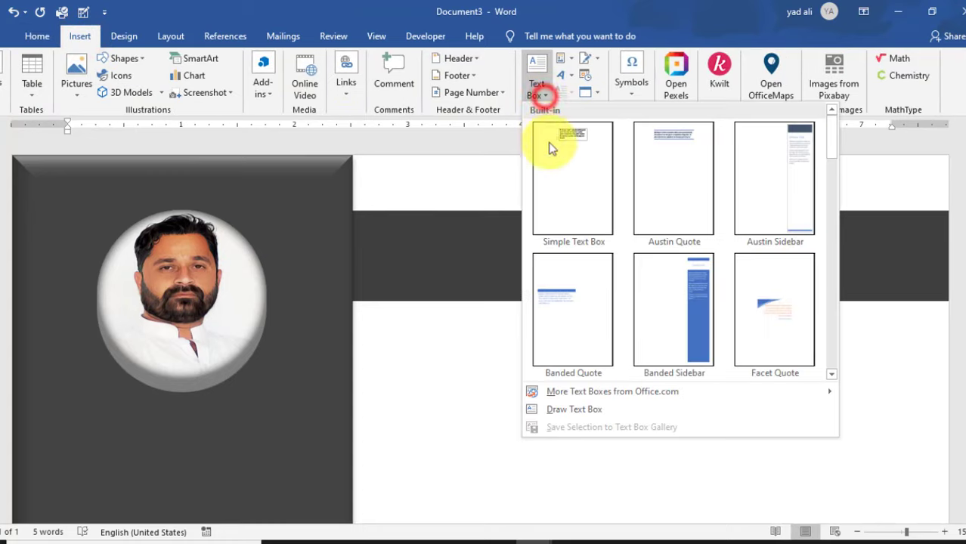
pyautogui.click(573, 410)
pyautogui.moveTo(71, 427)
pyautogui.mouseDown()
pyautogui.moveTo(171, 466)
pyautogui.moveTo(261, 466)
pyautogui.moveTo(282, 482)
pyautogui.mouseUp()
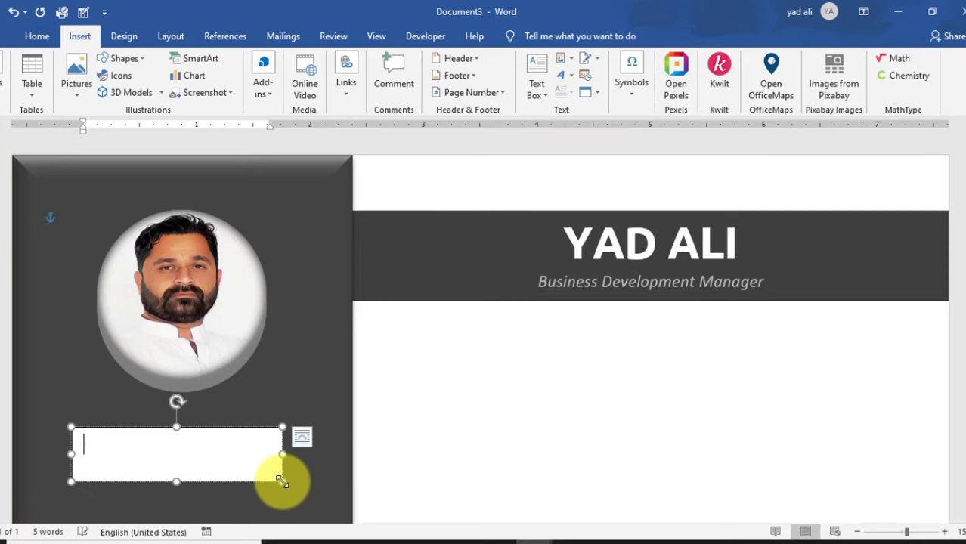
pyautogui.click(313, 58)
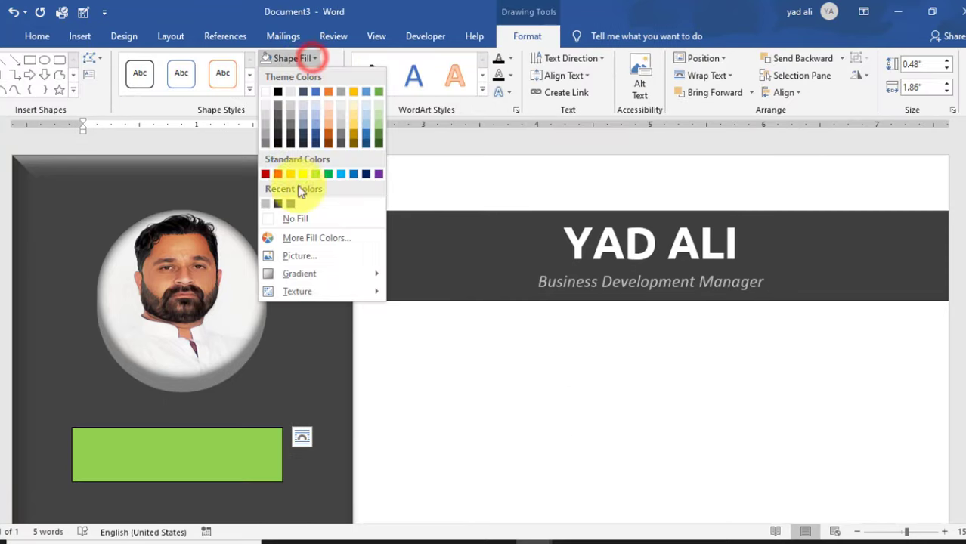
pyautogui.click(294, 222)
pyautogui.click(331, 75)
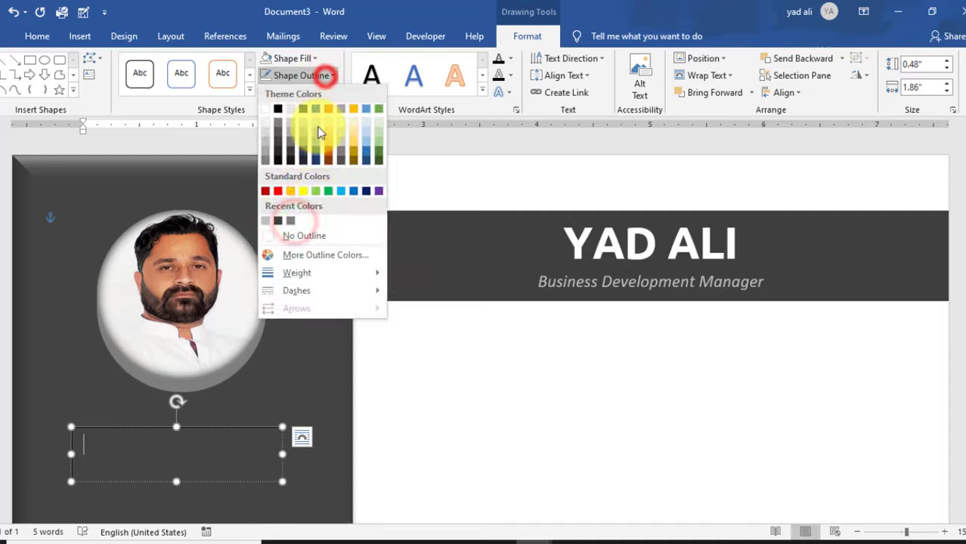
pyautogui.click(301, 232)
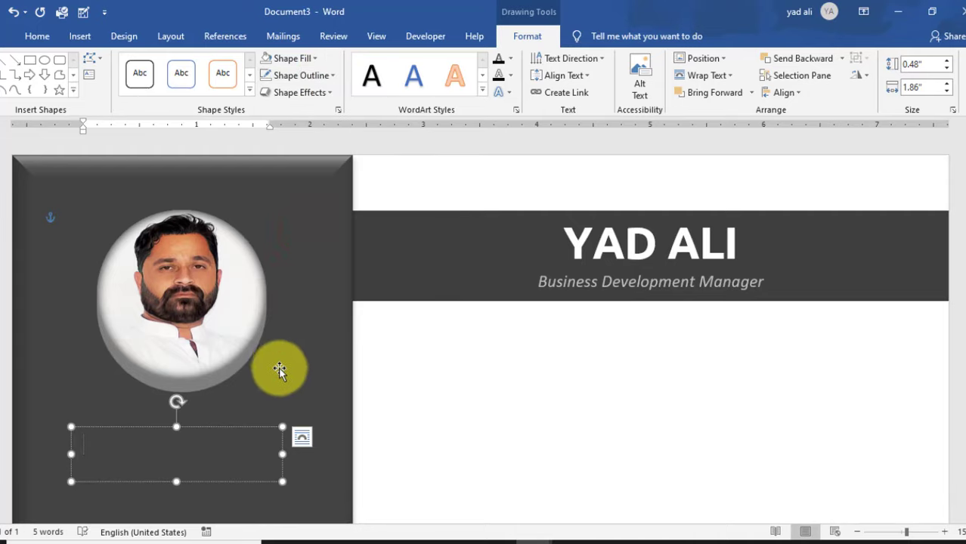
# - Type CONTACT and format it as 14 pt bold white Ubuntu
pyautogui.write('CONTACT')
pyautogui.moveTo(164, 436); pyautogui.dragTo(71, 442)
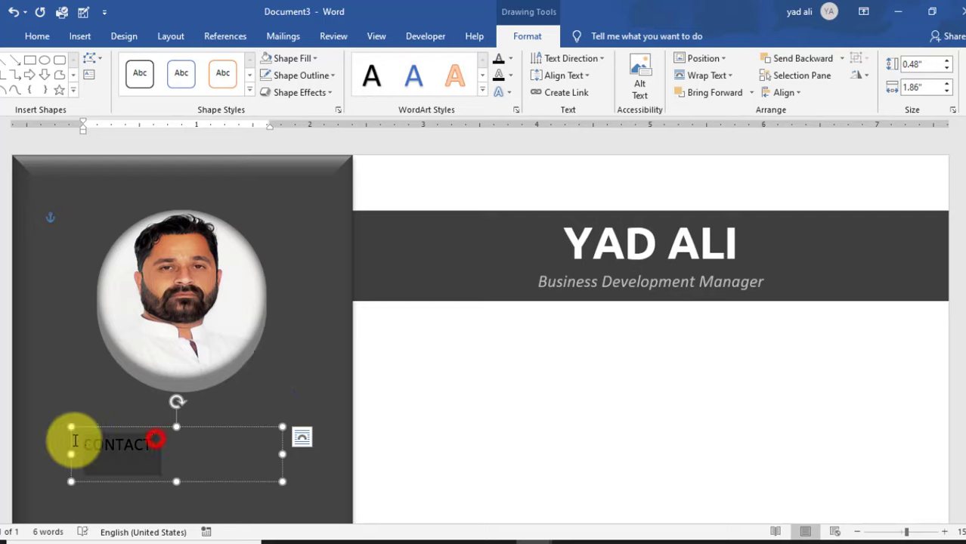
pyautogui.click(36, 36)
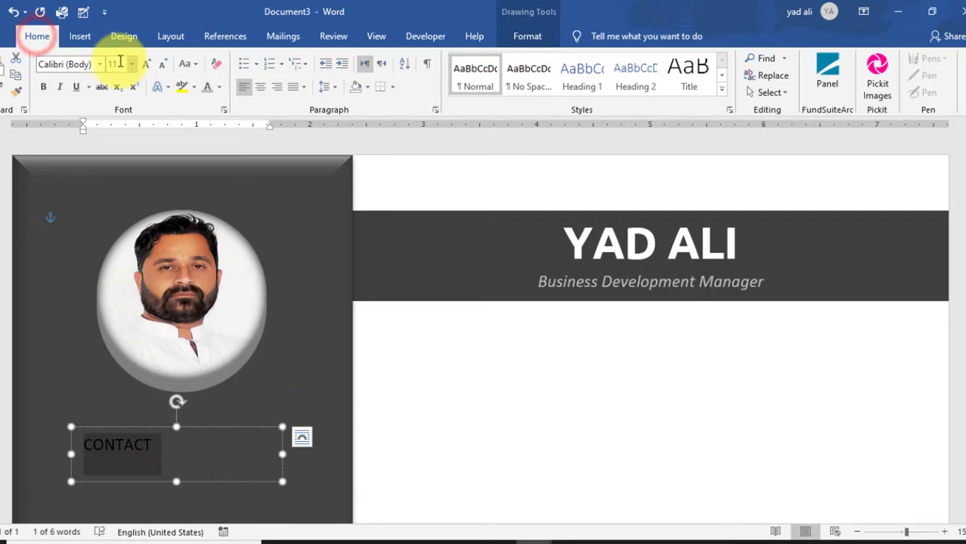
pyautogui.click(119, 64)
pyautogui.write('14')
pyautogui.press('Return')
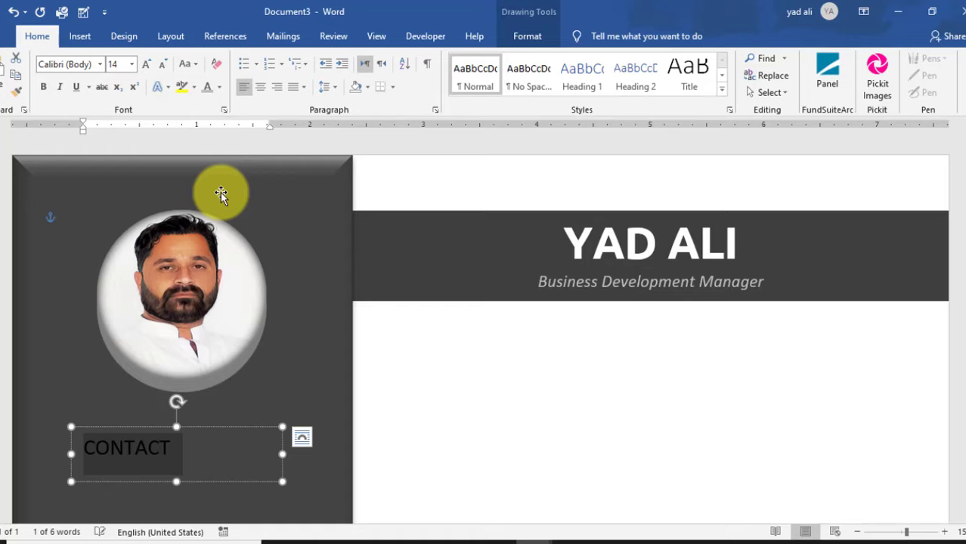
pyautogui.click(64, 60)
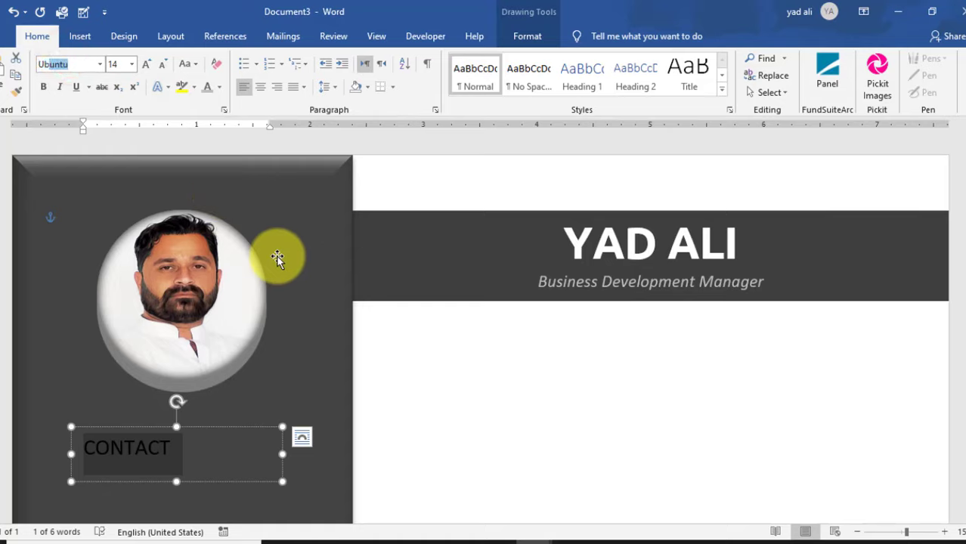
pyautogui.press('Return')
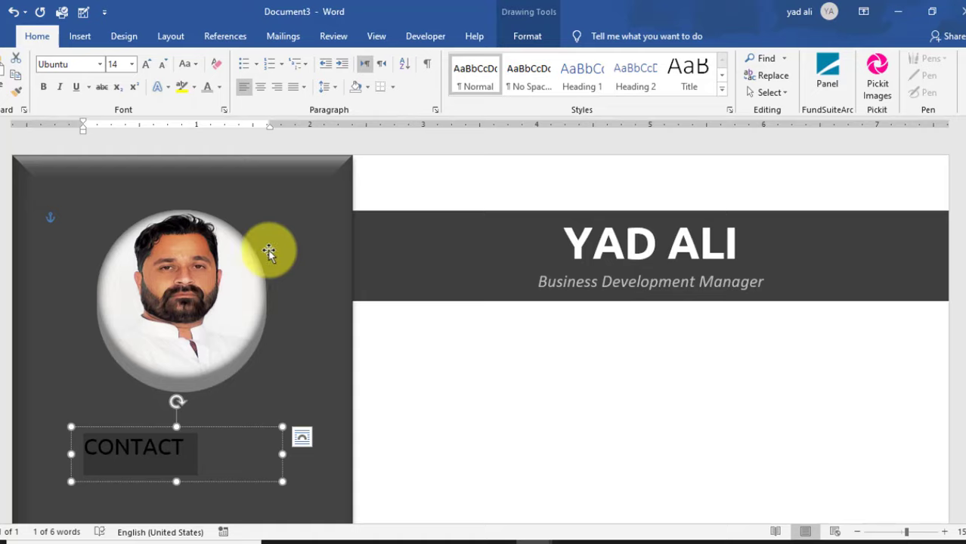
pyautogui.click(43, 86)
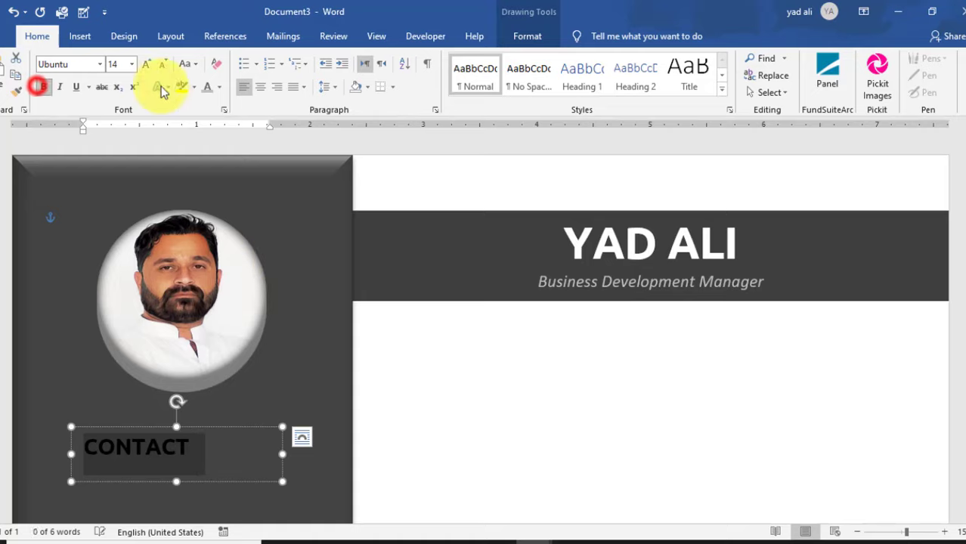
pyautogui.click(218, 89)
pyautogui.click(207, 136)
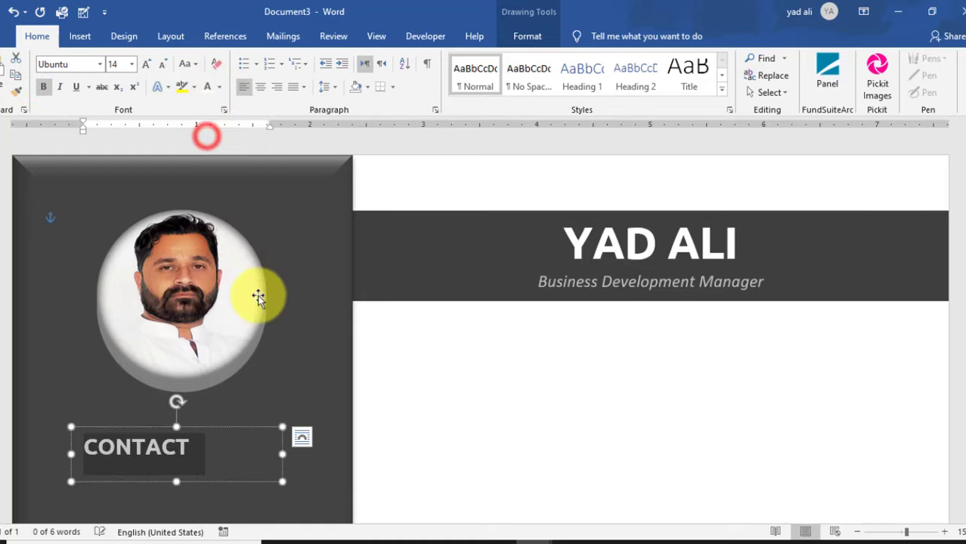
# - Narrow and shorten the CONTACT text box to fit the heading
pyautogui.scroll(-3, 288, 390)
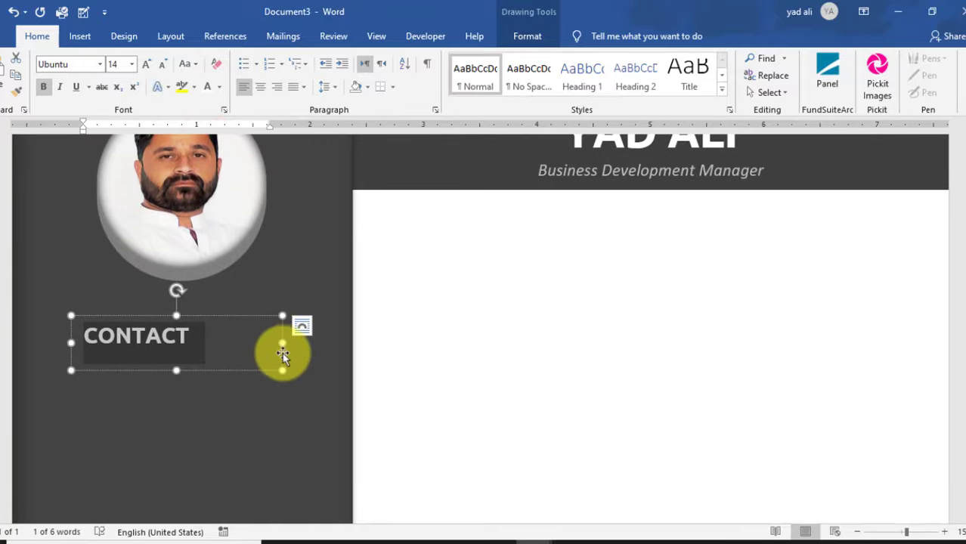
pyautogui.moveTo(268, 346); pyautogui.dragTo(218, 346)
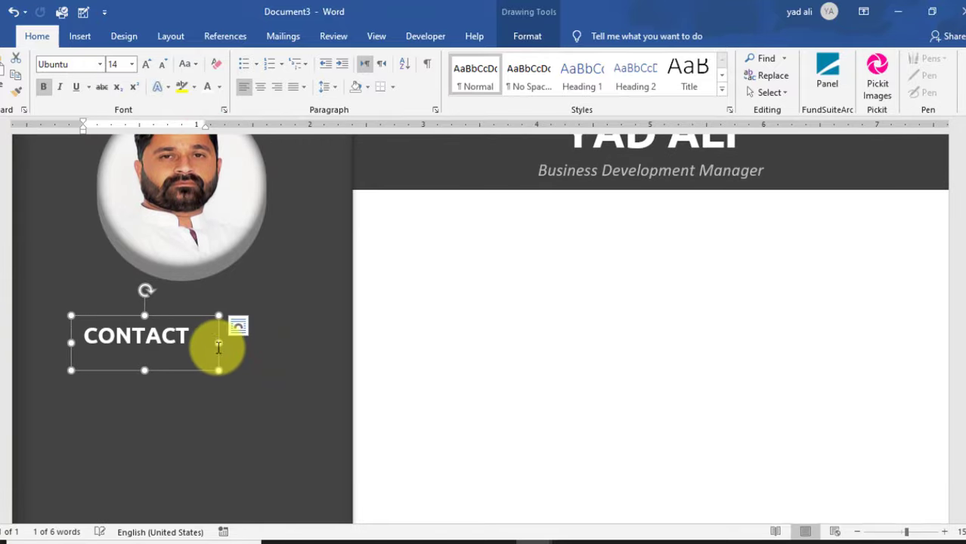
pyautogui.moveTo(143, 368); pyautogui.dragTo(140, 355)
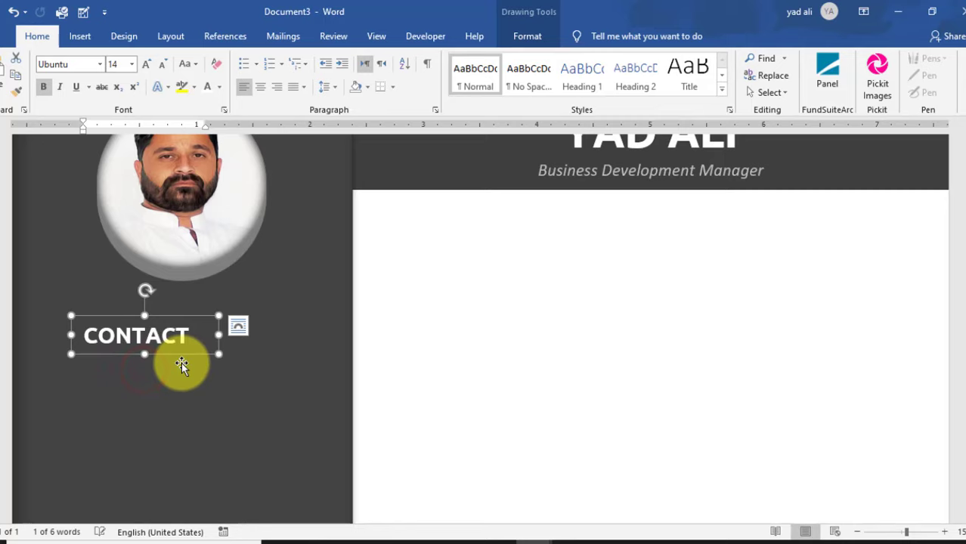
pyautogui.click(546, 382)
pyautogui.scroll(2, 547, 382)
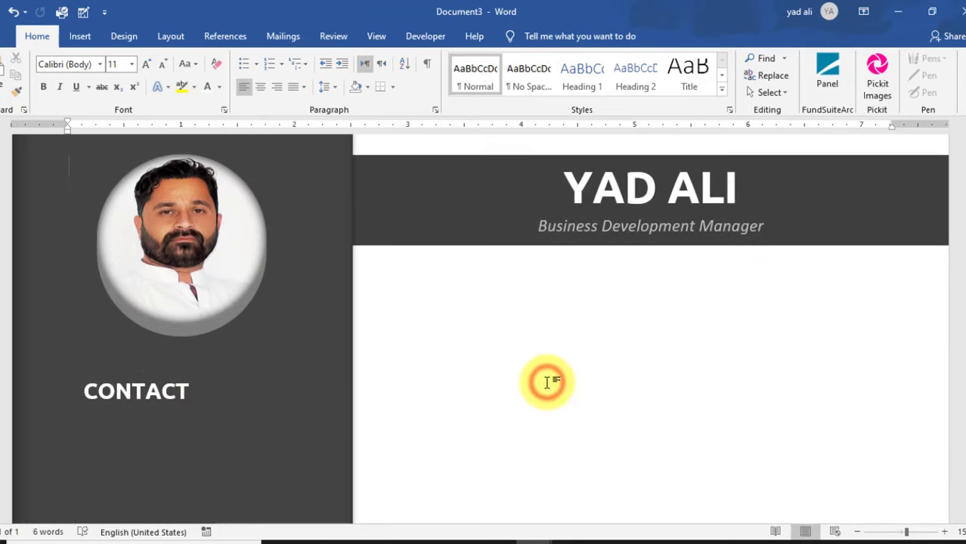
# - Draw a horizontal line under CONTACT across the sidebar, coloured white at 1 pt weight
pyautogui.click(79, 36)
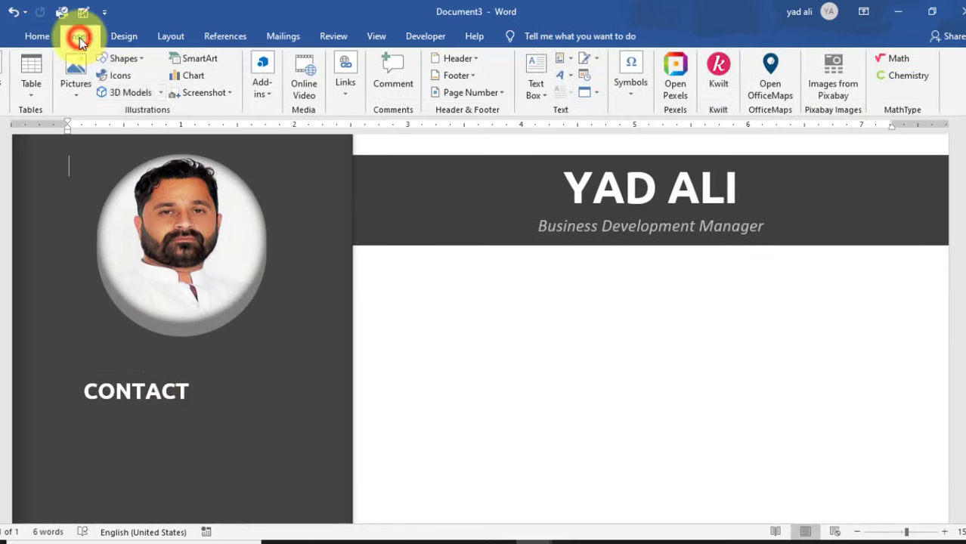
pyautogui.click(142, 62)
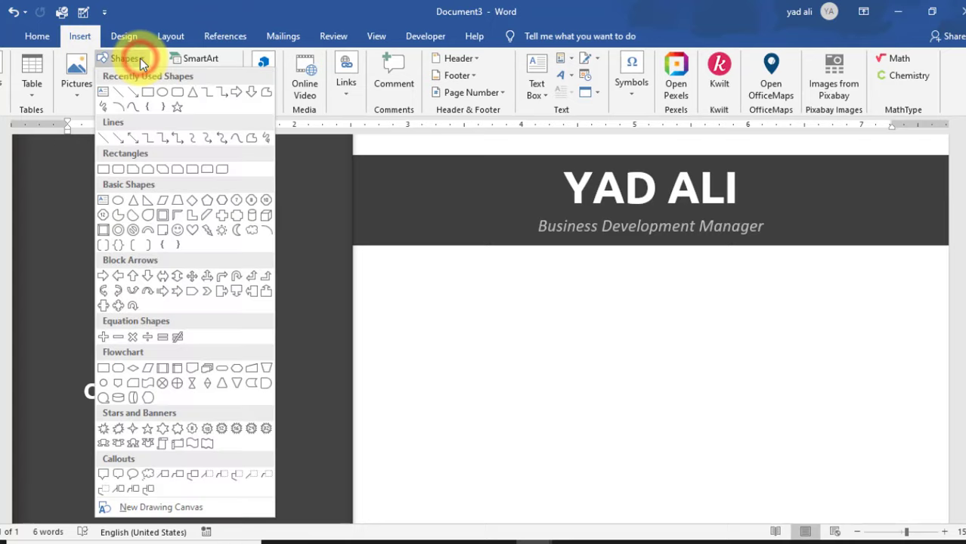
pyautogui.click(121, 93)
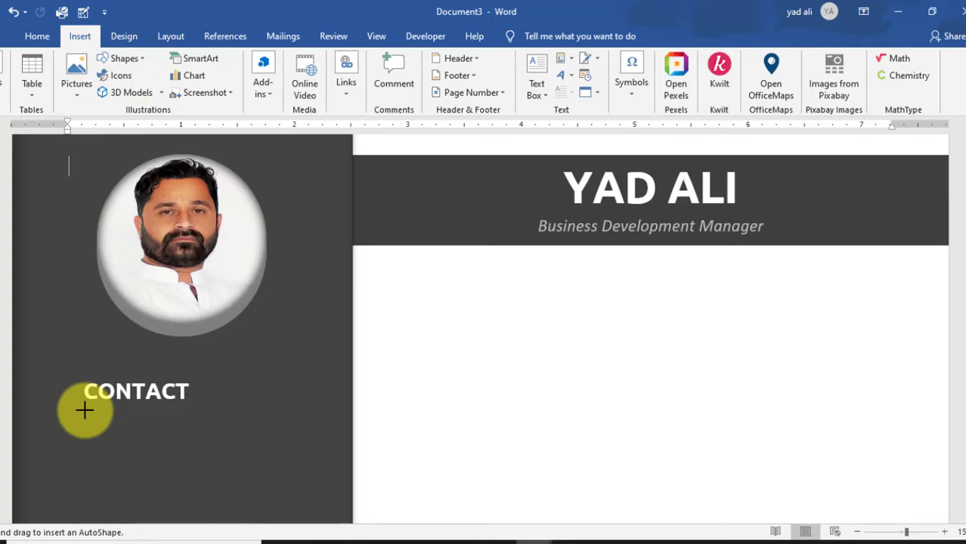
pyautogui.moveTo(84, 410); pyautogui.dragTo(315, 410)
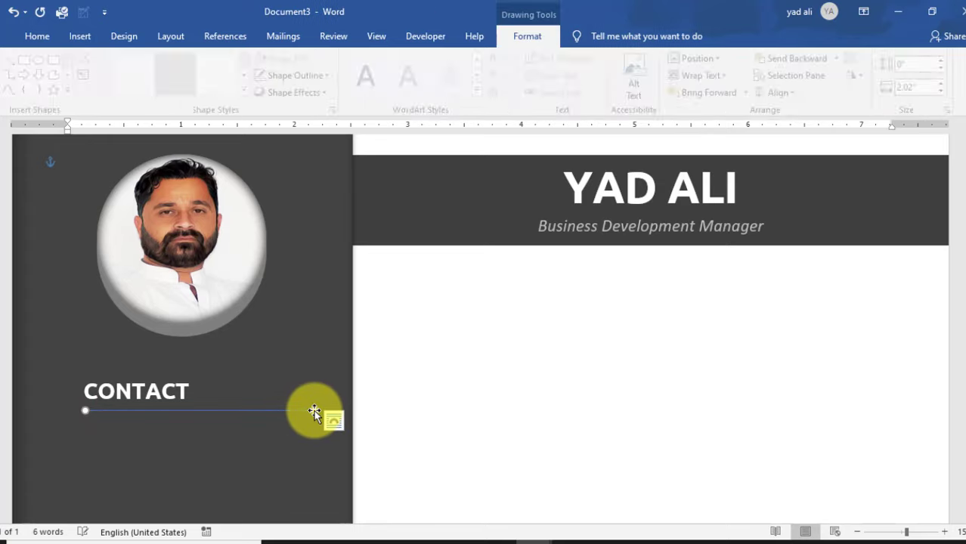
pyautogui.click(336, 76)
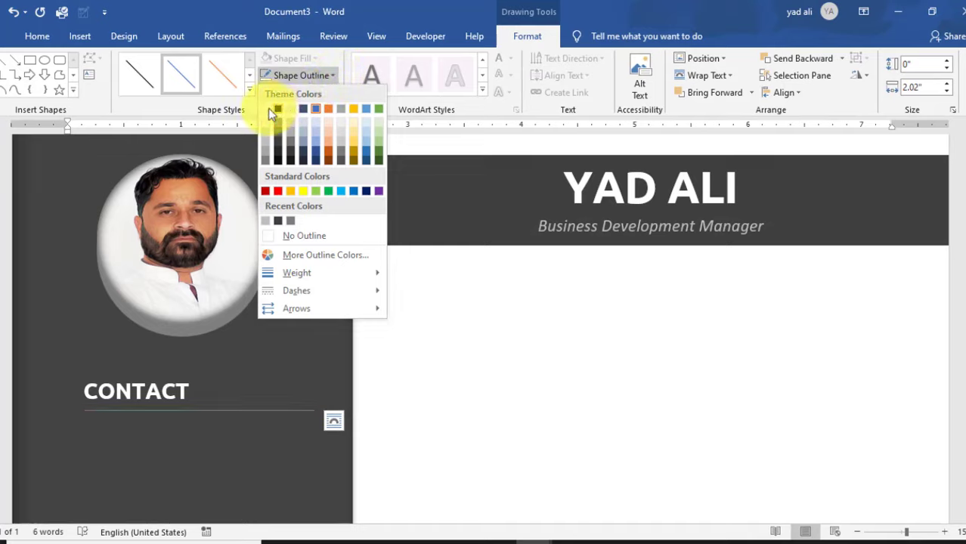
pyautogui.click(265, 109)
pyautogui.click(312, 77)
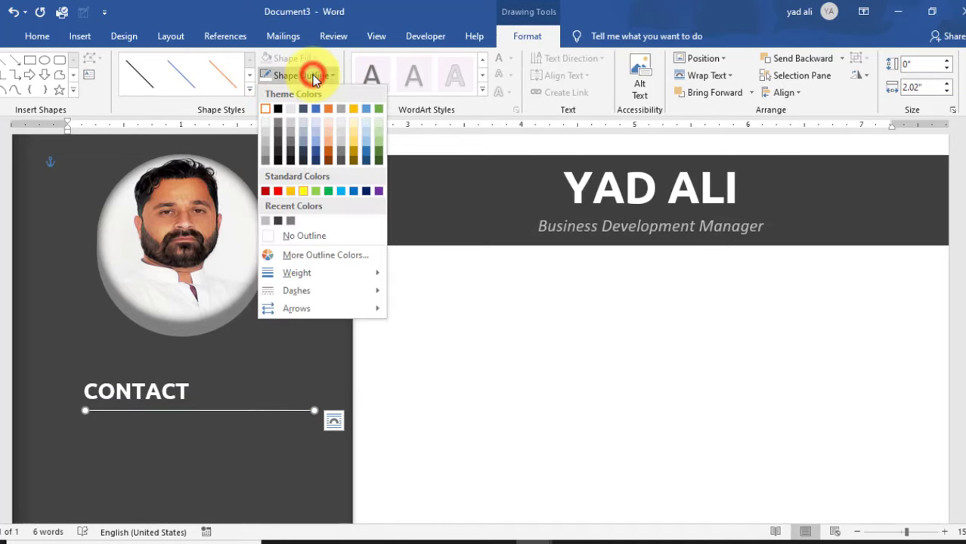
pyautogui.moveTo(333, 273)
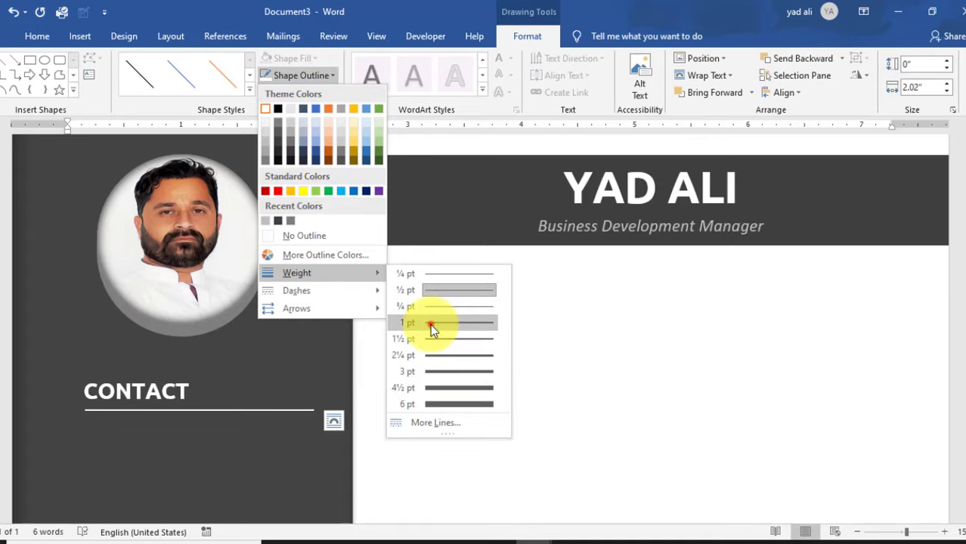
pyautogui.click(431, 324)
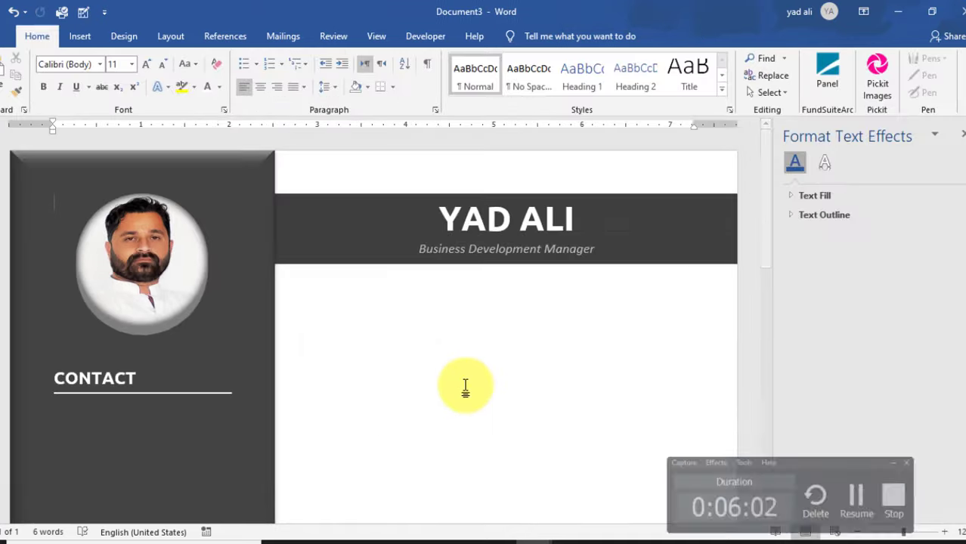
# - Insert an oval under CONTACT and size it to 0.26 by 0.26 inches
pyautogui.click(79, 36)
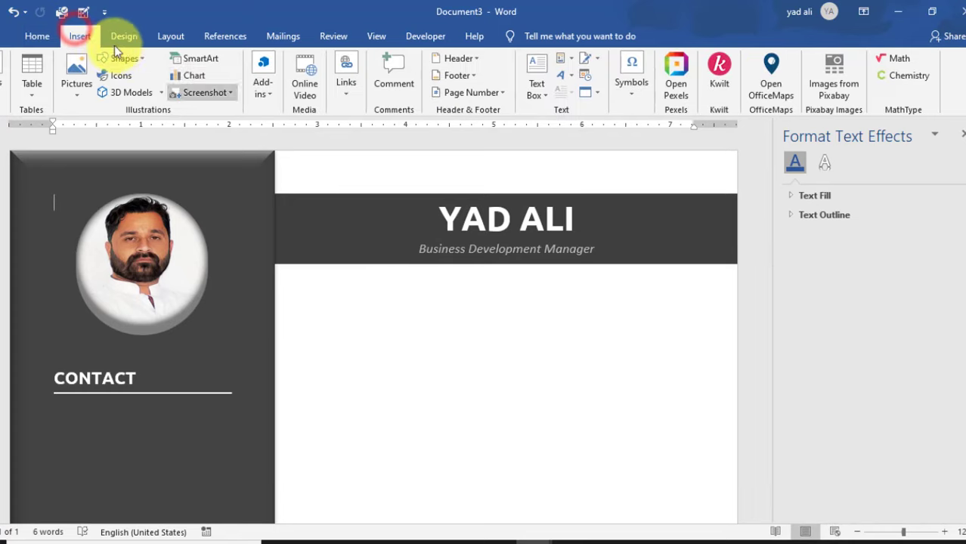
pyautogui.click(125, 59)
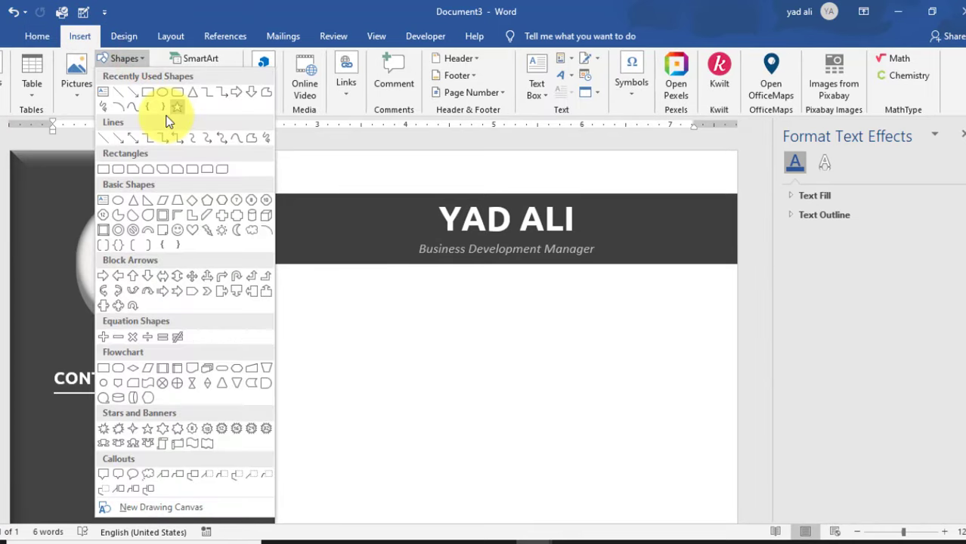
pyautogui.click(162, 92)
pyautogui.click(96, 436)
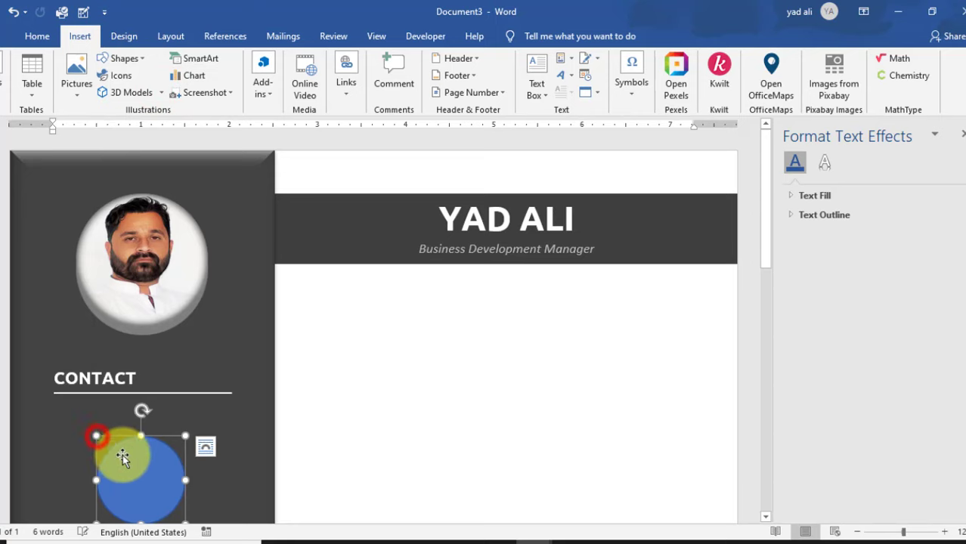
pyautogui.moveTo(124, 459)
pyautogui.mouseDown()
pyautogui.moveTo(77, 426)
pyautogui.moveTo(104, 427)
pyautogui.mouseUp()
pyautogui.click(924, 68)
pyautogui.write('.26')
pyautogui.press('Return')
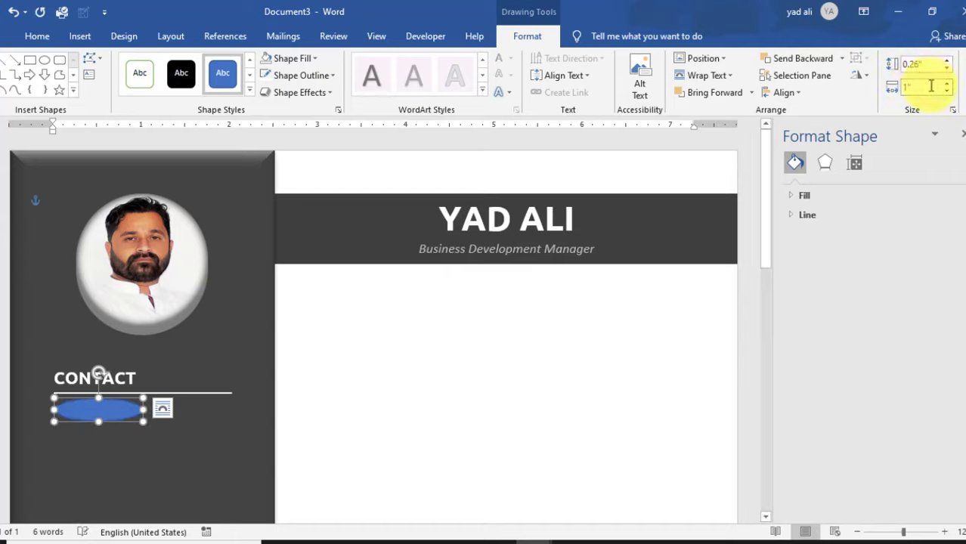
pyautogui.click(933, 89)
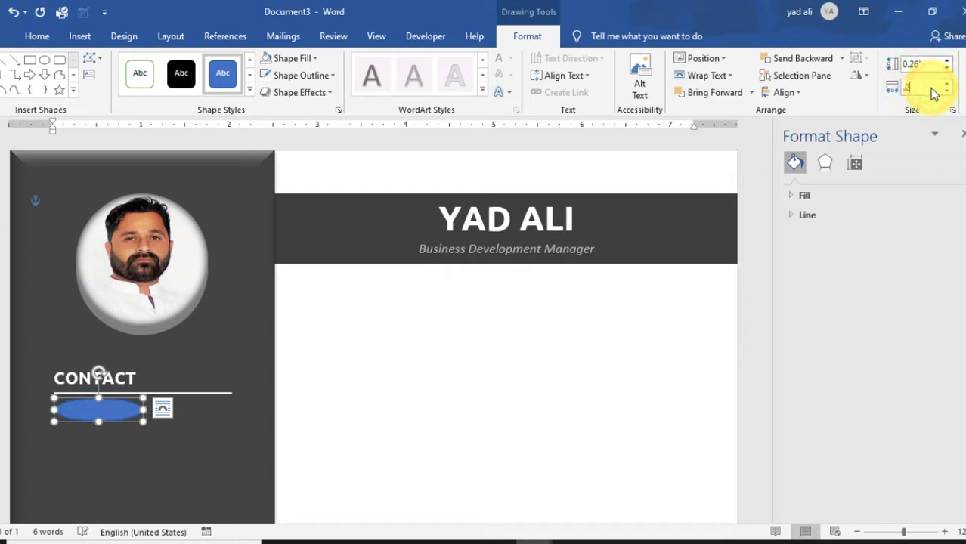
pyautogui.press('Return')
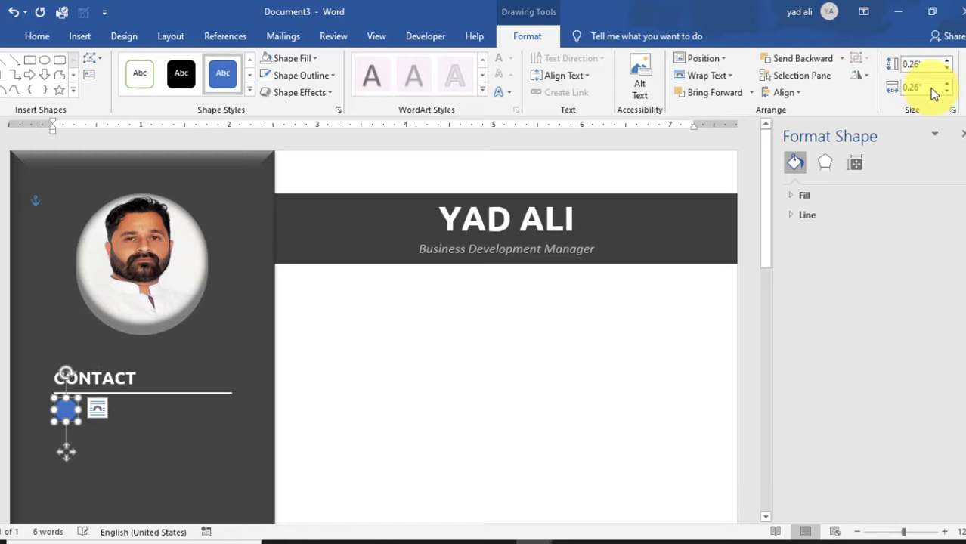
# - Align the small circle with the left edge of the CONTACT heading
pyautogui.click(118, 450)
pyautogui.scroll(10, 119, 449)
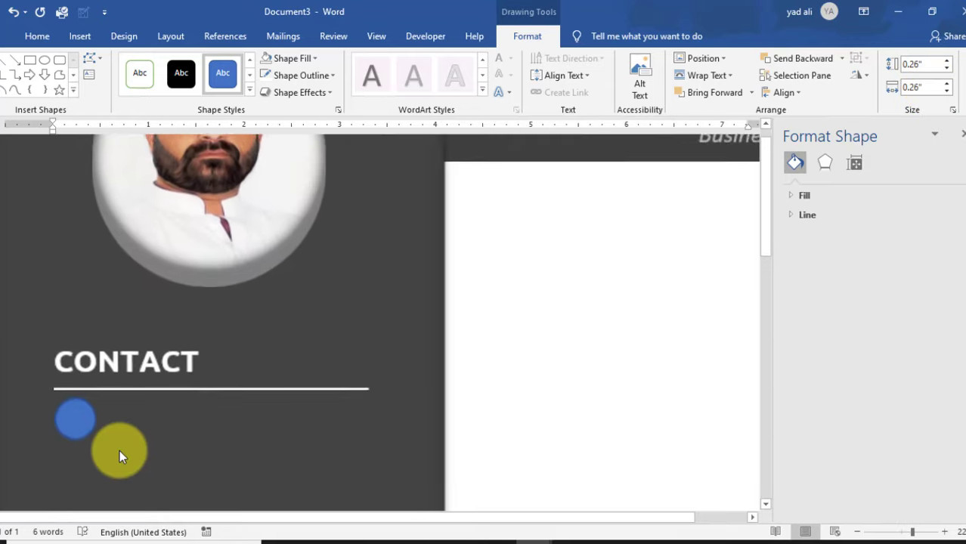
pyautogui.scroll(2, 119, 450)
pyautogui.click(119, 450)
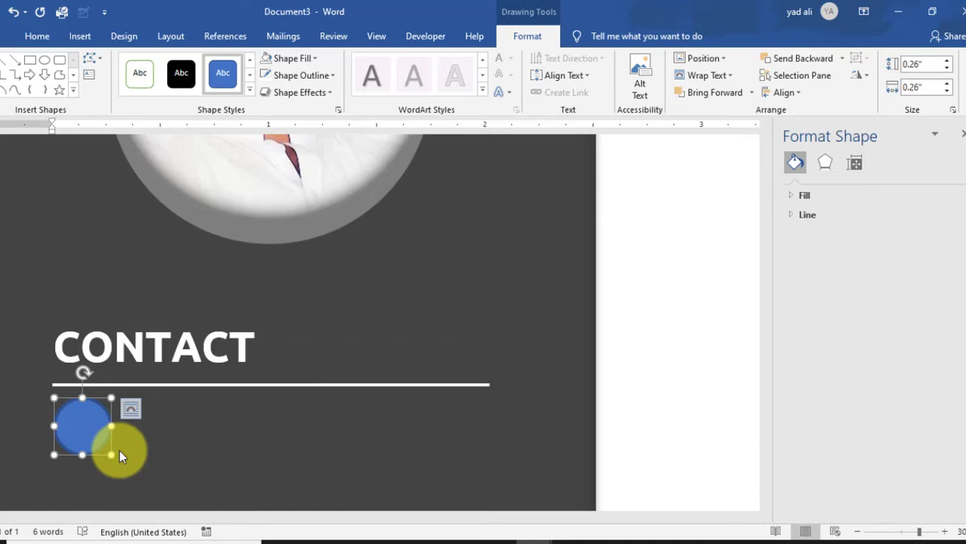
pyautogui.moveTo(88, 426); pyautogui.dragTo(84, 436)
# - Remove the circle's outline and fill it grey with RGB 127, 127, 127
pyautogui.click(303, 75)
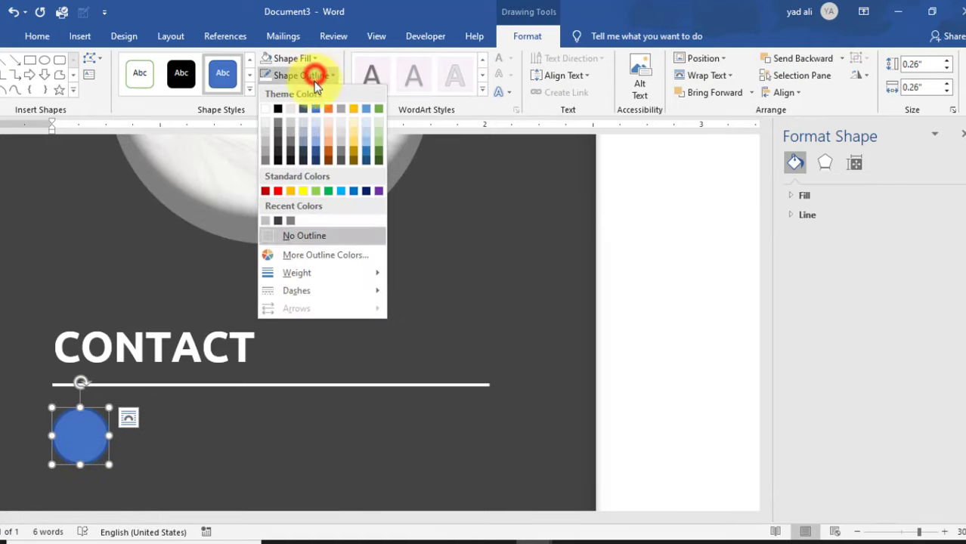
pyautogui.click(297, 235)
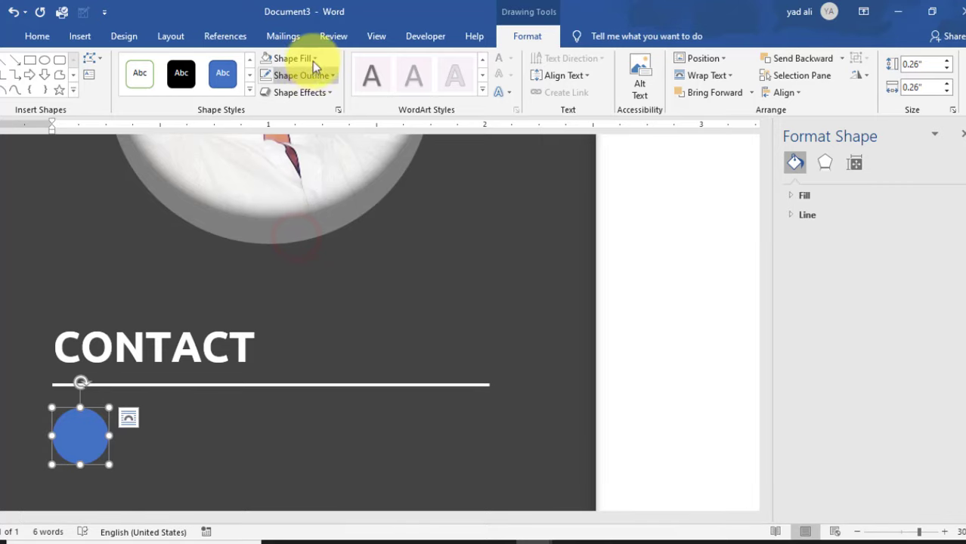
pyautogui.click(314, 59)
pyautogui.click(304, 235)
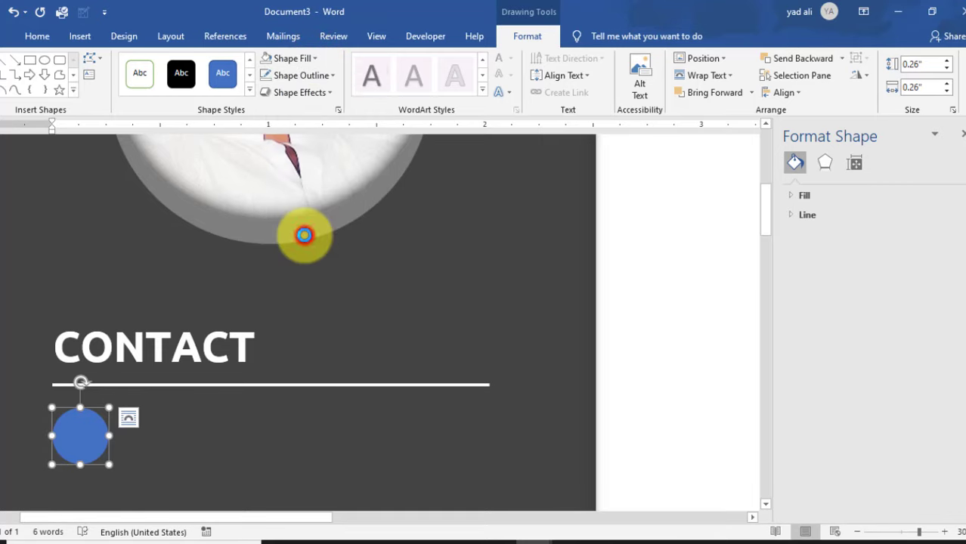
pyautogui.doubleClick(659, 342)
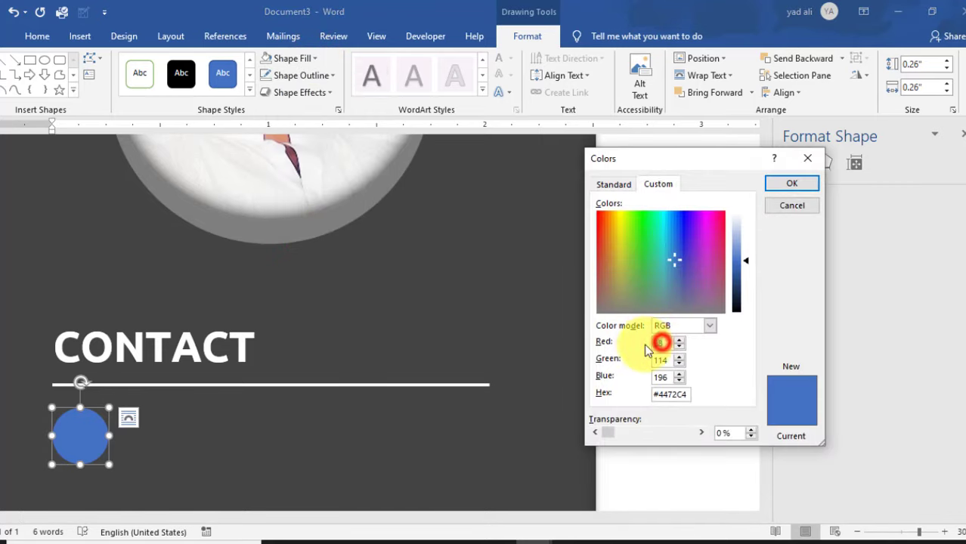
pyautogui.write('127')
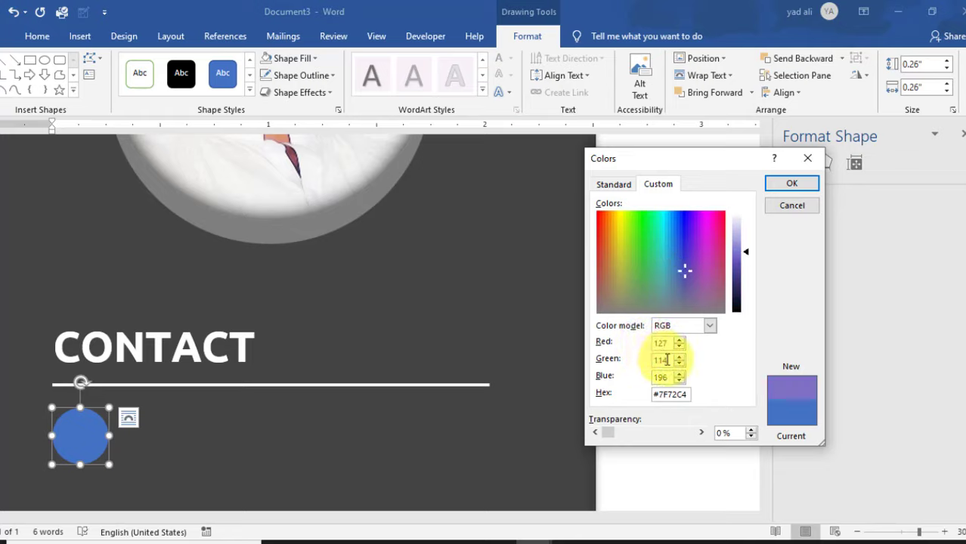
pyautogui.write('127')
pyautogui.doubleClick(665, 376)
pyautogui.write('27')
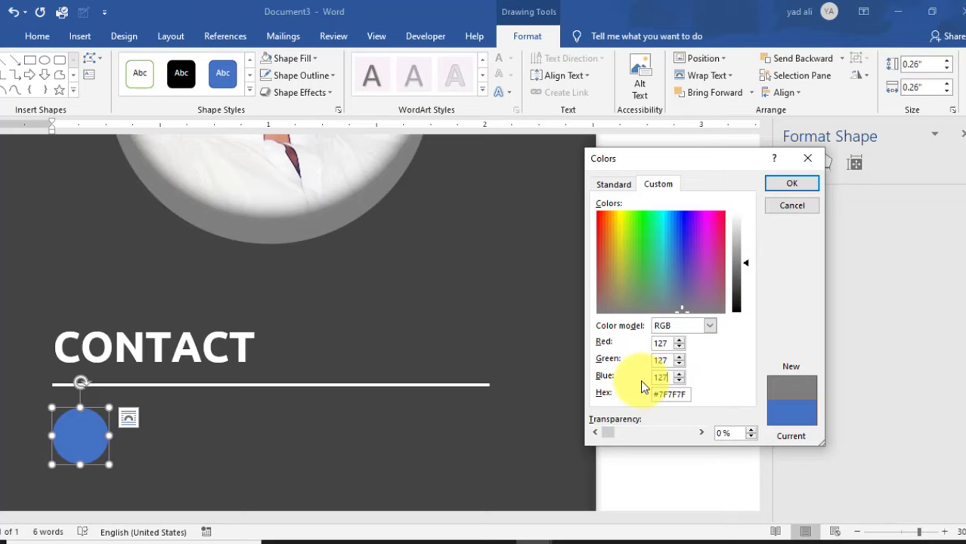
pyautogui.press('Return')
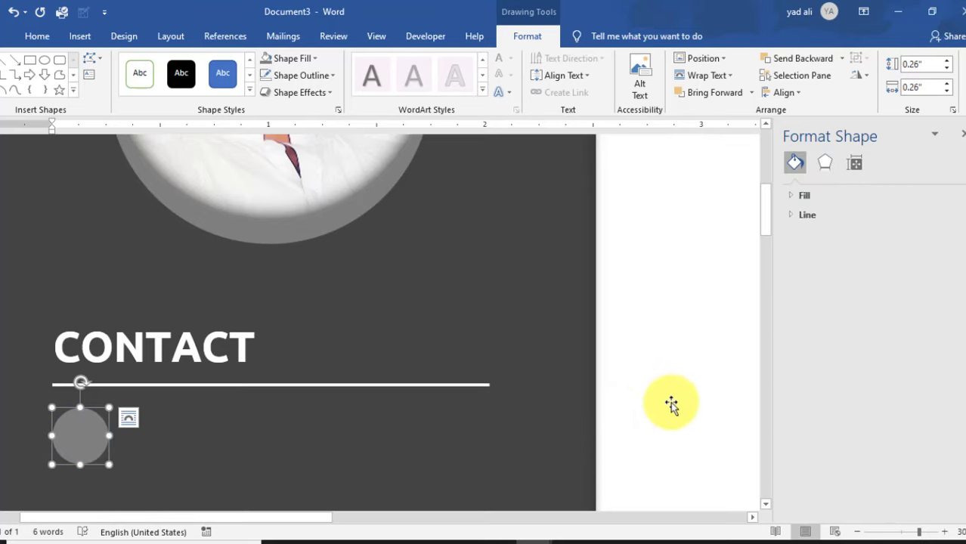
pyautogui.click(677, 407)
pyautogui.scroll(-5, 558, 350)
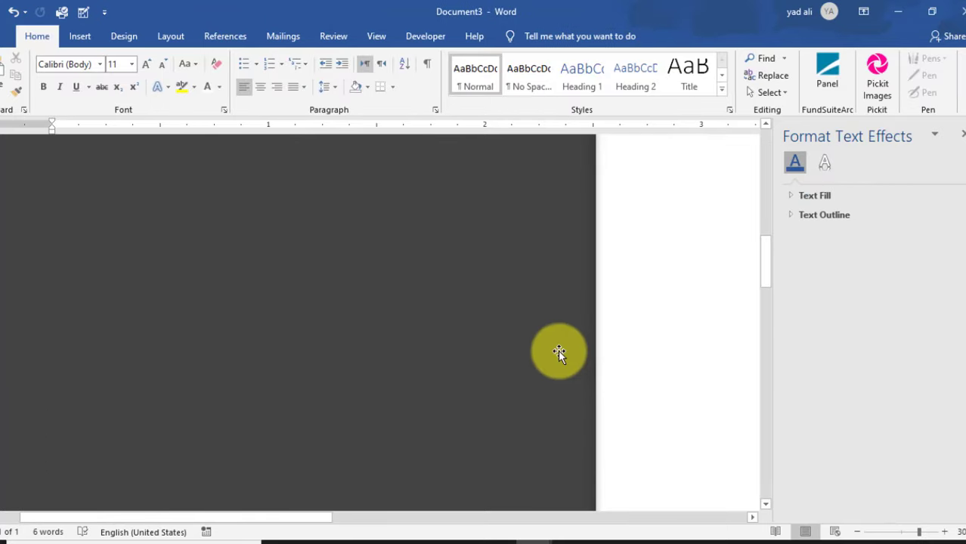
pyautogui.scroll(2, 558, 350)
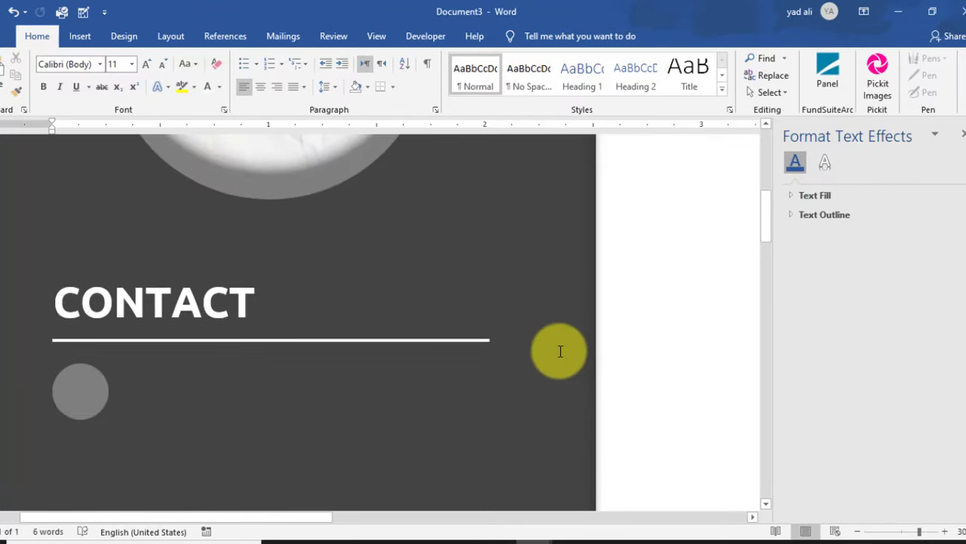
# - Draw a text box over the grey circle and insert a map-marker symbol into it
pyautogui.click(80, 38)
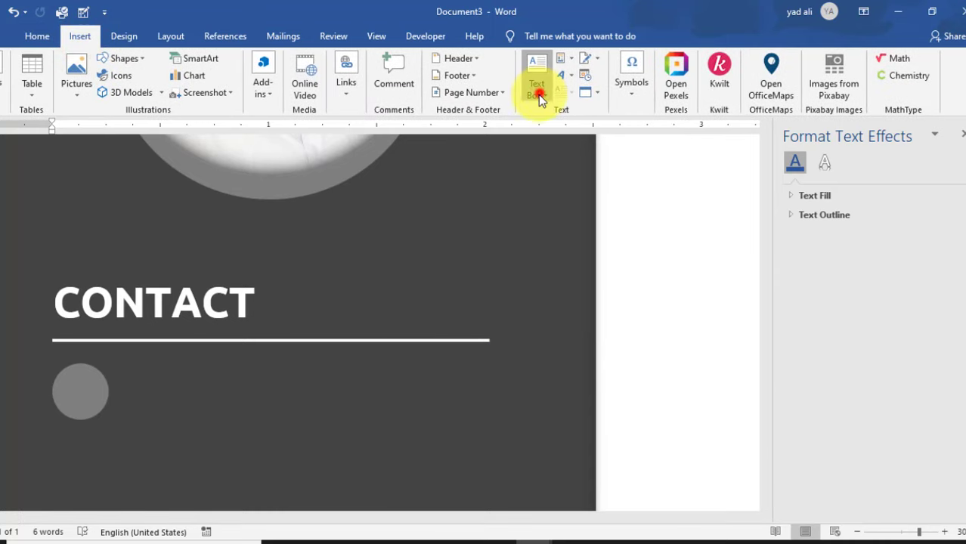
pyautogui.click(539, 97)
pyautogui.click(594, 415)
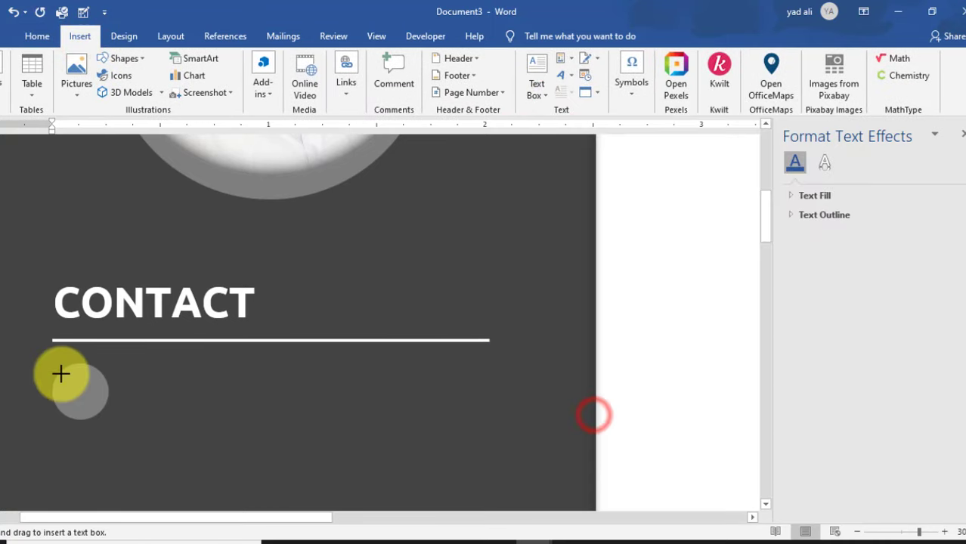
pyautogui.moveTo(62, 373); pyautogui.dragTo(98, 413)
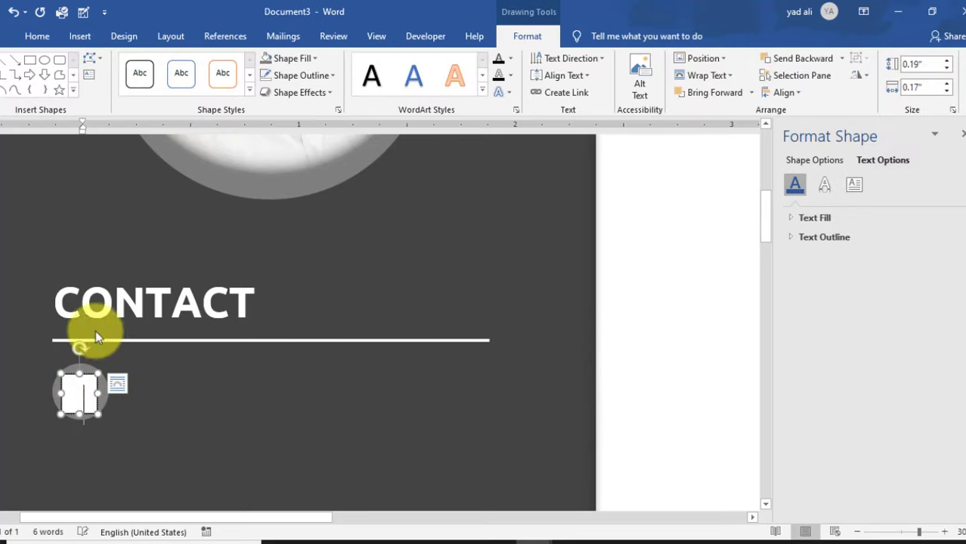
pyautogui.click(80, 36)
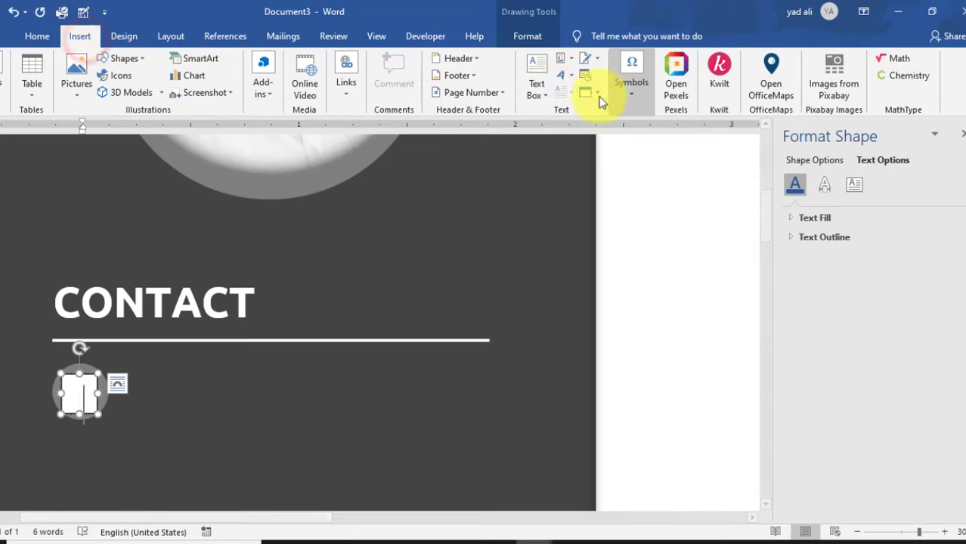
pyautogui.click(631, 97)
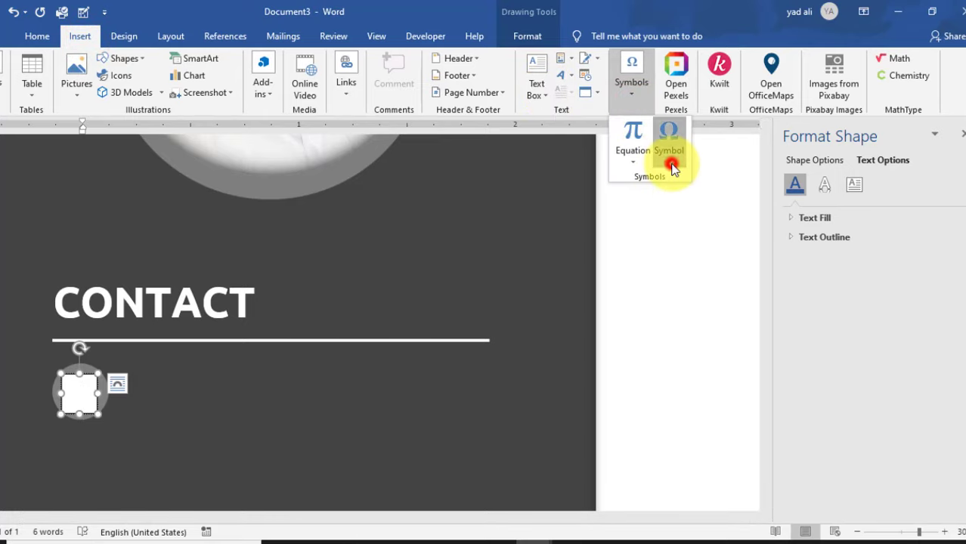
pyautogui.click(672, 166)
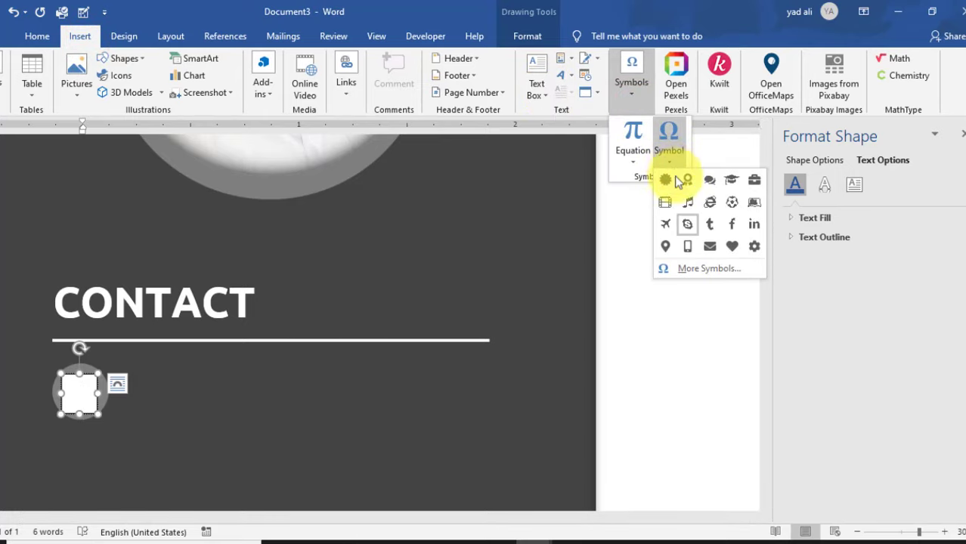
pyautogui.click(705, 270)
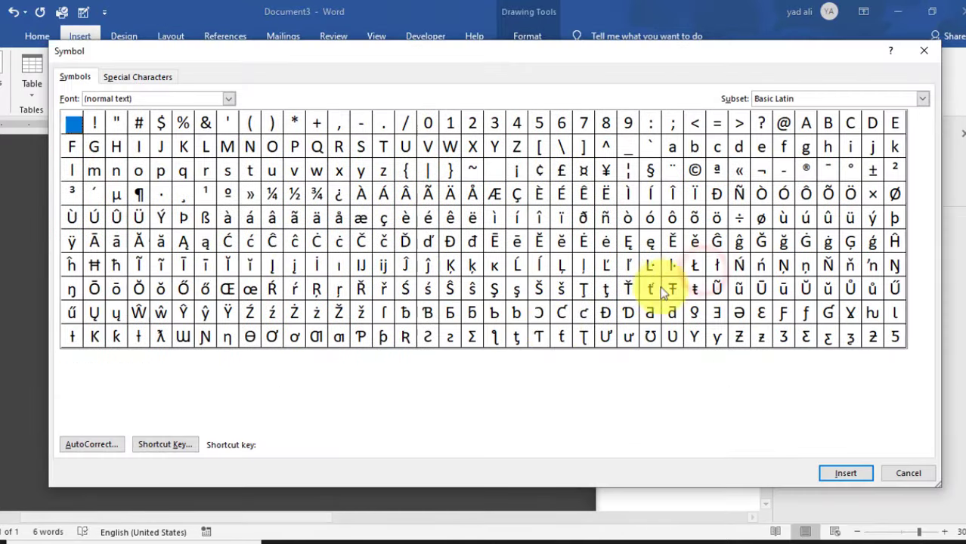
pyautogui.click(405, 388)
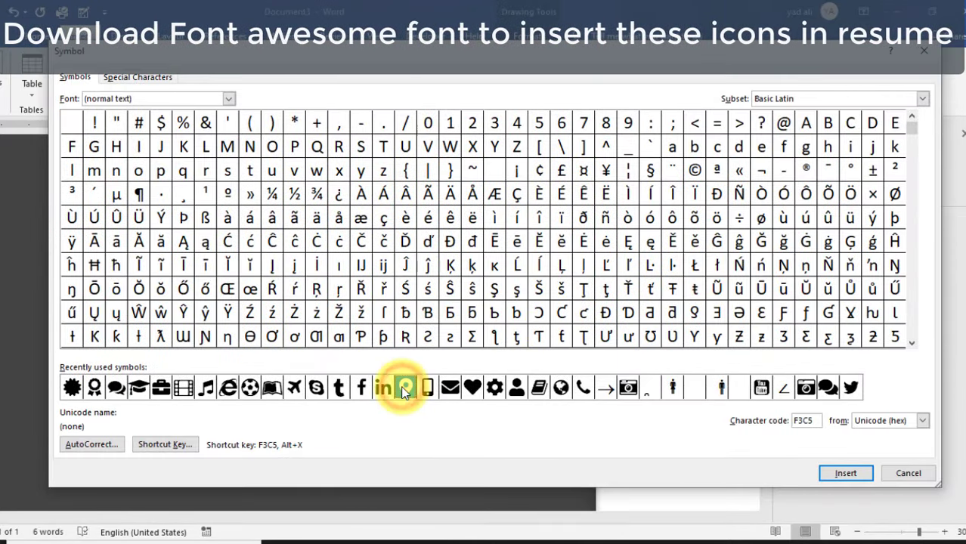
pyautogui.click(830, 474)
pyautogui.click(901, 475)
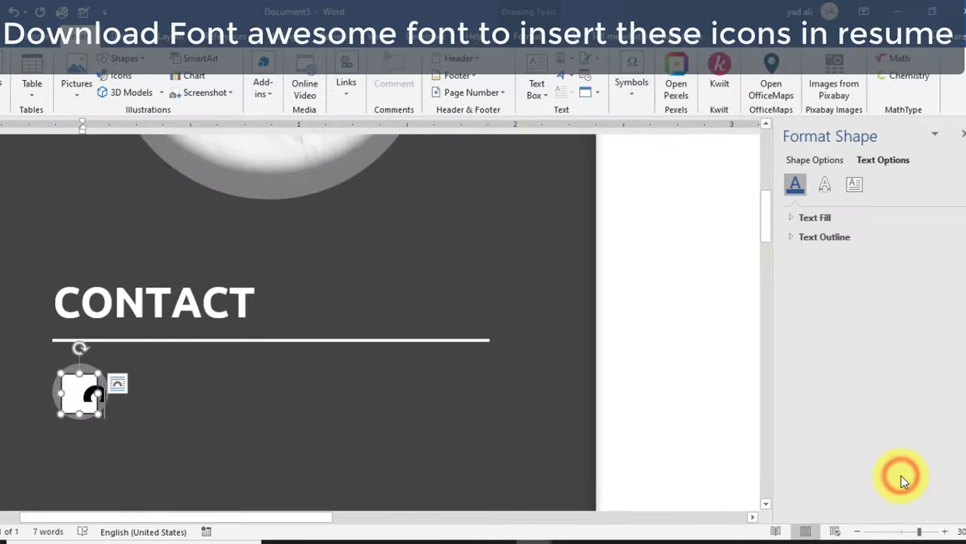
# - Reduce the map-marker icon's font size to 9 pt
pyautogui.doubleClick(87, 395)
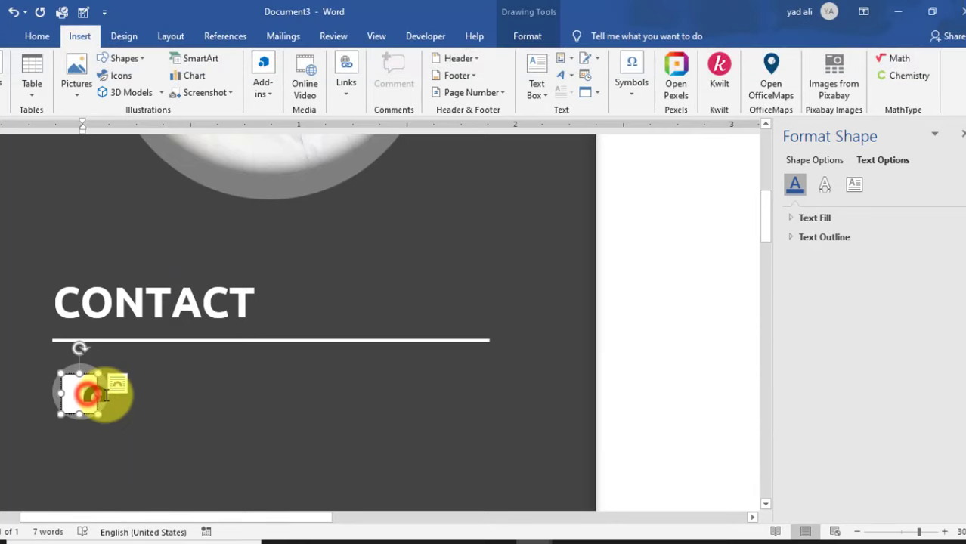
pyautogui.click(34, 37)
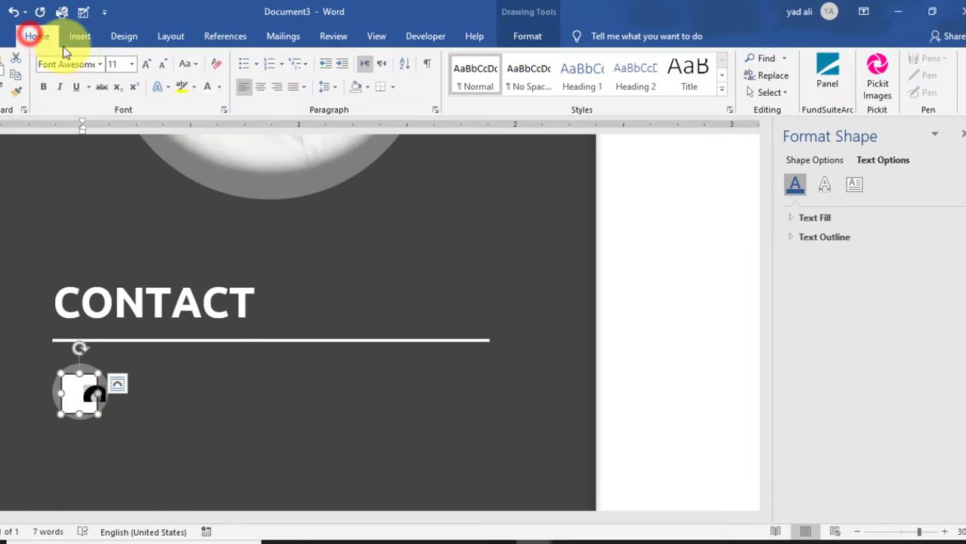
pyautogui.click(117, 65)
pyautogui.click(150, 66)
pyautogui.click(150, 66)
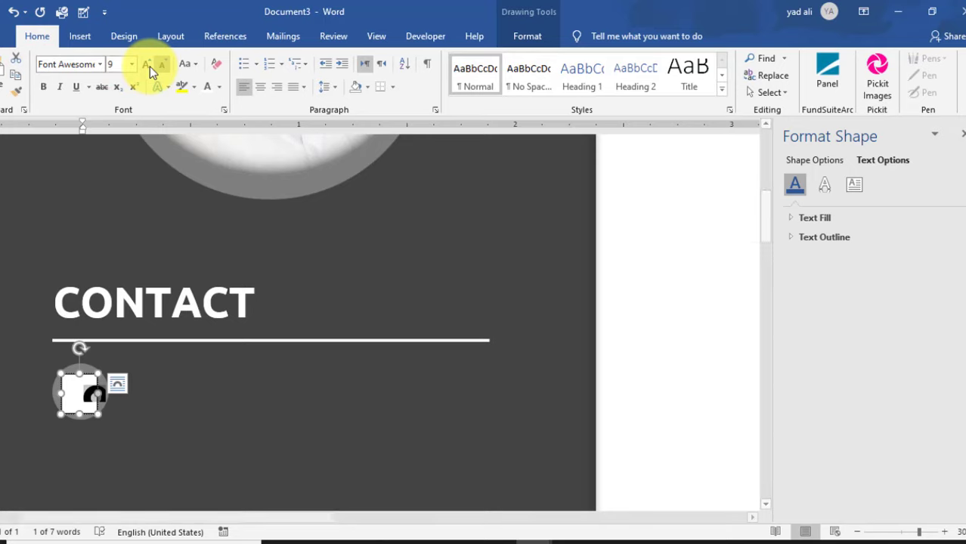
# - Check the text box layout settings, then give the pin box no fill and no outline
pyautogui.click(526, 36)
pyautogui.click(338, 110)
pyautogui.click(854, 185)
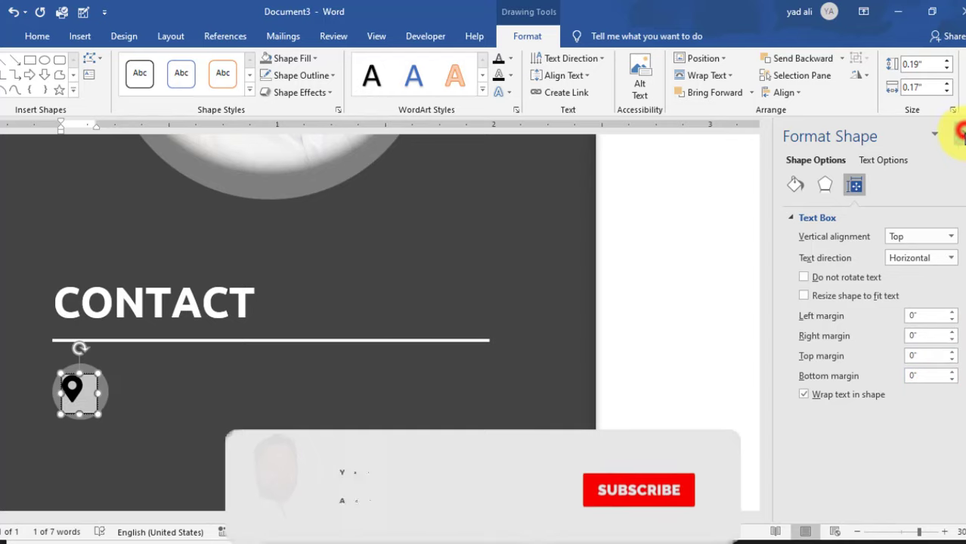
pyautogui.click(962, 135)
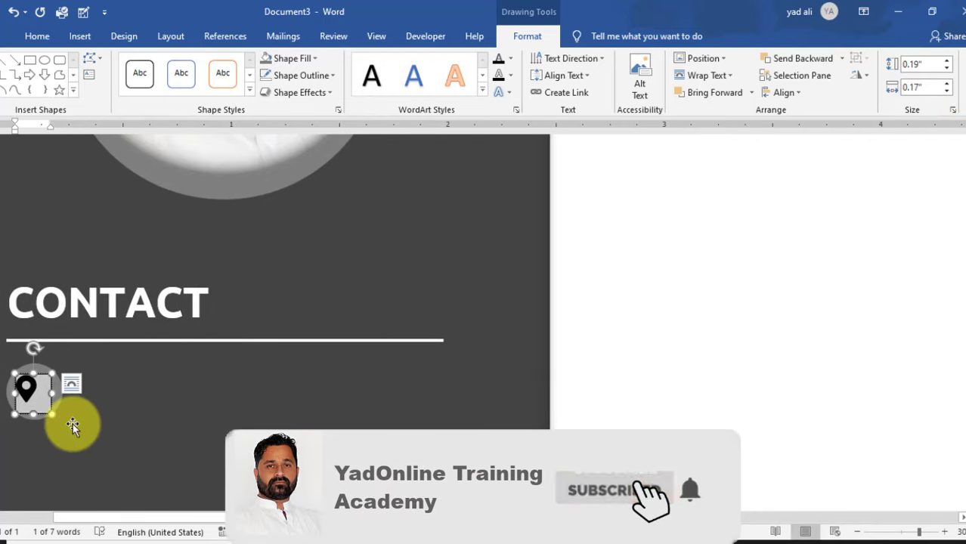
pyautogui.click(315, 58)
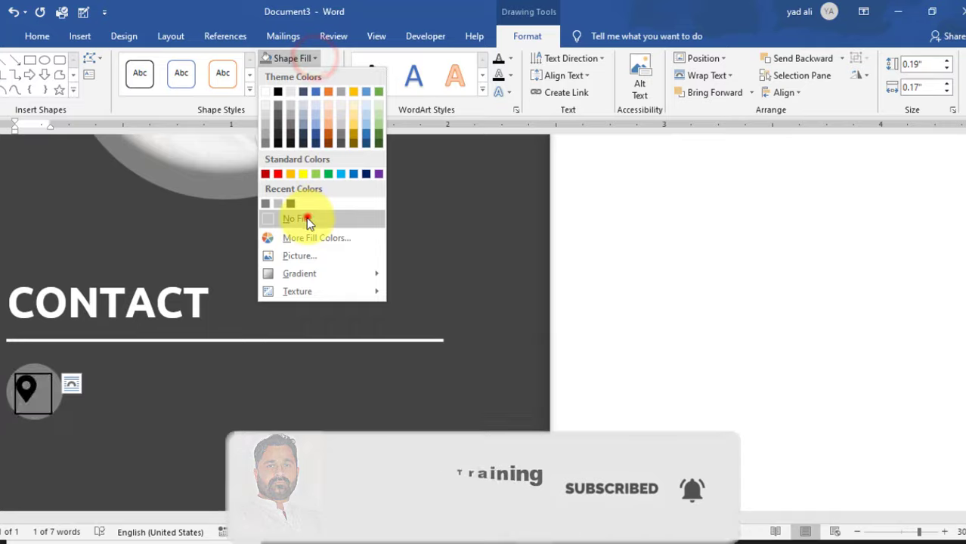
pyautogui.click(301, 218)
pyautogui.click(331, 76)
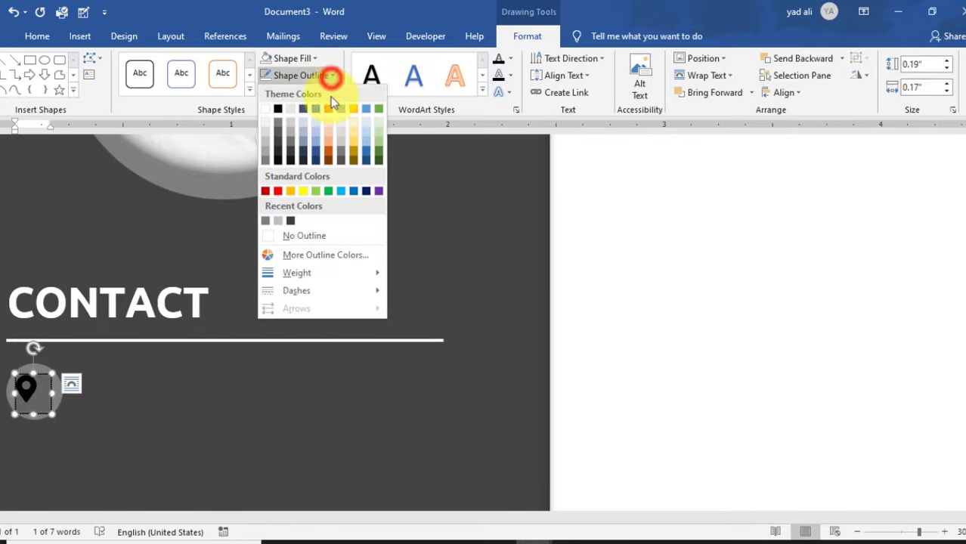
pyautogui.click(326, 240)
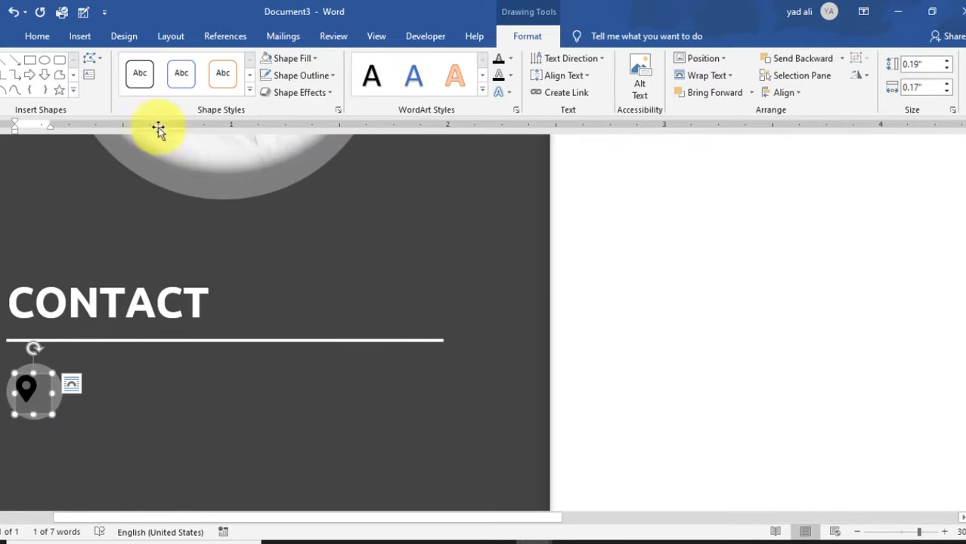
# - Colour the pin icon light grey, shrink it slightly and centre it in the circle
pyautogui.click(28, 40)
pyautogui.click(207, 87)
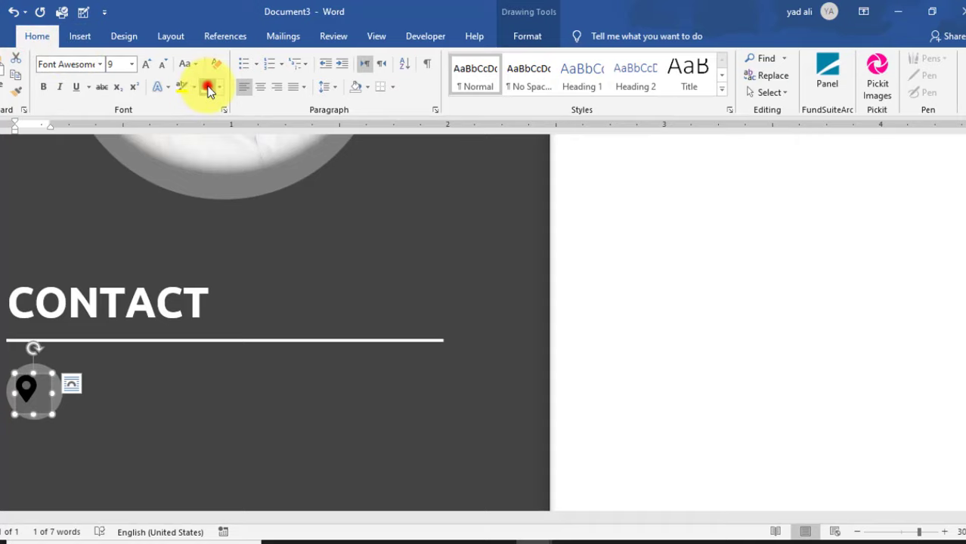
pyautogui.moveTo(52, 415); pyautogui.dragTo(41, 412)
pyautogui.moveTo(35, 375); pyautogui.dragTo(41, 375)
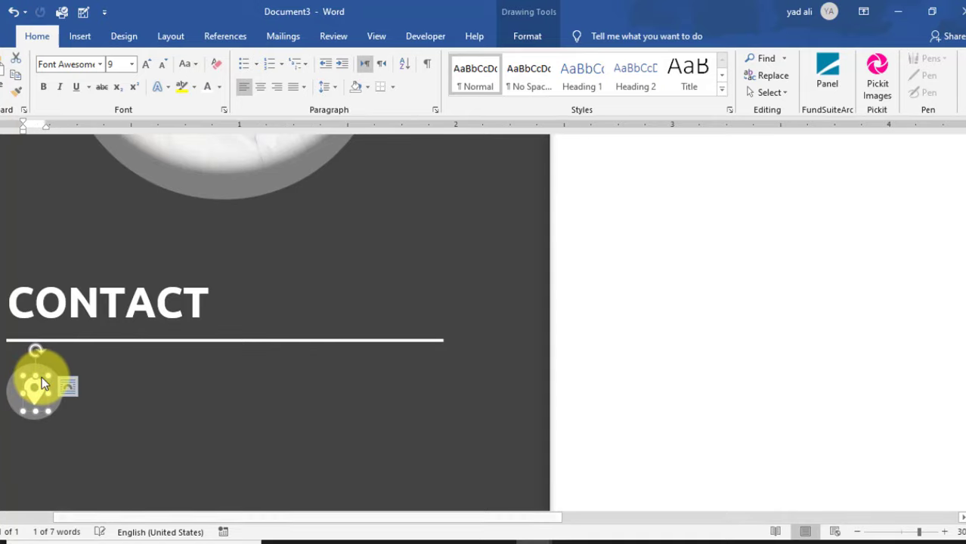
pyautogui.click(610, 433)
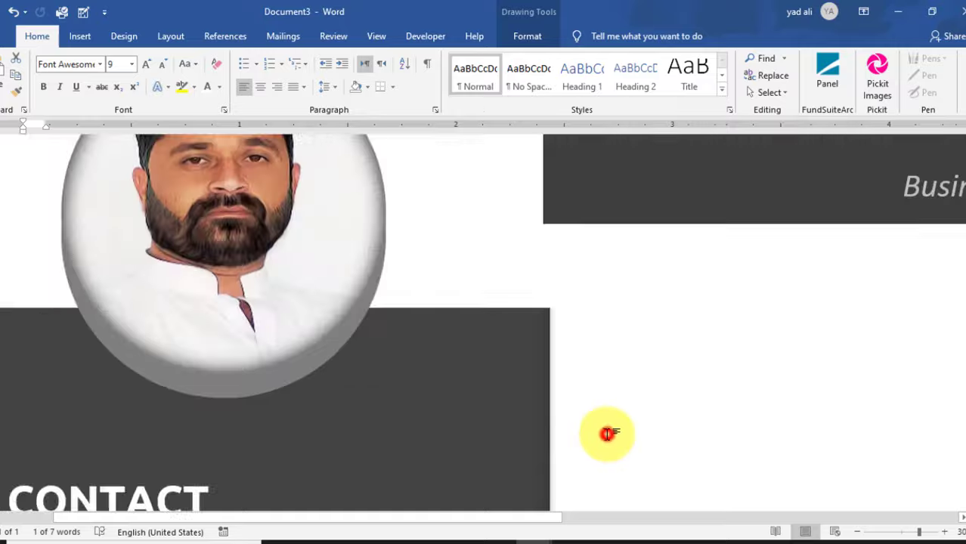
pyautogui.scroll(-5, 608, 434)
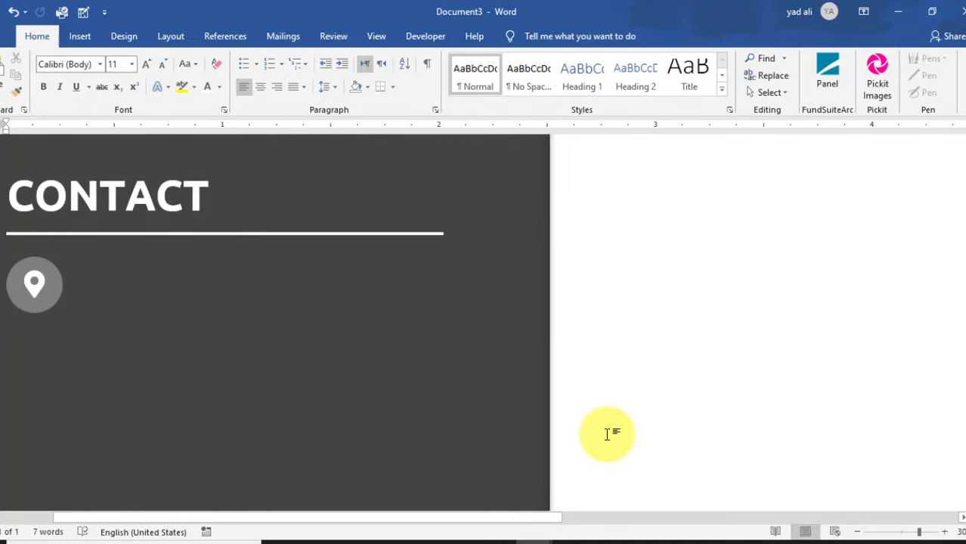
# - Draw a text box beside the pin icon and type 'New York, USA'
pyautogui.click(80, 37)
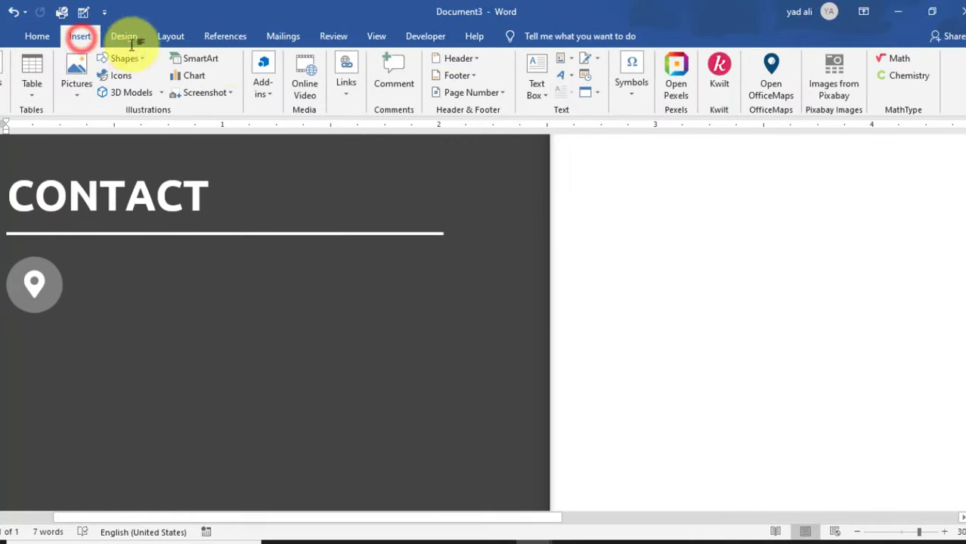
pyautogui.click(541, 95)
pyautogui.click(597, 411)
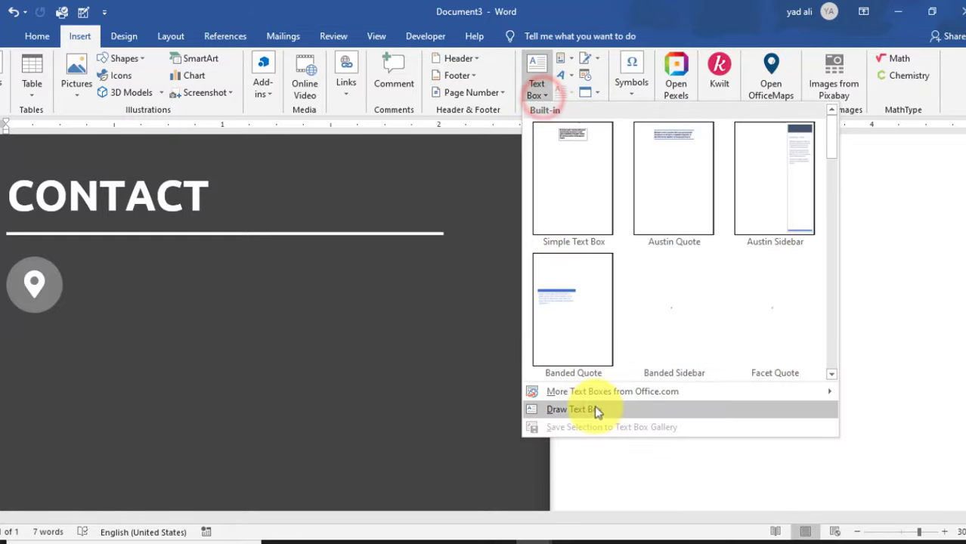
pyautogui.moveTo(74, 264)
pyautogui.mouseDown()
pyautogui.moveTo(207, 314)
pyautogui.moveTo(384, 312)
pyautogui.mouseUp()
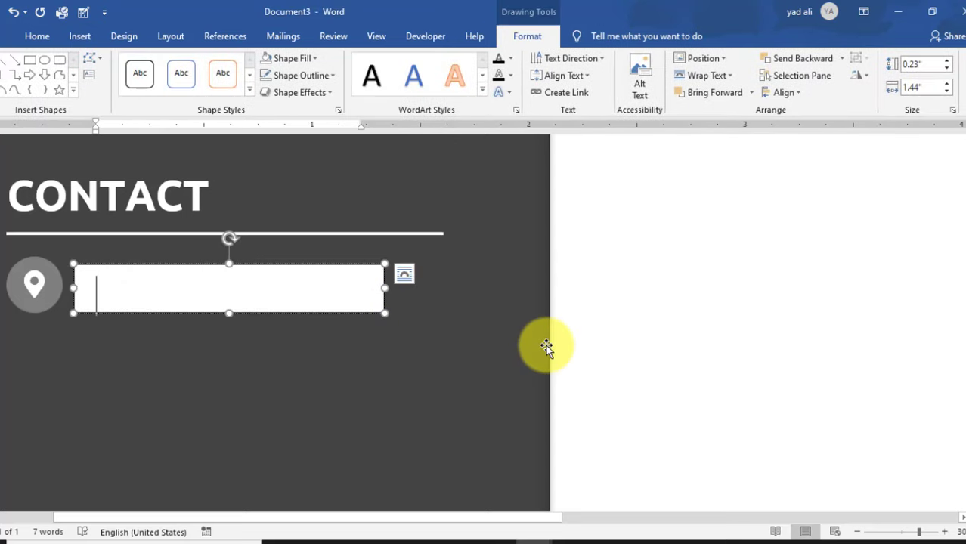
pyautogui.write('nEW')
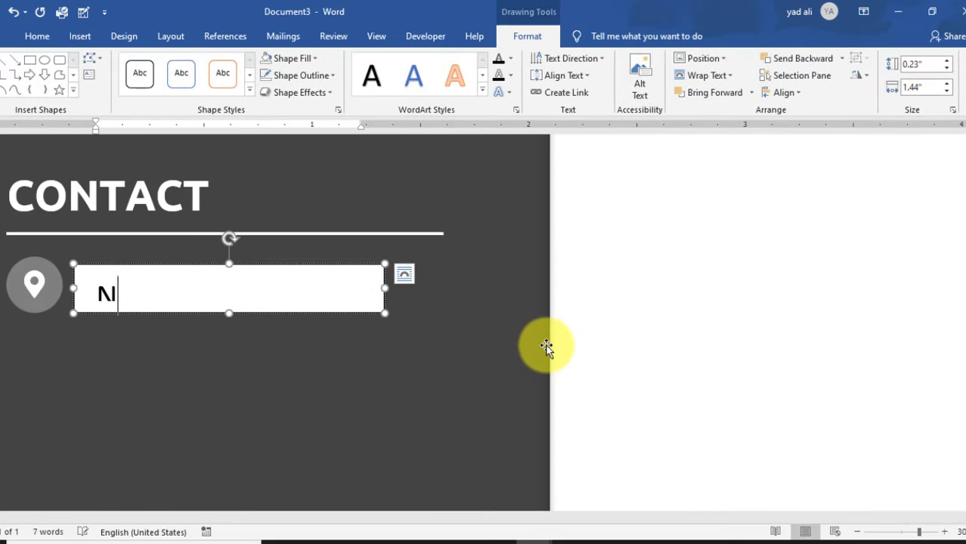
pyautogui.write(' York, USA')
# - Give the location box no fill, no outline and zero left and top margins
pyautogui.click(315, 58)
pyautogui.click(301, 218)
pyautogui.click(321, 77)
pyautogui.click(306, 234)
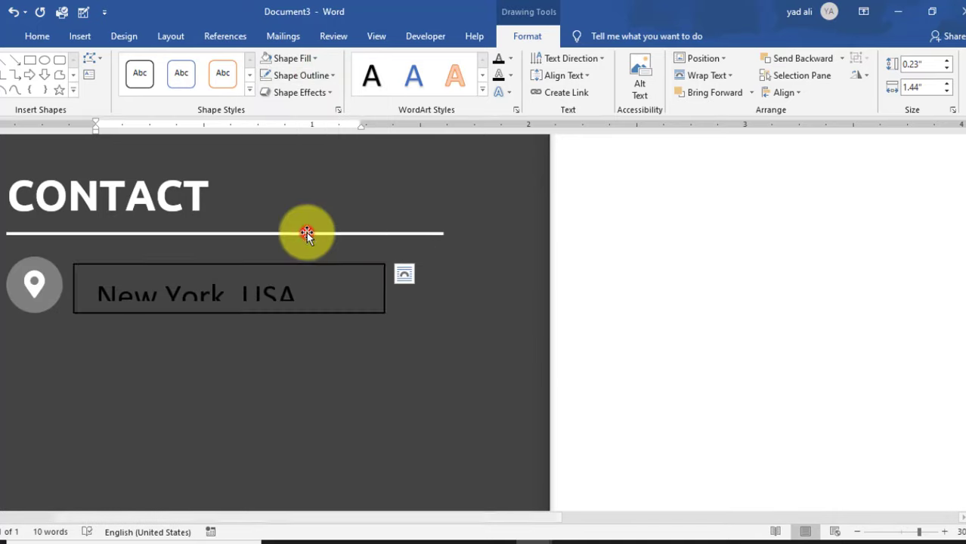
pyautogui.click(337, 110)
pyautogui.click(857, 185)
pyautogui.click(953, 320)
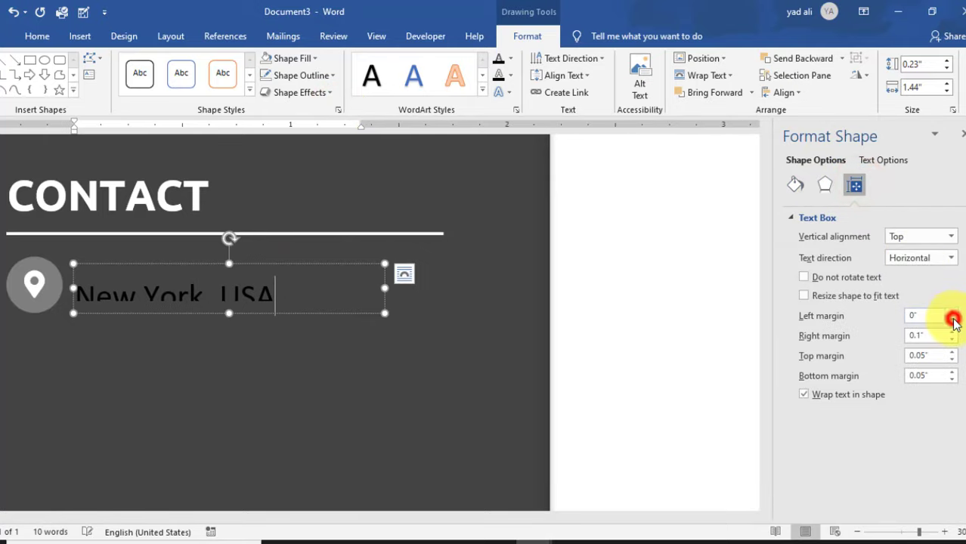
pyautogui.click(954, 361)
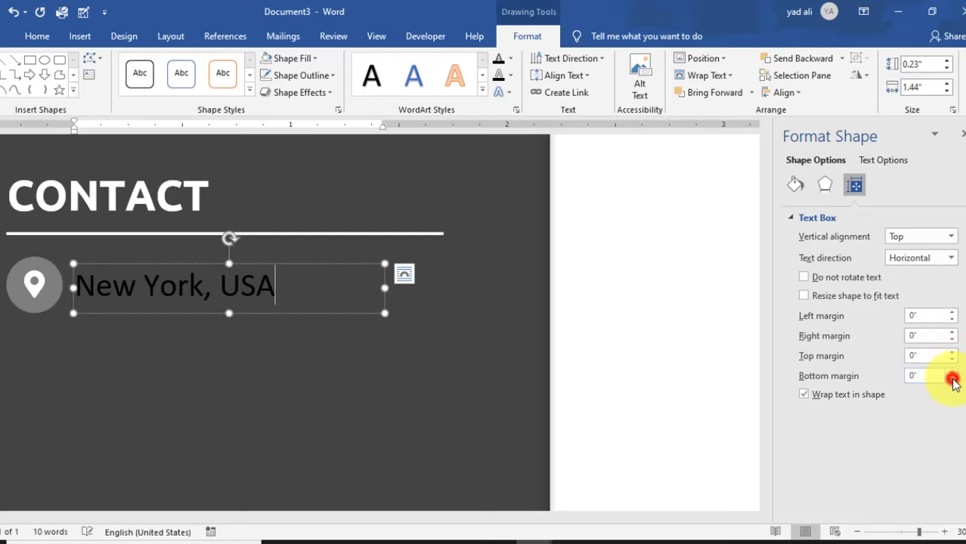
pyautogui.click(963, 134)
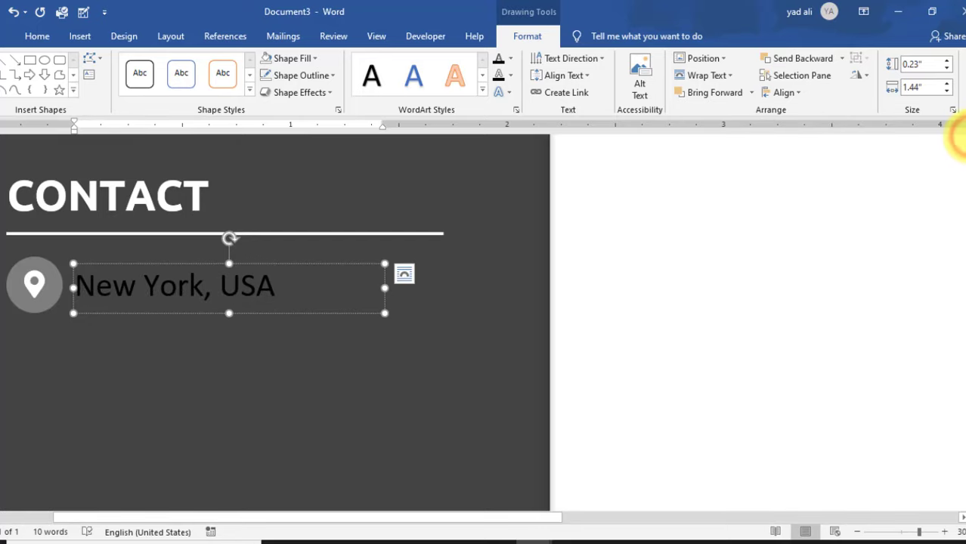
# - Format 'New York, USA' as 10 pt light Ubuntu and shift the box into place
pyautogui.click(37, 35)
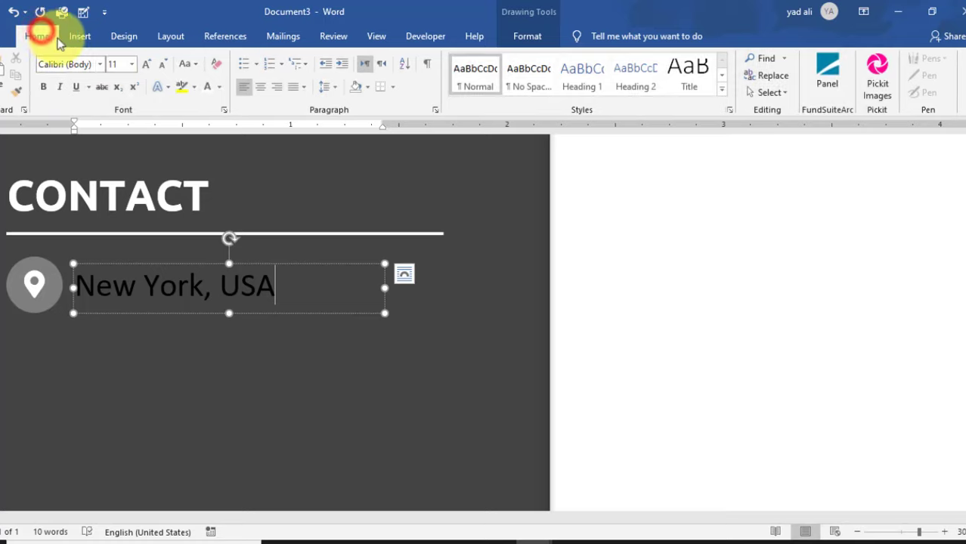
pyautogui.click(118, 65)
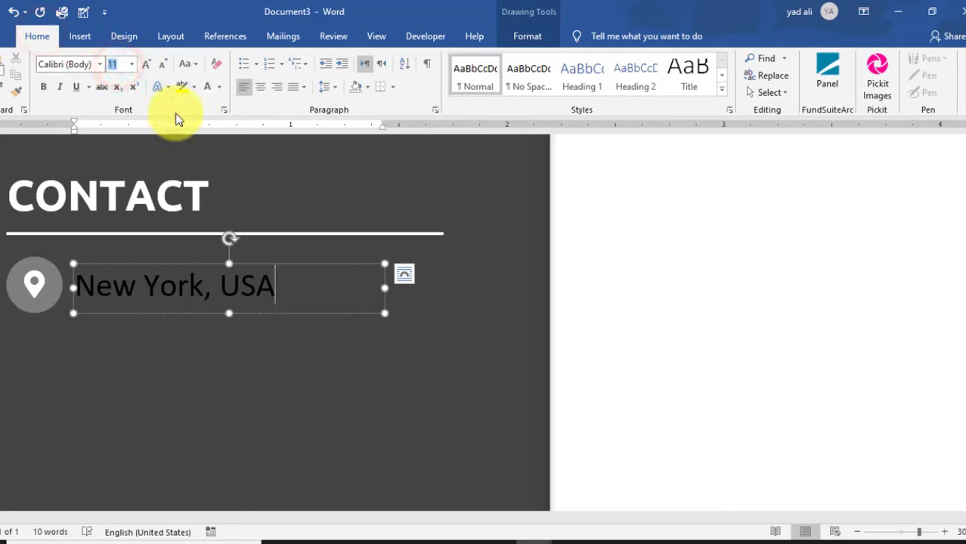
pyautogui.press('Return')
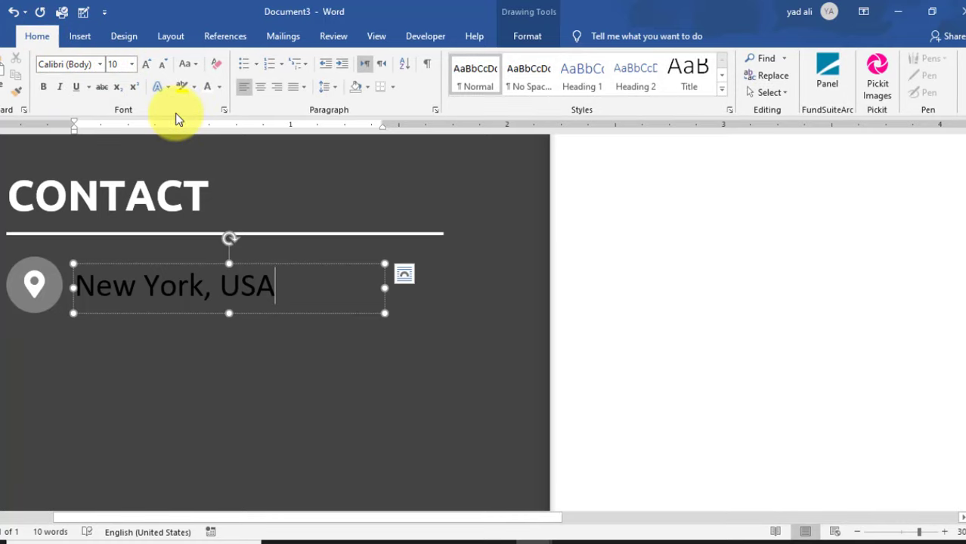
pyautogui.moveTo(278, 286); pyautogui.dragTo(64, 283)
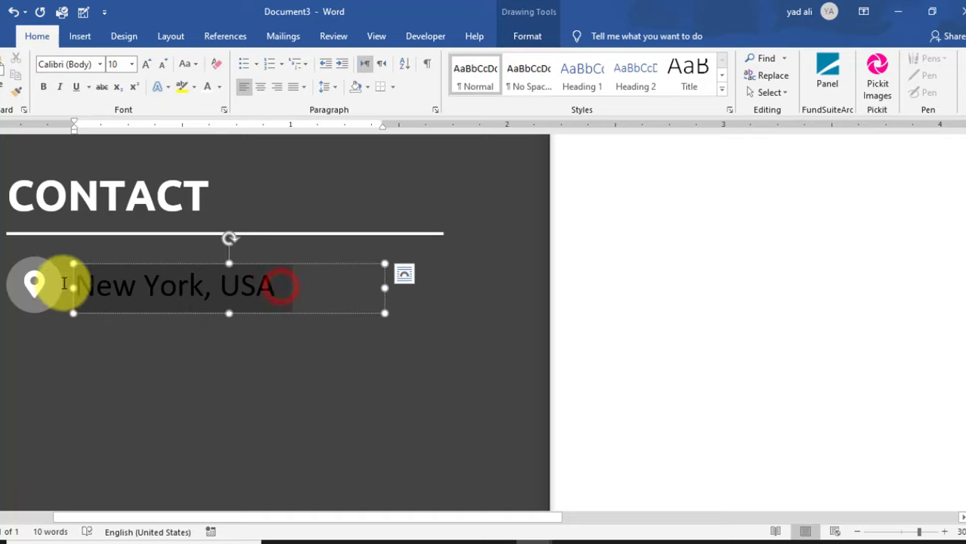
pyautogui.click(123, 70)
pyautogui.write('10')
pyautogui.press('Return')
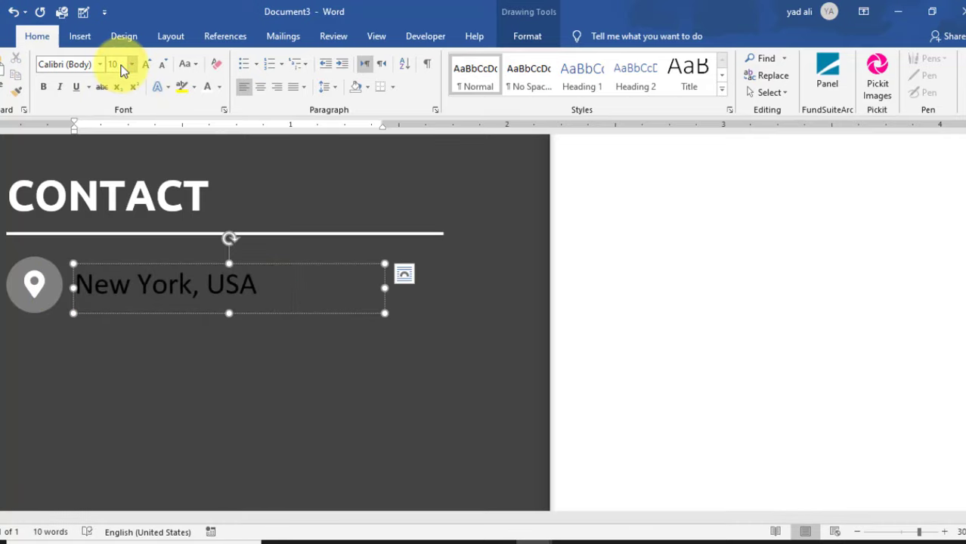
pyautogui.click(72, 65)
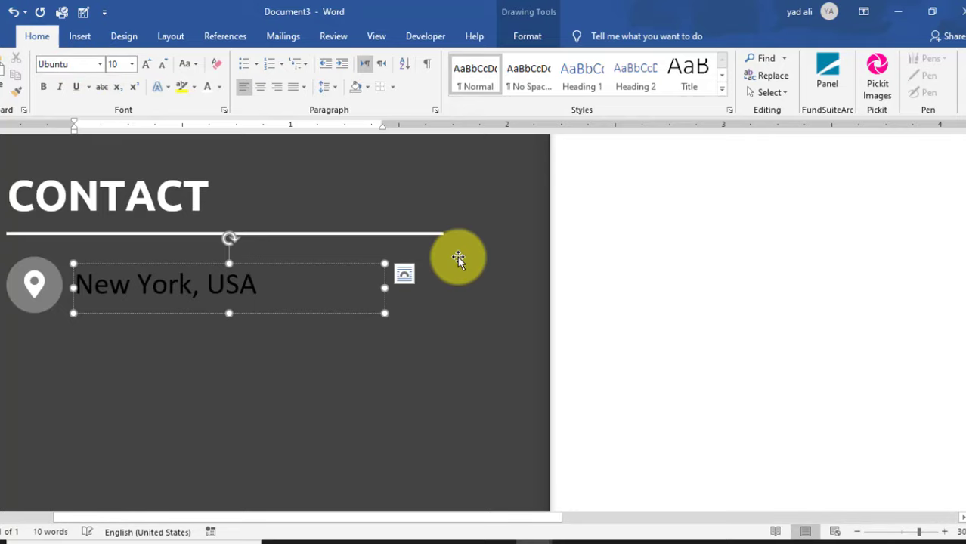
pyautogui.click(324, 313)
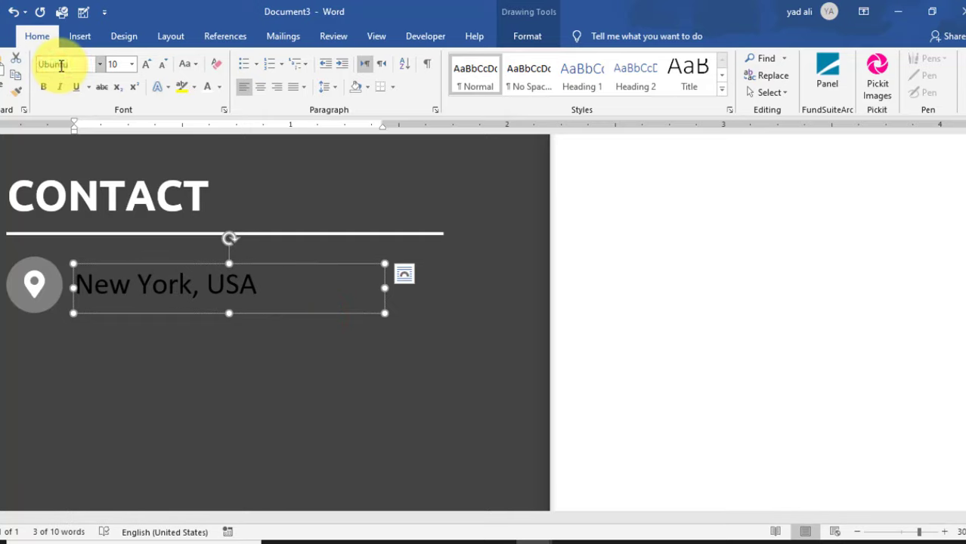
pyautogui.press('Return')
pyautogui.moveTo(289, 267); pyautogui.dragTo(65, 280)
pyautogui.click(206, 89)
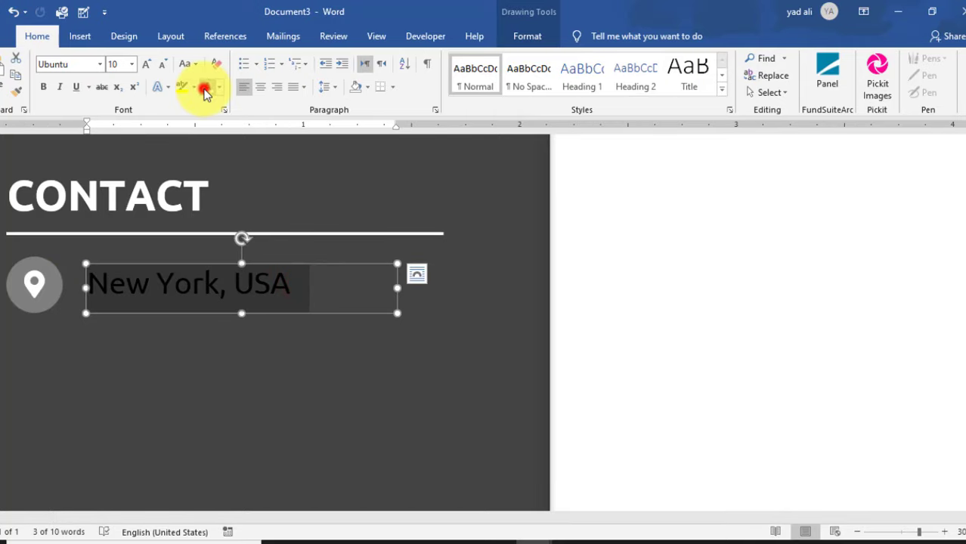
pyautogui.click(556, 324)
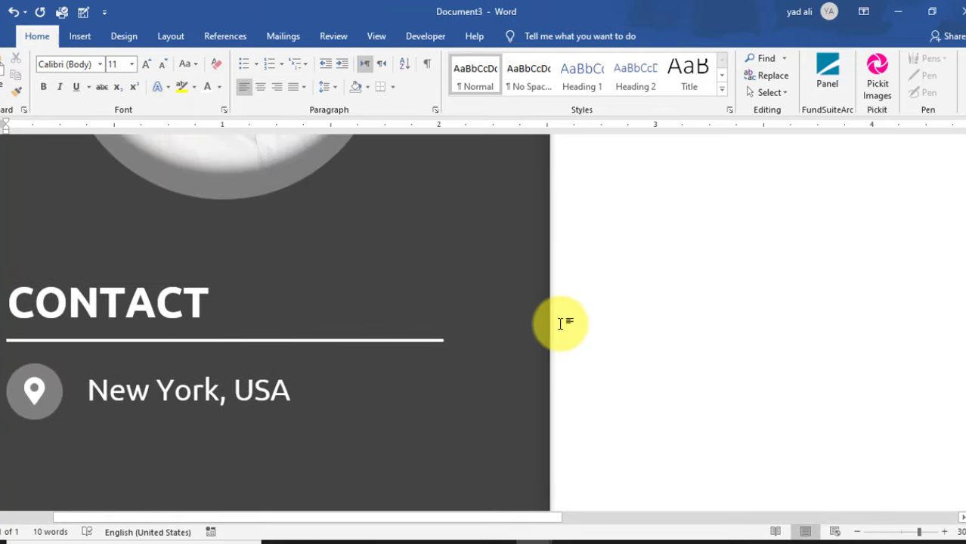
# - Marquee-select the pin icon and location box with Select Objects and nudge them down one step
pyautogui.keyDown('ctrl'); pyautogui.scroll(-10, 561, 324); pyautogui.keyUp('ctrl')
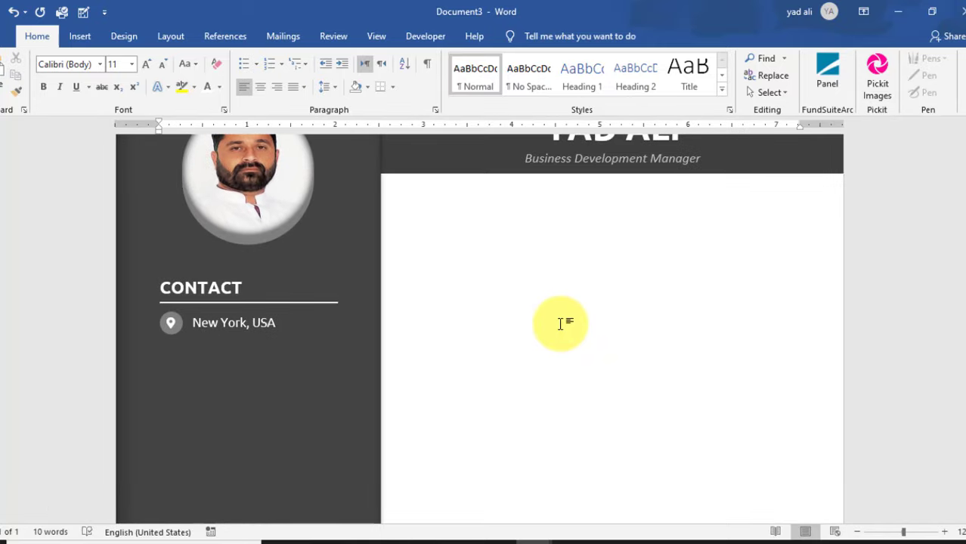
pyautogui.click(781, 100)
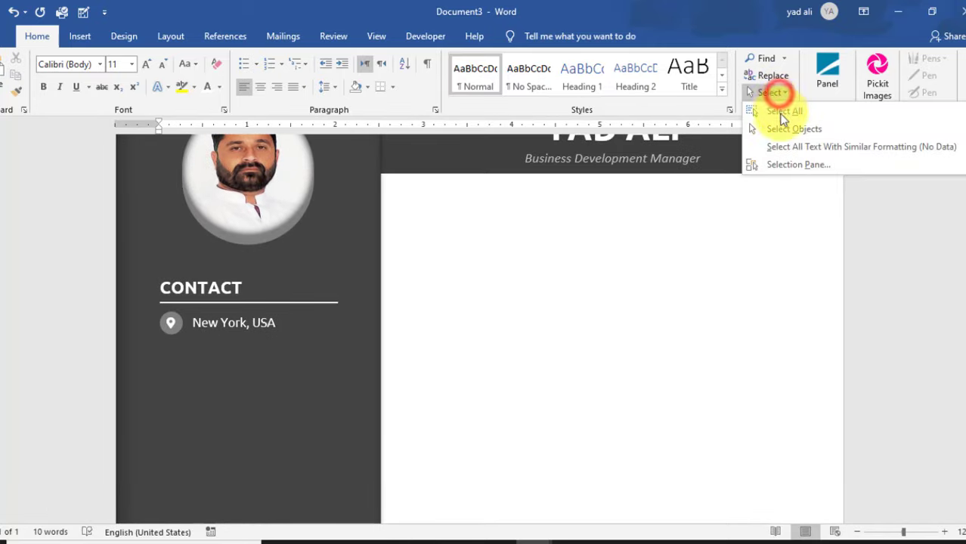
pyautogui.click(781, 129)
pyautogui.moveTo(413, 371)
pyautogui.mouseDown()
pyautogui.moveTo(326, 366)
pyautogui.moveTo(104, 323)
pyautogui.moveTo(93, 305)
pyautogui.mouseUp()
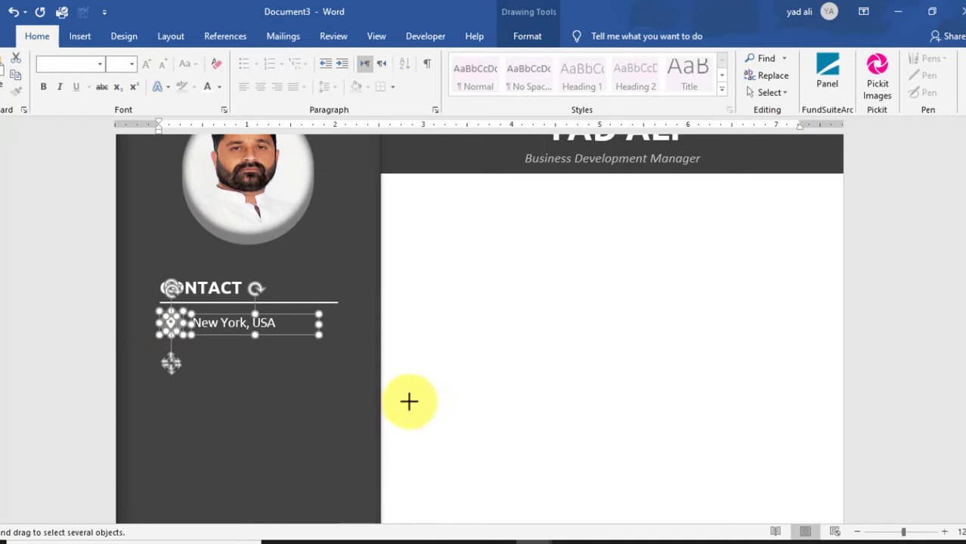
pyautogui.press('Down')
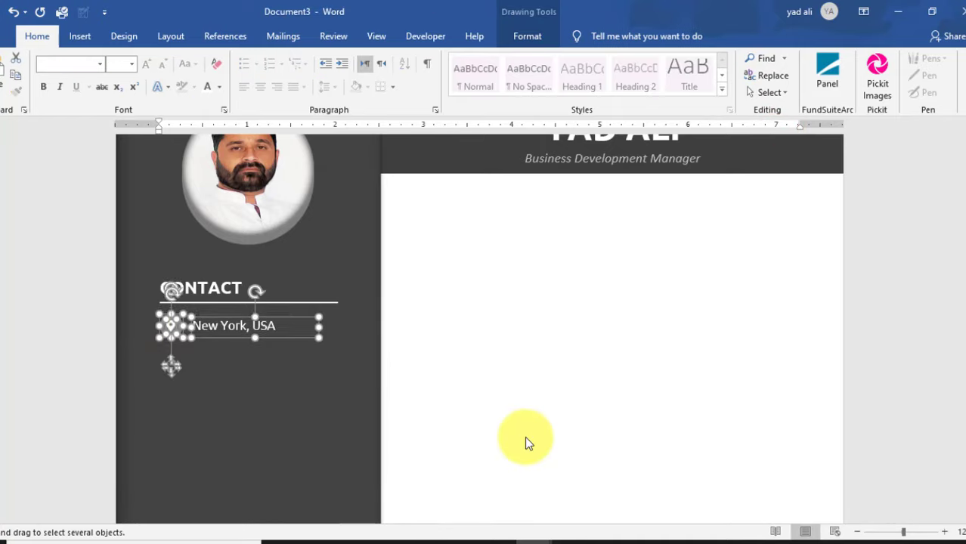
pyautogui.click(485, 342)
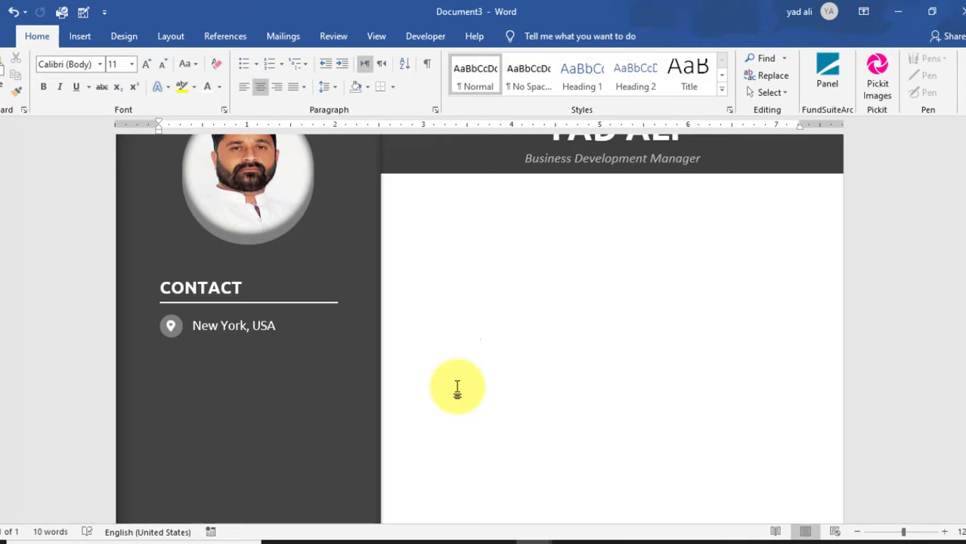
pyautogui.keyDown('ctrl'); pyautogui.scroll(10, 457, 387); pyautogui.keyUp('ctrl')
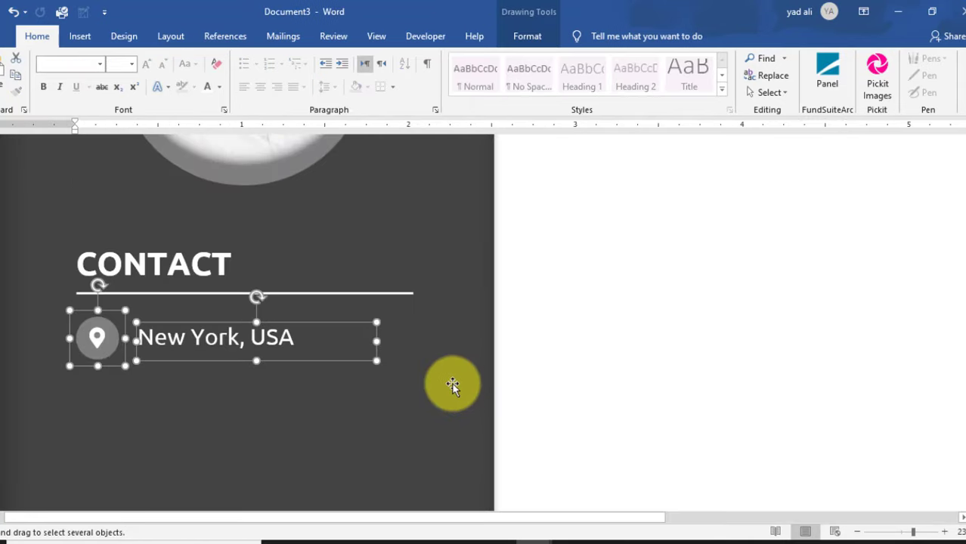
pyautogui.scroll(-2, 455, 387)
# - Duplicate the contact rows below the existing ones, cancelling one misplaced copy
pyautogui.keyDown('ctrl'); pyautogui.moveTo(290, 277); pyautogui.dragTo(313, 395); pyautogui.keyUp('ctrl')
pyautogui.scroll(-2, 313, 330)
pyautogui.keyDown('ctrl'); pyautogui.moveTo(311, 309); pyautogui.dragTo(307, 364); pyautogui.keyUp('ctrl')
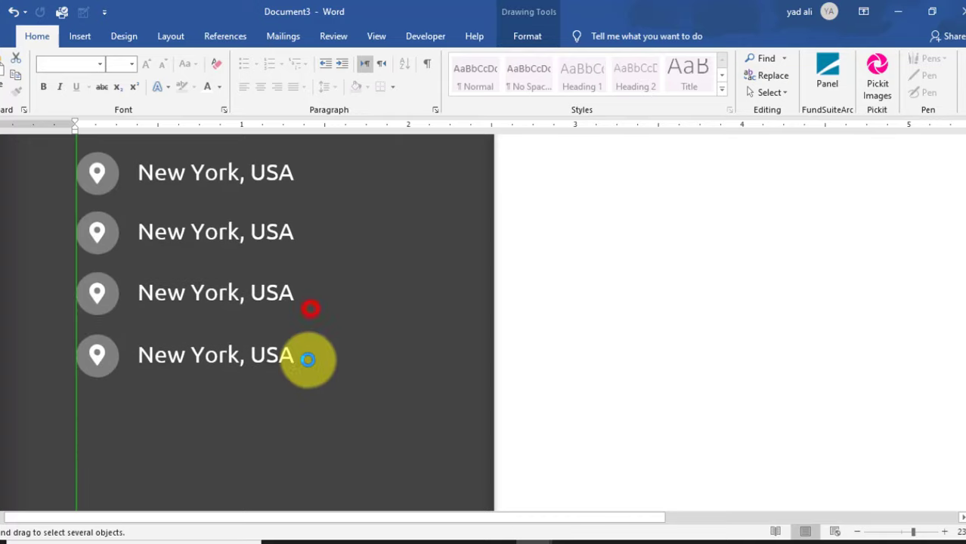
pyautogui.press('Escape')
pyautogui.keyDown('ctrl'); pyautogui.moveTo(304, 286); pyautogui.dragTo(308, 345); pyautogui.keyUp('ctrl')
pyautogui.scroll(-4, 307, 349)
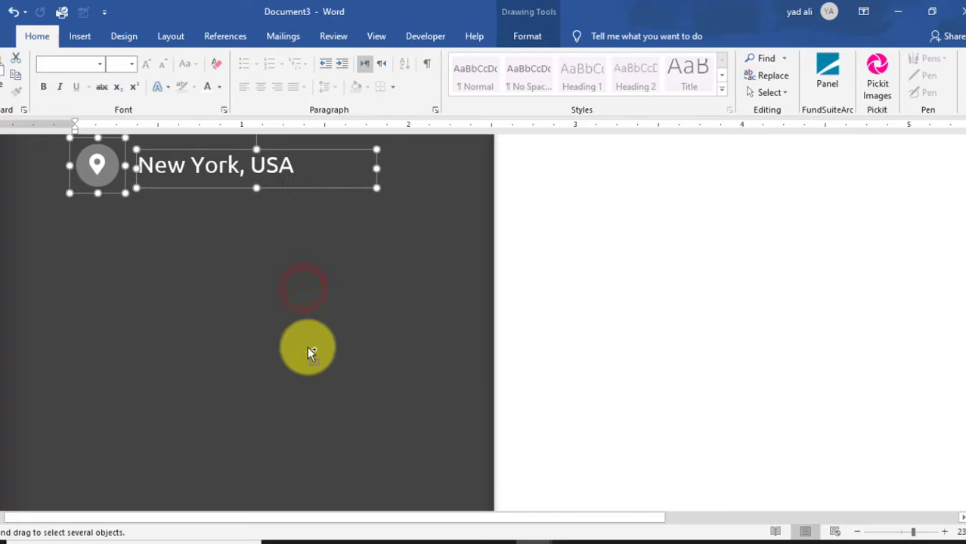
pyautogui.scroll(9, 317, 237)
# - Replace the second row's location pin icon with a phone glyph from the Symbol gallery
pyautogui.click(98, 314)
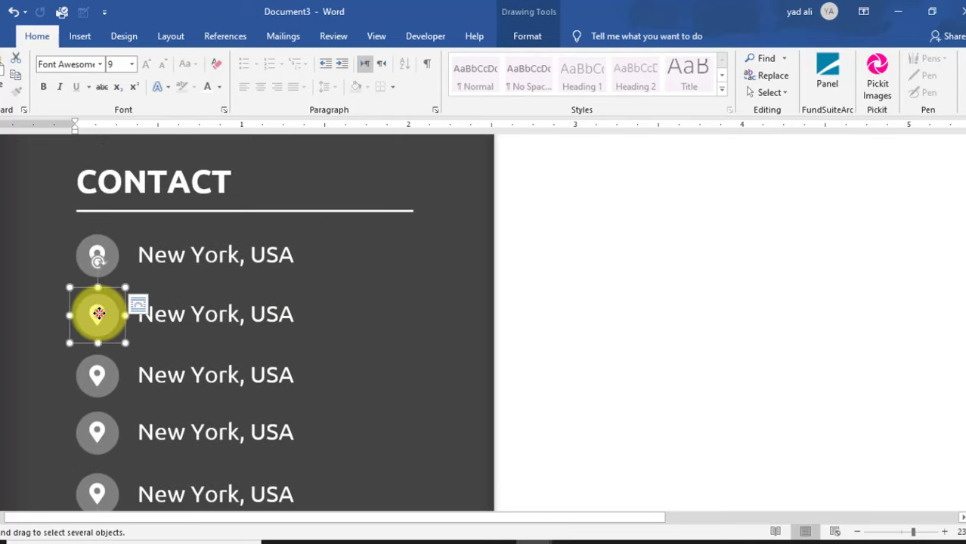
pyautogui.click(98, 315)
pyautogui.keyDown('ctrl'); pyautogui.scroll(2, 99, 315); pyautogui.keyUp('ctrl')
pyautogui.doubleClick(115, 317)
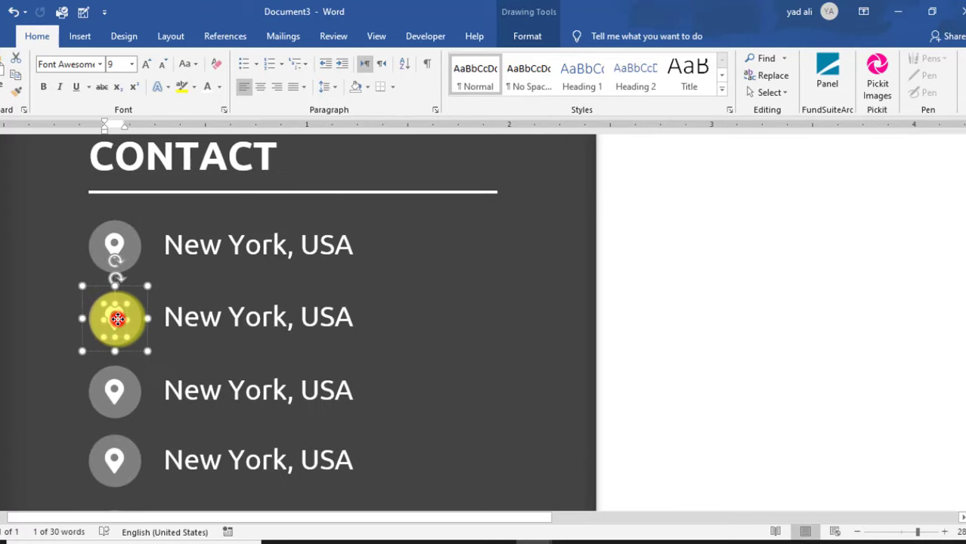
pyautogui.click(81, 37)
pyautogui.click(631, 76)
pyautogui.click(668, 151)
pyautogui.click(685, 252)
pyautogui.doubleClick(114, 310)
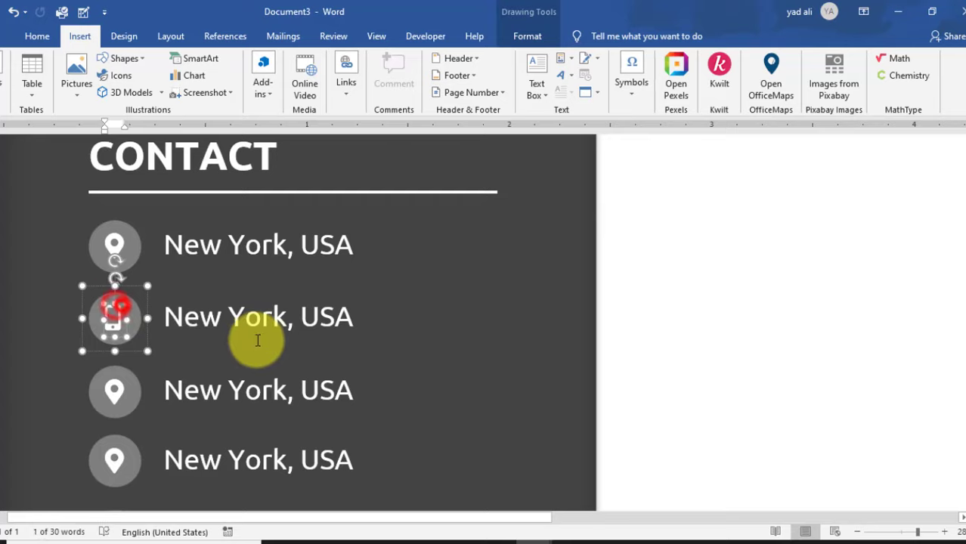
pyautogui.click(280, 318)
pyautogui.tripleClick(345, 318)
pyautogui.click(112, 388)
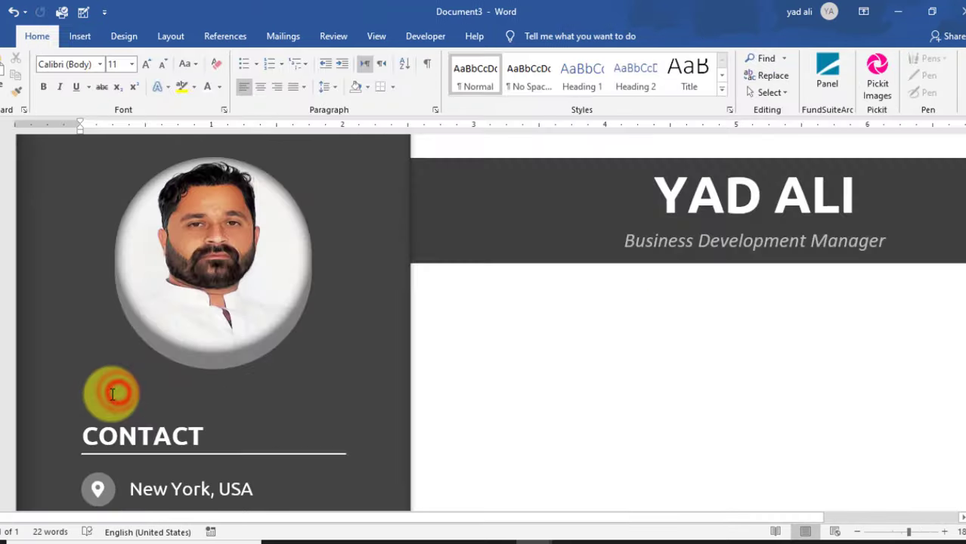
pyautogui.scroll(-7, 136, 400)
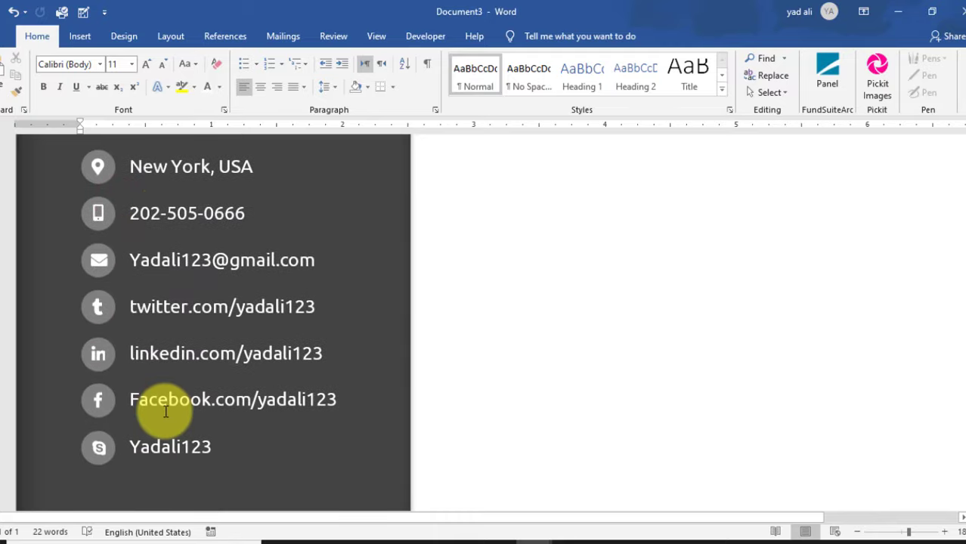
pyautogui.keyDown('ctrl'); pyautogui.scroll(-2, 188, 438); pyautogui.keyUp('ctrl')
# - Copy the CONTACT heading box below the contact list and nudge it lower
pyautogui.scroll(3, 183, 446)
pyautogui.click(190, 282)
pyautogui.scroll(-1, 275, 306)
pyautogui.scroll(-1, 276, 305)
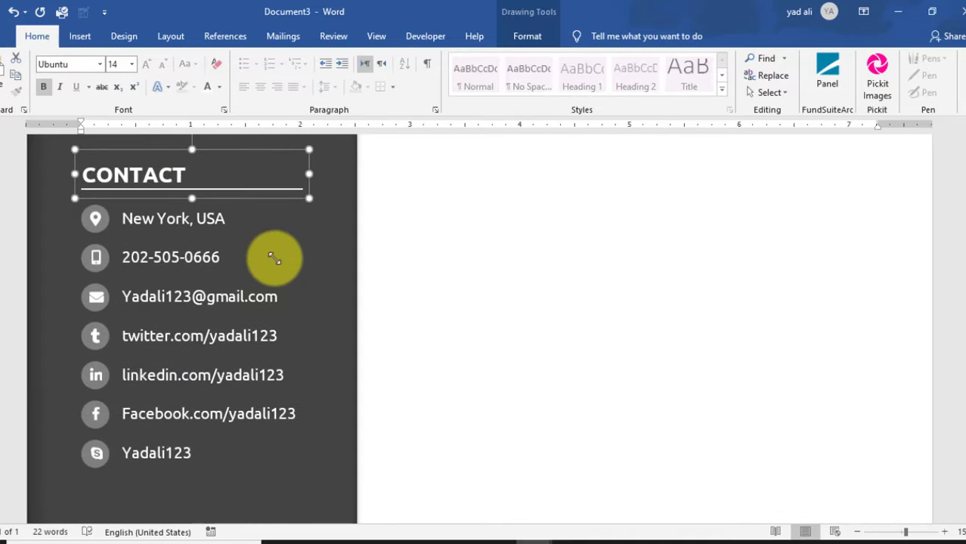
pyautogui.moveTo(275, 202); pyautogui.dragTo(324, 451)
pyautogui.scroll(-2, 360, 410)
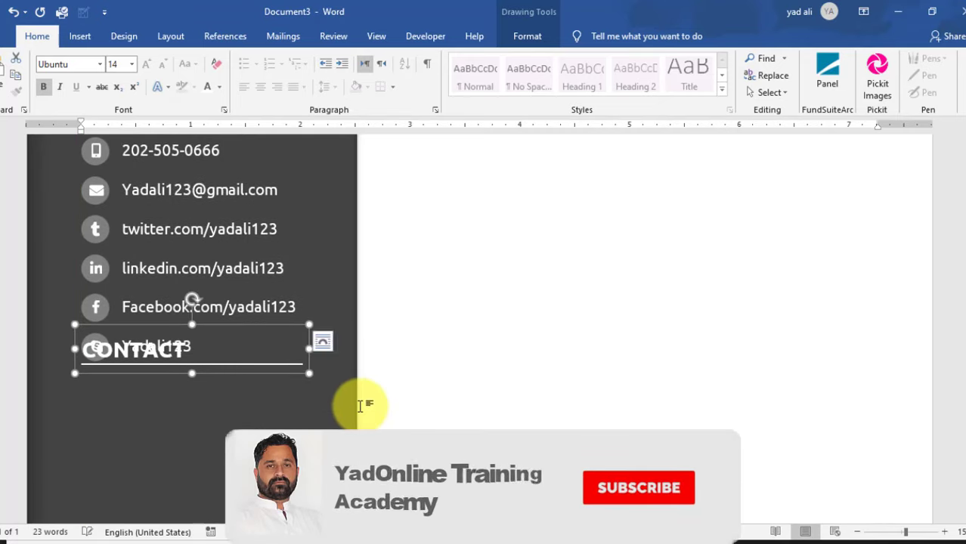
pyautogui.press('Down')
pyautogui.press('Down')
pyautogui.press('Down')
pyautogui.press('Down')
pyautogui.press('Down')
pyautogui.press('Down')
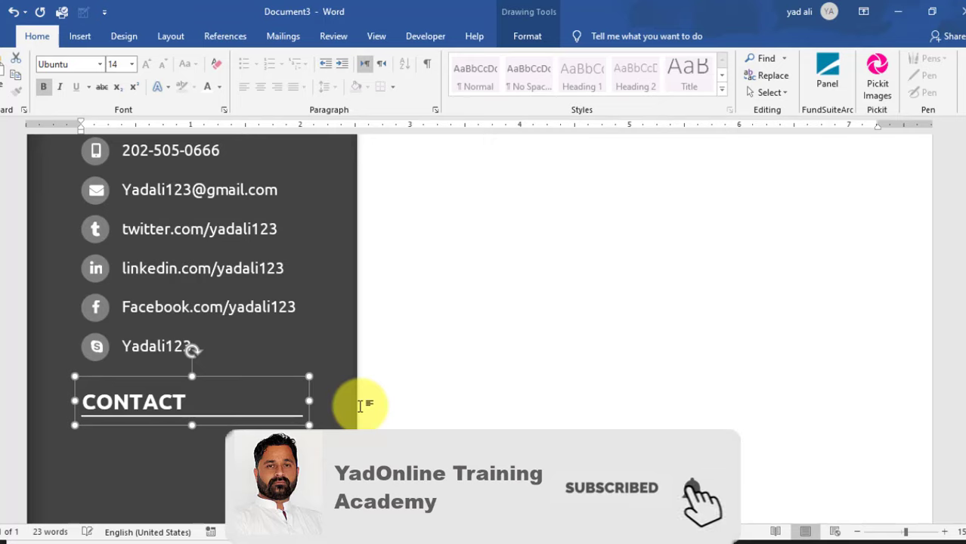
# - Replace the copied heading's word CONTACT with SKILLS
pyautogui.click(162, 400)
pyautogui.moveTo(189, 401); pyautogui.dragTo(80, 401)
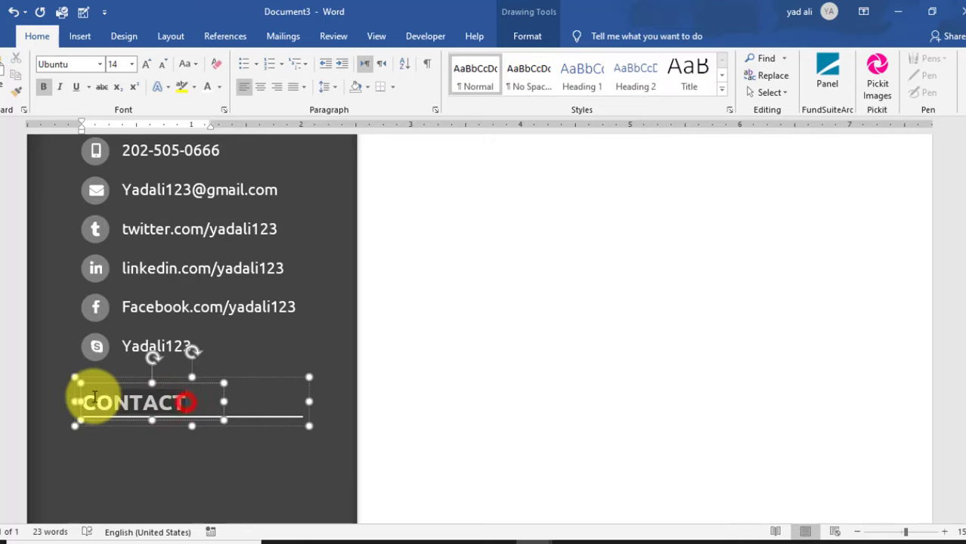
pyautogui.write('SKILLS')
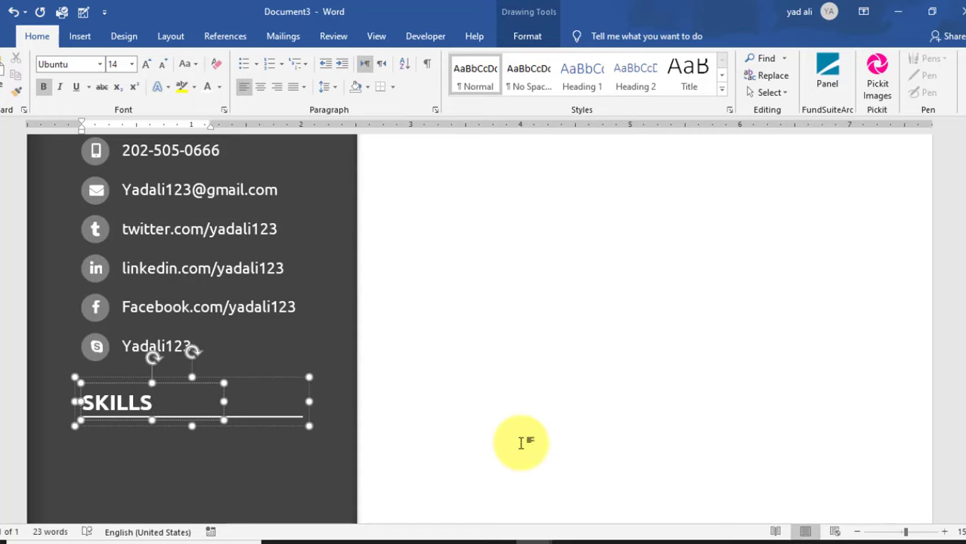
pyautogui.scroll(-3, 276, 410)
pyautogui.click(257, 408)
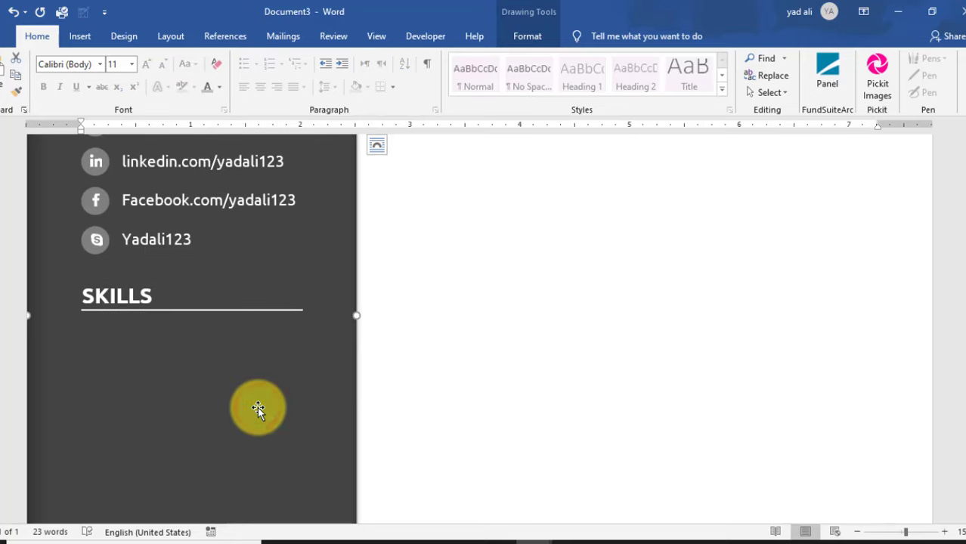
pyautogui.click(81, 36)
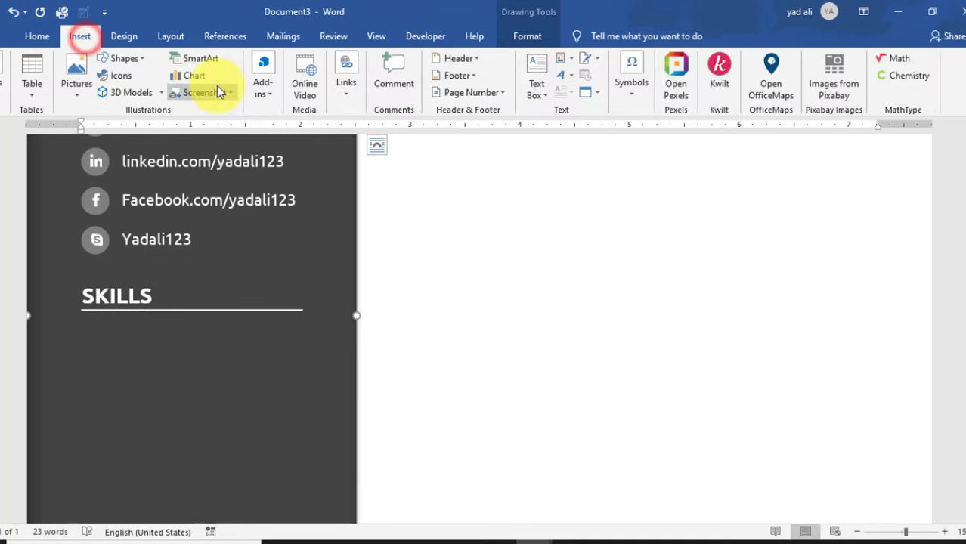
# - Place a rectangle below the SKILLS heading and set its height to 0.13"
pyautogui.click(130, 60)
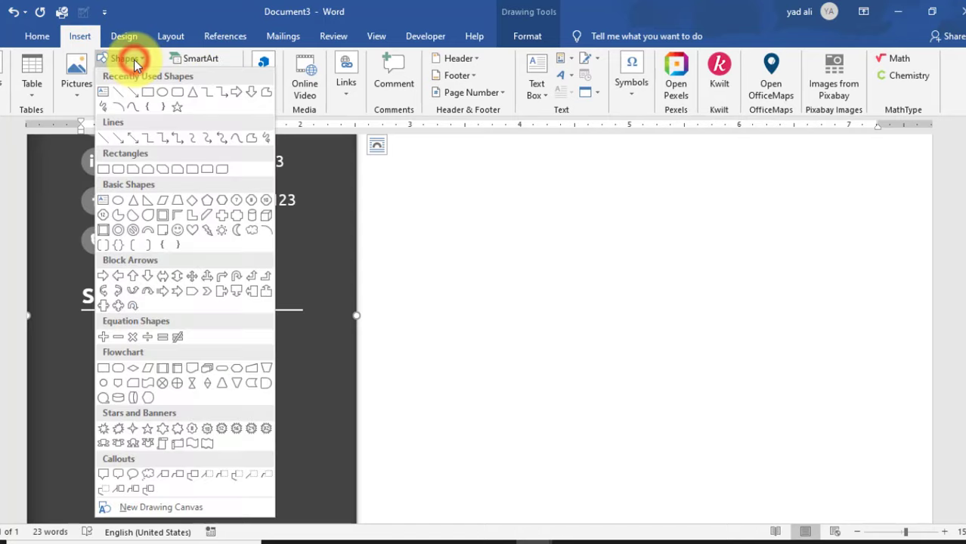
pyautogui.click(148, 92)
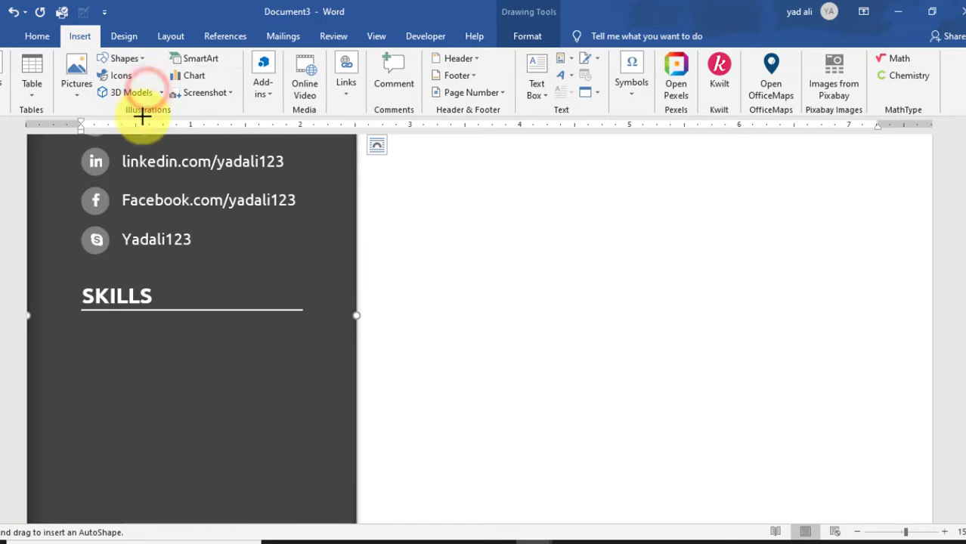
pyautogui.click(104, 340)
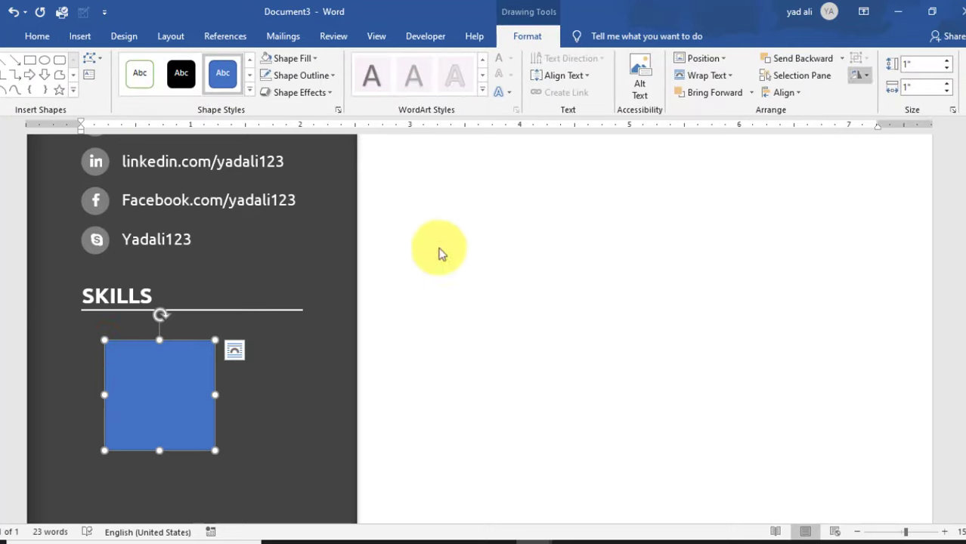
pyautogui.click(922, 68)
pyautogui.write('.13')
pyautogui.press('Return')
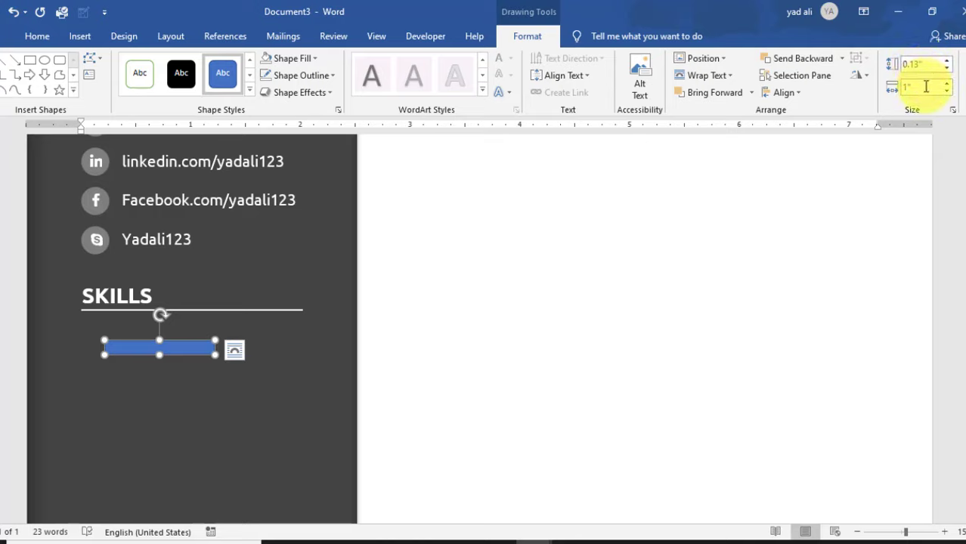
pyautogui.click(926, 86)
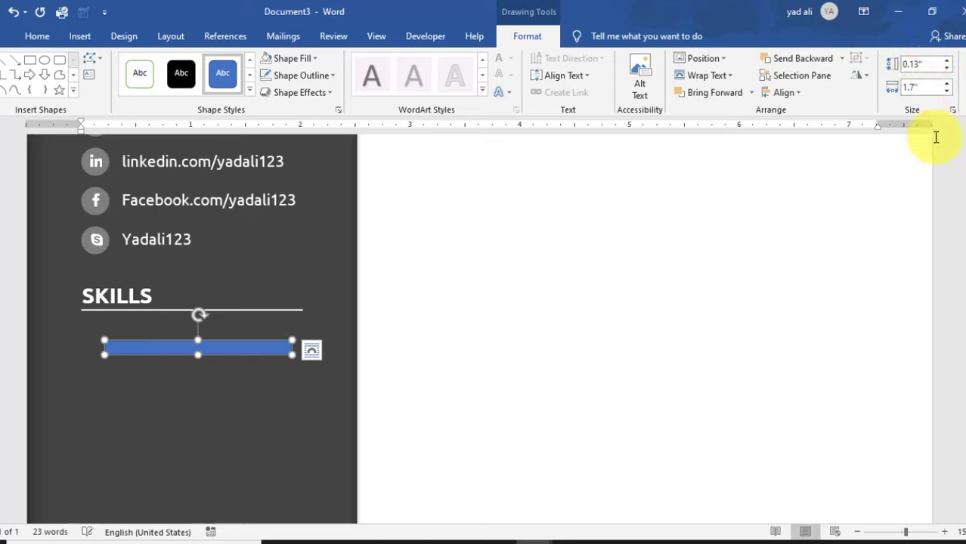
# - Shift the bar left under SKILLS and stretch it to the underline's width, 2.01"
pyautogui.moveTo(264, 352); pyautogui.dragTo(238, 356)
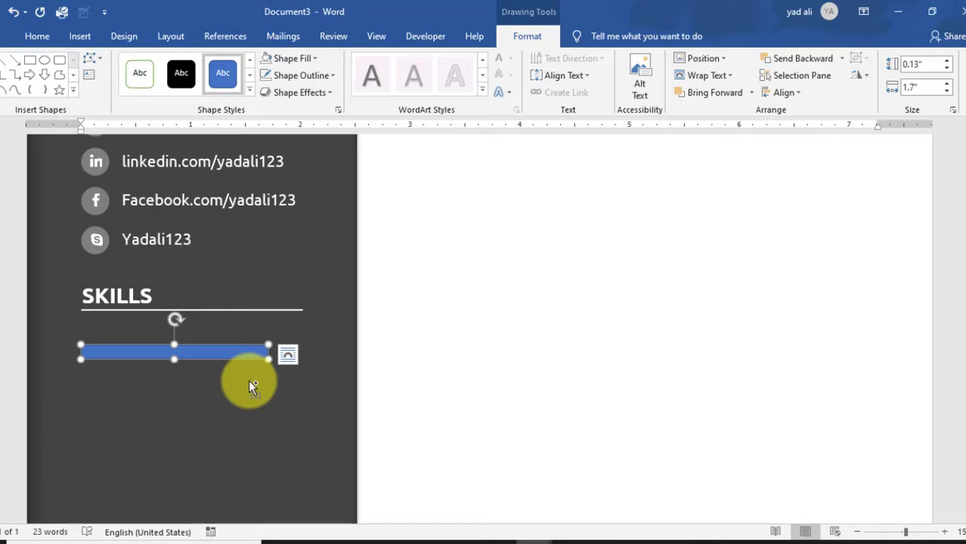
pyautogui.click(249, 380)
pyautogui.scroll(5, 249, 381)
pyautogui.scroll(3, 252, 387)
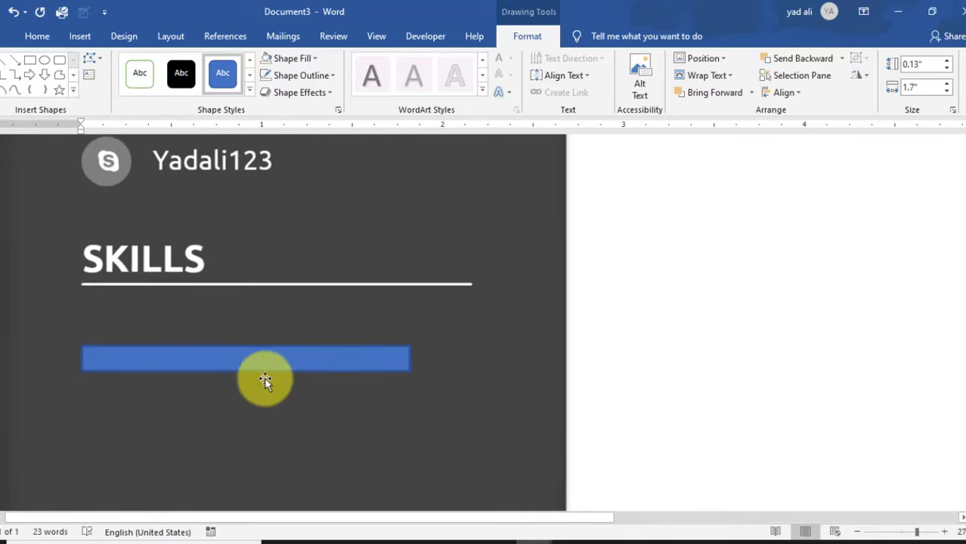
pyautogui.click(412, 358)
pyautogui.moveTo(411, 357); pyautogui.dragTo(472, 363)
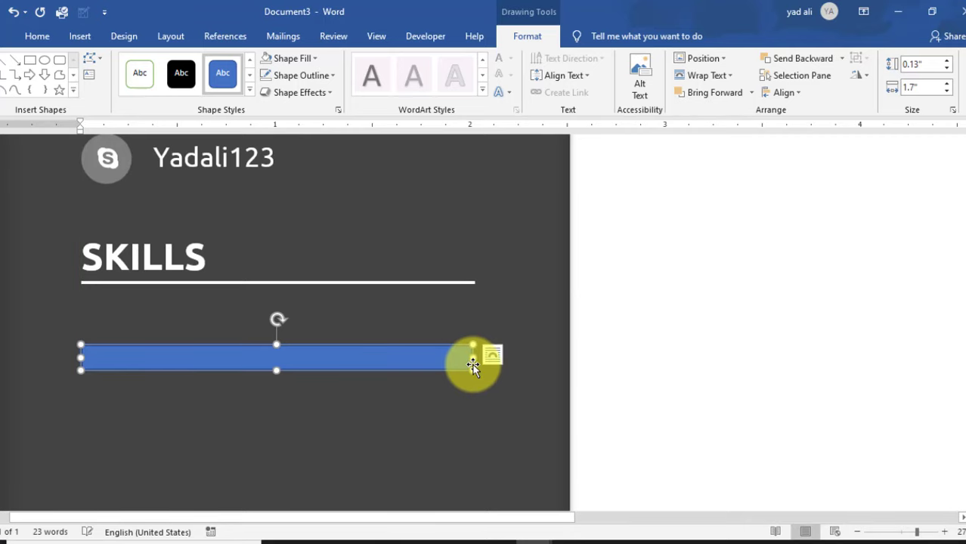
# - Draw a text box just above the blue bar and type seo in it
pyautogui.click(79, 38)
pyautogui.click(539, 92)
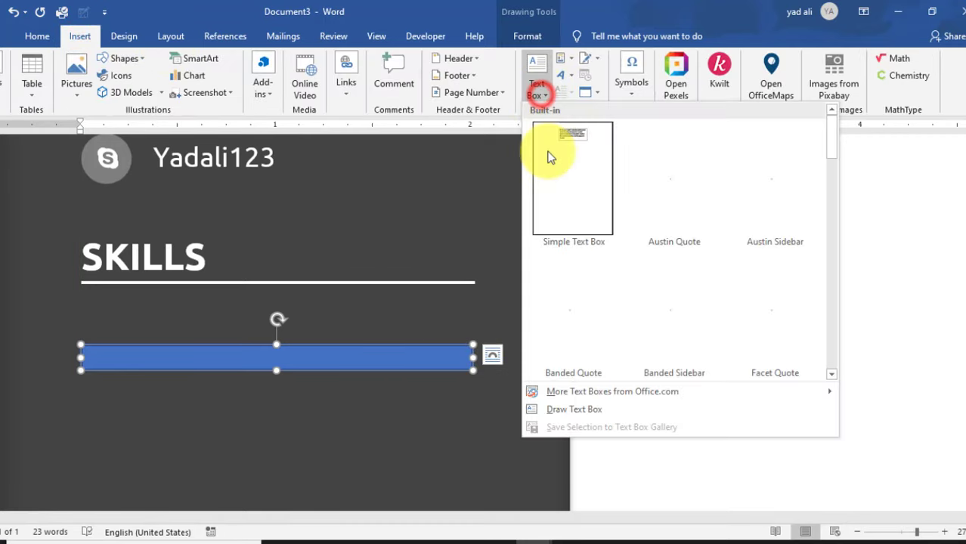
pyautogui.click(575, 410)
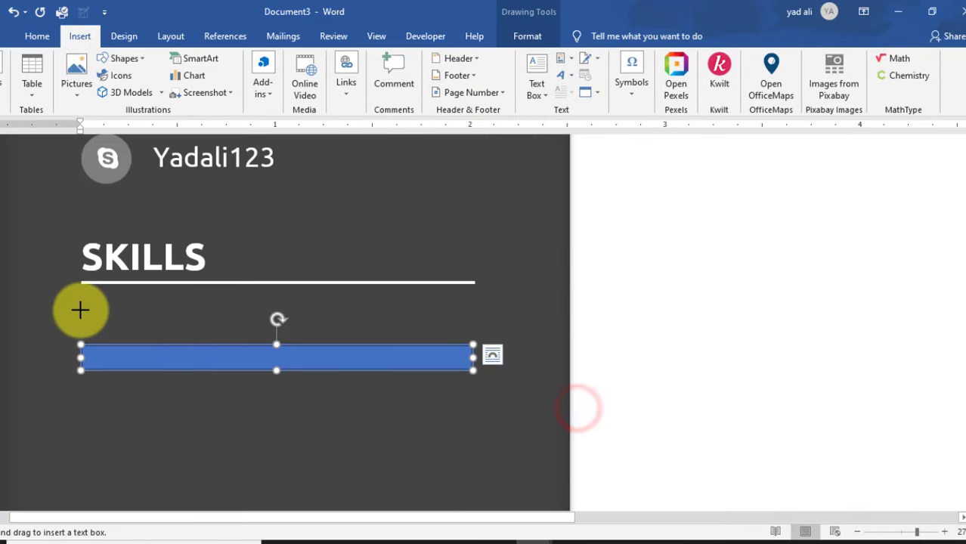
pyautogui.moveTo(81, 310); pyautogui.dragTo(196, 349)
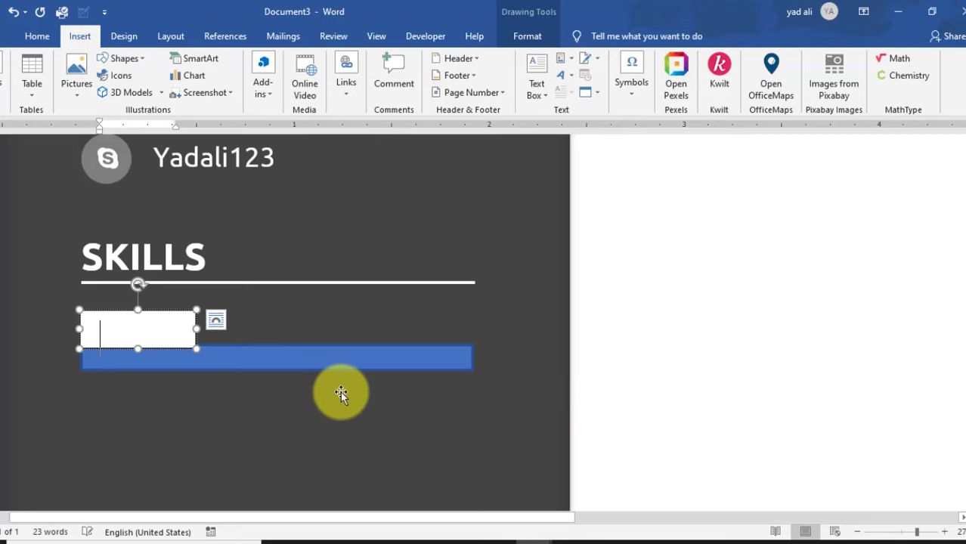
pyautogui.write('ao')
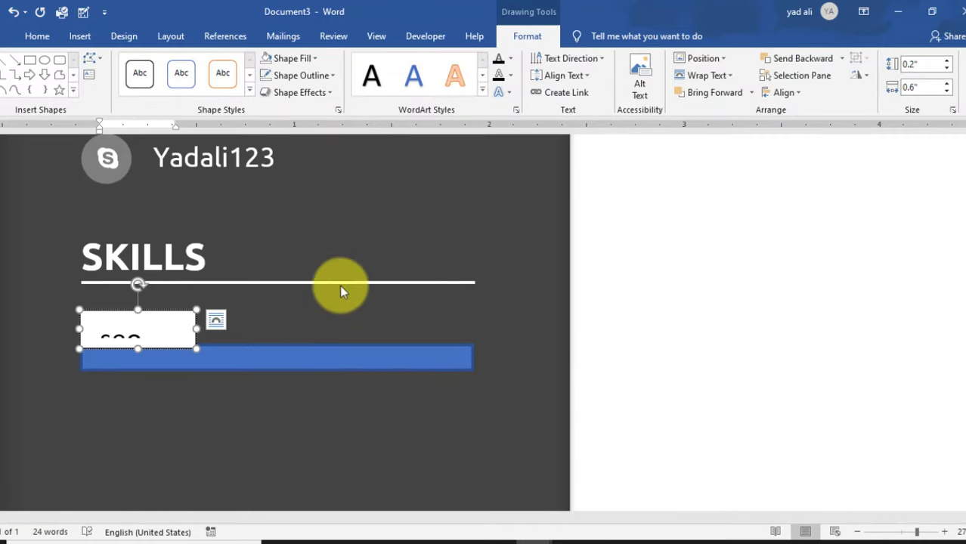
# - Set the text box's inner margins to zero in Format Shape
pyautogui.click(339, 110)
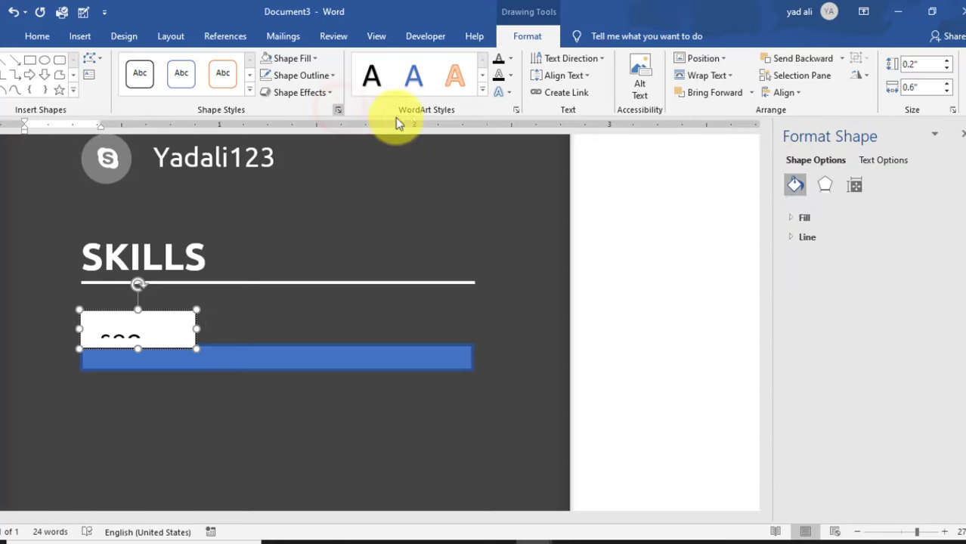
pyautogui.click(858, 187)
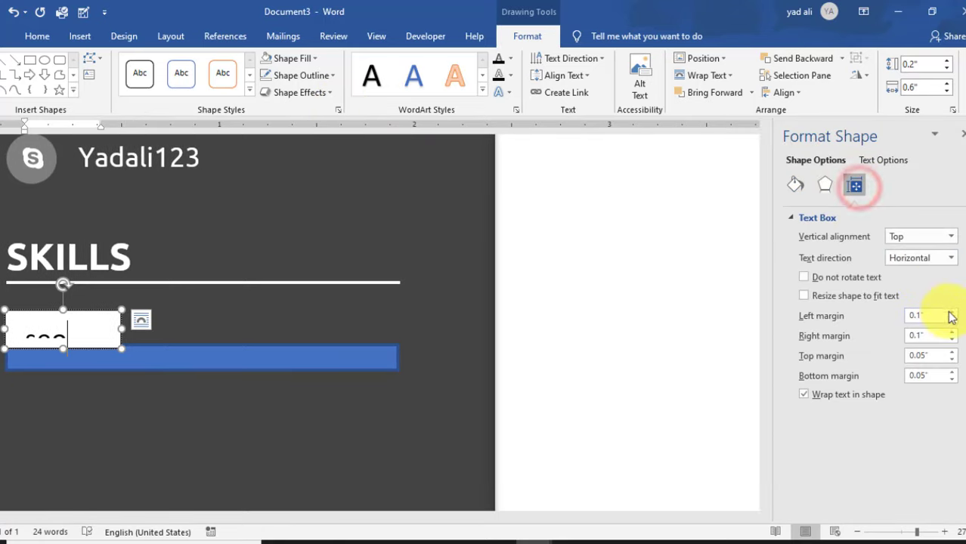
pyautogui.click(953, 362)
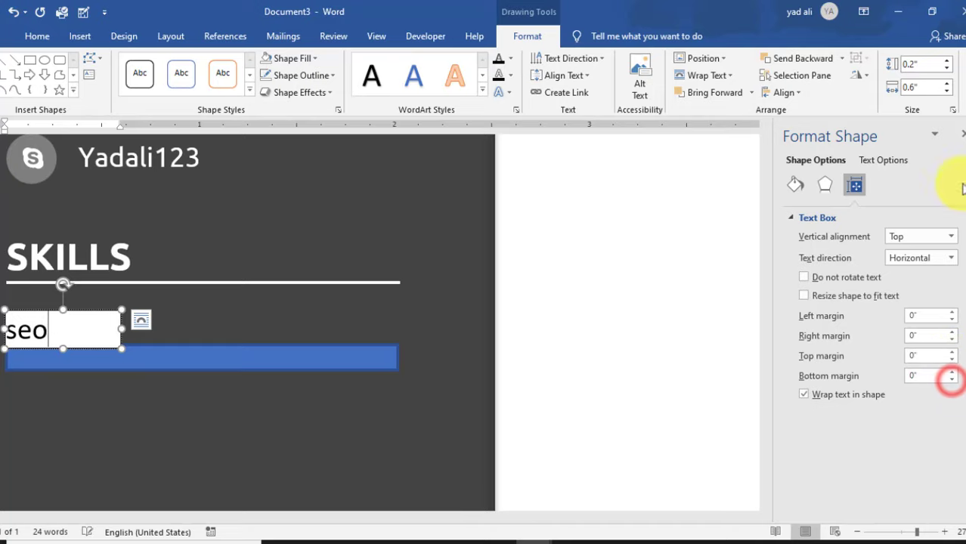
pyautogui.click(961, 134)
pyautogui.moveTo(54, 331); pyautogui.dragTo(5, 333)
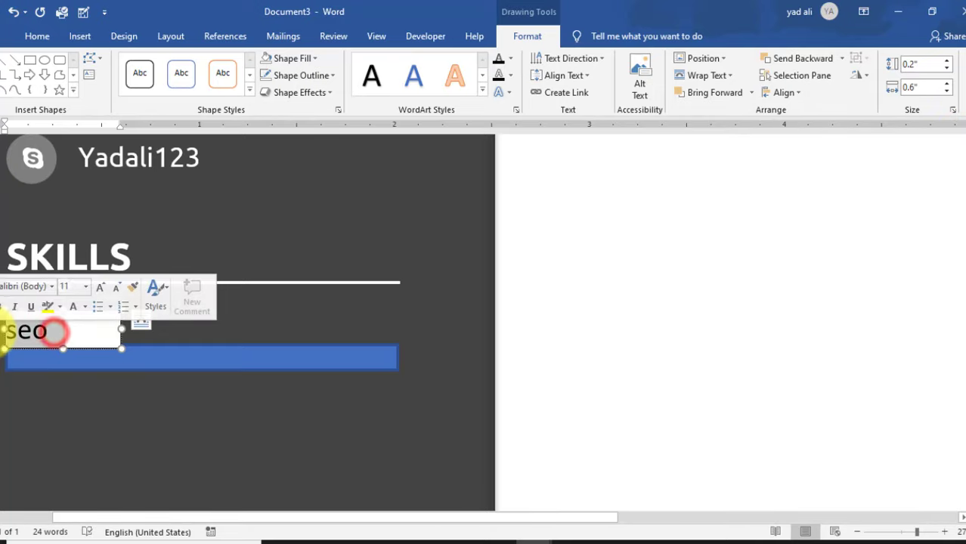
# - Change the label seo to uppercase SEO
pyautogui.click(46, 37)
pyautogui.click(189, 64)
pyautogui.click(214, 118)
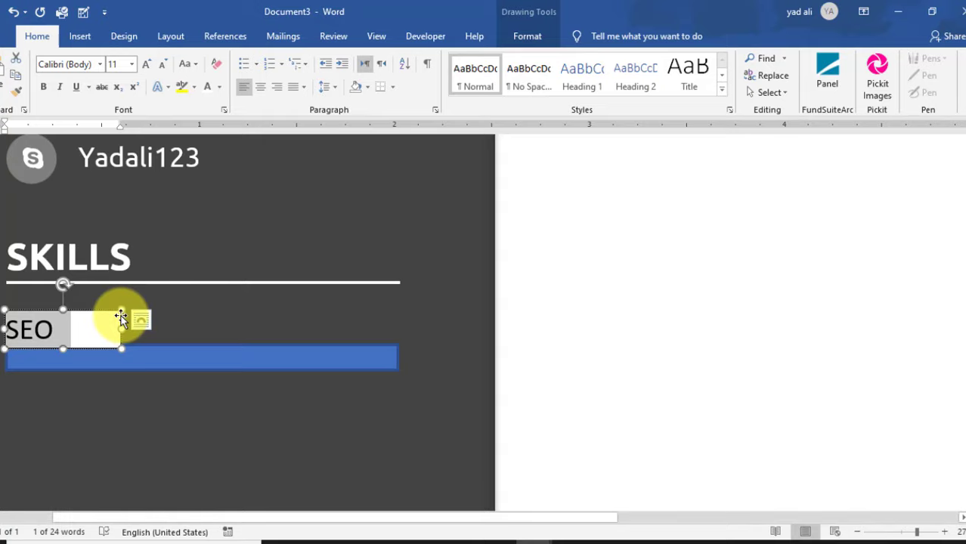
# - Give the SEO text box No Fill and No Outline
pyautogui.click(530, 35)
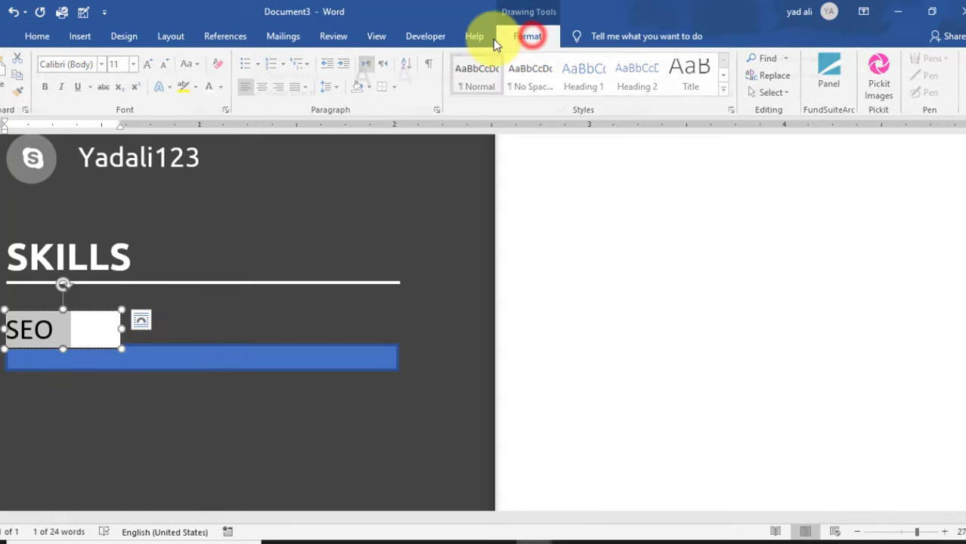
pyautogui.click(308, 58)
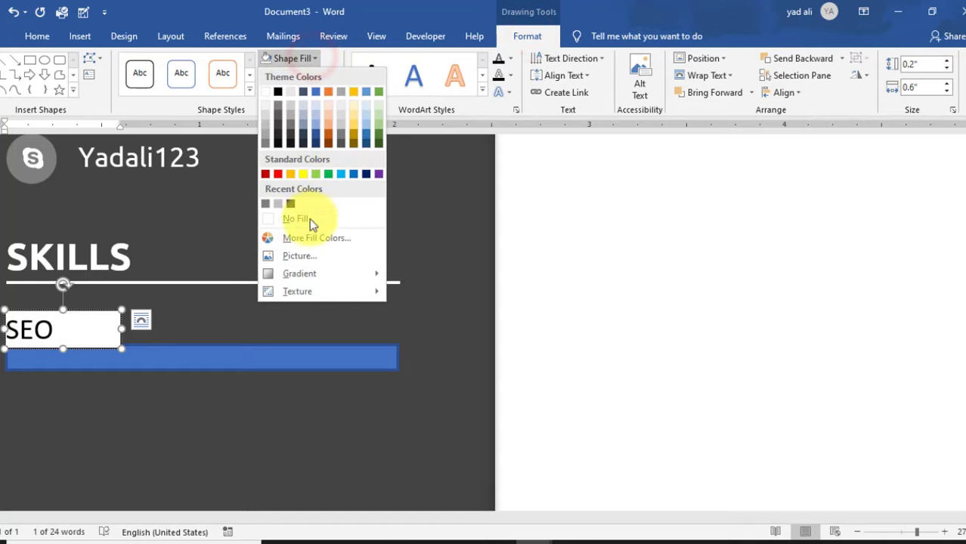
pyautogui.click(309, 218)
pyautogui.click(319, 75)
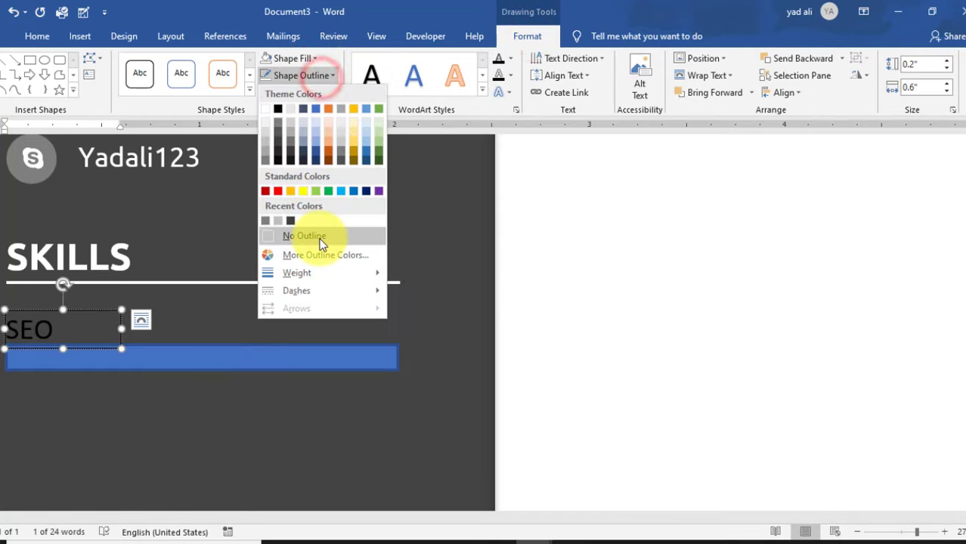
pyautogui.click(320, 237)
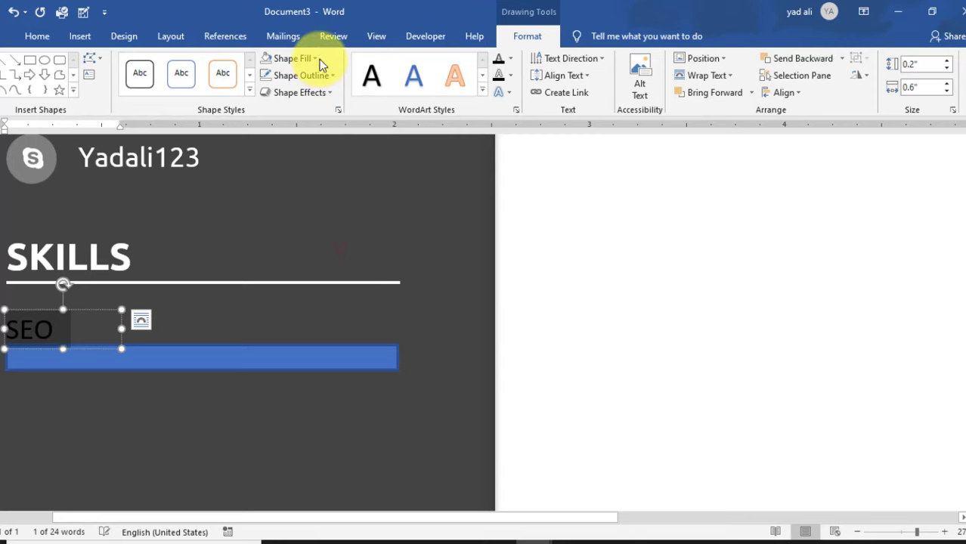
# - Turn the SEO text grey
pyautogui.click(33, 37)
pyautogui.click(220, 88)
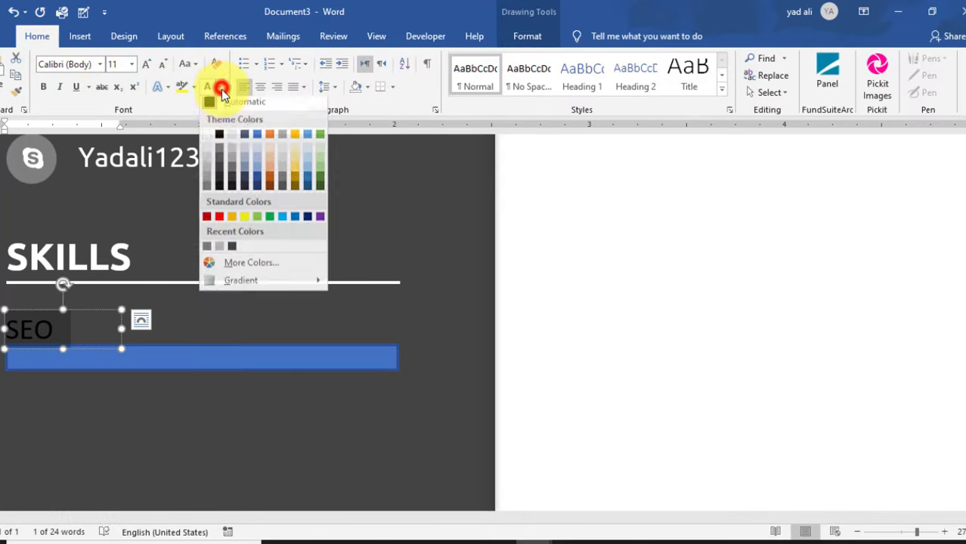
pyautogui.click(219, 250)
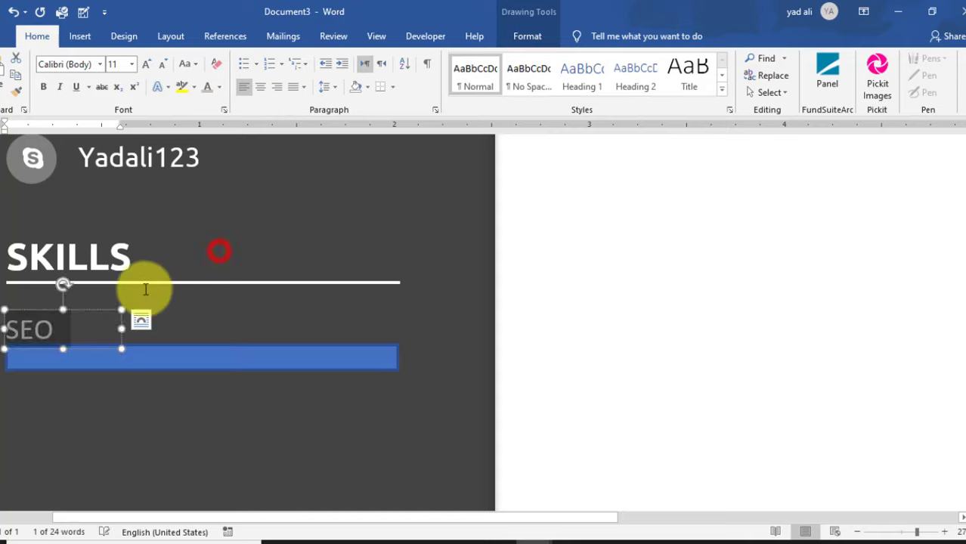
pyautogui.click(99, 313)
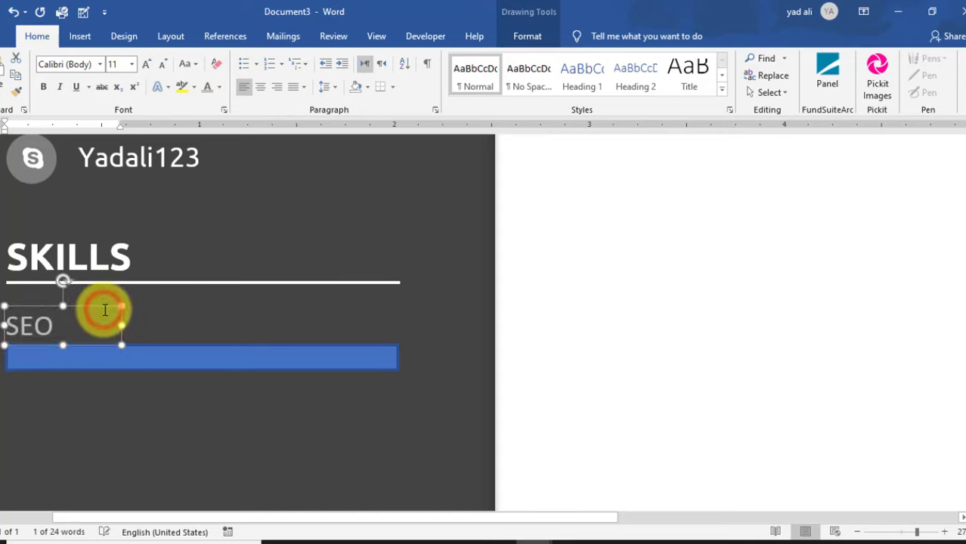
pyautogui.click(159, 357)
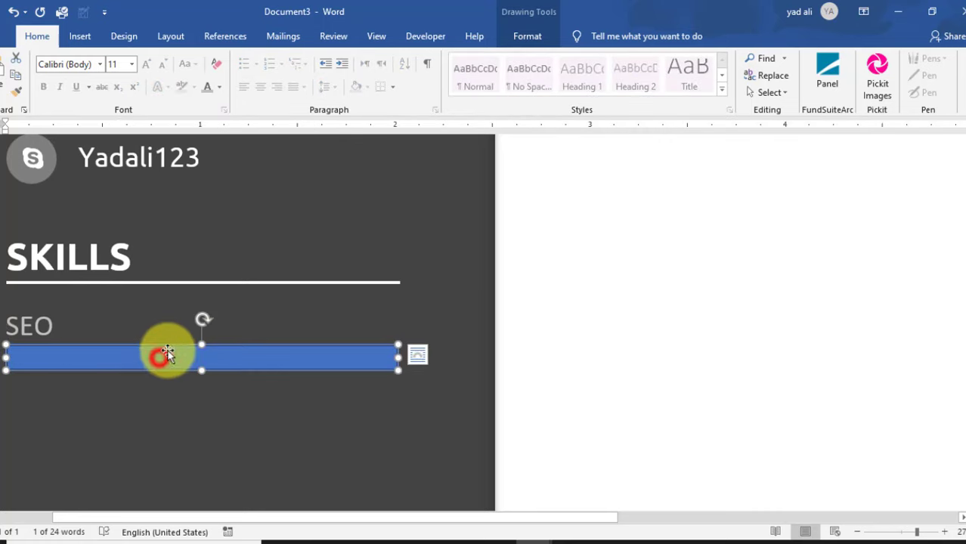
# - Fill the blue bar grey and remove its outline
pyautogui.click(520, 37)
pyautogui.click(313, 65)
pyautogui.click(312, 66)
pyautogui.click(312, 65)
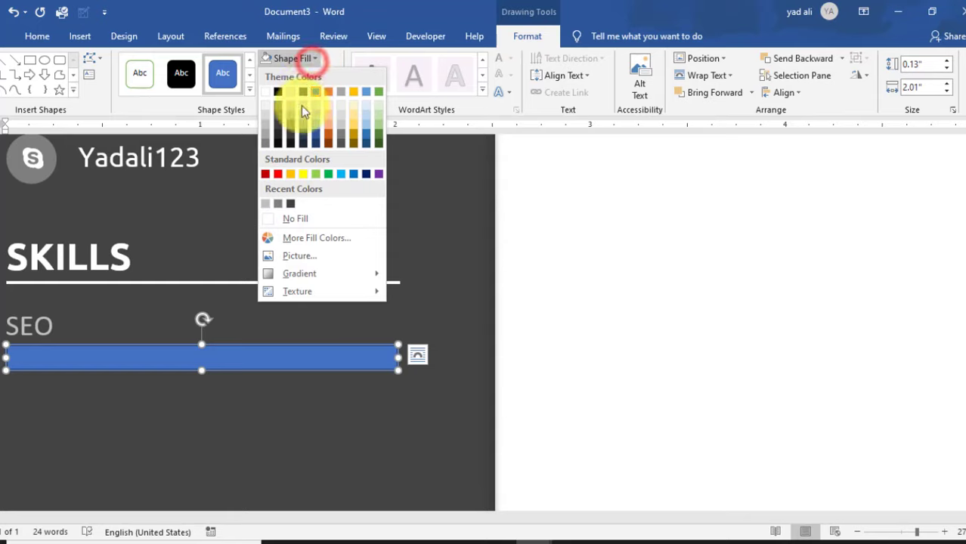
pyautogui.click(278, 203)
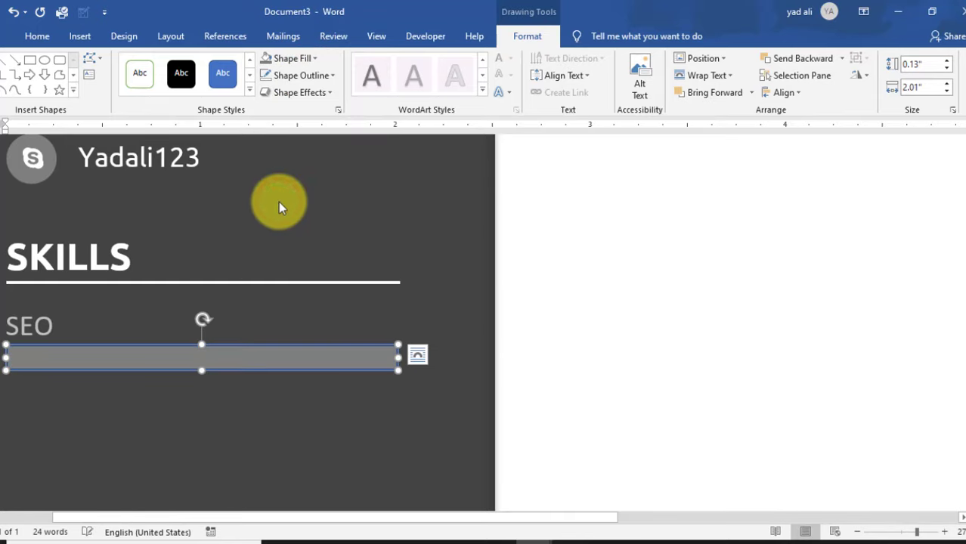
pyautogui.click(314, 69)
pyautogui.click(318, 237)
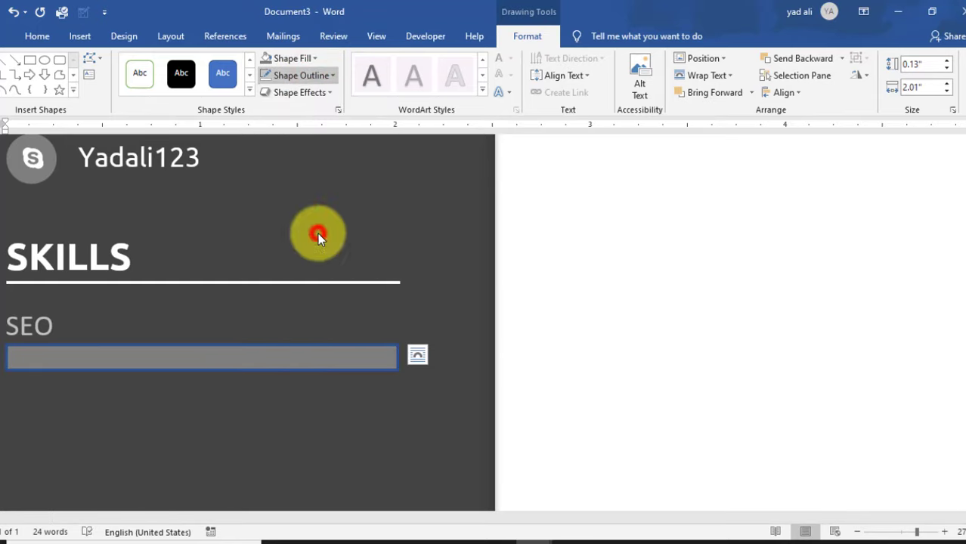
# - Duplicate the bar, fill the copy White Darker 5%, and shorten the darker bar to 1.61"
pyautogui.moveTo(370, 363); pyautogui.dragTo(397, 363)
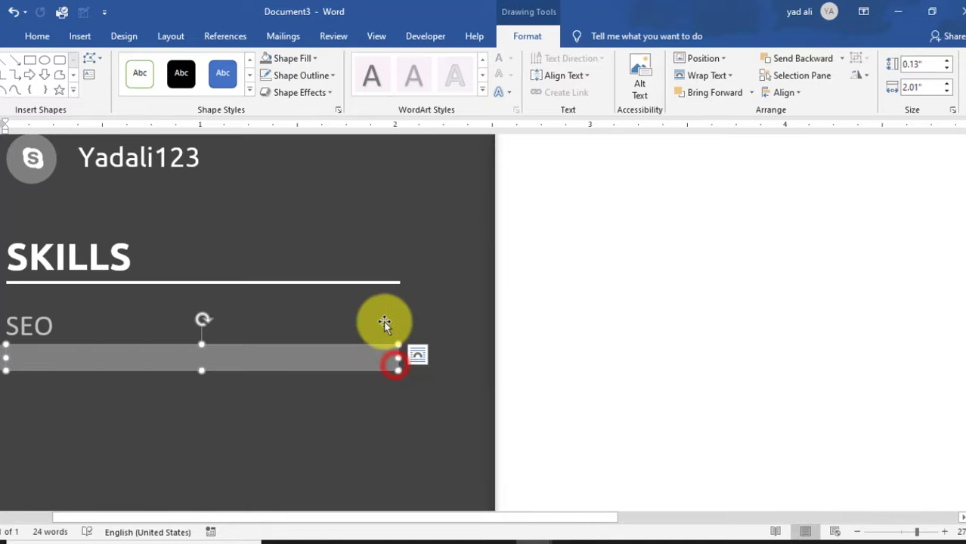
pyautogui.click(315, 58)
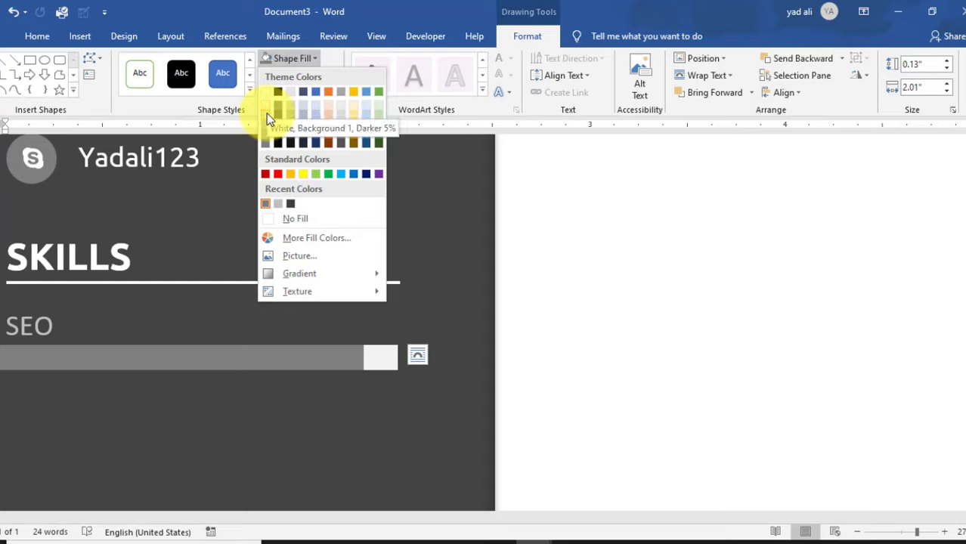
pyautogui.click(267, 113)
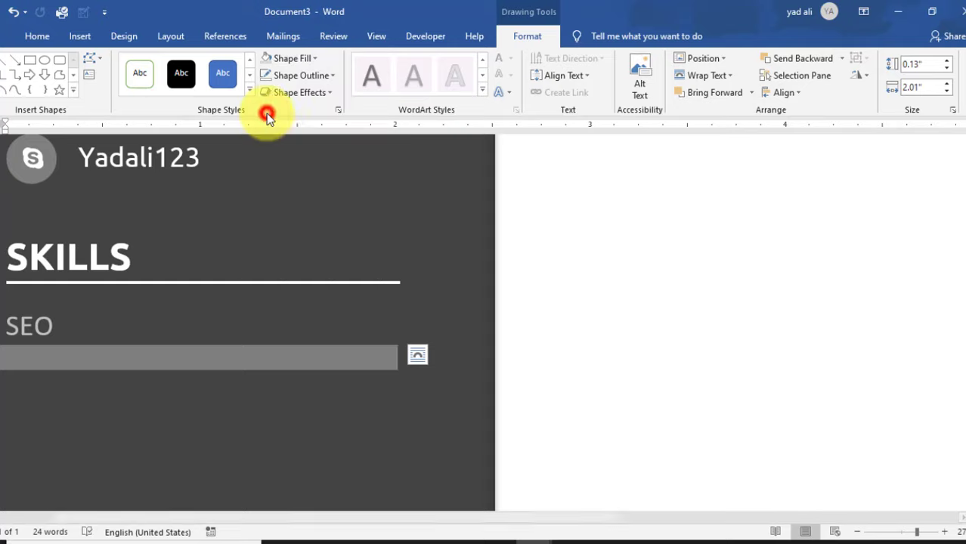
pyautogui.click(332, 361)
pyautogui.moveTo(355, 358); pyautogui.dragTo(317, 363)
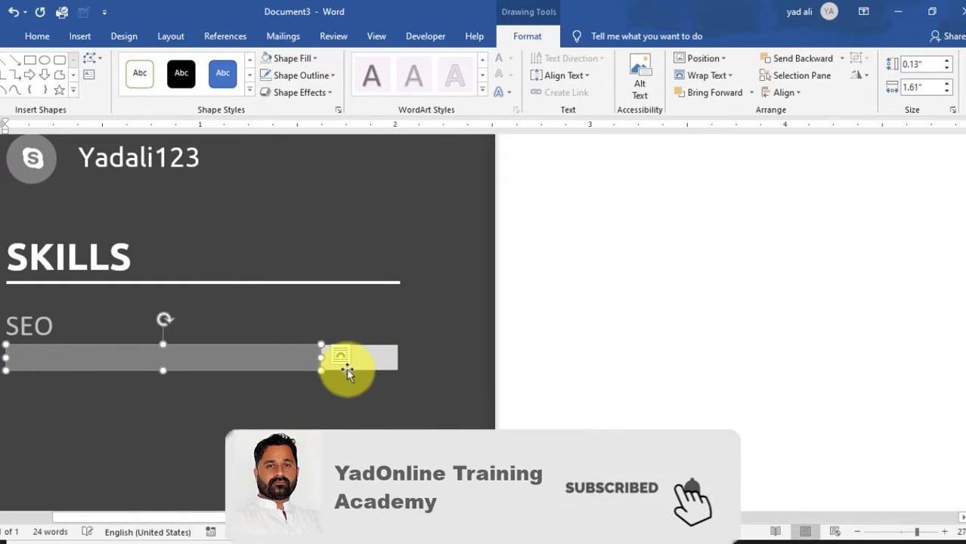
pyautogui.click(491, 400)
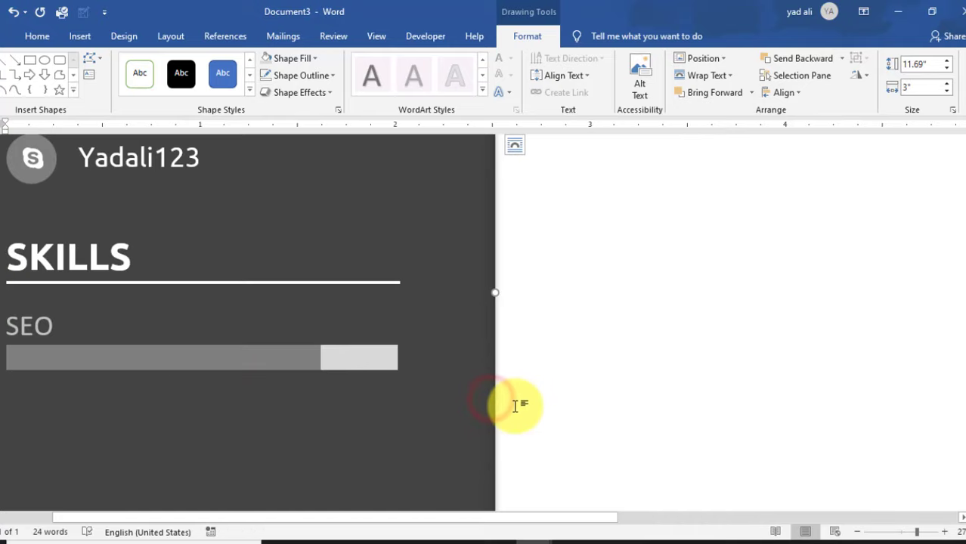
# - Nudge the SEO label up slightly and group the two grey bars together
pyautogui.click(35, 326)
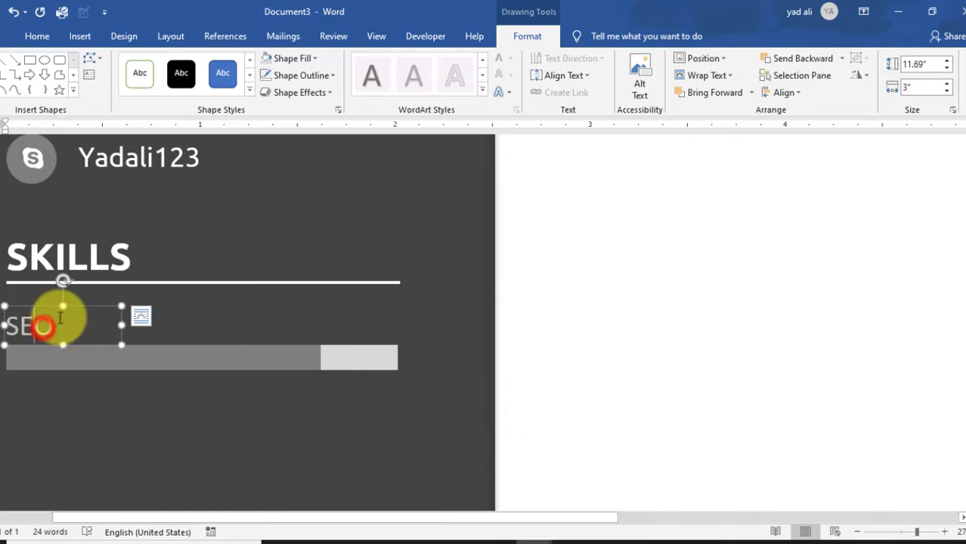
pyautogui.click(74, 306)
pyautogui.hotkey('ctrl', 'Up')
pyautogui.hotkey('ctrl', 'Up')
pyautogui.hotkey('ctrl', 'Up')
pyautogui.hotkey('ctrl', 'Up')
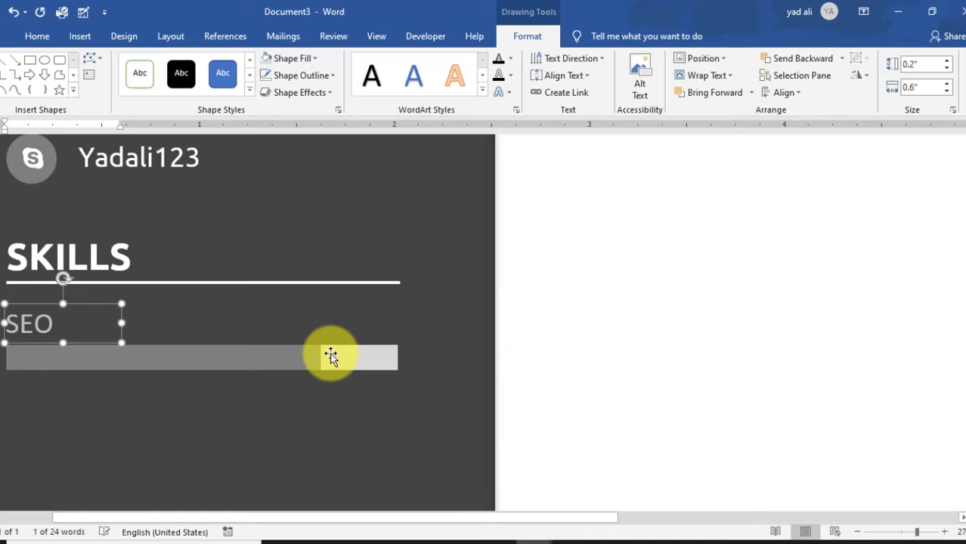
pyautogui.click(287, 357)
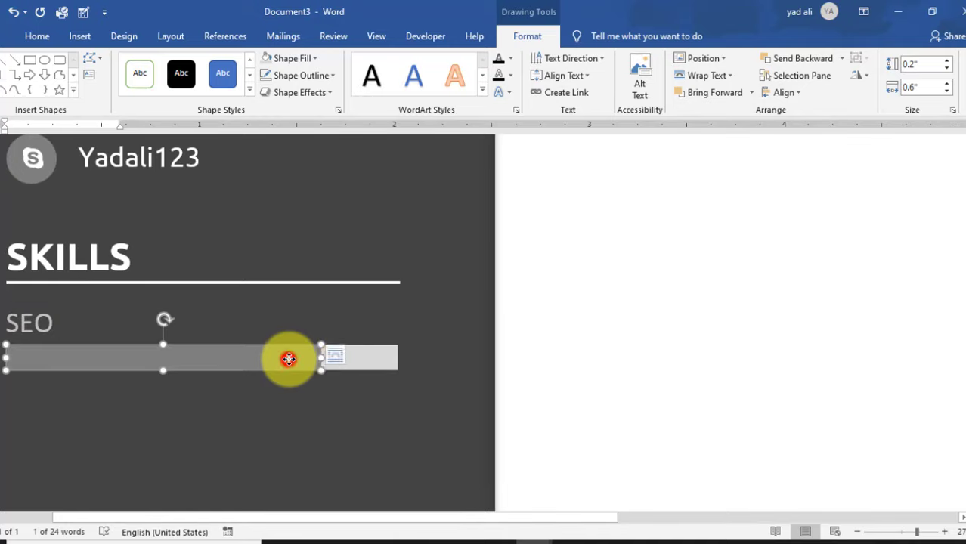
pyautogui.keyDown('shift'); pyautogui.click(369, 365); pyautogui.keyUp('shift')
pyautogui.click(861, 58)
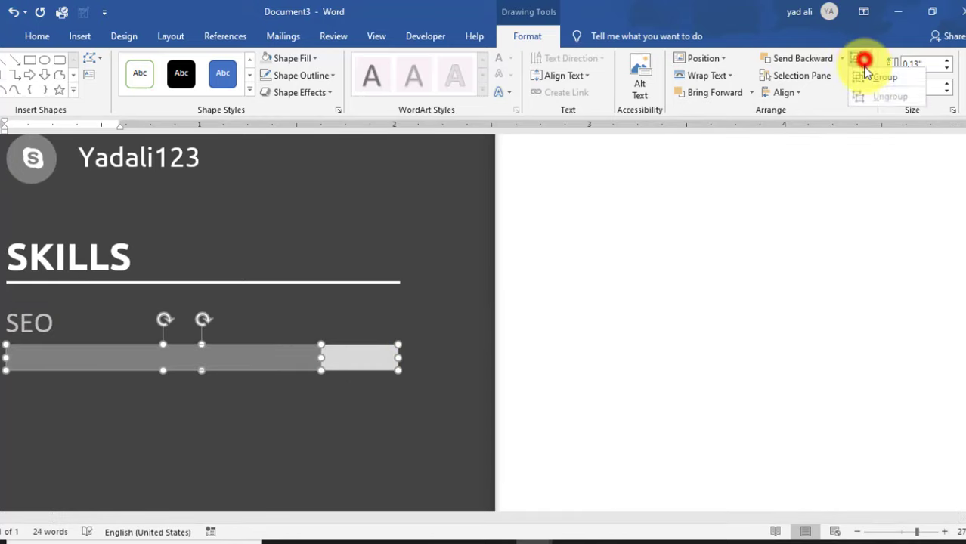
pyautogui.click(866, 78)
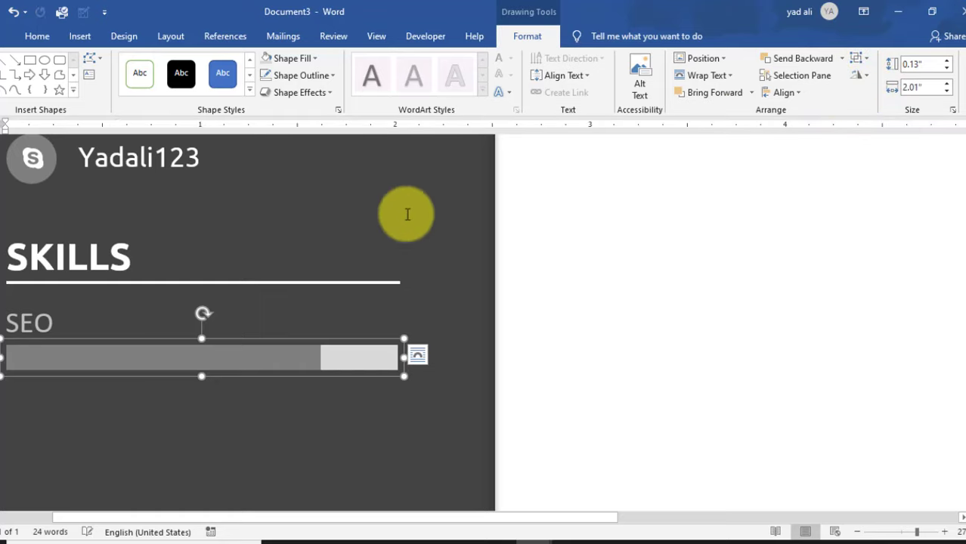
# - Group the SEO label with its grouped bars into one object
pyautogui.click(47, 319)
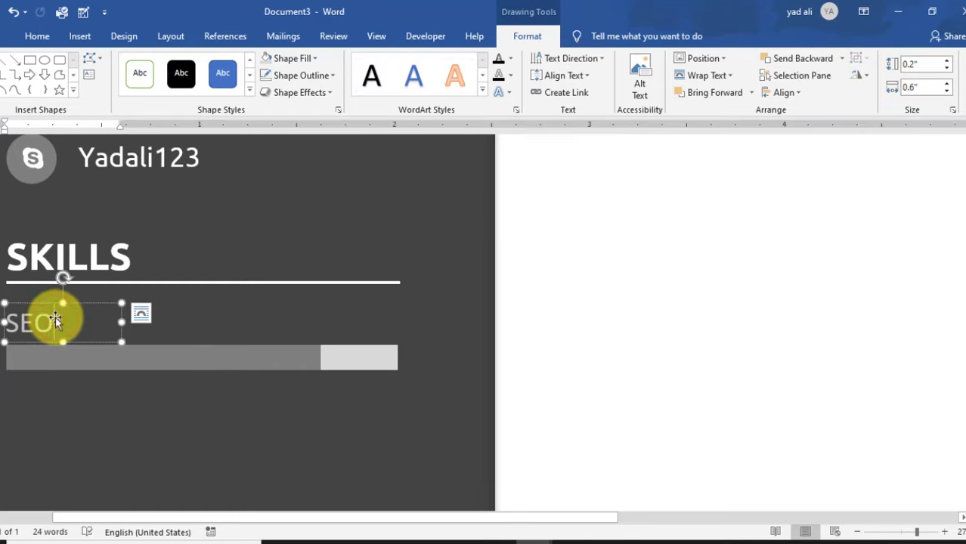
pyautogui.keyDown('shift'); pyautogui.click(375, 367); pyautogui.keyUp('shift')
pyautogui.click(862, 59)
pyautogui.click(866, 76)
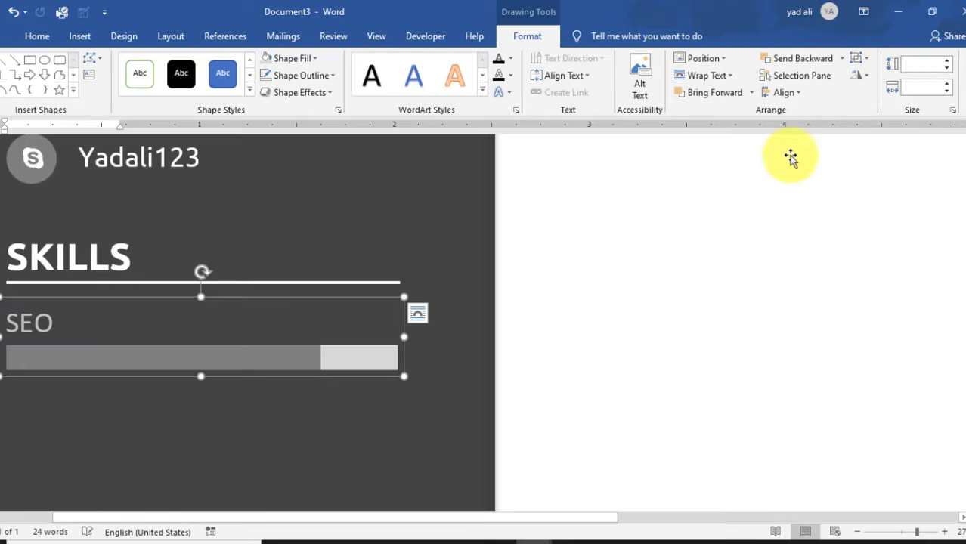
pyautogui.click(456, 524)
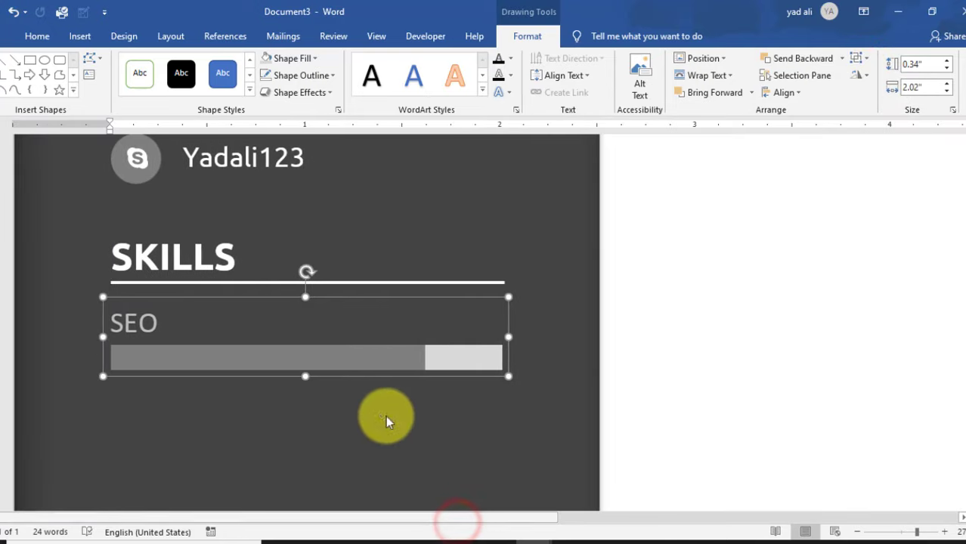
pyautogui.scroll(-2, 384, 409)
# - Drag a skill group copy into place and move the SKILLS heading beneath the Negotiation bar
pyautogui.moveTo(399, 266); pyautogui.dragTo(395, 390)
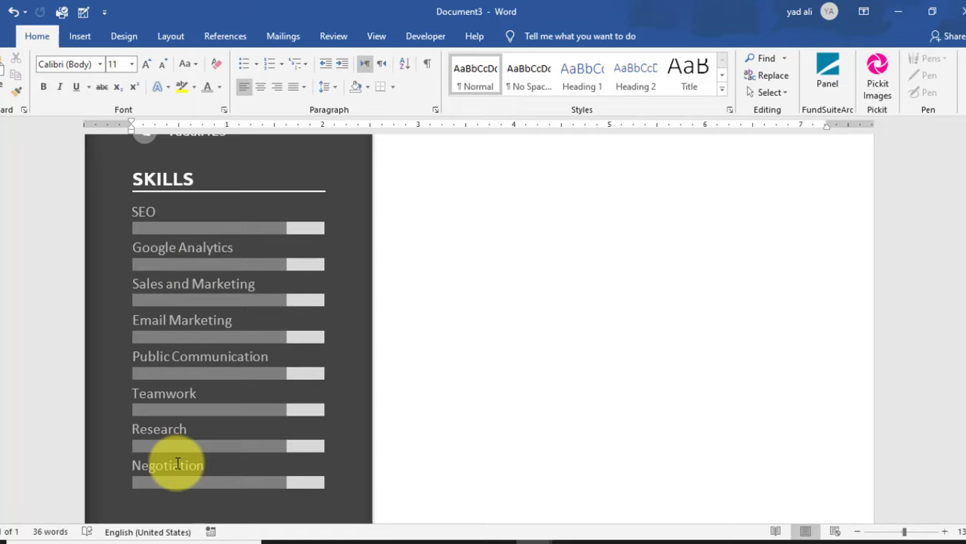
pyautogui.click(237, 174)
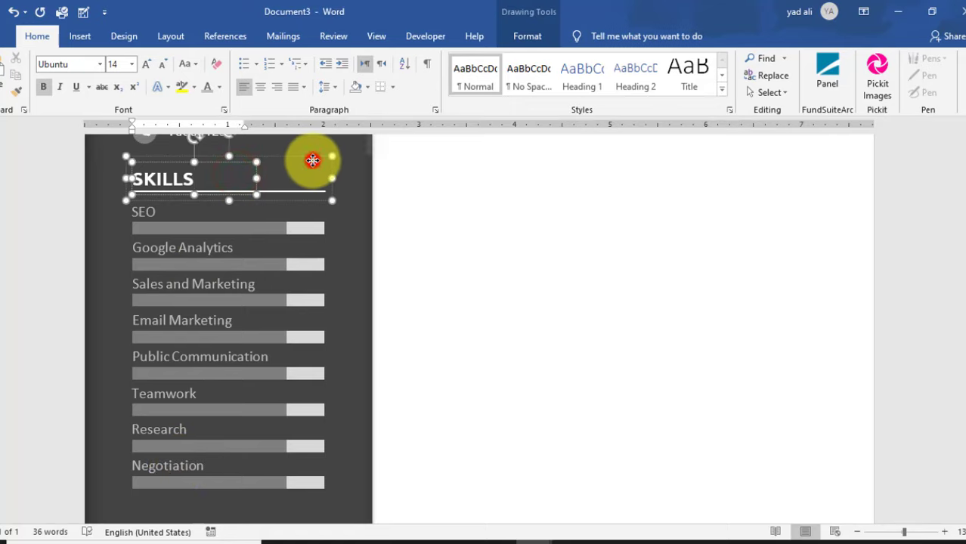
pyautogui.click(313, 161)
pyautogui.click(318, 187)
pyautogui.moveTo(316, 198); pyautogui.dragTo(347, 452)
pyautogui.scroll(-4, 347, 452)
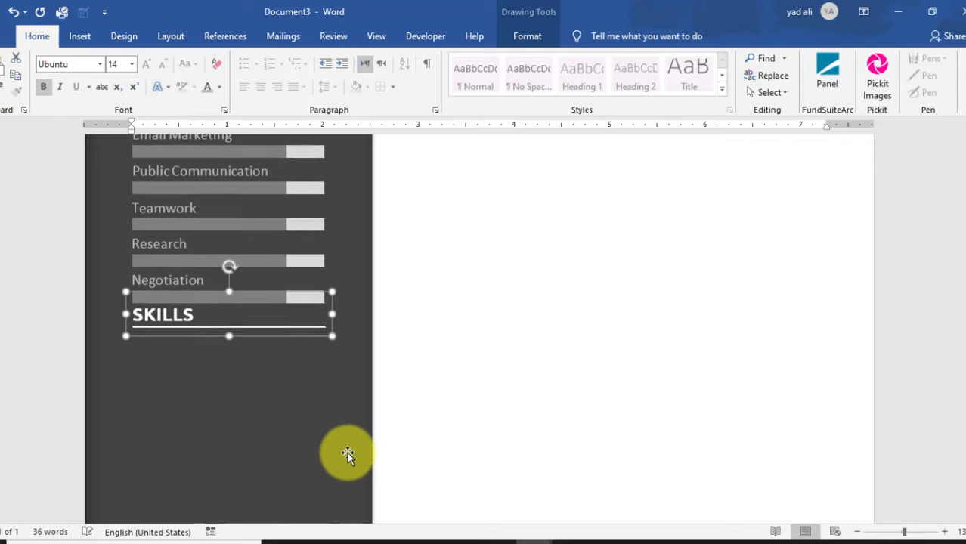
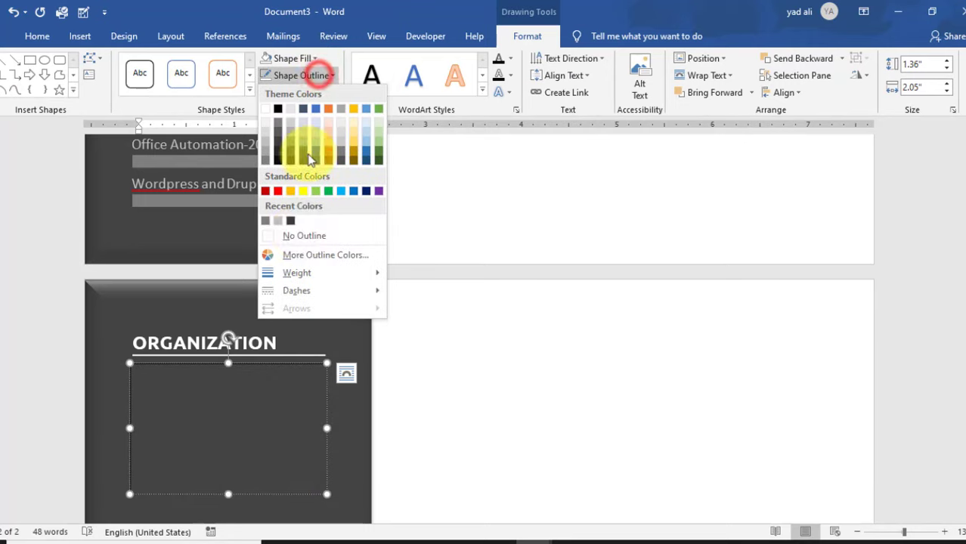
# - Remove the organization entry box's outline and set its font colour
pyautogui.click(298, 234)
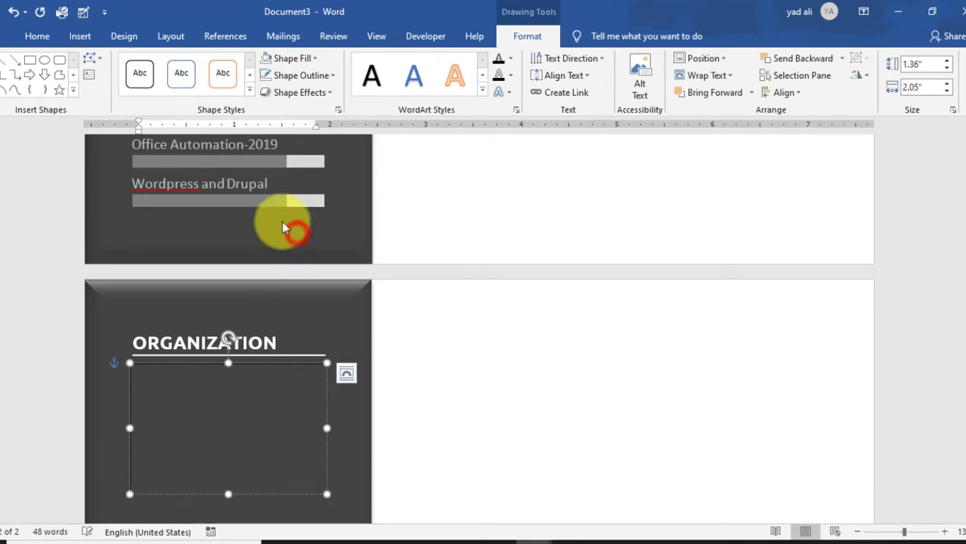
pyautogui.click(37, 36)
pyautogui.click(222, 91)
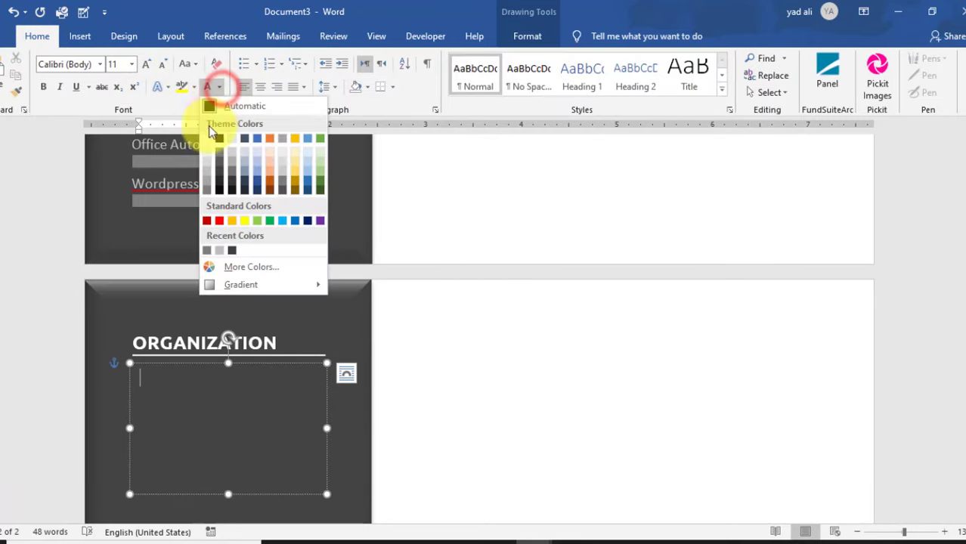
pyautogui.click(205, 139)
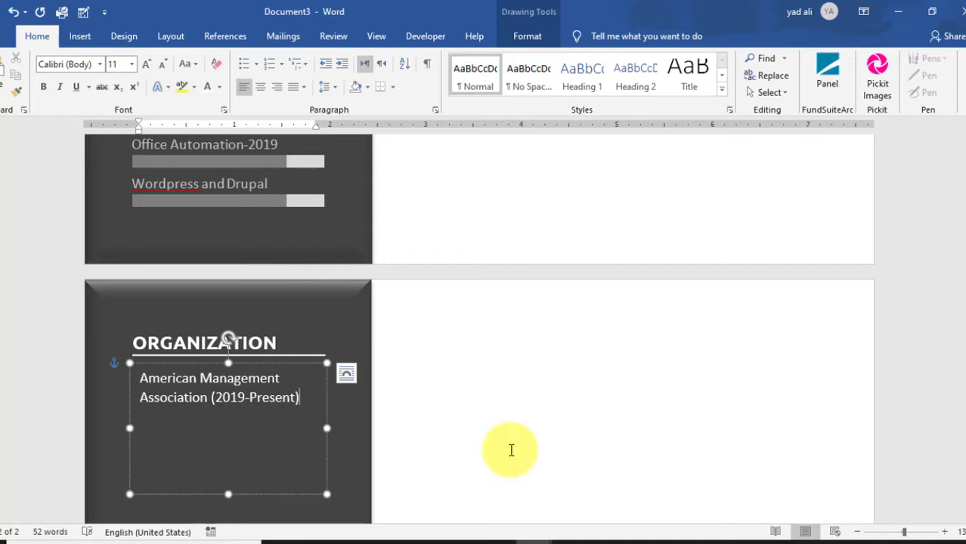
# - Shrink the entry box to fit its two lines and nudge it slightly upward
pyautogui.moveTo(229, 494); pyautogui.dragTo(228, 415)
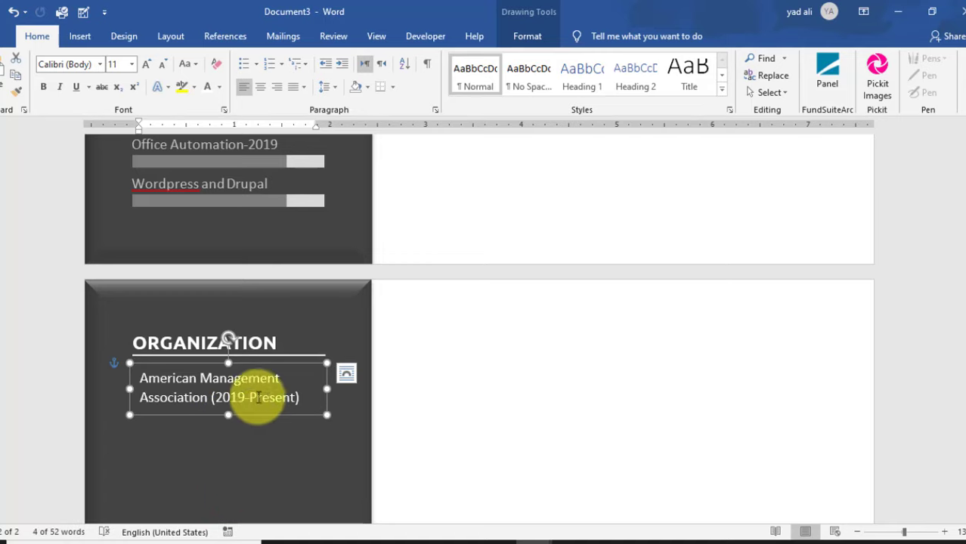
pyautogui.moveTo(306, 421); pyautogui.dragTo(306, 416)
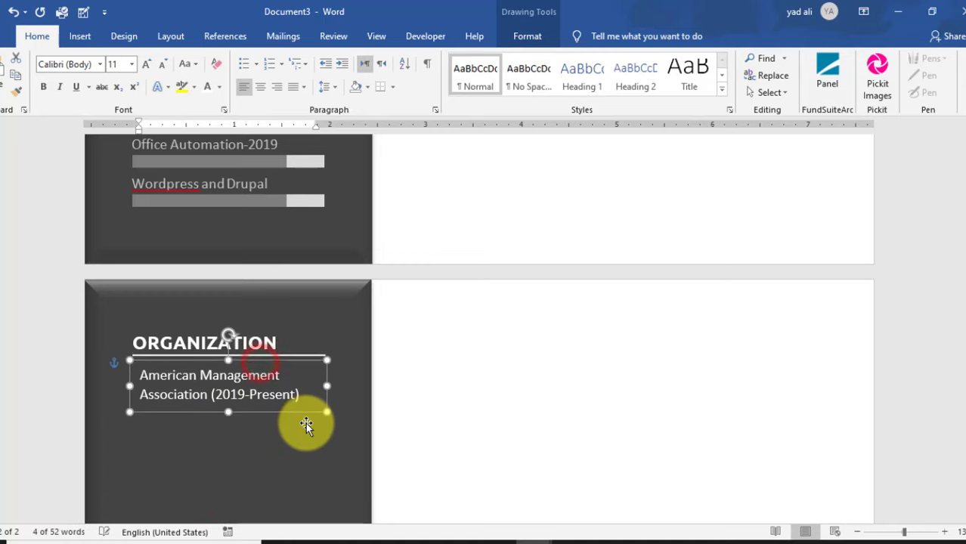
pyautogui.click(528, 37)
# - Set the entry text box's left inner margin to 0"
pyautogui.click(337, 109)
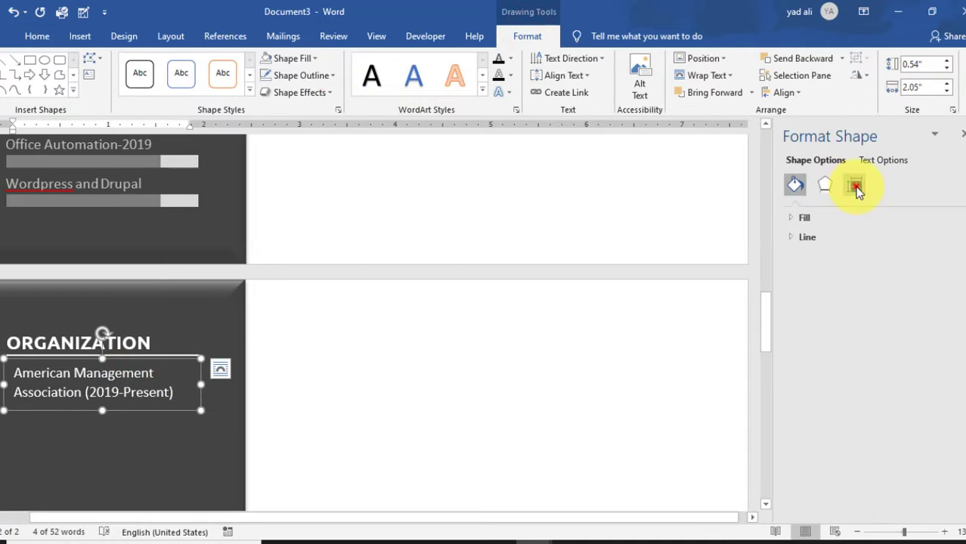
pyautogui.click(856, 188)
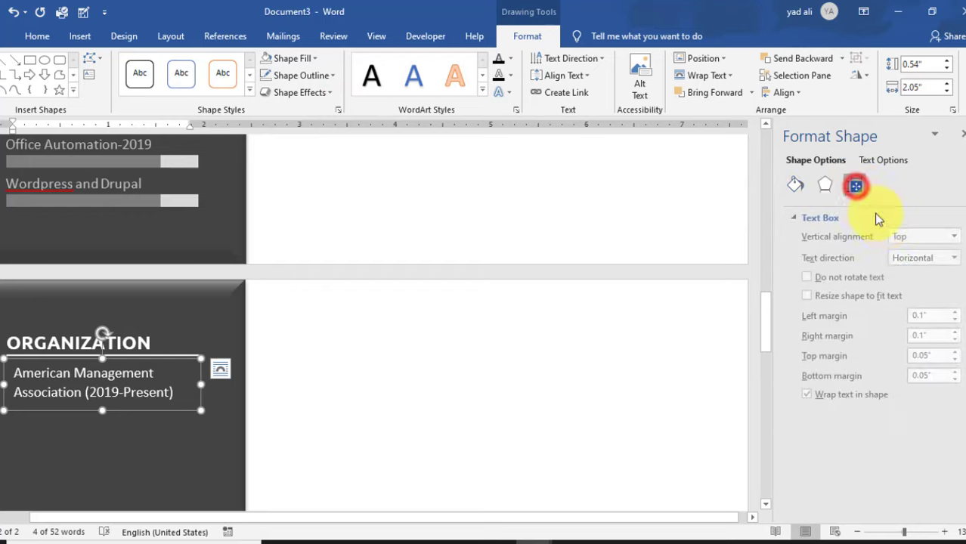
pyautogui.click(953, 320)
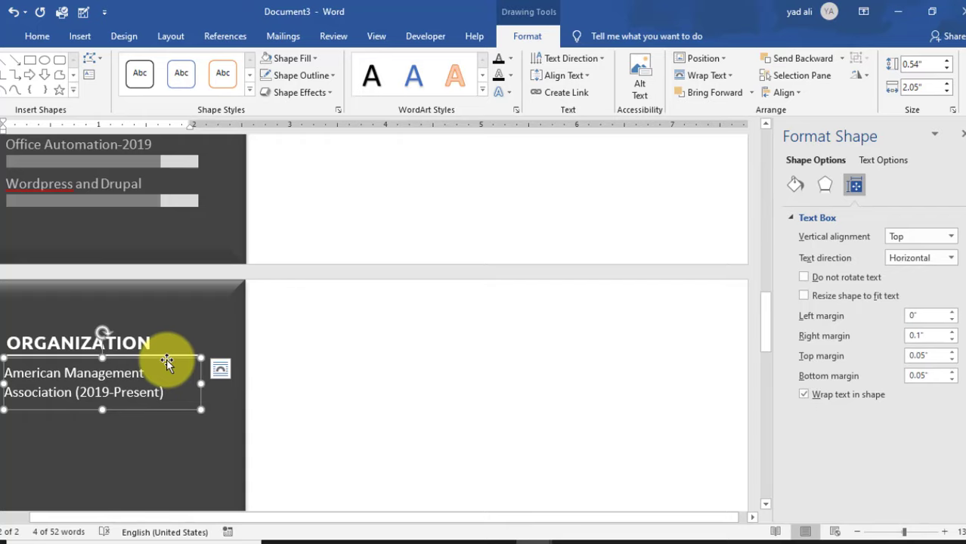
# - Duplicate the entry twice below for E-Business Association and Association of Private Enterprise Education
pyautogui.moveTo(167, 362); pyautogui.dragTo(168, 405)
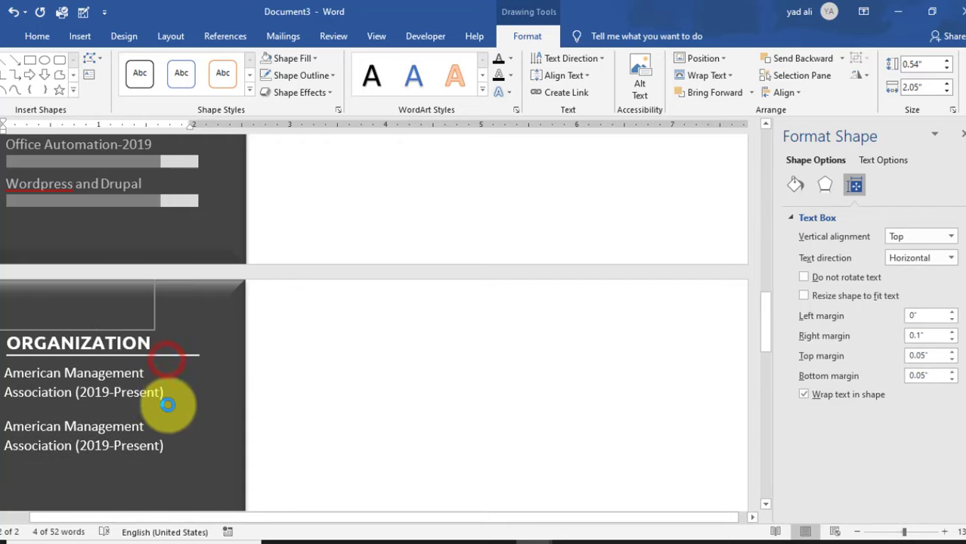
pyautogui.scroll(-3, 167, 396)
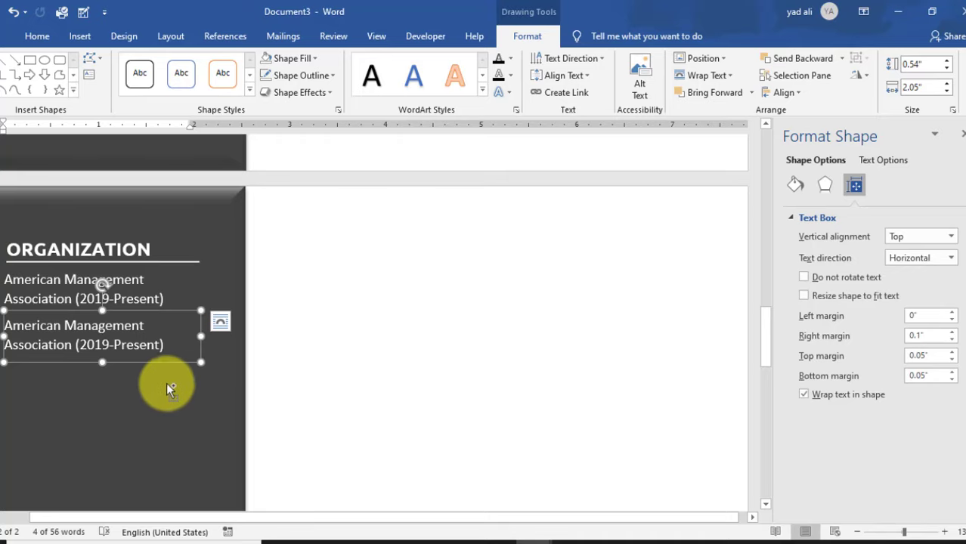
pyautogui.moveTo(166, 363); pyautogui.dragTo(164, 399)
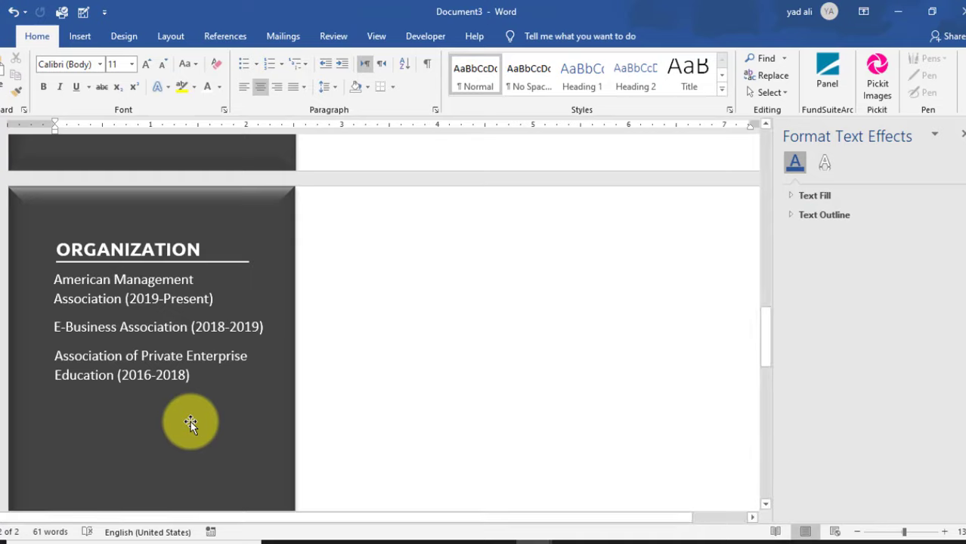
pyautogui.click(175, 316)
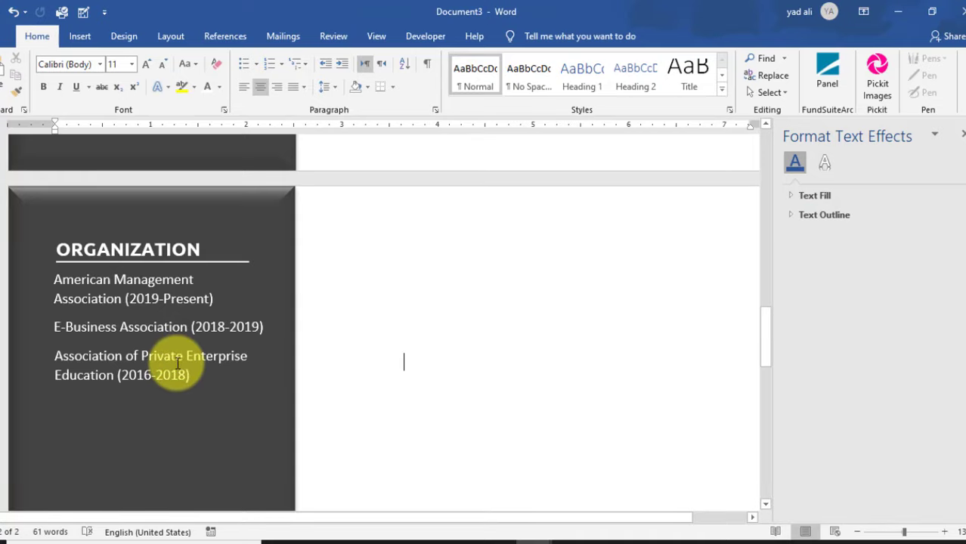
# - Copy the ORGANIZATION heading below the entries and rename it AWARDS
pyautogui.click(213, 257)
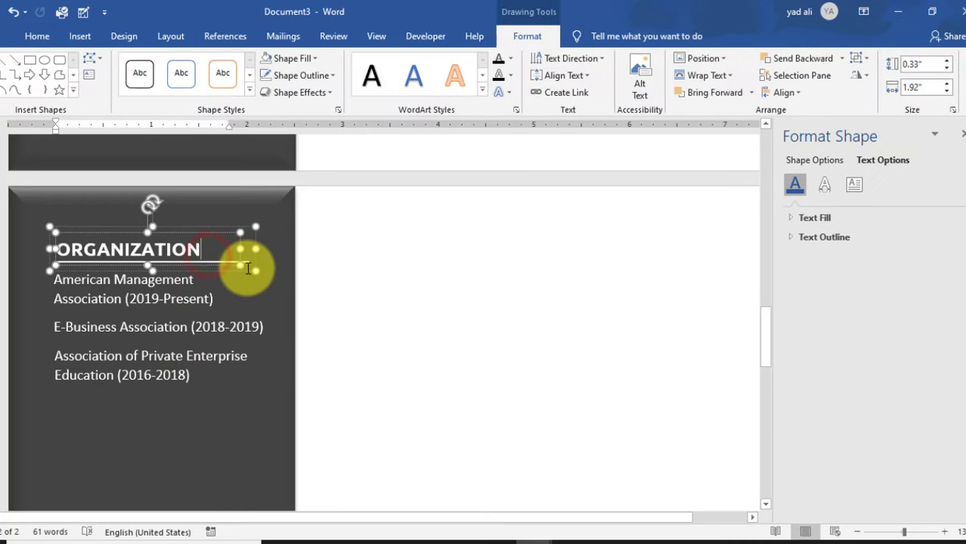
pyautogui.keyDown('ctrl'); pyautogui.moveTo(247, 269); pyautogui.dragTo(269, 436); pyautogui.keyUp('ctrl')
pyautogui.doubleClick(205, 416)
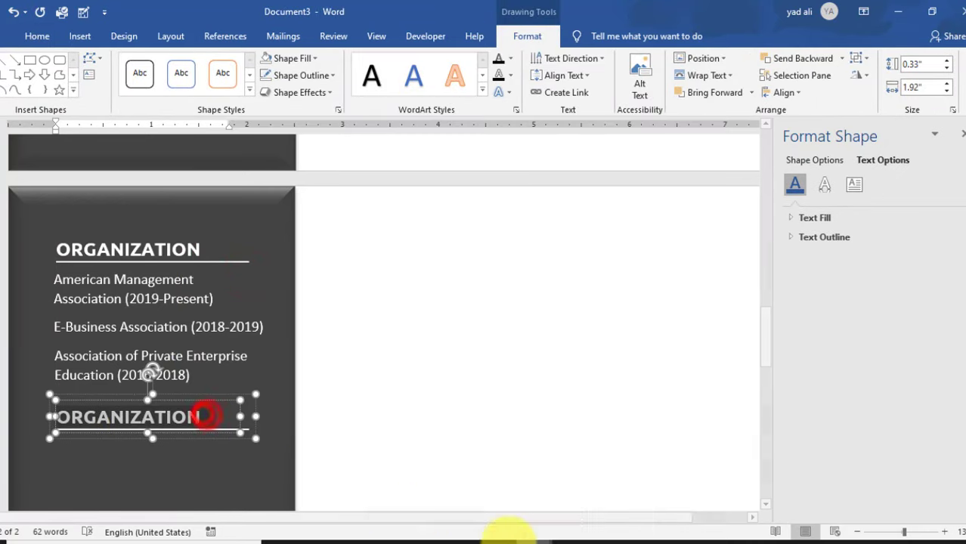
pyautogui.write('AWARDS')
# - Copy the Association of Private Enterprise Education entry below AWARDS as placeholders
pyautogui.scroll(-2, 310, 376)
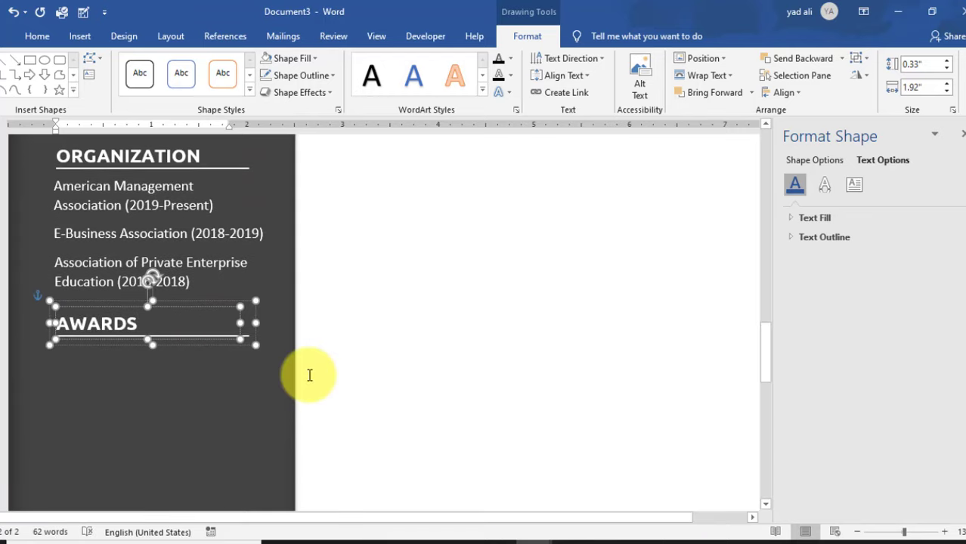
pyautogui.click(204, 264)
pyautogui.keyDown('ctrl'); pyautogui.moveTo(210, 248); pyautogui.dragTo(227, 417); pyautogui.keyUp('ctrl')
pyautogui.scroll(-1, 227, 348)
# - Retype the first award as 'Sales Individual and Business Development Award (2019-...)'
pyautogui.click(178, 326)
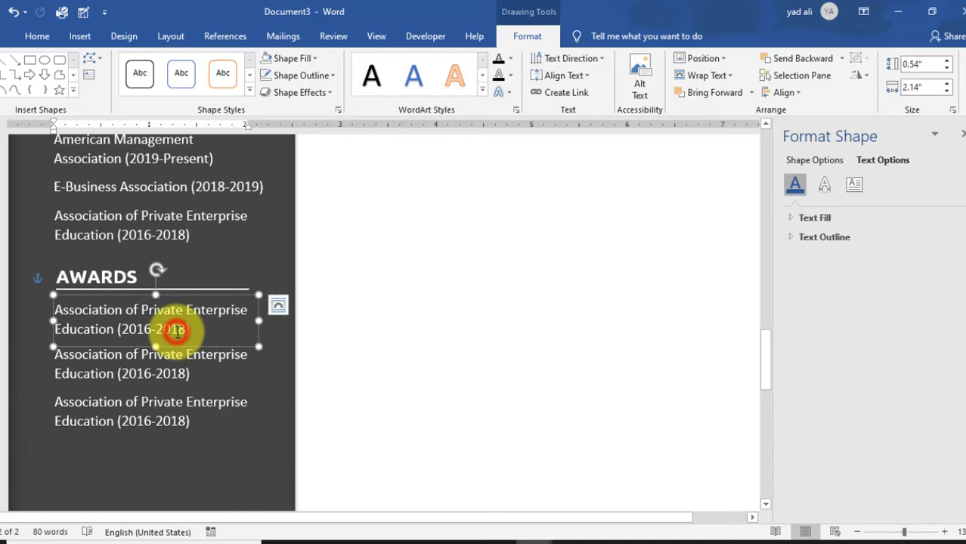
pyautogui.moveTo(52, 313); pyautogui.dragTo(231, 314)
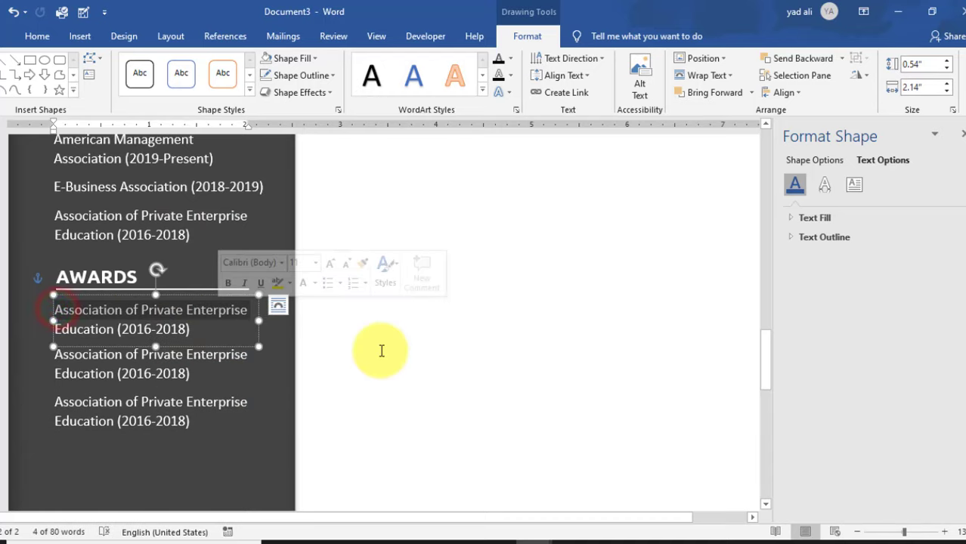
pyautogui.press('BackSpace')
pyautogui.write('Sales Individ')
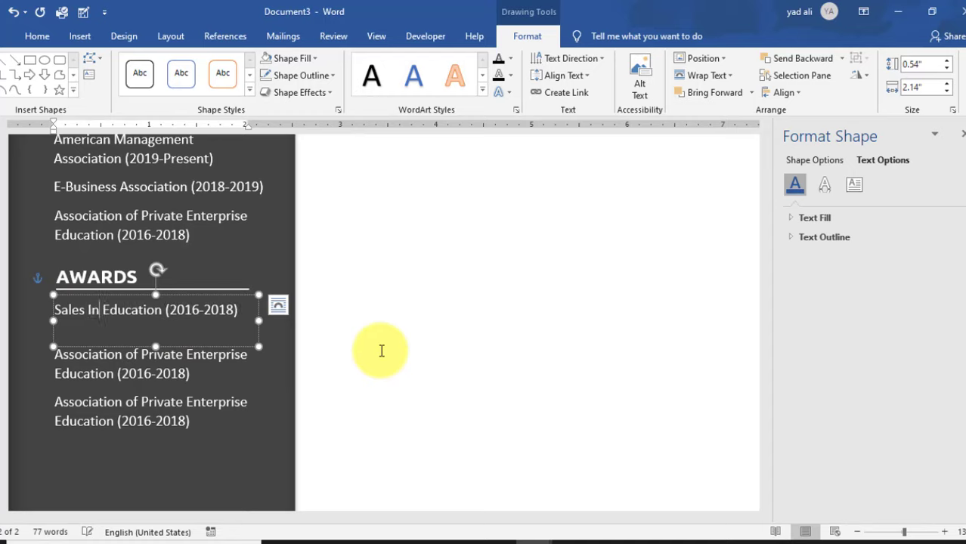
pyautogui.write('ual a')
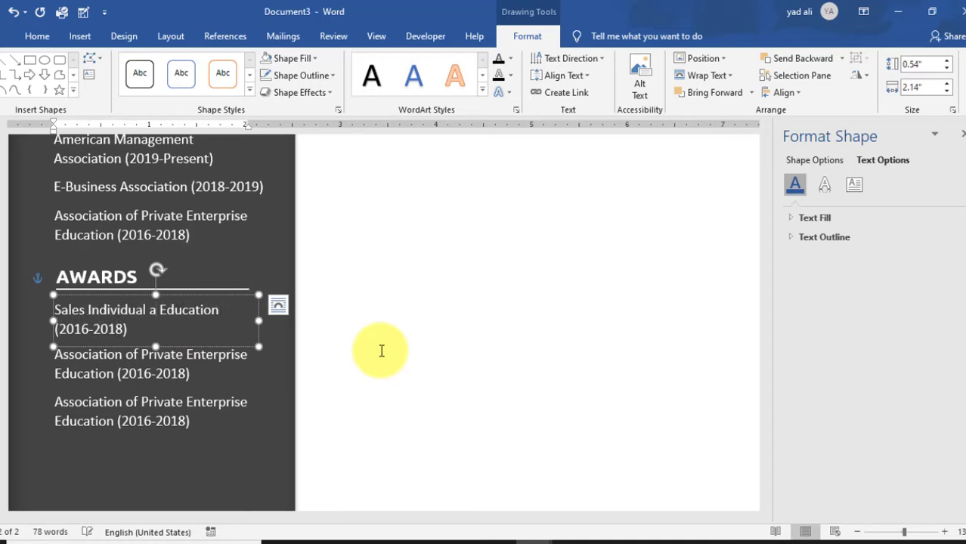
pyautogui.write('nd Business A')
pyautogui.press('BackSpace')
pyautogui.write('Devel')
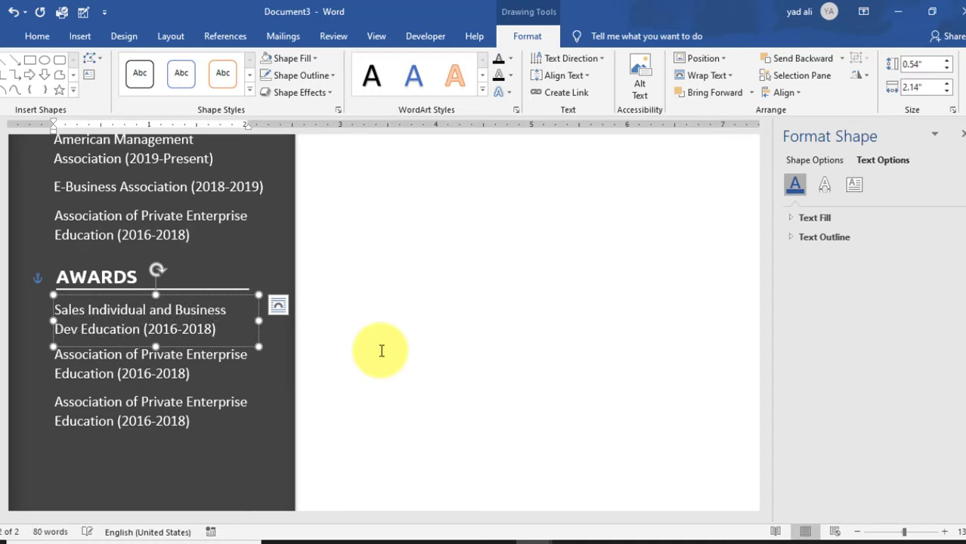
pyautogui.write('opment Award')
pyautogui.press('Delete')
pyautogui.press('Delete')
pyautogui.press('Delete')
pyautogui.press('Delete')
pyautogui.press('Delete')
pyautogui.press('Delete')
pyautogui.press('Delete')
pyautogui.press('Delete')
pyautogui.press('Delete')
pyautogui.write('(2016-')
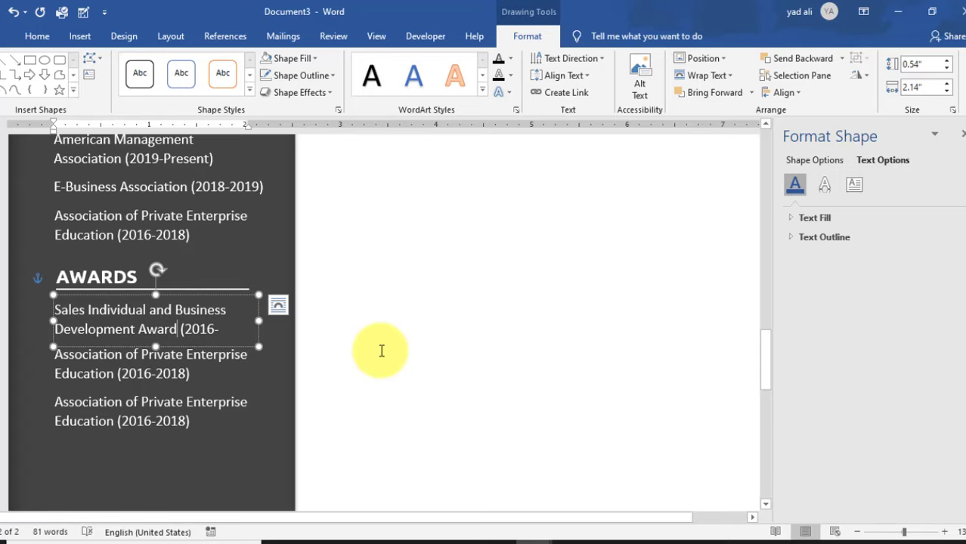
pyautogui.press('BackSpace')
pyautogui.press('BackSpace')
pyautogui.write('9-')
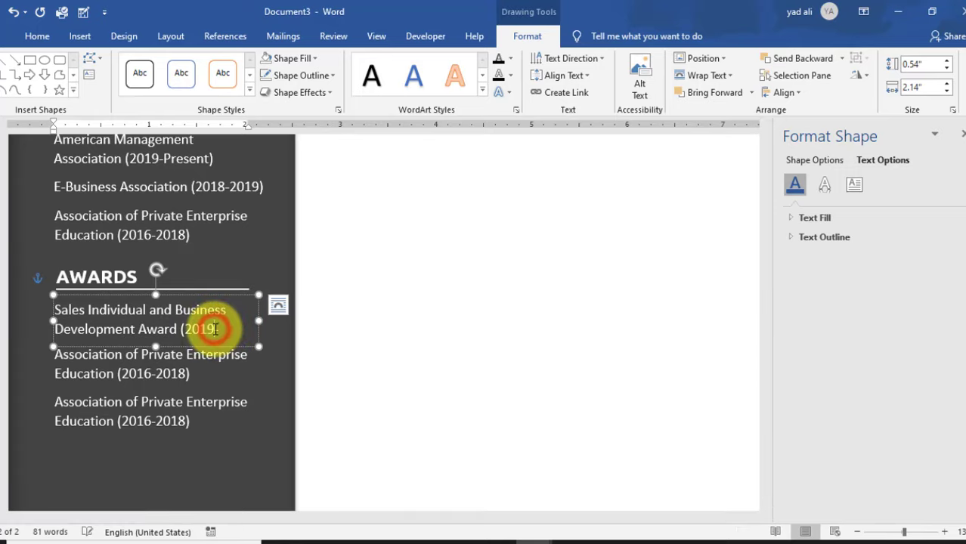
# - Widen the first award box so its text fits on its lines
pyautogui.click(225, 331)
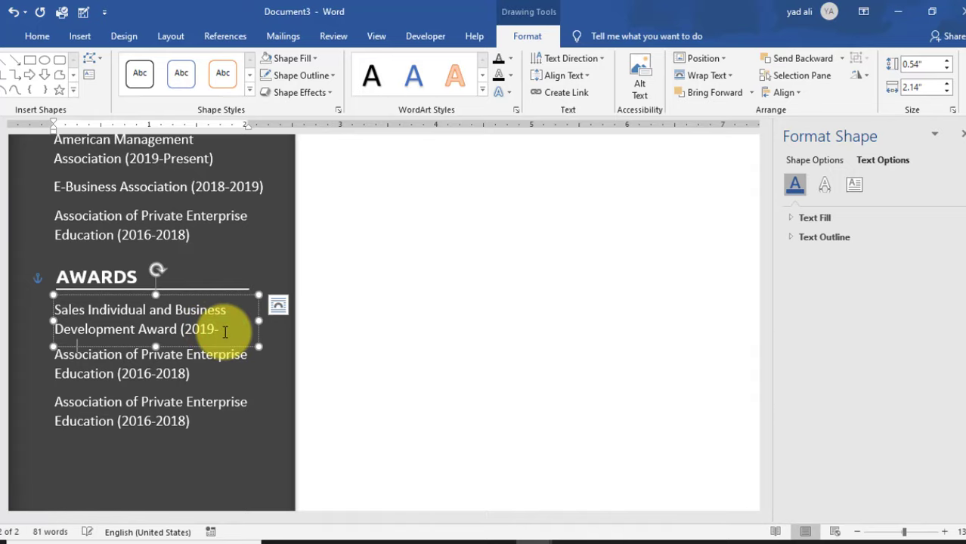
pyautogui.moveTo(259, 321); pyautogui.dragTo(295, 316)
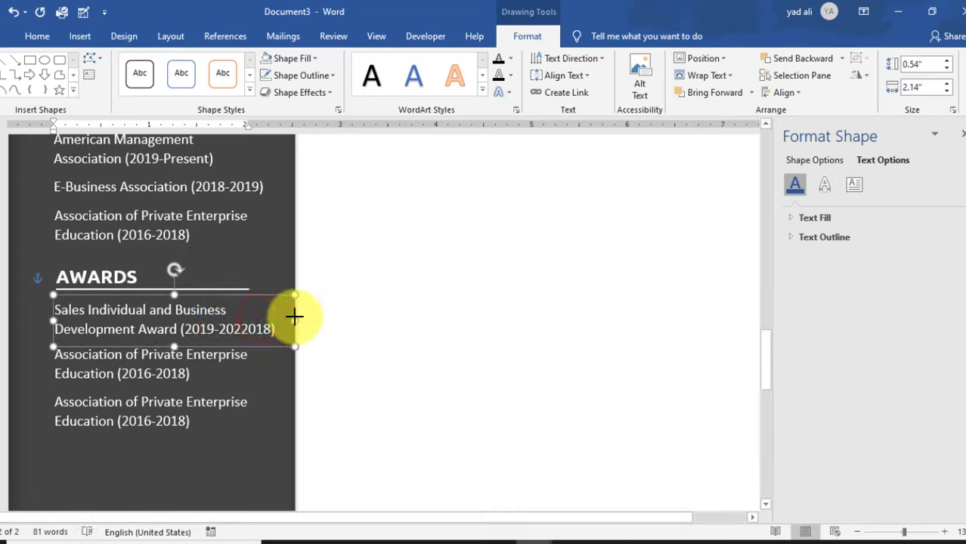
pyautogui.click(273, 327)
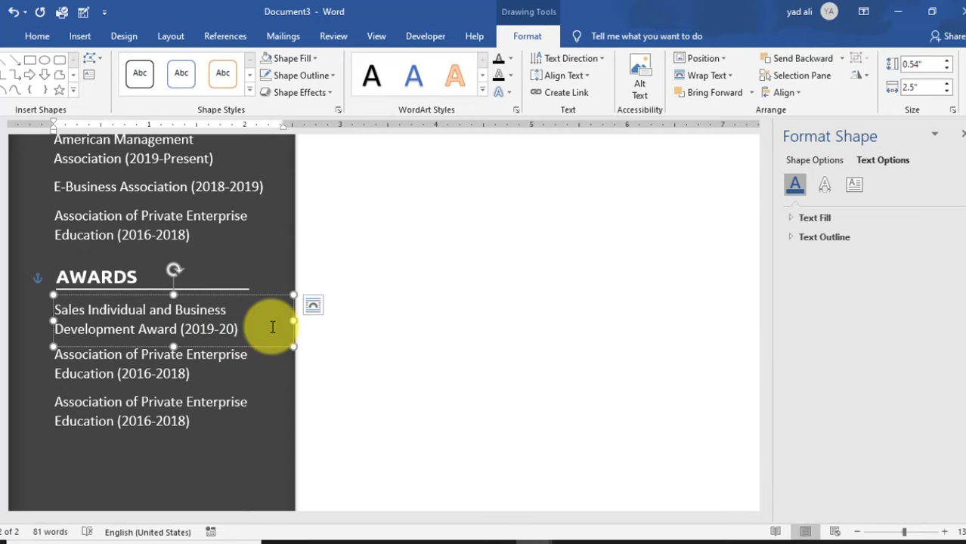
pyautogui.click(292, 409)
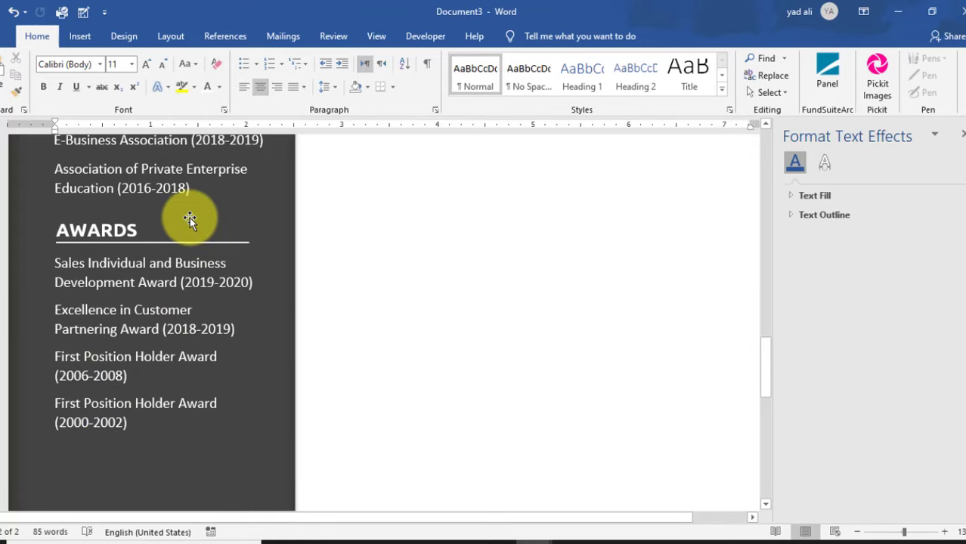
# - Copy the AWARDS heading below the last award, rename it HOBBIES, and scroll to the space beneath
pyautogui.click(195, 241)
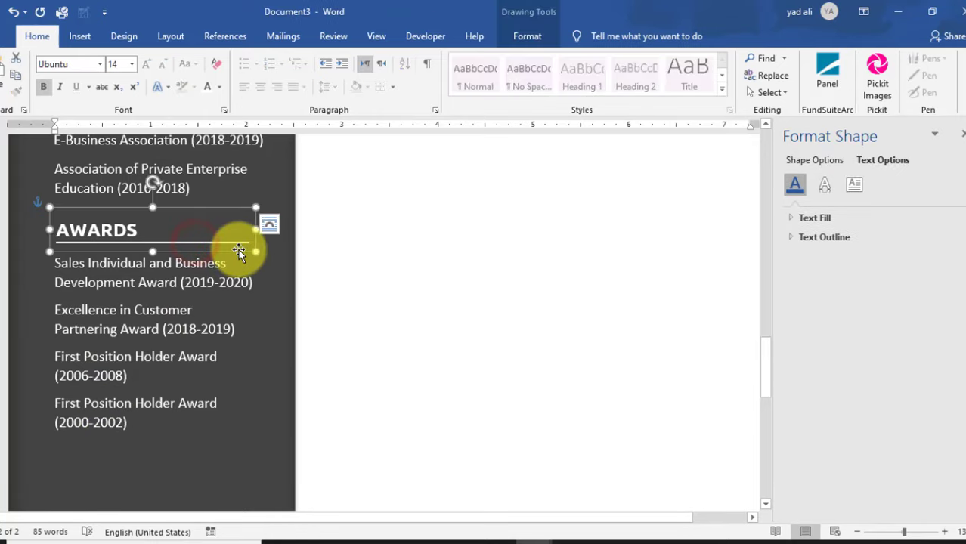
pyautogui.moveTo(240, 255); pyautogui.dragTo(227, 458)
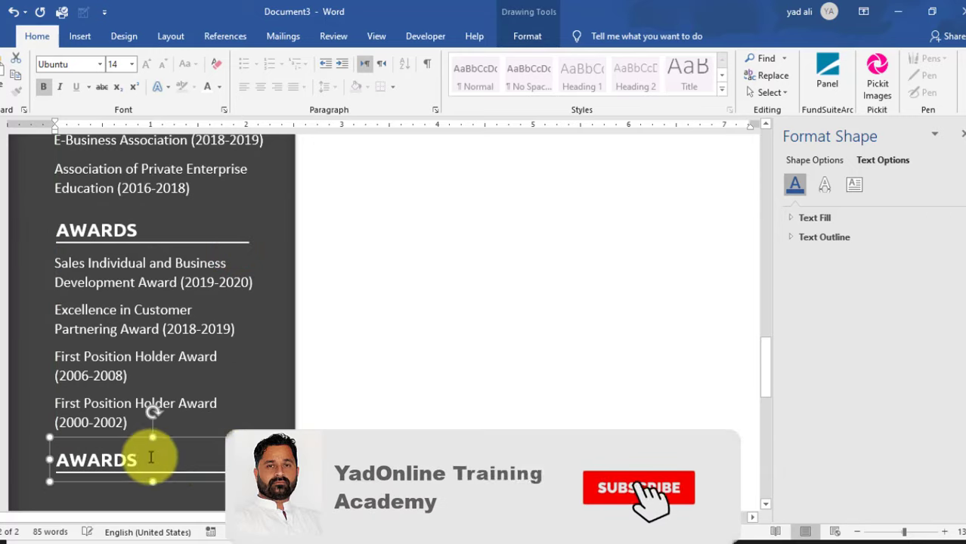
pyautogui.click(136, 457)
pyautogui.moveTo(137, 458); pyautogui.dragTo(58, 459)
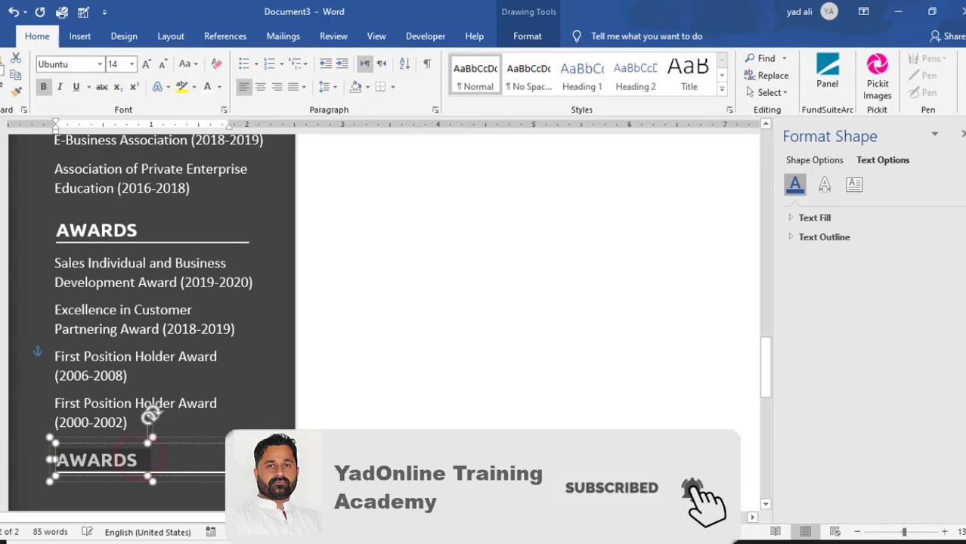
pyautogui.write('HOBB')
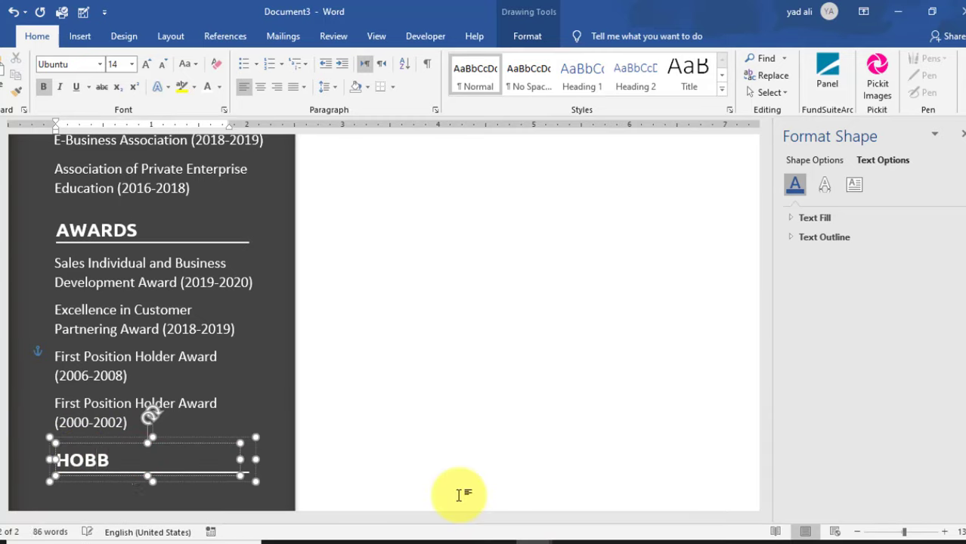
pyautogui.write('IES')
pyautogui.scroll(-2, 301, 429)
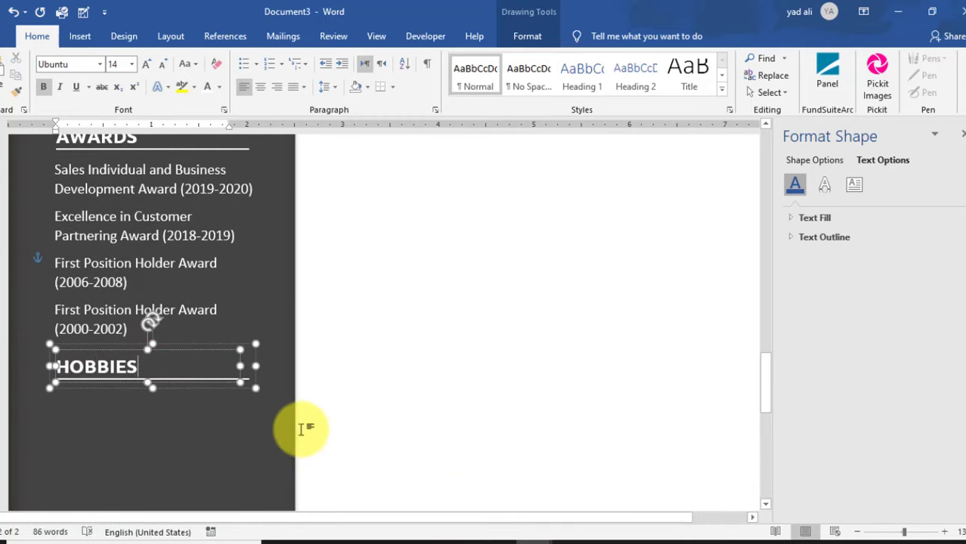
pyautogui.click(287, 425)
pyautogui.scroll(-2, 346, 416)
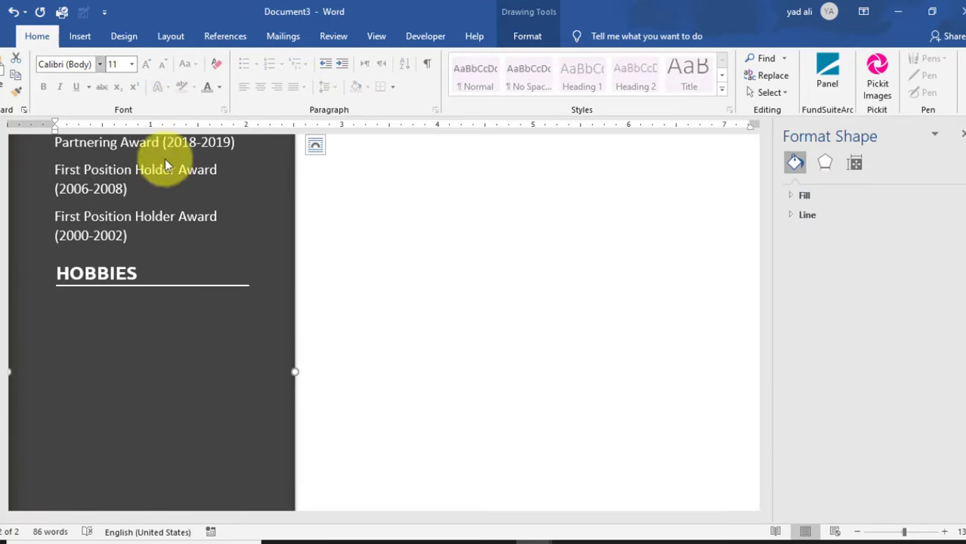
# - Insert an oval below HOBBIES sized 0.34" by 0.34"
pyautogui.click(79, 36)
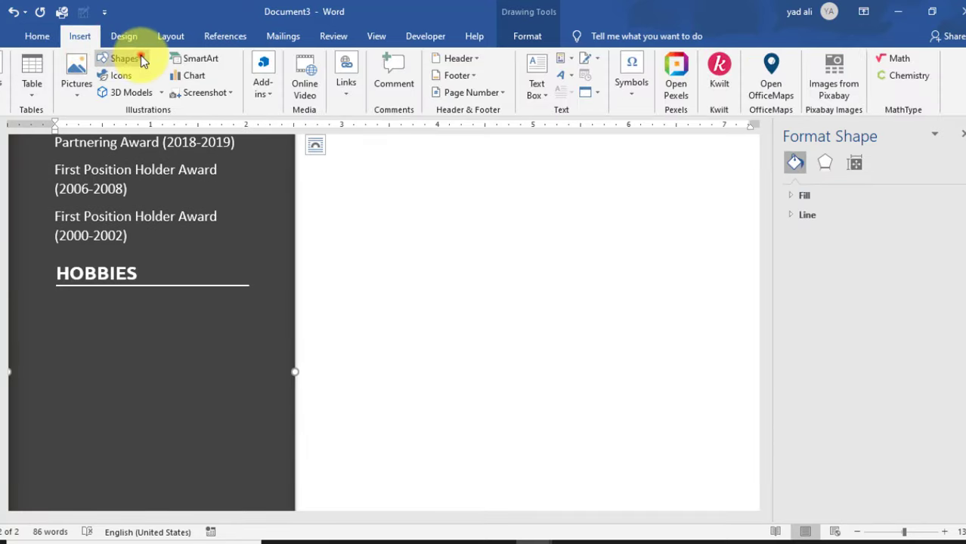
pyautogui.click(123, 58)
pyautogui.click(163, 93)
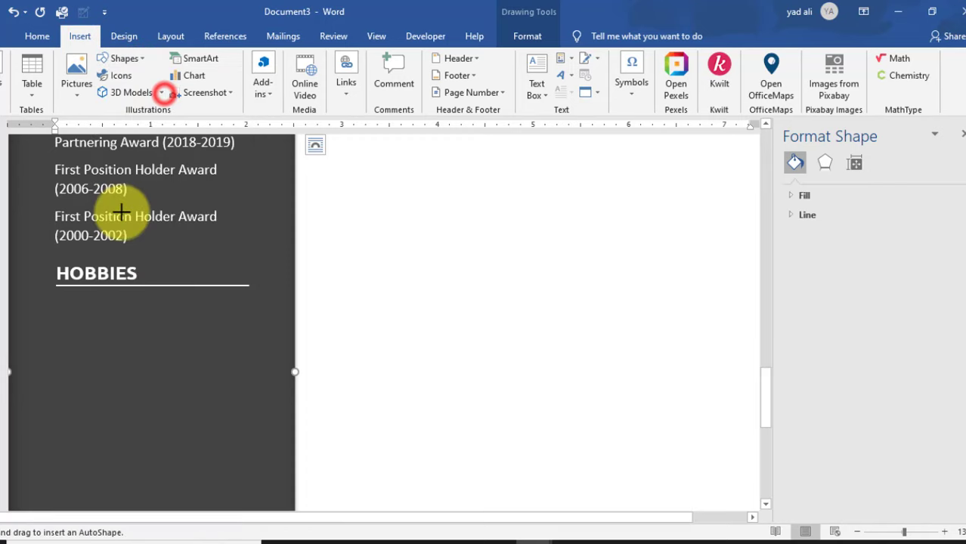
pyautogui.click(80, 329)
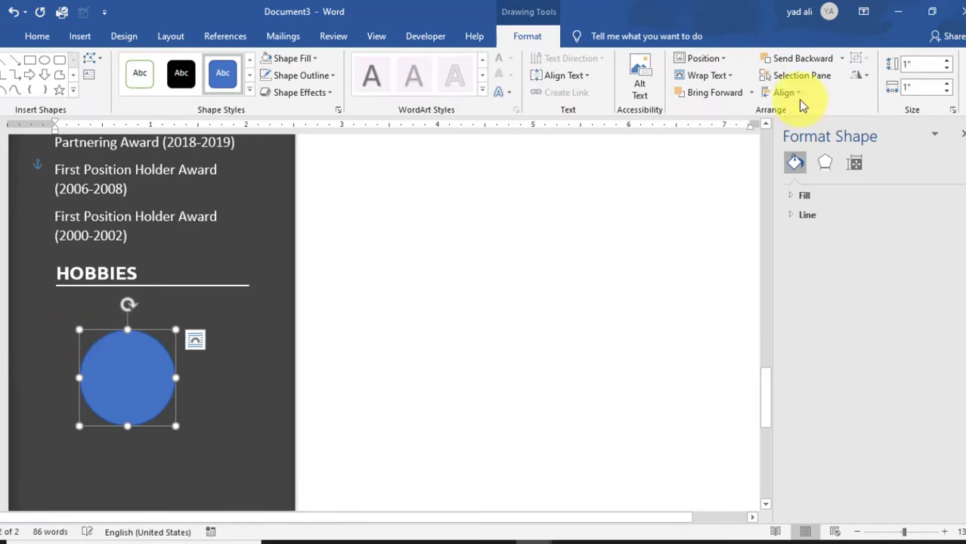
pyautogui.click(920, 62)
pyautogui.press('BackSpace')
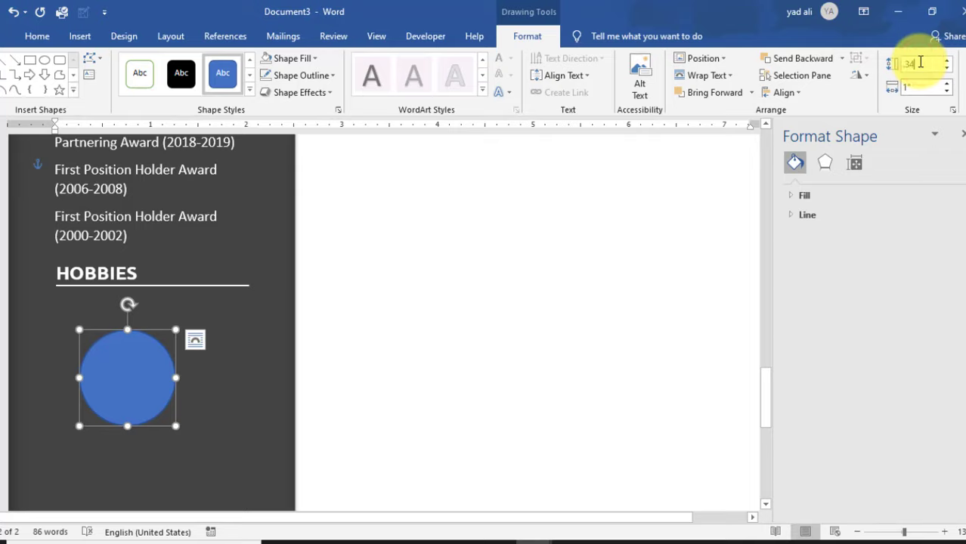
pyautogui.write('.34')
pyautogui.press('Return')
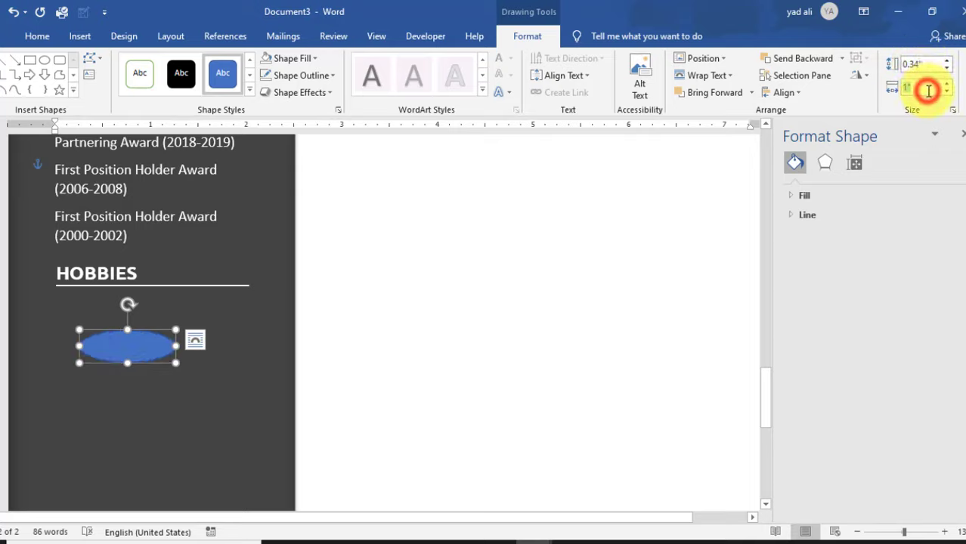
pyautogui.click(928, 90)
pyautogui.press('Return')
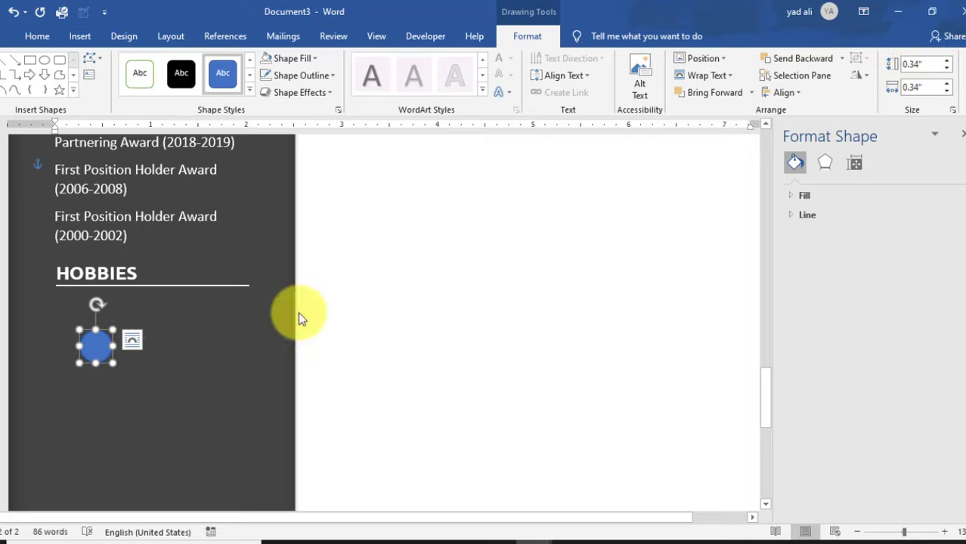
pyautogui.click(152, 364)
# - Move the circle just under HOBBIES, fill it grey, and remove its outline
pyautogui.scroll(4, 152, 364)
pyautogui.moveTo(103, 398); pyautogui.dragTo(65, 361)
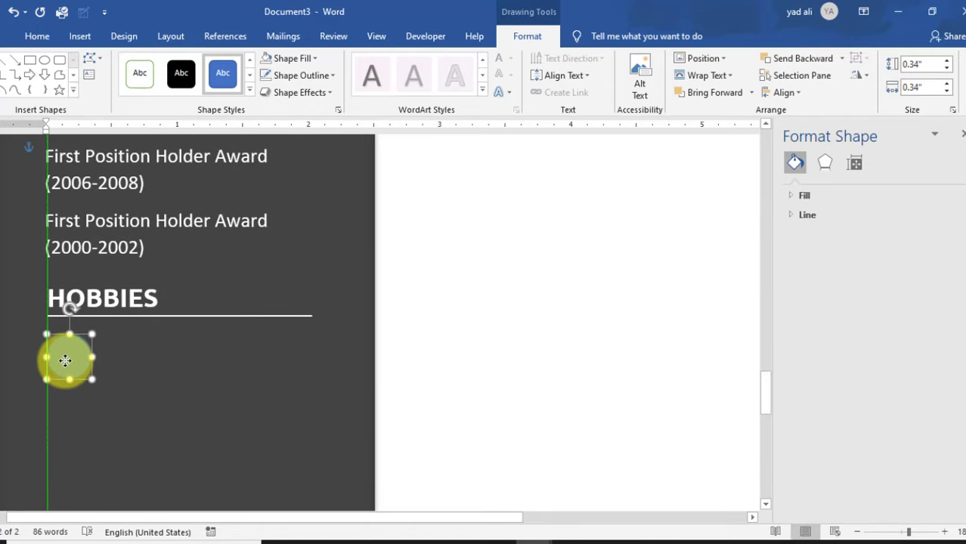
pyautogui.click(309, 61)
pyautogui.click(266, 202)
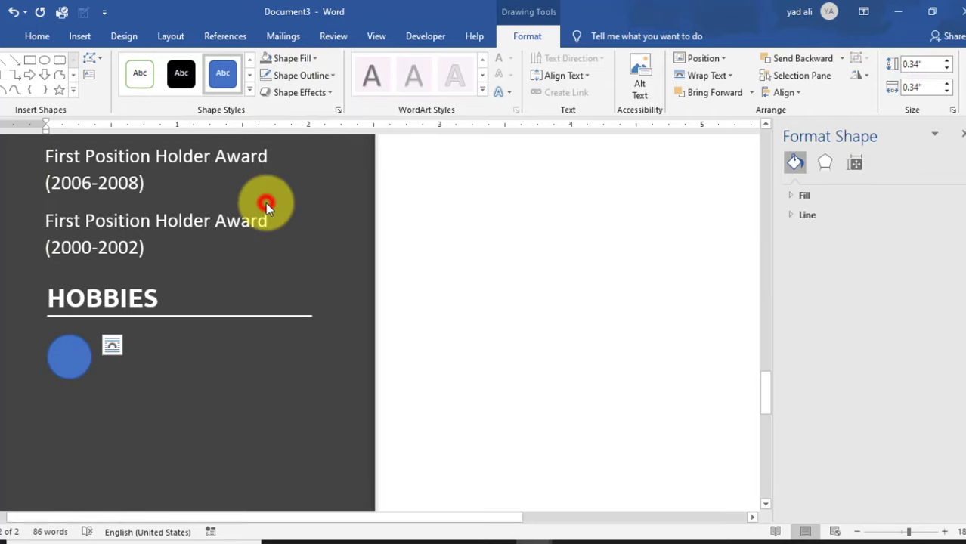
pyautogui.click(307, 75)
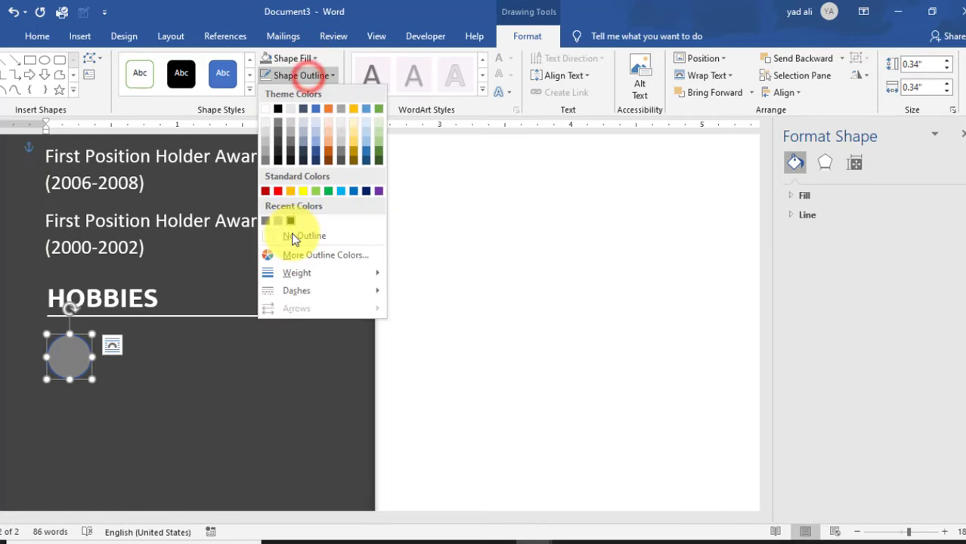
pyautogui.click(291, 236)
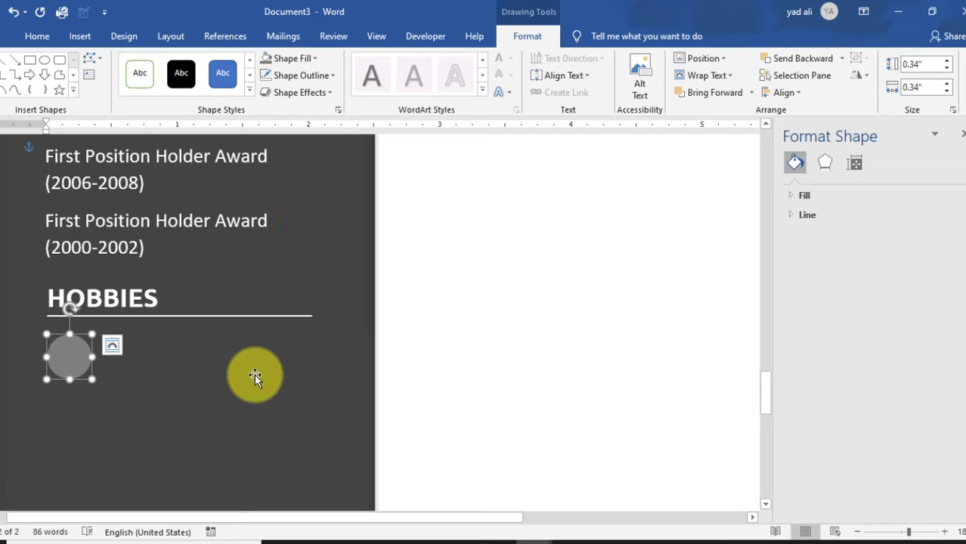
# - Draw a small text box over the grey circle
pyautogui.click(76, 38)
pyautogui.click(537, 90)
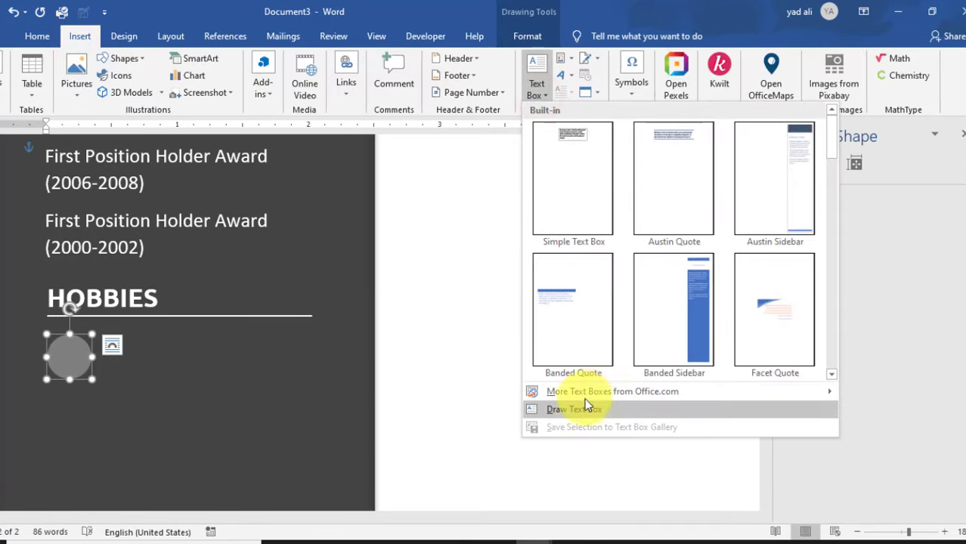
pyautogui.click(584, 399)
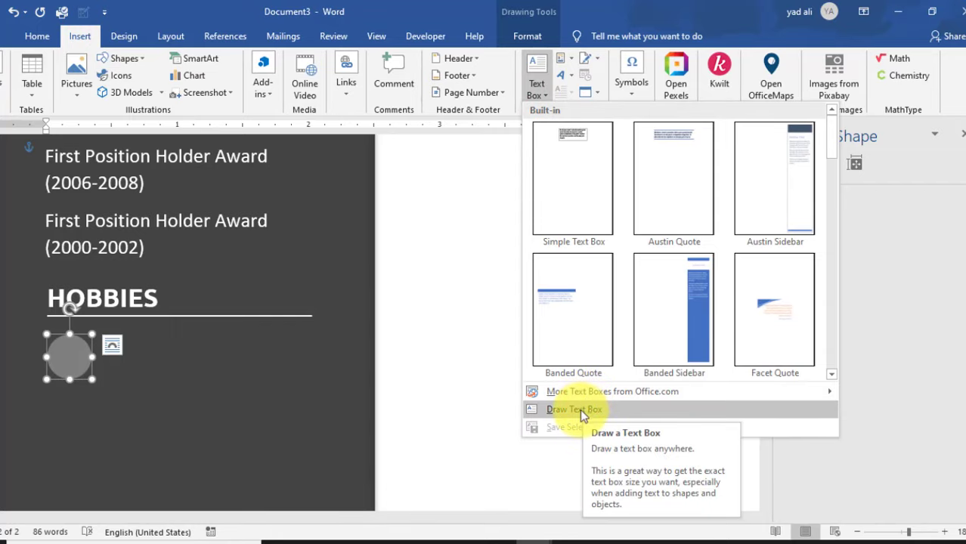
pyautogui.click(581, 411)
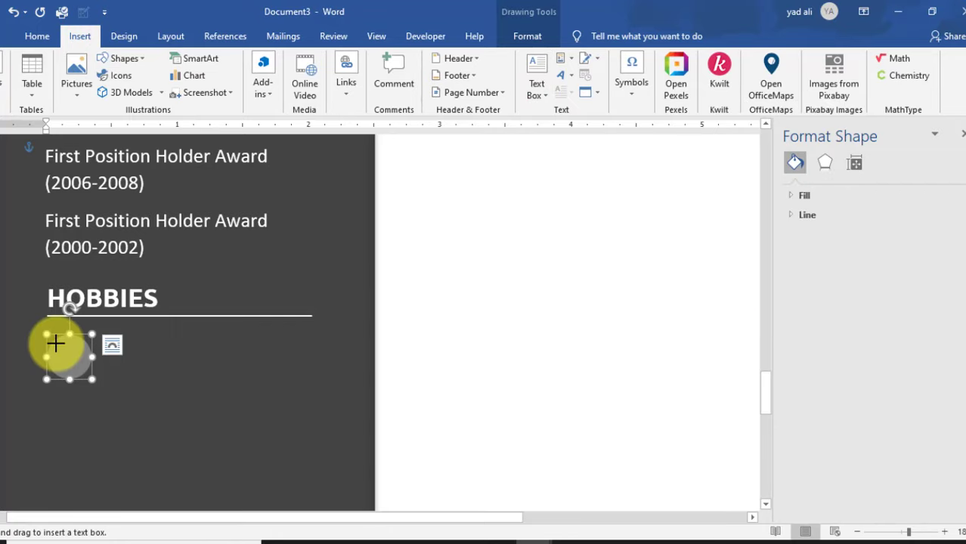
pyautogui.click(55, 345)
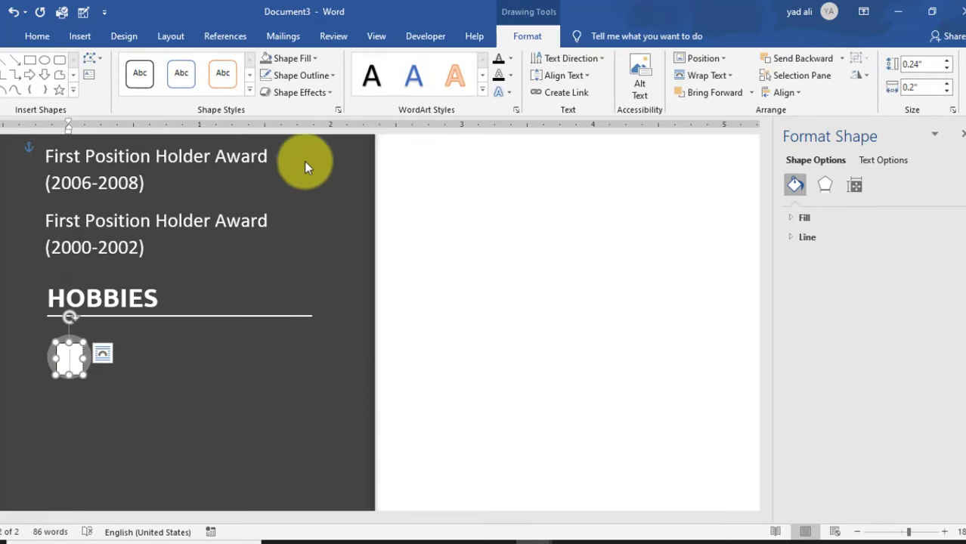
# - Set the text box's right, top and bottom inner margins to 0
pyautogui.click(337, 109)
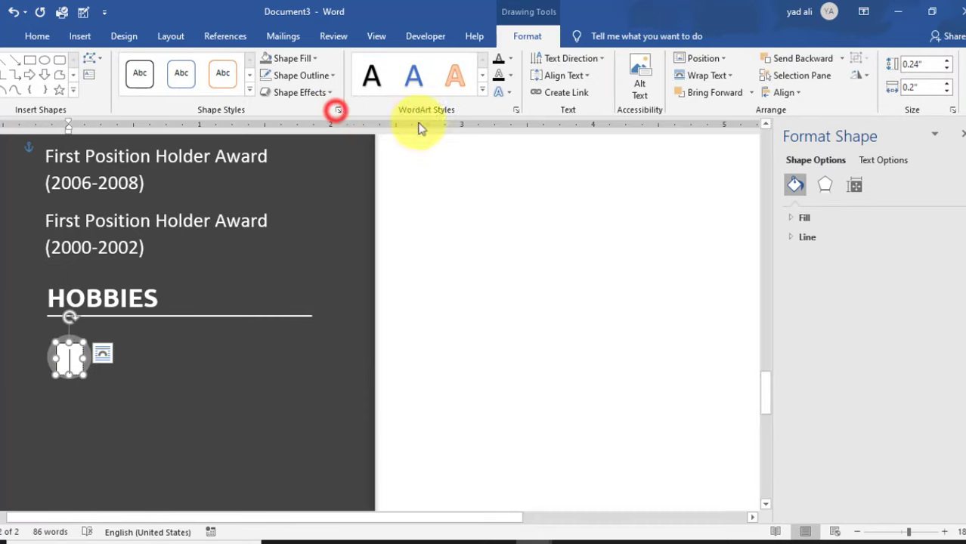
pyautogui.click(862, 187)
pyautogui.click(953, 340)
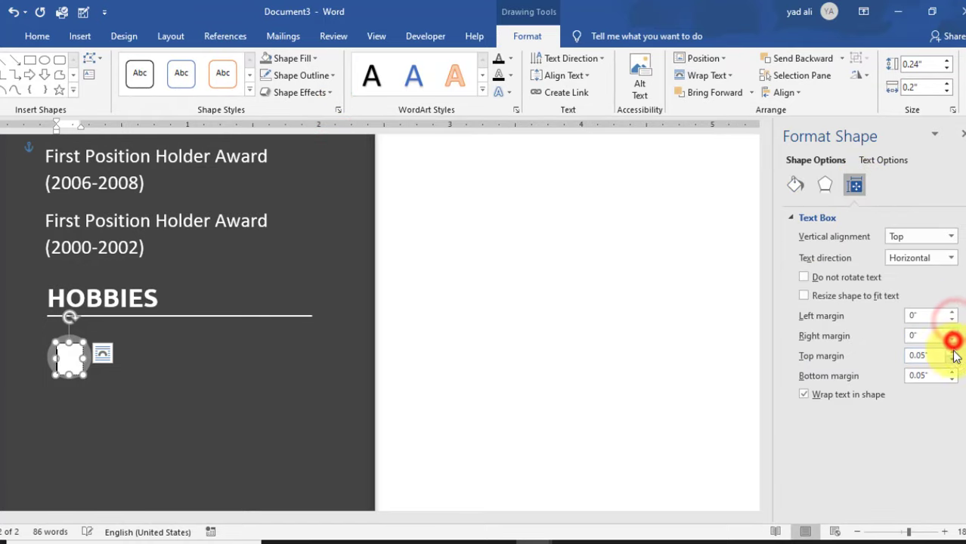
pyautogui.click(953, 359)
pyautogui.click(952, 380)
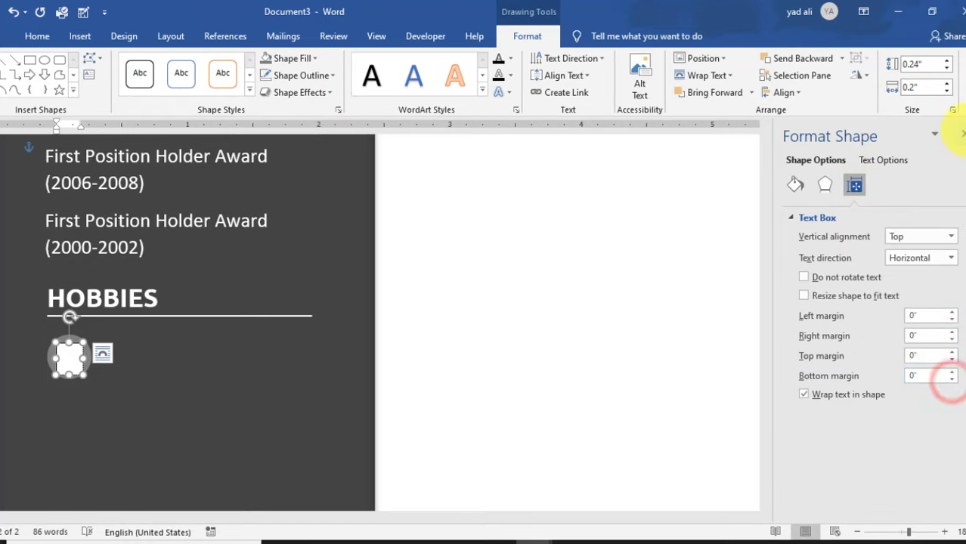
pyautogui.click(959, 132)
# - Give the text box no fill and no outline
pyautogui.click(305, 59)
pyautogui.click(310, 218)
pyautogui.click(318, 76)
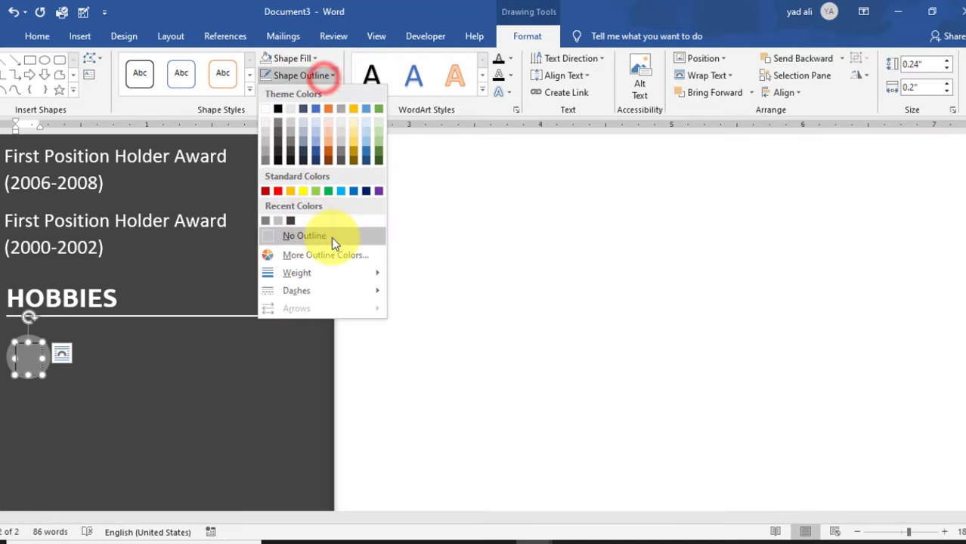
pyautogui.click(331, 238)
pyautogui.click(76, 37)
# - Insert the FontAwesome music-note symbol into the text box
pyautogui.click(632, 93)
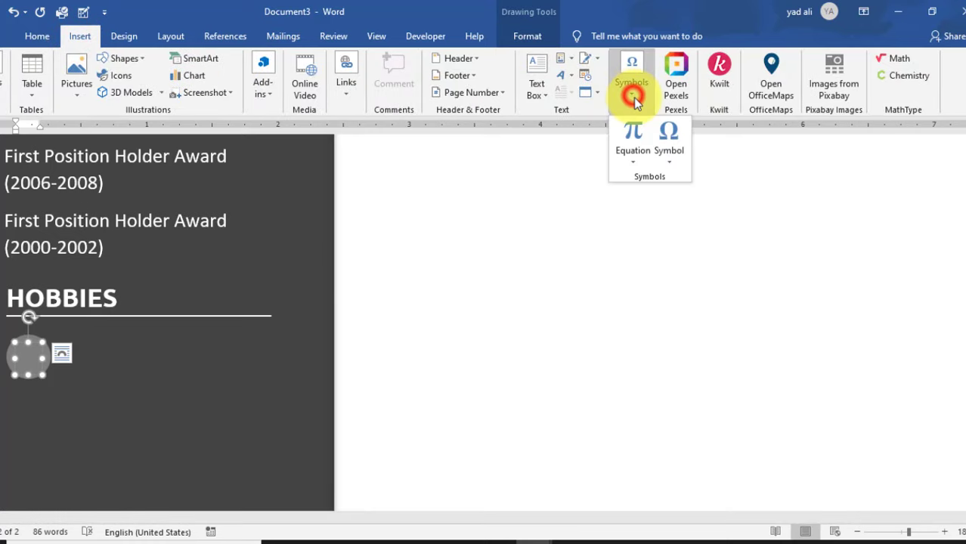
pyautogui.click(669, 157)
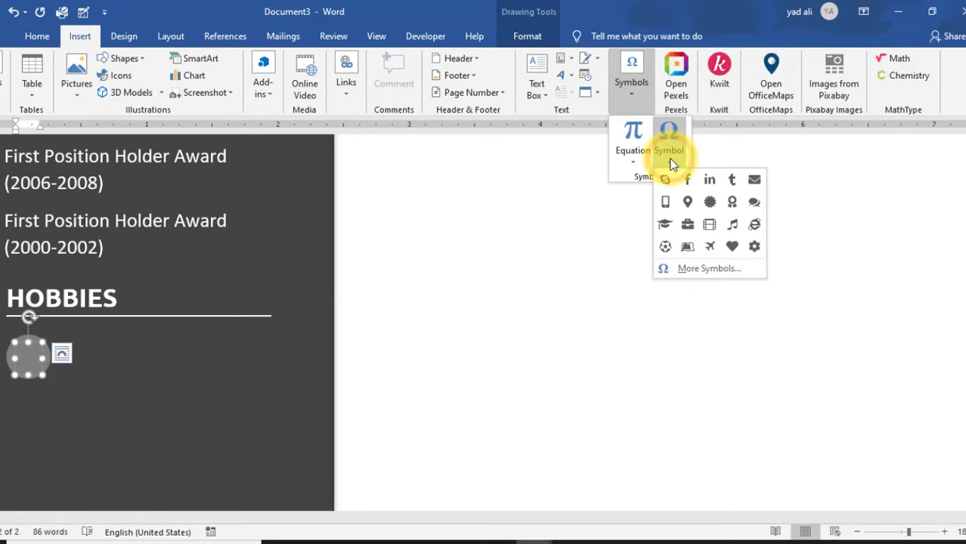
pyautogui.click(699, 268)
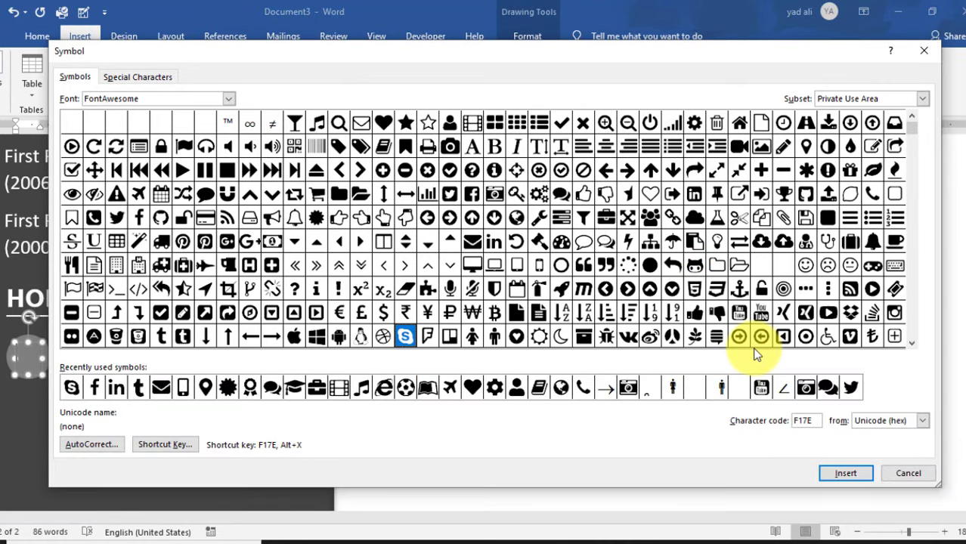
pyautogui.click(363, 387)
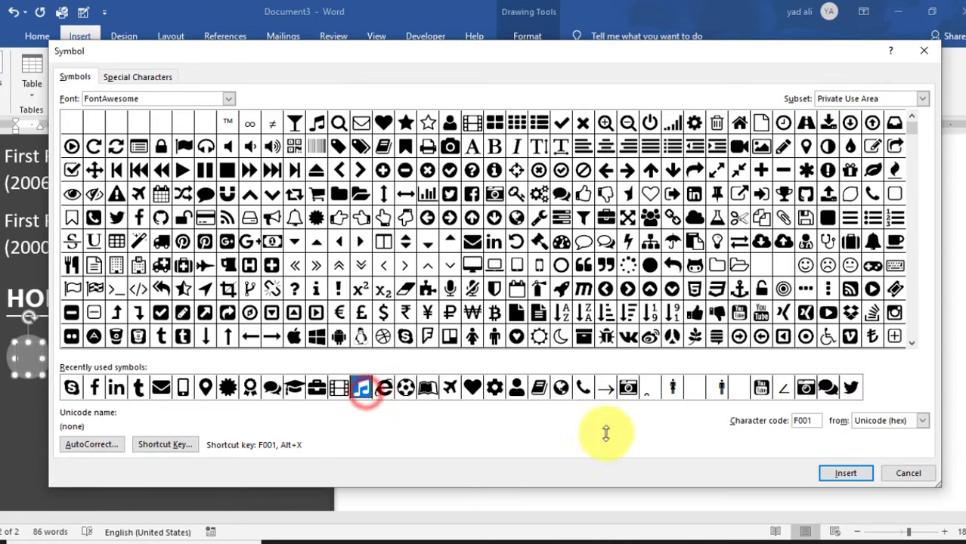
pyautogui.click(869, 476)
pyautogui.click(902, 475)
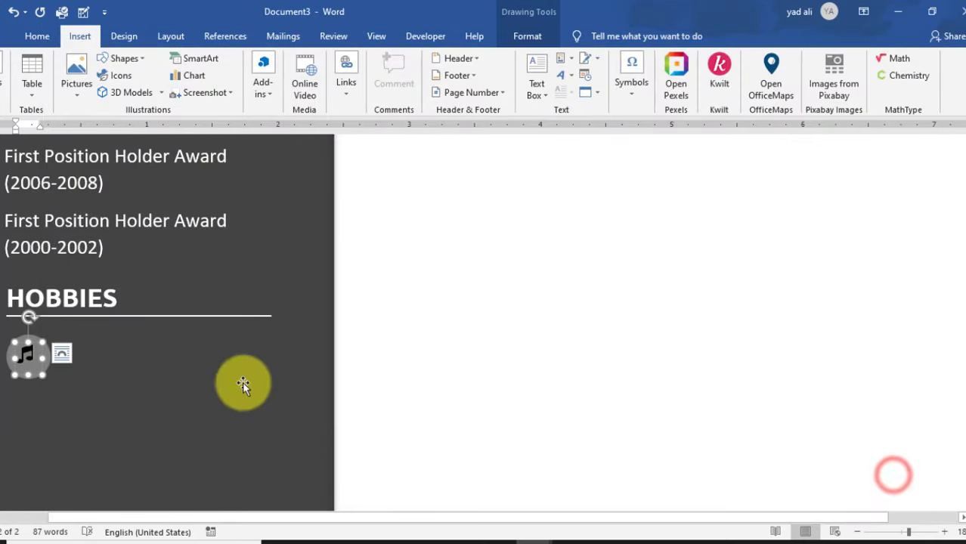
# - Make the music note white and position its text box over the circle
pyautogui.doubleClick(35, 353)
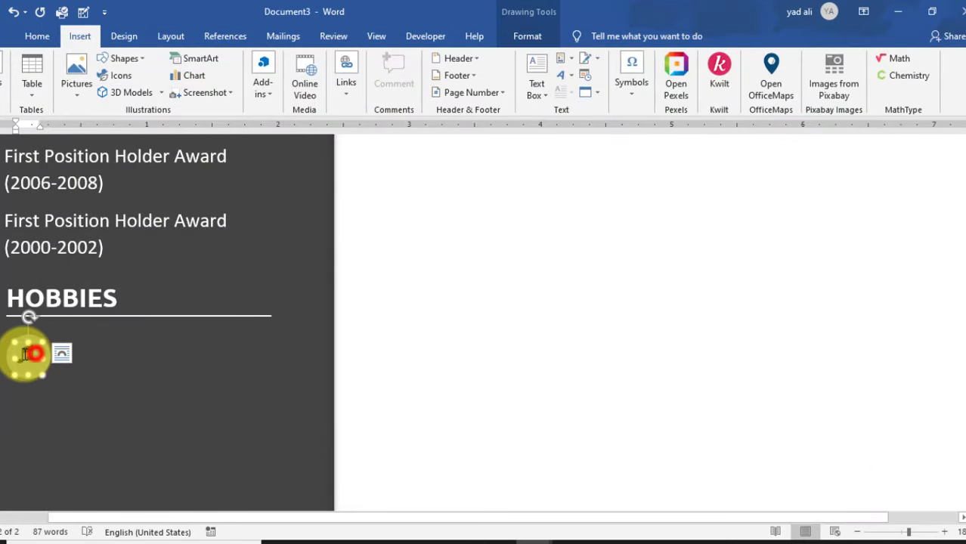
pyautogui.click(37, 36)
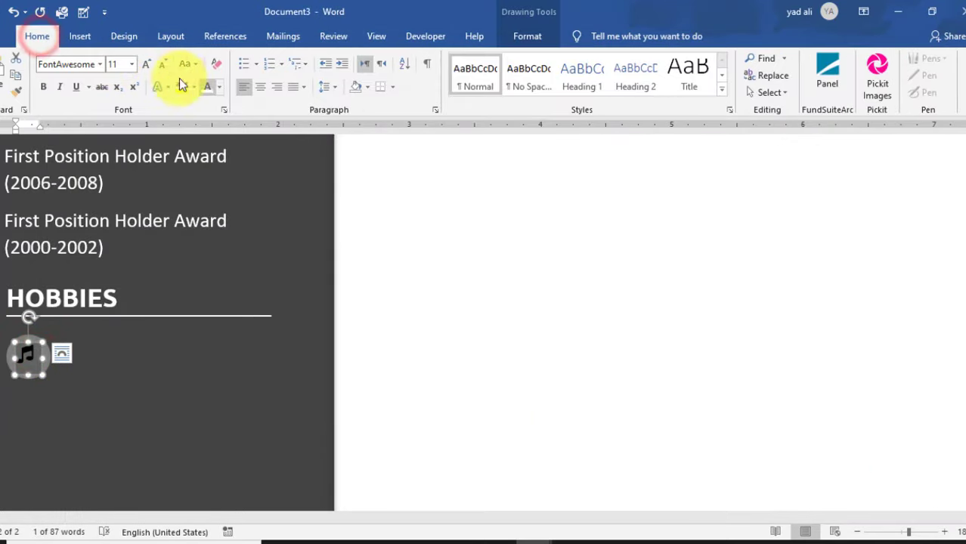
pyautogui.click(209, 86)
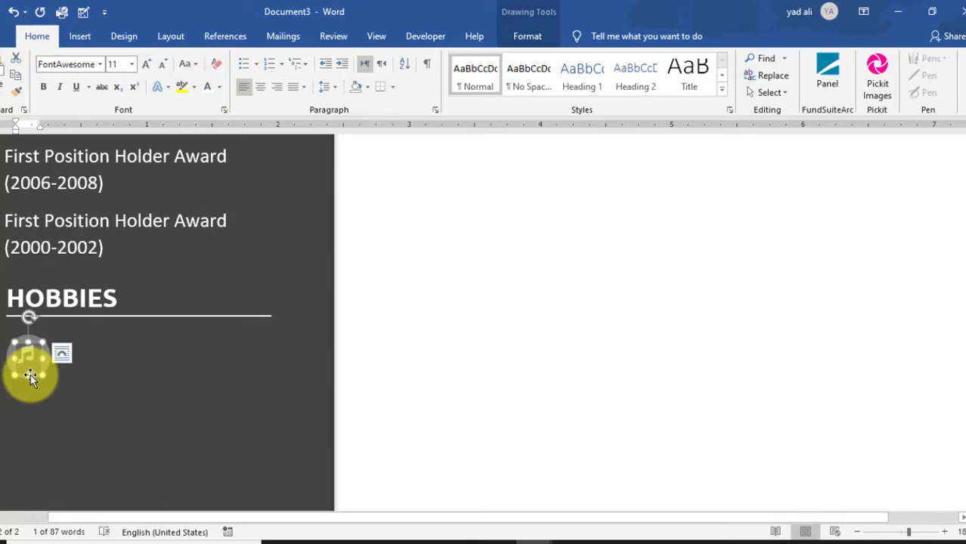
pyautogui.moveTo(30, 373); pyautogui.dragTo(31, 361)
pyautogui.click(36, 345)
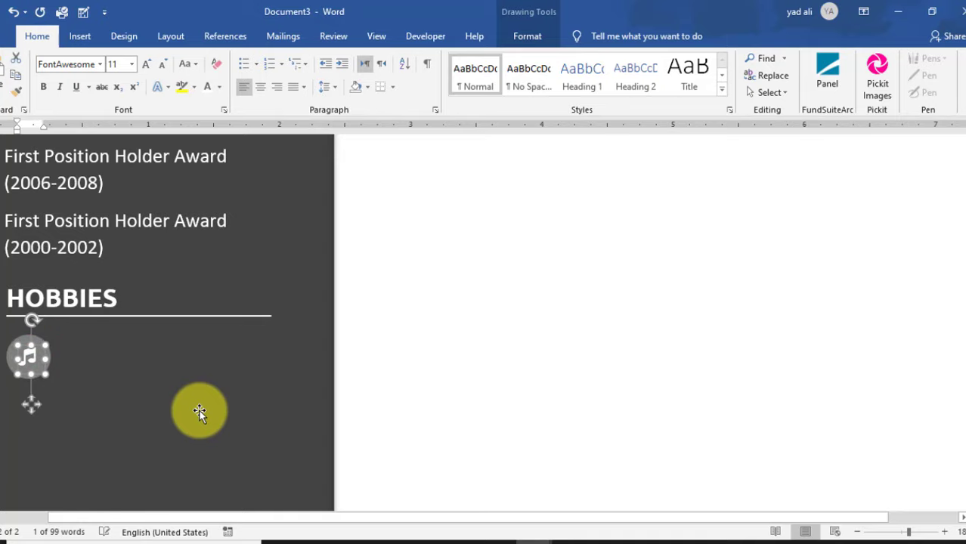
pyautogui.click(161, 392)
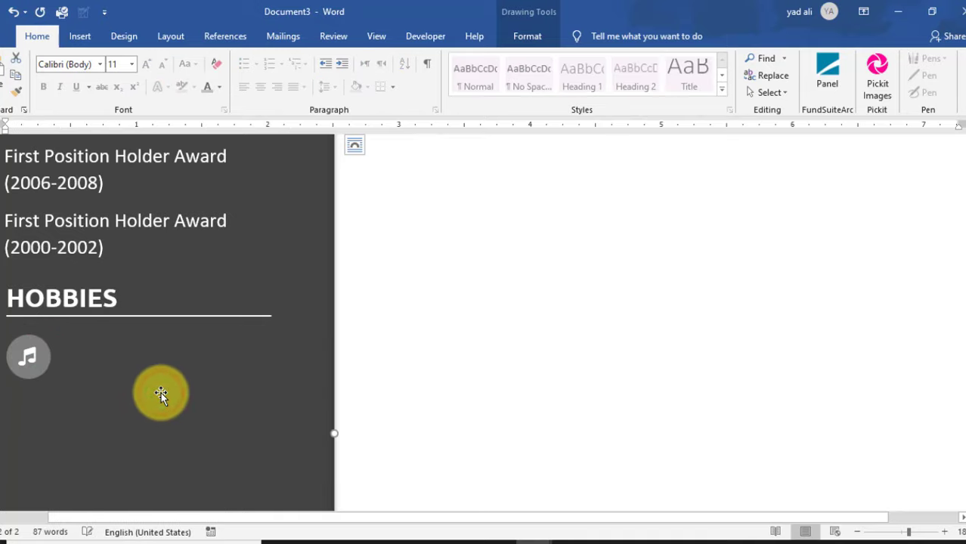
# - Group the music-note text box and grey circle into one object
pyautogui.click(31, 356)
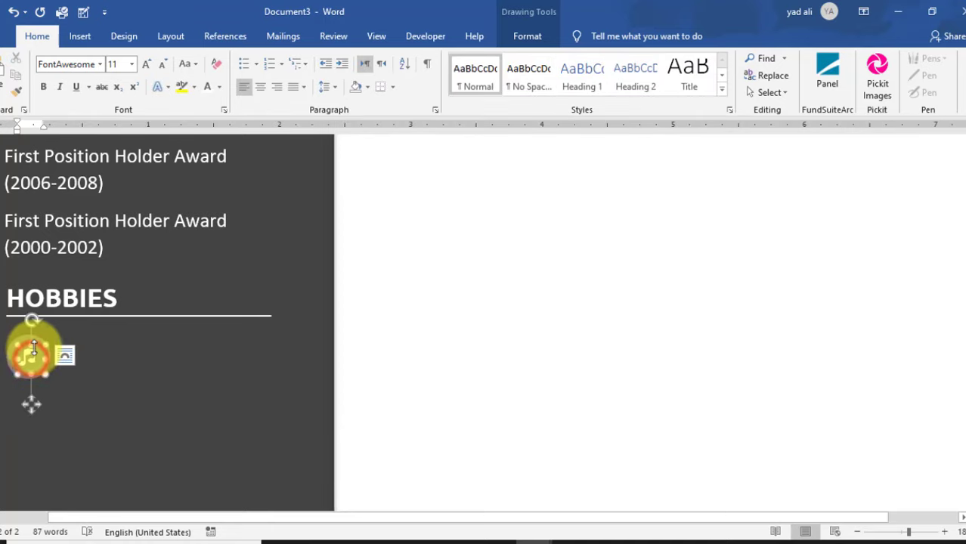
pyautogui.click(38, 342)
pyautogui.click(540, 37)
pyautogui.click(858, 58)
pyautogui.click(862, 81)
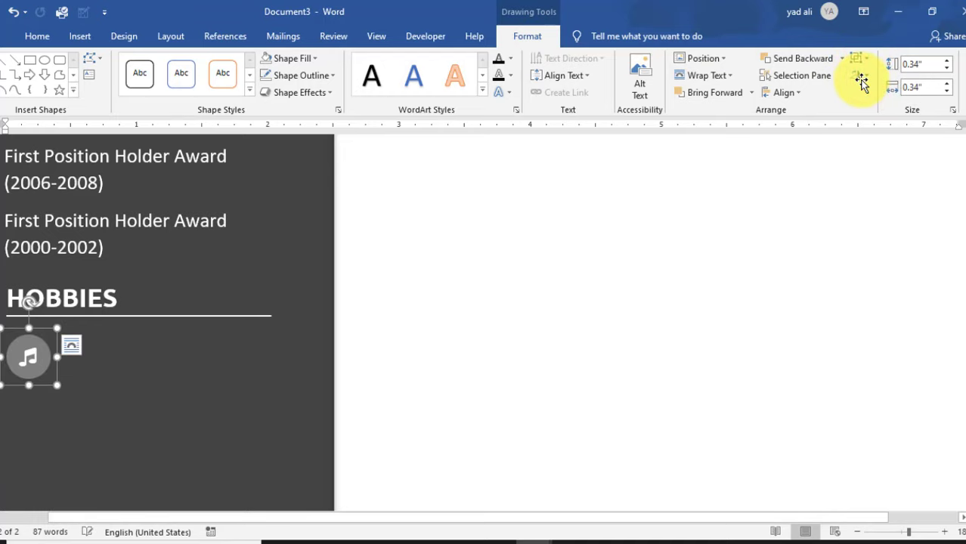
# - Draw a text box beside the music icon with no fill and no outline
pyautogui.click(84, 39)
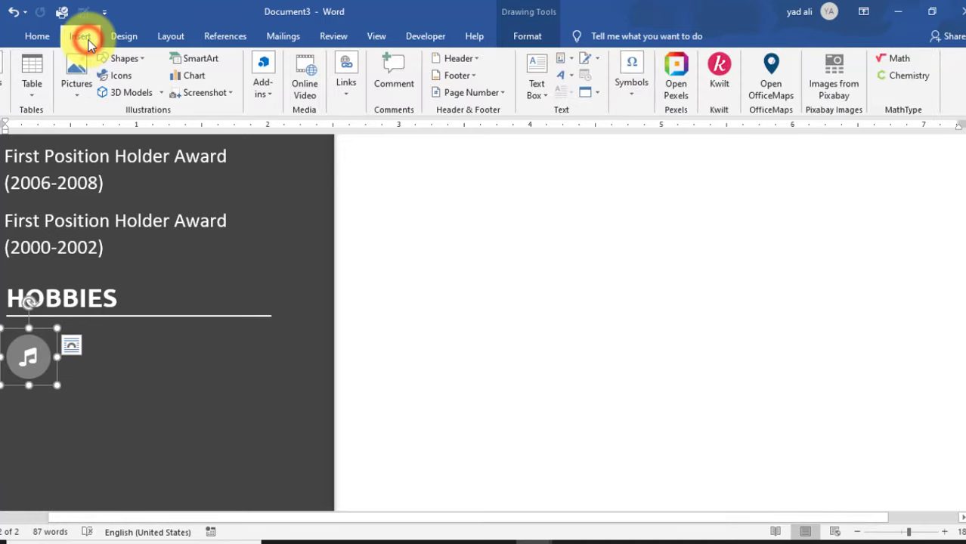
pyautogui.click(535, 89)
pyautogui.click(560, 409)
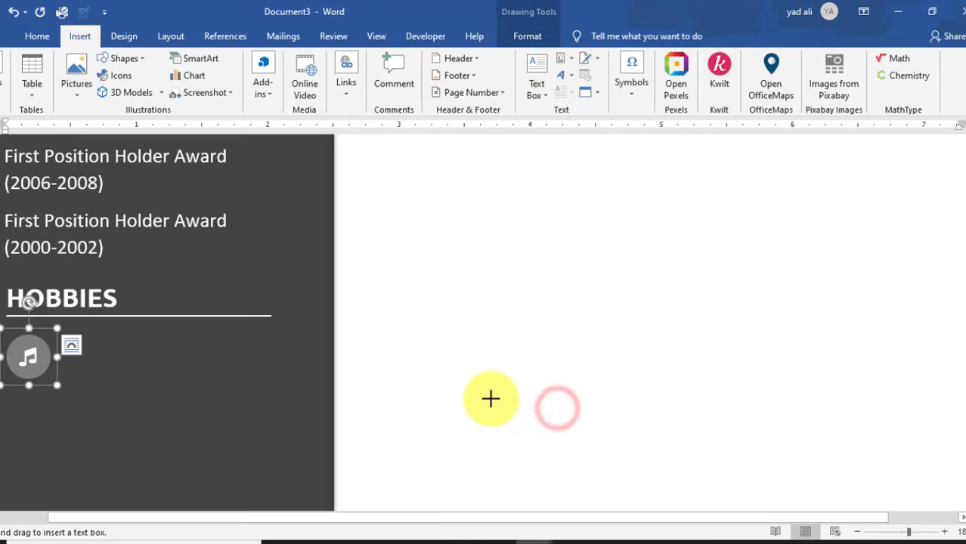
pyautogui.moveTo(92, 345); pyautogui.dragTo(166, 381)
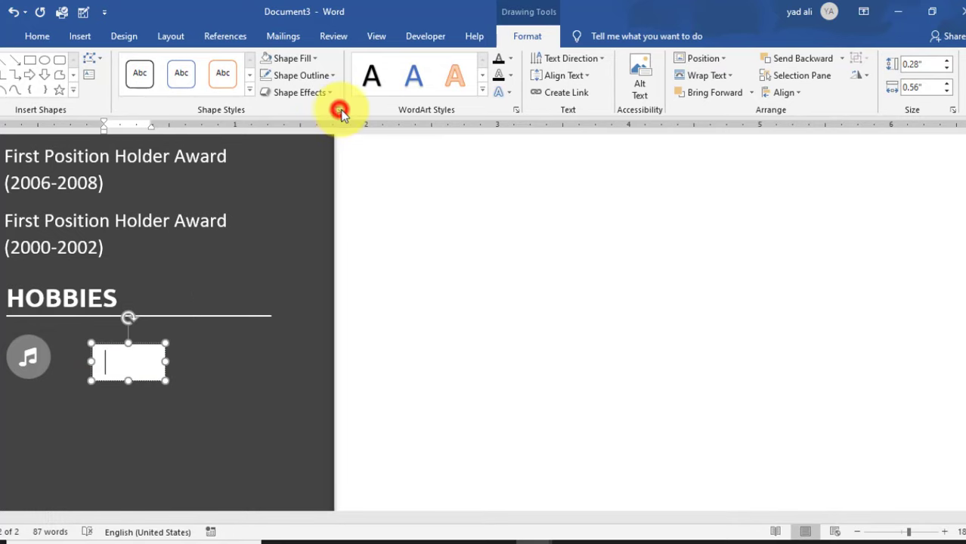
pyautogui.click(338, 111)
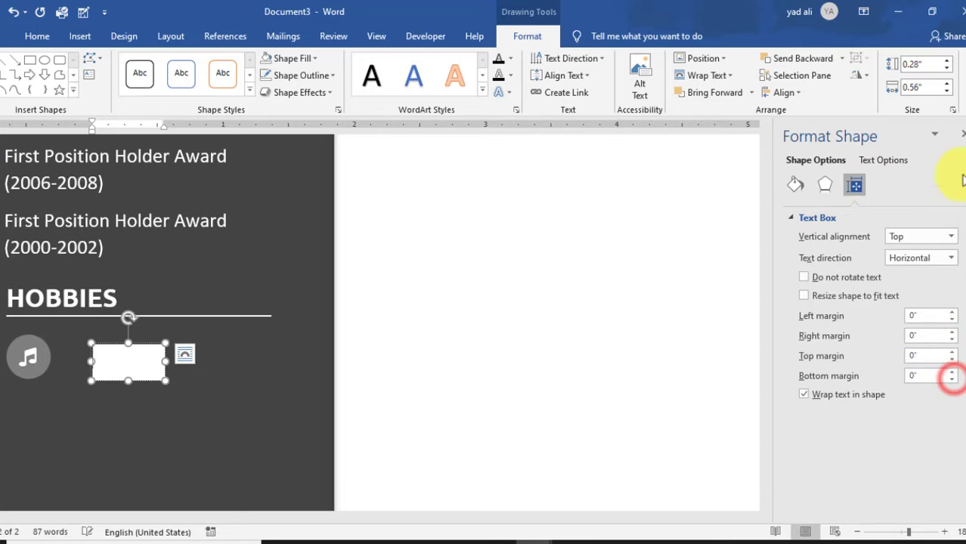
pyautogui.click(963, 134)
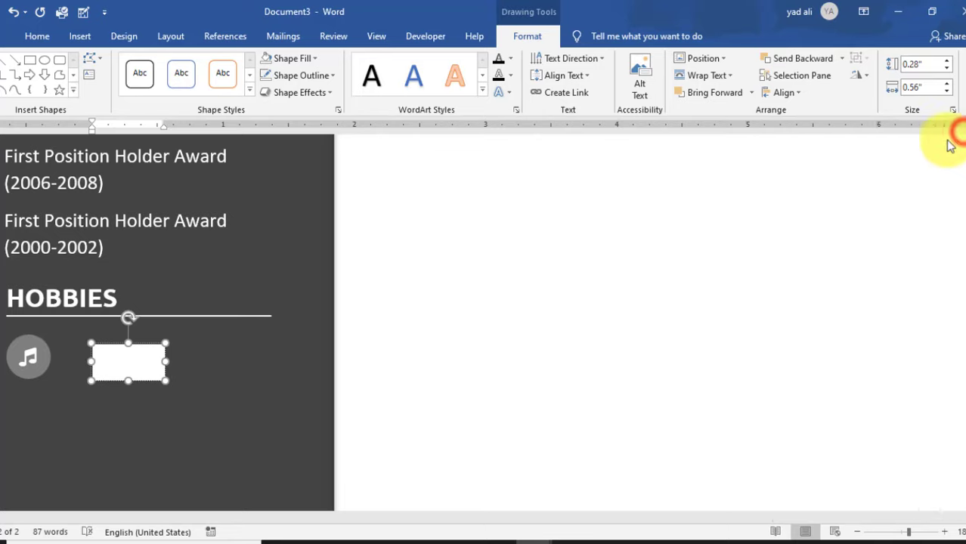
pyautogui.click(315, 60)
pyautogui.click(304, 218)
pyautogui.click(303, 76)
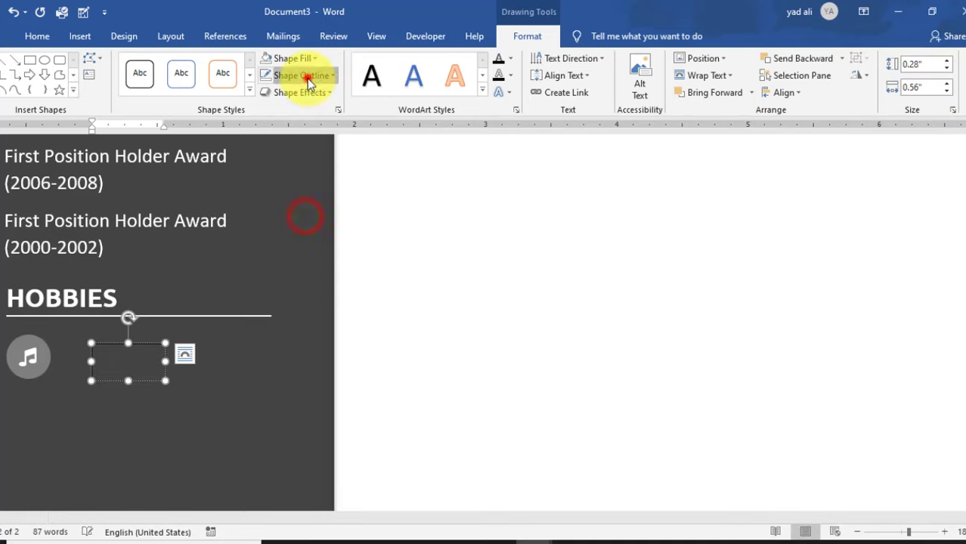
pyautogui.click(318, 236)
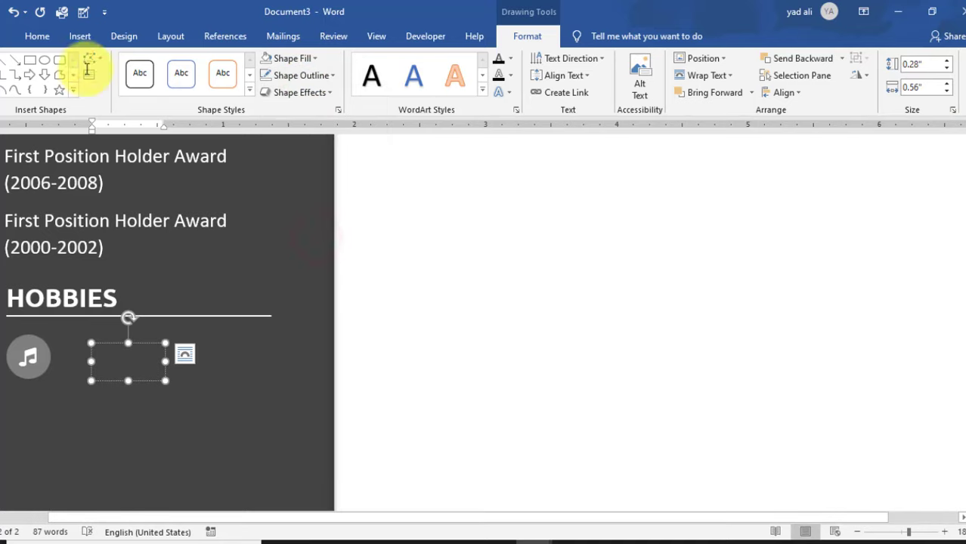
# - Type 'Music' in grey font and move the label closer to the icon
pyautogui.click(36, 38)
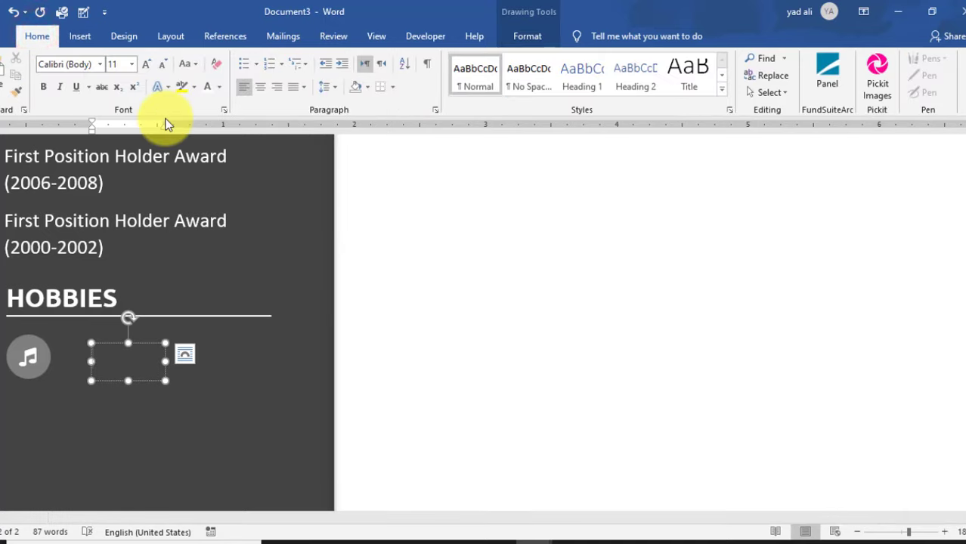
pyautogui.click(219, 86)
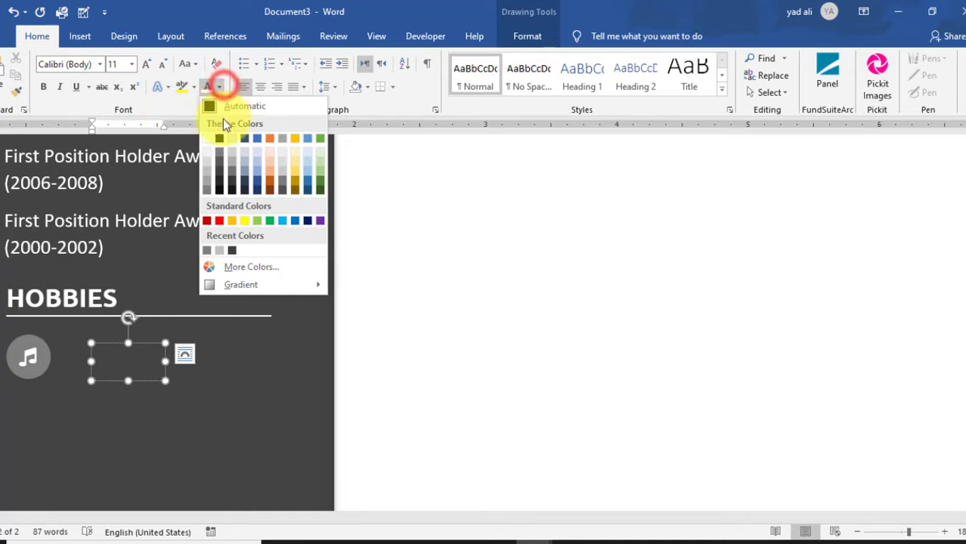
pyautogui.click(220, 251)
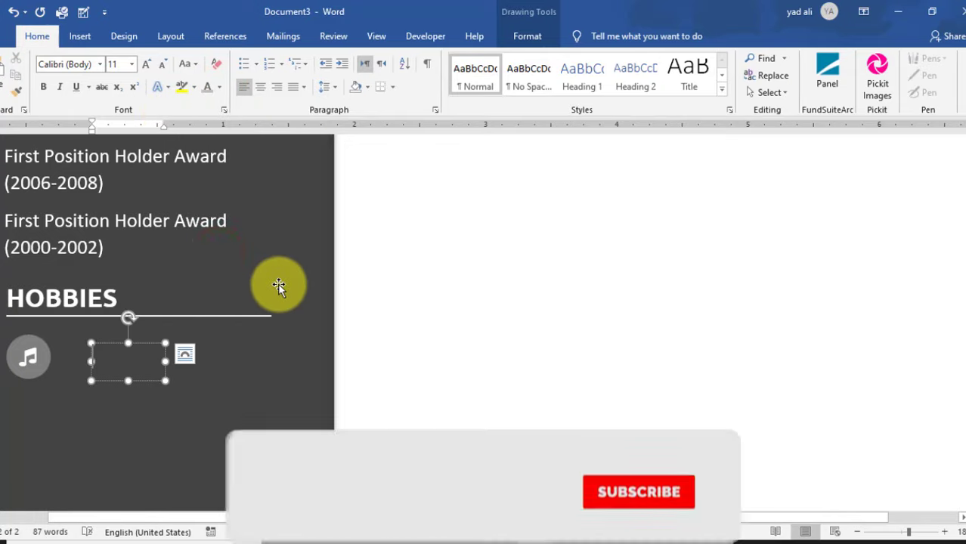
pyautogui.write('Music')
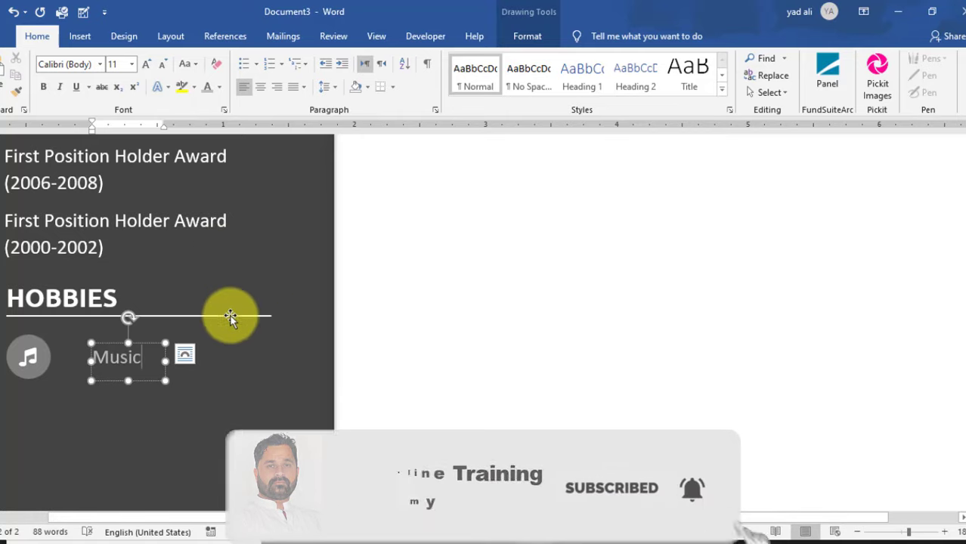
pyautogui.click(127, 374)
pyautogui.moveTo(142, 346); pyautogui.dragTo(121, 345)
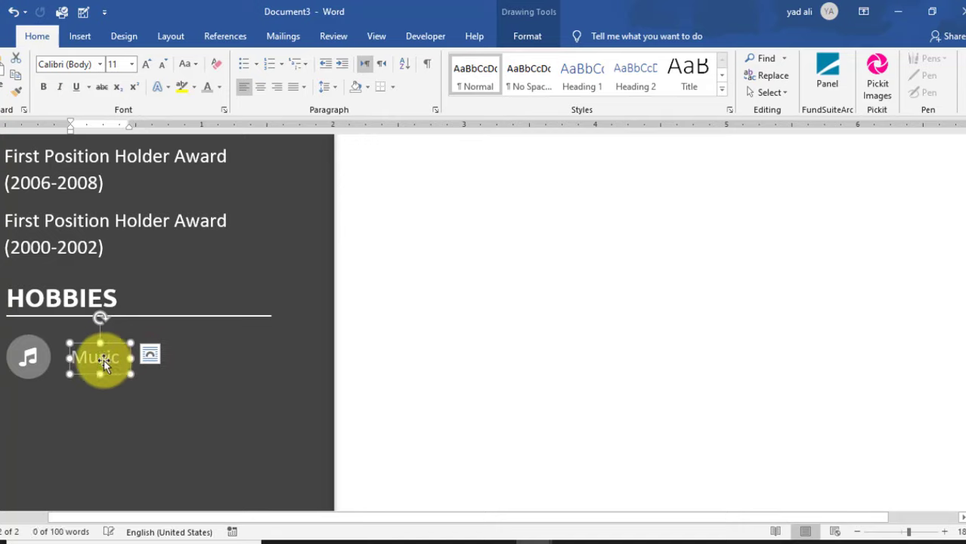
# - Copy the music icon and Music label to the right and start retyping the copy's label
pyautogui.keyDown('ctrl'); pyautogui.click(47, 359); pyautogui.keyUp('ctrl')
pyautogui.moveTo(47, 359); pyautogui.dragTo(180, 370)
pyautogui.click(243, 358)
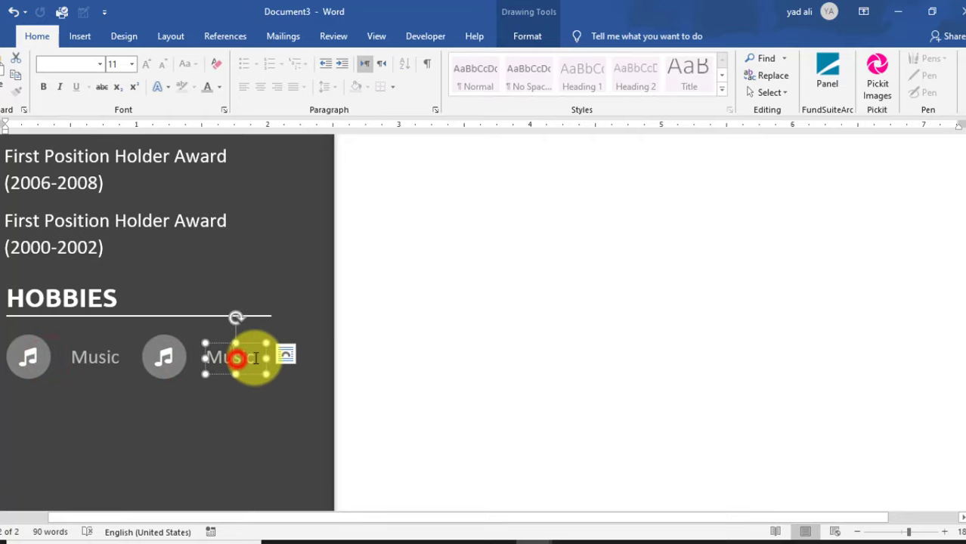
pyautogui.press('BackSpace')
pyautogui.press('BackSpace')
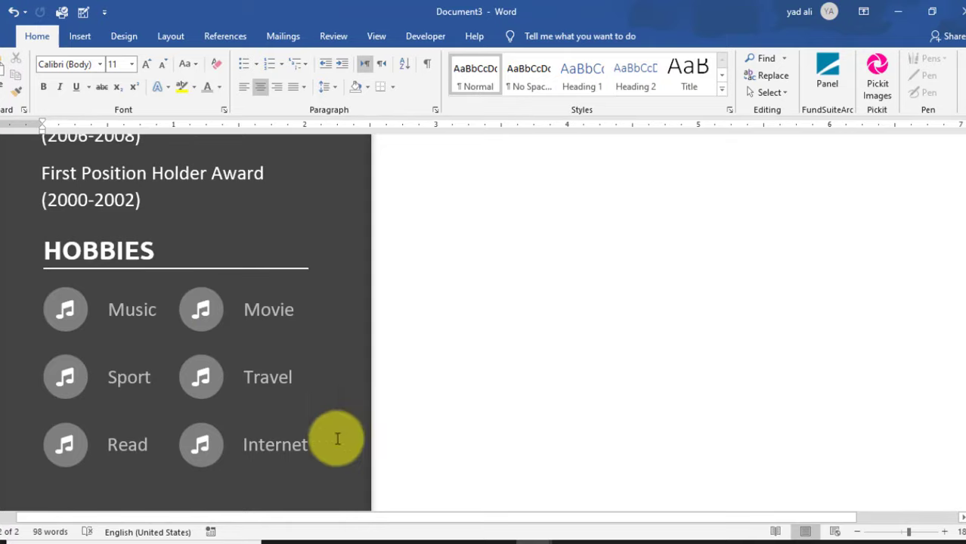
pyautogui.scroll(-5, 253, 429)
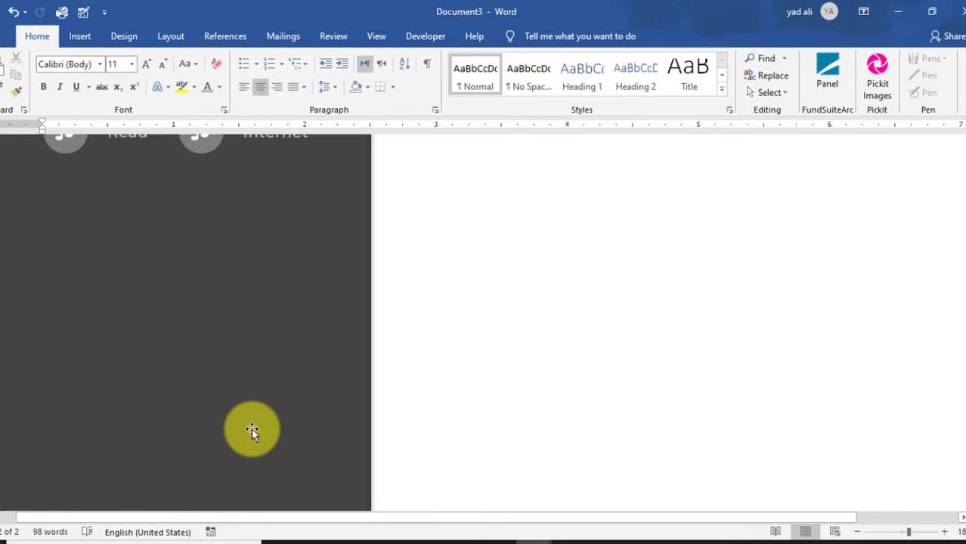
pyautogui.scroll(5, 252, 431)
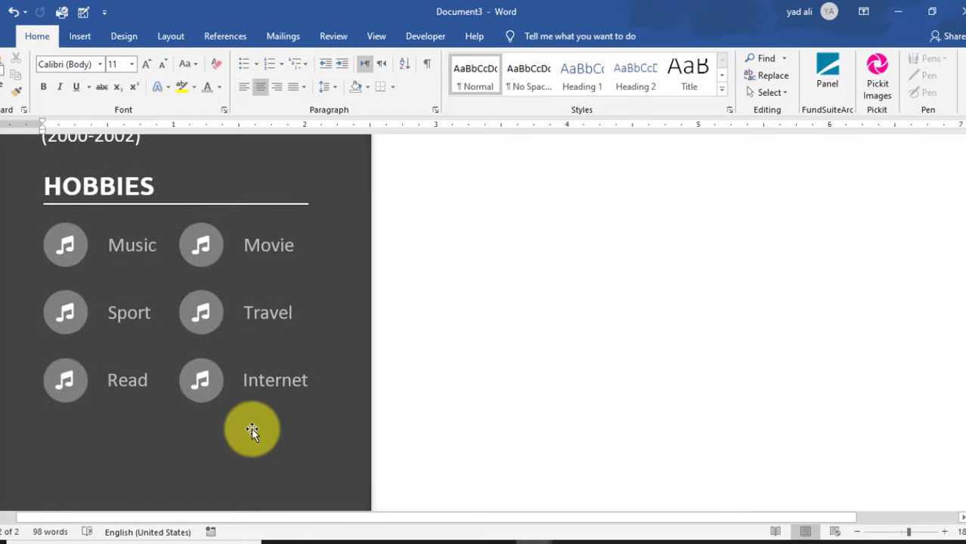
# - Copy the HOBBIES heading below the Read/Internet row and retype it as LANGUAGES
pyautogui.click(183, 249)
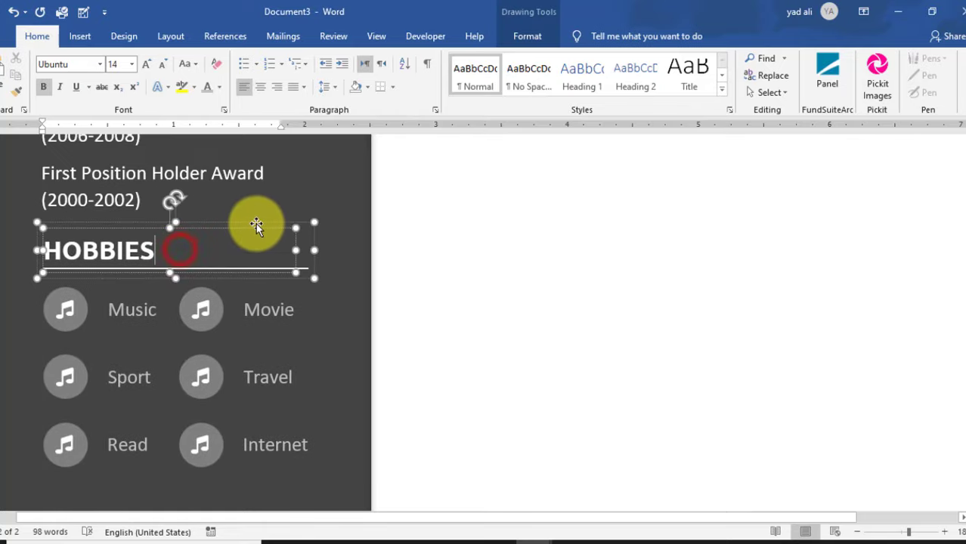
pyautogui.click(258, 225)
pyautogui.moveTo(281, 277); pyautogui.dragTo(295, 482)
pyautogui.scroll(-3, 279, 418)
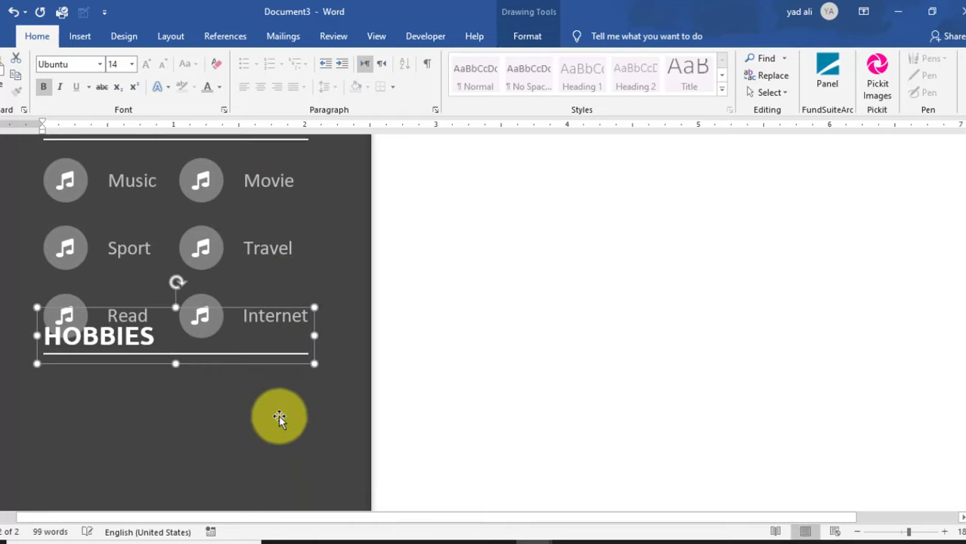
pyautogui.moveTo(267, 367); pyautogui.dragTo(270, 416)
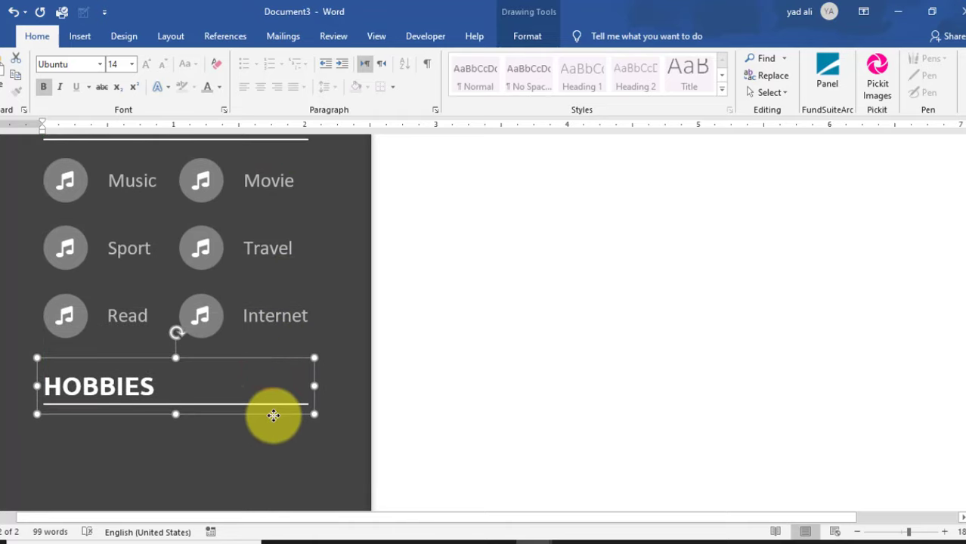
pyautogui.click(158, 388)
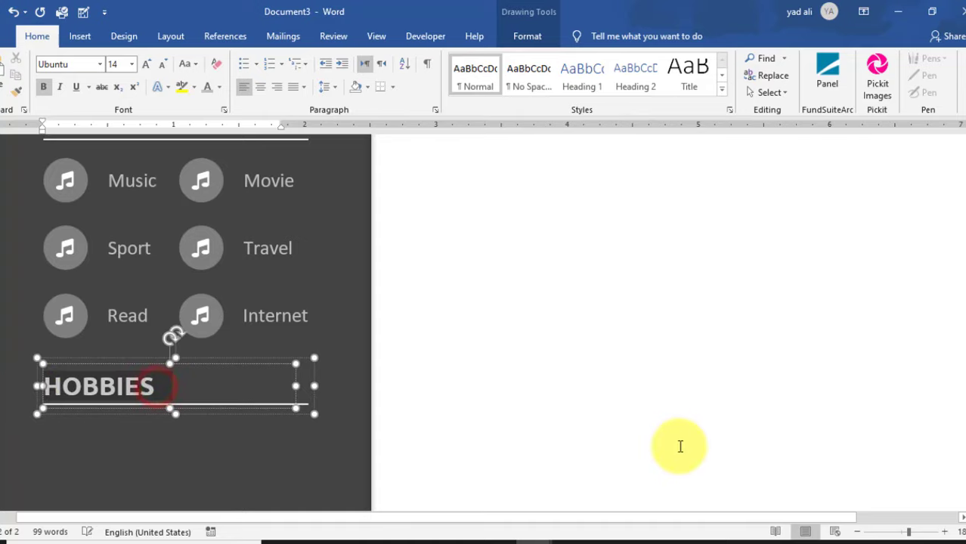
pyautogui.write('LANGUAGES')
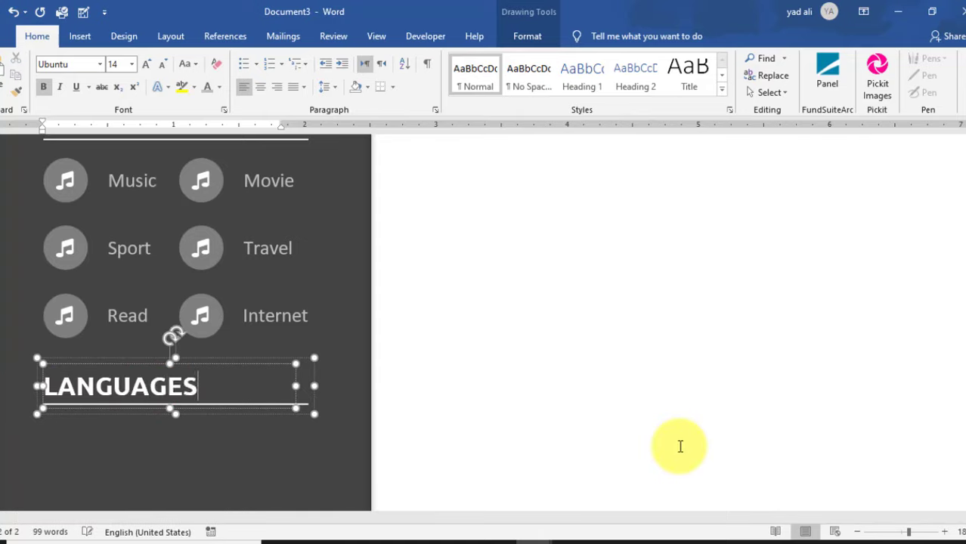
pyautogui.scroll(-3, 444, 399)
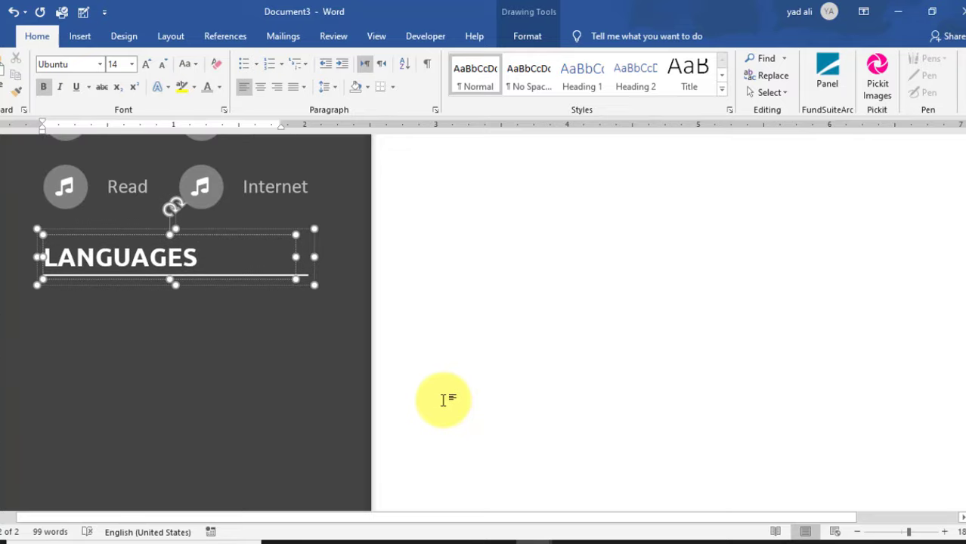
# - Select the Wordpress and Drupal skill bar group to copy it
pyautogui.click(347, 405)
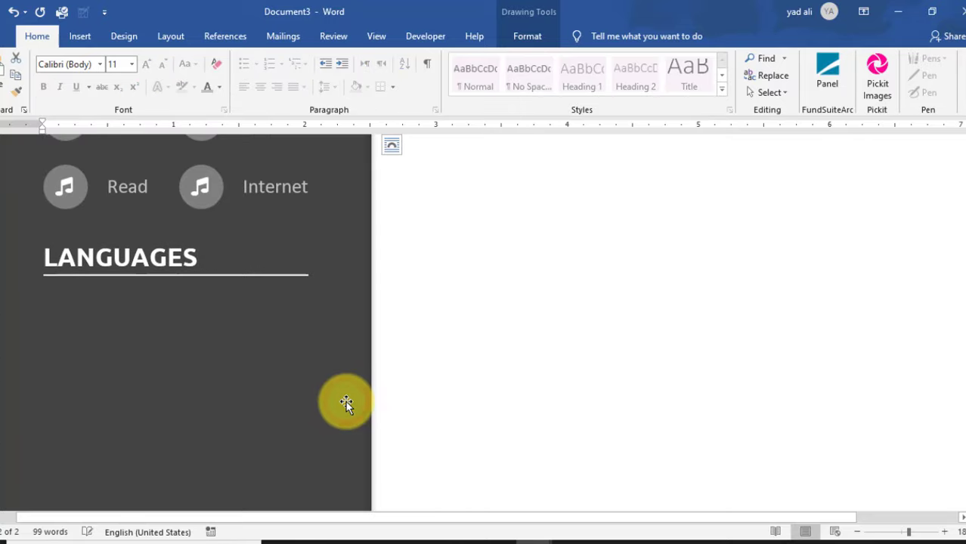
pyautogui.scroll(10, 235, 310)
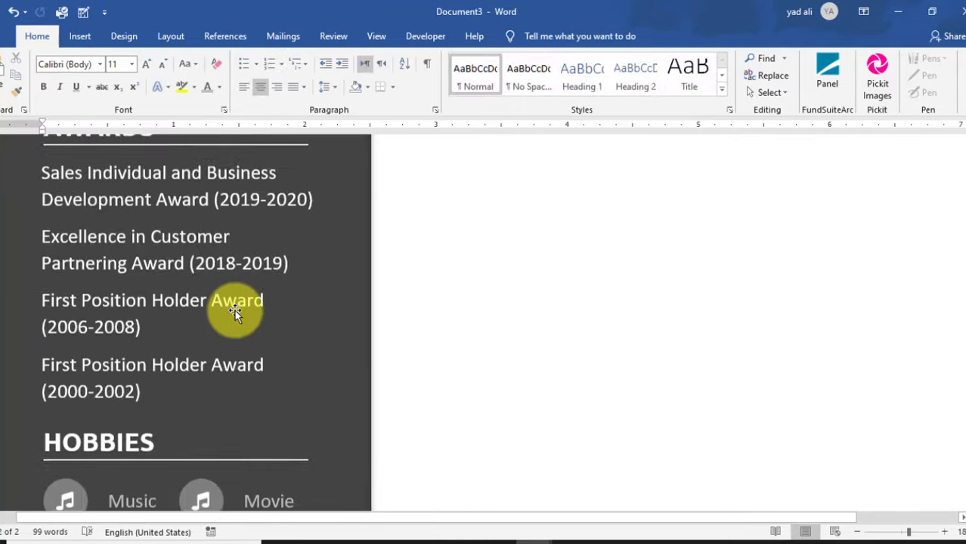
pyautogui.scroll(5, 236, 311)
pyautogui.scroll(-4, 234, 313)
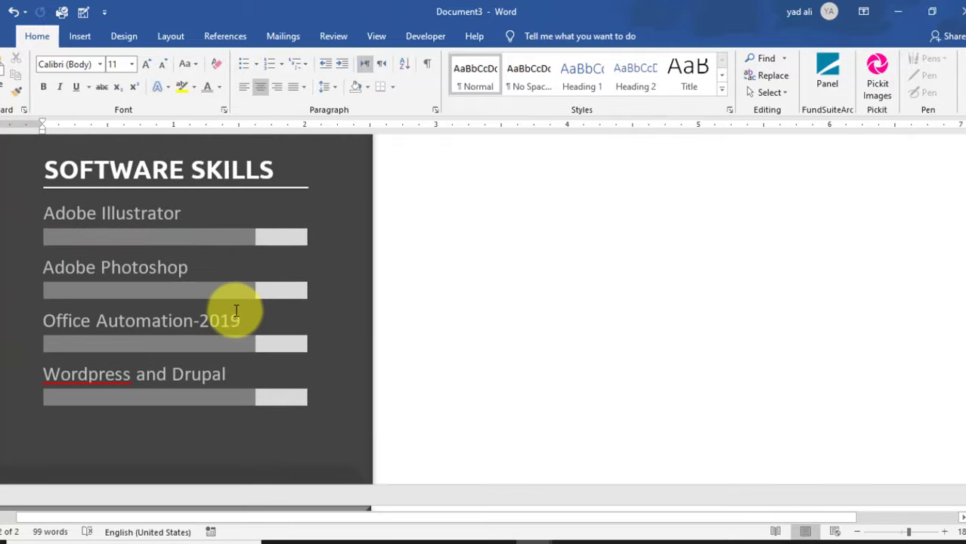
pyautogui.click(147, 350)
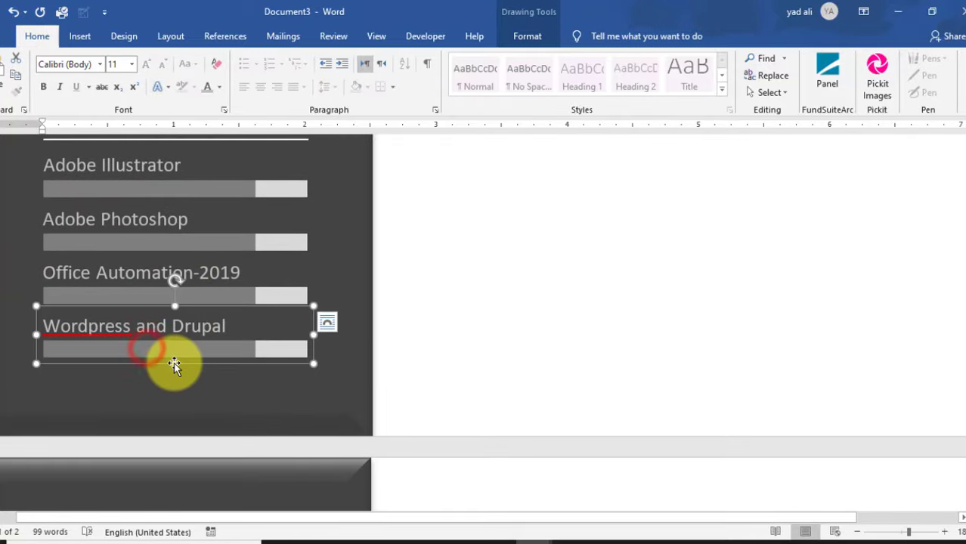
pyautogui.scroll(-6, 174, 366)
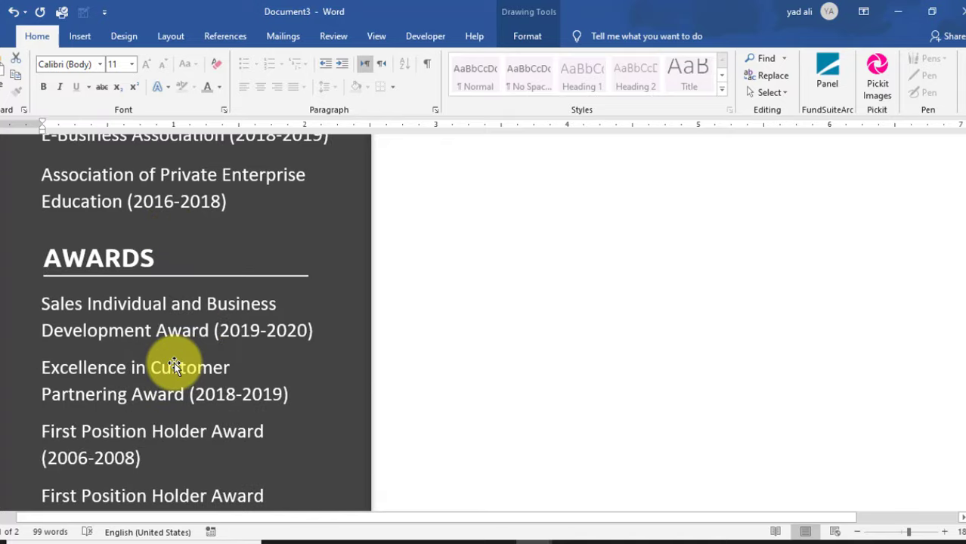
pyautogui.scroll(-5, 174, 366)
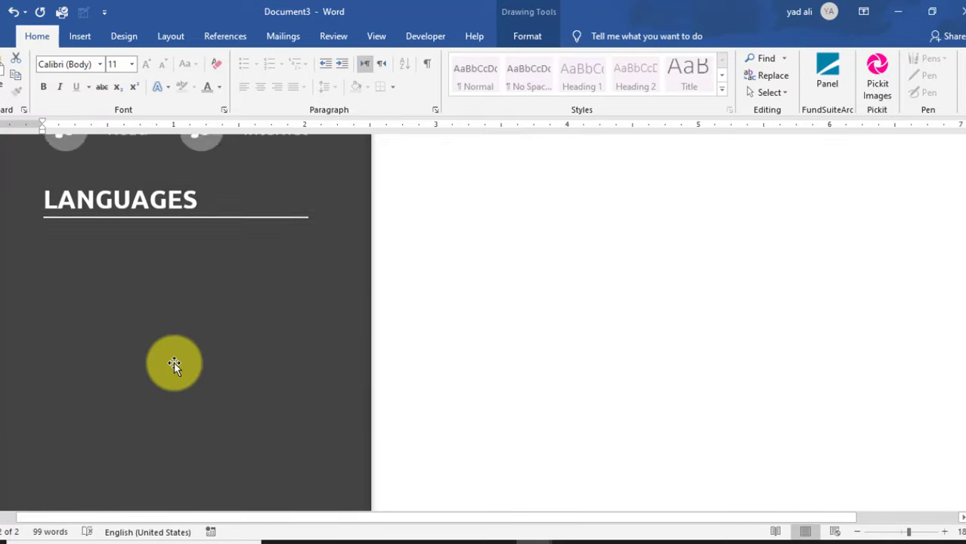
pyautogui.click(542, 327)
pyautogui.scroll(5, 507, 371)
pyautogui.scroll(-2, 500, 379)
pyautogui.scroll(4, 501, 378)
# - Paste the skill bar copy and move it just below the LANGUAGES heading
pyautogui.click(500, 378)
pyautogui.hotkey('ctrl', 'v')
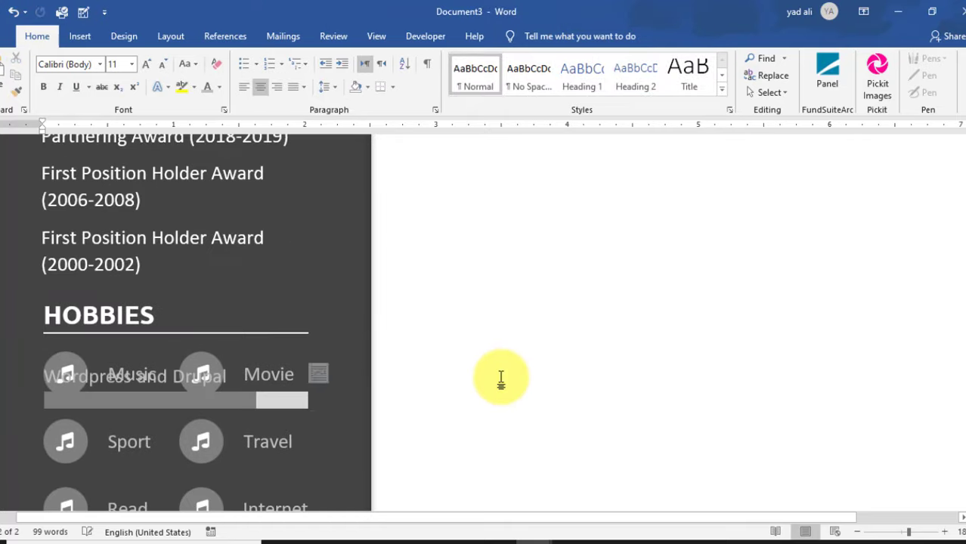
pyautogui.scroll(-3, 501, 379)
pyautogui.moveTo(210, 277); pyautogui.dragTo(205, 470)
pyautogui.scroll(-4, 205, 447)
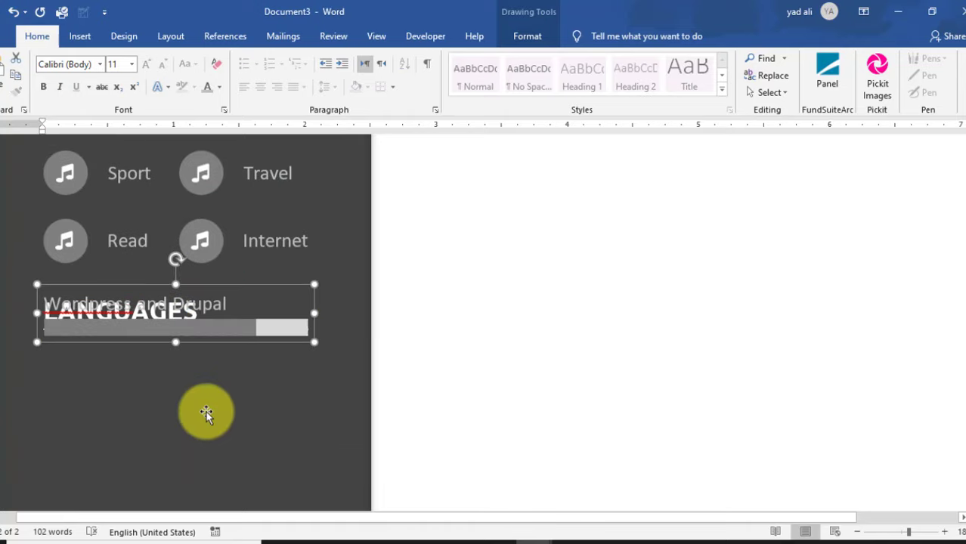
pyautogui.click(209, 277)
pyautogui.moveTo(209, 315); pyautogui.dragTo(43, 301)
pyautogui.click(213, 298)
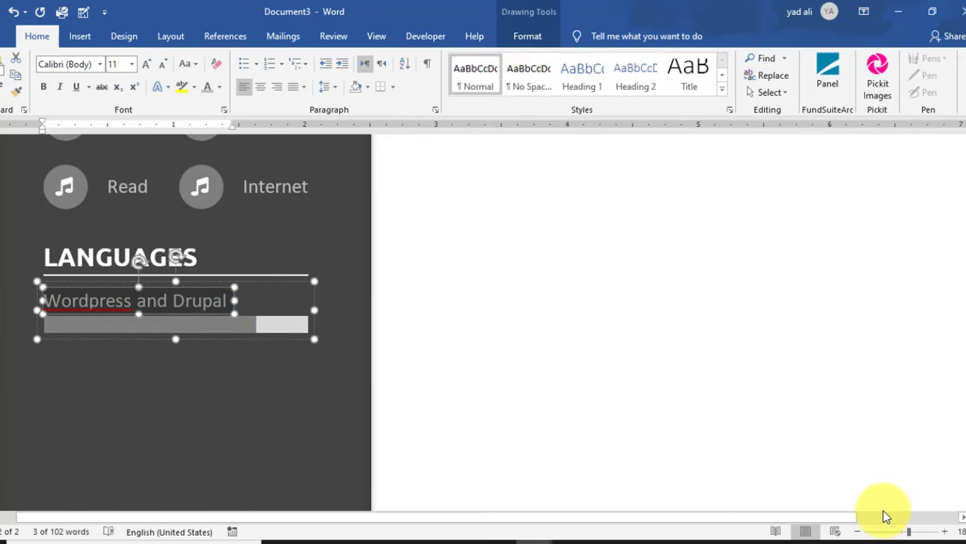
# - Label the copied bar ENGLISH and duplicate it into three more bars below
pyautogui.write('ENGLISH')
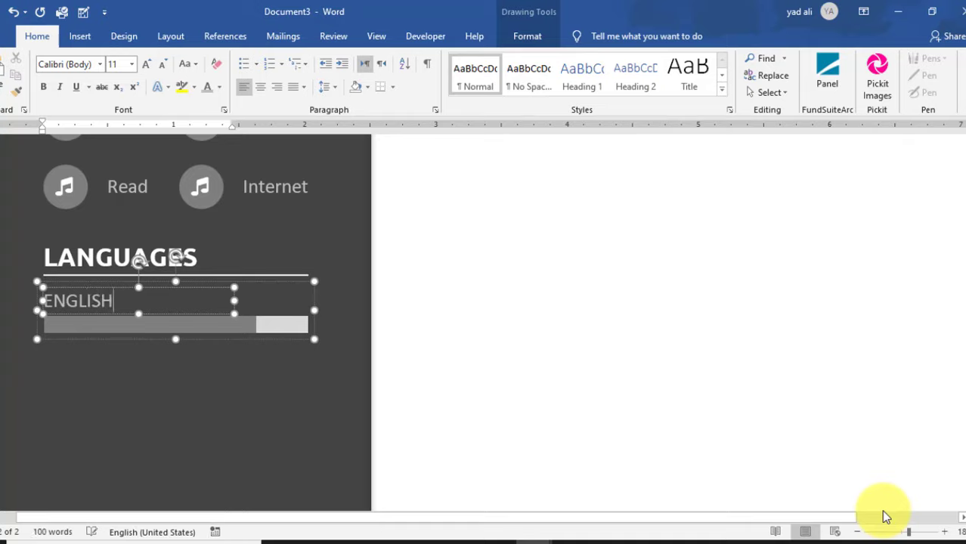
pyautogui.click(300, 340)
pyautogui.moveTo(300, 339); pyautogui.dragTo(302, 399)
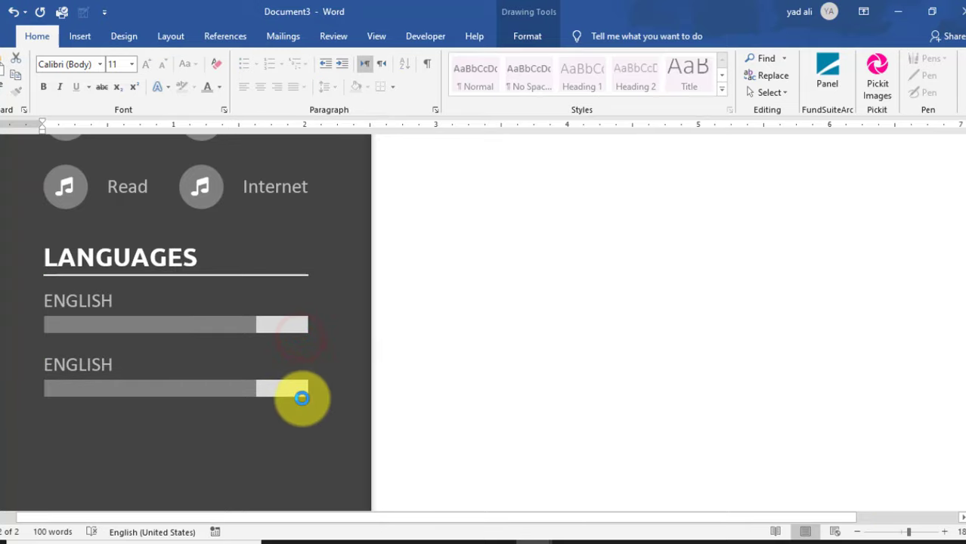
pyautogui.scroll(-2, 302, 397)
pyautogui.moveTo(283, 336); pyautogui.dragTo(283, 395)
pyautogui.scroll(-3, 283, 395)
pyautogui.scroll(2, 282, 276)
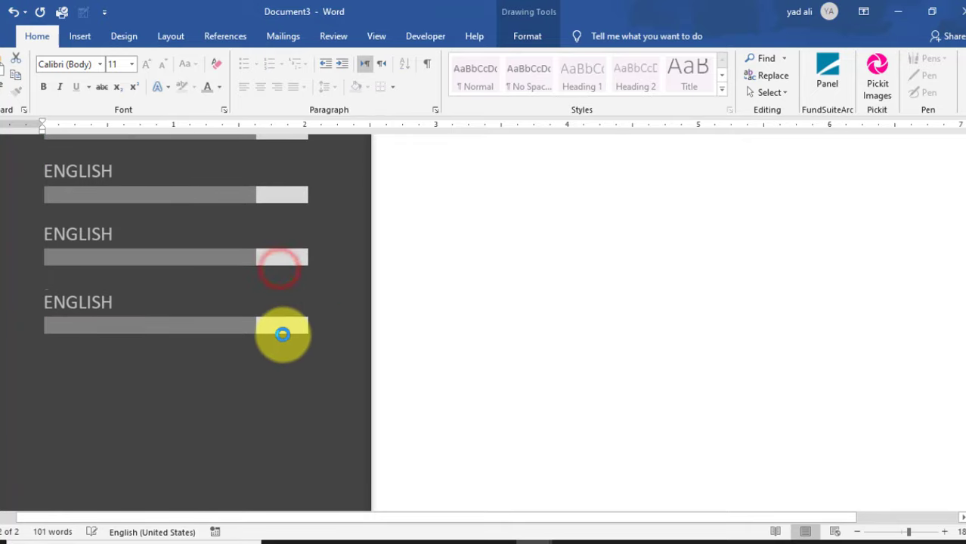
pyautogui.moveTo(282, 334); pyautogui.dragTo(282, 399)
# - Rename the second and third bar labels to FRENCH and SPANISH
pyautogui.click(100, 234)
pyautogui.doubleClick(101, 234)
pyautogui.write('FRENCH')
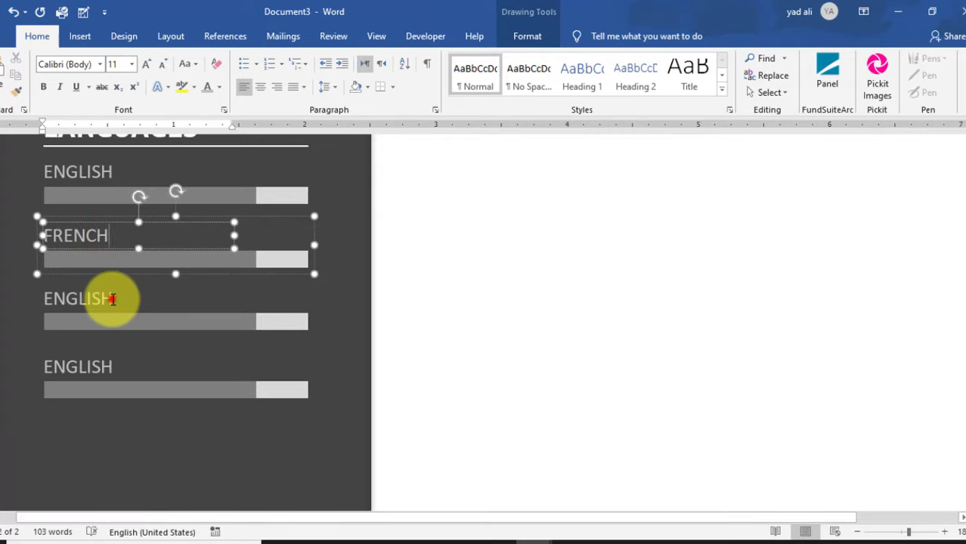
pyautogui.doubleClick(111, 298)
pyautogui.write('SA')
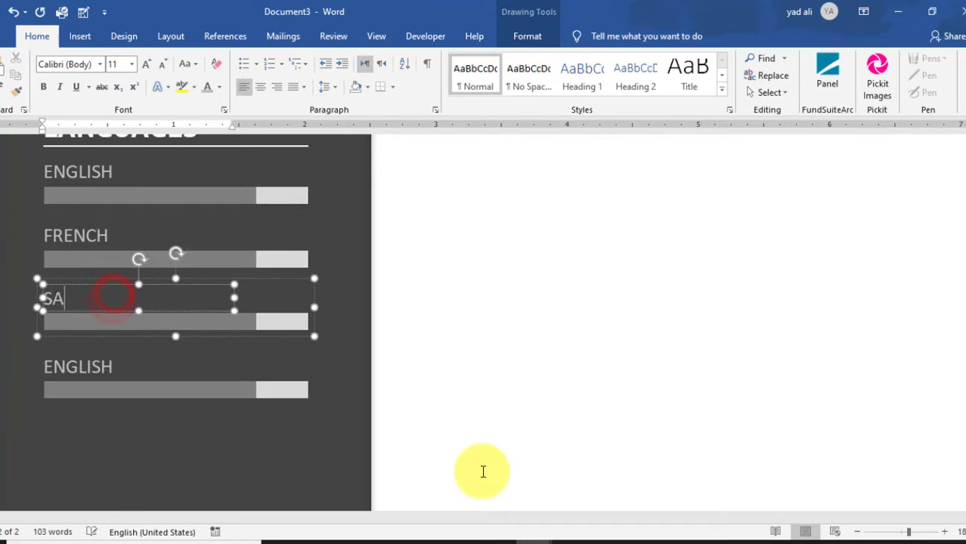
pyautogui.doubleClick(84, 367)
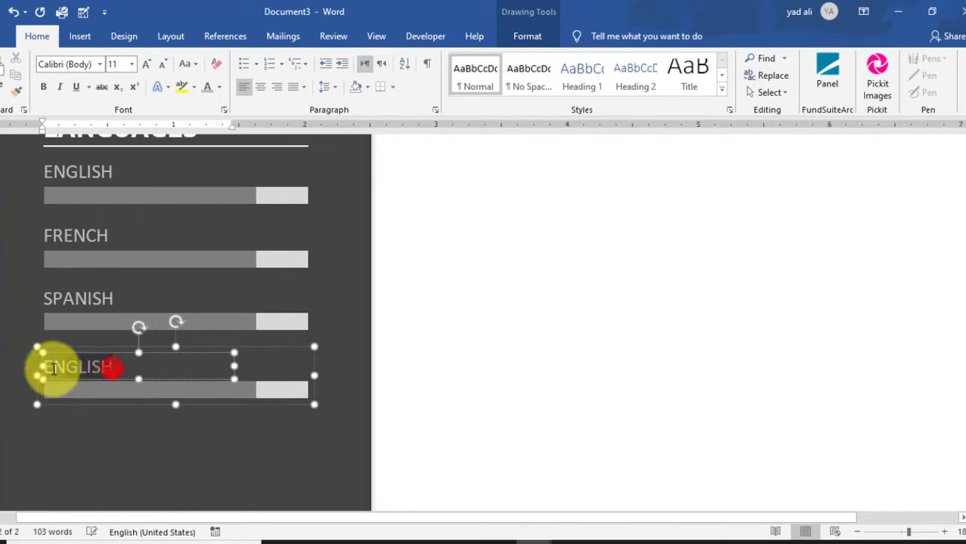
# - Label the fourth bar URDU and select all four language bar groups
pyautogui.write('URDU')
pyautogui.scroll(2, 280, 378)
pyautogui.click(289, 258)
pyautogui.keyDown('shift'); pyautogui.click(287, 327); pyautogui.keyUp('shift')
pyautogui.keyDown('shift'); pyautogui.click(286, 387); pyautogui.keyUp('shift')
pyautogui.keyDown('shift'); pyautogui.click(292, 456); pyautogui.keyUp('shift')
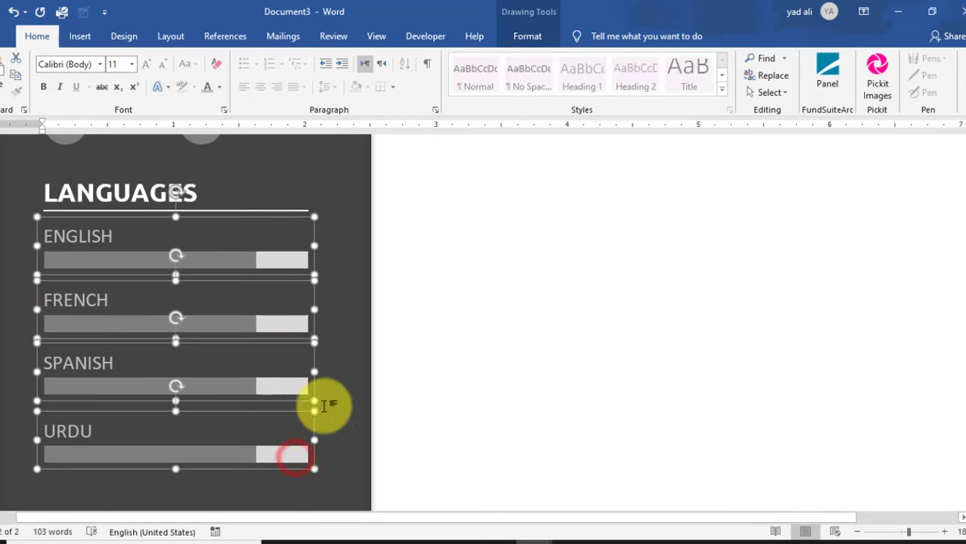
# - Distribute the ENGLISH, FRENCH, SPANISH and URDU bars vertically via Align
pyautogui.click(512, 38)
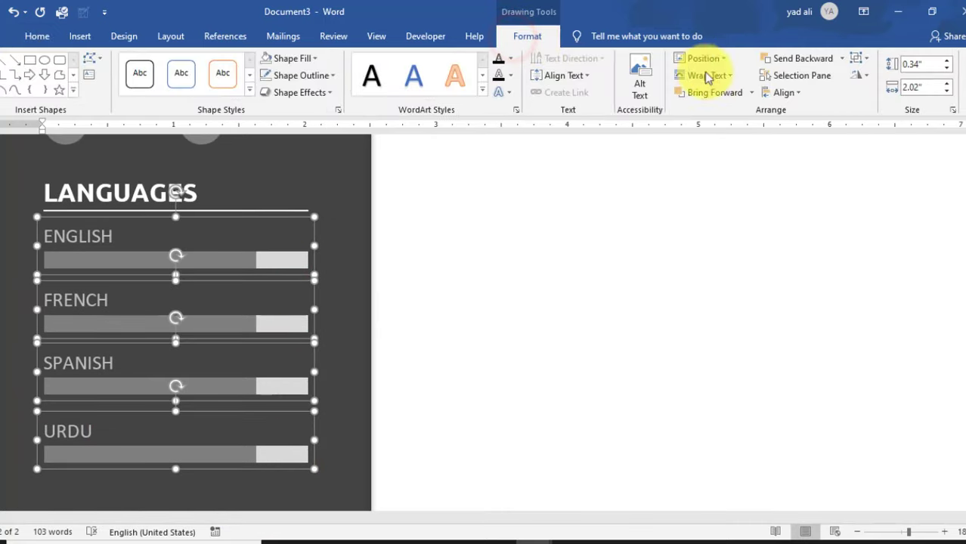
pyautogui.click(786, 93)
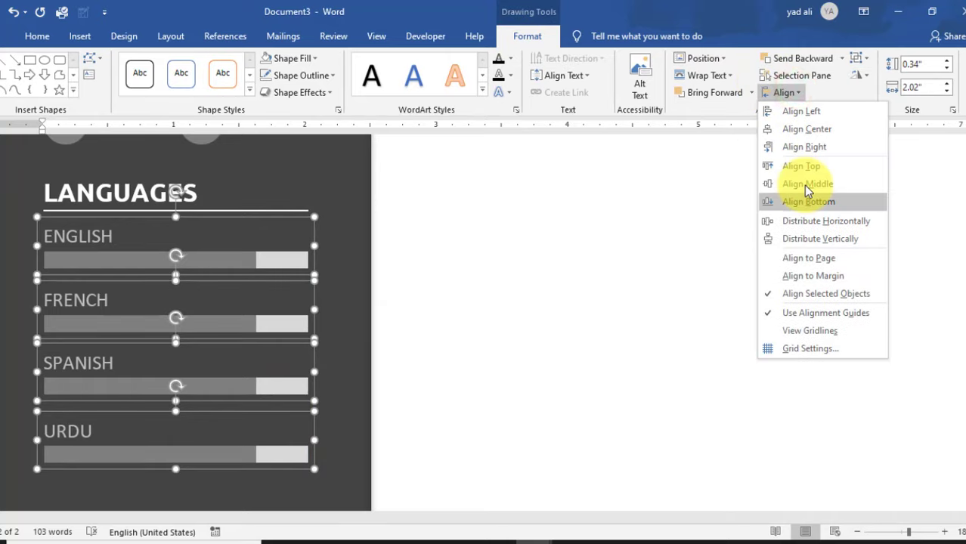
pyautogui.click(803, 238)
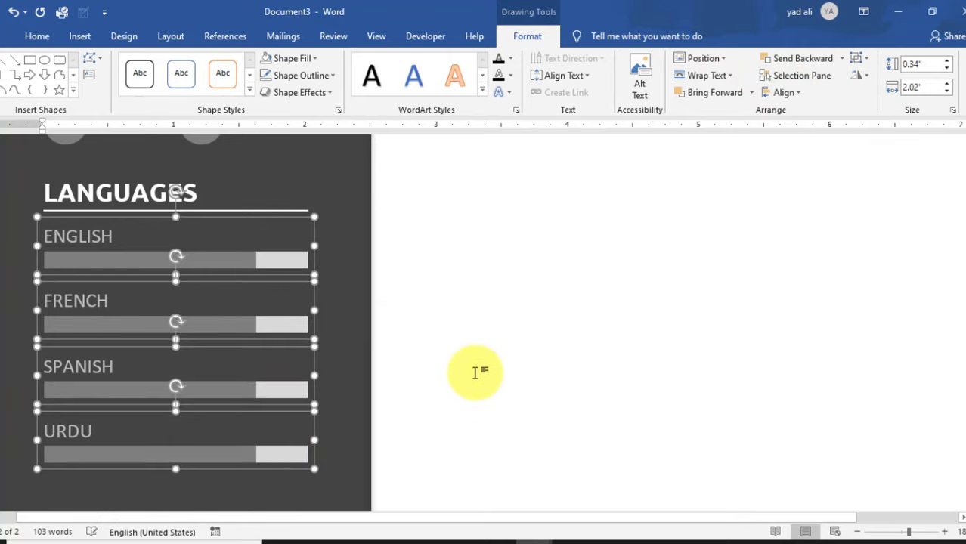
pyautogui.click(354, 407)
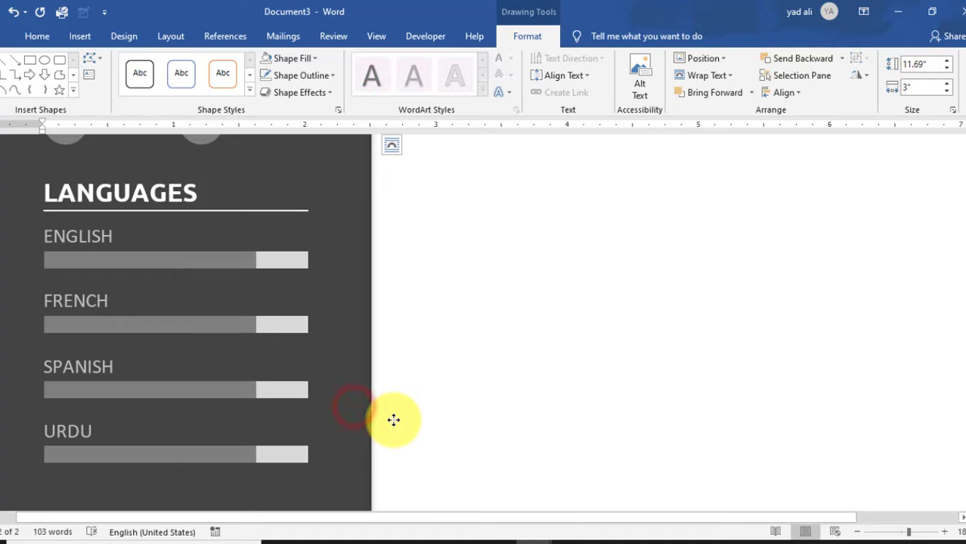
pyautogui.scroll(3, 393, 420)
pyautogui.scroll(-3, 395, 420)
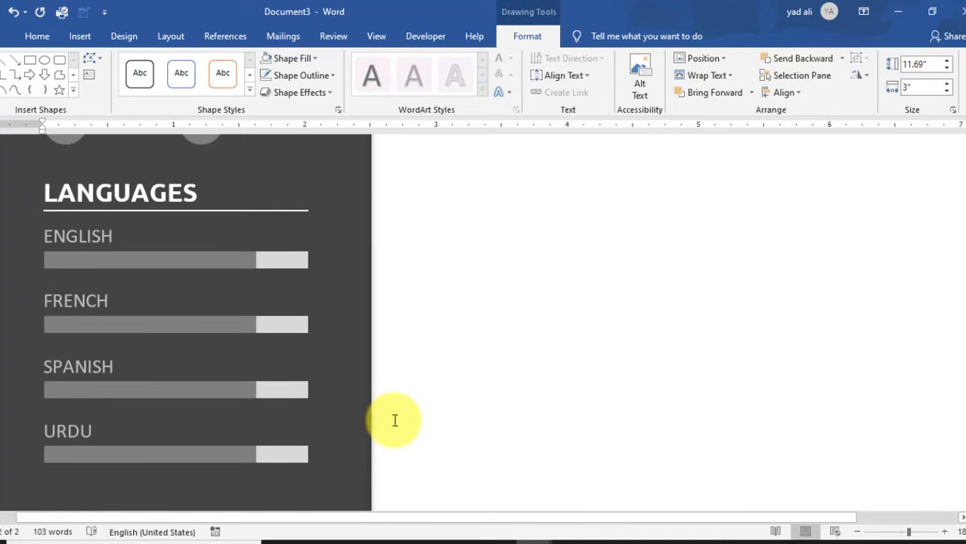
pyautogui.scroll(-1, 394, 420)
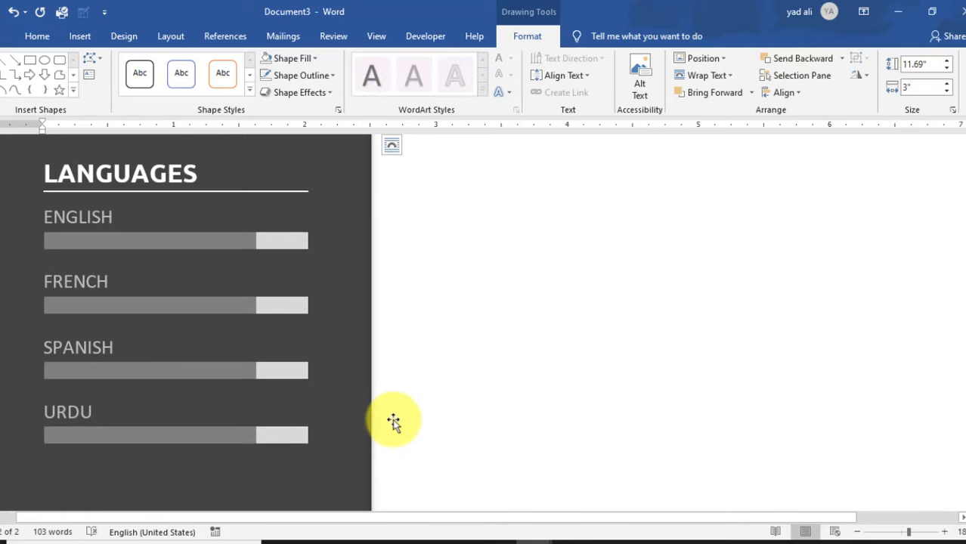
# - Copy the LANGUAGES heading below the URDU bar and retype it as REFERENCES
pyautogui.click(229, 180)
pyautogui.moveTo(283, 202); pyautogui.dragTo(270, 395)
pyautogui.click(201, 363)
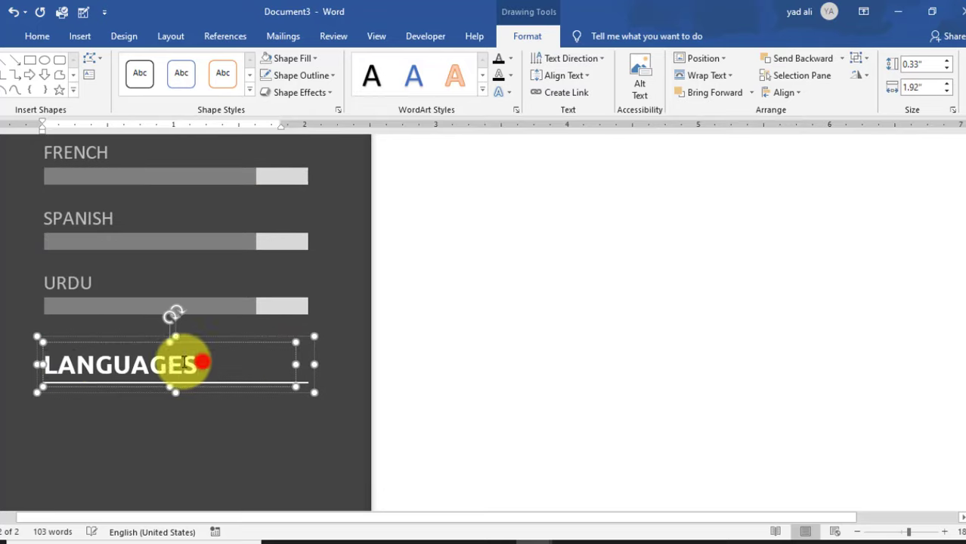
pyautogui.write('REFE')
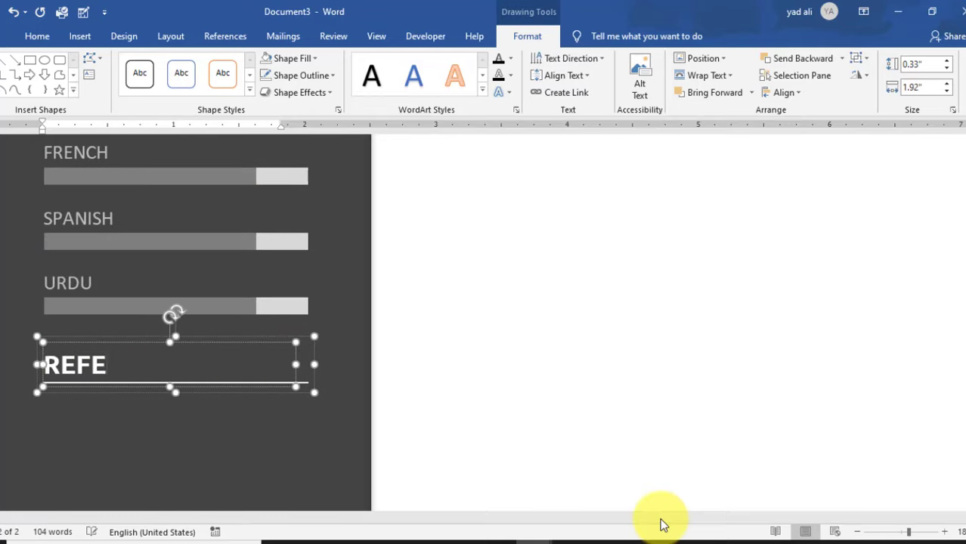
pyautogui.write('RENCES')
pyautogui.scroll(2, 481, 400)
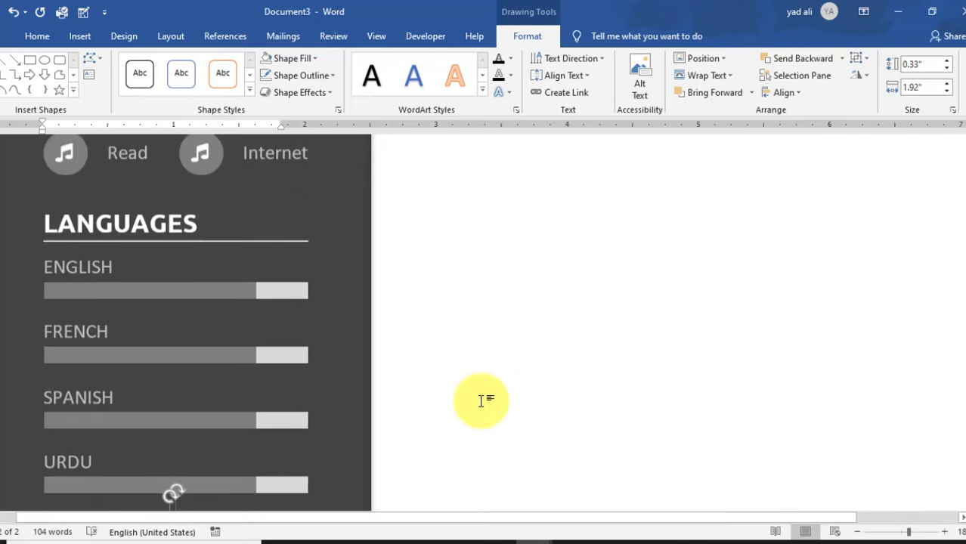
pyautogui.scroll(-3, 482, 400)
pyautogui.click(79, 38)
# - Draw a text box below REFERENCES with no shape fill and no outline
pyautogui.click(538, 83)
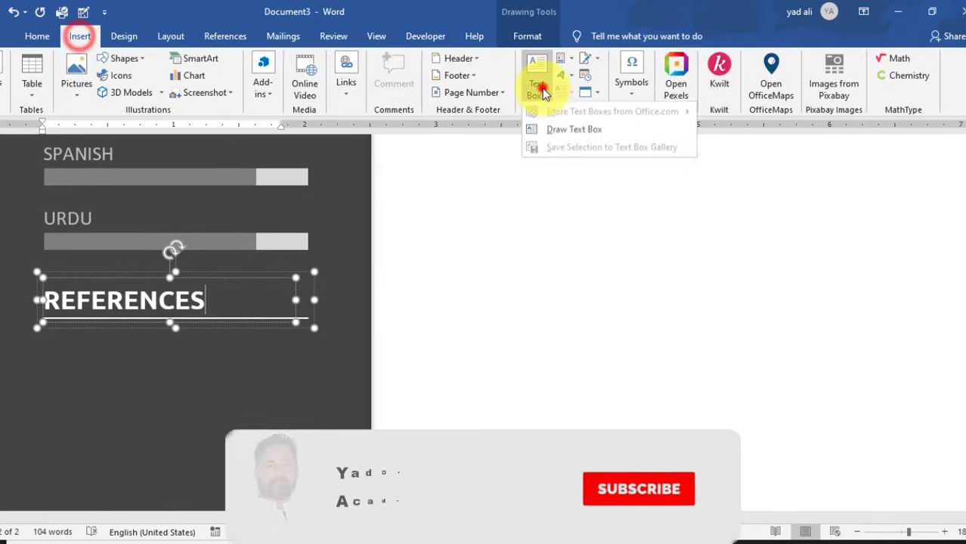
pyautogui.click(573, 133)
pyautogui.moveTo(43, 342)
pyautogui.mouseDown()
pyautogui.moveTo(224, 401)
pyautogui.moveTo(302, 389)
pyautogui.mouseUp()
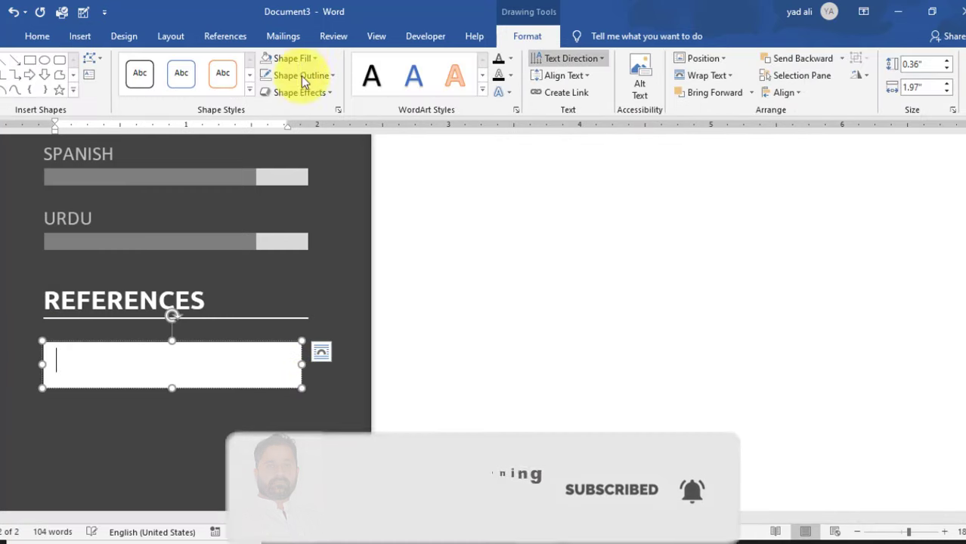
pyautogui.click(300, 59)
pyautogui.click(305, 216)
pyautogui.click(318, 75)
pyautogui.click(310, 236)
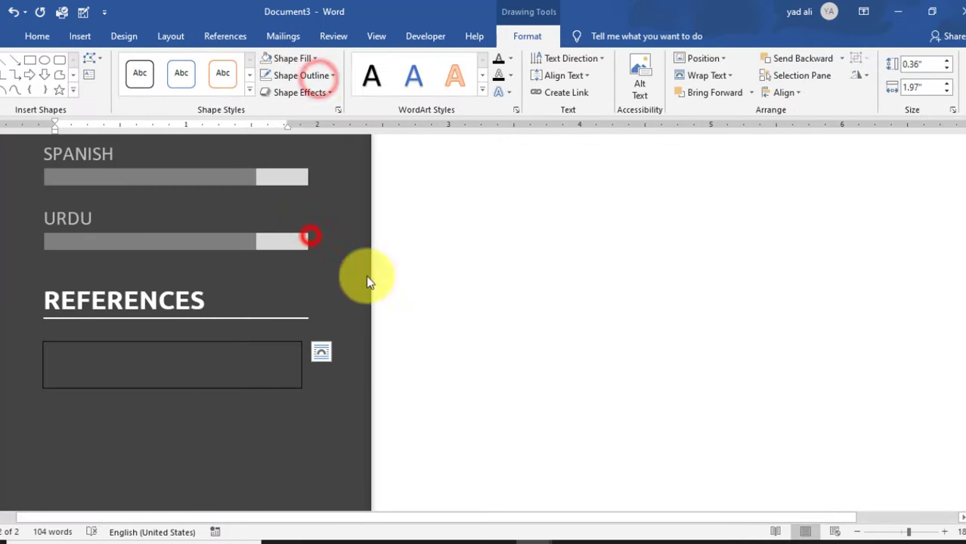
# - Type 'Available on Demand' in light grey and nudge the box slightly left
pyautogui.write('ailable on Demand')
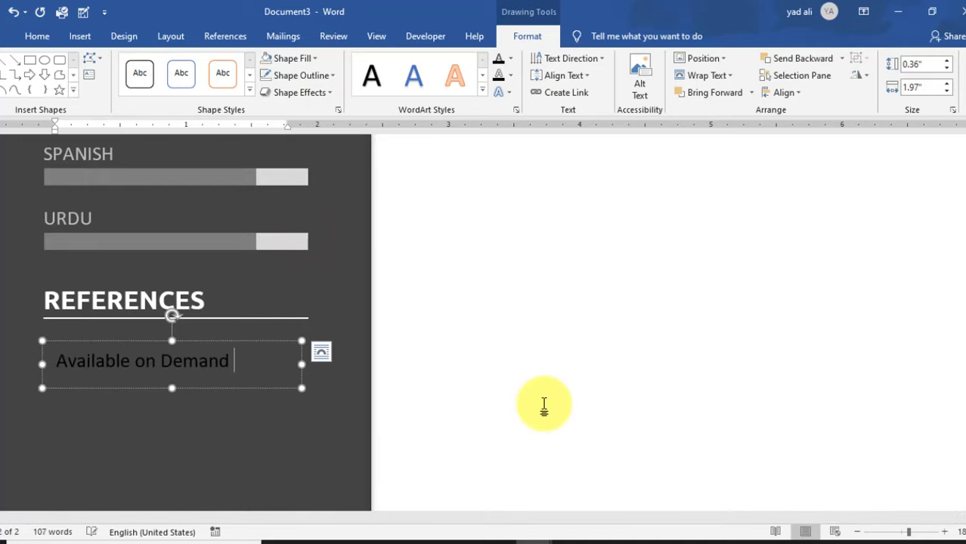
pyautogui.tripleClick(230, 385)
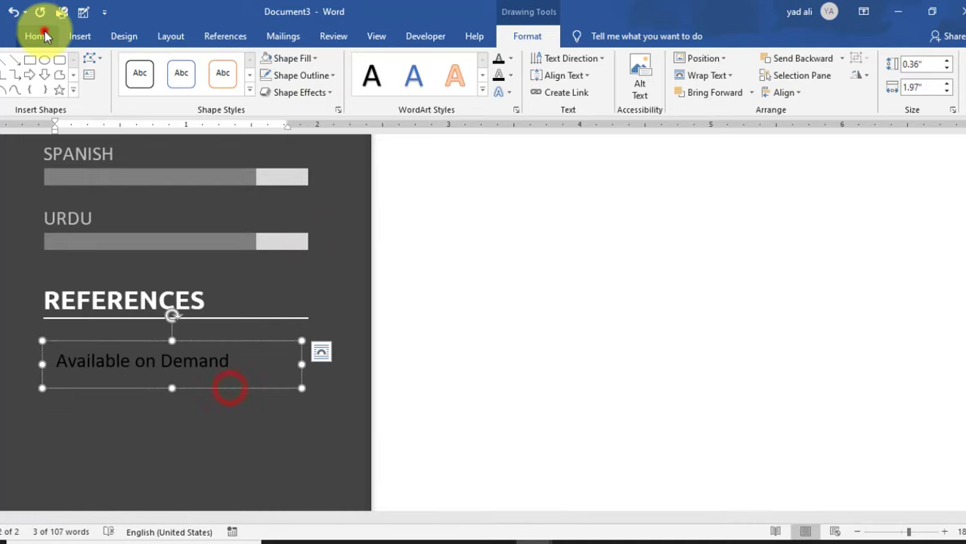
pyautogui.click(37, 36)
pyautogui.click(218, 87)
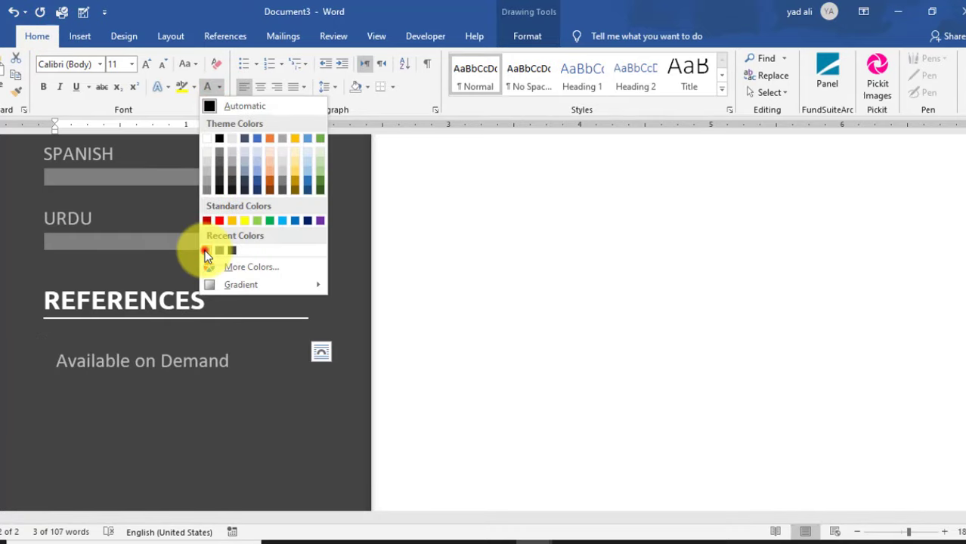
pyautogui.click(207, 250)
pyautogui.moveTo(189, 345); pyautogui.dragTo(210, 331)
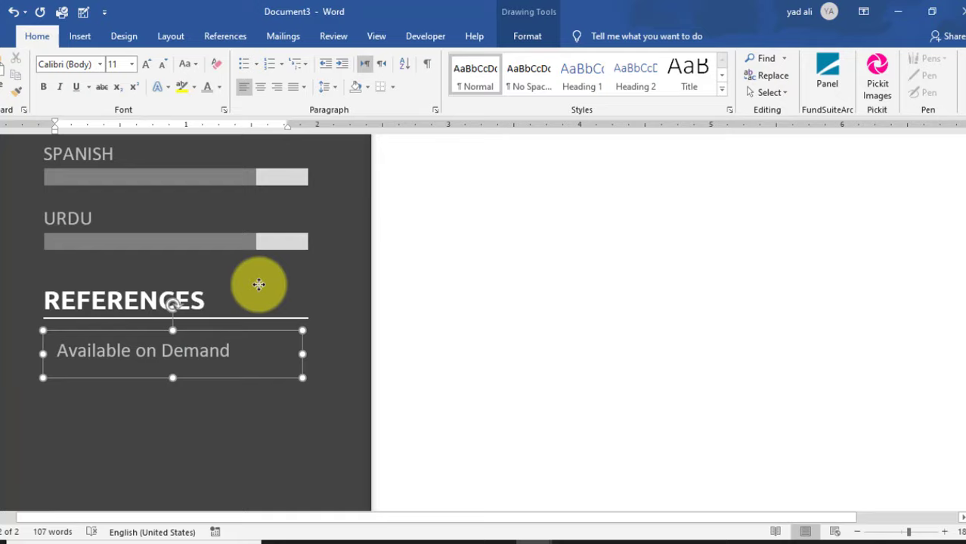
pyautogui.click(520, 35)
pyautogui.click(338, 109)
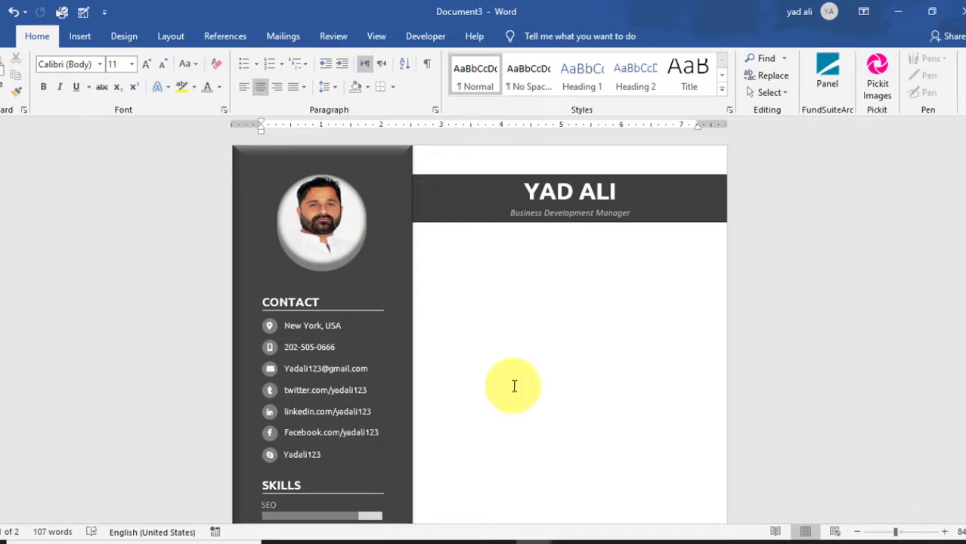
# - Copy the CONTACT heading into the right column and retype it as ABOUT ME in dark grey
pyautogui.click(212, 372)
pyautogui.moveTo(281, 355); pyautogui.dragTo(470, 346)
pyautogui.click(673, 371)
pyautogui.click(579, 378)
pyautogui.click(220, 87)
pyautogui.click(233, 250)
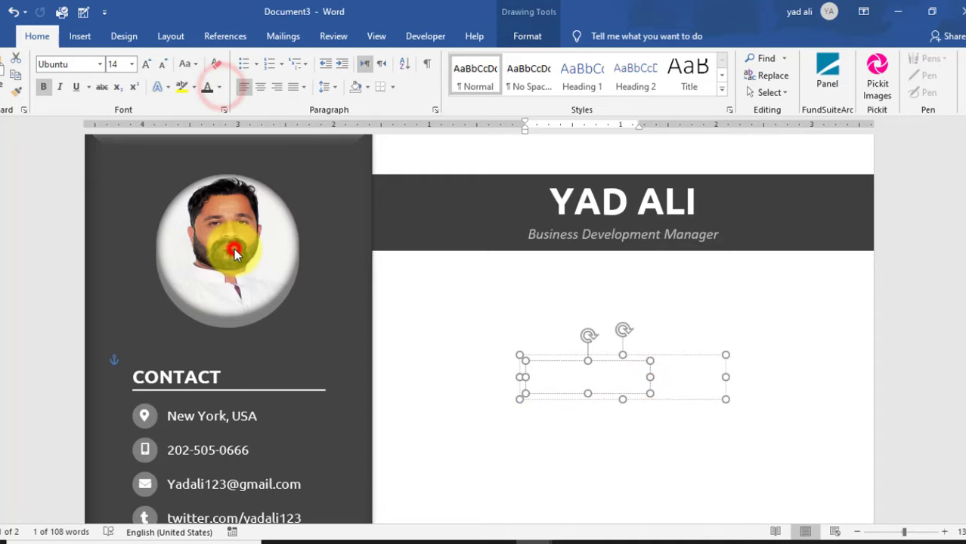
pyautogui.write('ABOUT ME')
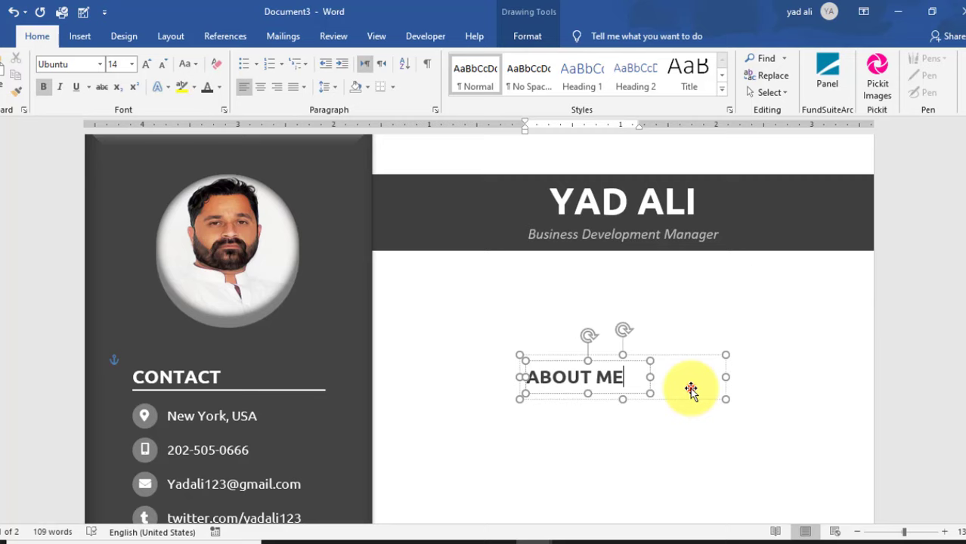
# - Make the ABOUT ME underline dark grey, move it under the banner, and widen it to 4.4"
pyautogui.click(690, 388)
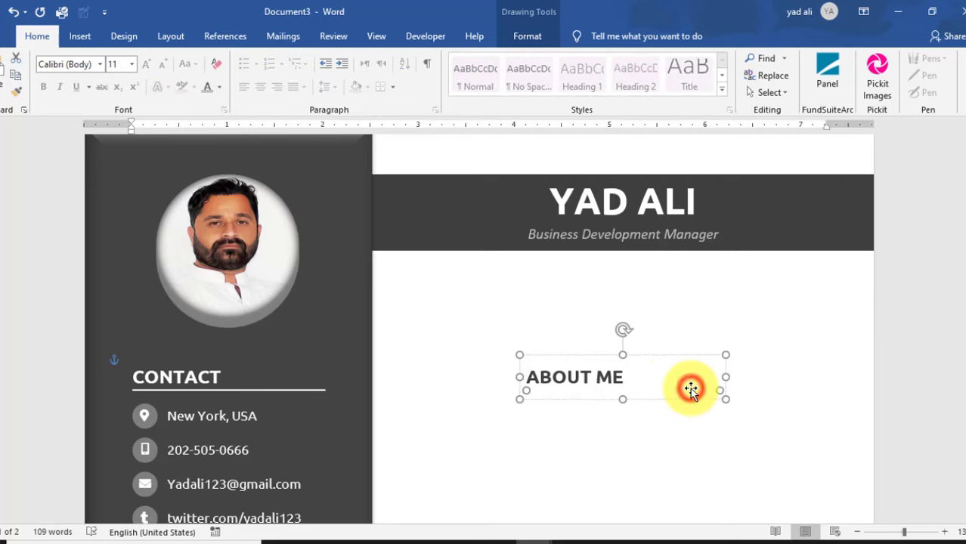
pyautogui.click(527, 37)
pyautogui.click(331, 75)
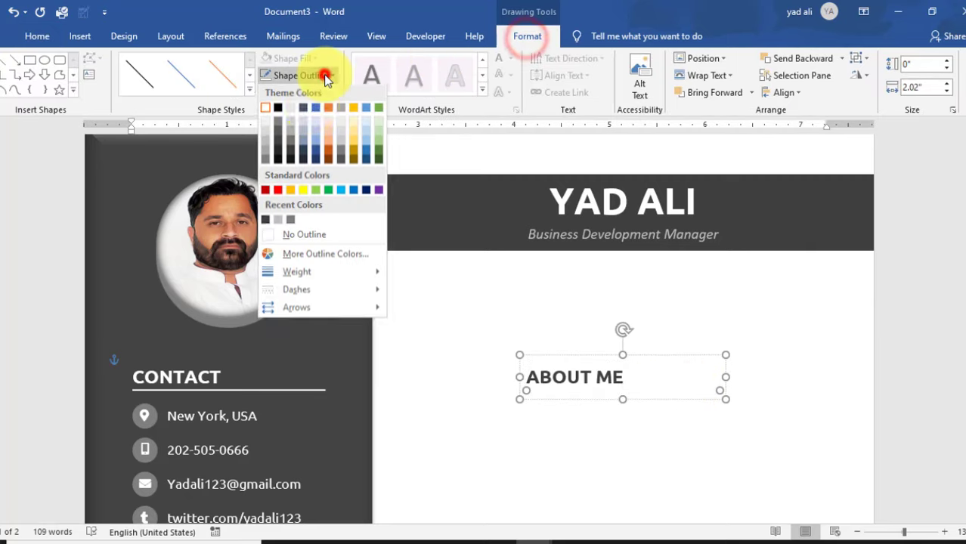
pyautogui.click(267, 220)
pyautogui.moveTo(680, 353); pyautogui.dragTo(580, 266)
pyautogui.click(599, 295)
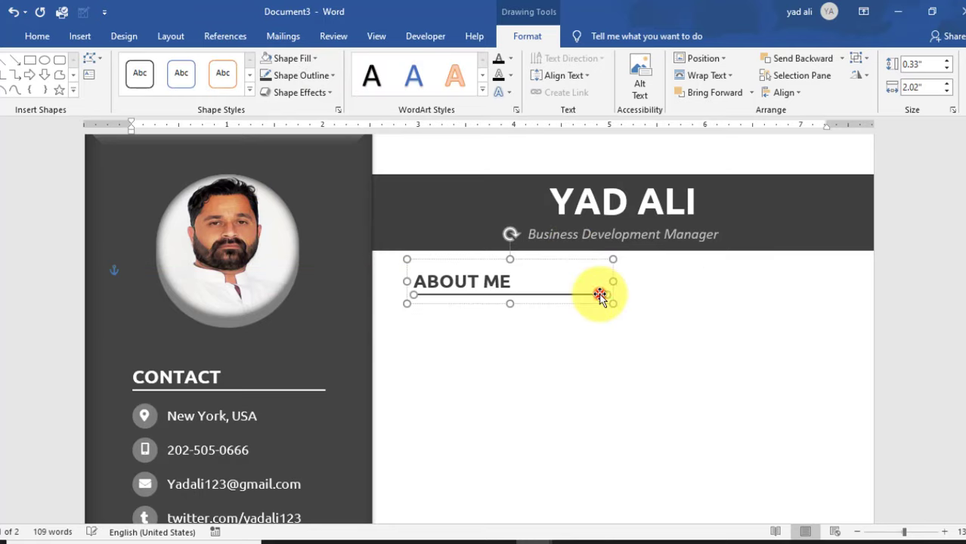
pyautogui.click(947, 84)
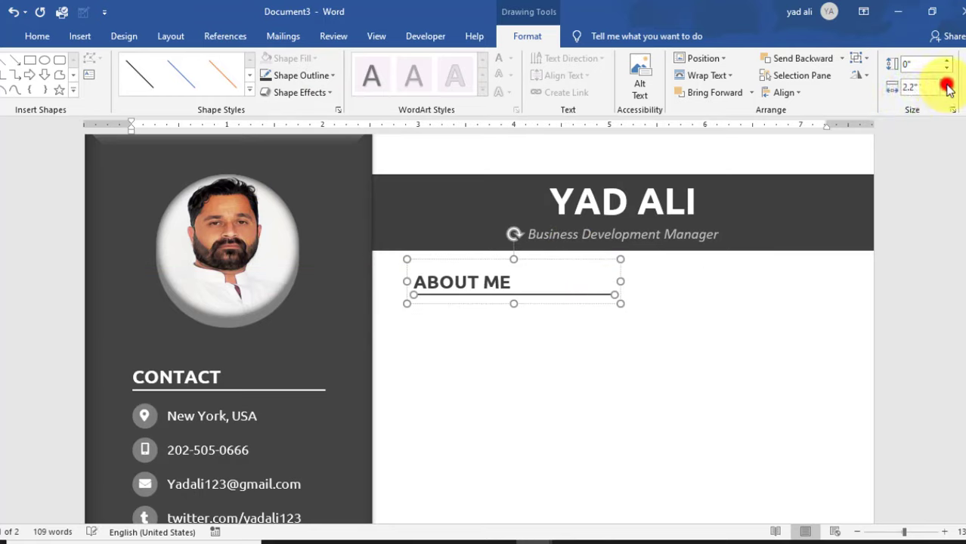
pyautogui.moveTo(949, 89); pyautogui.dragTo(950, 89)
pyautogui.click(725, 356)
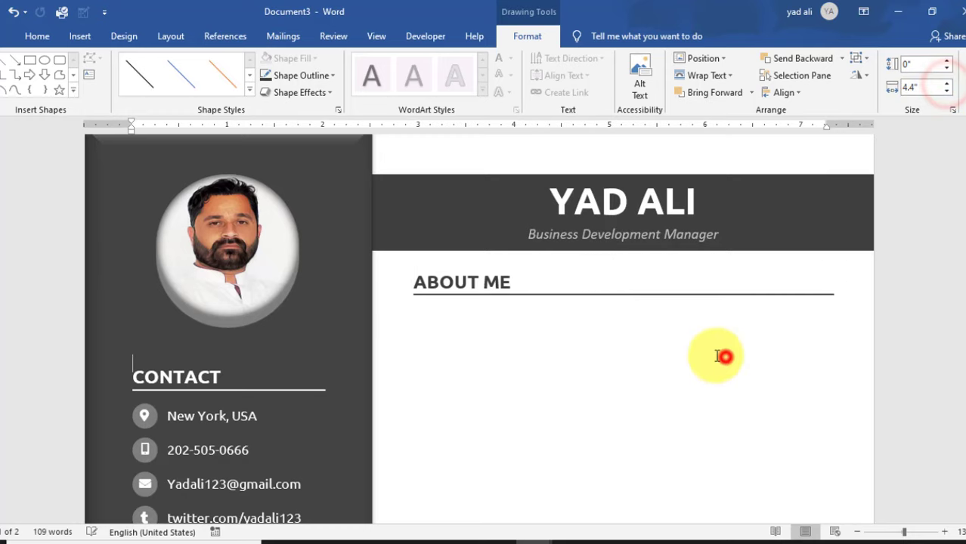
pyautogui.click(80, 36)
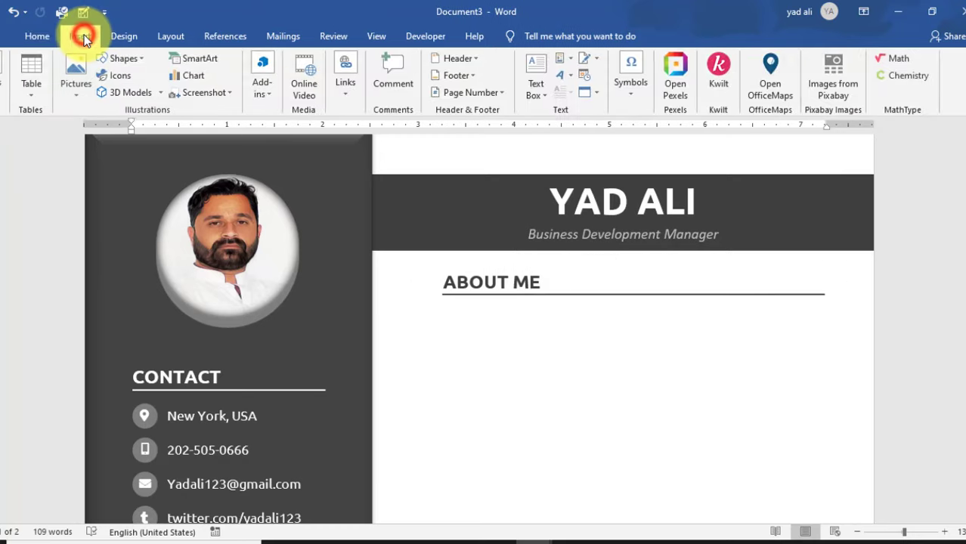
pyautogui.click(544, 98)
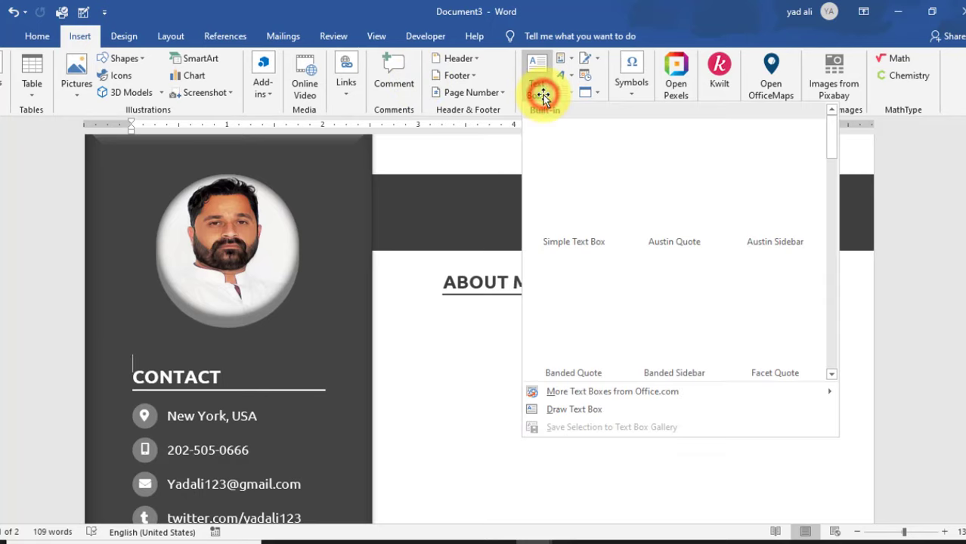
# - Draw a new text box below the ABOUT ME heading
pyautogui.click(593, 413)
pyautogui.moveTo(441, 305)
pyautogui.mouseDown()
pyautogui.moveTo(513, 351)
pyautogui.moveTo(825, 418)
pyautogui.mouseUp()
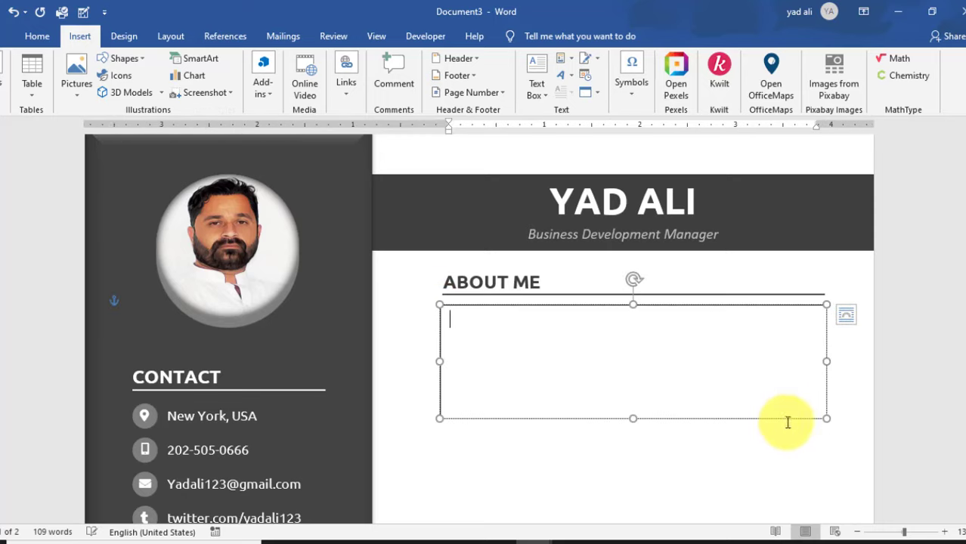
pyautogui.moveTo(766, 417); pyautogui.dragTo(760, 415)
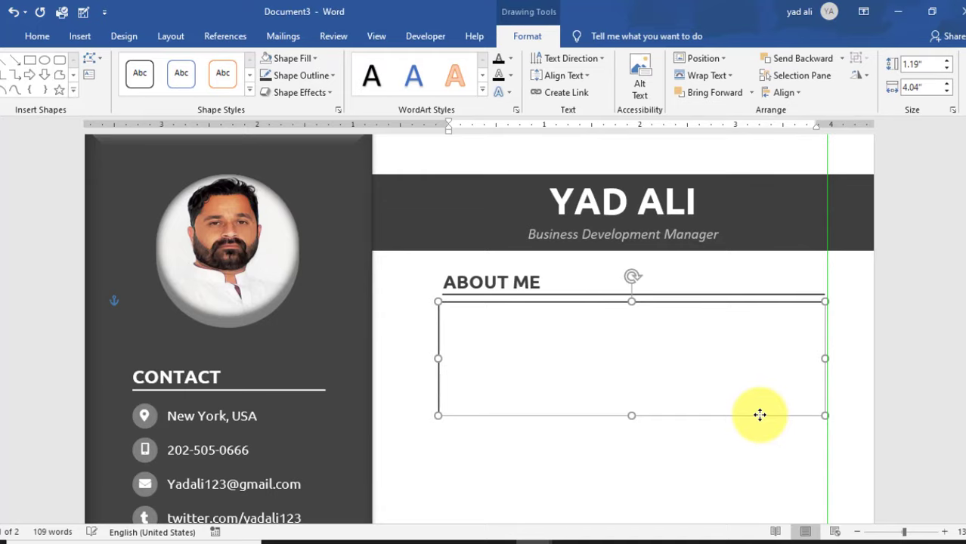
# - Set the text box's left, right, top and bottom internal margins to 0"
pyautogui.click(338, 110)
pyautogui.click(857, 185)
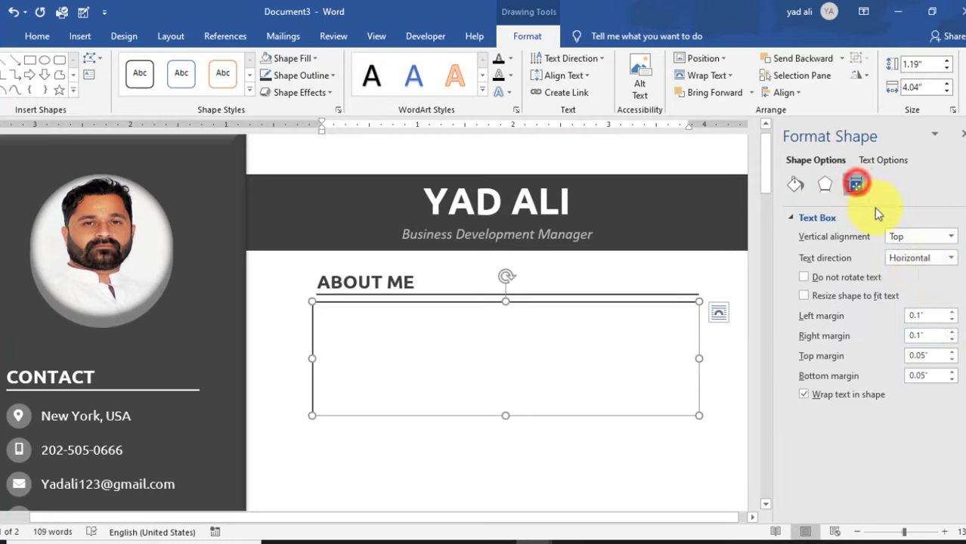
pyautogui.click(953, 321)
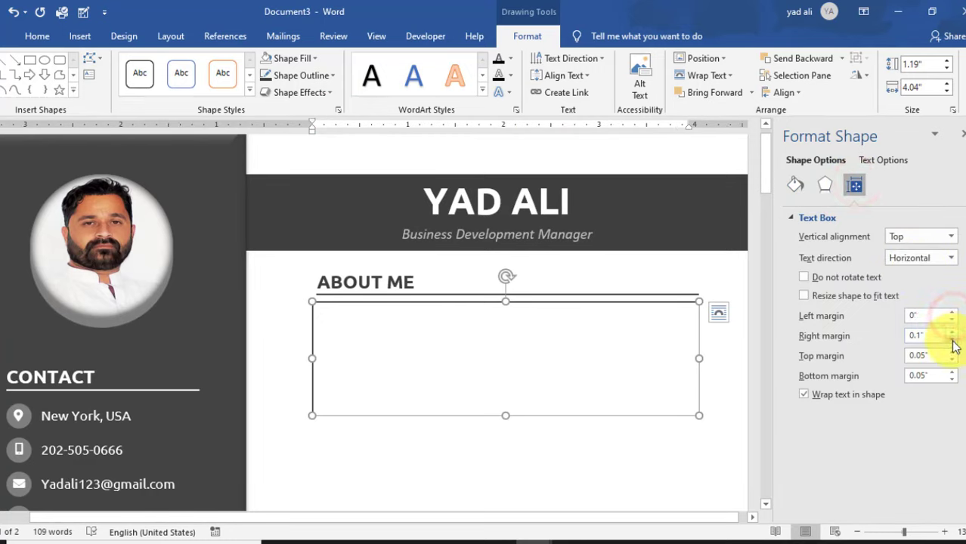
pyautogui.click(952, 360)
pyautogui.click(952, 380)
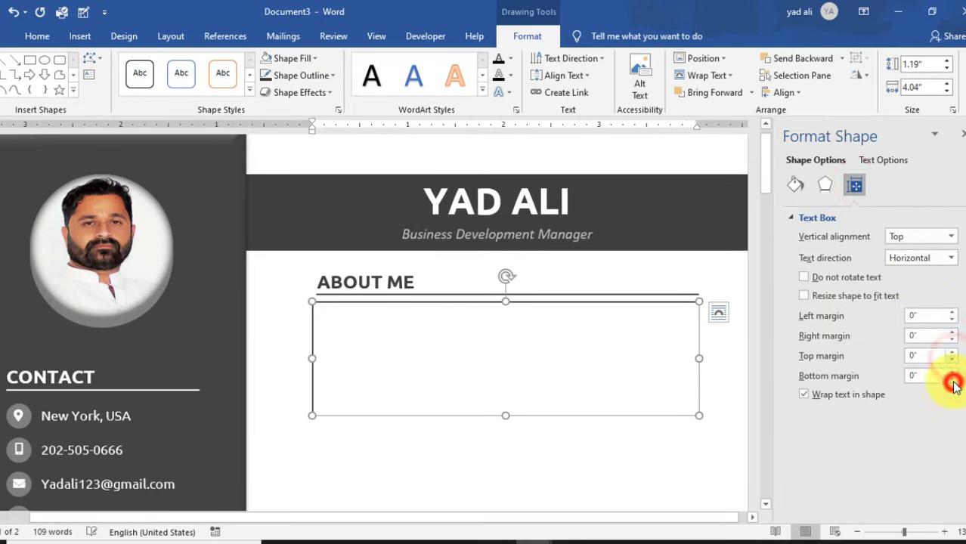
pyautogui.click(963, 134)
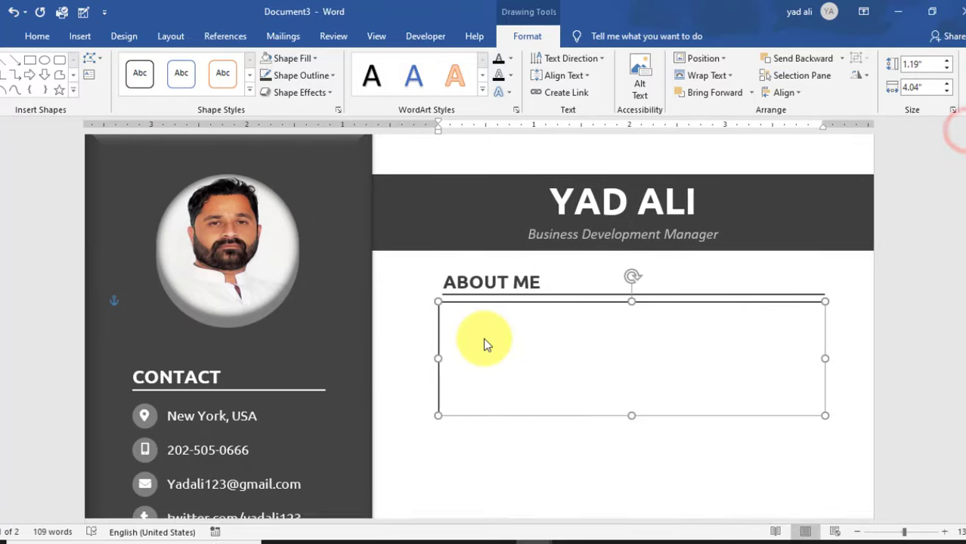
# - Type the 'Professional Business Developer…' paragraph, fix 'Producat' to 'Product', and select it
pyautogui.write('p')
pyautogui.press('BackSpace')
pyautogui.write('Professional  ')
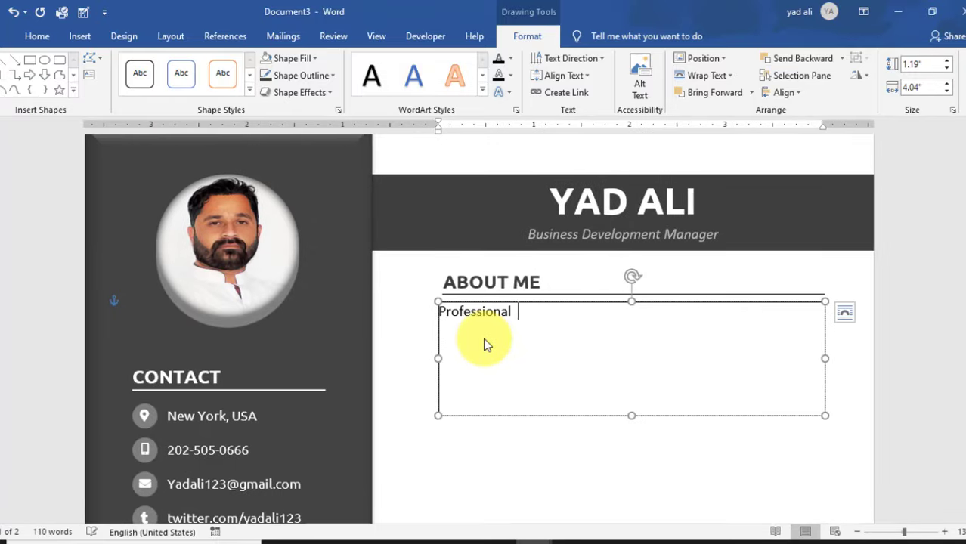
pyautogui.write('Business Developer with more than five years')
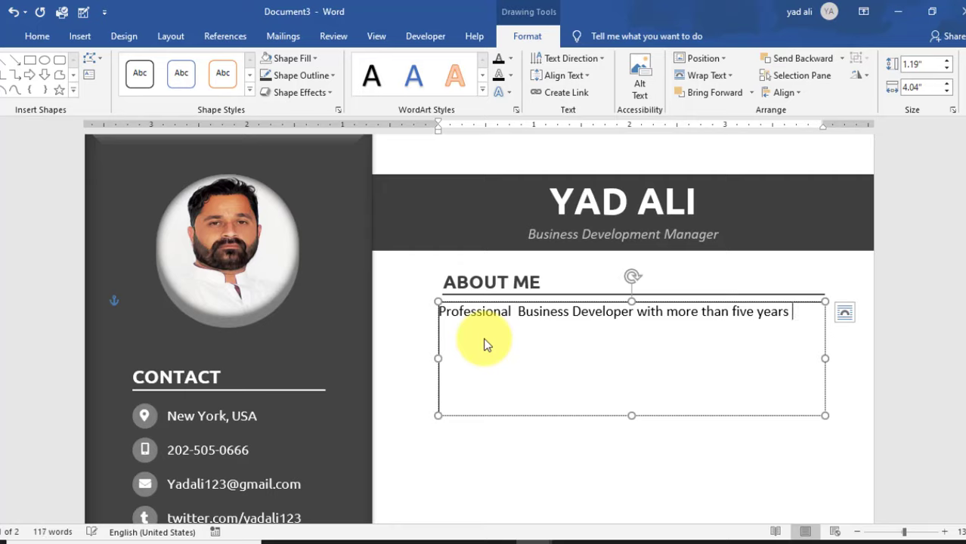
pyautogui.write(' Expere')
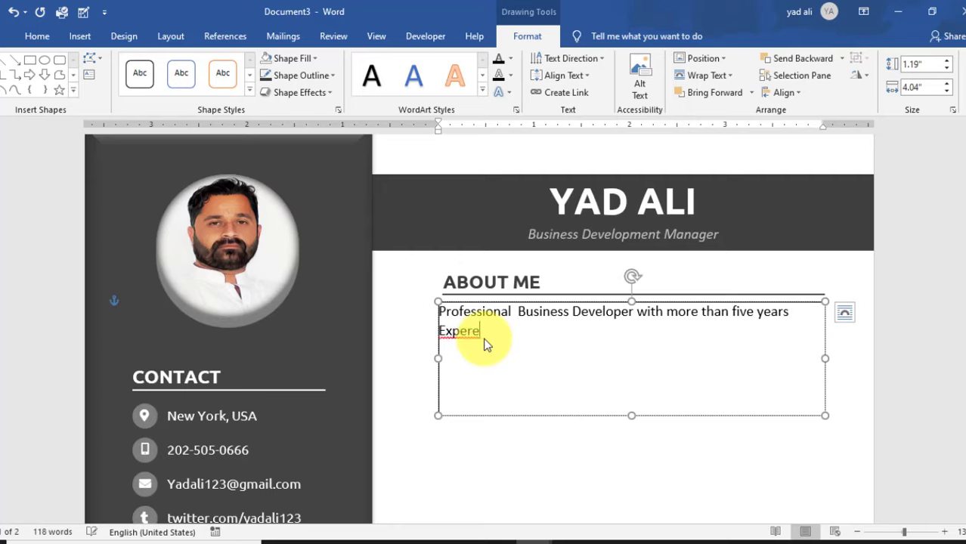
pyautogui.write('icne in')
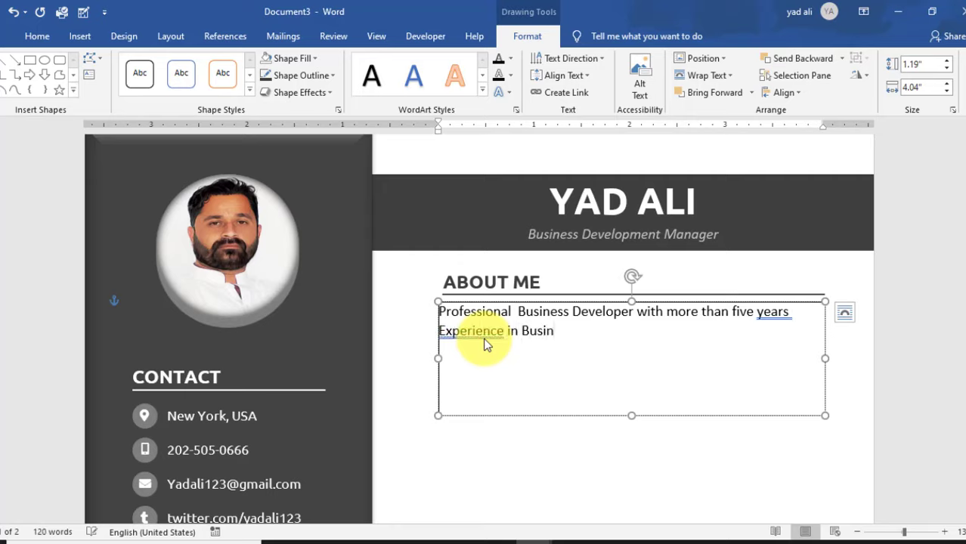
pyautogui.write('ce in Business Development Proc')
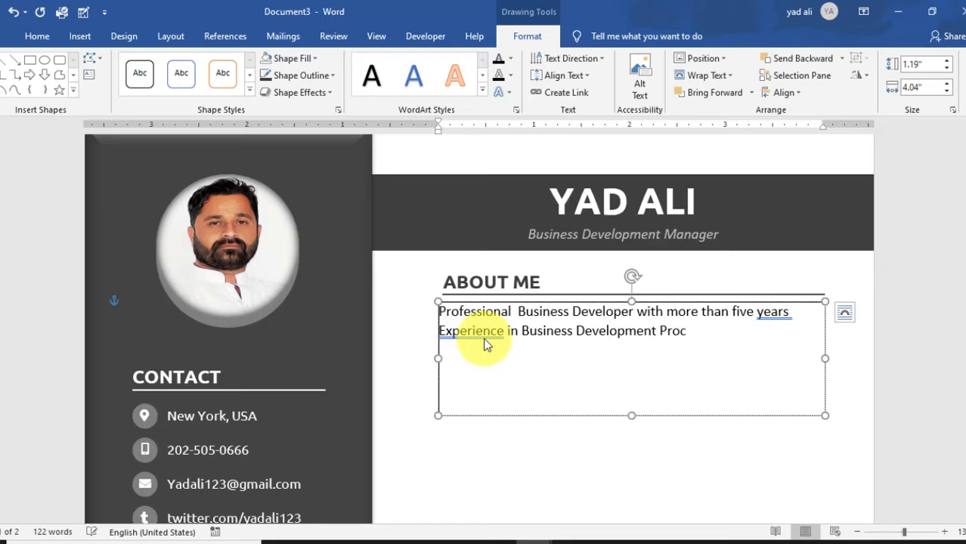
pyautogui.write('ess. Invo')
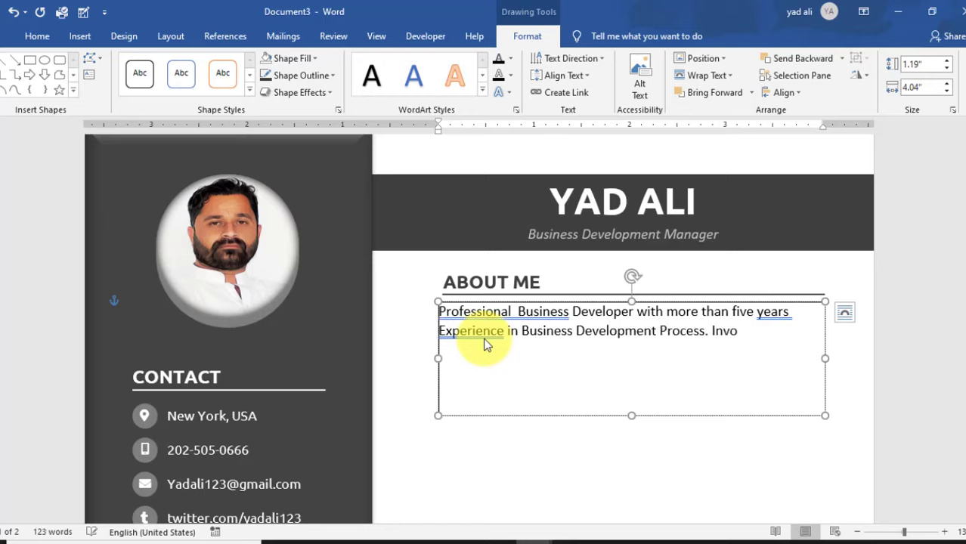
pyautogui.write('lved in Producat testing, ')
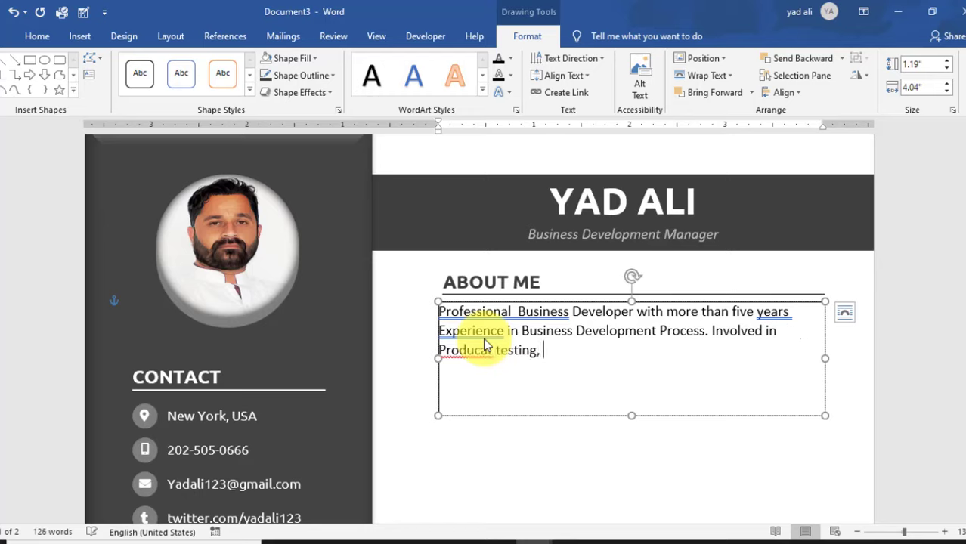
pyautogui.write('Management and Development of new')
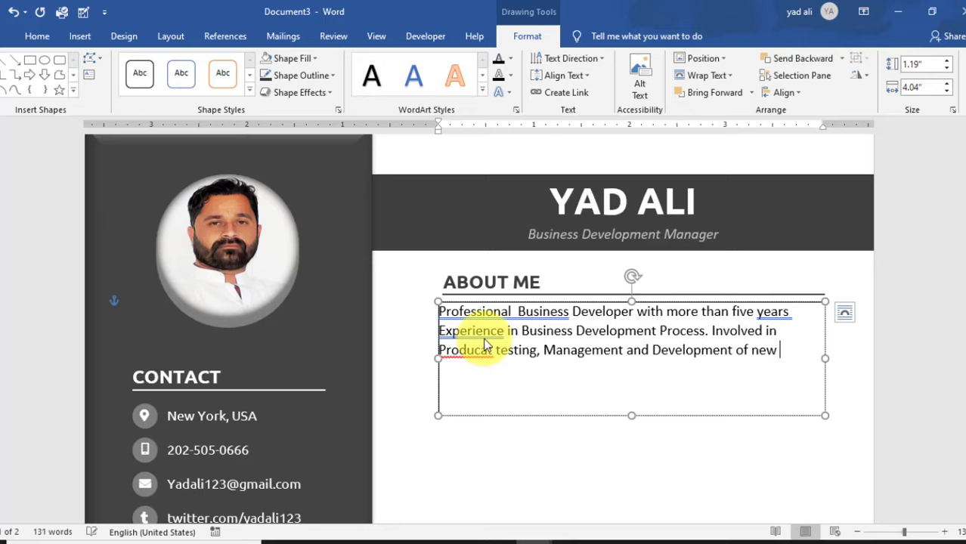
pyautogui.write(' Business Oppo')
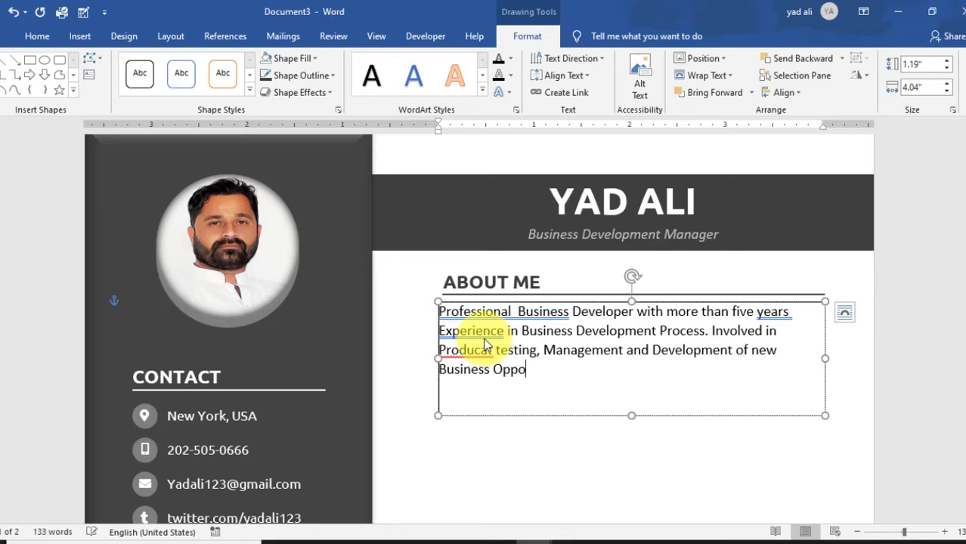
pyautogui.write('rtunities.')
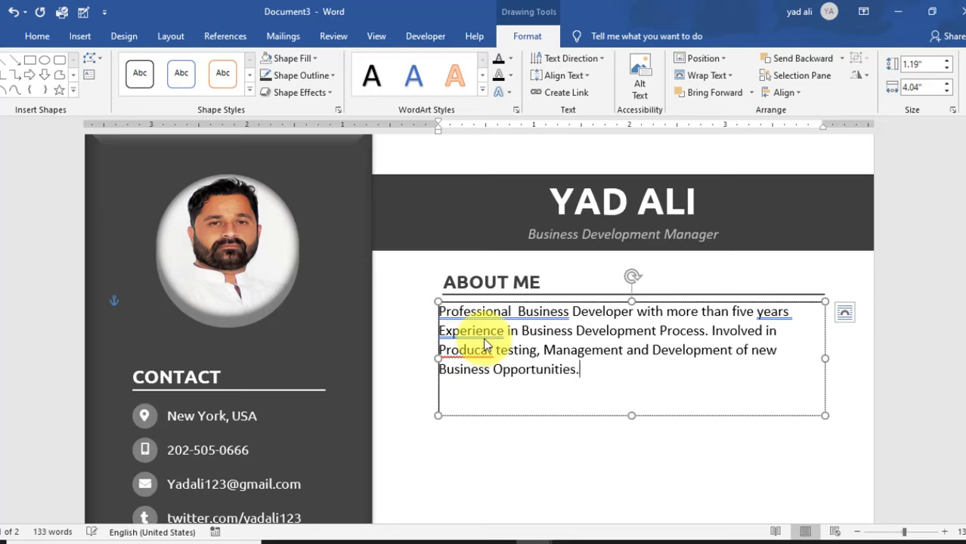
pyautogui.click(489, 350)
pyautogui.press('BackSpace')
pyautogui.moveTo(526, 378); pyautogui.dragTo(382, 248)
# - Justify the About Me paragraph and shorten its text box to fit
pyautogui.click(37, 35)
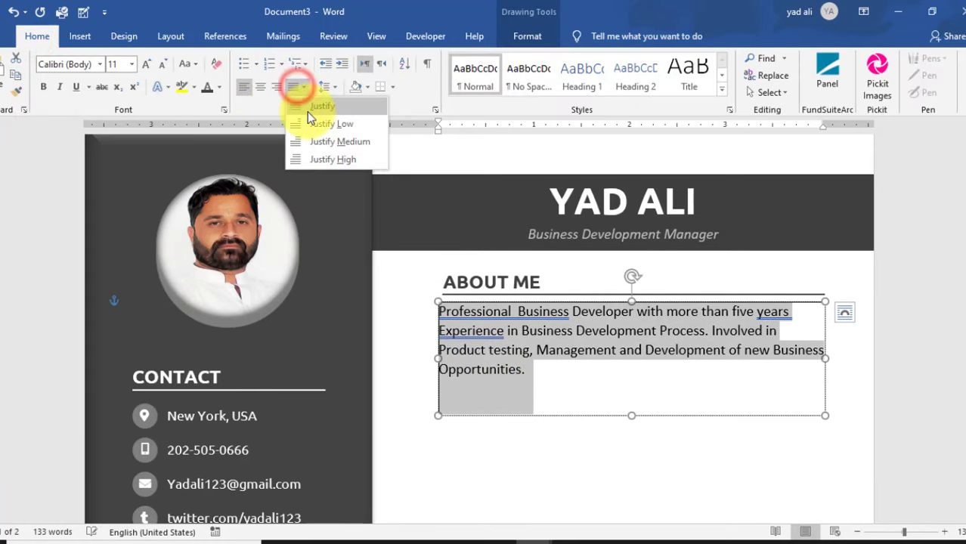
pyautogui.click(293, 87)
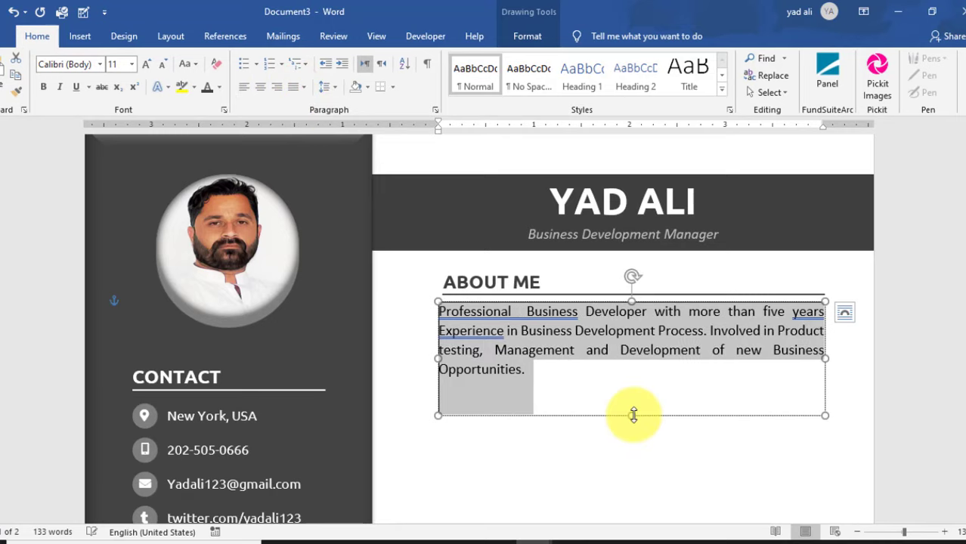
pyautogui.moveTo(632, 415); pyautogui.dragTo(624, 385)
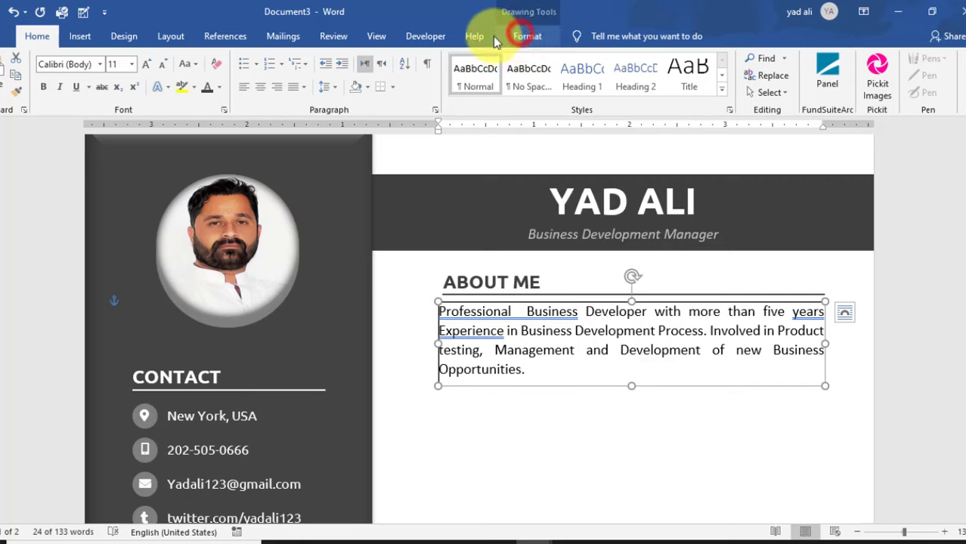
# - Set the About Me text box to No Fill and No Outline
pyautogui.click(519, 35)
pyautogui.click(306, 58)
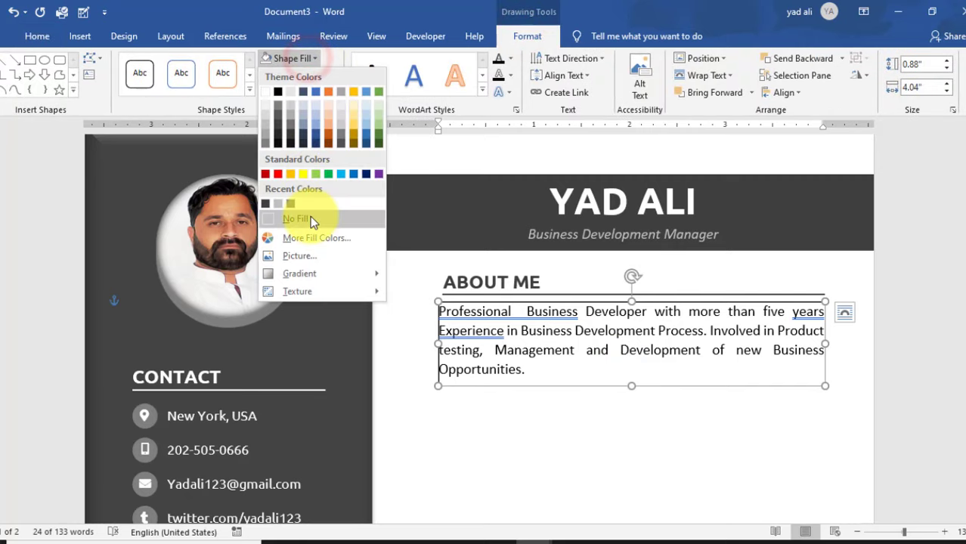
pyautogui.click(312, 219)
pyautogui.click(313, 76)
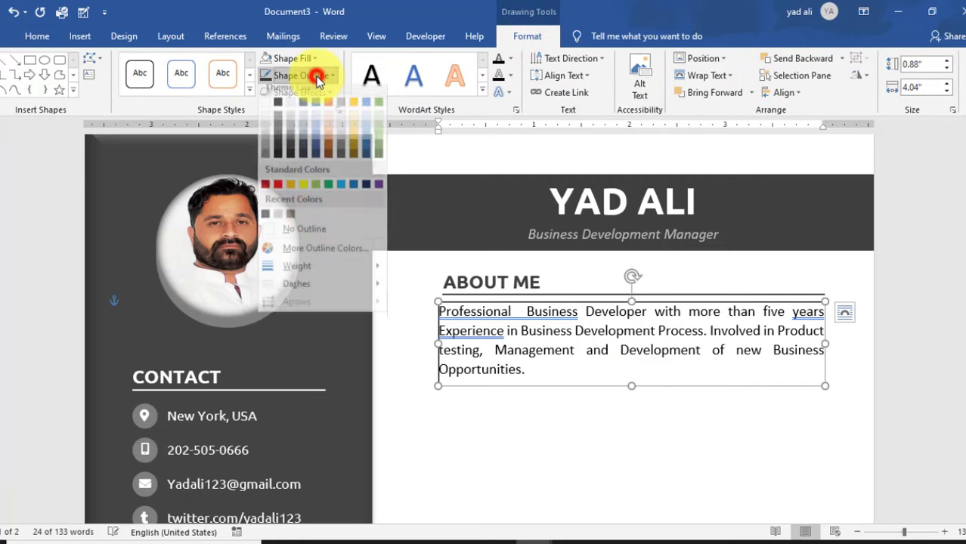
pyautogui.click(307, 235)
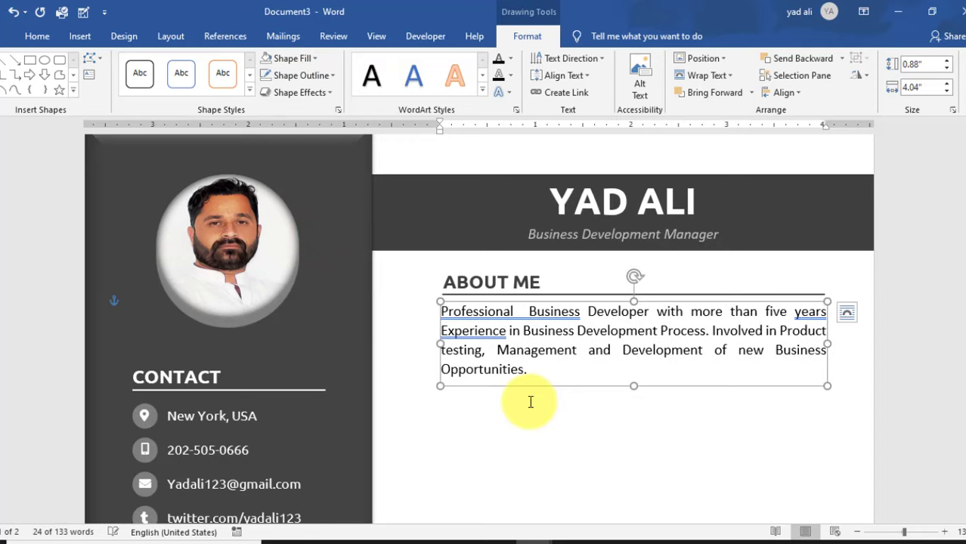
pyautogui.rightClick(509, 316)
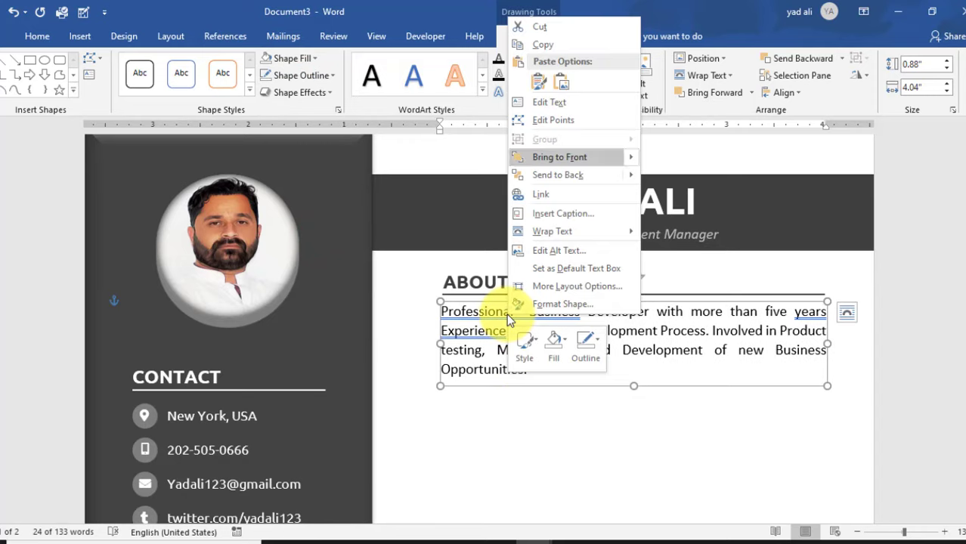
pyautogui.click(480, 352)
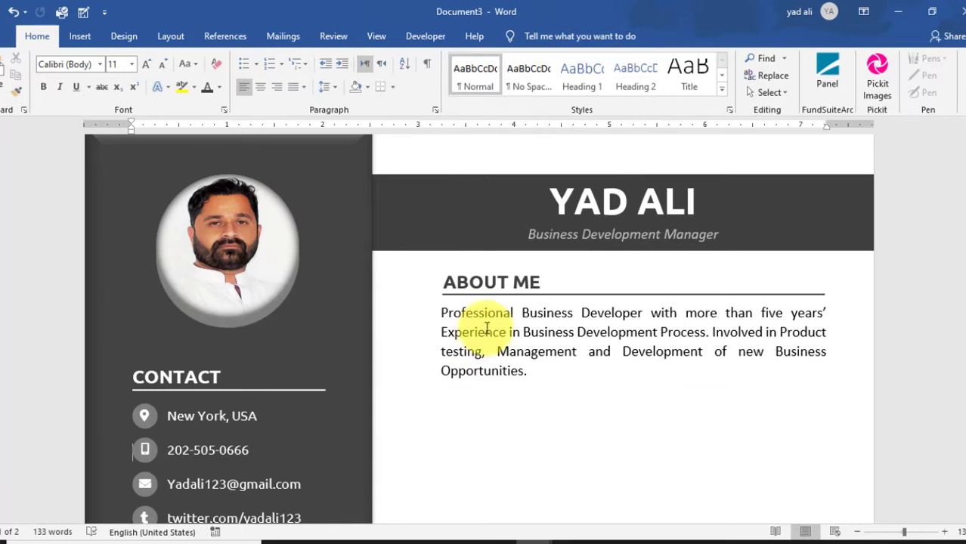
# - Duplicate the ABOUT ME heading below the paragraph, retype it as WORK EXPERIENCE, and widen its box to 2.05"
pyautogui.click(556, 270)
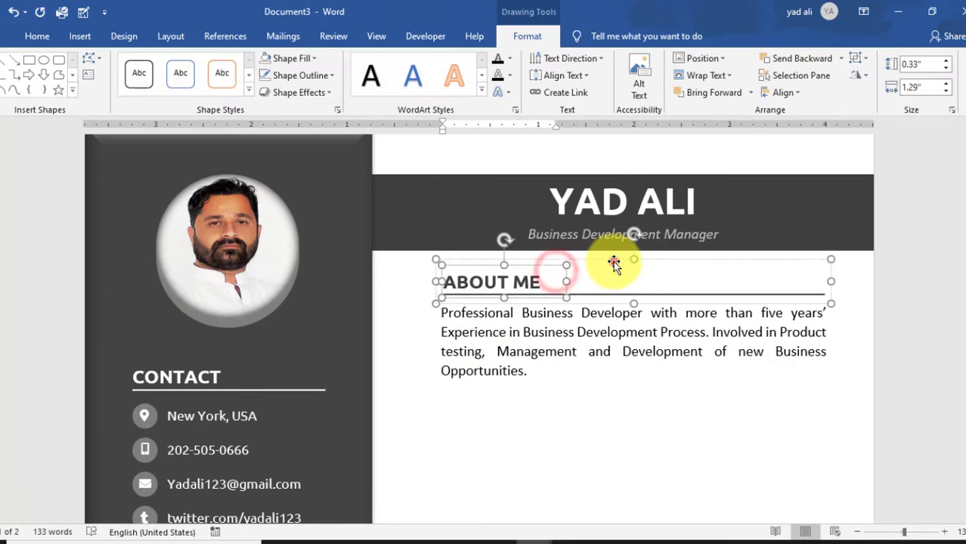
pyautogui.moveTo(614, 260); pyautogui.dragTo(628, 381)
pyautogui.scroll(-3, 639, 401)
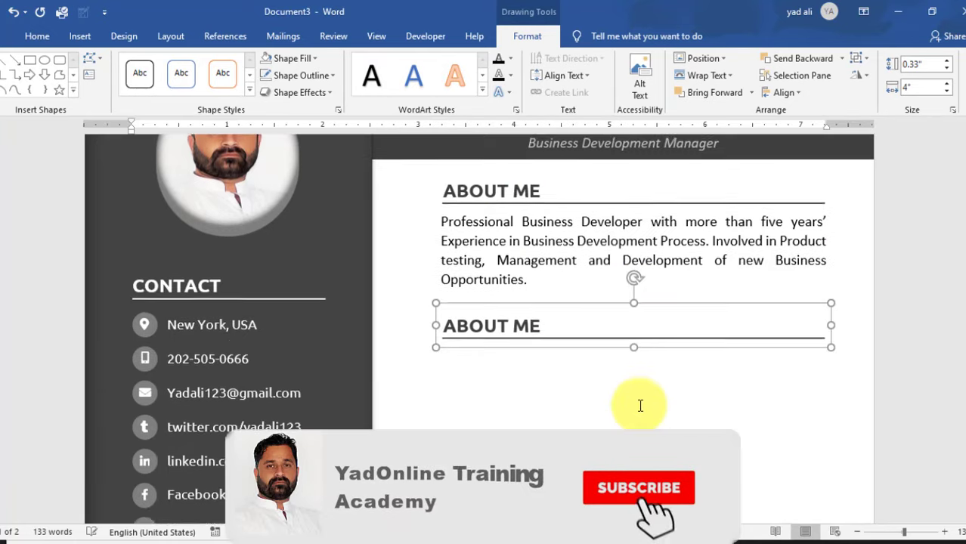
pyautogui.click(532, 325)
pyautogui.moveTo(538, 323); pyautogui.dragTo(459, 323)
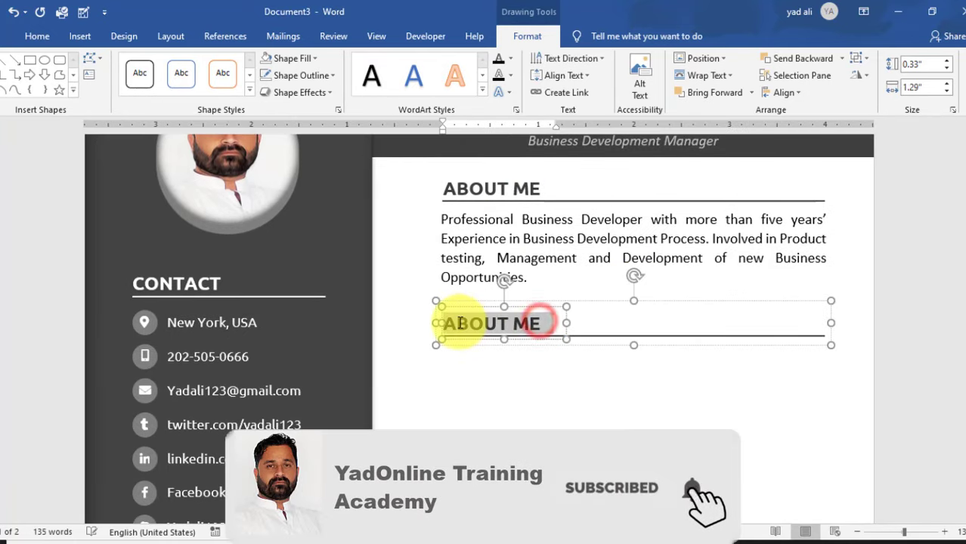
pyautogui.press('Delete')
pyautogui.click(583, 435)
pyautogui.write('WORK')
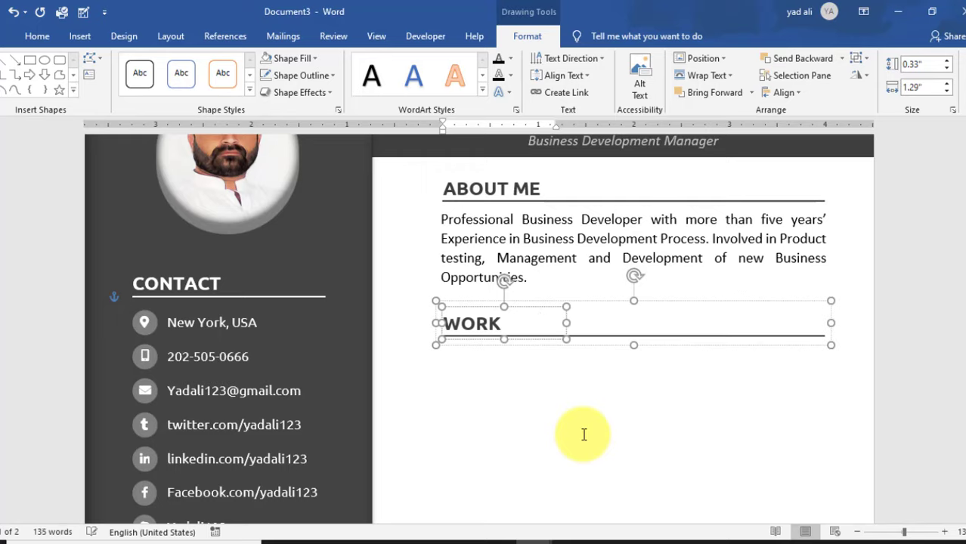
pyautogui.moveTo(567, 323); pyautogui.dragTo(639, 330)
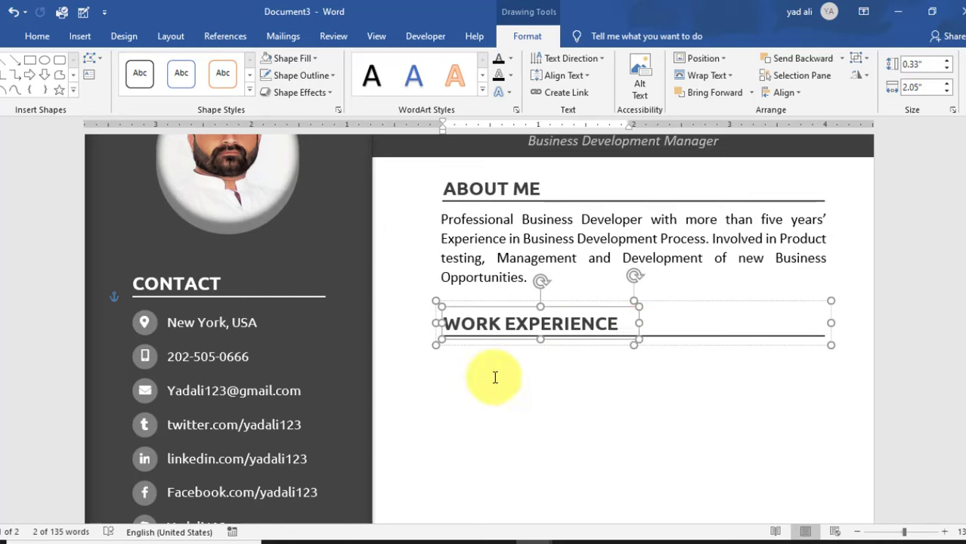
# - Draw an oval beside the WORK EXPERIENCE heading and size it to 0.3" by 0.3"
pyautogui.click(75, 36)
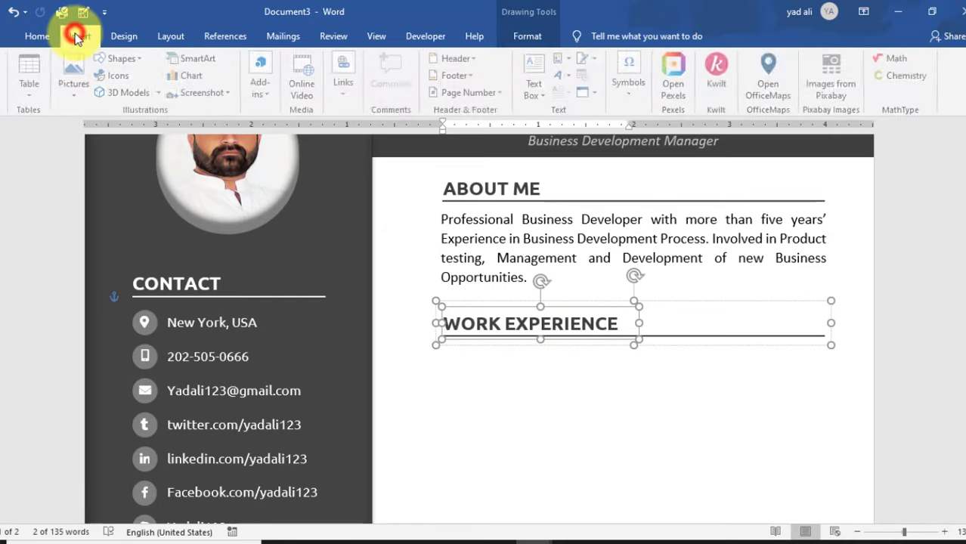
pyautogui.click(125, 58)
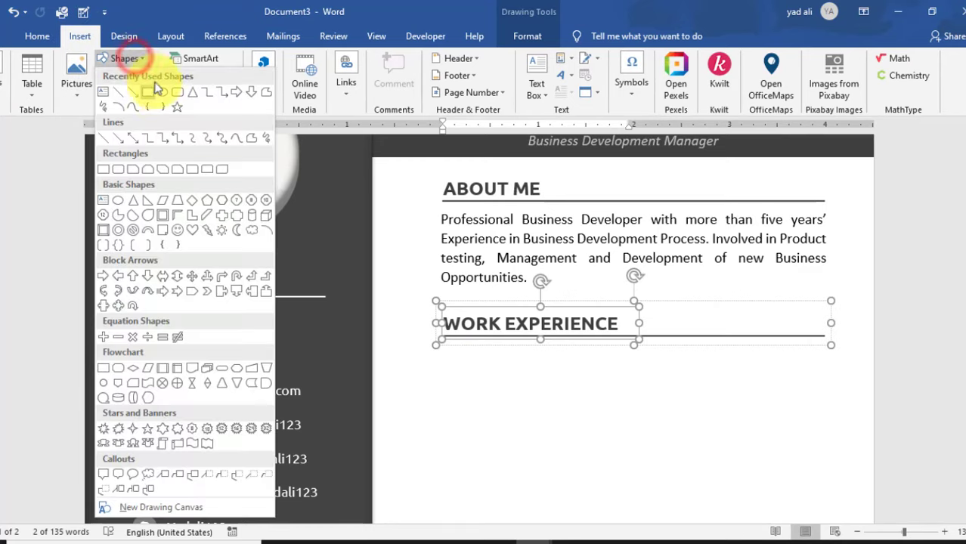
pyautogui.click(163, 96)
pyautogui.click(409, 327)
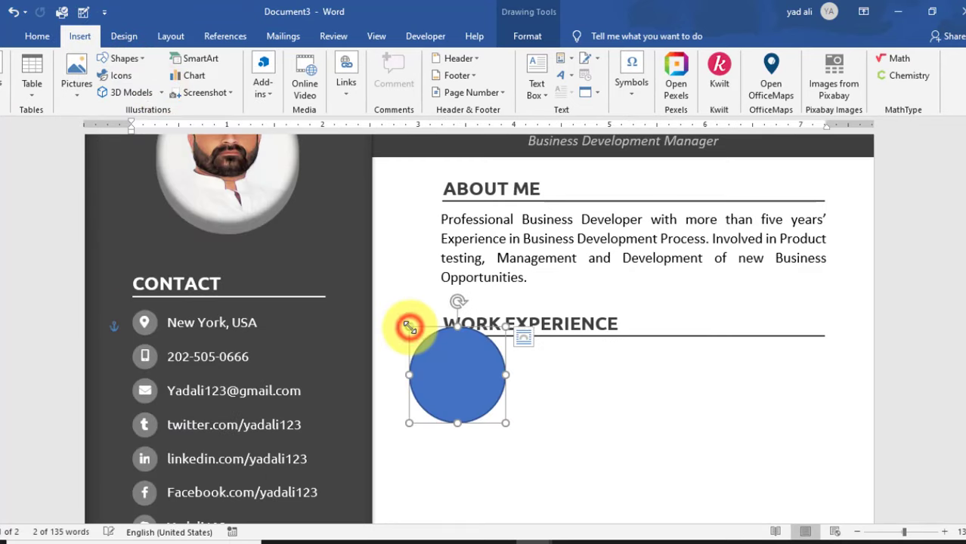
pyautogui.click(921, 64)
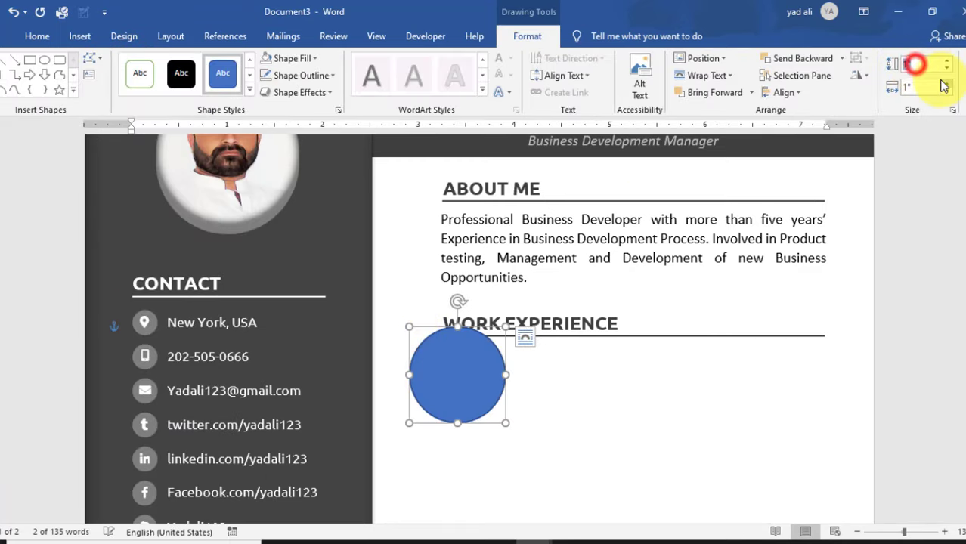
pyautogui.write('0.3')
pyautogui.press('Return')
pyautogui.click(910, 83)
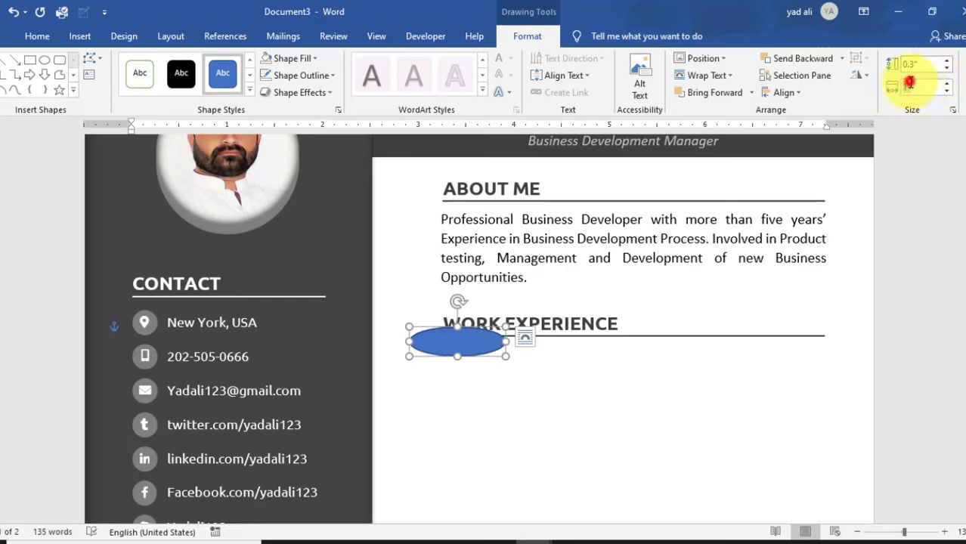
pyautogui.write('0.3')
pyautogui.press('Return')
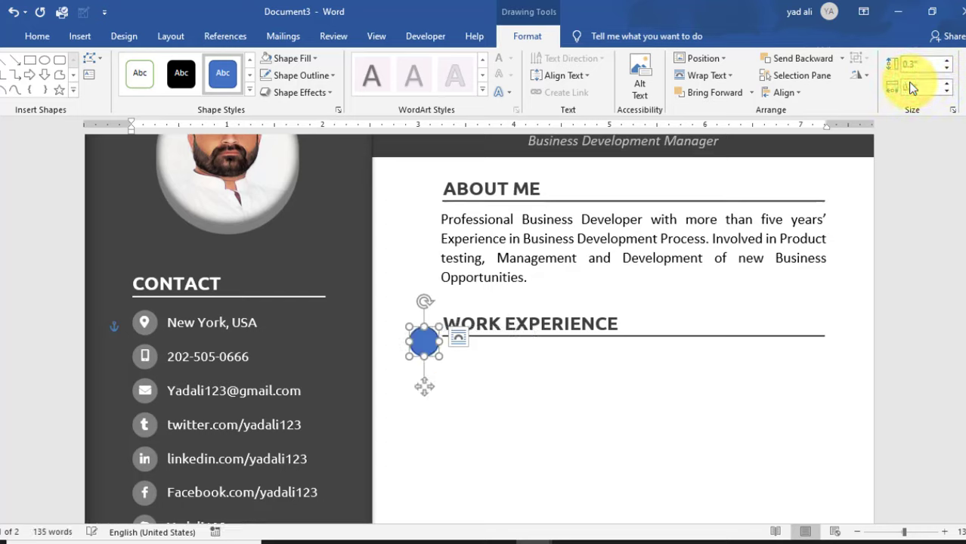
# - Remove the circle's outline, fill it with the recent grey, and move it left of the heading
pyautogui.click(320, 75)
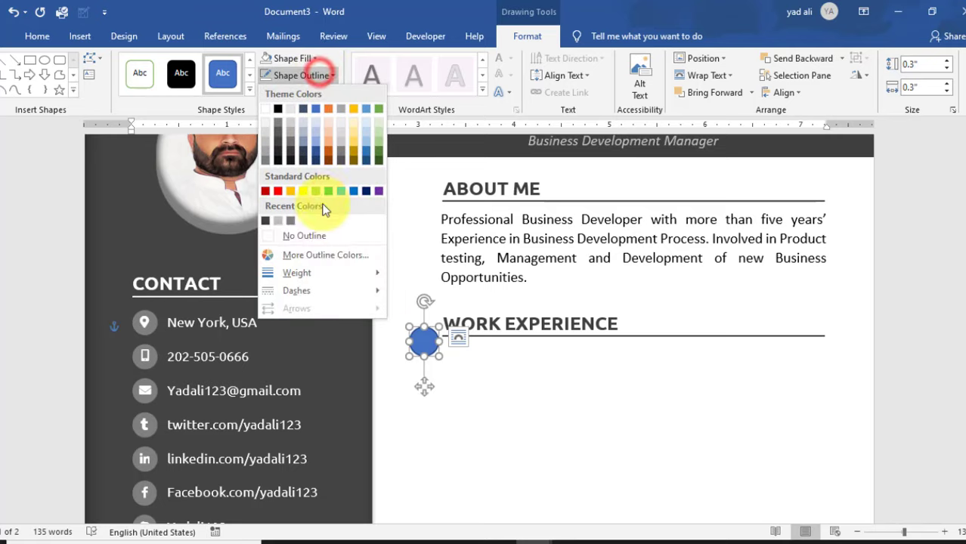
pyautogui.click(321, 235)
pyautogui.click(313, 57)
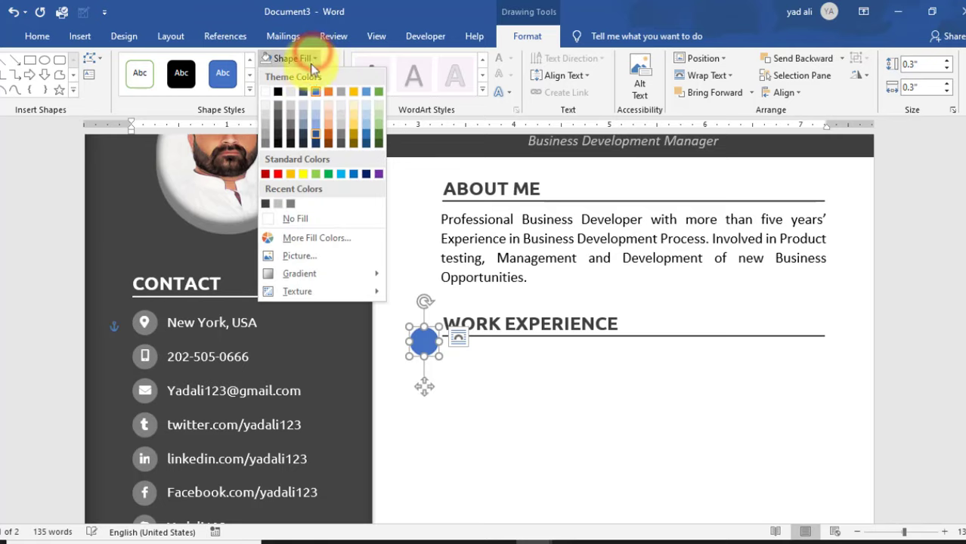
pyautogui.click(290, 203)
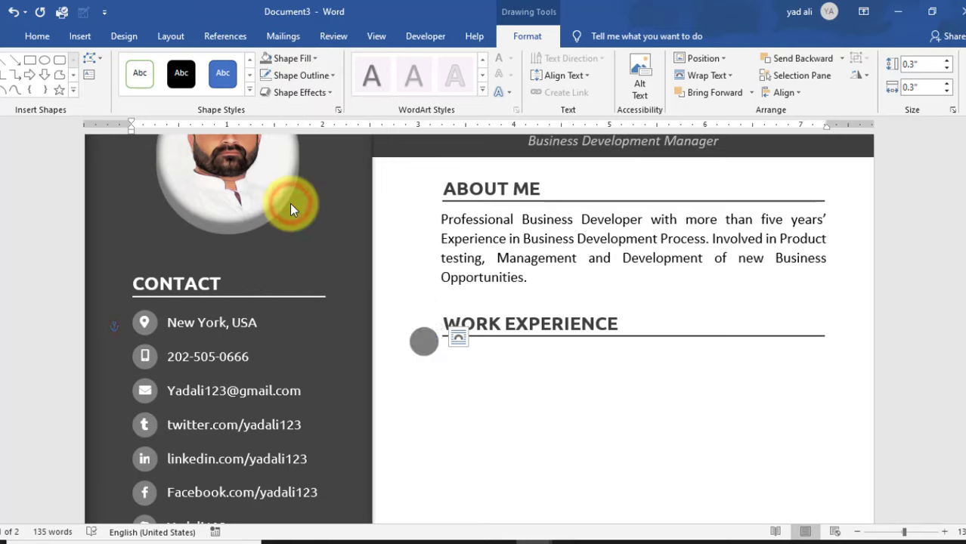
pyautogui.moveTo(424, 341); pyautogui.dragTo(417, 330)
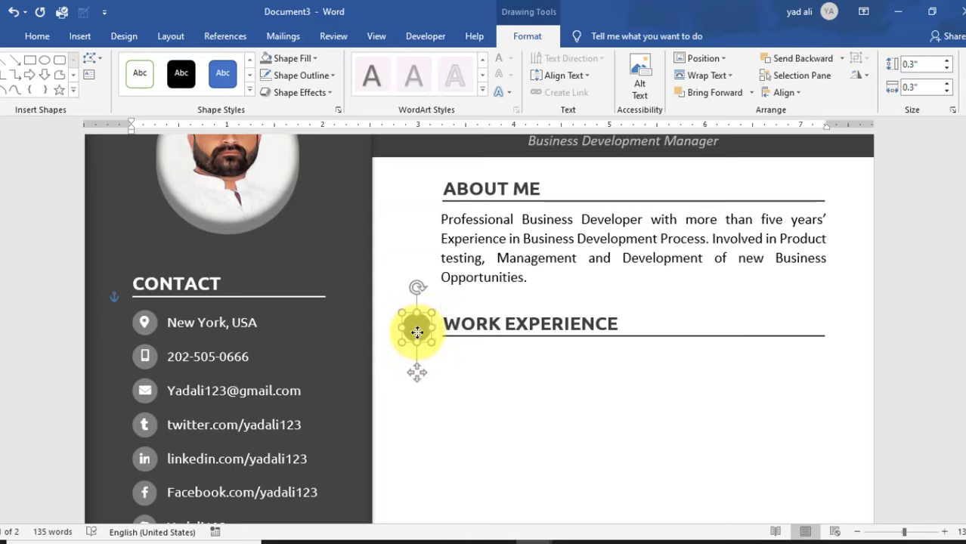
pyautogui.click(484, 377)
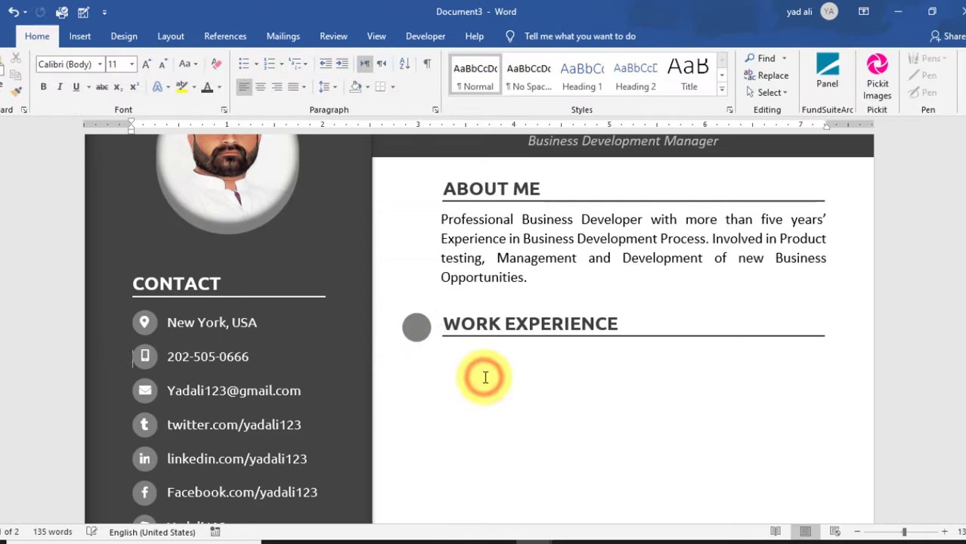
pyautogui.scroll(2, 440, 369)
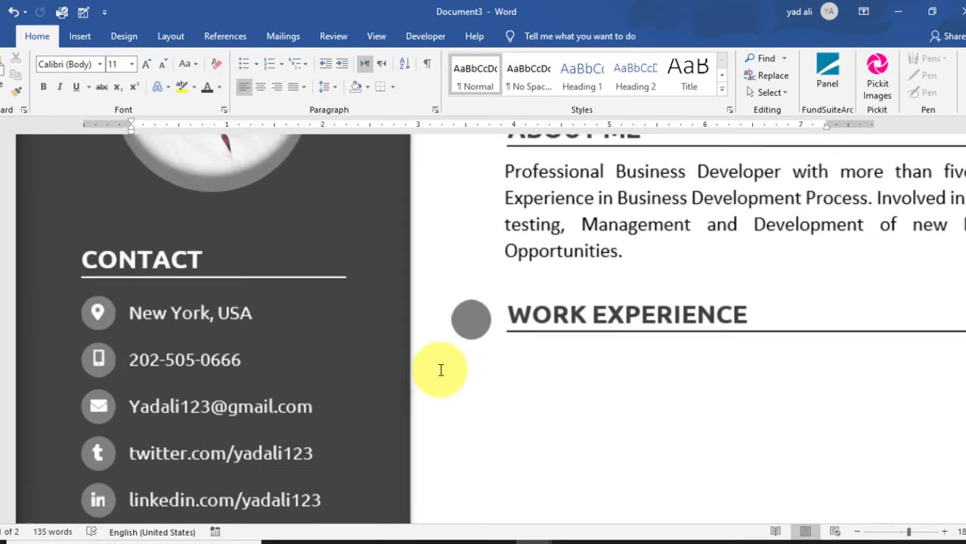
pyautogui.scroll(7, 440, 370)
pyautogui.scroll(2, 441, 370)
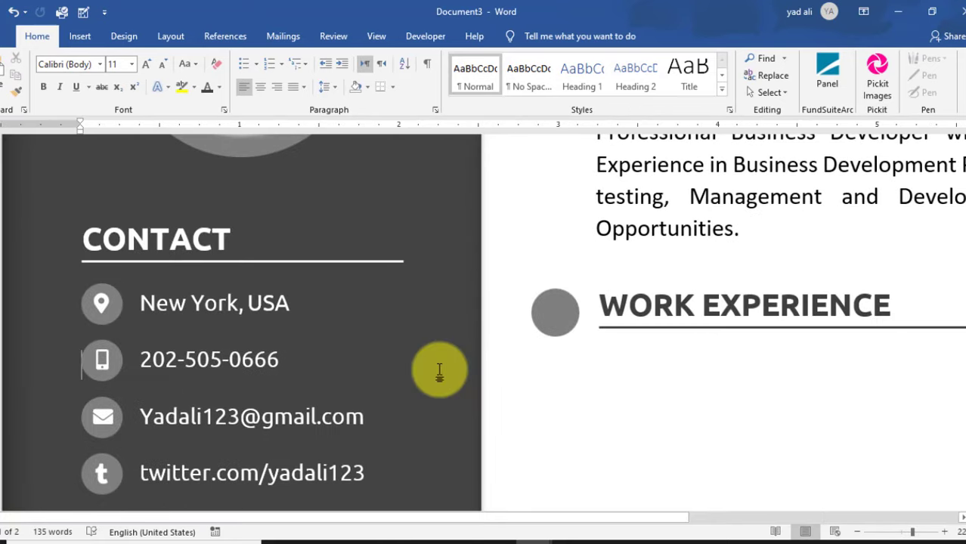
# - Draw a small text box over the grey circle
pyautogui.click(85, 38)
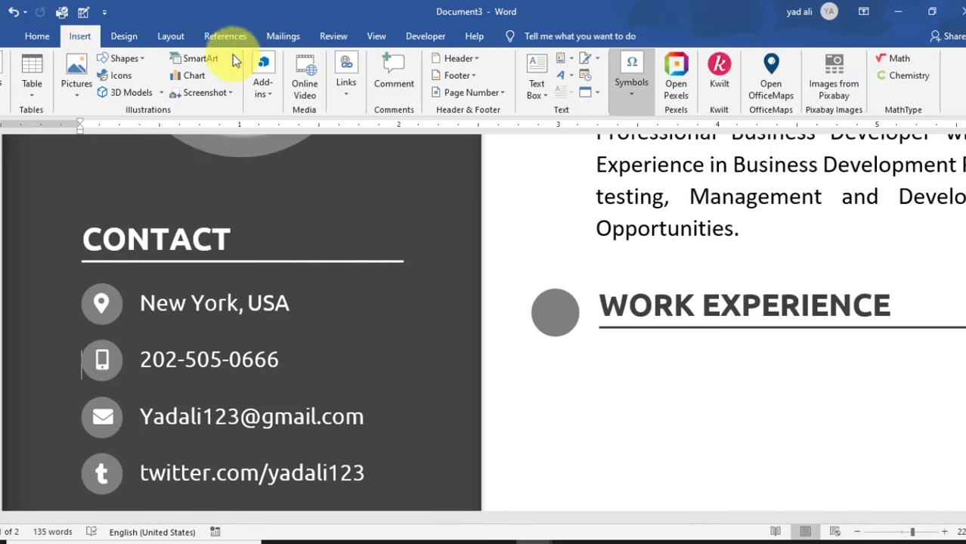
pyautogui.click(537, 93)
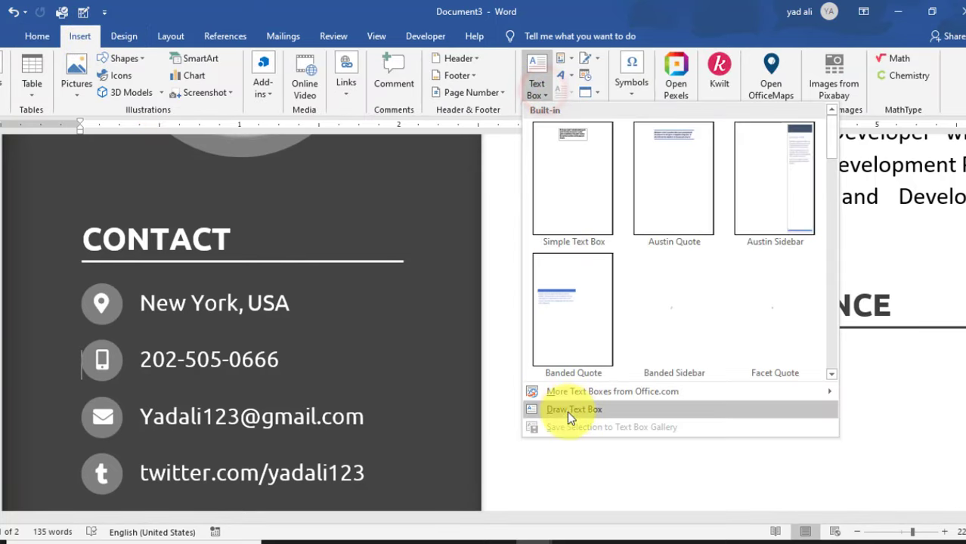
pyautogui.click(568, 411)
pyautogui.moveTo(539, 290); pyautogui.dragTo(573, 336)
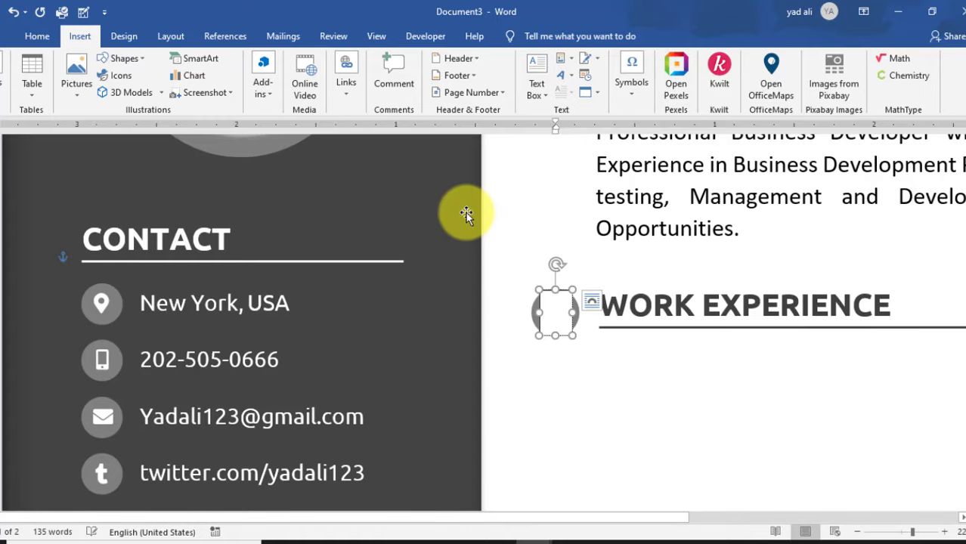
# - Set the text box's left, top and bottom margins to 0 in Format Shape
pyautogui.click(338, 109)
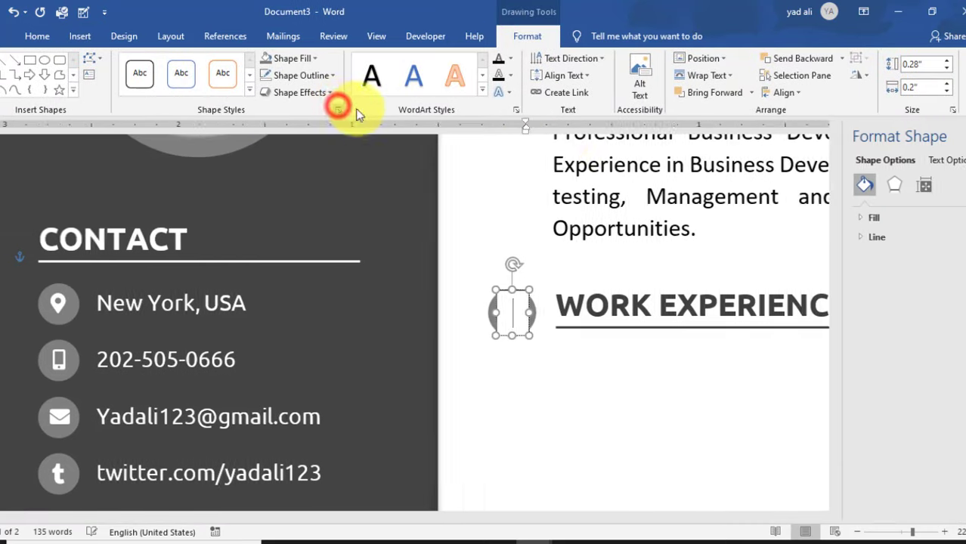
pyautogui.click(854, 189)
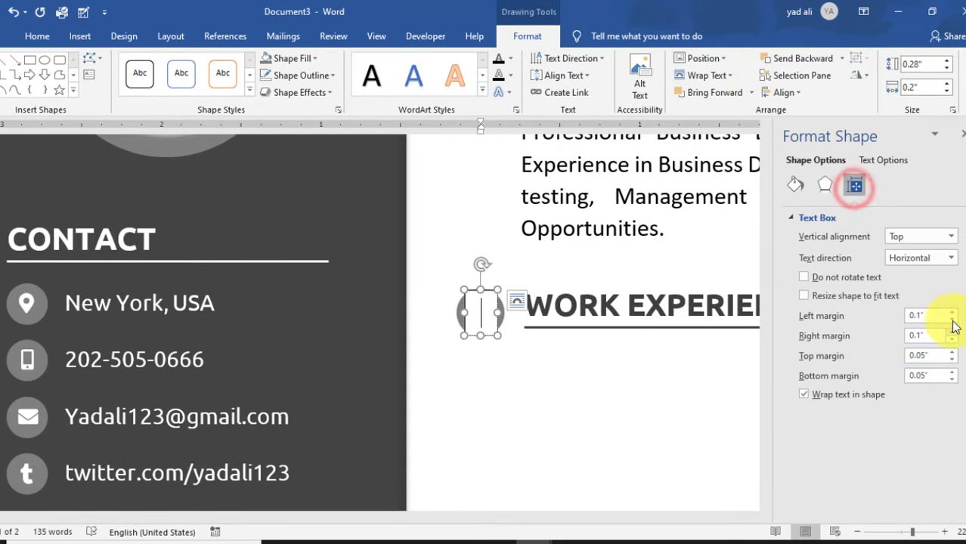
pyautogui.click(952, 319)
pyautogui.click(952, 359)
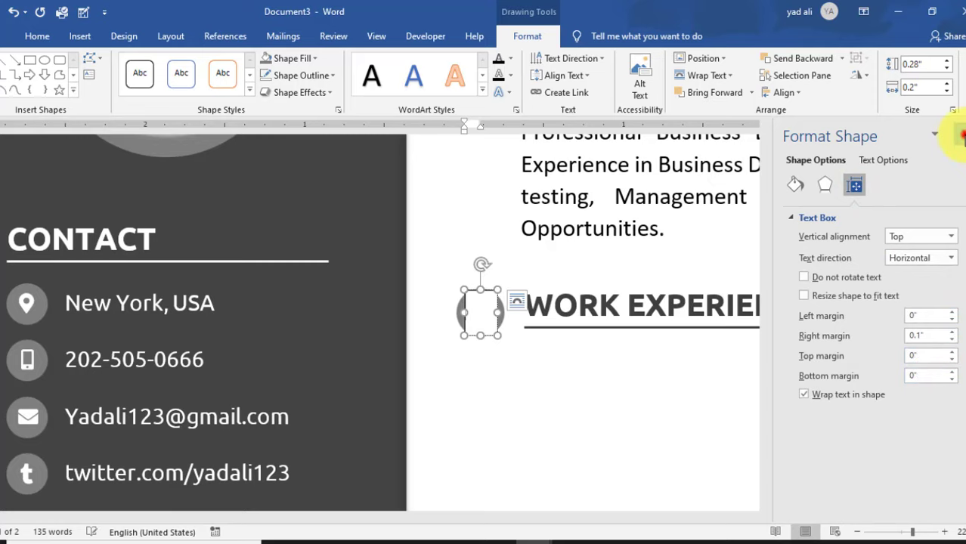
pyautogui.click(961, 135)
# - Give the text box a grey fill and no outline
pyautogui.click(314, 58)
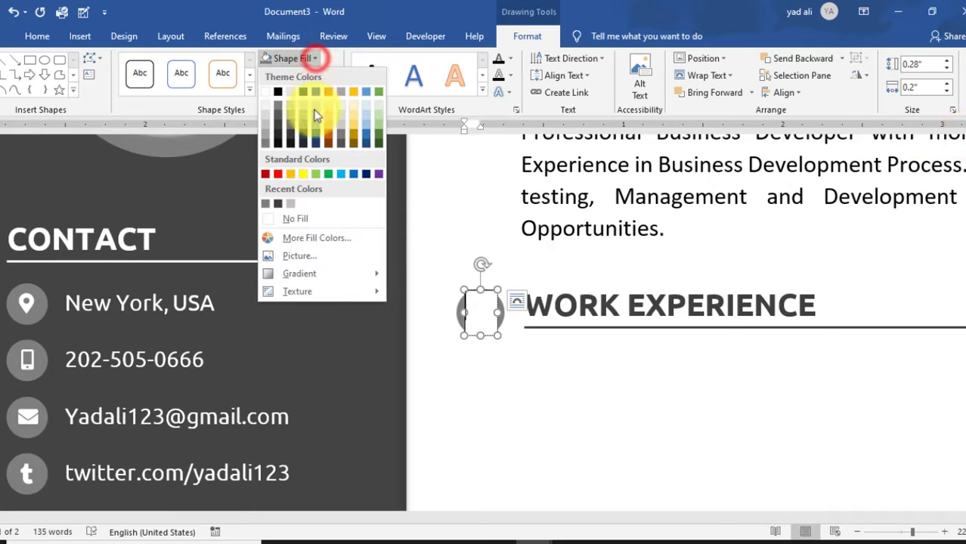
pyautogui.click(310, 218)
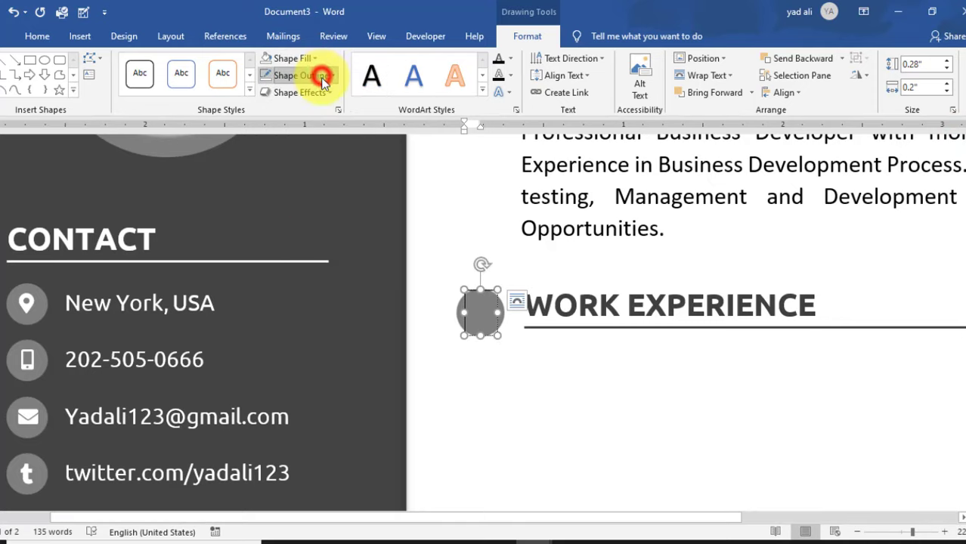
pyautogui.click(322, 76)
pyautogui.click(318, 232)
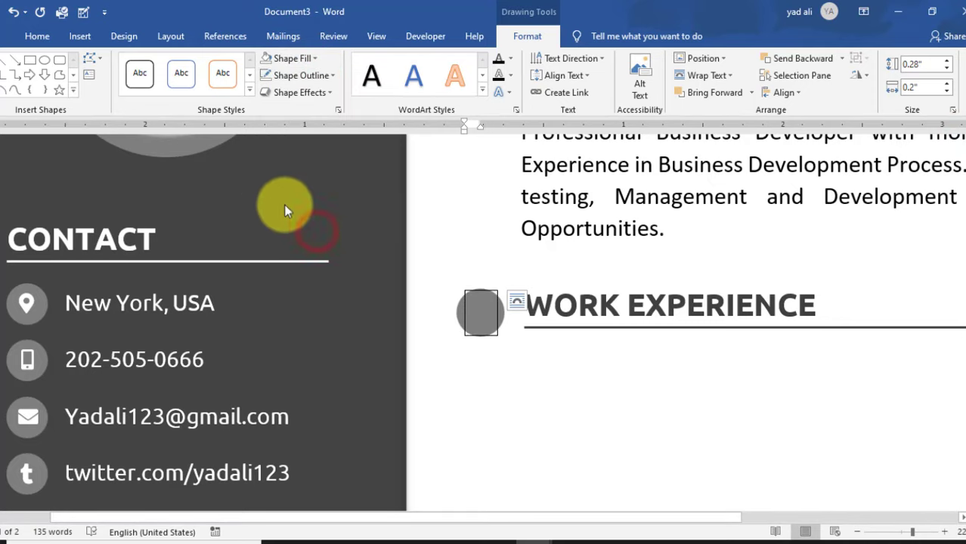
pyautogui.click(79, 35)
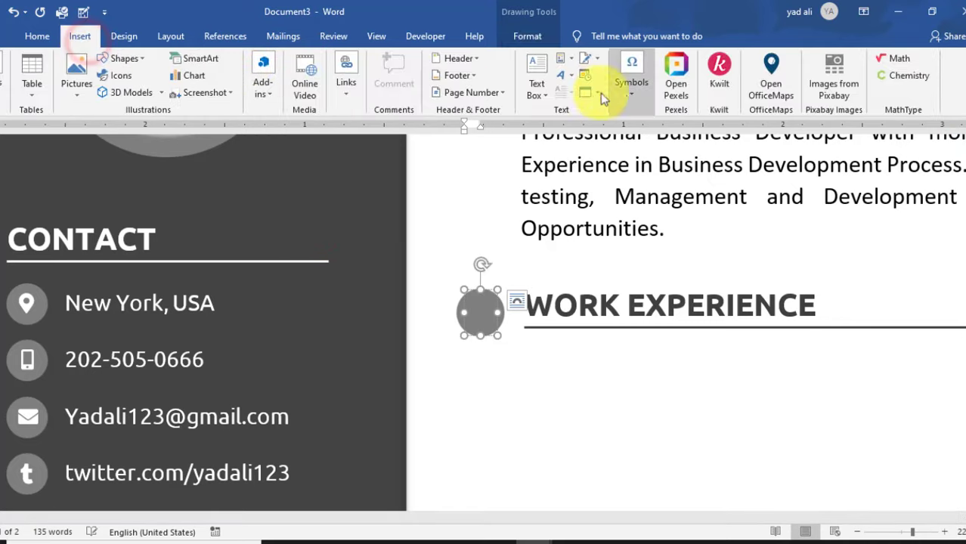
# - Insert the FontAwesome briefcase symbol (F0B1) into the text box via More Symbols
pyautogui.click(626, 93)
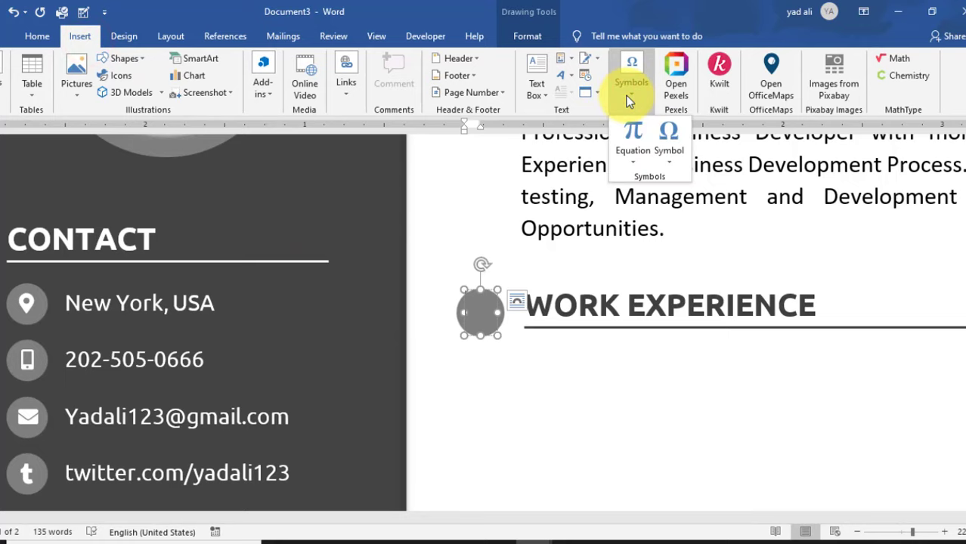
pyautogui.click(668, 147)
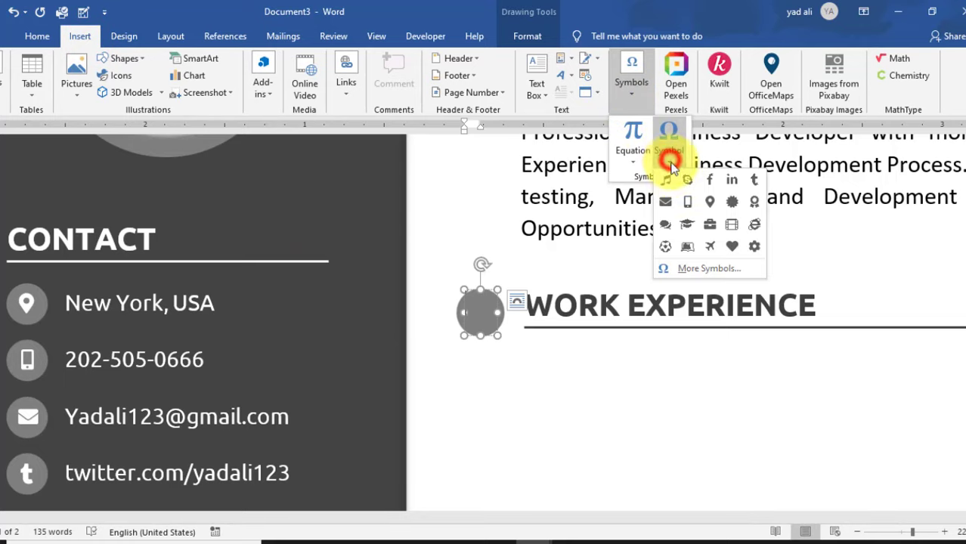
pyautogui.click(709, 270)
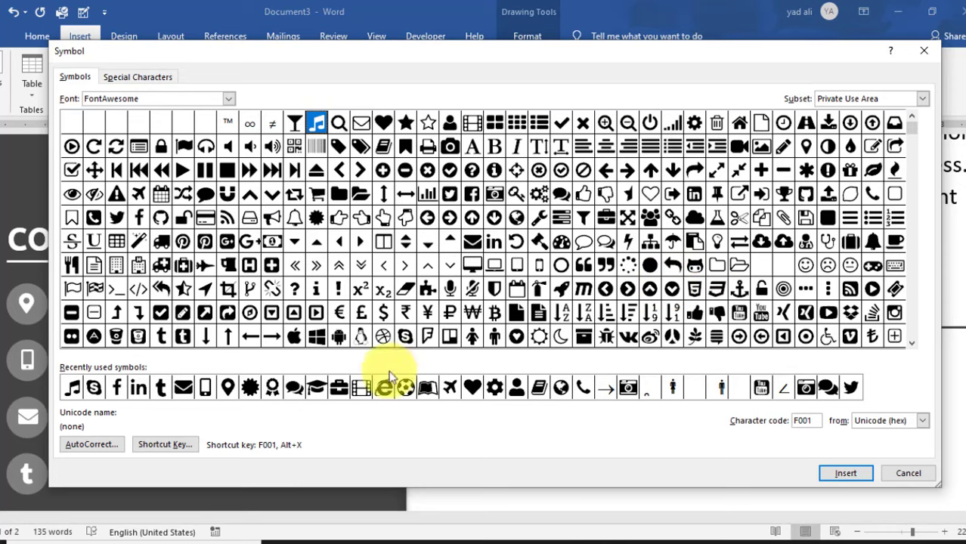
pyautogui.click(339, 387)
pyautogui.click(836, 473)
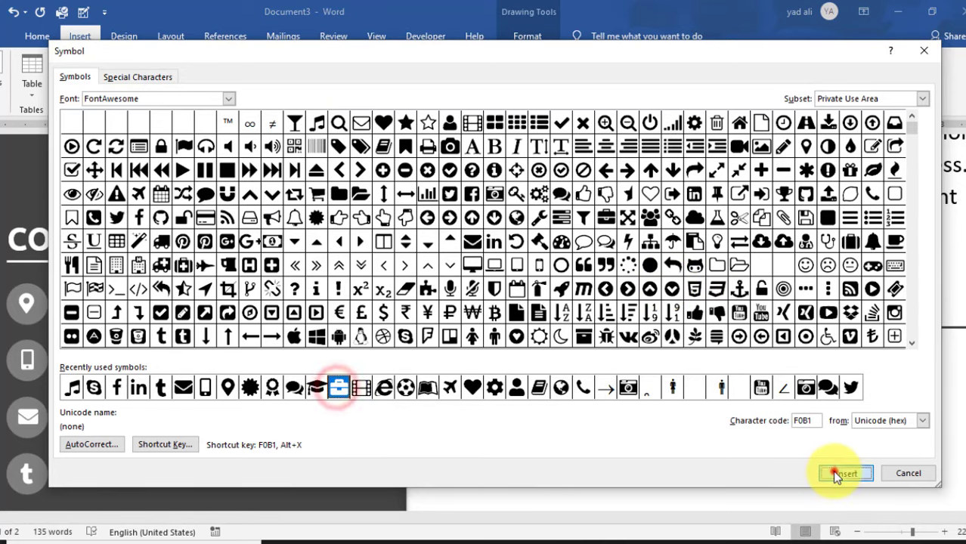
pyautogui.click(909, 474)
# - Make the briefcase icon white and shrink its text box to sit inside the circle
pyautogui.click(483, 307)
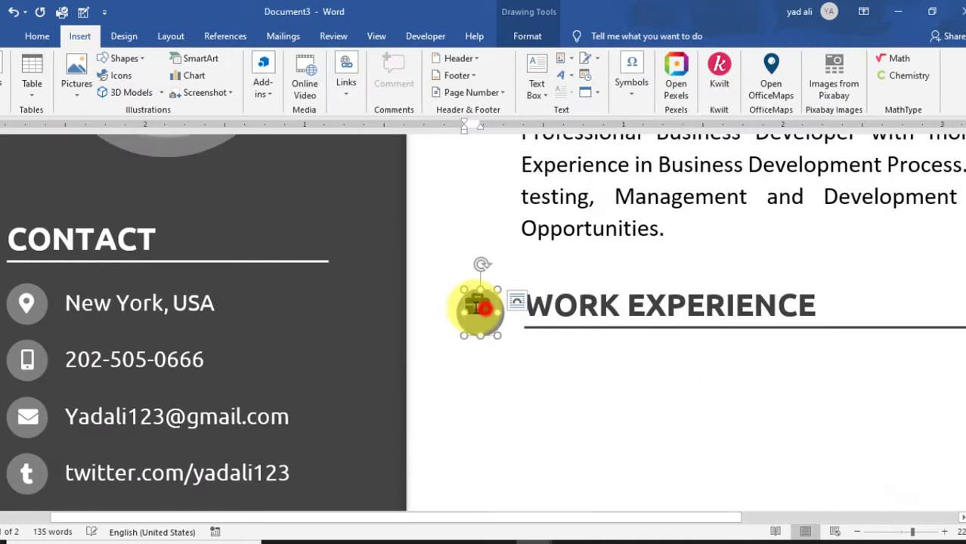
pyautogui.click(37, 36)
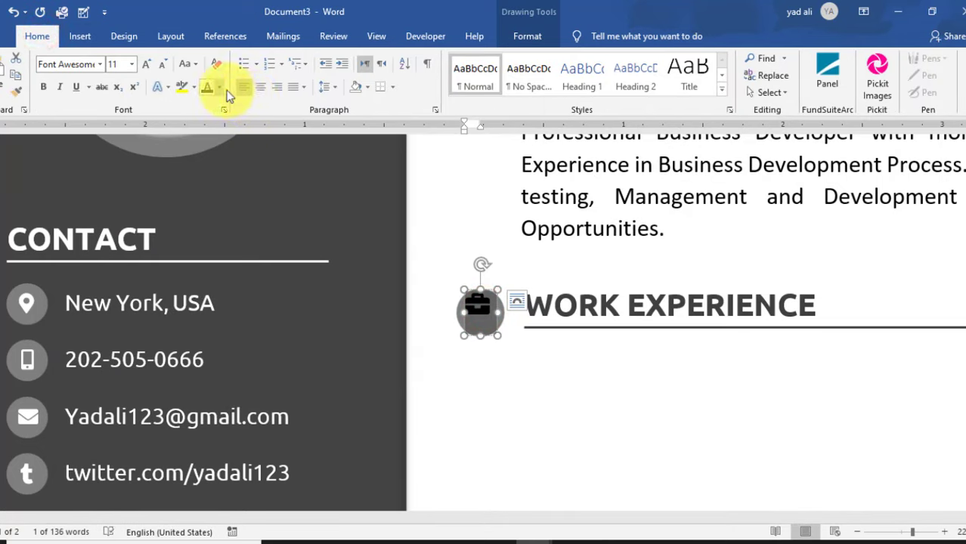
pyautogui.click(218, 87)
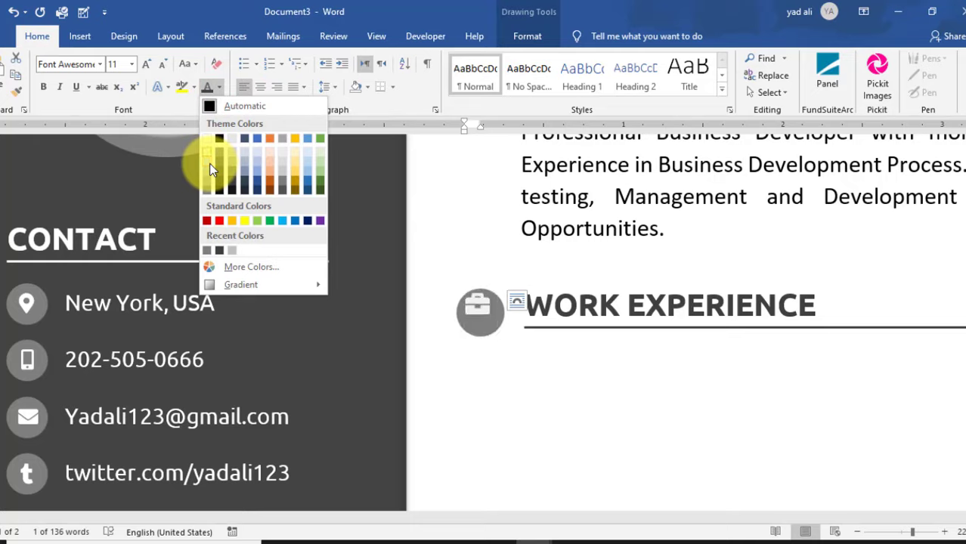
pyautogui.click(205, 139)
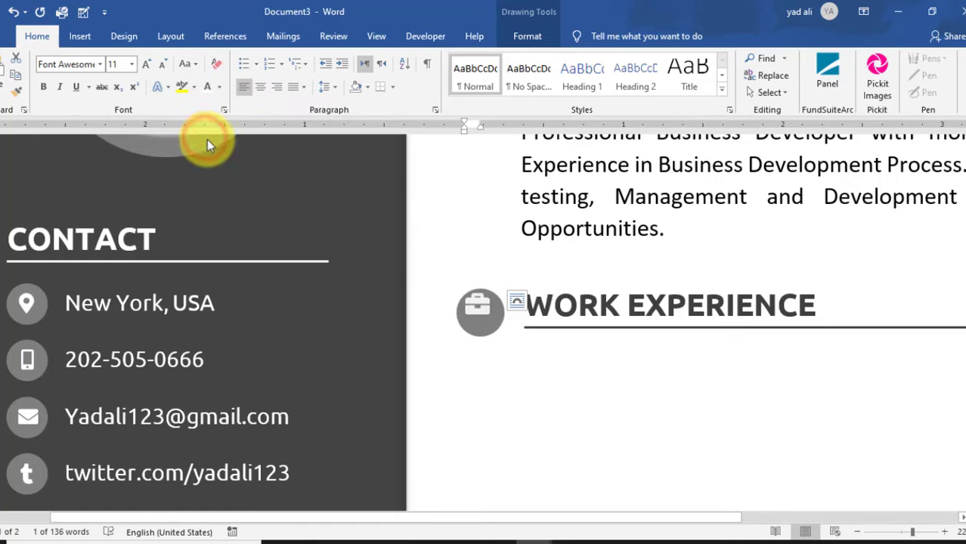
pyautogui.moveTo(493, 335)
pyautogui.mouseDown()
pyautogui.moveTo(487, 297)
pyautogui.moveTo(501, 309)
pyautogui.mouseUp()
pyautogui.click(533, 36)
pyautogui.click(866, 60)
pyautogui.click(867, 76)
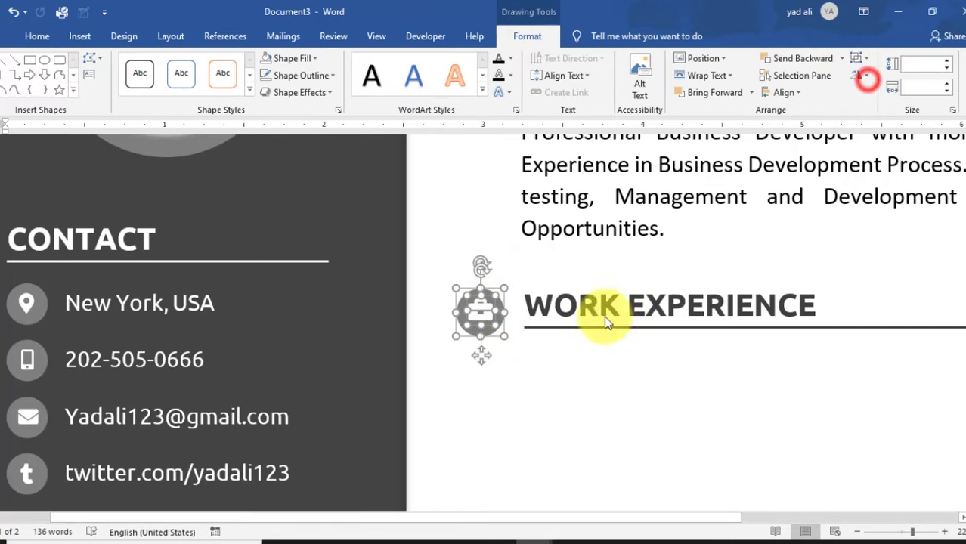
pyautogui.click(597, 411)
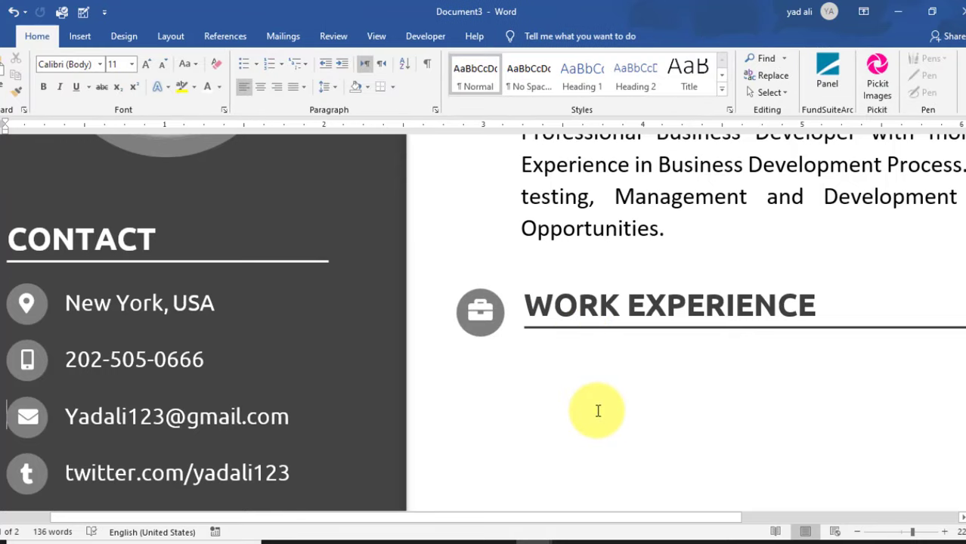
pyautogui.keyDown('ctrl'); pyautogui.scroll(-6, 598, 411); pyautogui.keyUp('ctrl')
# - Draw a straight vertical line down from the briefcase marker
pyautogui.click(79, 37)
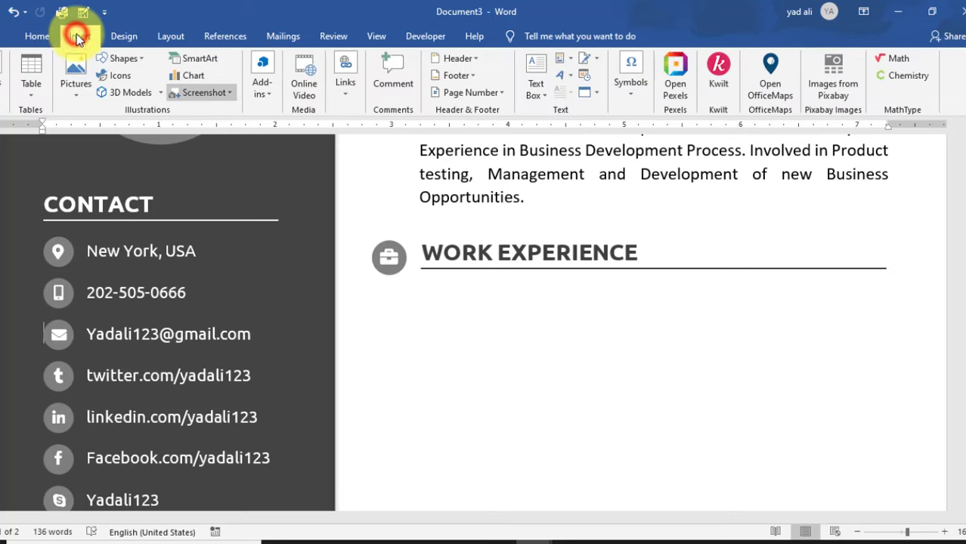
pyautogui.click(139, 57)
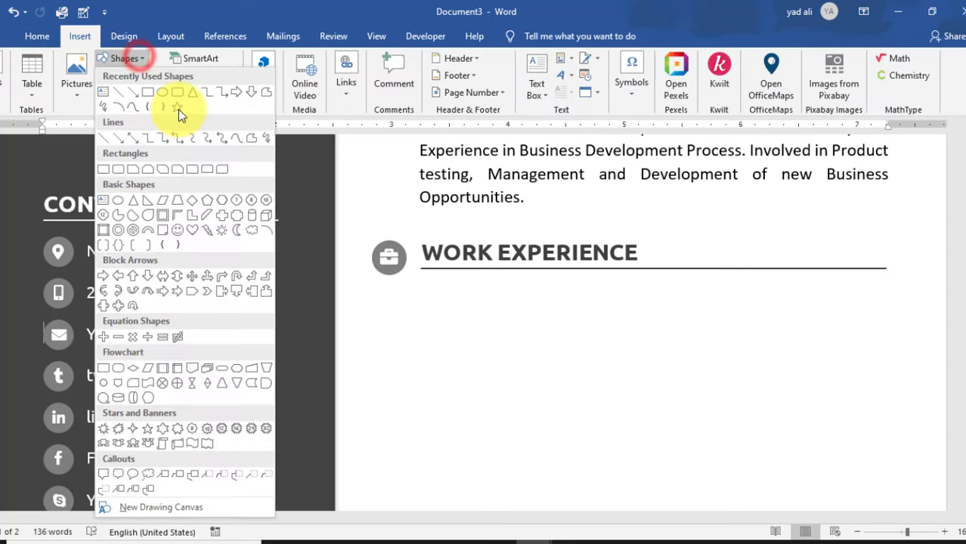
pyautogui.click(124, 95)
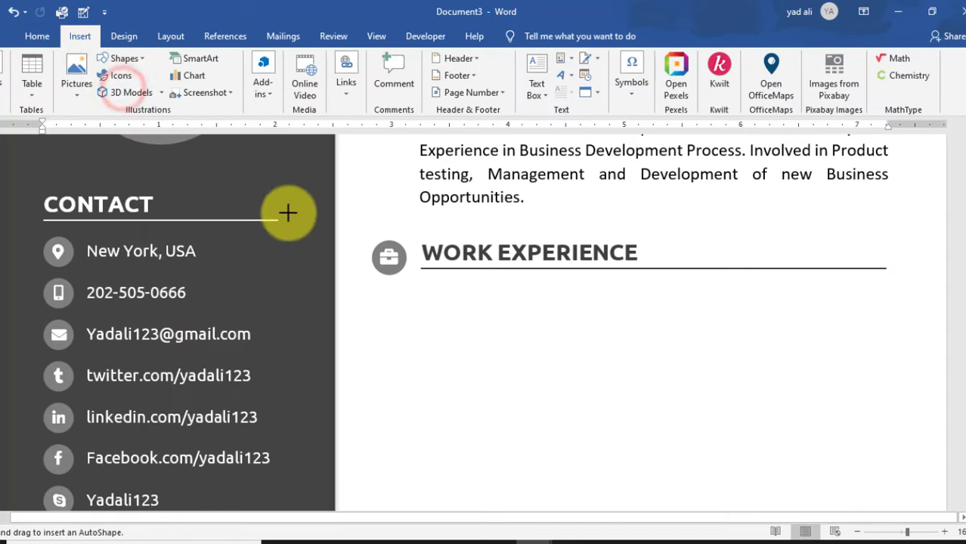
pyautogui.moveTo(390, 289); pyautogui.dragTo(391, 432)
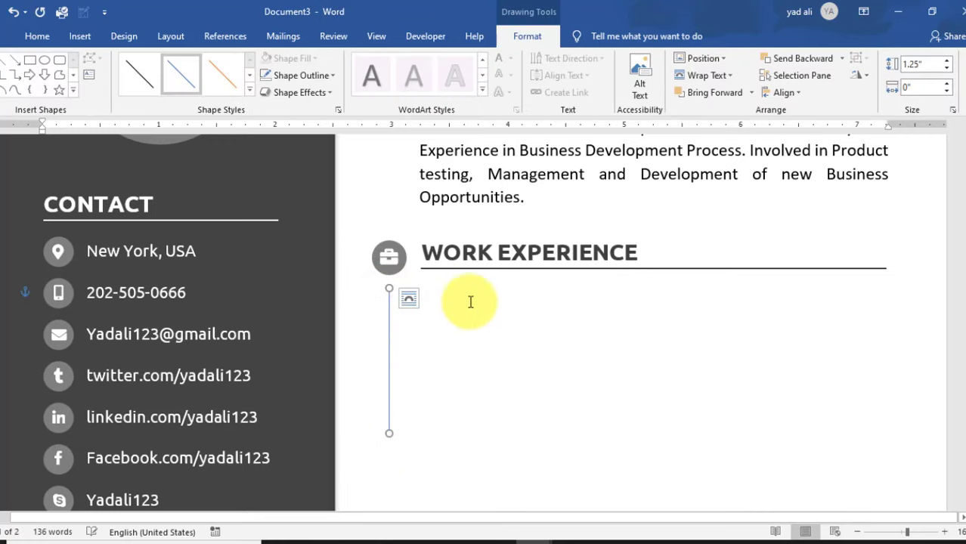
# - Give the timeline line a dark grey outline, 1 pt weight and 3.3" height
pyautogui.click(327, 77)
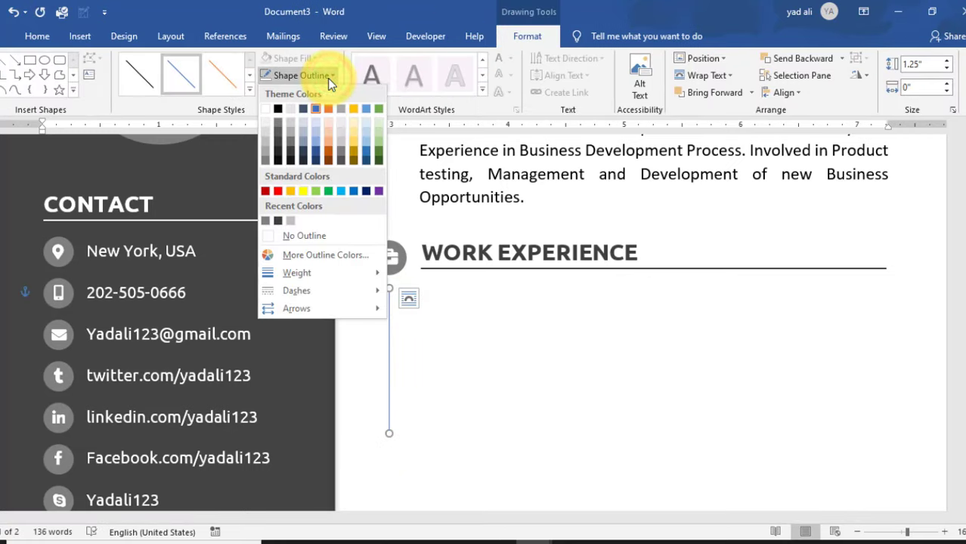
pyautogui.click(277, 220)
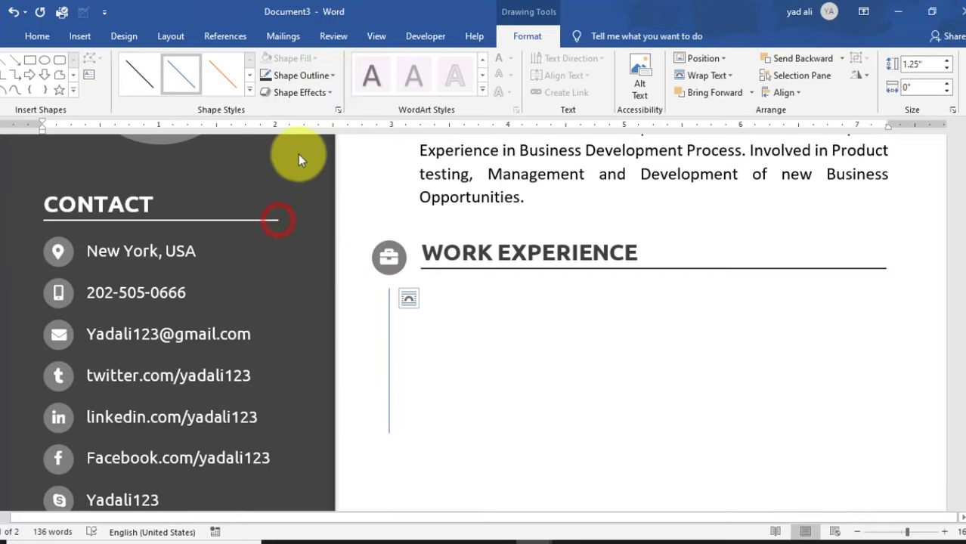
pyautogui.click(322, 76)
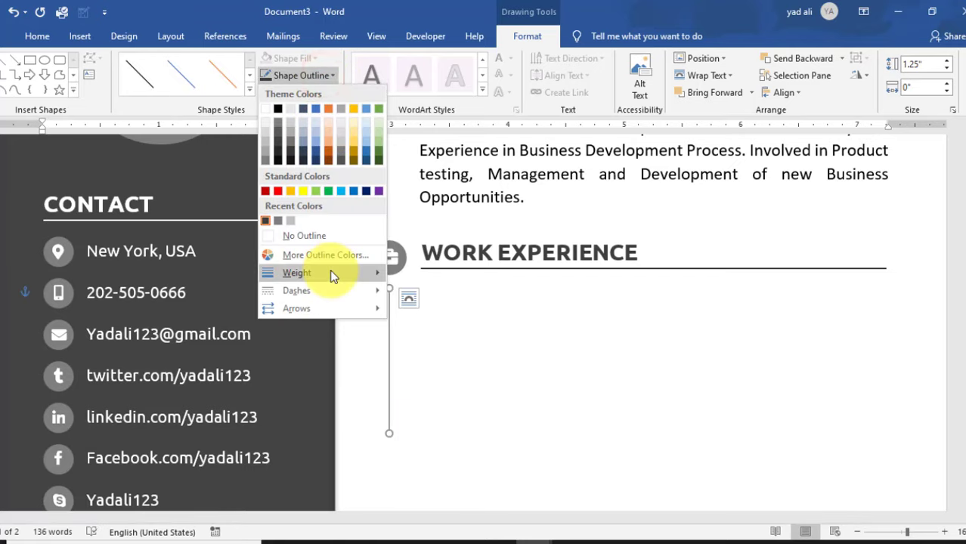
pyautogui.moveTo(332, 275)
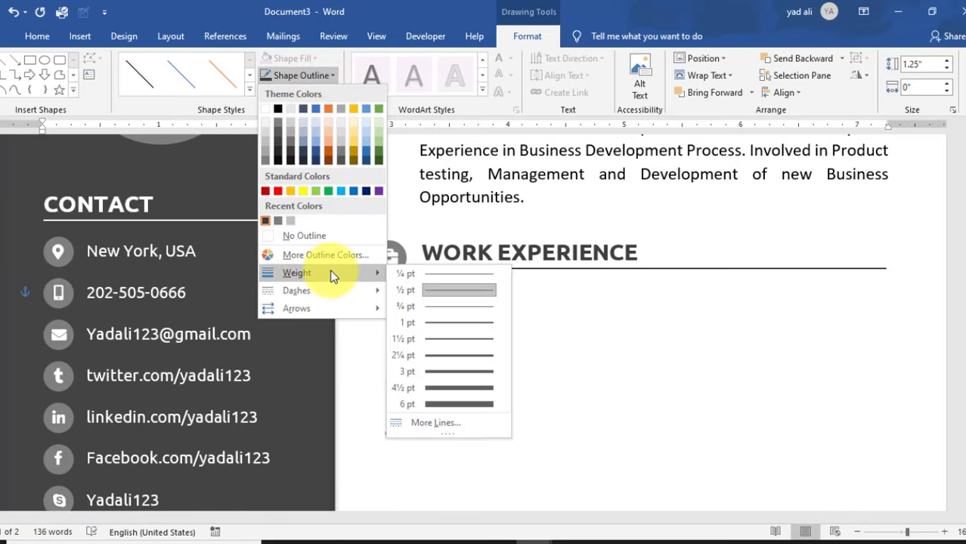
pyautogui.click(453, 324)
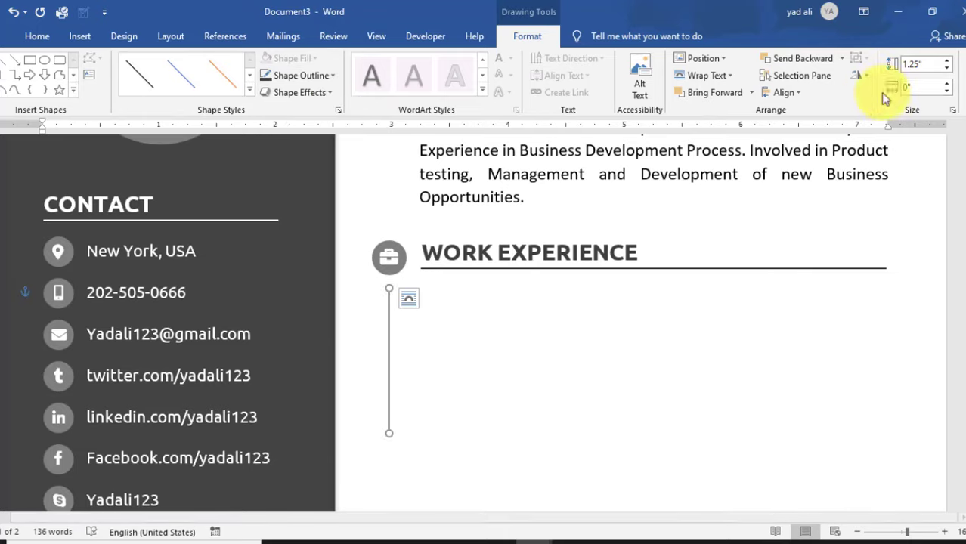
pyautogui.click(923, 64)
pyautogui.press('Return')
pyautogui.scroll(-6, 537, 337)
pyautogui.scroll(7, 537, 337)
pyautogui.scroll(1, 538, 337)
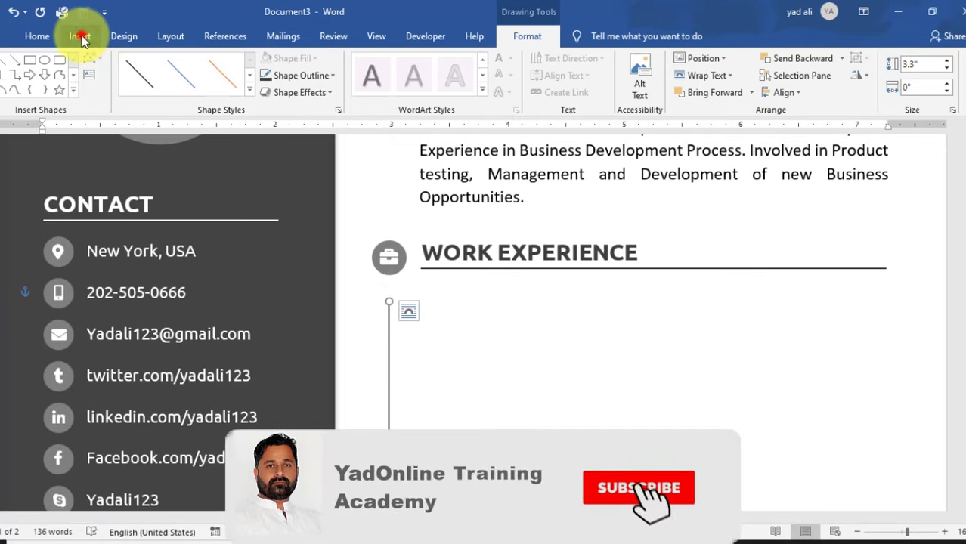
pyautogui.click(82, 36)
# - Draw an oval and size it to 0.15" by 0.15"
pyautogui.click(121, 58)
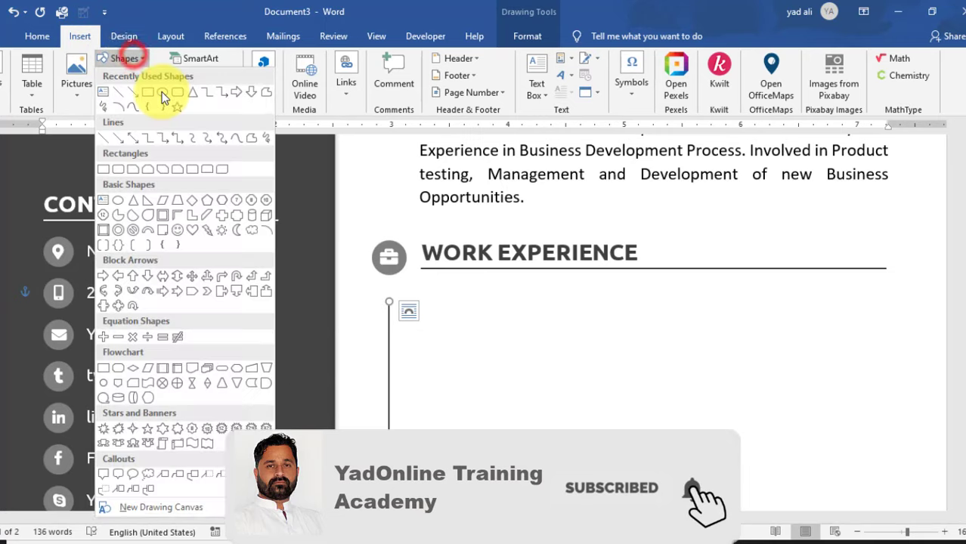
pyautogui.click(162, 92)
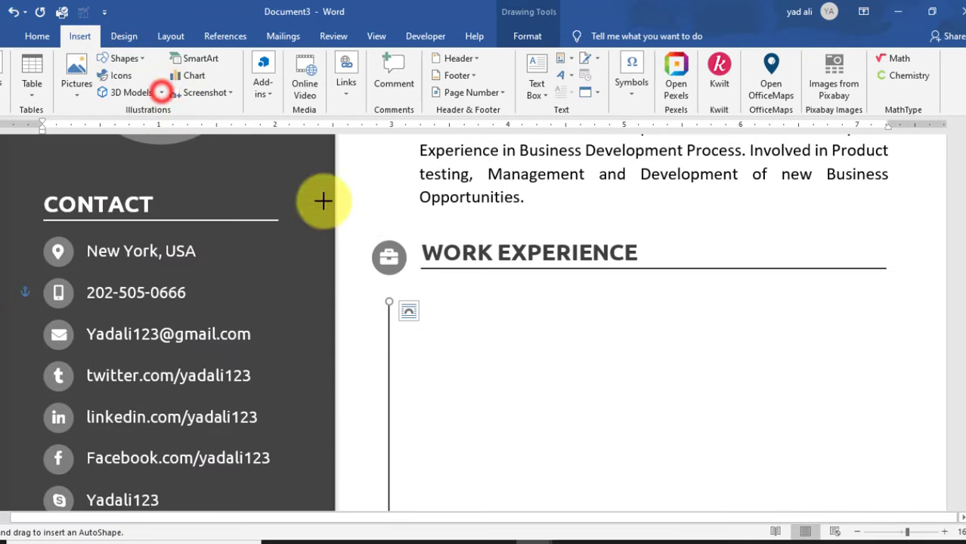
pyautogui.click(486, 310)
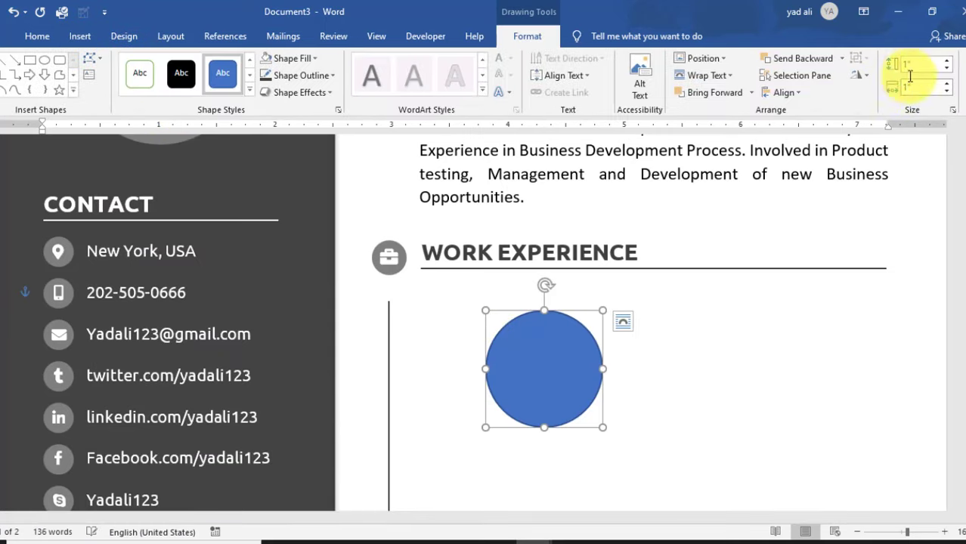
pyautogui.write('0.15')
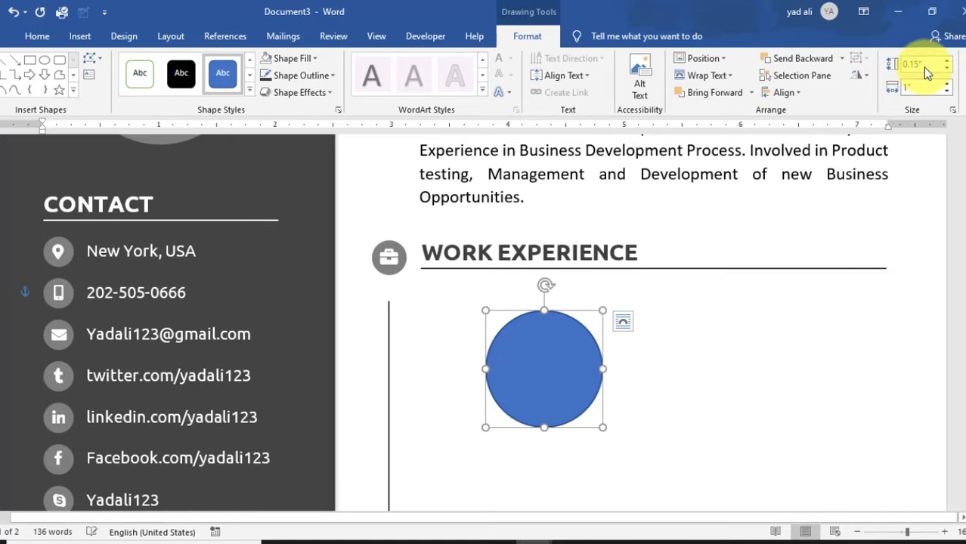
pyautogui.press('Return')
pyautogui.click(921, 84)
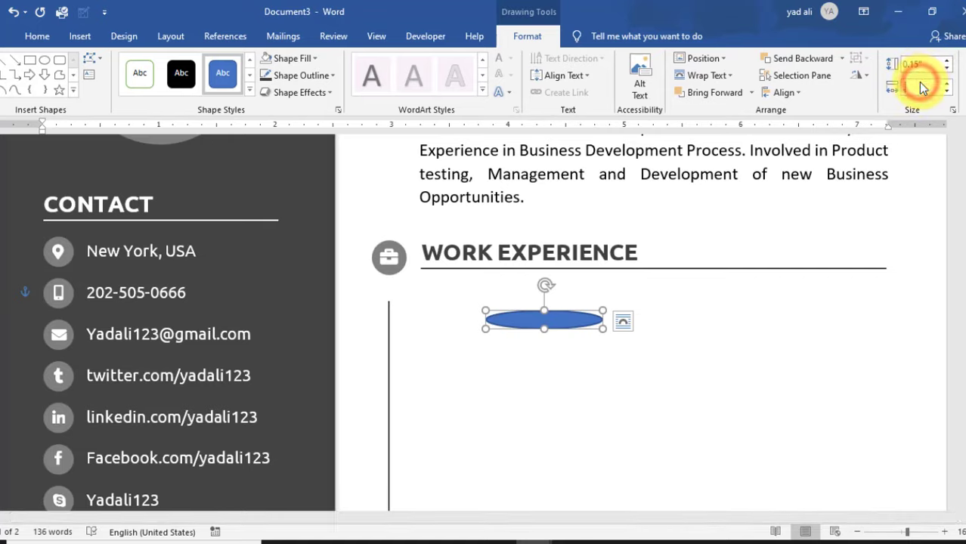
pyautogui.write('.15')
pyautogui.press('Return')
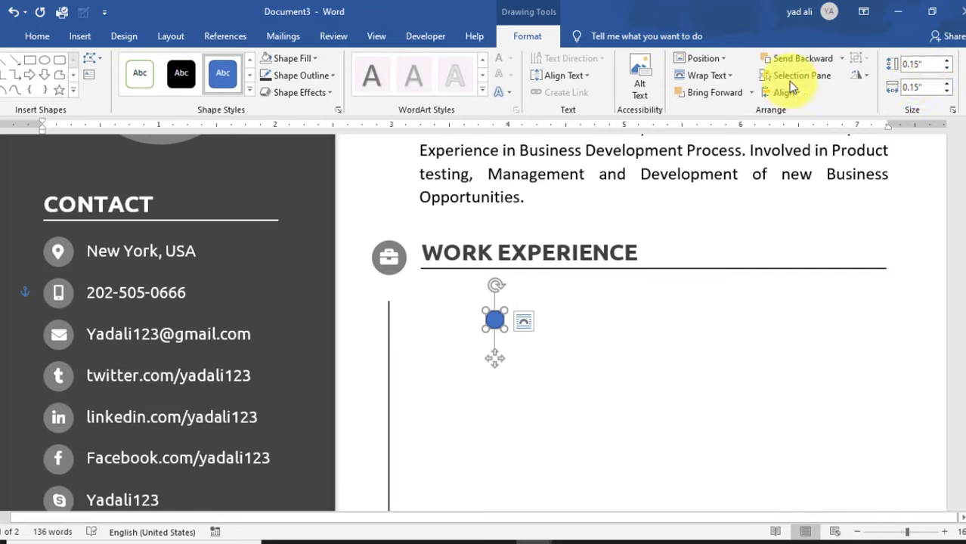
# - Give the small circle a dark grey outline and white fill, and move it onto the timeline
pyautogui.click(333, 77)
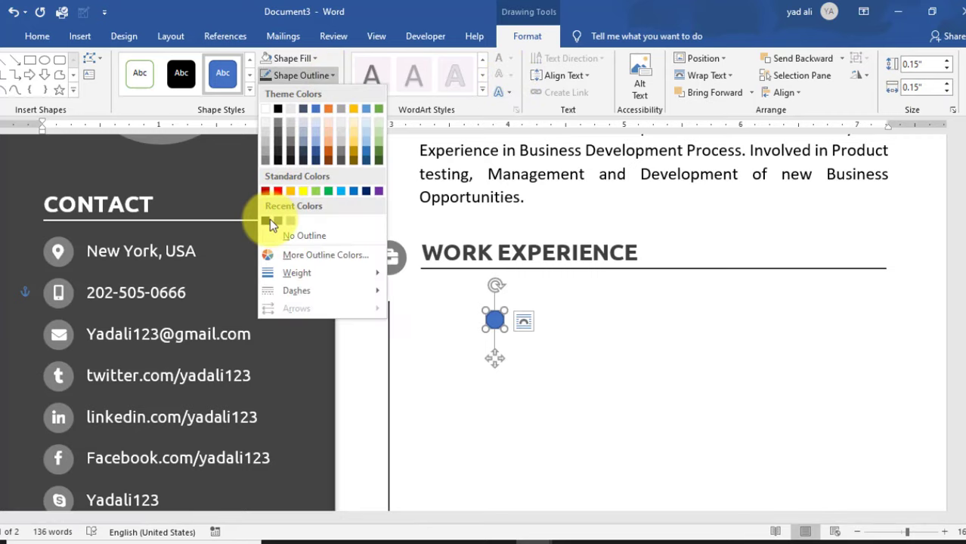
pyautogui.click(266, 221)
pyautogui.click(317, 58)
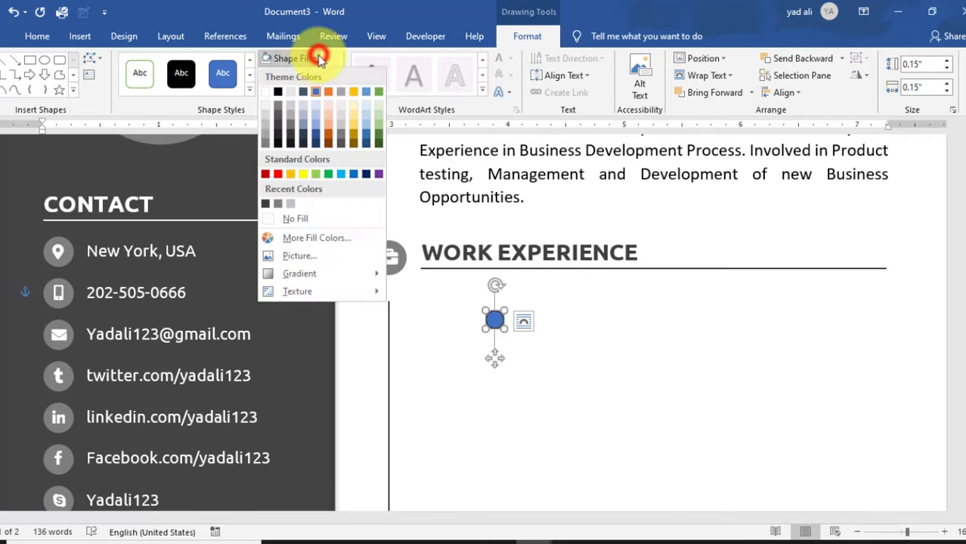
pyautogui.click(266, 92)
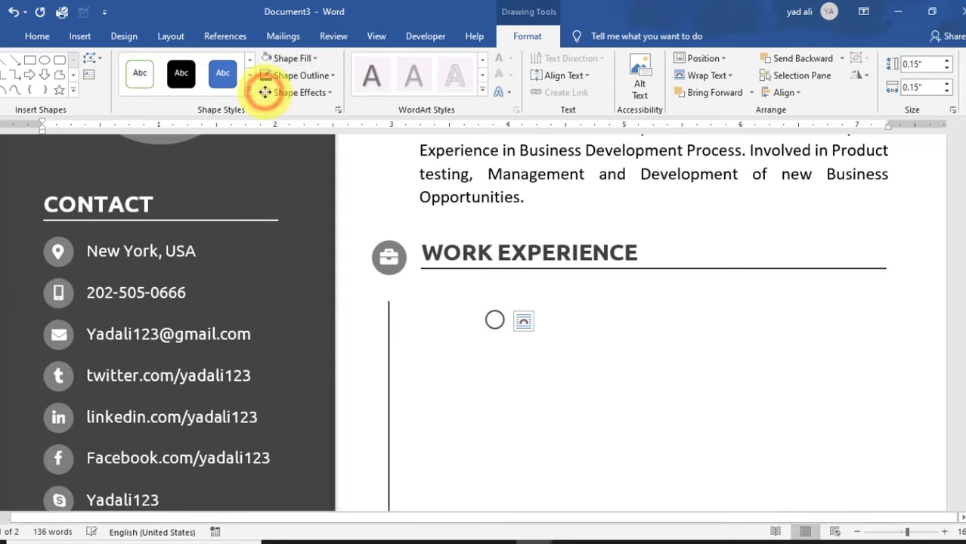
pyautogui.click(495, 322)
pyautogui.moveTo(495, 323); pyautogui.dragTo(392, 306)
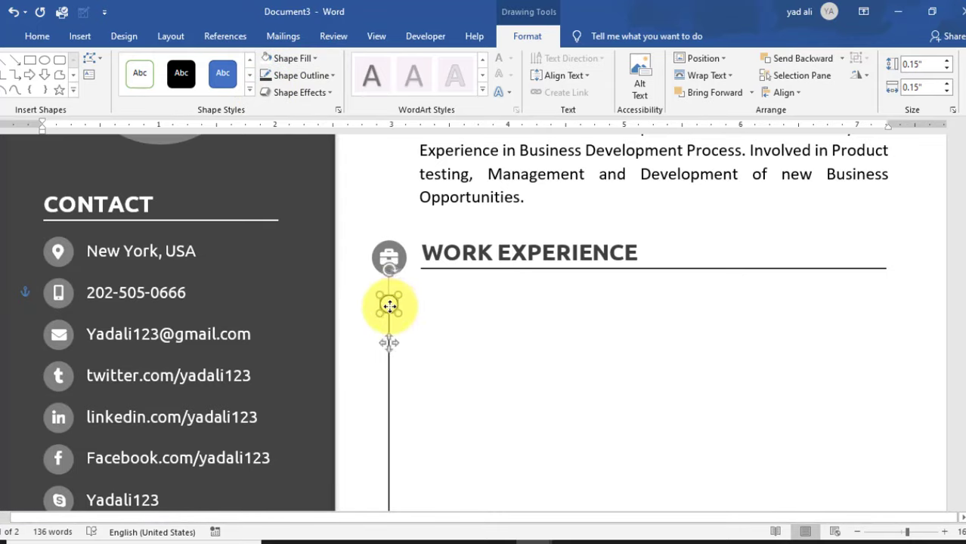
pyautogui.click(429, 366)
# - Align the circle and timeline line by their tops and centre the circle on the line
pyautogui.scroll(8, 429, 366)
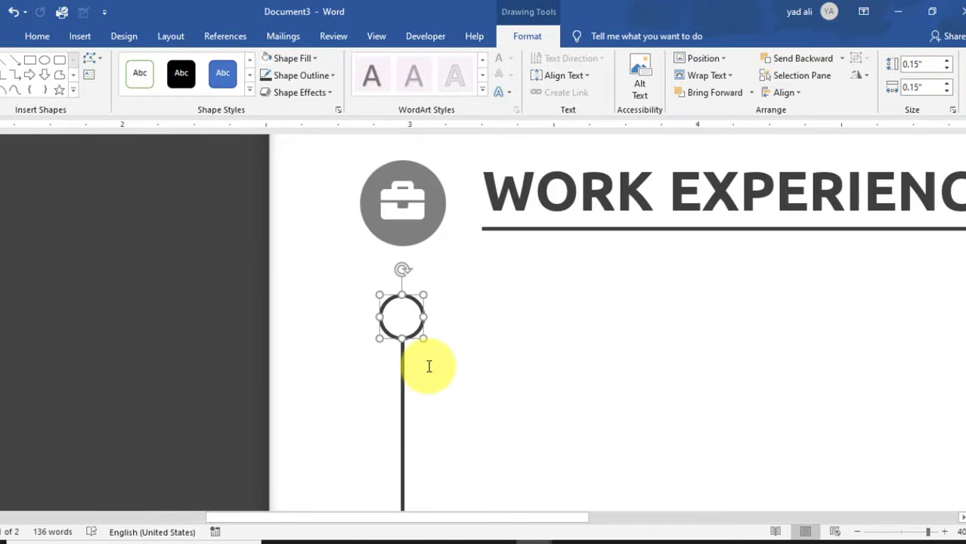
pyautogui.keyDown('shift'); pyautogui.click(402, 378); pyautogui.keyUp('shift')
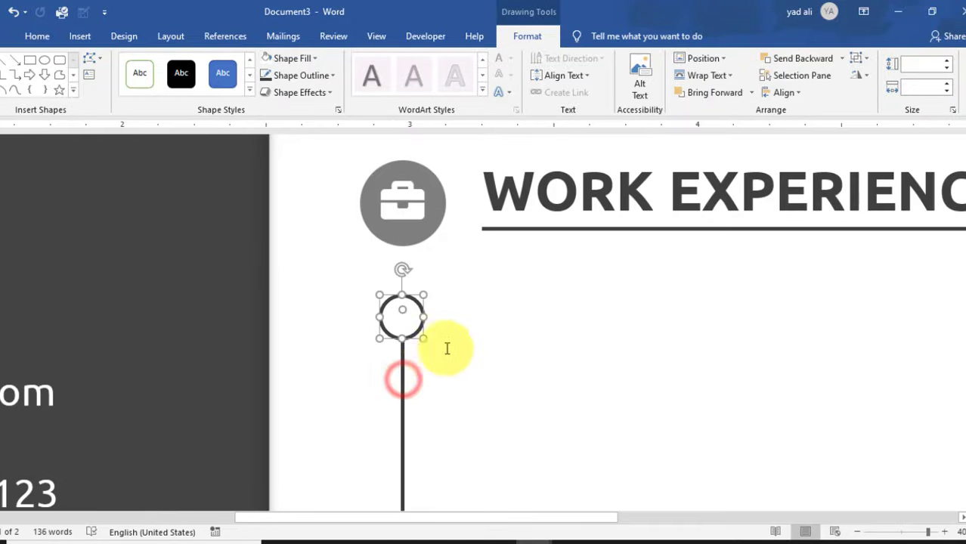
pyautogui.click(793, 91)
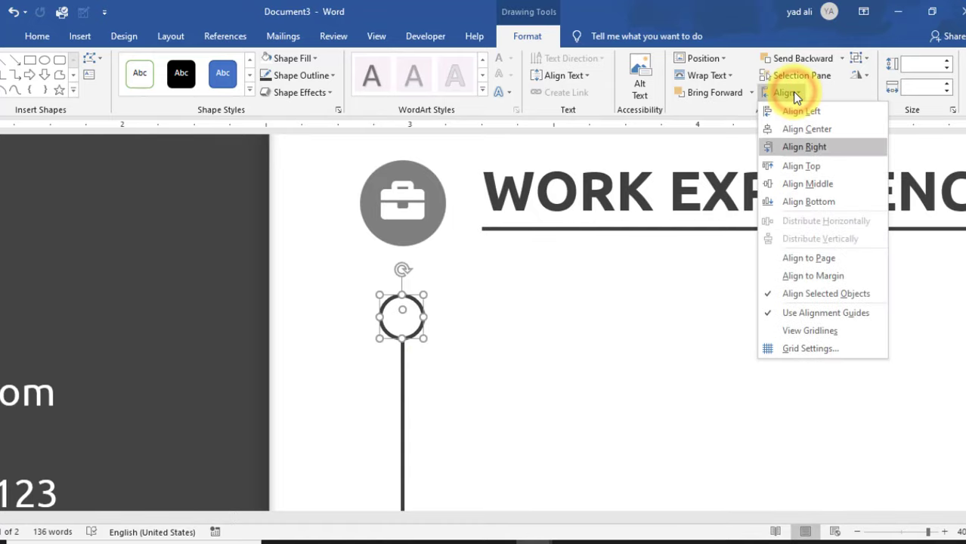
pyautogui.click(811, 167)
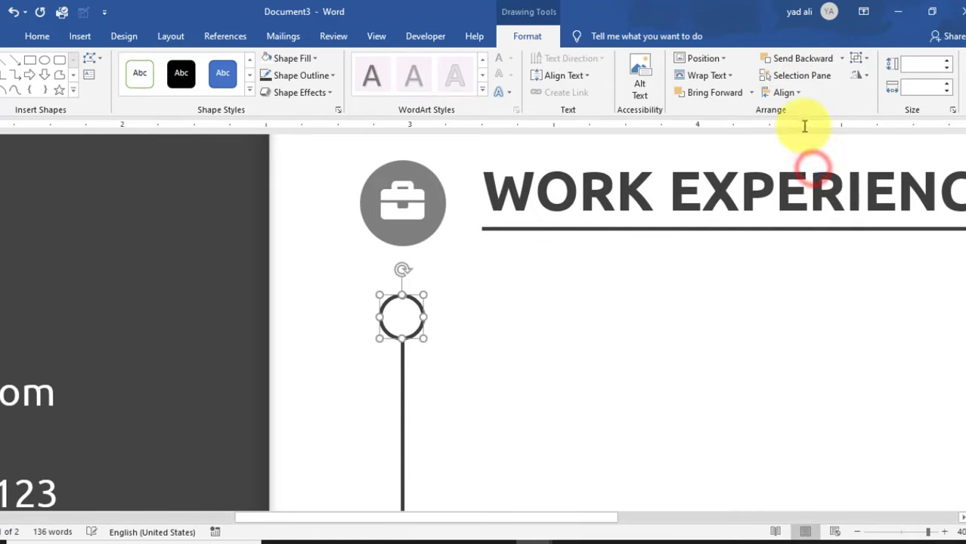
pyautogui.click(794, 91)
pyautogui.click(805, 130)
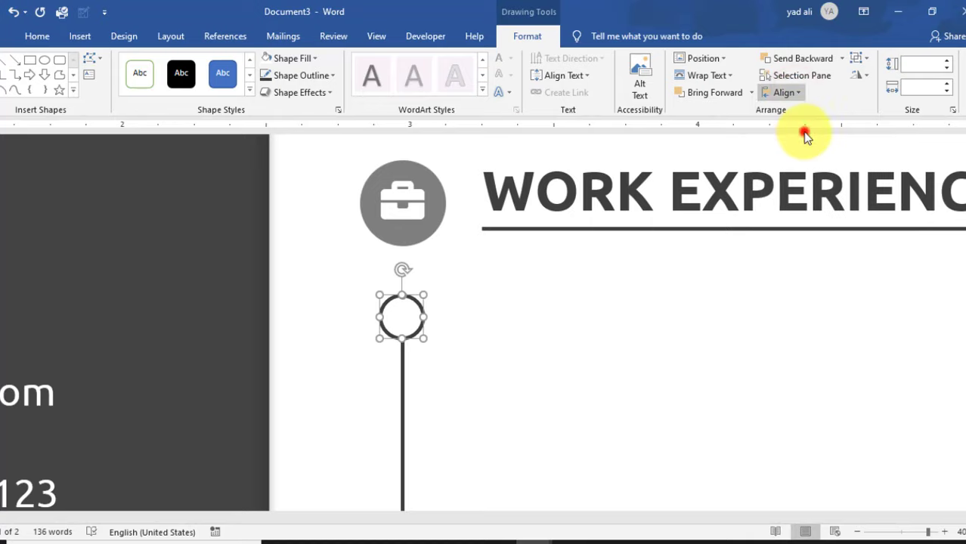
pyautogui.click(577, 407)
pyautogui.scroll(-2, 577, 407)
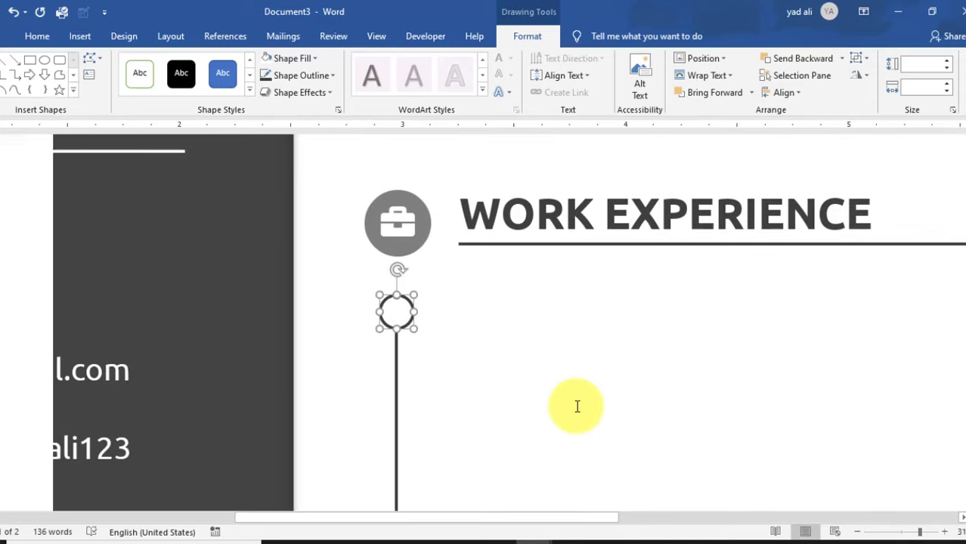
pyautogui.scroll(-2, 577, 407)
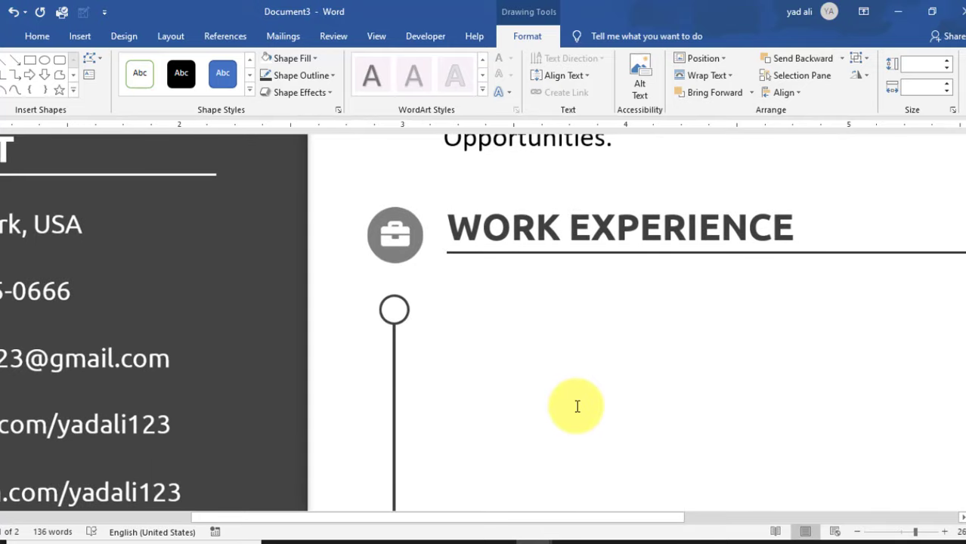
# - Draw a text box right of the top circle and type the Manager title
pyautogui.click(75, 35)
pyautogui.click(538, 89)
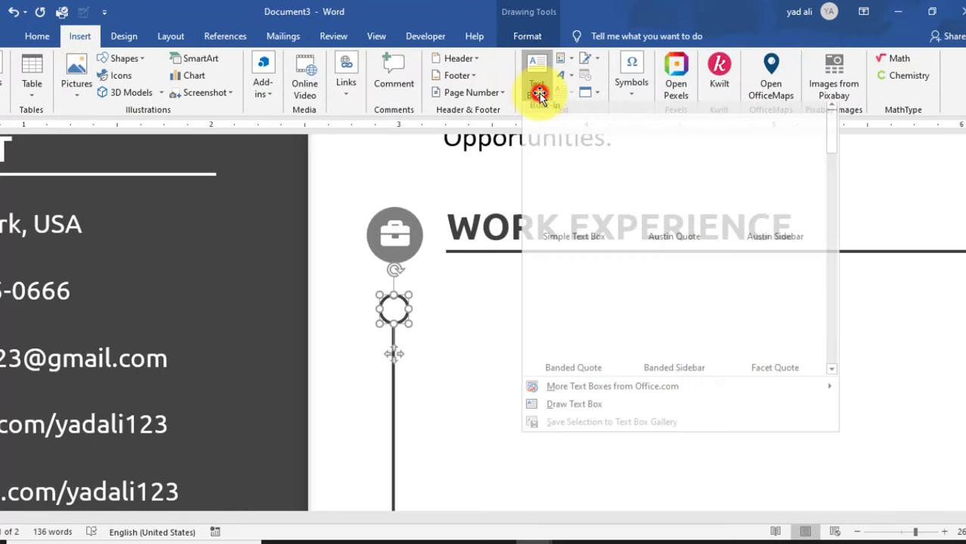
pyautogui.click(596, 410)
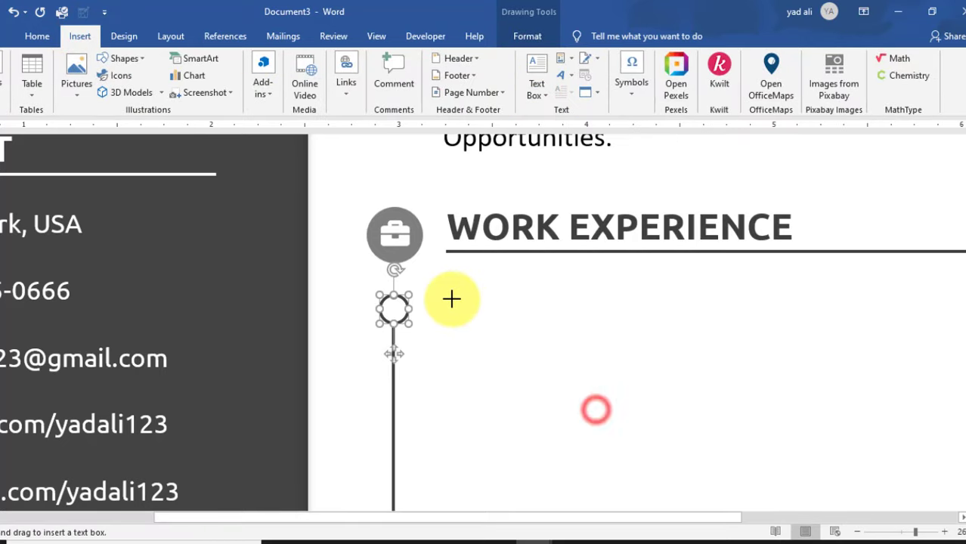
pyautogui.moveTo(442, 292)
pyautogui.mouseDown()
pyautogui.moveTo(490, 333)
pyautogui.moveTo(607, 336)
pyautogui.mouseUp()
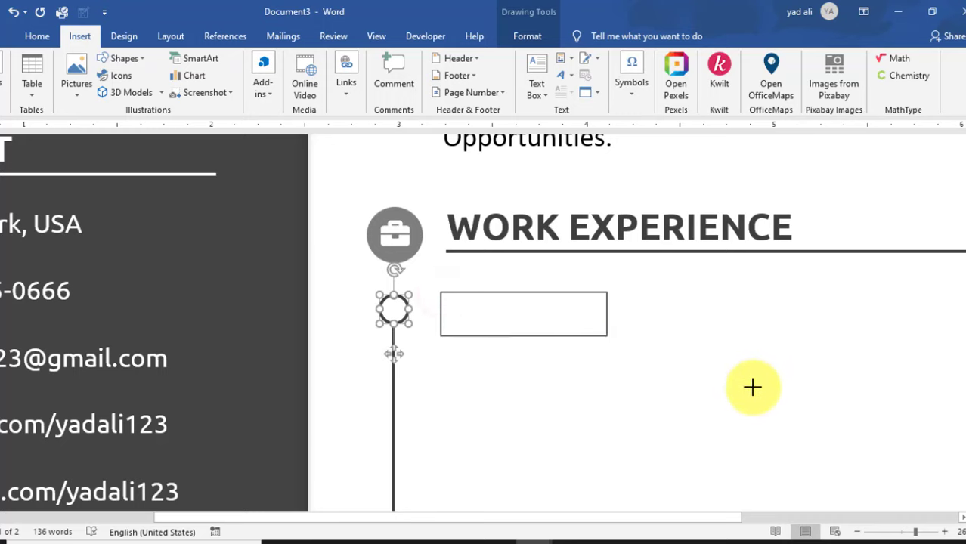
pyautogui.write('mAN')
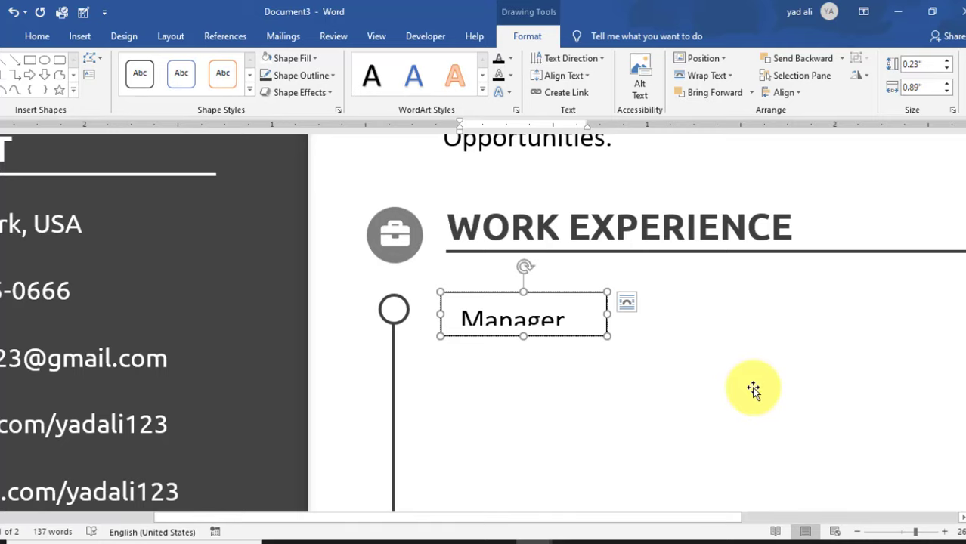
# - Set all four inner margins of the Manager box to 0 and shrink the box to fit
pyautogui.click(338, 111)
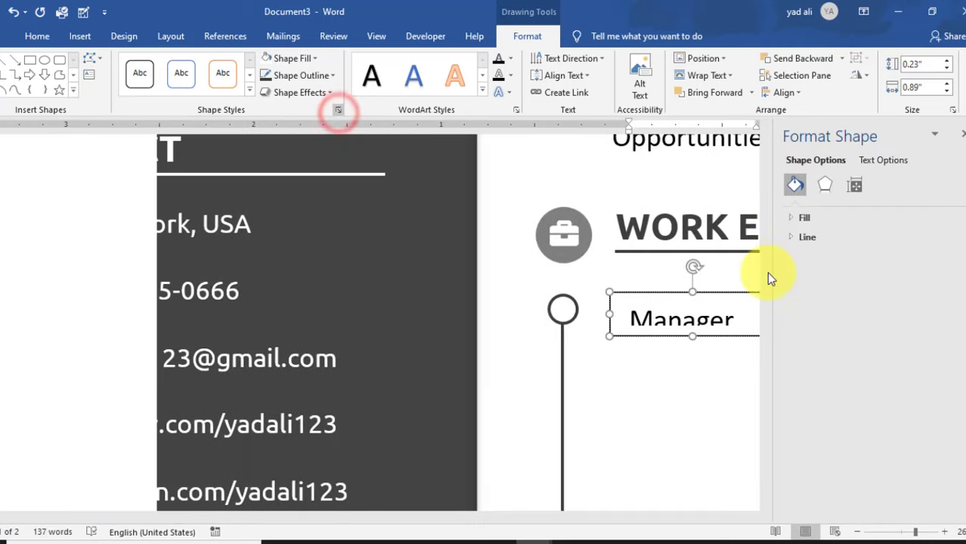
pyautogui.click(855, 186)
pyautogui.click(953, 320)
pyautogui.click(953, 340)
pyautogui.click(952, 360)
pyautogui.click(953, 379)
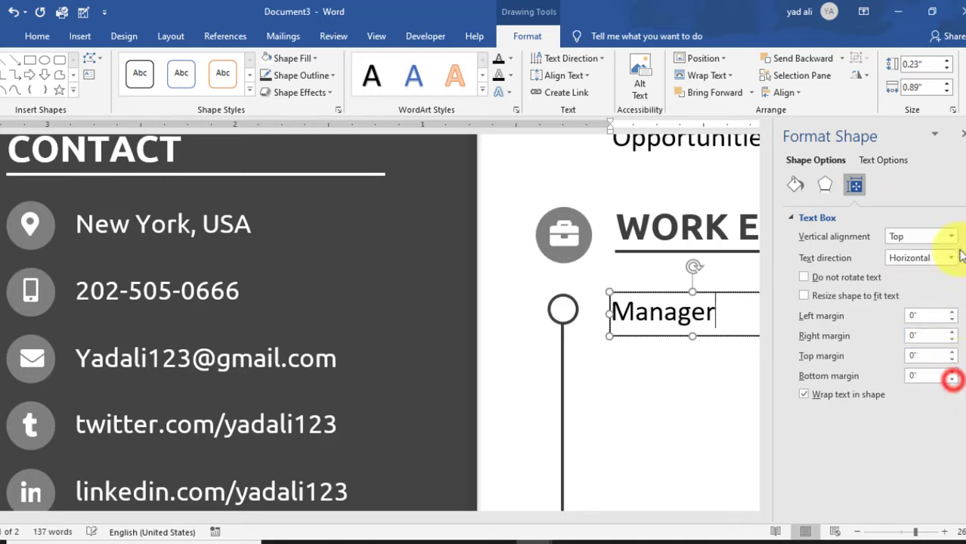
pyautogui.click(957, 136)
pyautogui.moveTo(692, 335); pyautogui.dragTo(691, 329)
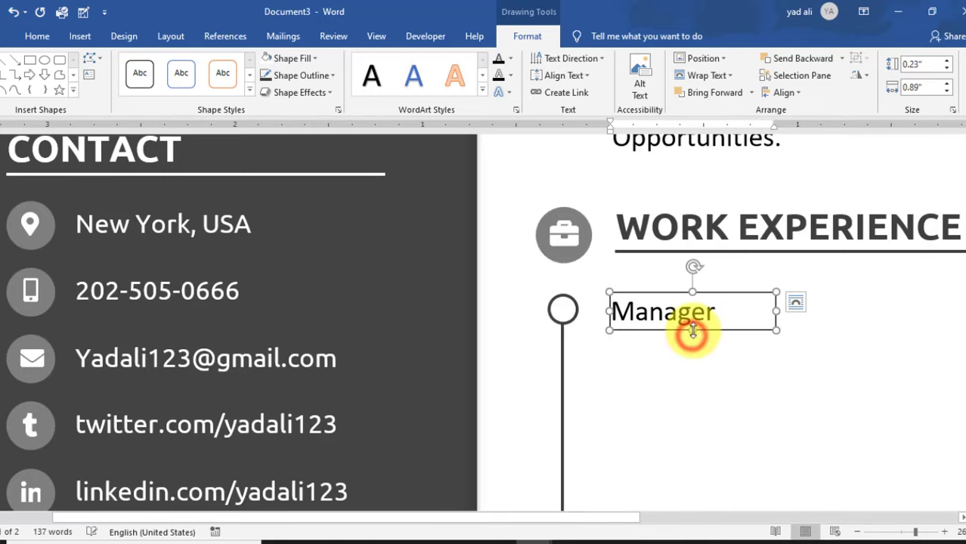
pyautogui.moveTo(776, 312)
pyautogui.mouseDown()
pyautogui.moveTo(696, 295)
pyautogui.moveTo(705, 328)
pyautogui.moveTo(614, 348)
pyautogui.mouseUp()
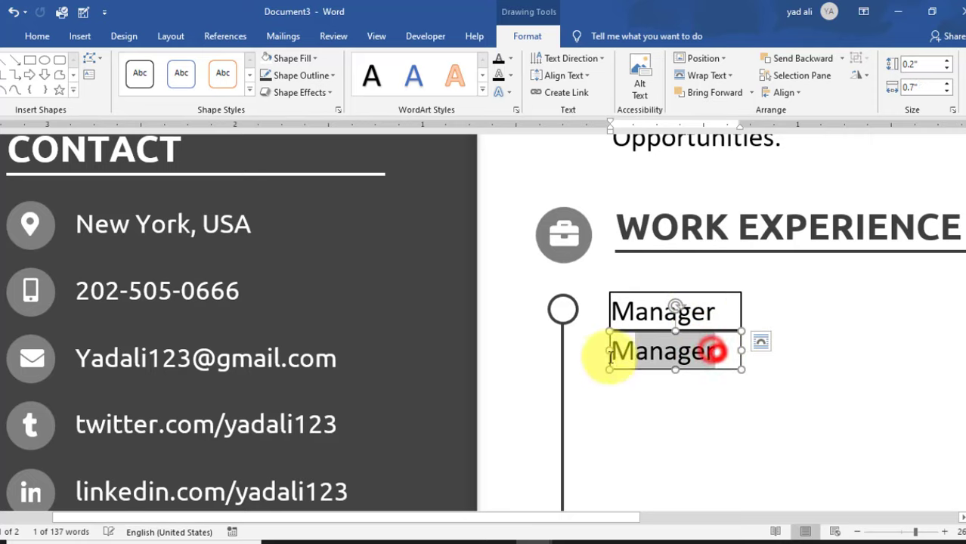
# - Make the copied box's text grey, size 8, and replace it with 2010-2014
pyautogui.click(36, 35)
pyautogui.write('8')
pyautogui.press('Return')
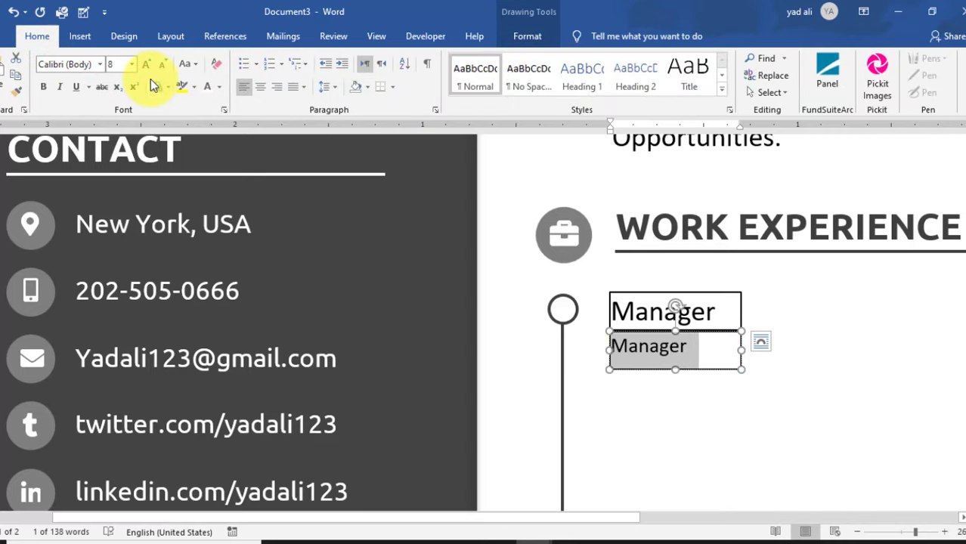
pyautogui.click(217, 87)
pyautogui.click(222, 250)
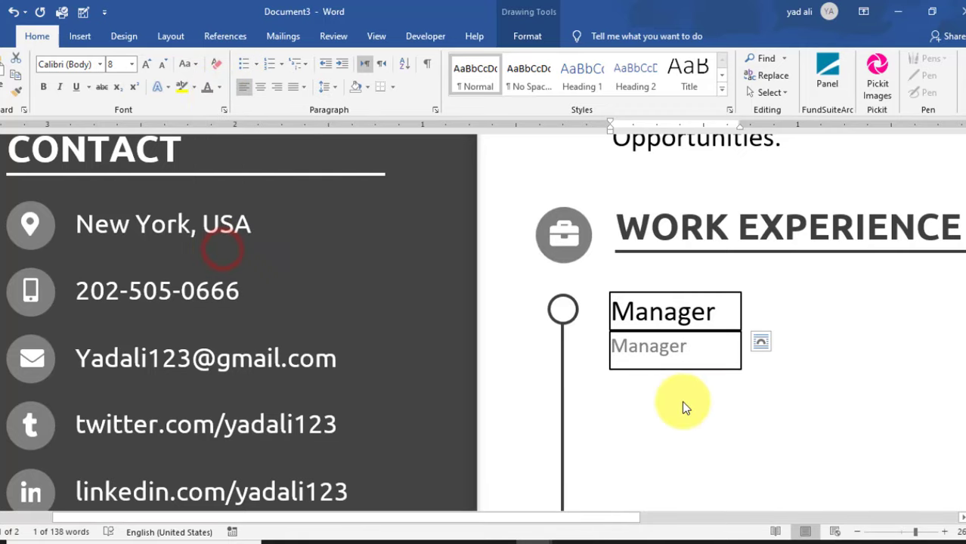
pyautogui.hotkey('ctrl', 'a')
pyautogui.press('BackSpace')
pyautogui.write('2010')
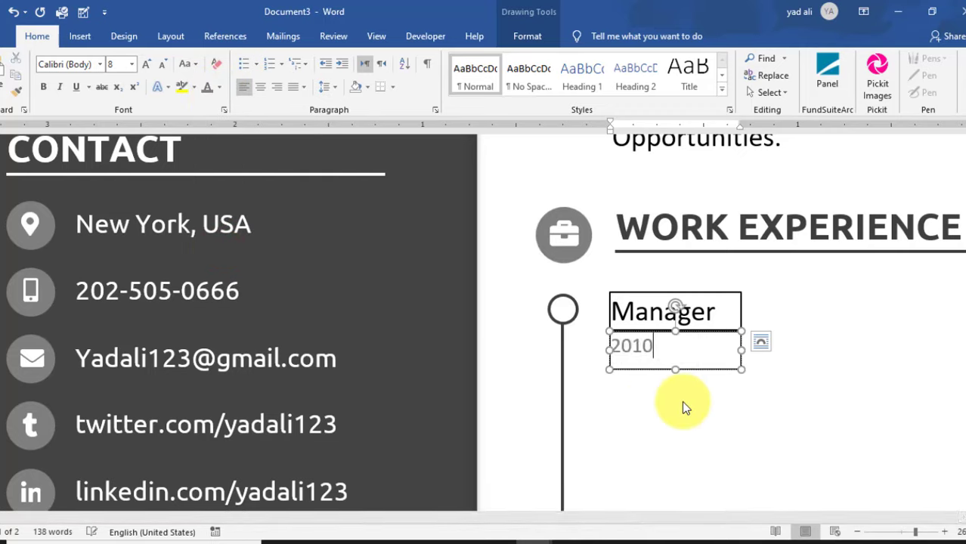
pyautogui.write('-2014')
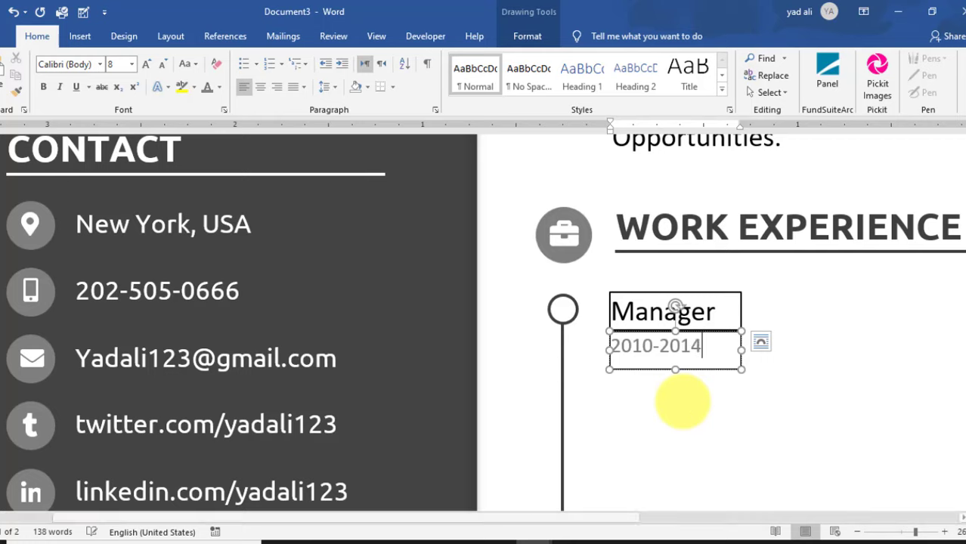
# - Remove the outlines from both the dates box and the Manager box
pyautogui.click(527, 37)
pyautogui.click(331, 76)
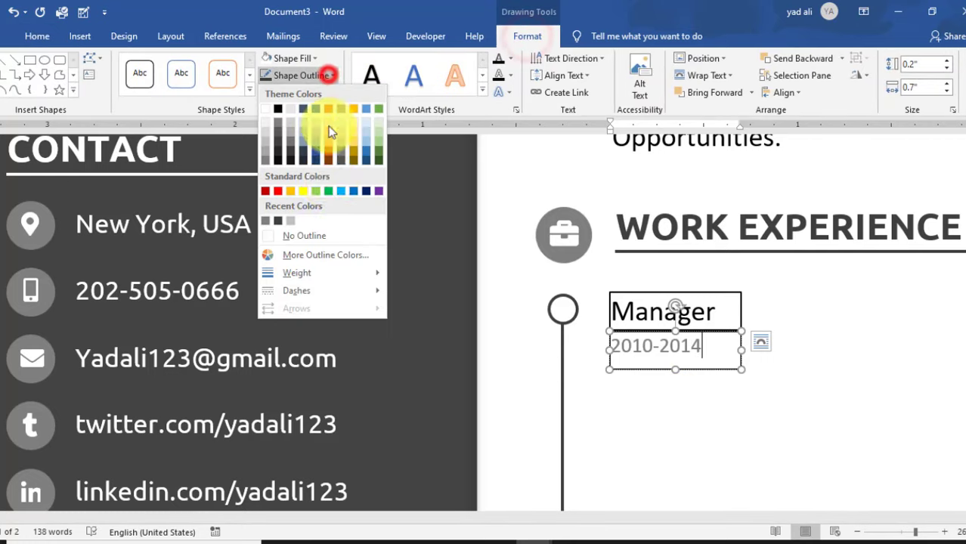
pyautogui.click(327, 233)
pyautogui.click(721, 295)
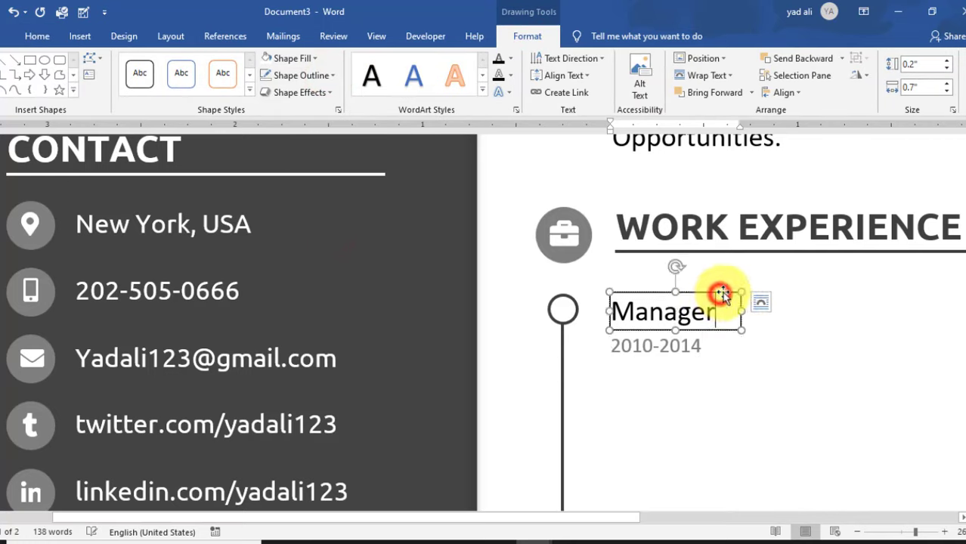
pyautogui.click(327, 75)
pyautogui.click(309, 235)
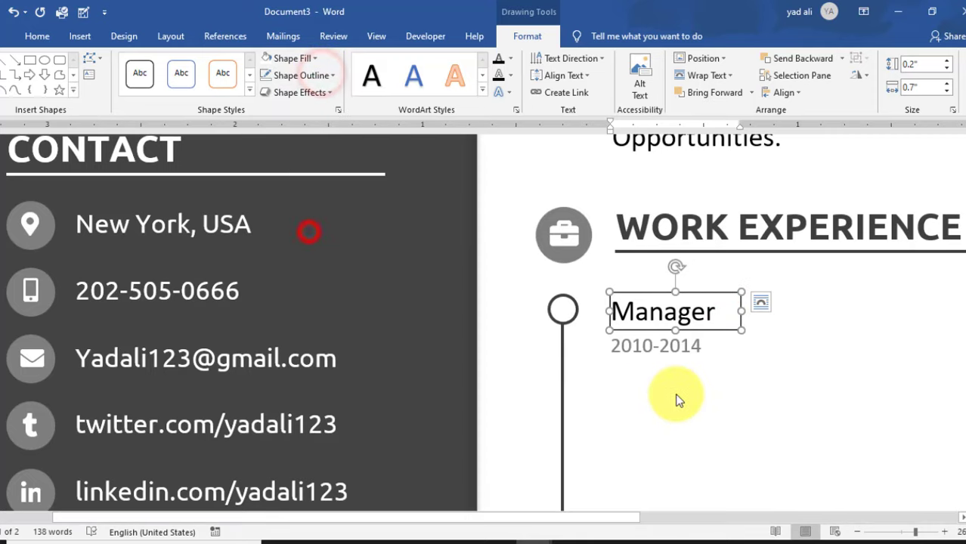
# - Change the Manager title's font to Ubuntu
pyautogui.click(716, 311)
pyautogui.moveTo(625, 312); pyautogui.dragTo(546, 281)
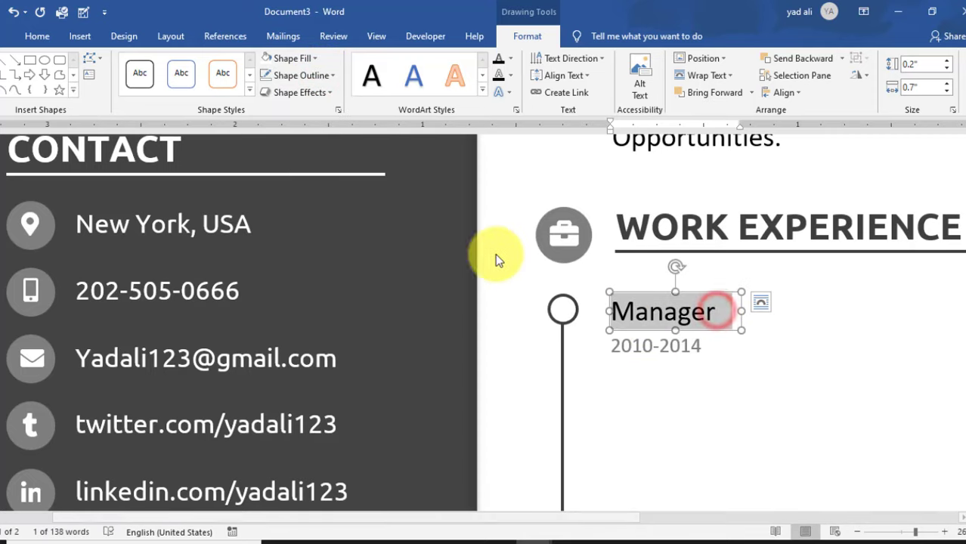
pyautogui.click(37, 36)
pyautogui.click(78, 60)
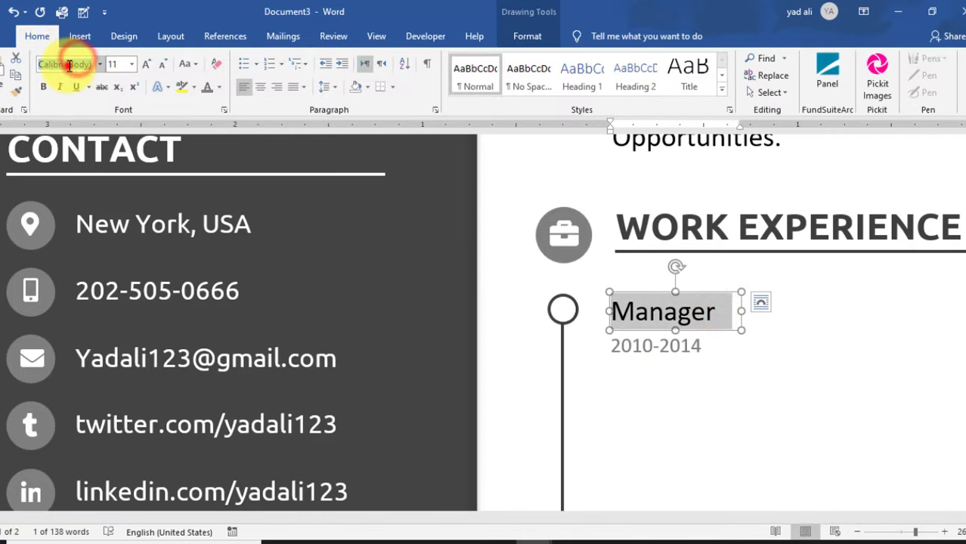
pyautogui.write('Ubuntu')
pyautogui.press('Return')
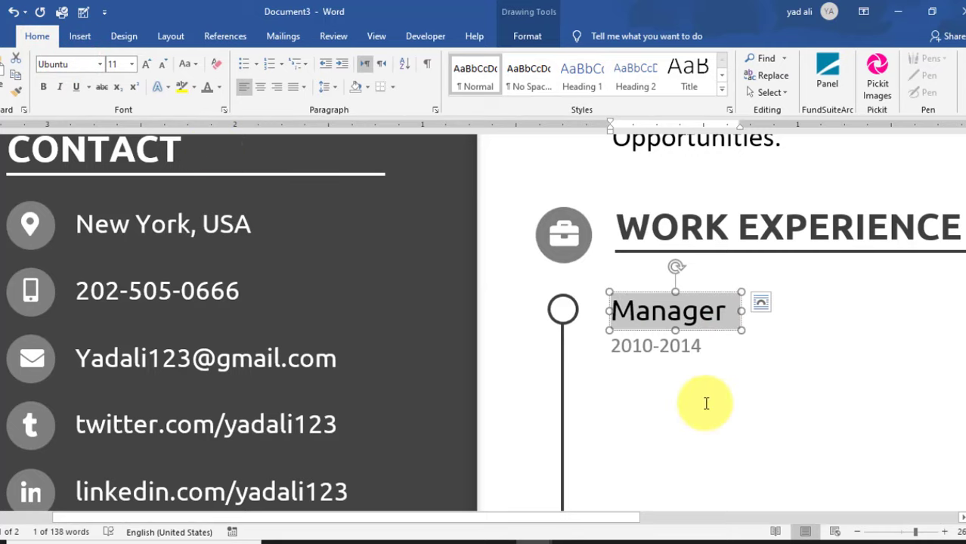
pyautogui.click(691, 411)
pyautogui.moveTo(632, 519); pyautogui.dragTo(704, 530)
pyautogui.keyDown('ctrl'); pyautogui.scroll(-10, 738, 439); pyautogui.keyUp('ctrl')
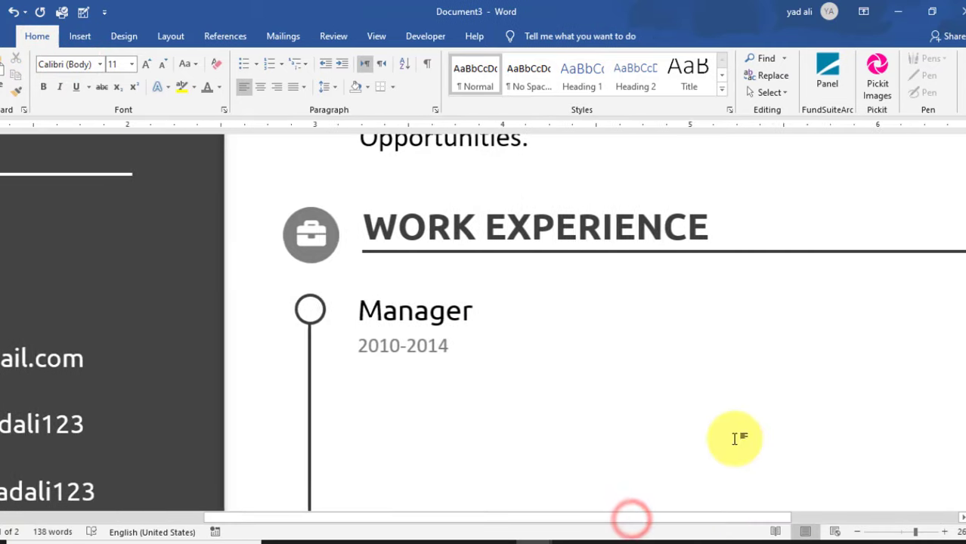
pyautogui.keyDown('ctrl'); pyautogui.scroll(1, 736, 439); pyautogui.keyUp('ctrl')
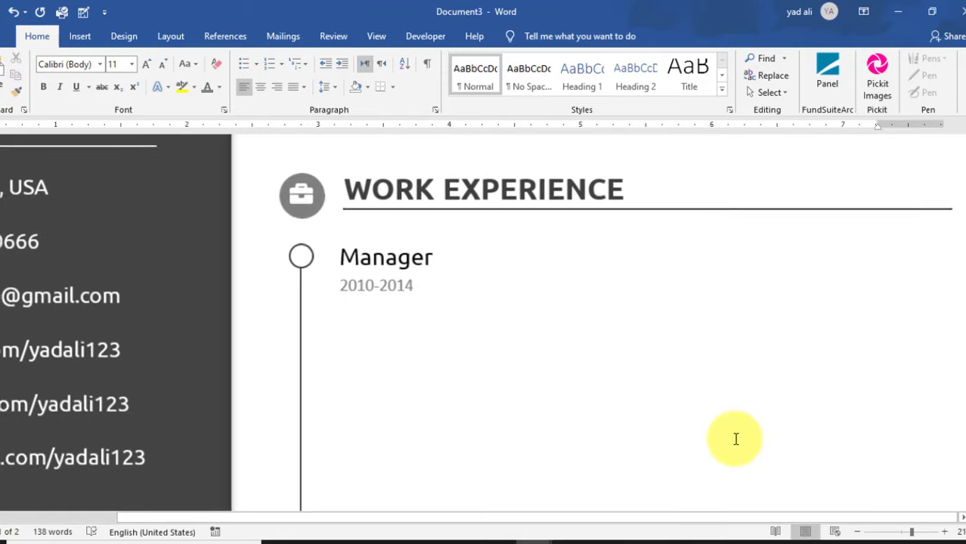
pyautogui.keyDown('ctrl'); pyautogui.scroll(-1, 593, 384); pyautogui.keyUp('ctrl')
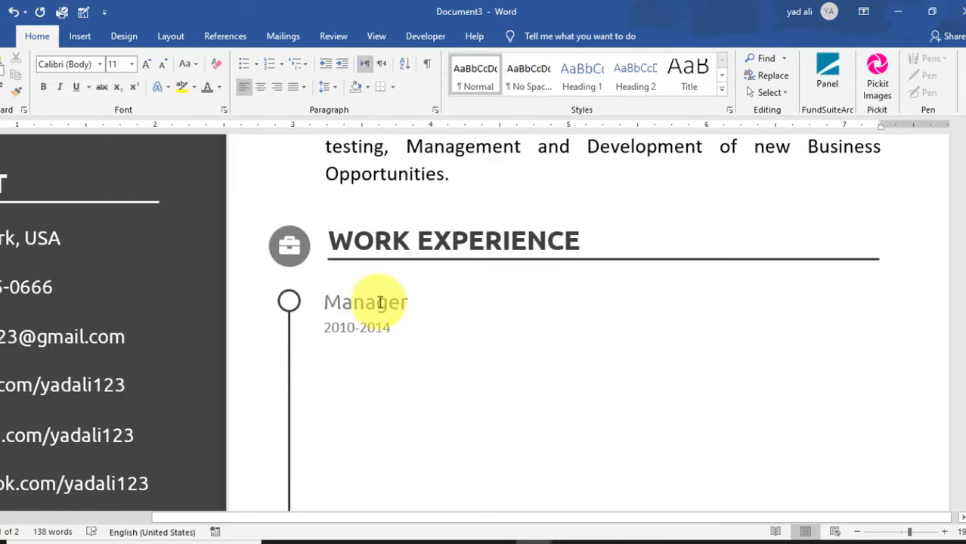
# - Copy the Manager text box to its right and change its text to 'Air State Solution New York, USA'
pyautogui.moveTo(377, 302)
pyautogui.mouseDown()
pyautogui.moveTo(395, 289)
pyautogui.moveTo(539, 291)
pyautogui.moveTo(883, 312)
pyautogui.mouseUp()
pyautogui.doubleClick(566, 303)
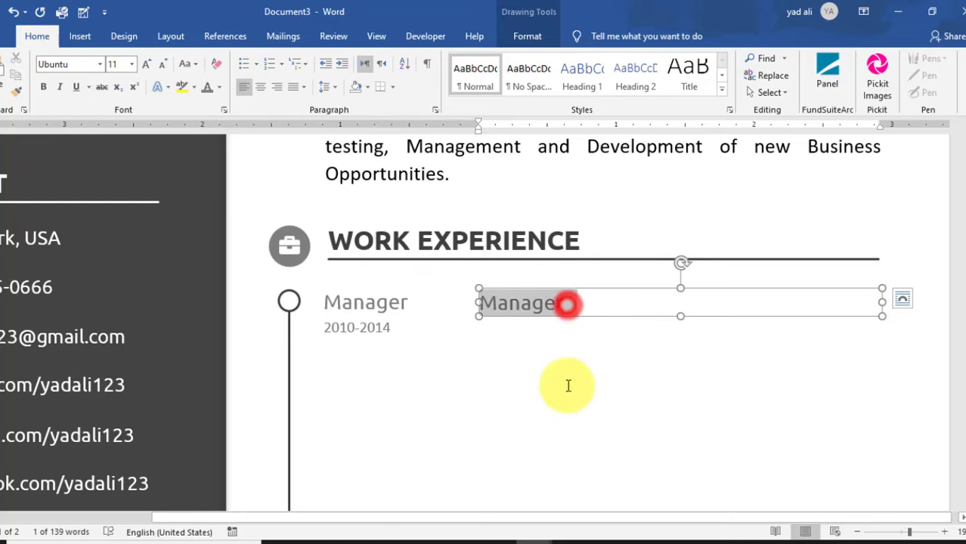
pyautogui.write('Air State Solution New York, USA')
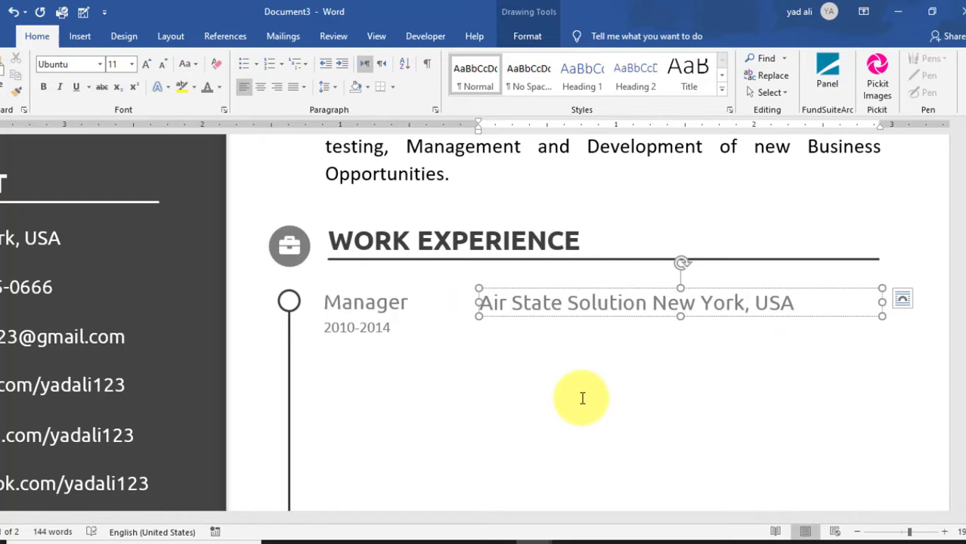
pyautogui.click(595, 371)
pyautogui.moveTo(772, 519); pyautogui.dragTo(926, 519)
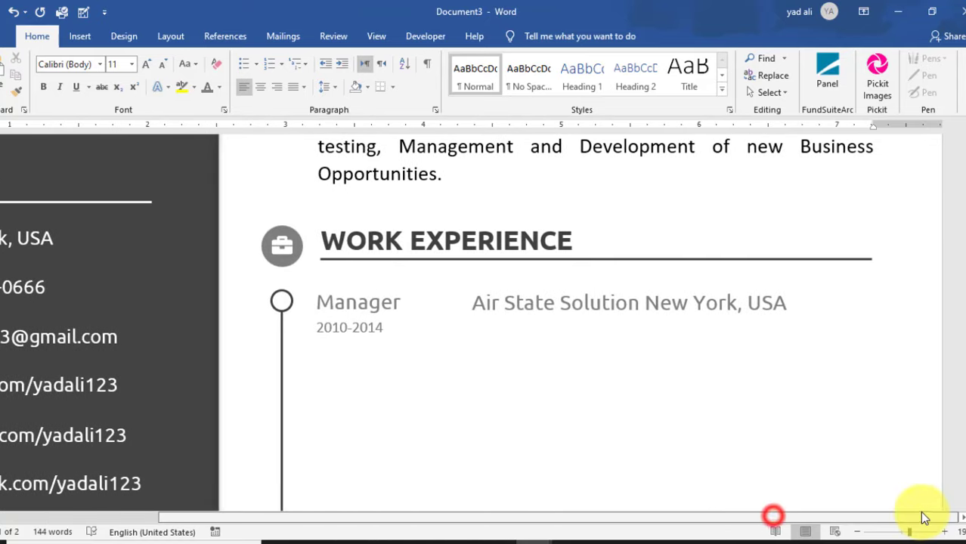
pyautogui.scroll(2, 690, 356)
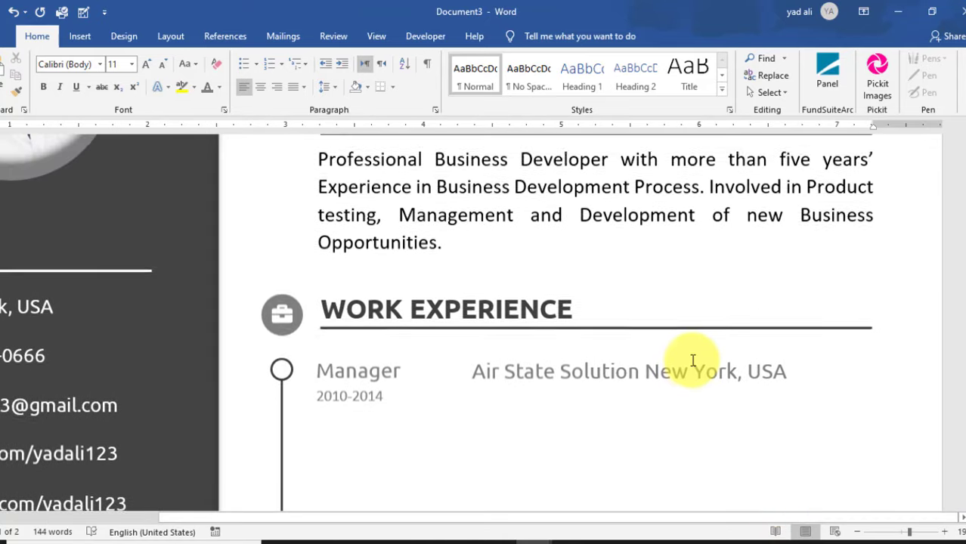
# - Move the profile paragraph box under the company line and resize it to show every line
pyautogui.click(639, 205)
pyautogui.moveTo(654, 270); pyautogui.dragTo(680, 435)
pyautogui.moveTo(323, 342); pyautogui.dragTo(471, 331)
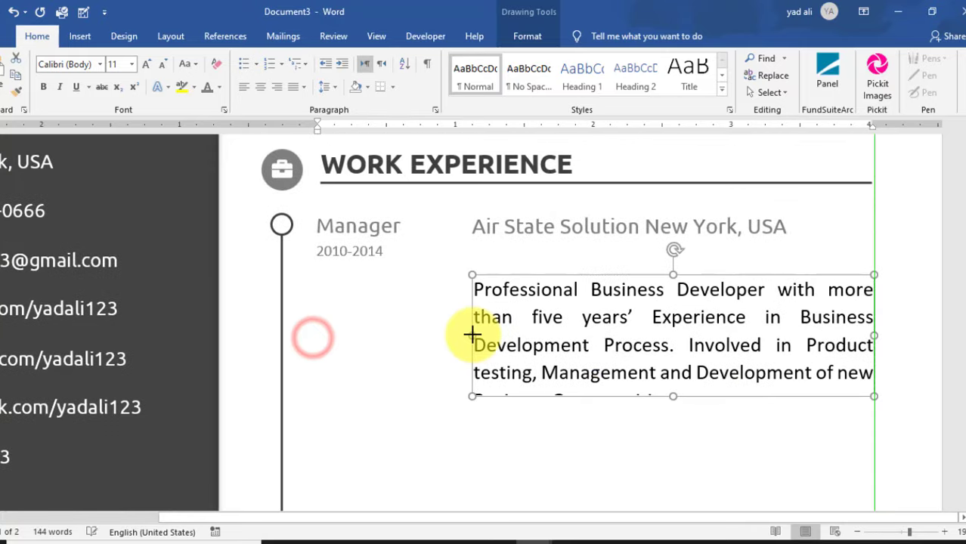
pyautogui.moveTo(749, 274); pyautogui.dragTo(748, 246)
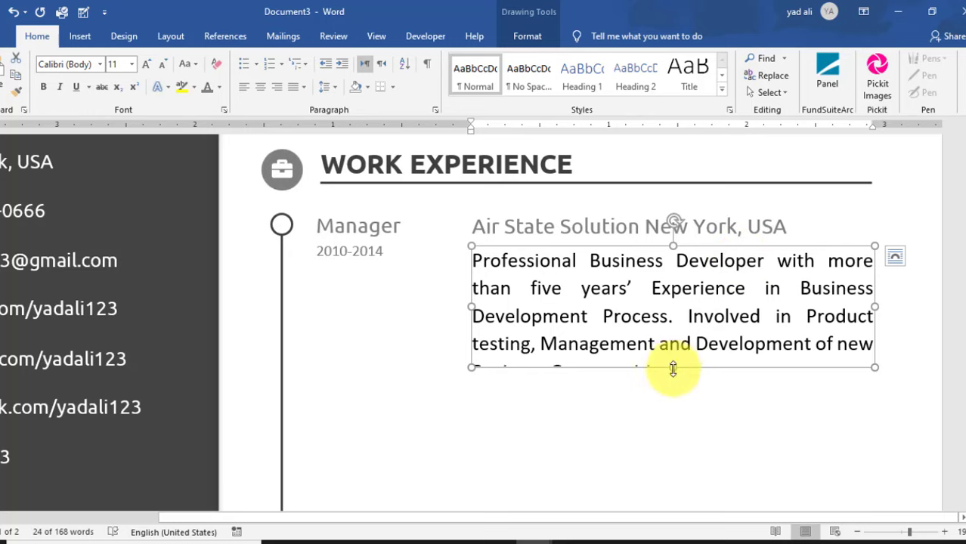
pyautogui.moveTo(673, 368); pyautogui.dragTo(472, 258)
# - Make the paragraph grey Calibri Light, type 'Developed and implemented new marketing and sales Plans…', and fit the box
pyautogui.click(76, 65)
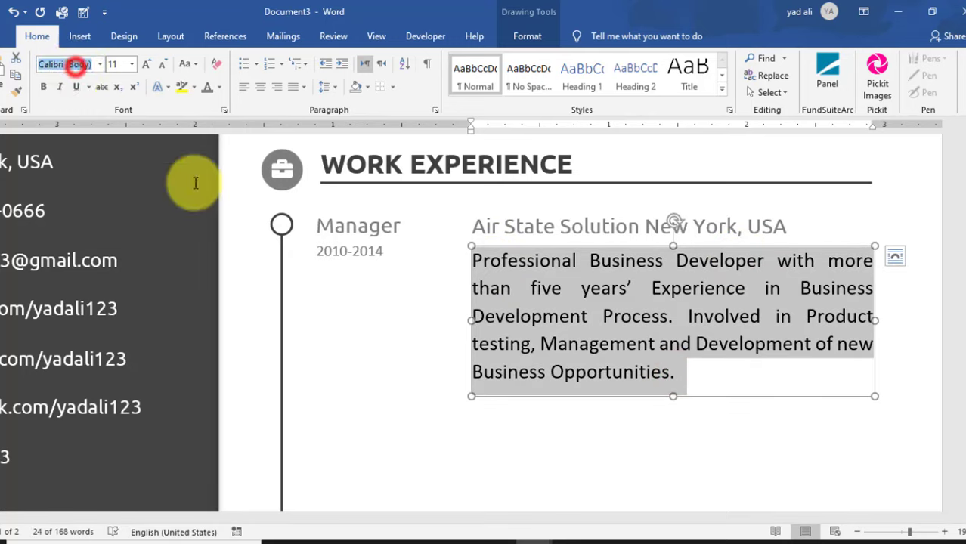
pyautogui.press('Return')
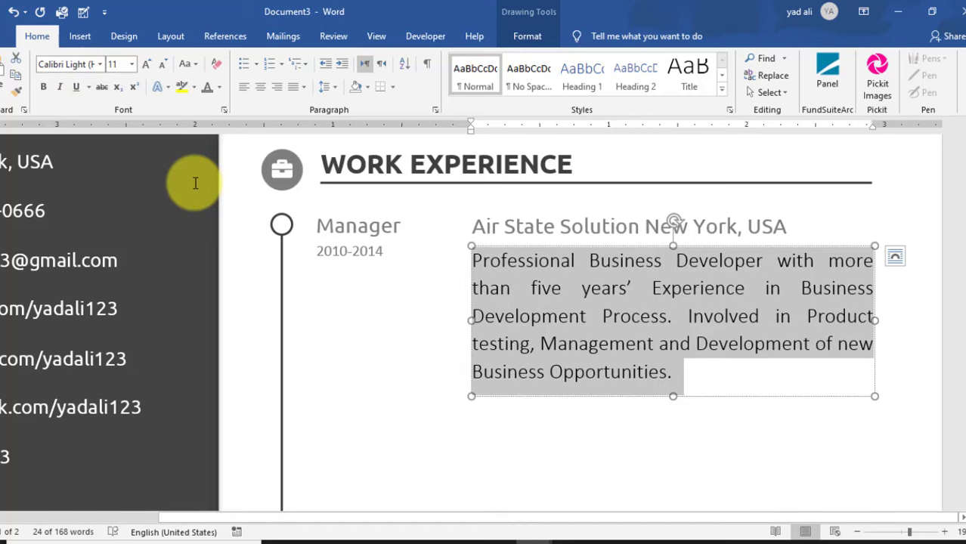
pyautogui.click(208, 86)
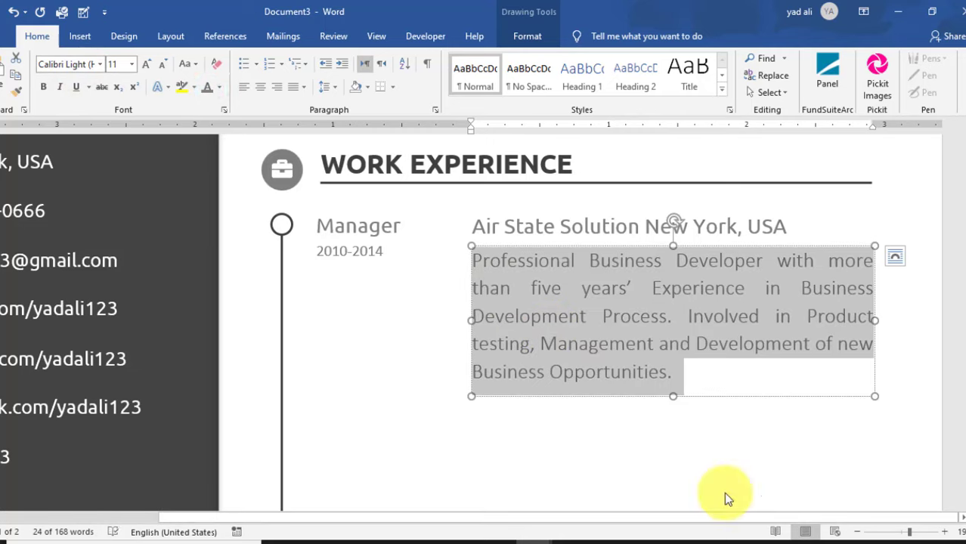
pyautogui.write('Developed and implem')
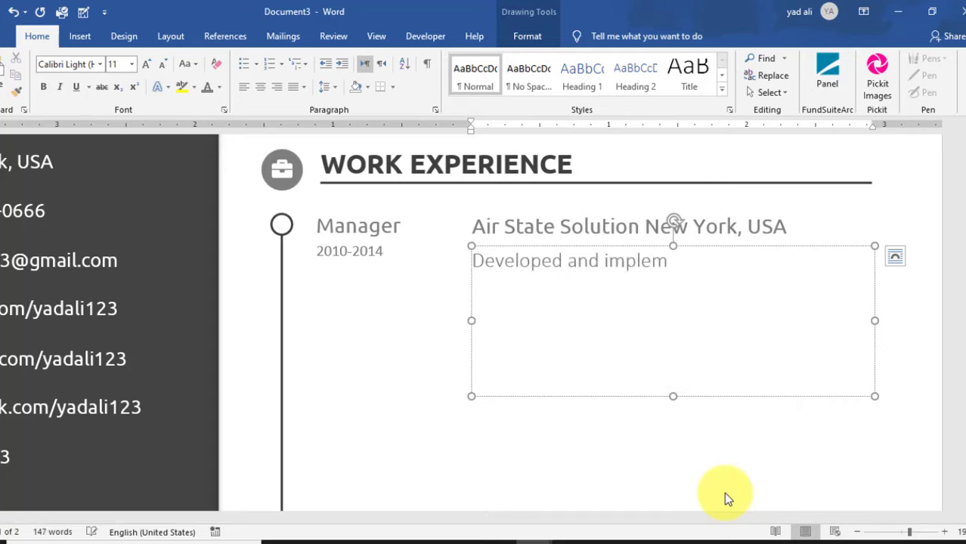
pyautogui.write('ented new marketing')
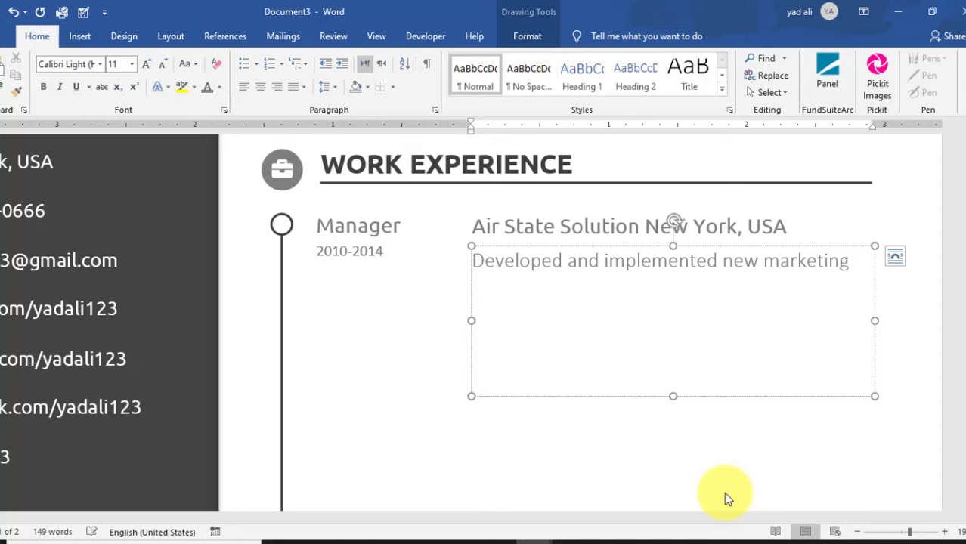
pyautogui.write(' and sales Plans and define the strate')
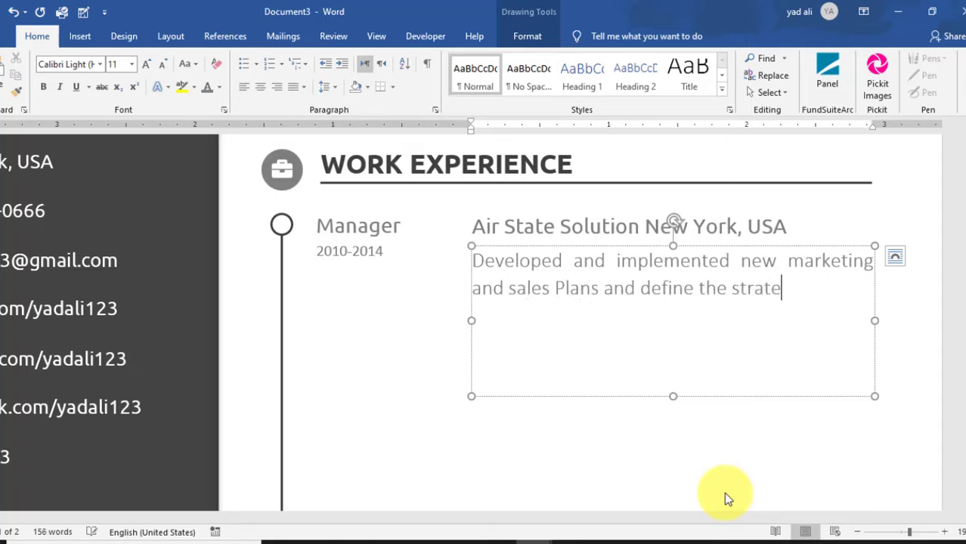
pyautogui.write('gy for the next ')
pyautogui.write('five years.')
pyautogui.moveTo(673, 396); pyautogui.dragTo(675, 335)
pyautogui.click(680, 385)
# - Duplicate the description box below the original and select the copied paragraph's text
pyautogui.scroll(-1, 685, 389)
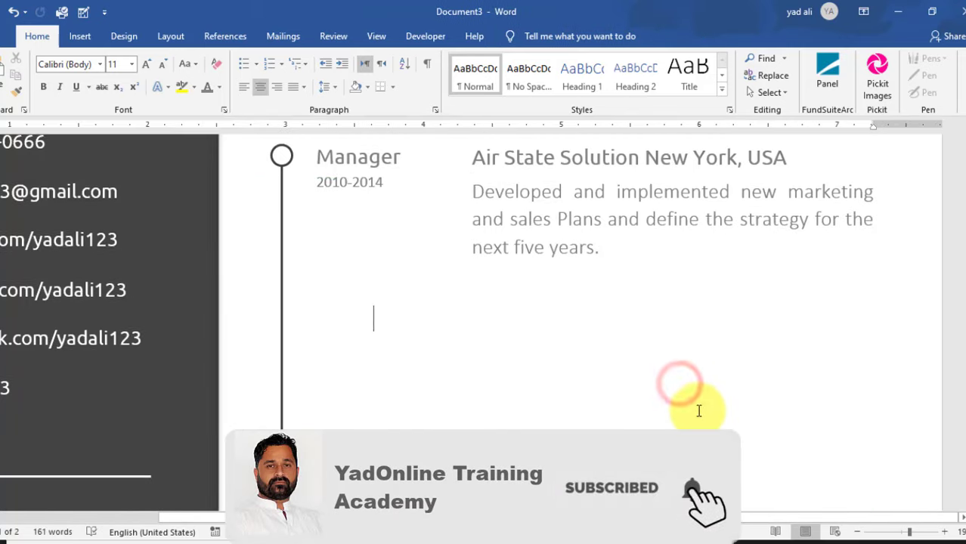
pyautogui.click(663, 219)
pyautogui.moveTo(664, 220); pyautogui.dragTo(699, 255)
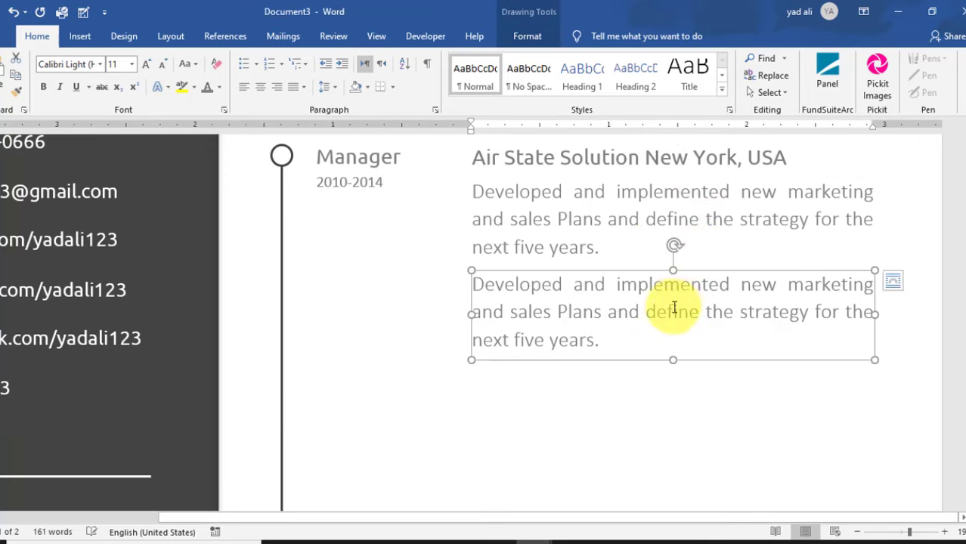
pyautogui.click(670, 315)
pyautogui.moveTo(608, 339); pyautogui.dragTo(432, 286)
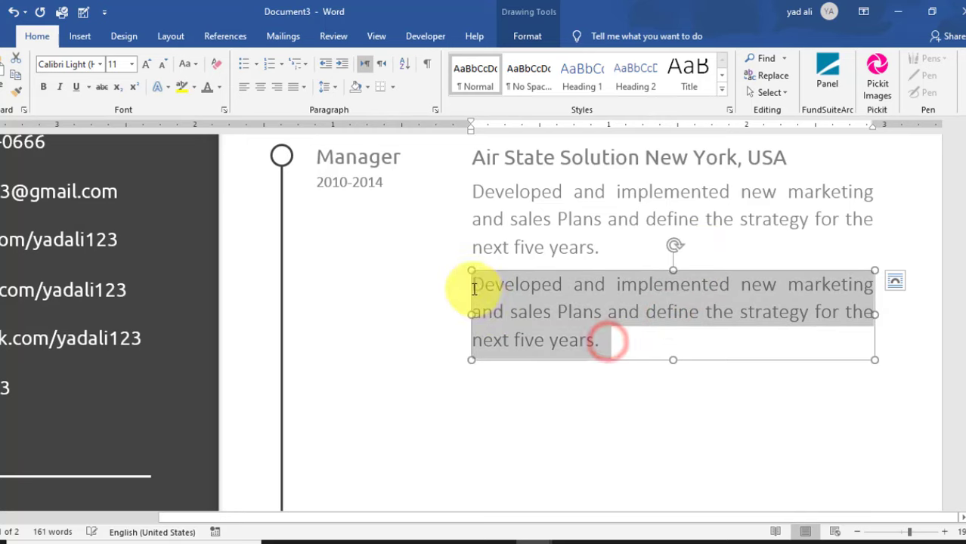
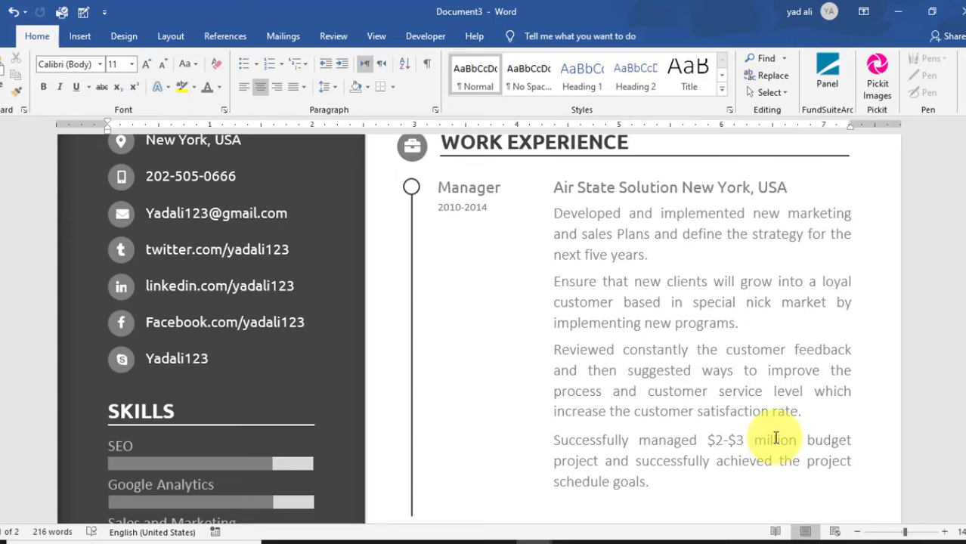
# - Duplicate the Manager timeline circle and place the copy at the bottom of the Work Experience line
pyautogui.scroll(-3, 775, 439)
pyautogui.scroll(3, 776, 439)
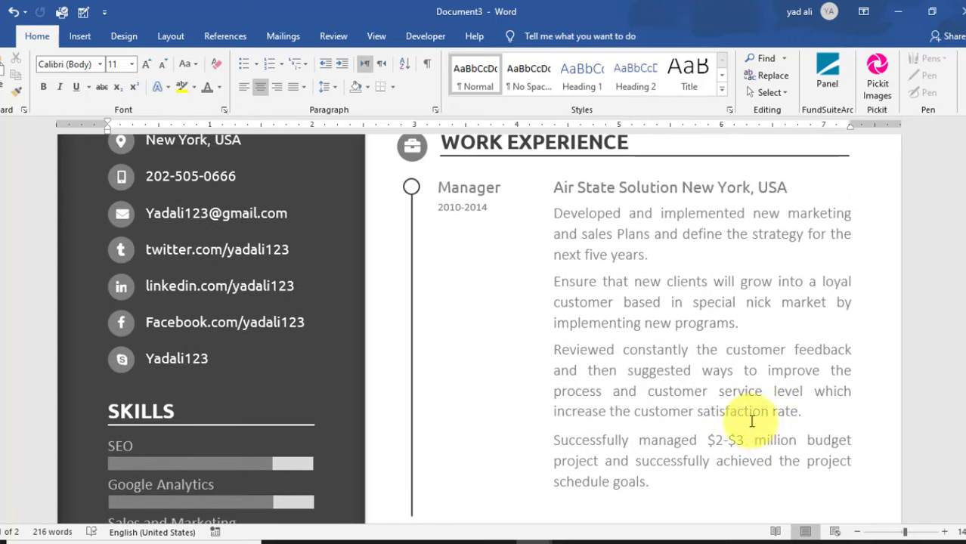
pyautogui.click(409, 188)
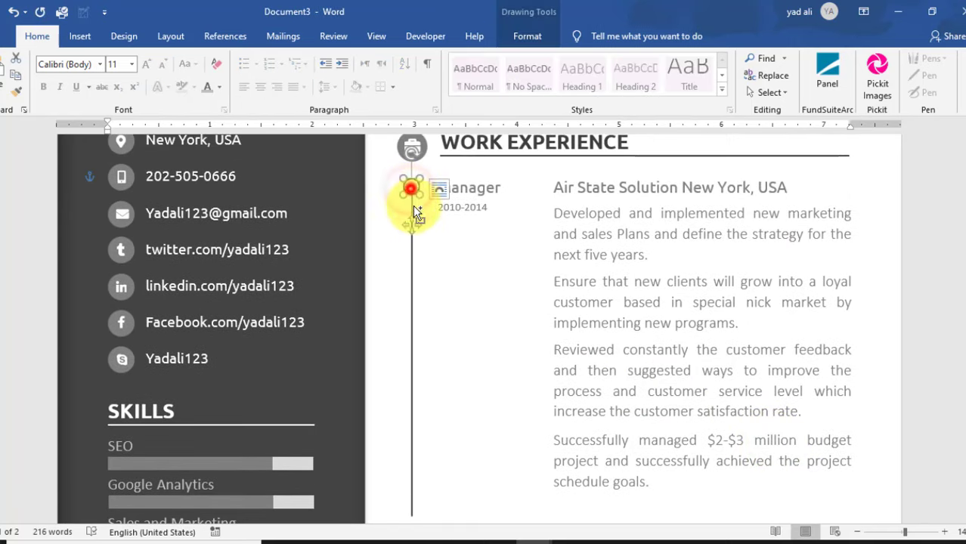
pyautogui.click(432, 436)
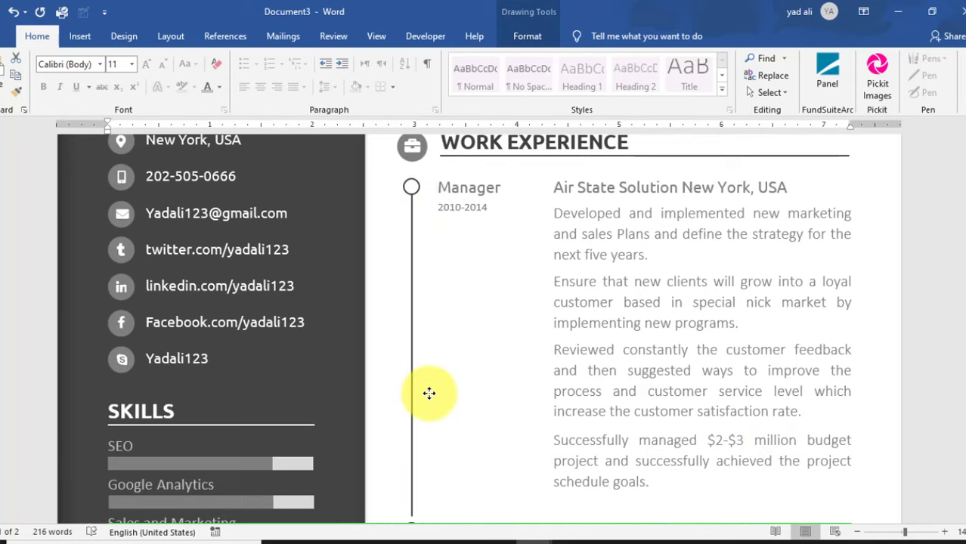
pyautogui.hotkey('ctrl', 'v')
pyautogui.scroll(-3, 524, 416)
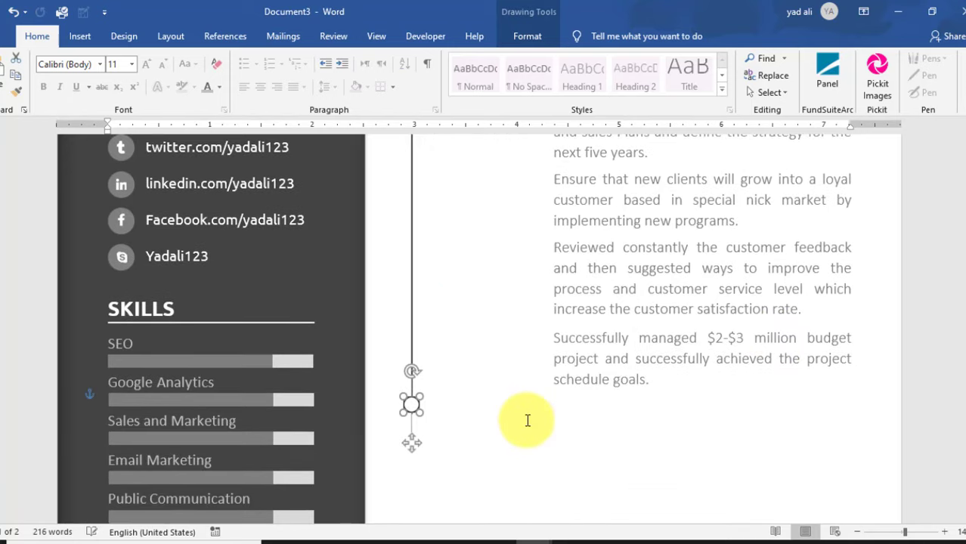
pyautogui.scroll(-2, 528, 420)
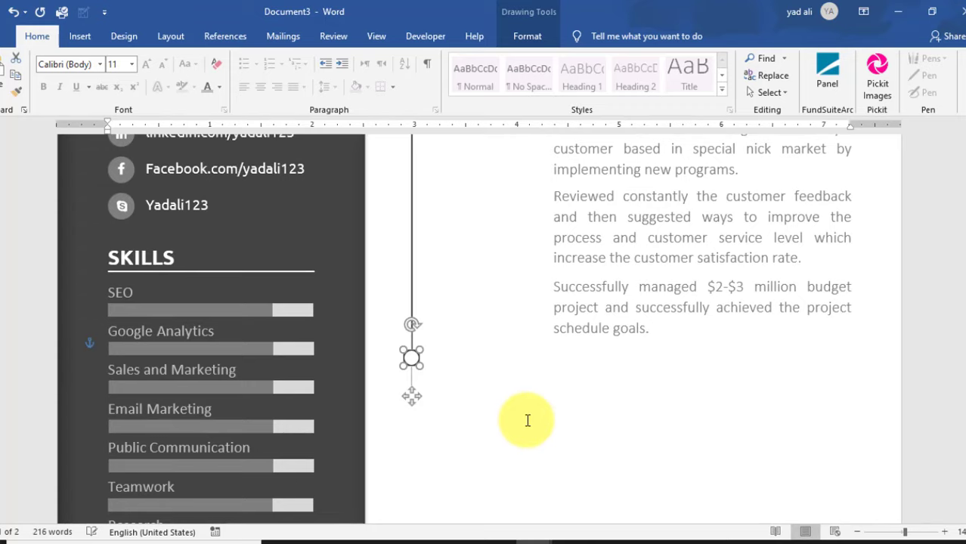
pyautogui.scroll(6, 527, 421)
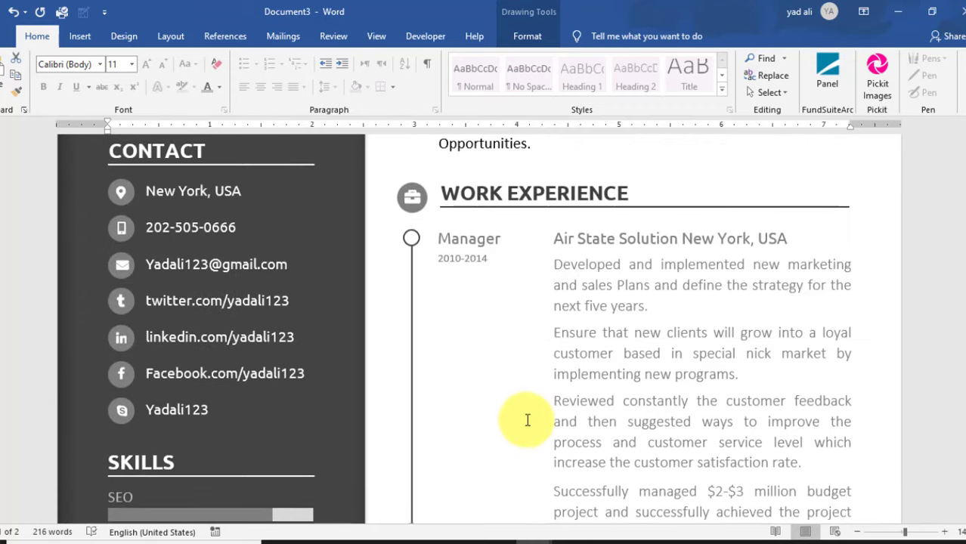
# - Copy the Manager title and 2010-2014 date boxes down beside the lower timeline circle
pyautogui.click(482, 238)
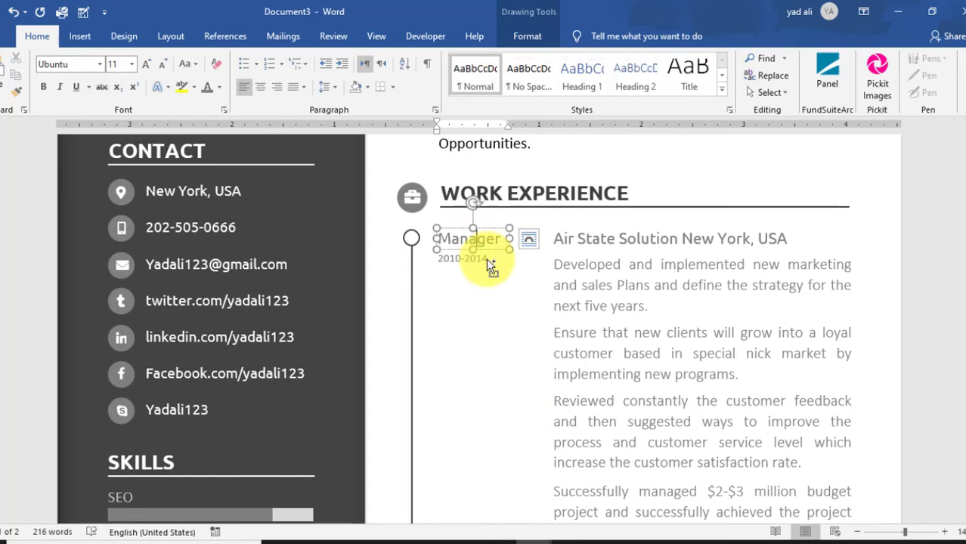
pyautogui.click(487, 260)
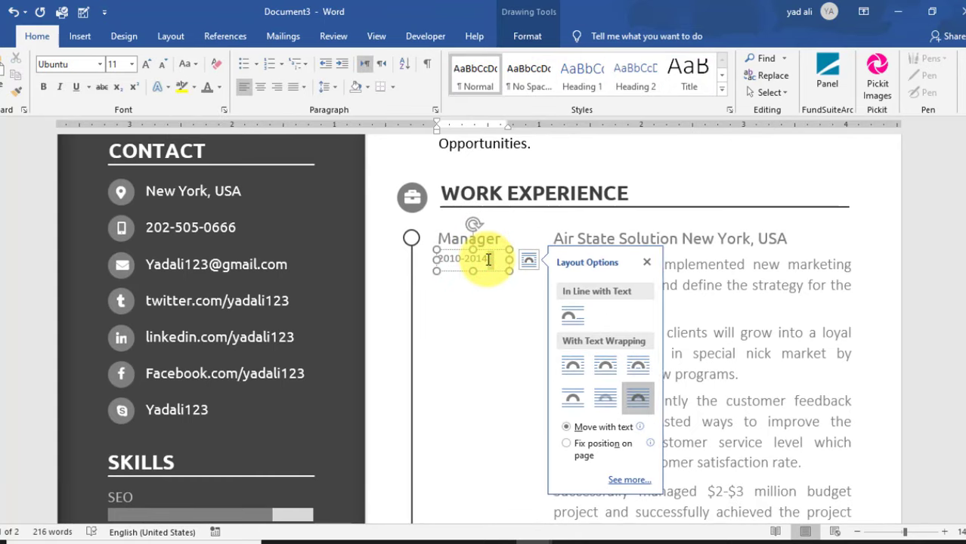
pyautogui.click(488, 260)
pyautogui.click(491, 263)
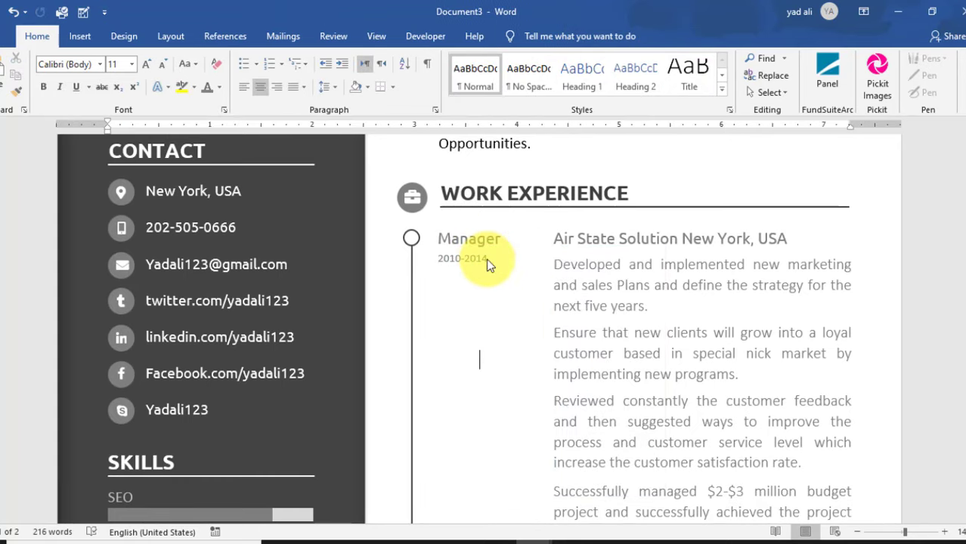
pyautogui.click(771, 92)
pyautogui.click(783, 129)
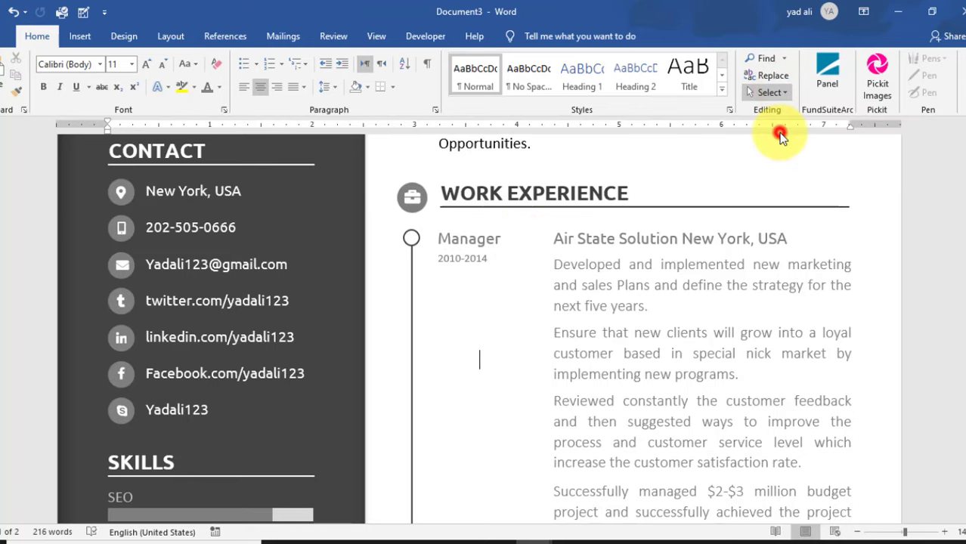
pyautogui.moveTo(527, 301); pyautogui.dragTo(418, 213)
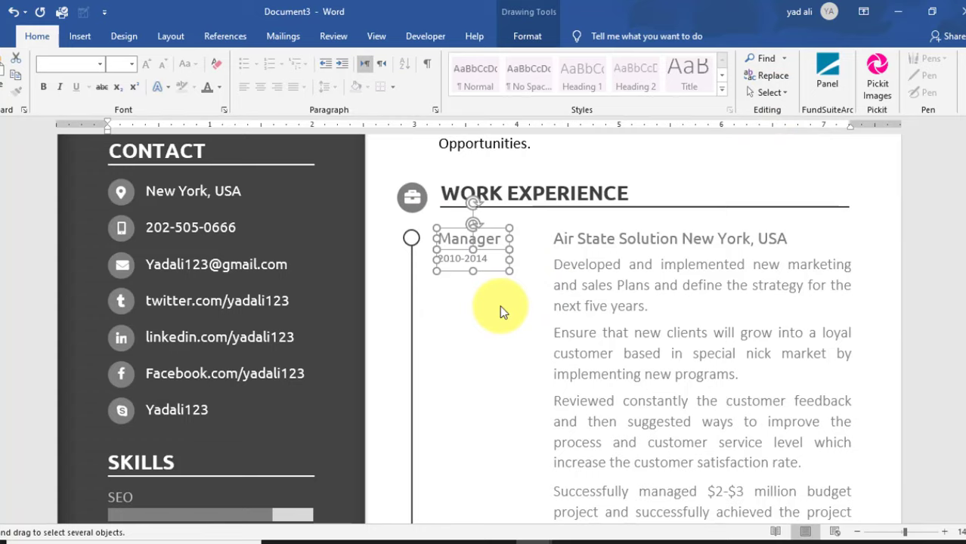
pyautogui.moveTo(495, 270); pyautogui.dragTo(503, 498)
pyautogui.scroll(-5, 521, 394)
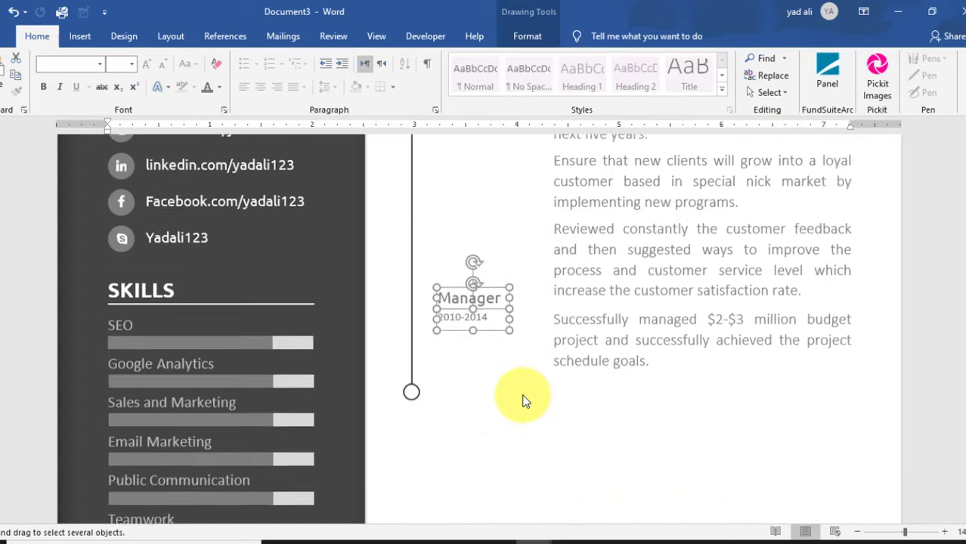
pyautogui.moveTo(494, 298); pyautogui.dragTo(507, 390)
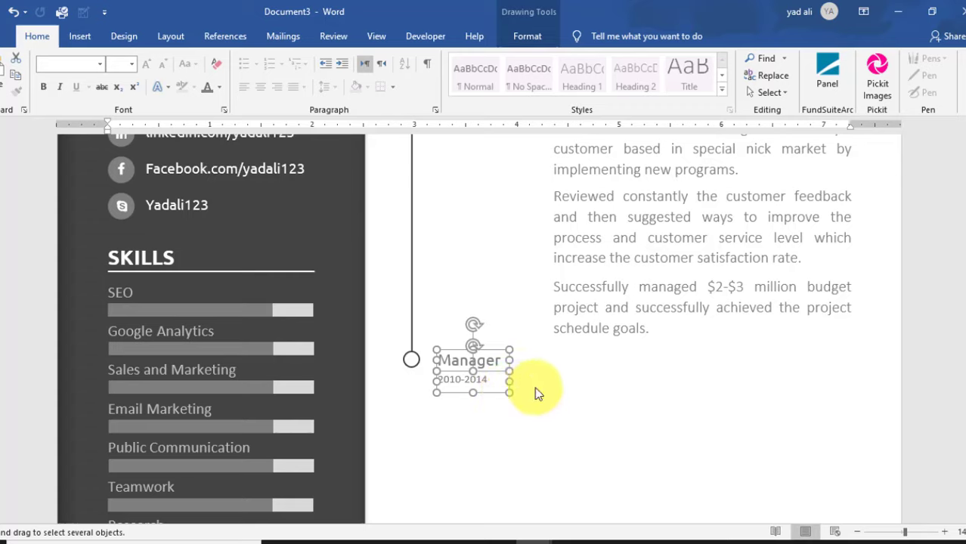
pyautogui.click(534, 387)
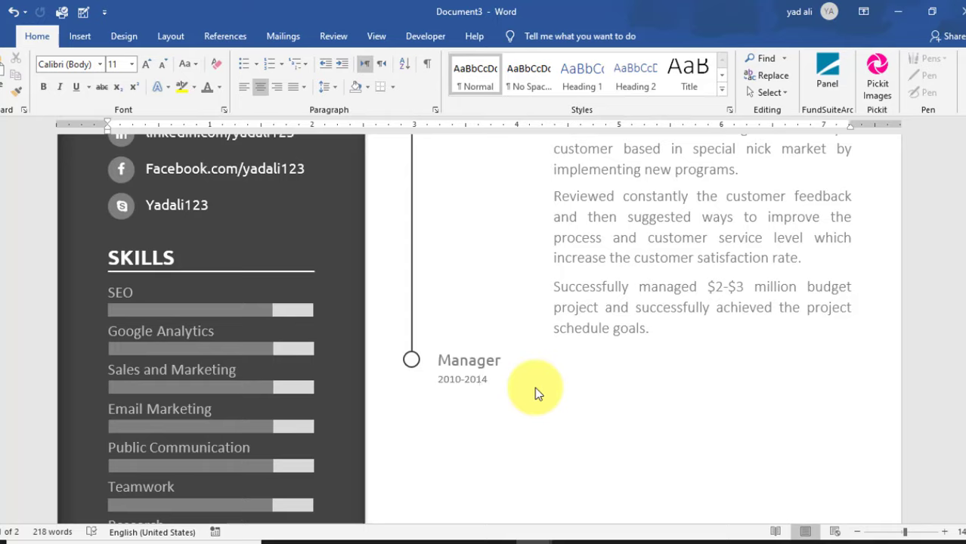
# - Retype the copied entry's title as Assistant and its dates as 2014-2019
pyautogui.click(495, 361)
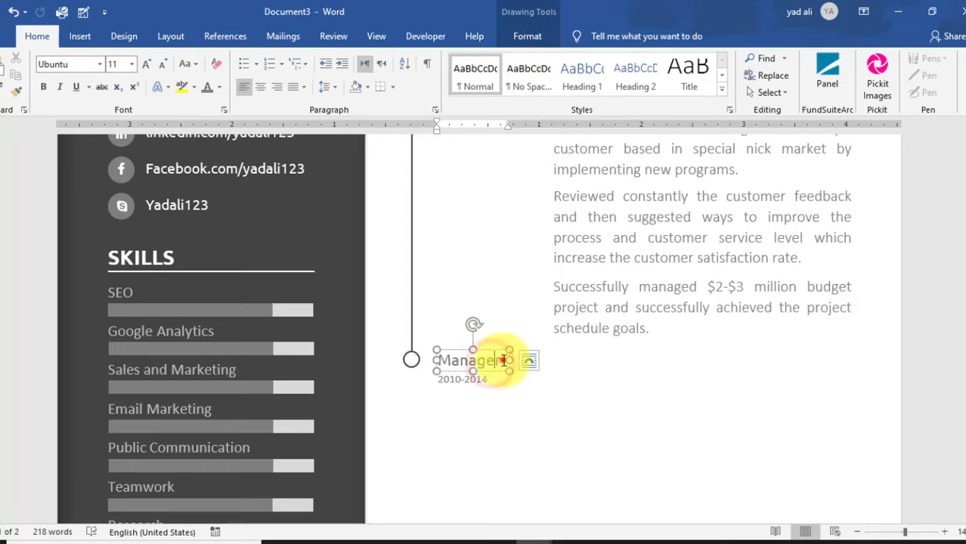
pyautogui.moveTo(501, 360); pyautogui.dragTo(452, 361)
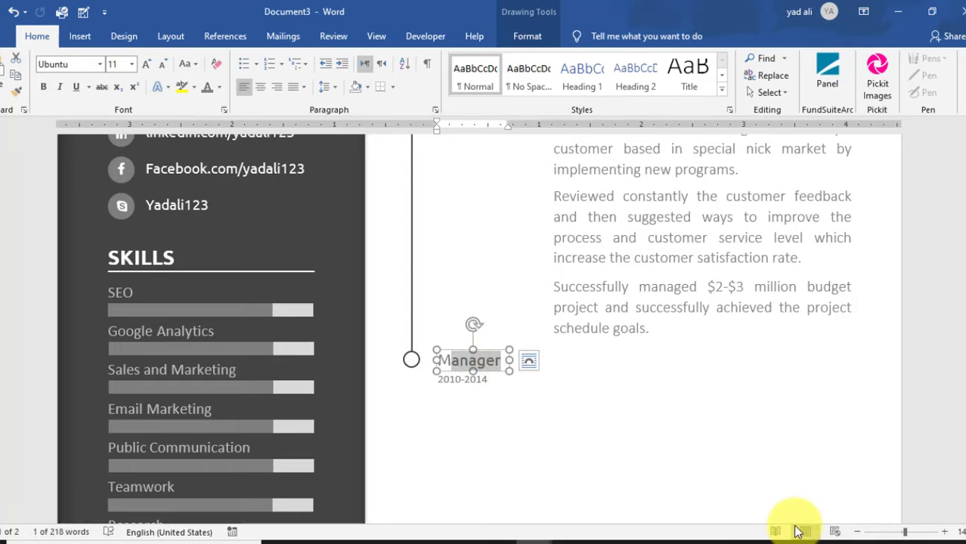
pyautogui.press('BackSpace')
pyautogui.press('BackSpace')
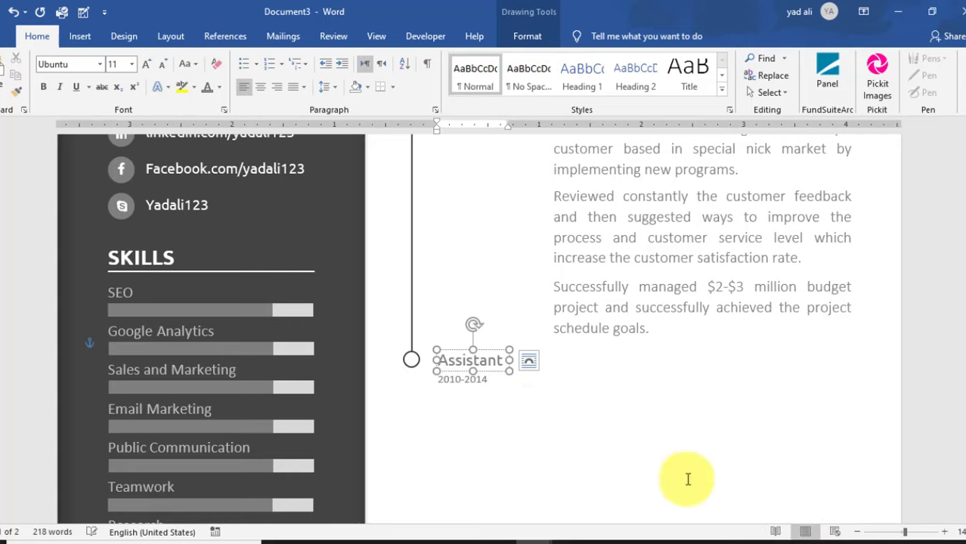
pyautogui.click(457, 378)
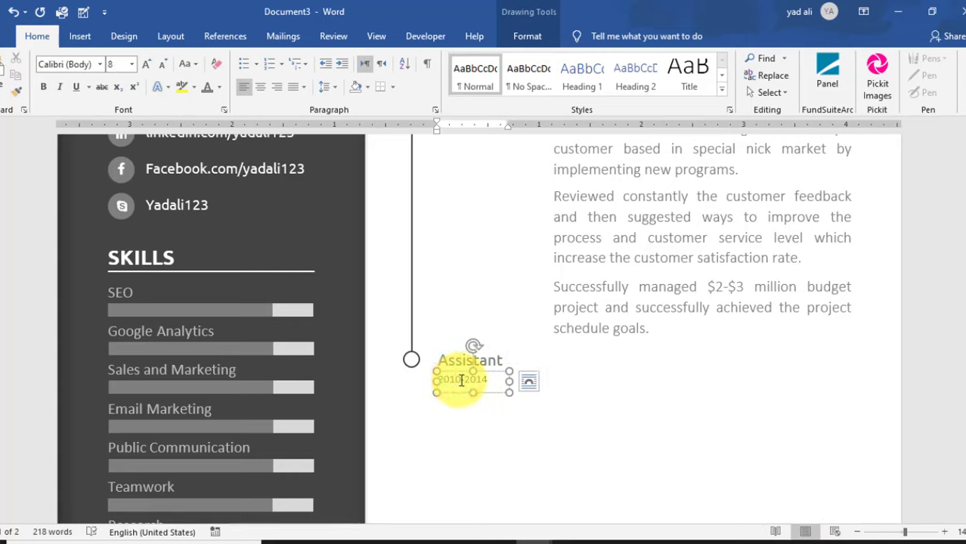
pyautogui.click(460, 380)
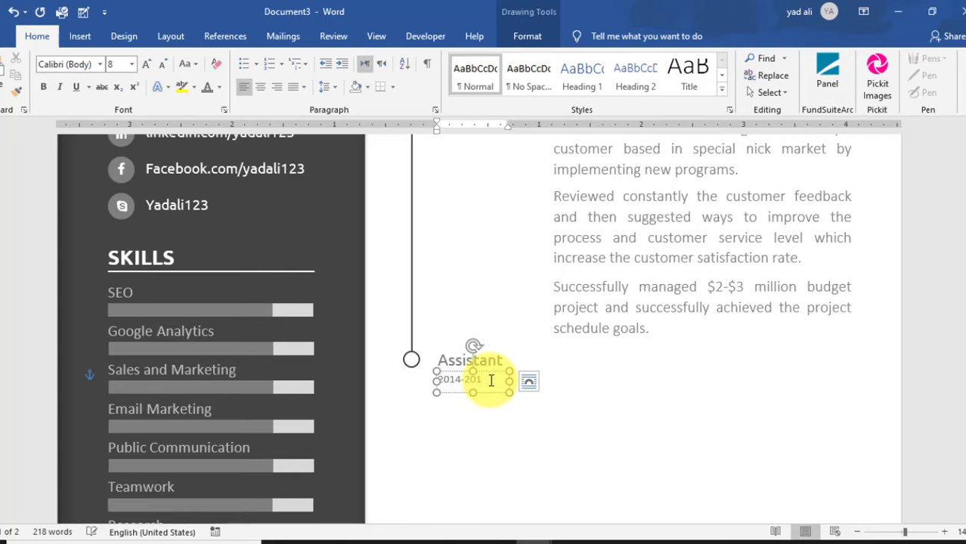
pyautogui.click(566, 380)
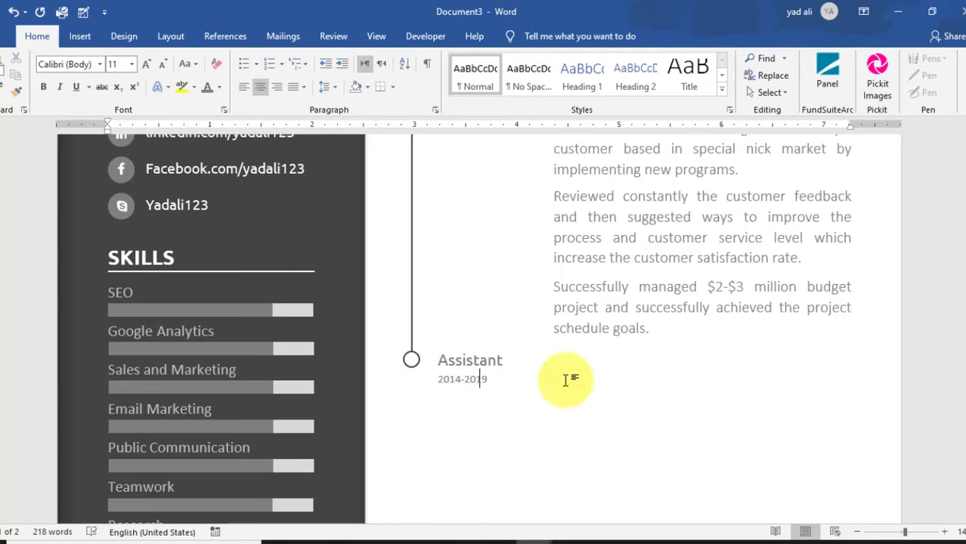
pyautogui.scroll(3, 566, 380)
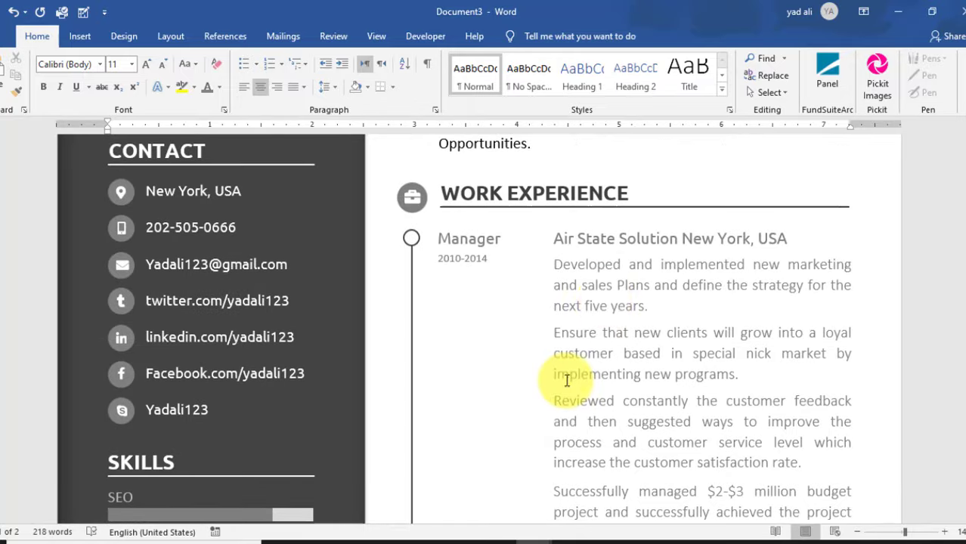
# - Copy the Air State Solution line beside Assistant, align it, and change New York to Chicago
pyautogui.click(638, 238)
pyautogui.moveTo(684, 236); pyautogui.dragTo(686, 442)
pyautogui.scroll(3, 686, 441)
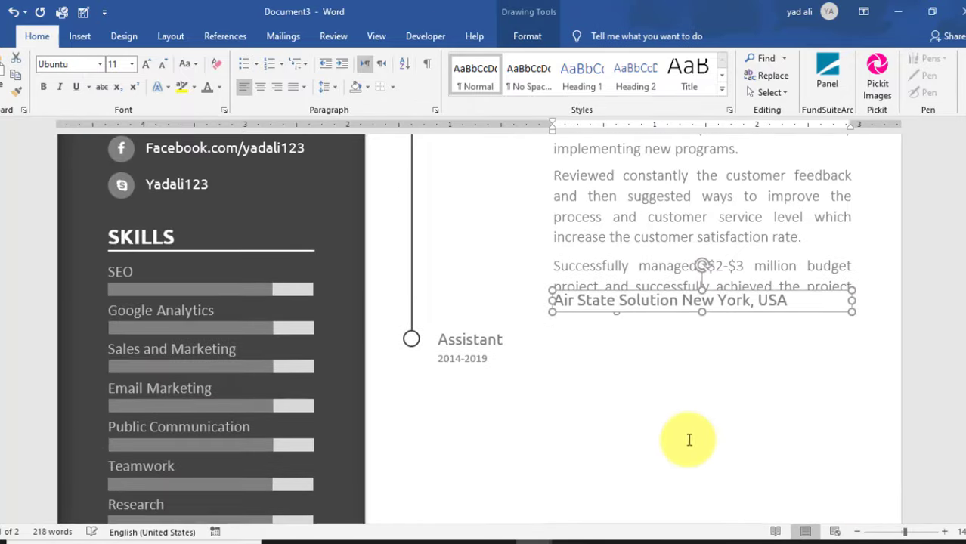
pyautogui.moveTo(782, 316); pyautogui.dragTo(787, 353)
pyautogui.click(720, 339)
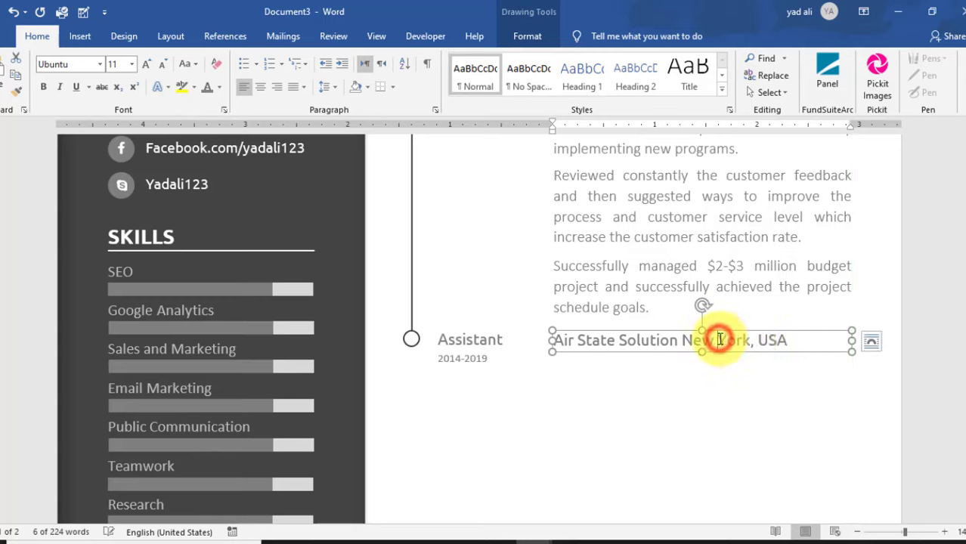
pyautogui.click(750, 341)
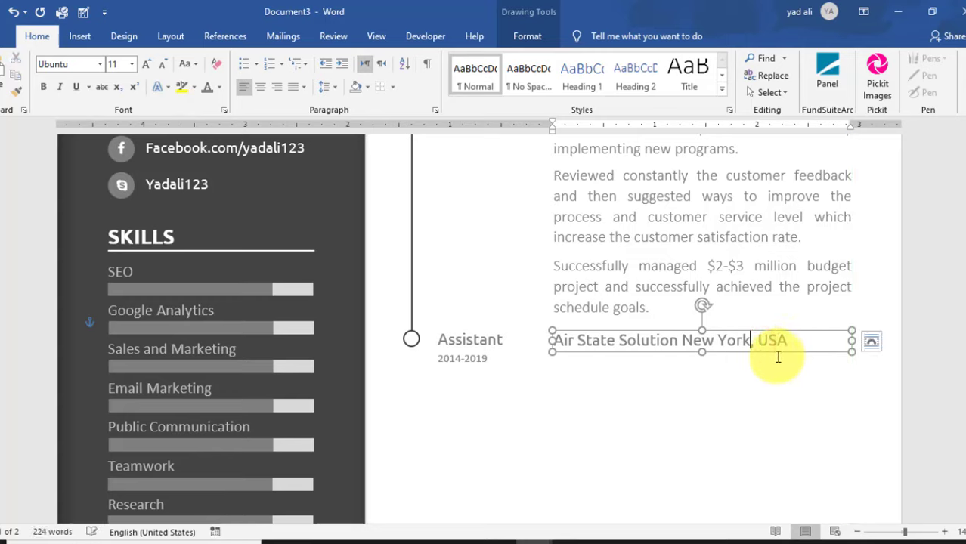
pyautogui.press('BackSpace')
pyautogui.press('BackSpace')
pyautogui.press('BackSpace')
pyautogui.press('BackSpace')
pyautogui.press('BackSpace')
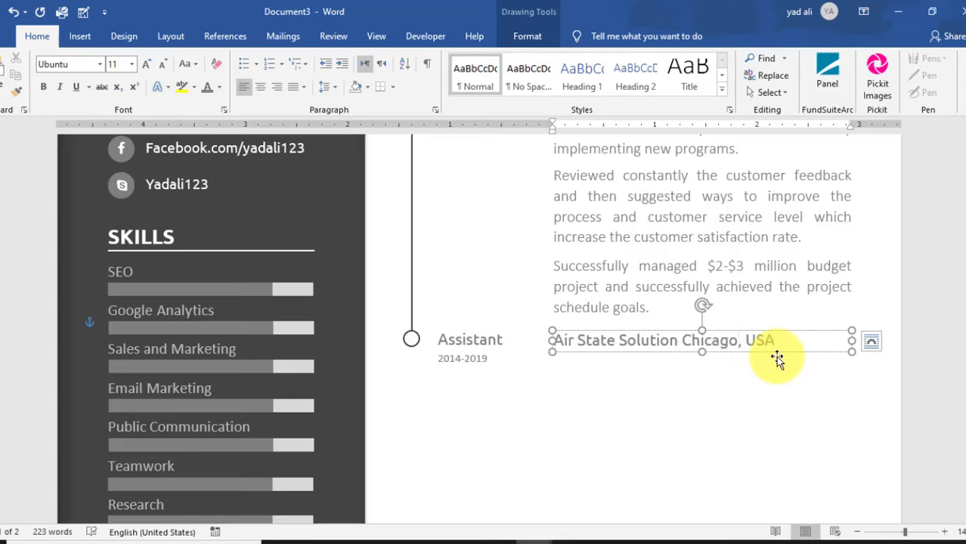
pyautogui.click(659, 382)
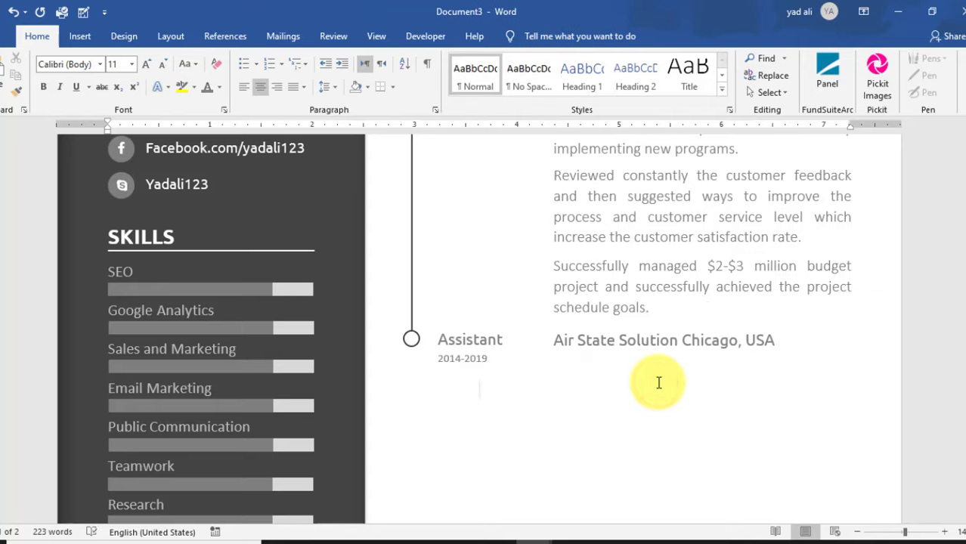
pyautogui.scroll(-1, 659, 381)
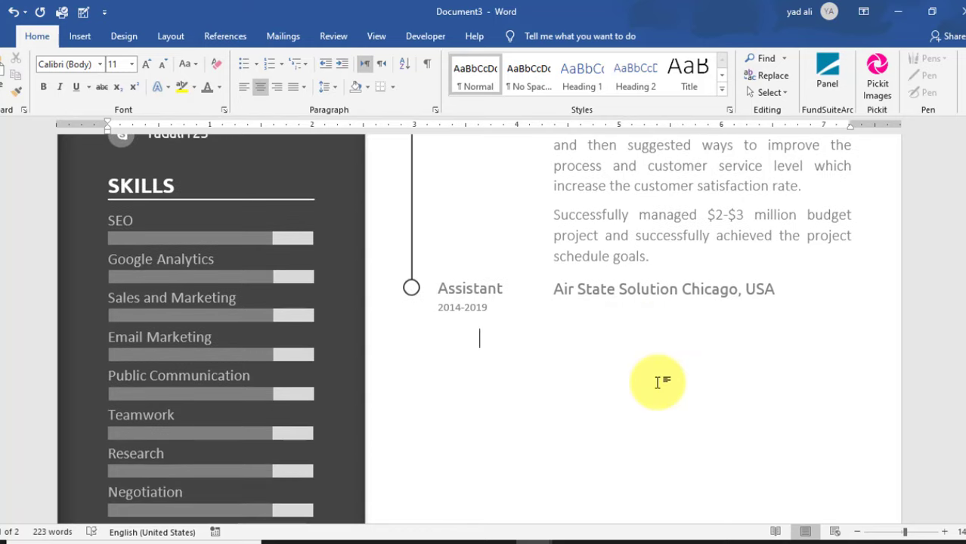
# - Copy the budget paragraph into the Assistant entry and rewrite it about increasing customer satisfaction by 30%
pyautogui.click(683, 236)
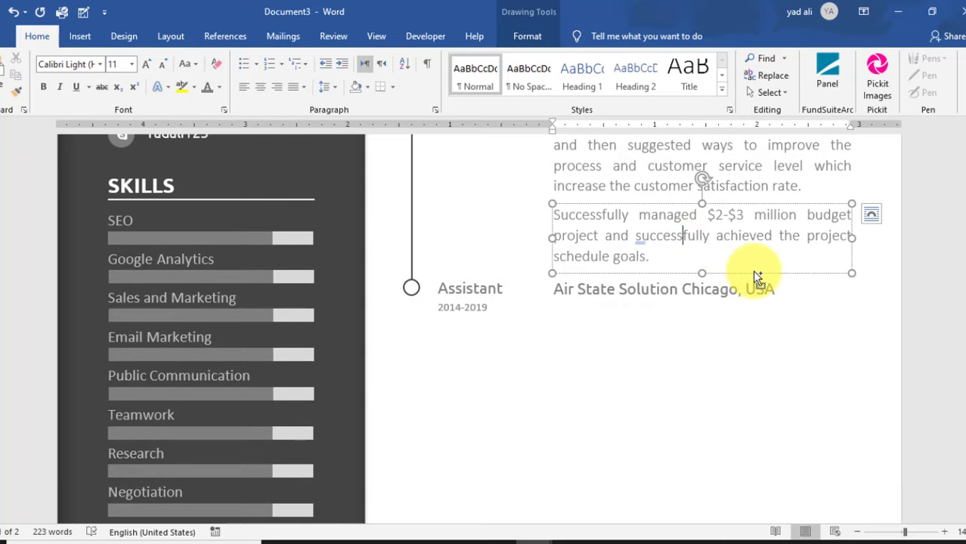
pyautogui.moveTo(754, 272); pyautogui.dragTo(755, 338)
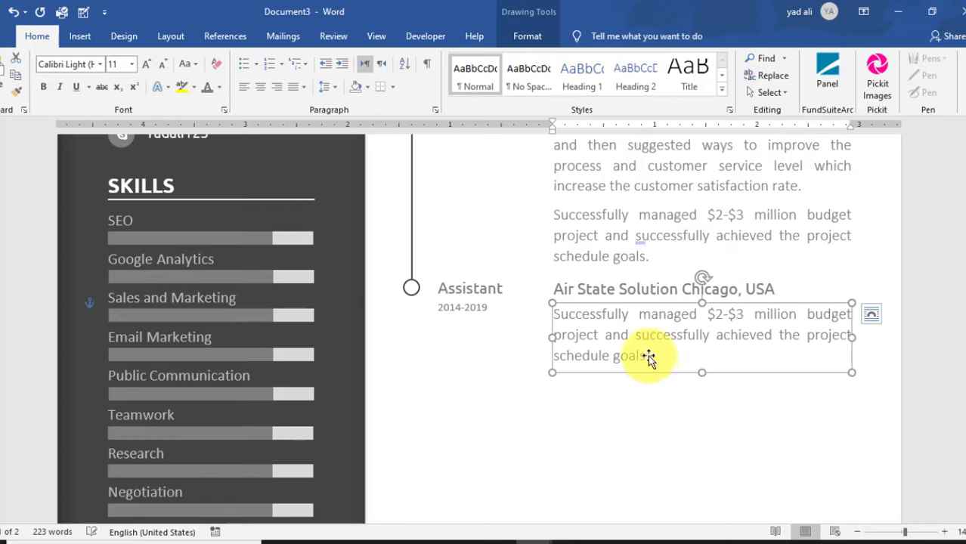
pyautogui.moveTo(648, 357); pyautogui.dragTo(553, 306)
pyautogui.write('Increase the customer satisfaction rate by 30%')
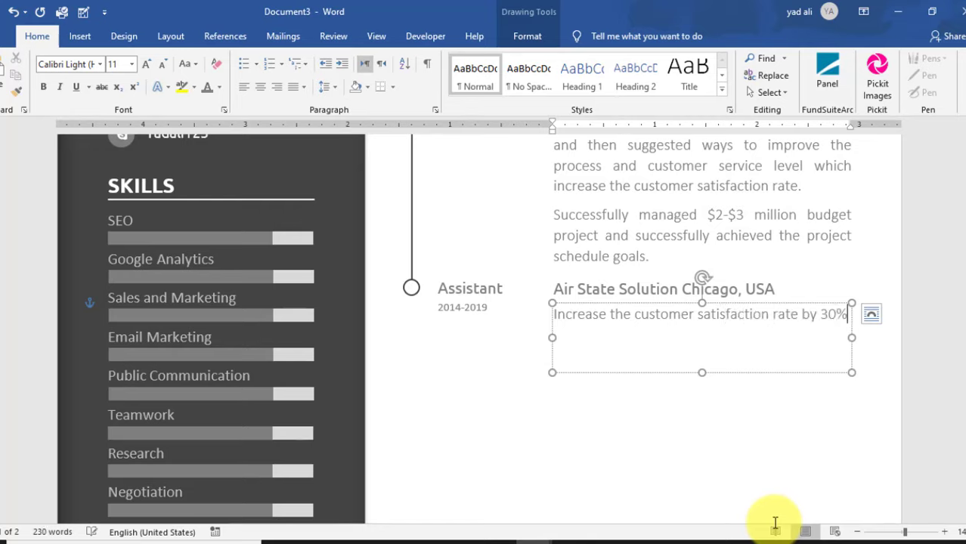
pyautogui.hotkey('shift', 'Return')
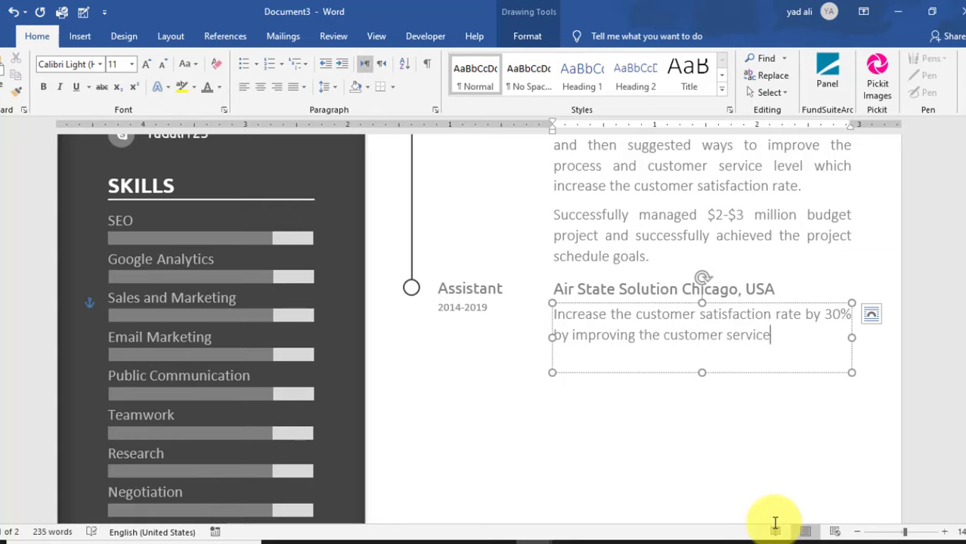
pyautogui.moveTo(702, 372); pyautogui.dragTo(700, 393)
pyautogui.click(700, 392)
pyautogui.scroll(-2, 698, 393)
# - Duplicate the achievement box, retype it as supervising 3 junior business analysts, and copy it further down
pyautogui.click(722, 281)
pyautogui.moveTo(753, 310); pyautogui.dragTo(757, 350)
pyautogui.moveTo(686, 451); pyautogui.dragTo(686, 444)
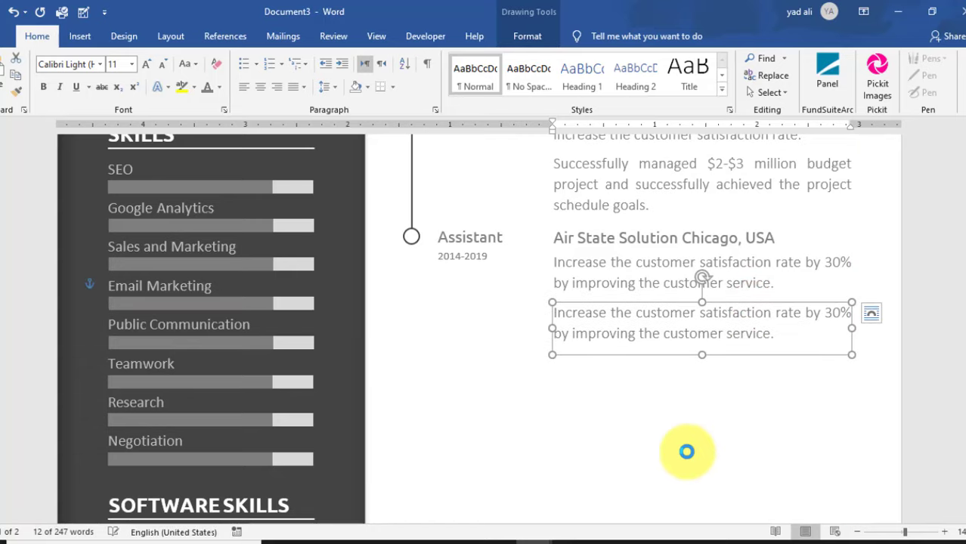
pyautogui.moveTo(769, 335); pyautogui.dragTo(554, 312)
pyautogui.write('P')
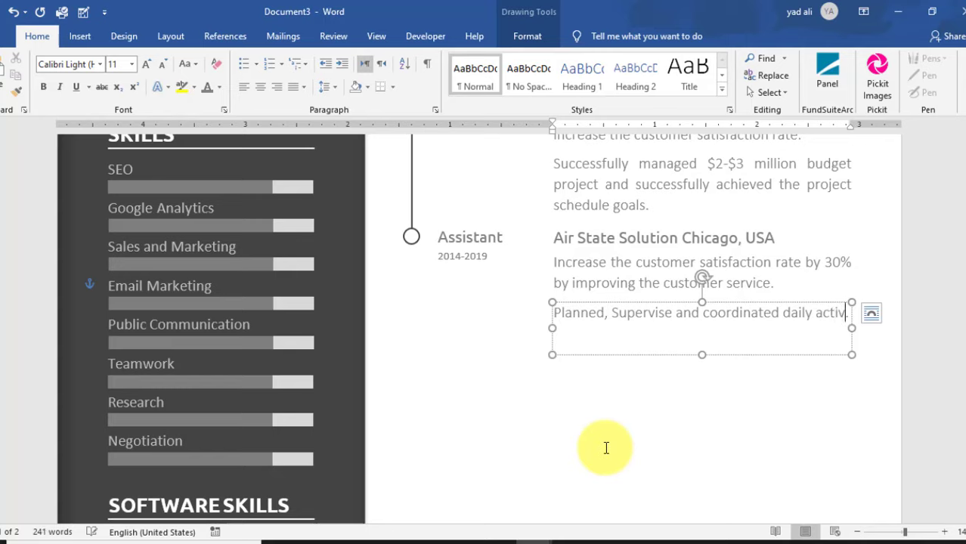
pyautogui.write('ity of 3 junior business analyst')
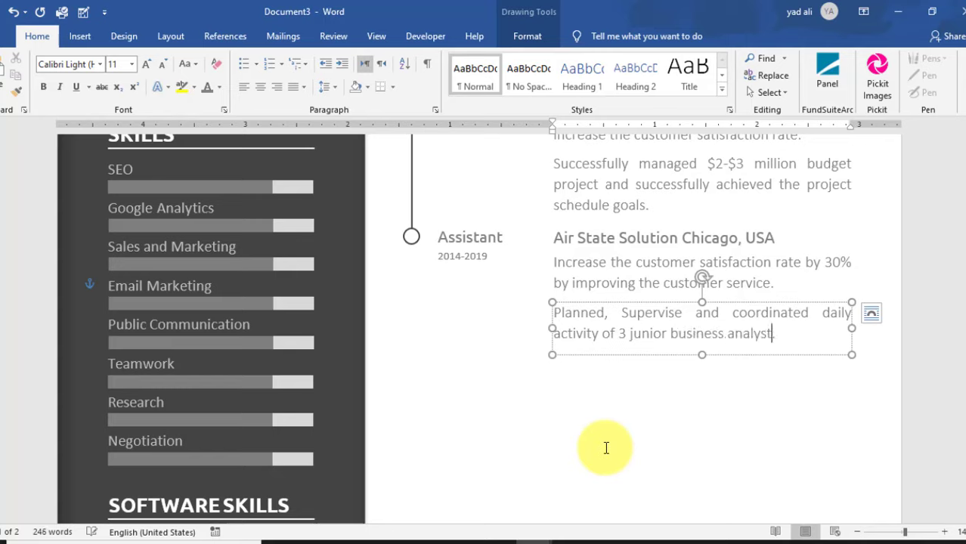
pyautogui.moveTo(746, 334); pyautogui.dragTo(747, 387)
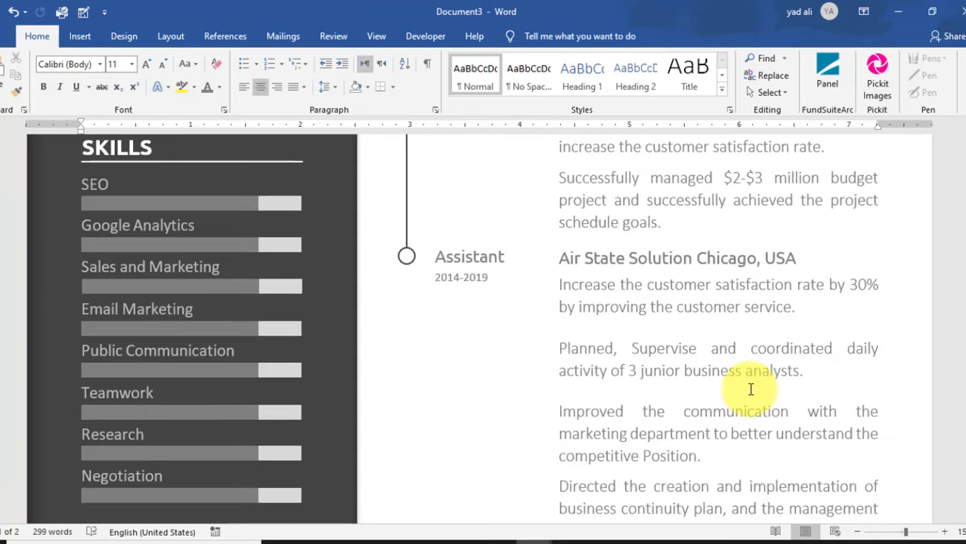
# - Return to page 1 and select the WORK EXPERIENCE heading group with its briefcase icon and rule line
pyautogui.scroll(-3, 707, 348)
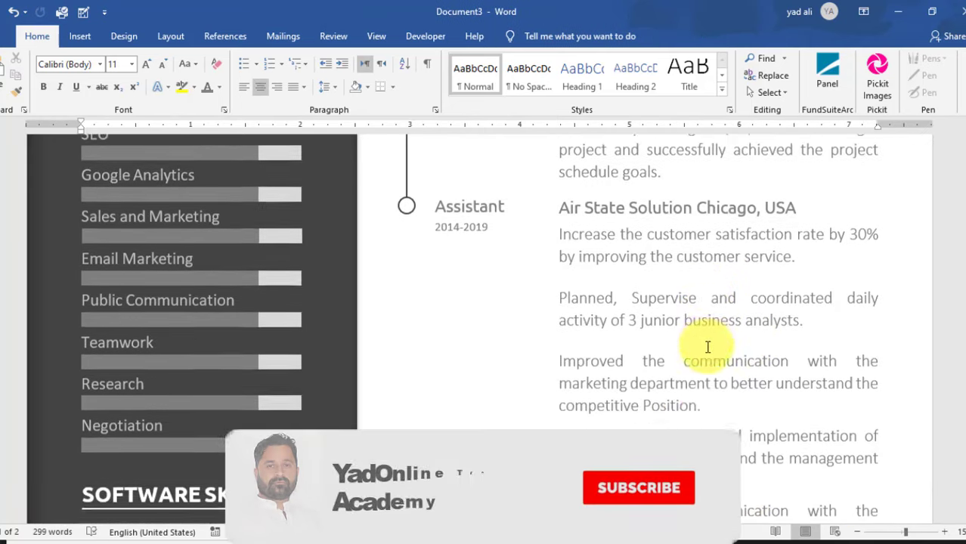
pyautogui.scroll(-3, 708, 348)
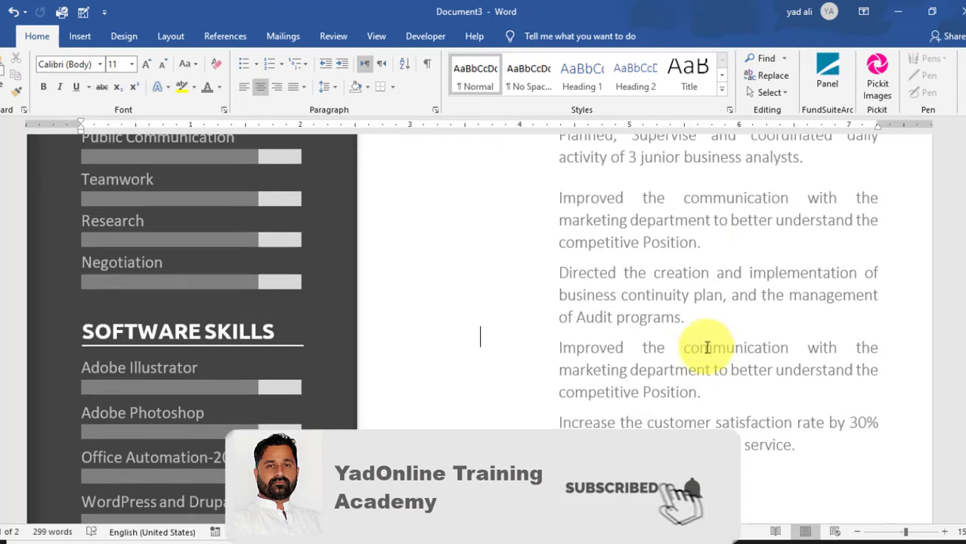
pyautogui.scroll(-3, 681, 367)
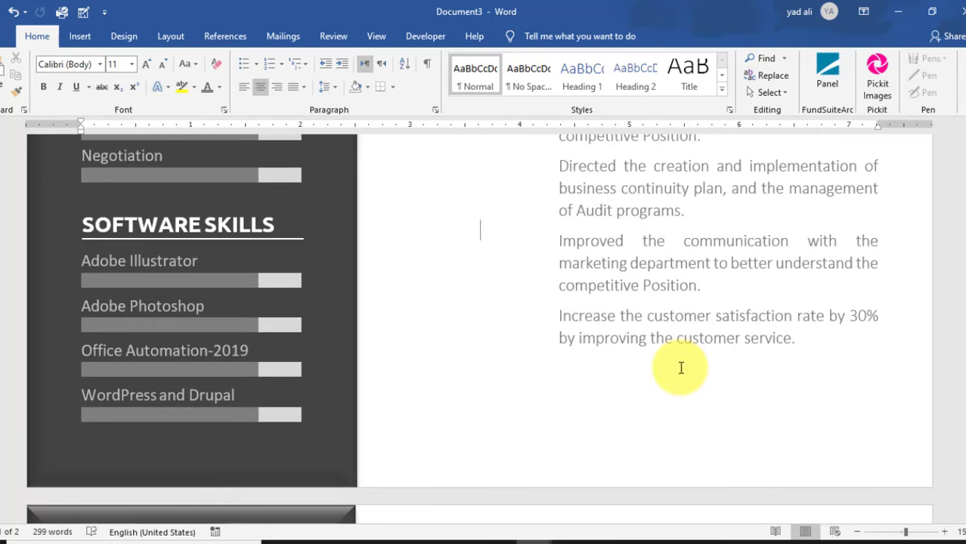
pyautogui.scroll(-5, 680, 368)
pyautogui.scroll(5, 680, 368)
pyautogui.scroll(15, 680, 368)
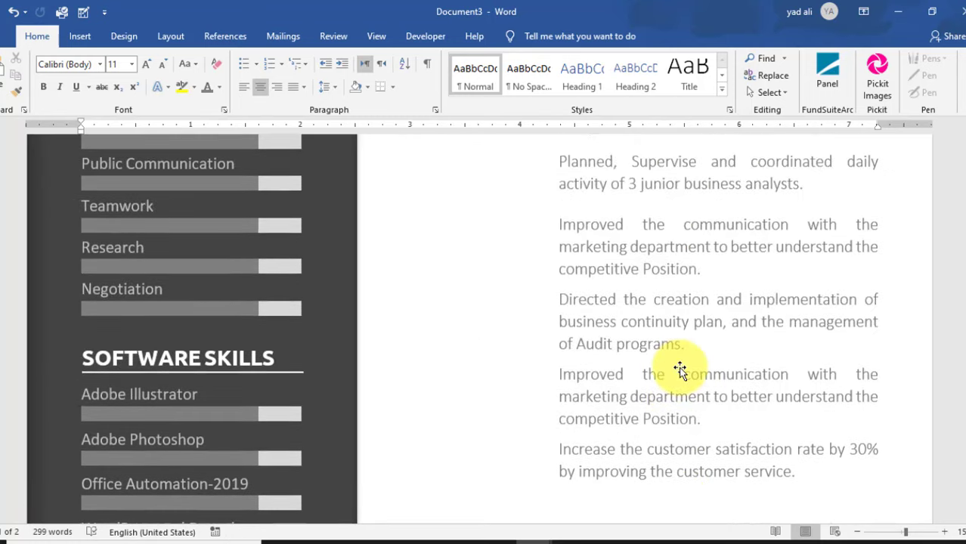
pyautogui.scroll(5, 680, 364)
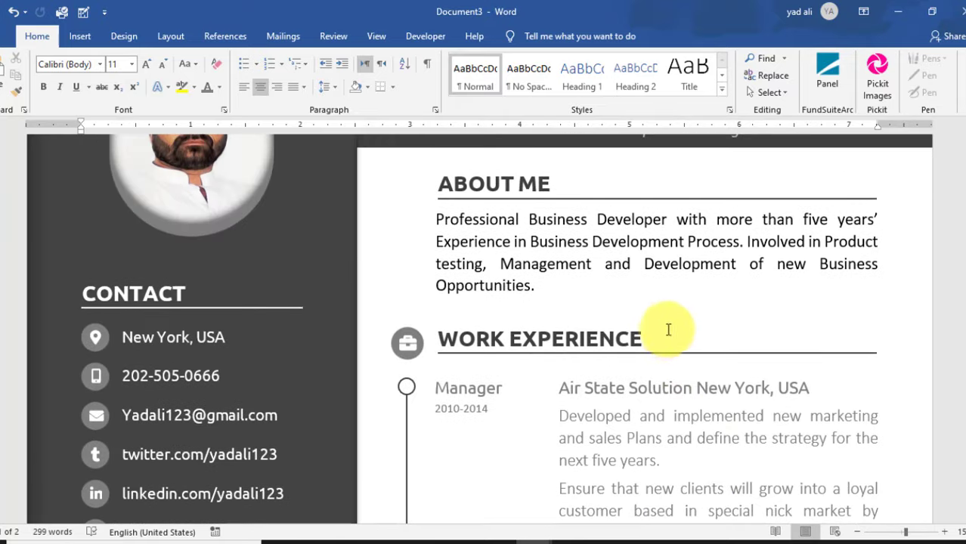
pyautogui.click(666, 325)
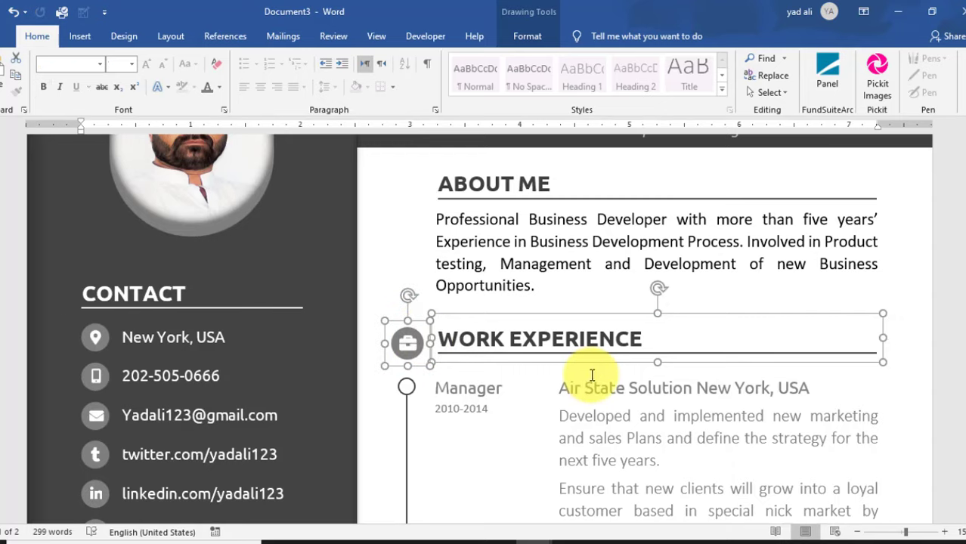
# - Paste the heading group onto page 2 and position it at the top of the right column
pyautogui.scroll(-15, 591, 373)
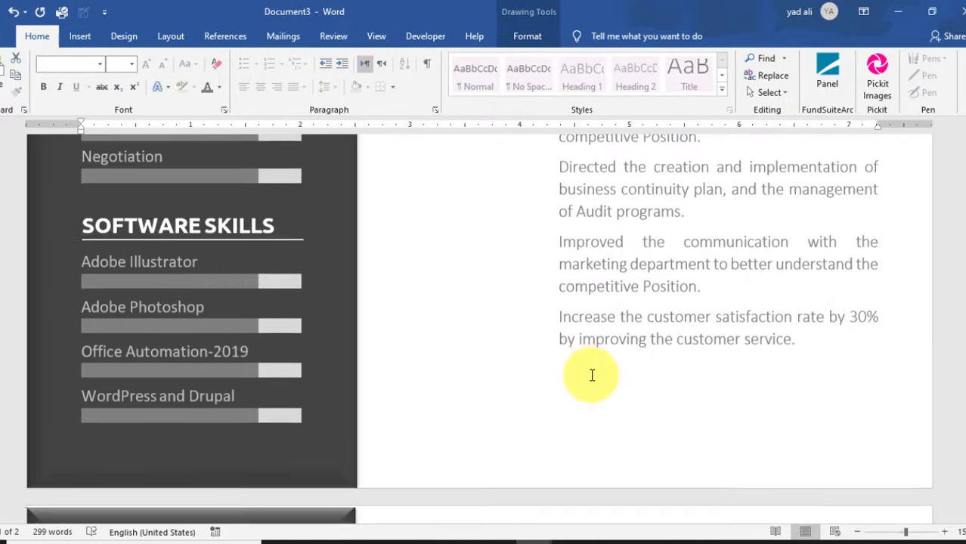
pyautogui.click(544, 329)
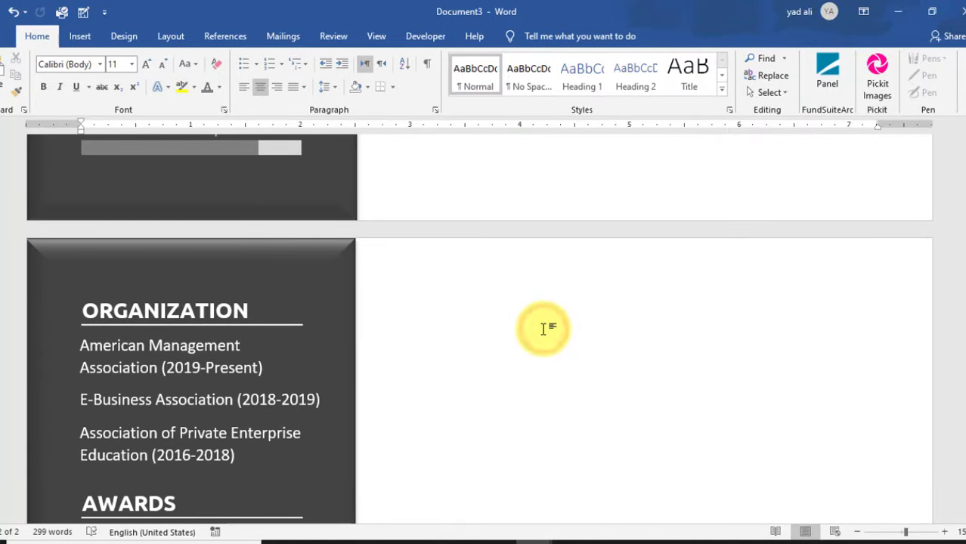
pyautogui.hotkey('ctrl', 'v')
pyautogui.moveTo(470, 322); pyautogui.dragTo(769, 292)
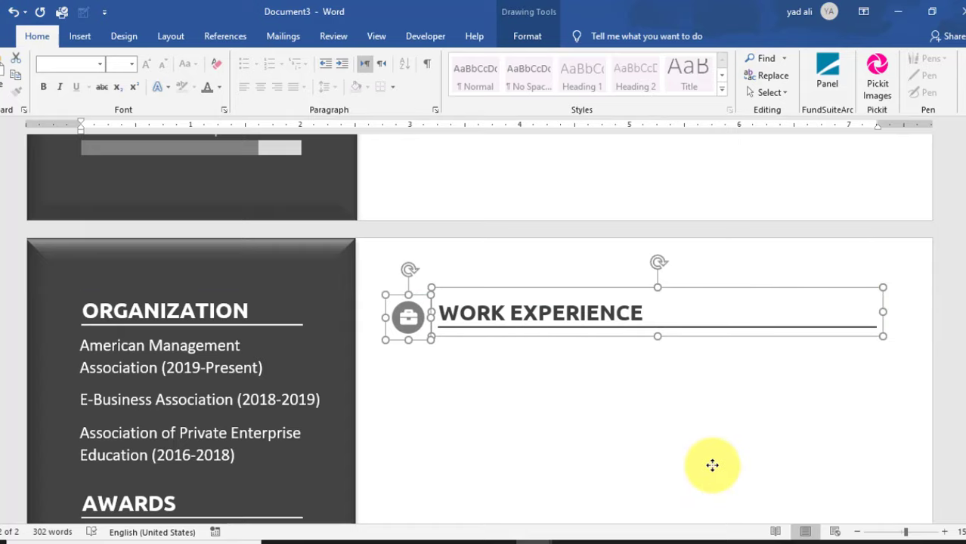
pyautogui.hotkey('ctrl', 'Up')
pyautogui.hotkey('ctrl', 'Up')
pyautogui.hotkey('ctrl', 'Up')
pyautogui.hotkey('ctrl', 'Up')
pyautogui.hotkey('ctrl', 'Up')
pyautogui.hotkey('ctrl', 'Up')
pyautogui.hotkey('ctrl', 'Up')
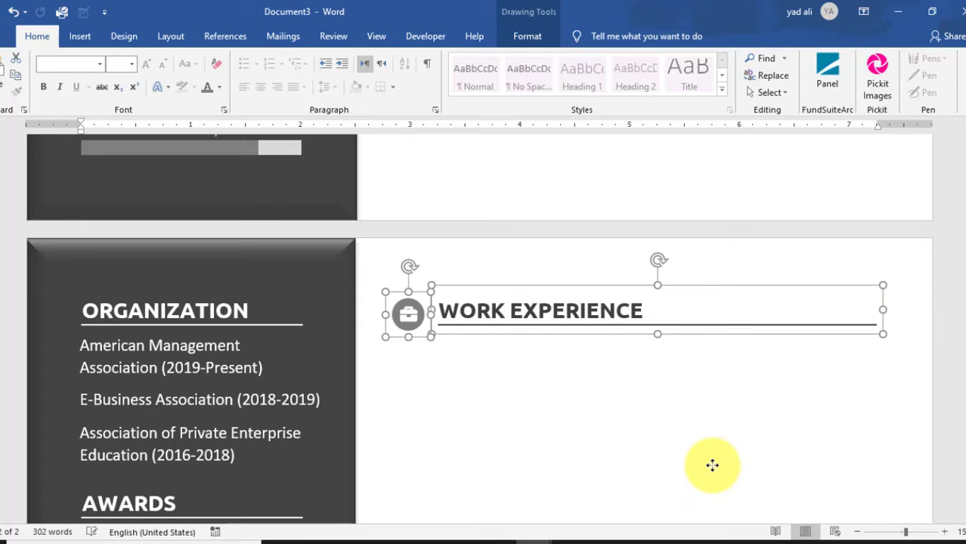
# - Change the copied heading text to EDUCATION ATTAINMENT and widen its box to fit
pyautogui.click(565, 307)
pyautogui.moveTo(644, 304); pyautogui.dragTo(441, 300)
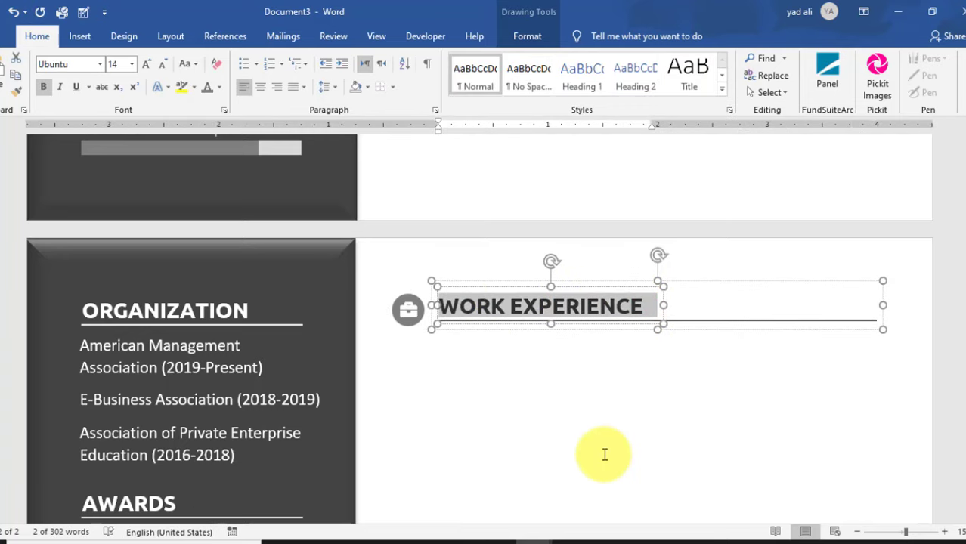
pyautogui.press('BackSpace')
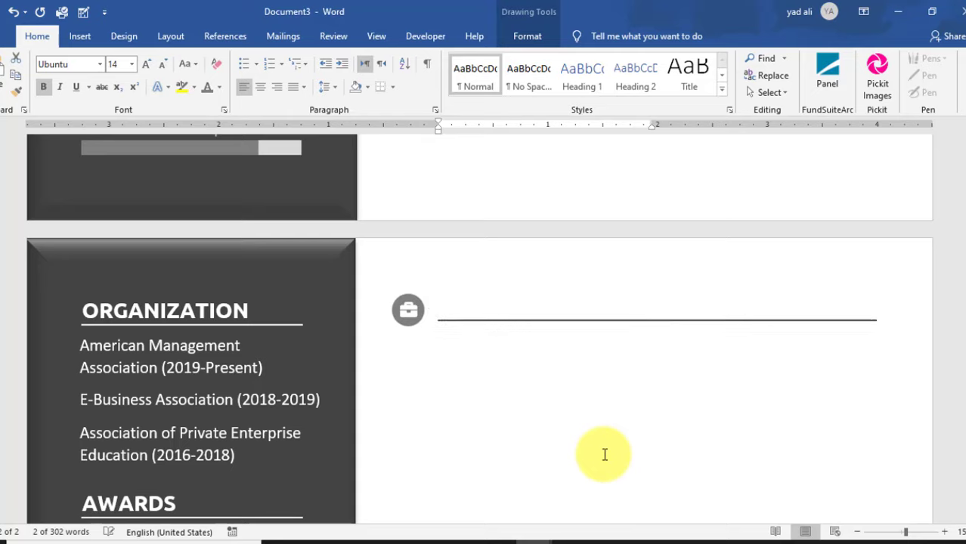
pyautogui.write('EDUCATION A')
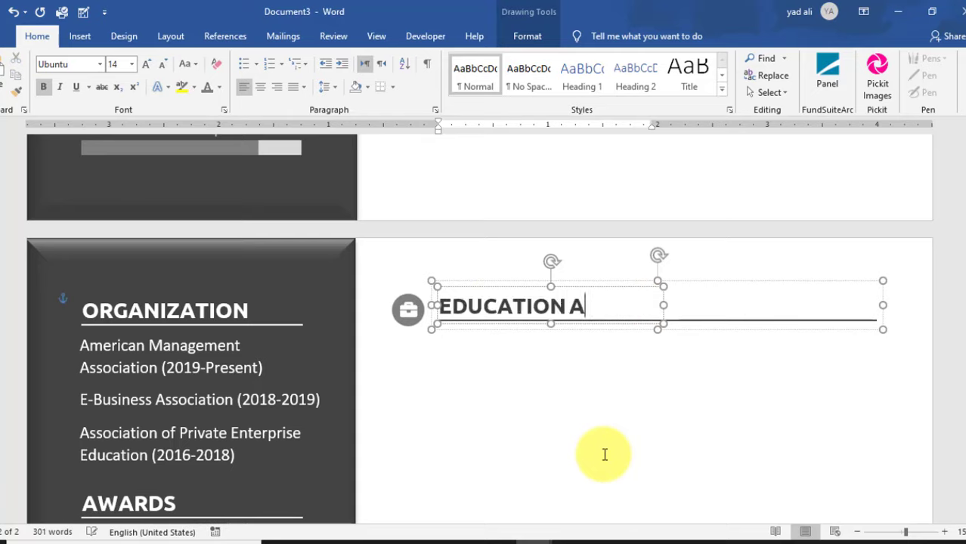
pyautogui.press('BackSpace')
pyautogui.press('BackSpace')
pyautogui.press('BackSpace')
pyautogui.press('BackSpace')
pyautogui.press('BackSpace')
pyautogui.press('BackSpace')
pyautogui.moveTo(664, 306); pyautogui.dragTo(727, 314)
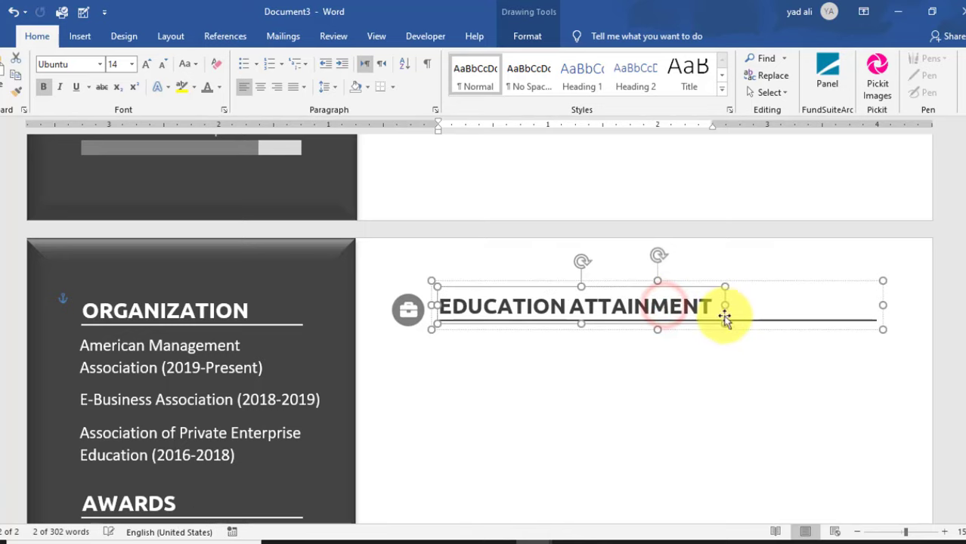
pyautogui.click(691, 376)
# - Replace the briefcase icon with a graduation-cap symbol from the Insert Symbols gallery
pyautogui.click(409, 306)
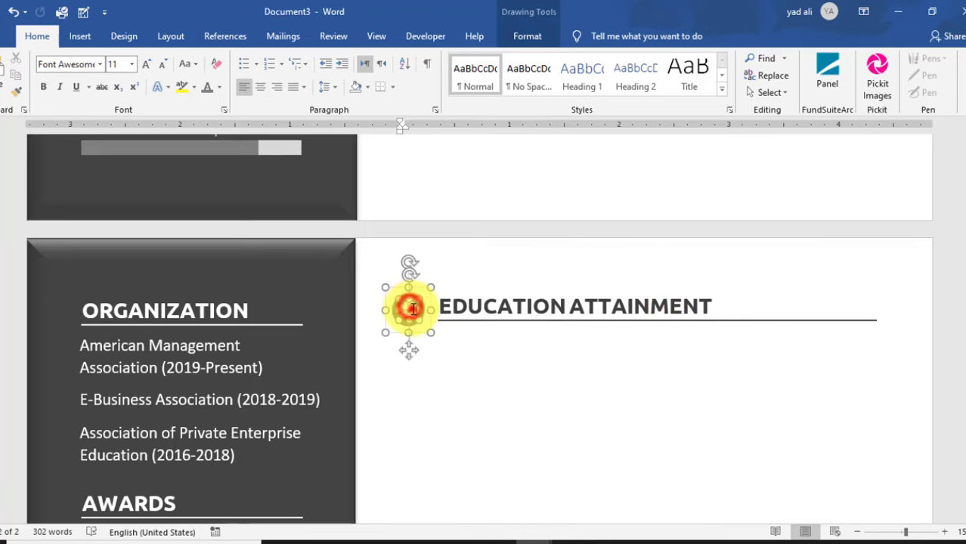
pyautogui.click(81, 37)
pyautogui.click(632, 79)
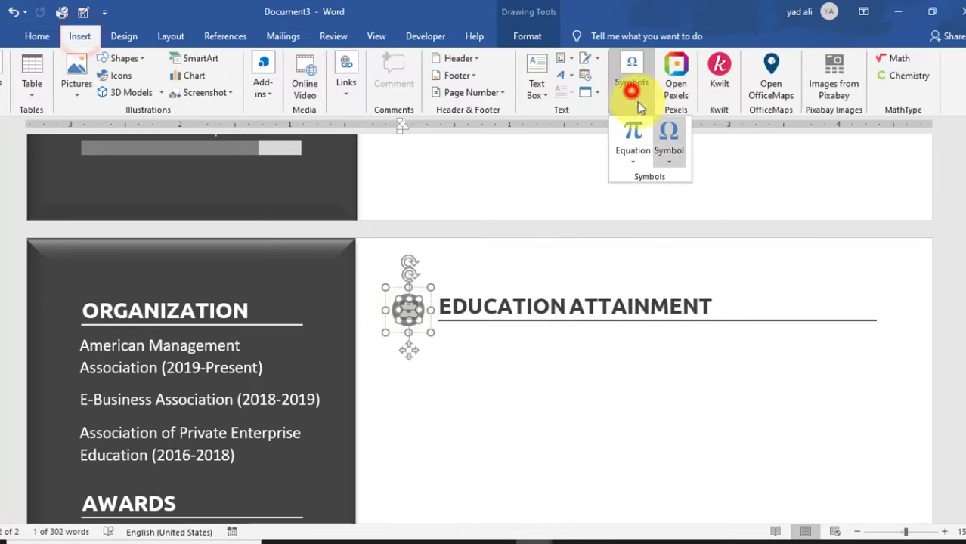
pyautogui.click(670, 151)
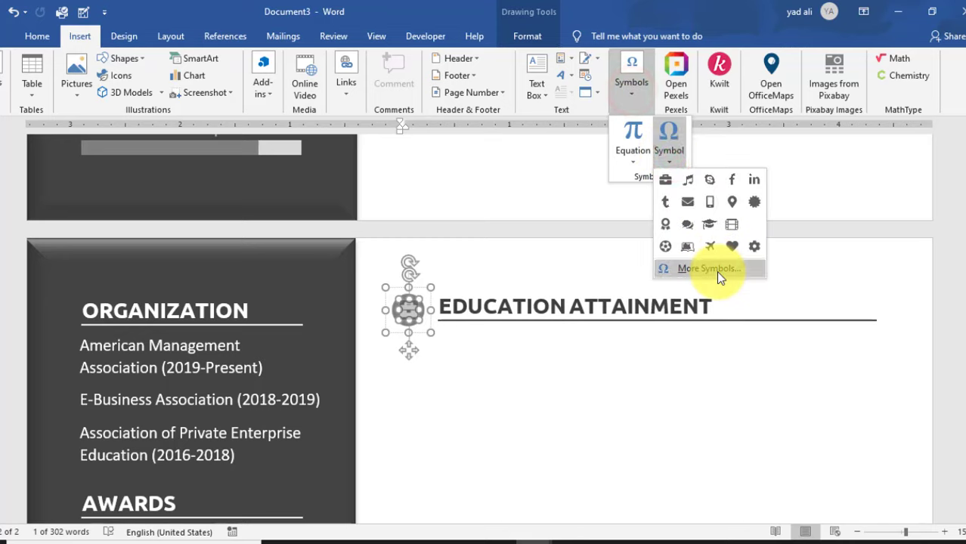
pyautogui.click(709, 224)
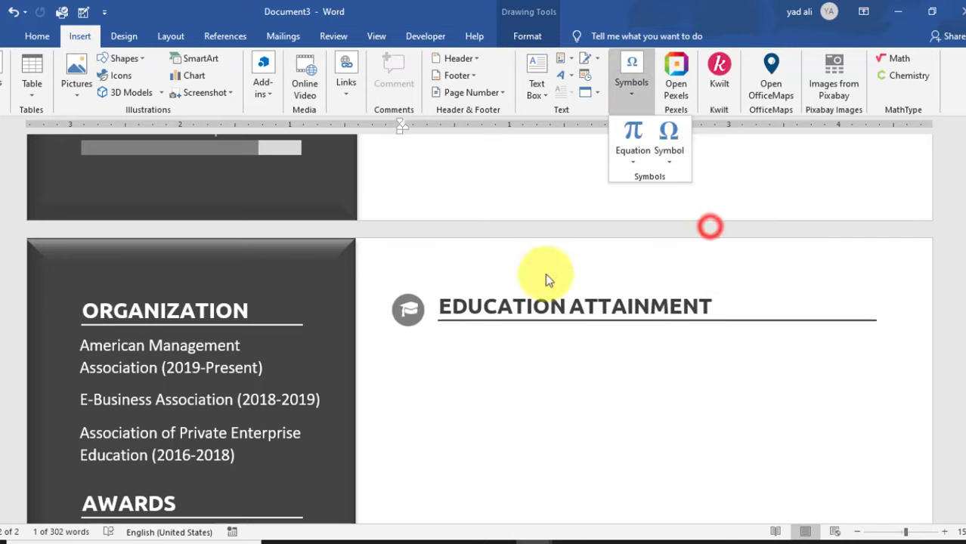
pyautogui.click(418, 310)
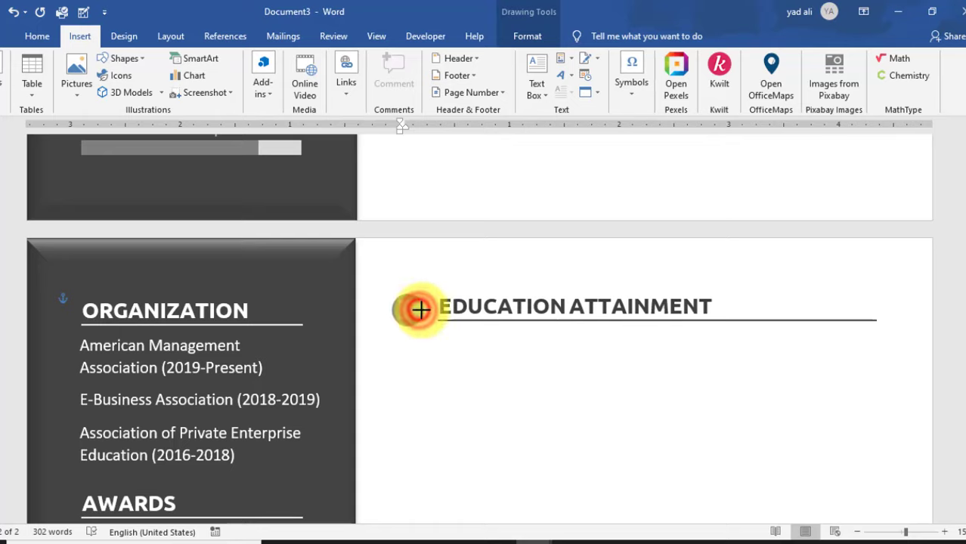
pyautogui.click(418, 310)
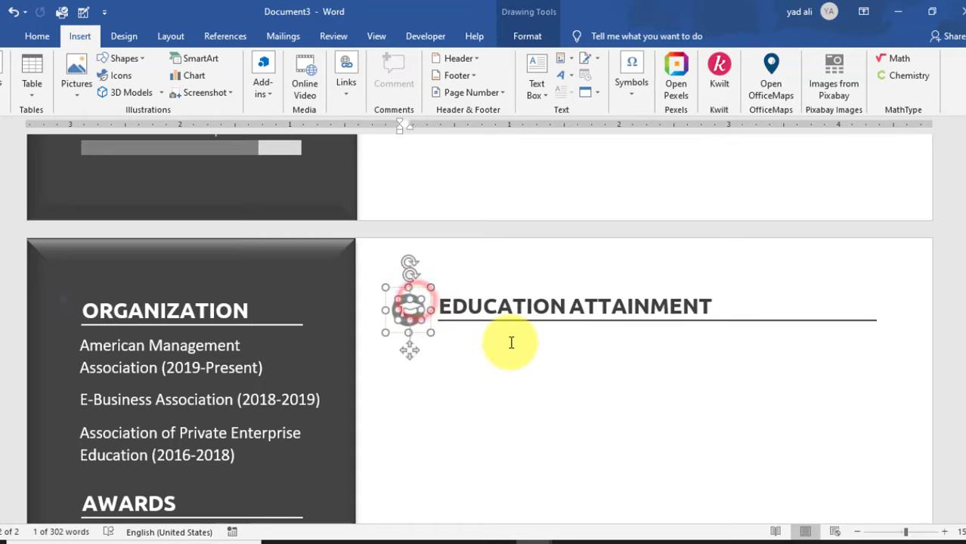
pyautogui.click(544, 388)
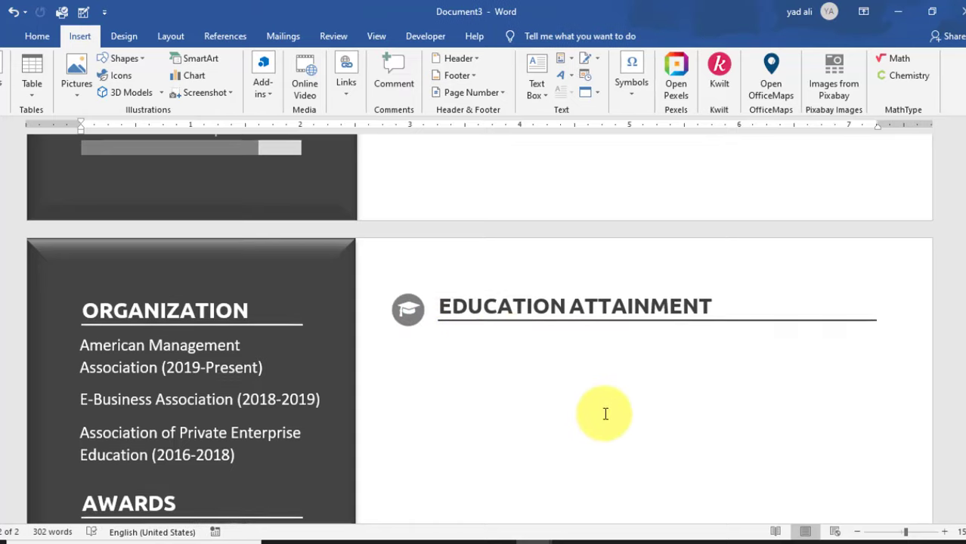
# - Copy the Work Experience timeline line and paste it under the Education Attainment heading
pyautogui.scroll(2, 605, 413)
pyautogui.scroll(-1, 606, 414)
pyautogui.scroll(-3, 606, 414)
pyautogui.scroll(15, 606, 414)
pyautogui.scroll(4, 605, 413)
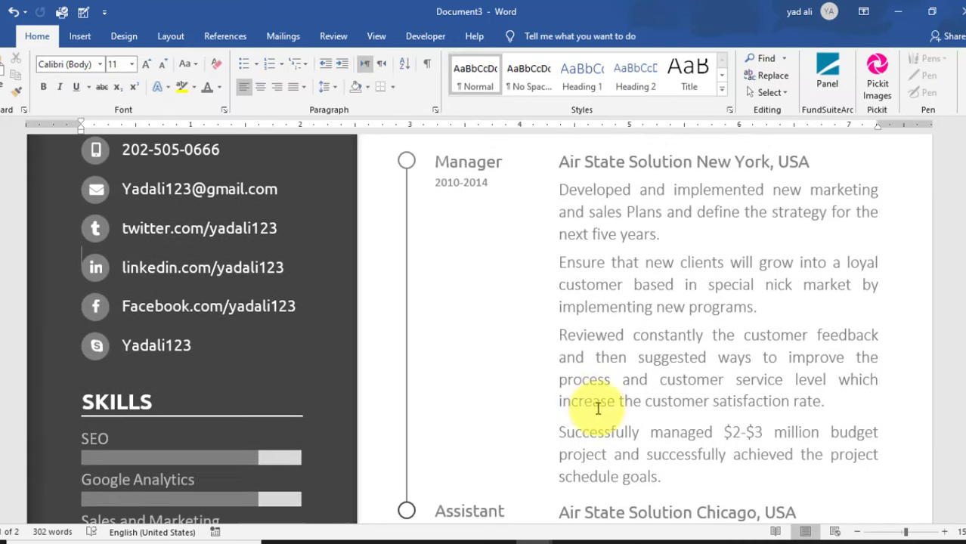
pyautogui.click(407, 273)
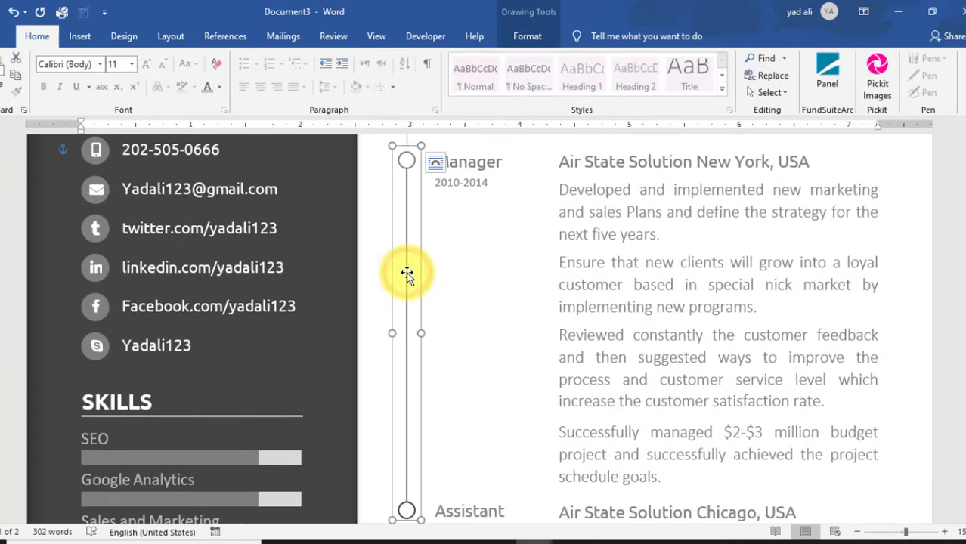
pyautogui.scroll(-10, 481, 362)
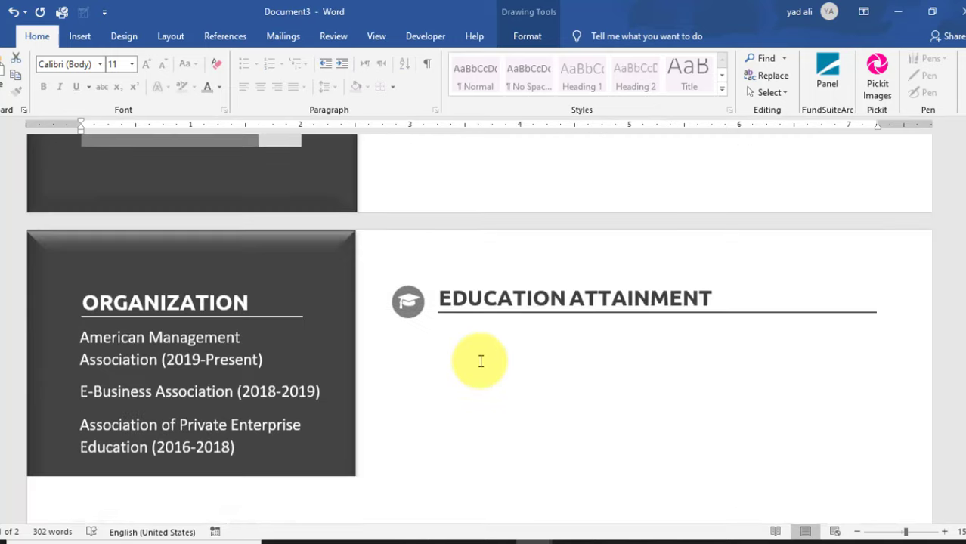
pyautogui.click(449, 346)
pyautogui.hotkey('ctrl', 'v')
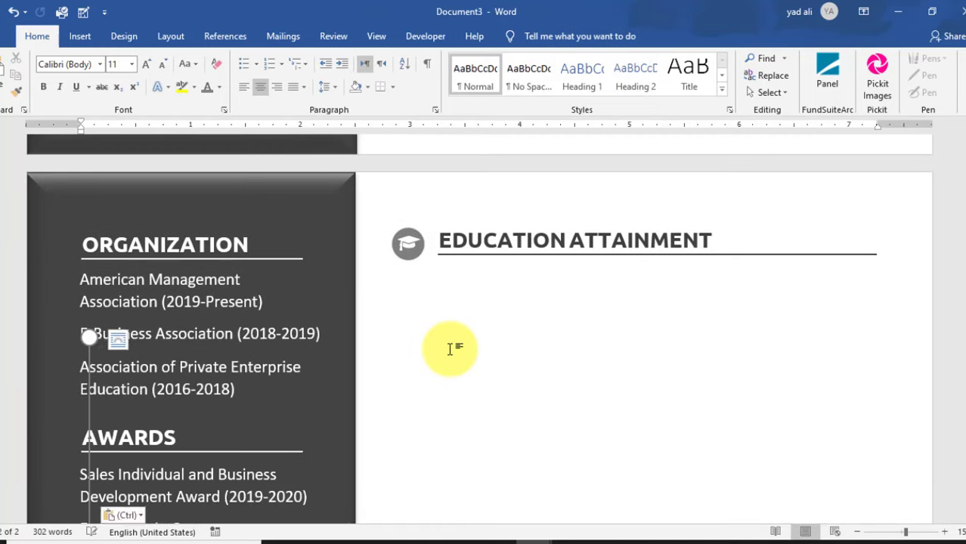
pyautogui.scroll(-2, 450, 347)
pyautogui.moveTo(98, 312); pyautogui.dragTo(410, 264)
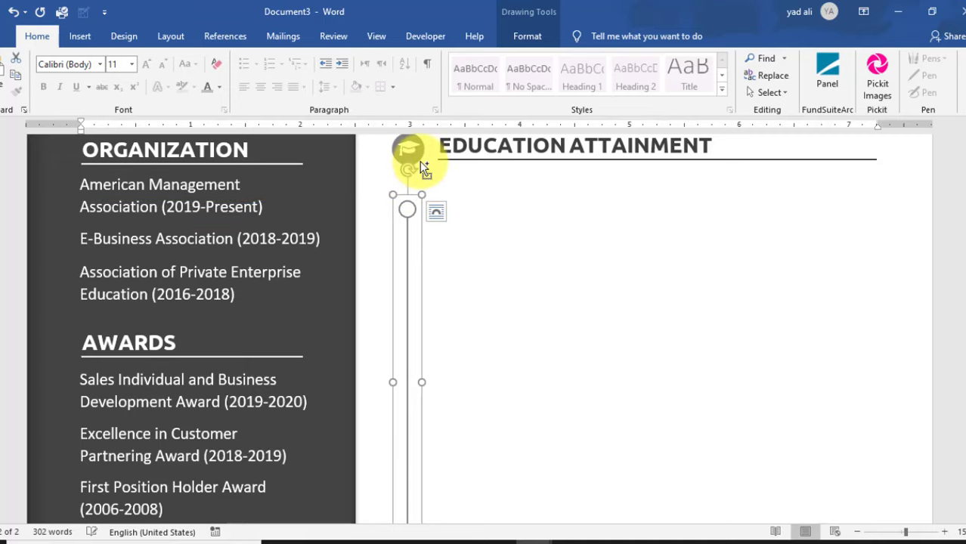
# - Center-align the timeline line beneath the graduation-cap icon
pyautogui.click(422, 167)
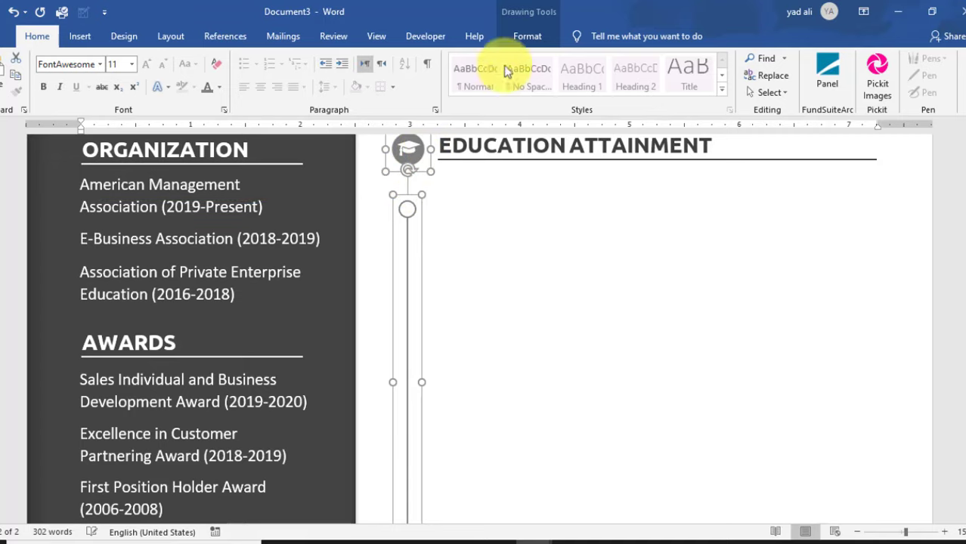
pyautogui.click(527, 36)
pyautogui.click(789, 94)
pyautogui.click(802, 125)
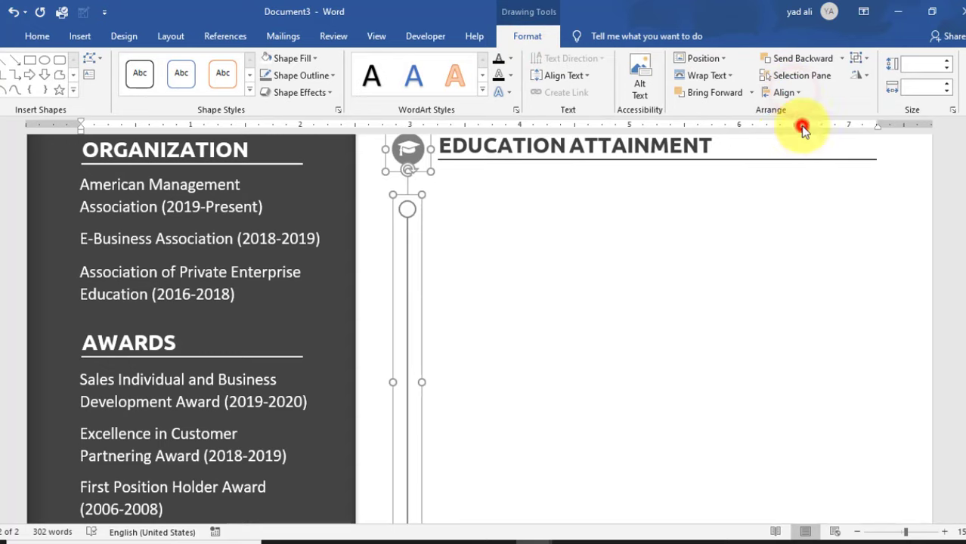
pyautogui.click(506, 302)
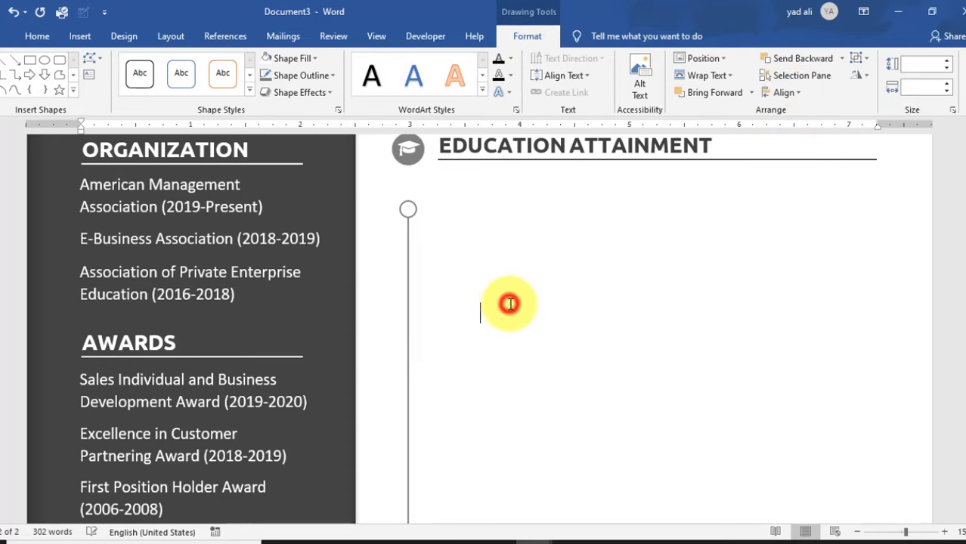
pyautogui.click(412, 217)
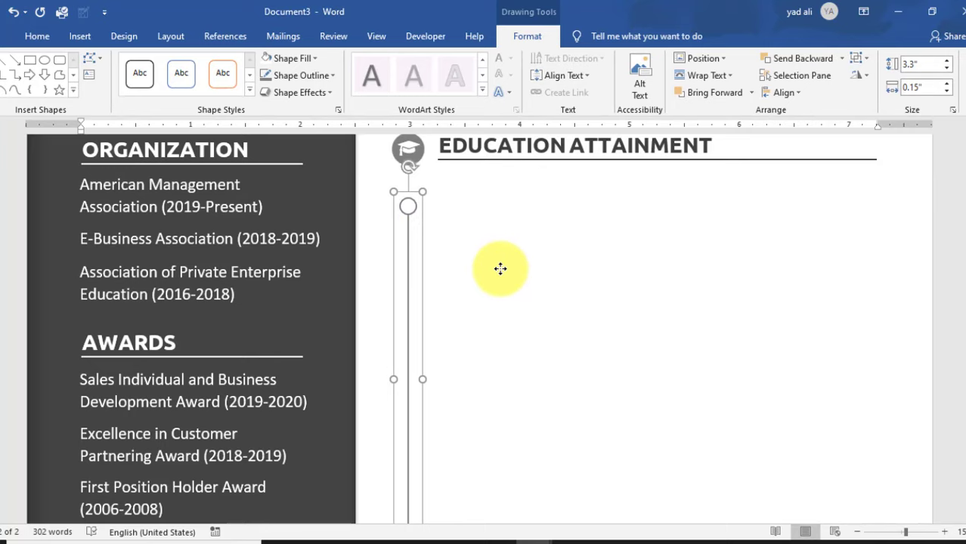
pyautogui.click(557, 314)
pyautogui.scroll(-5, 585, 379)
pyautogui.scroll(10, 585, 379)
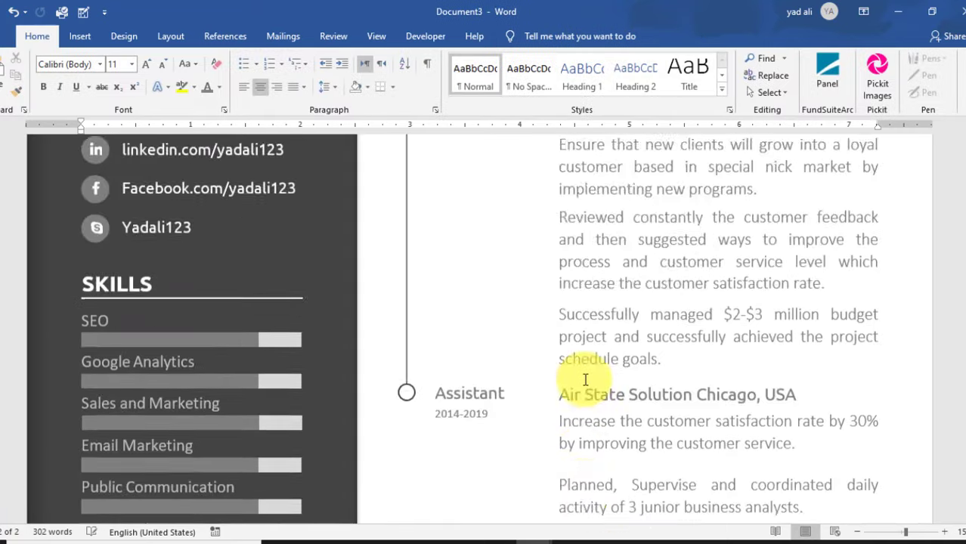
# - Copy the Manager and 2010-2014 boxes and place them beside the Education timeline circle
pyautogui.click(481, 383)
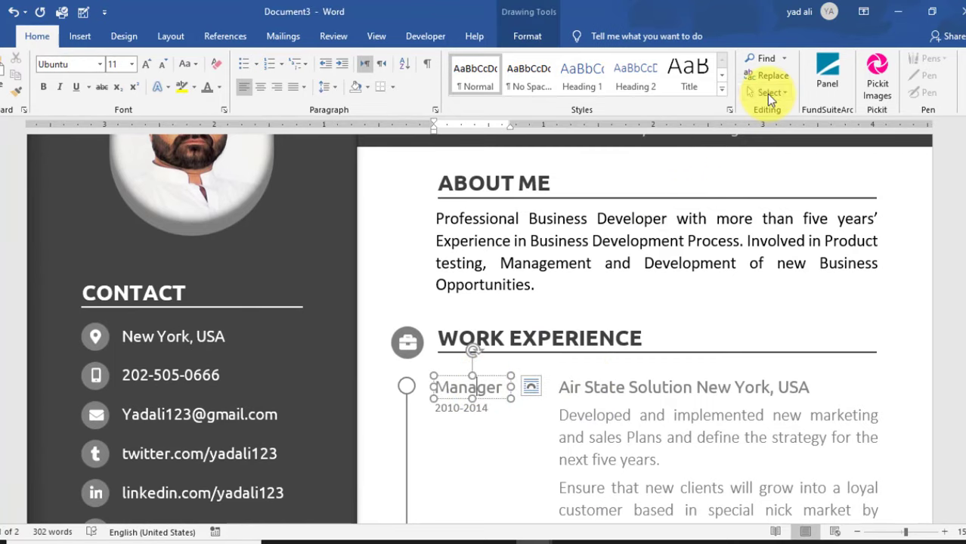
pyautogui.click(770, 92)
pyautogui.click(794, 126)
pyautogui.moveTo(520, 451); pyautogui.dragTo(420, 364)
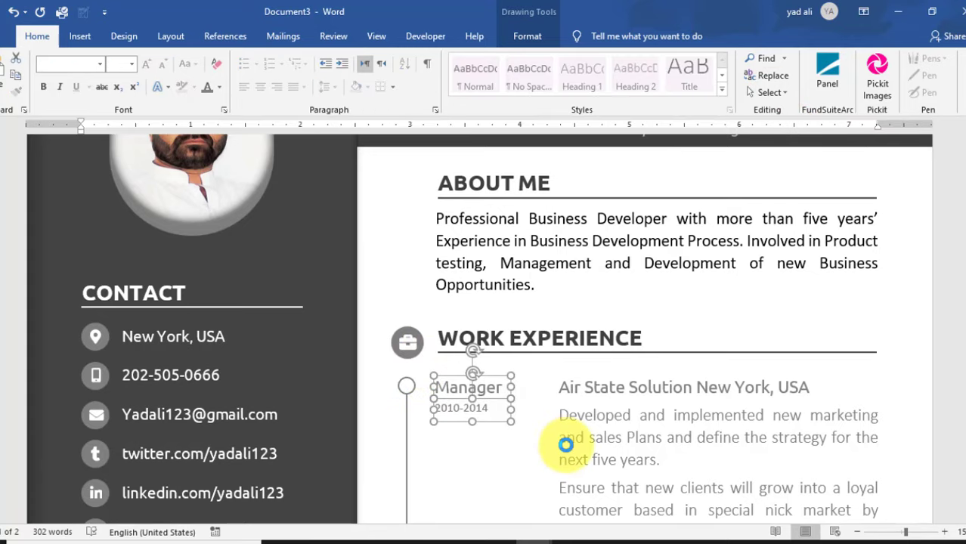
pyautogui.scroll(-15, 565, 445)
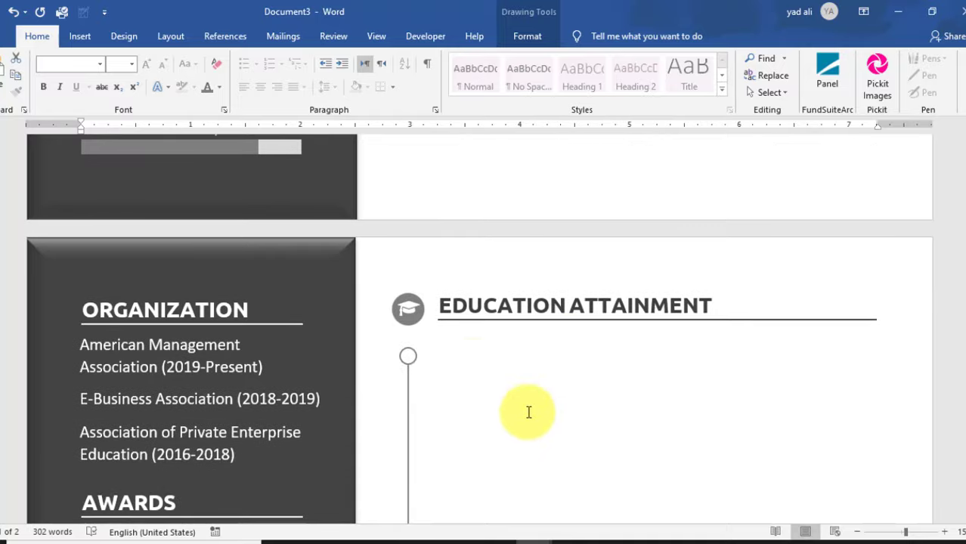
pyautogui.click(470, 363)
pyautogui.hotkey('ctrl', 'v')
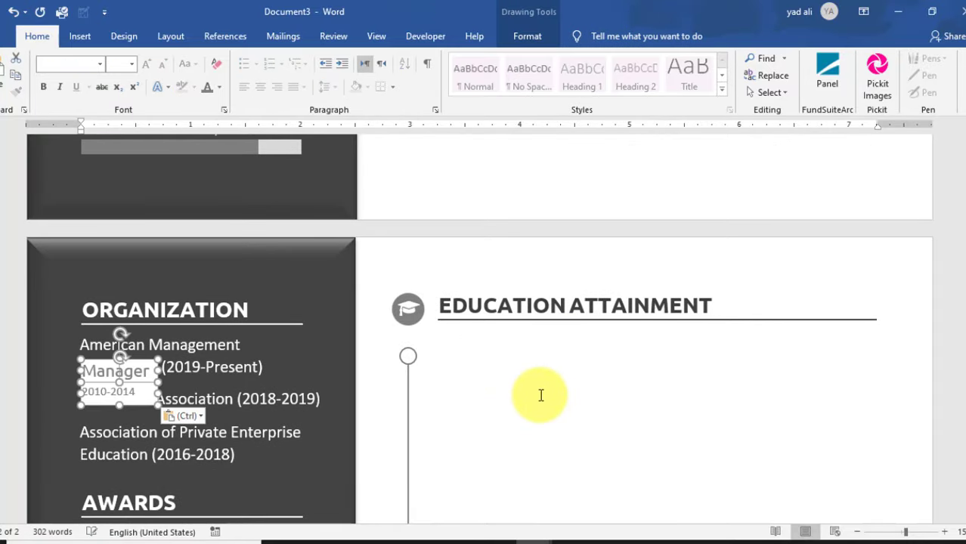
pyautogui.moveTo(133, 366); pyautogui.dragTo(481, 346)
pyautogui.press('Up')
pyautogui.press('Up')
pyautogui.press('Up')
pyautogui.press('Up')
pyautogui.press('Up')
pyautogui.press('Up')
pyautogui.press('Up')
pyautogui.press('Up')
pyautogui.press('Up')
pyautogui.press('Right')
pyautogui.press('Right')
pyautogui.press('Right')
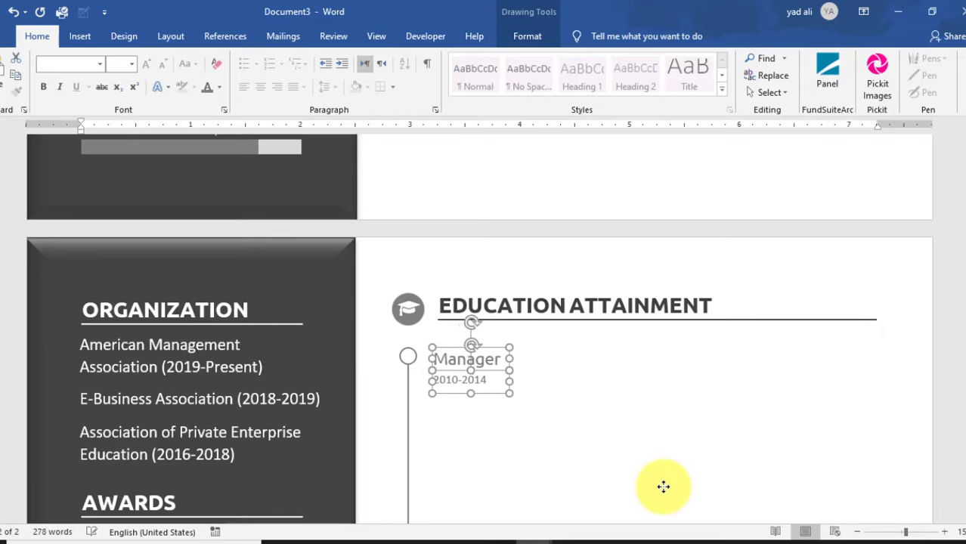
pyautogui.press('Up')
pyautogui.press('Up')
pyautogui.press('Up')
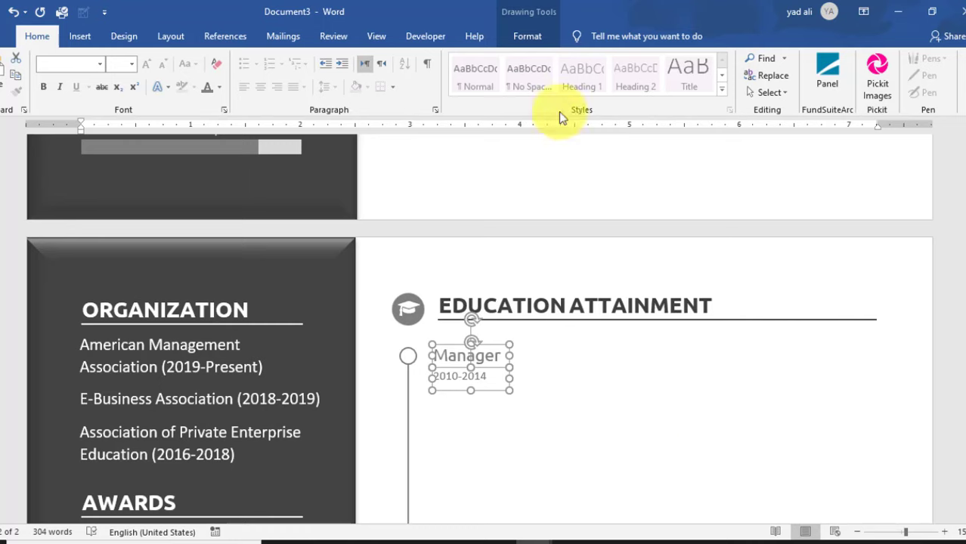
# - Set the pasted boxes' shape fill to No Fill
pyautogui.click(527, 36)
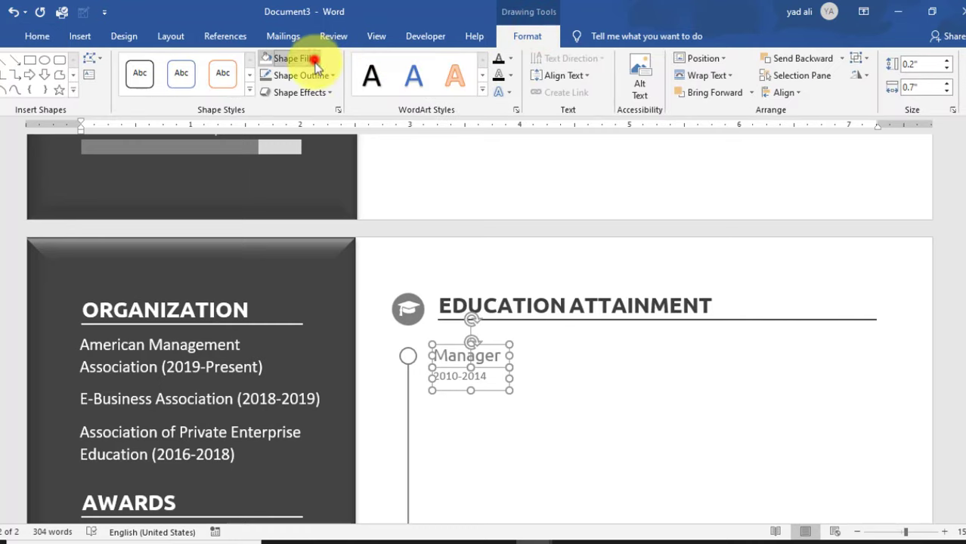
pyautogui.click(315, 61)
pyautogui.click(299, 221)
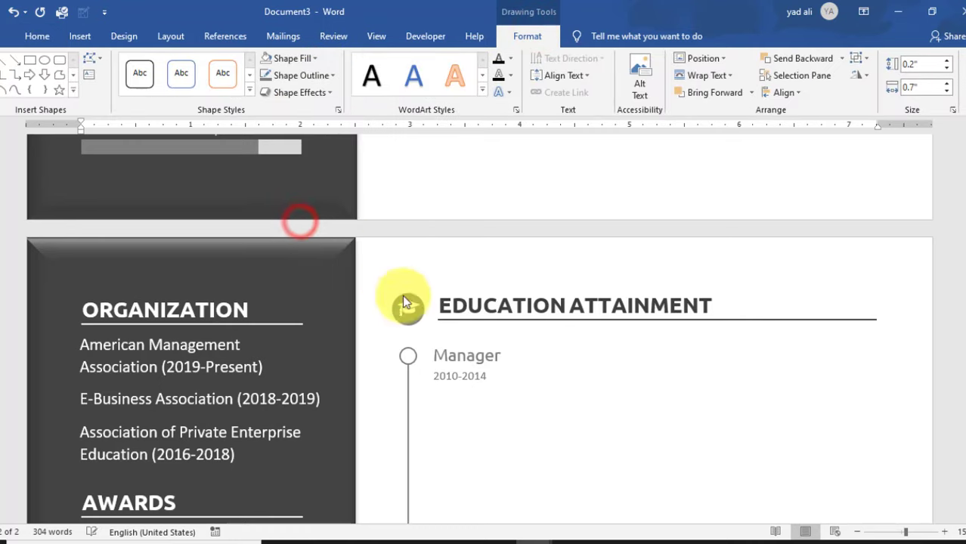
pyautogui.click(539, 394)
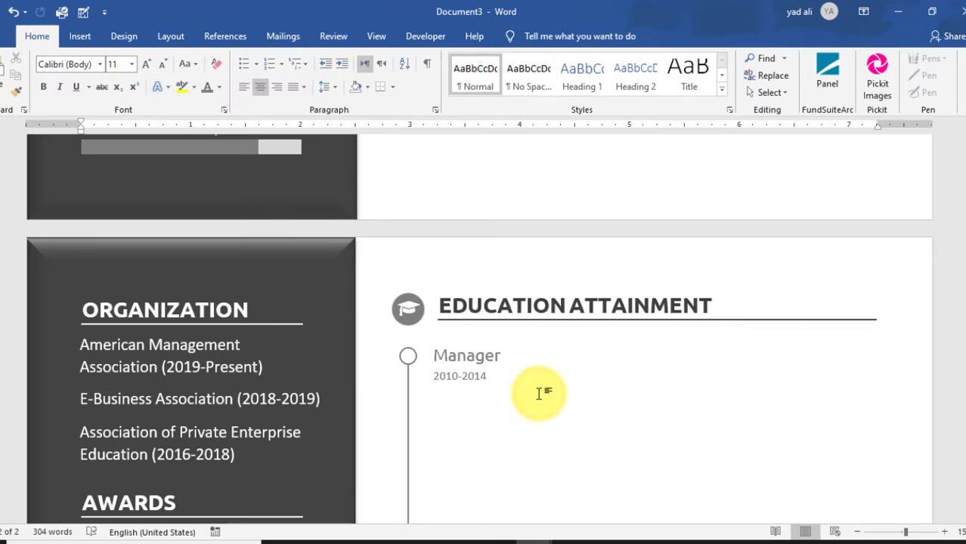
# - Edit the pasted entry to read MCS with dates 2006-2008
pyautogui.click(484, 357)
pyautogui.moveTo(457, 357); pyautogui.dragTo(442, 356)
pyautogui.press('BackSpace')
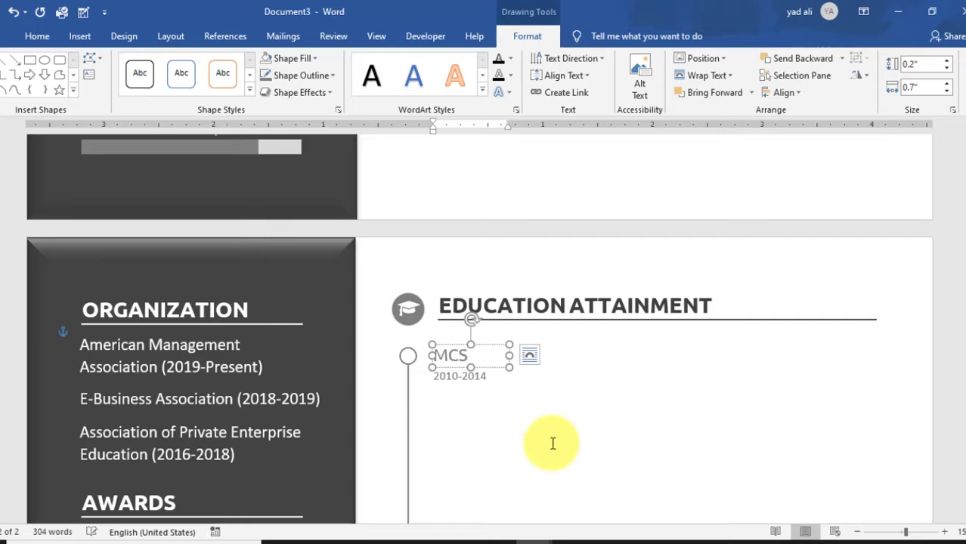
pyautogui.click(457, 375)
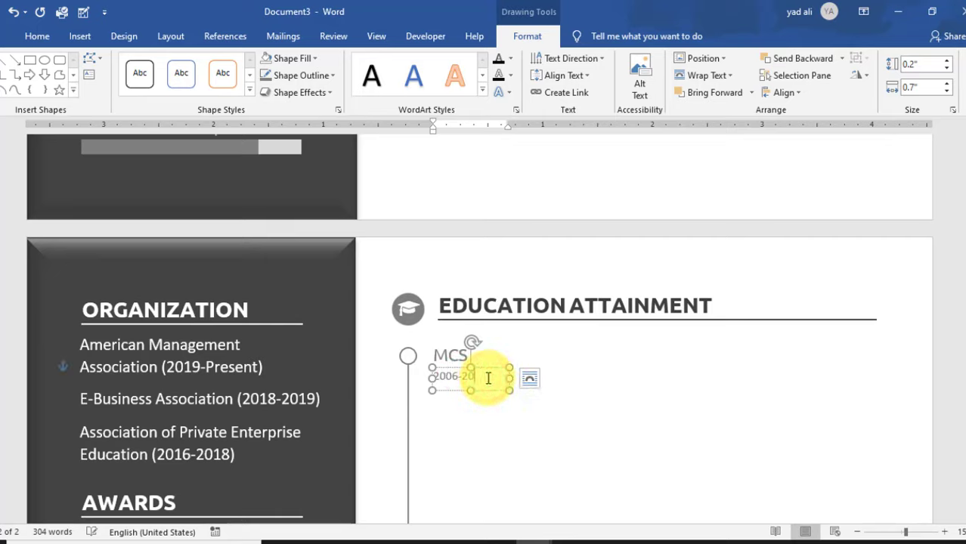
pyautogui.click(588, 395)
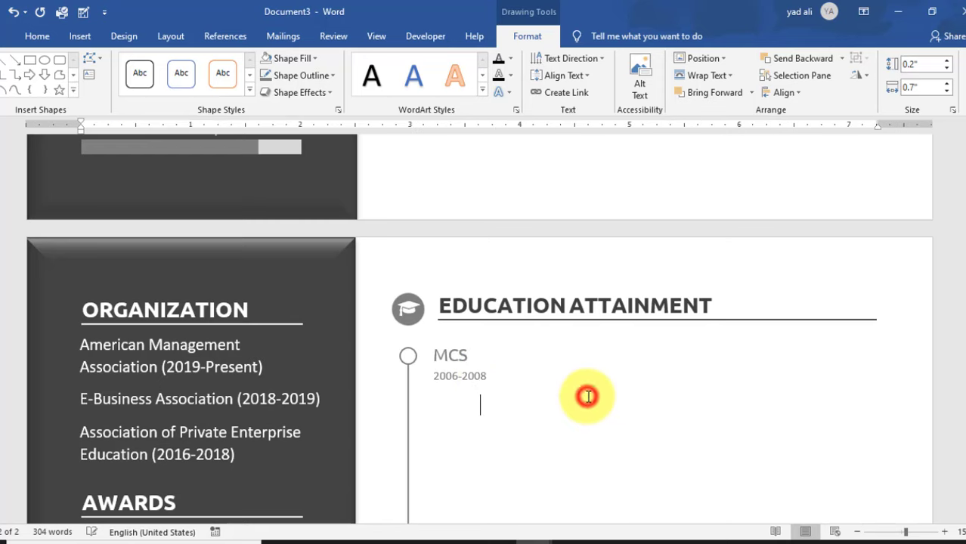
# - Select the Manager entry's Air State Solution line and description boxes together and copy them
pyautogui.scroll(20, 588, 397)
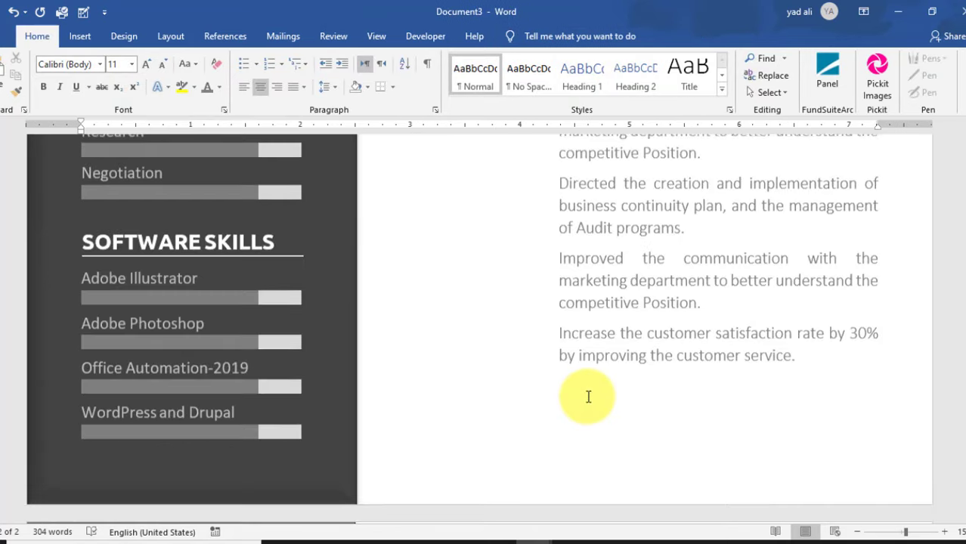
pyautogui.scroll(-2, 589, 397)
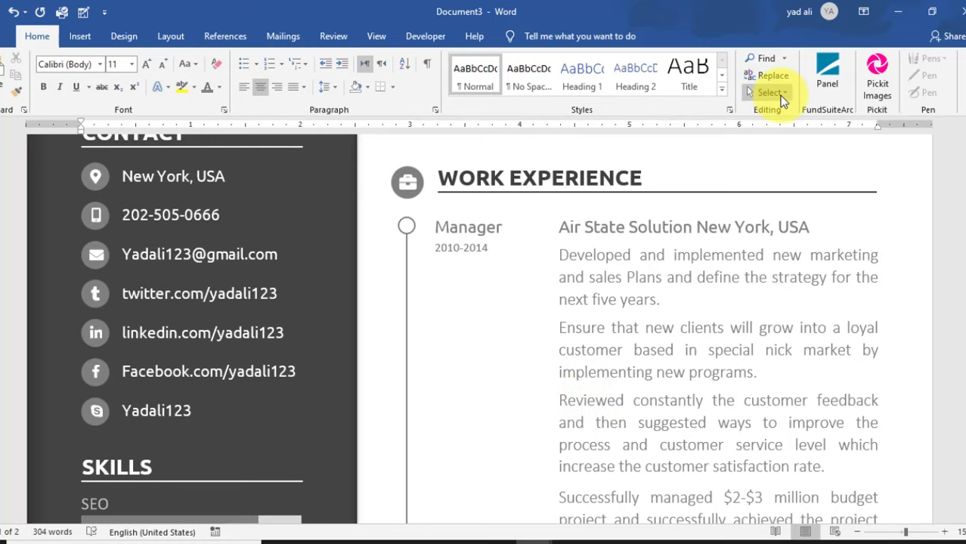
pyautogui.click(770, 92)
pyautogui.click(790, 135)
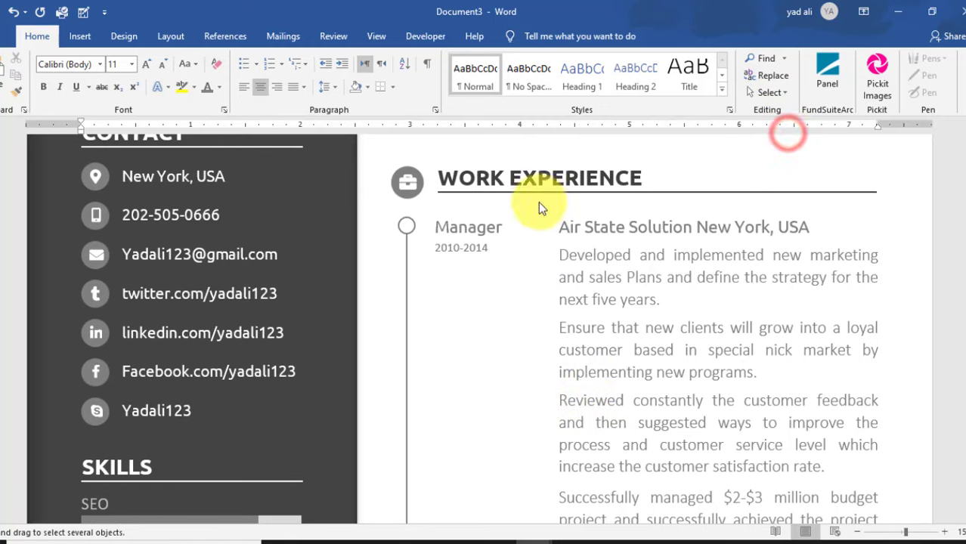
pyautogui.moveTo(538, 202)
pyautogui.mouseDown()
pyautogui.moveTo(594, 309)
pyautogui.moveTo(857, 391)
pyautogui.moveTo(906, 376)
pyautogui.moveTo(911, 319)
pyautogui.mouseUp()
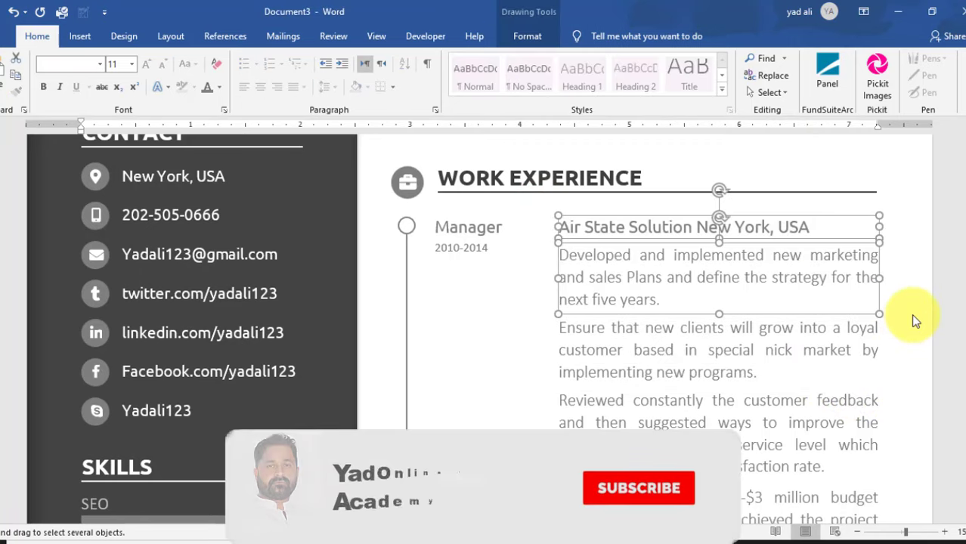
pyautogui.moveTo(848, 313); pyautogui.dragTo(868, 450)
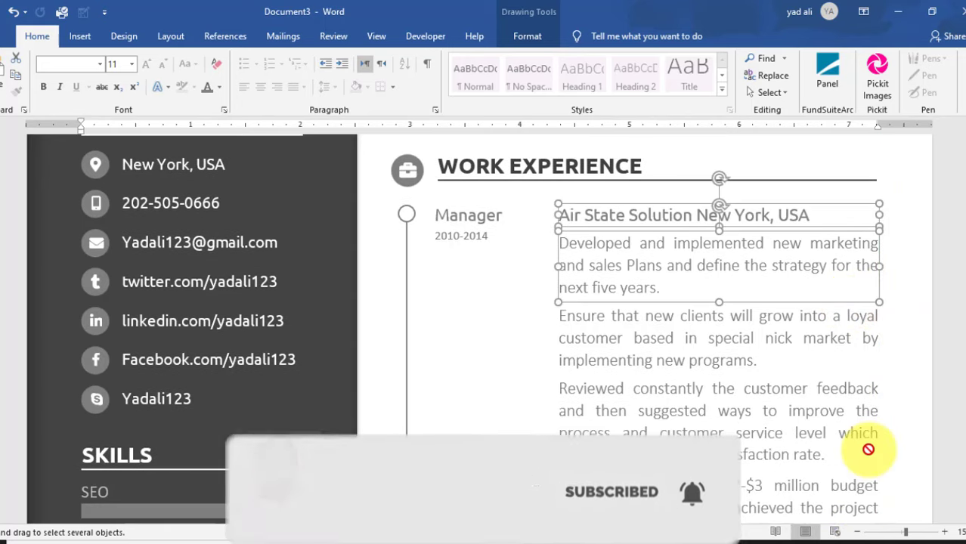
# - Paste the company and description boxes beside MCS and align them with the green guides
pyautogui.scroll(-5, 868, 451)
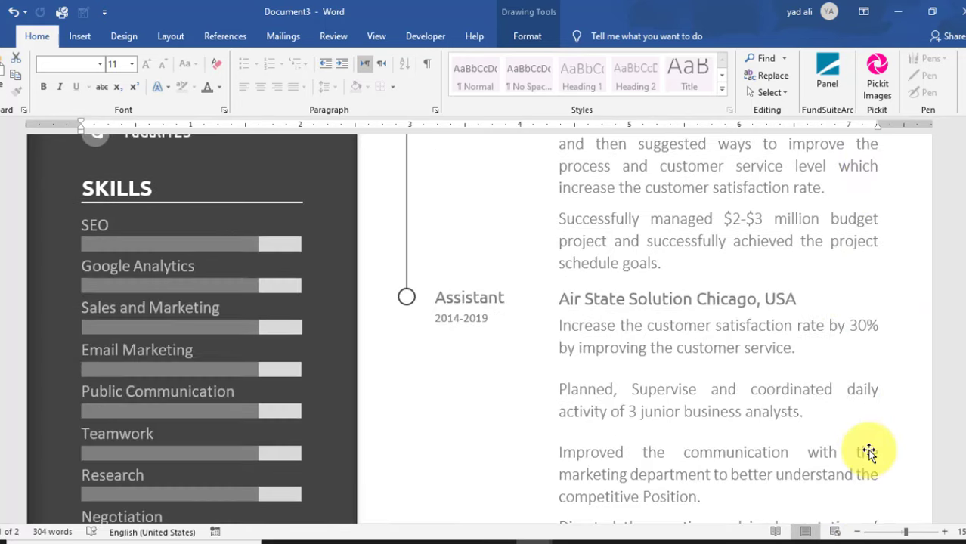
pyautogui.scroll(-15, 870, 451)
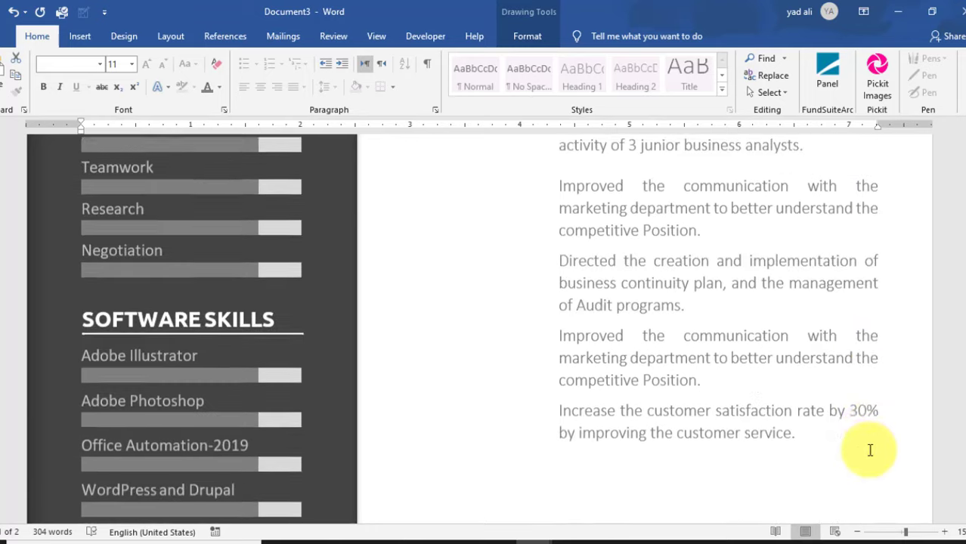
pyautogui.scroll(3, 577, 353)
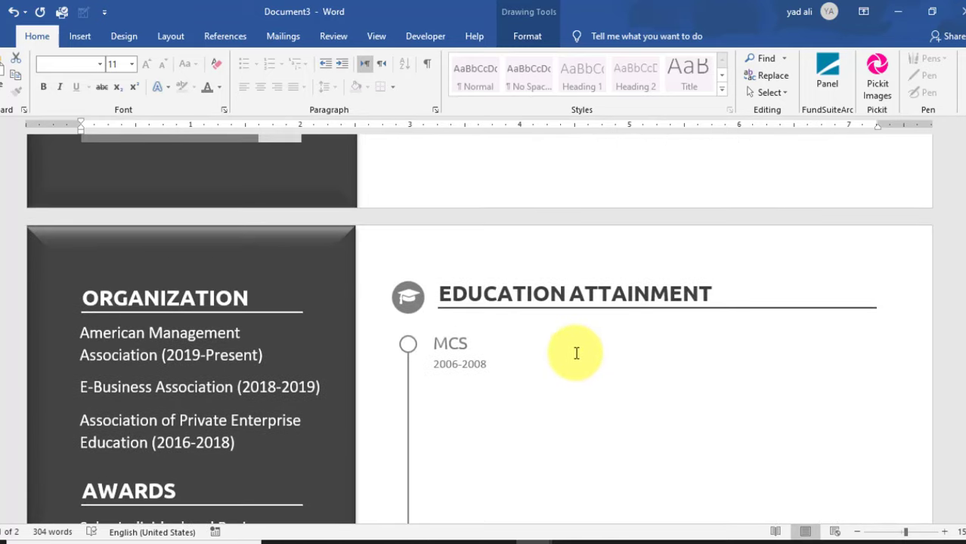
pyautogui.click(574, 353)
pyautogui.hotkey('ctrl', 'v')
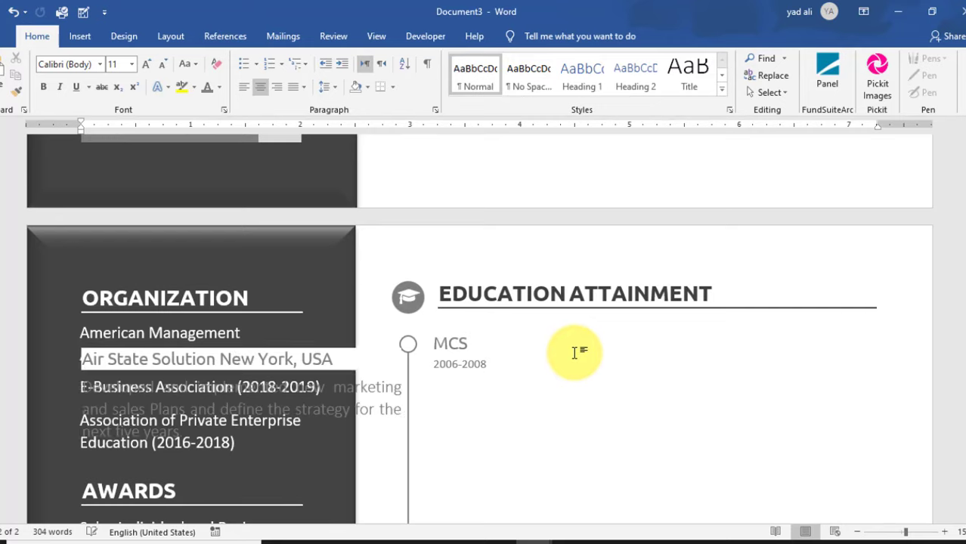
pyautogui.moveTo(349, 346); pyautogui.dragTo(789, 328)
pyautogui.click(794, 384)
pyautogui.click(809, 328)
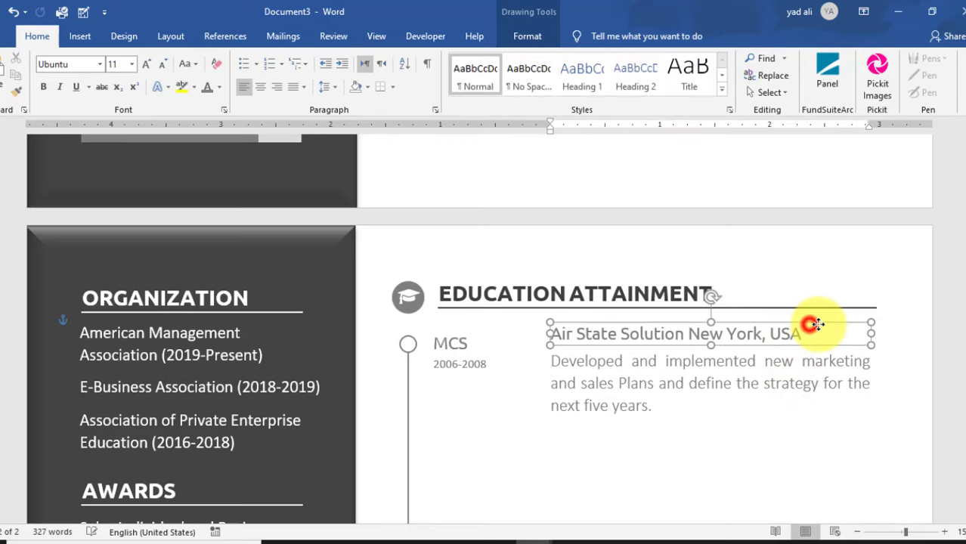
pyautogui.moveTo(811, 322); pyautogui.dragTo(809, 319)
pyautogui.click(751, 382)
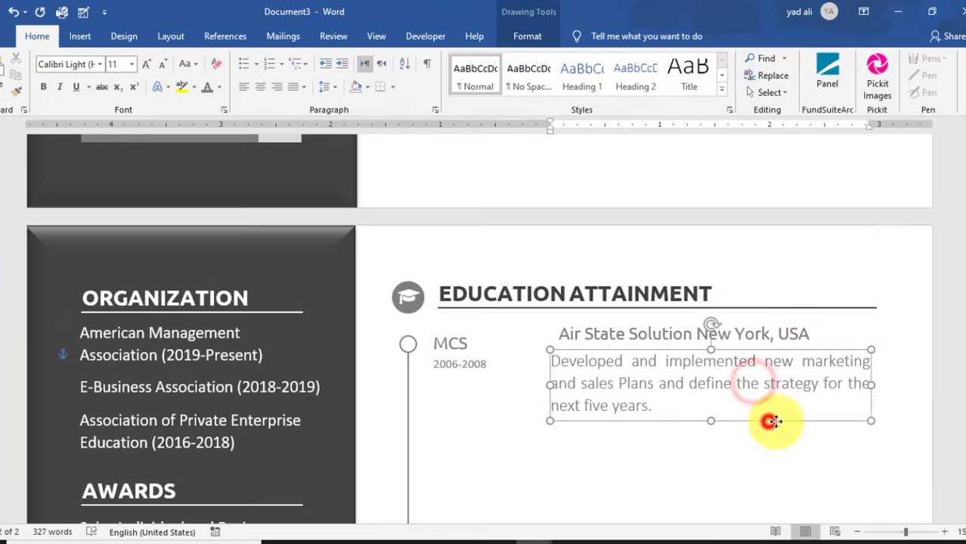
pyautogui.moveTo(772, 423); pyautogui.dragTo(776, 420)
pyautogui.click(632, 333)
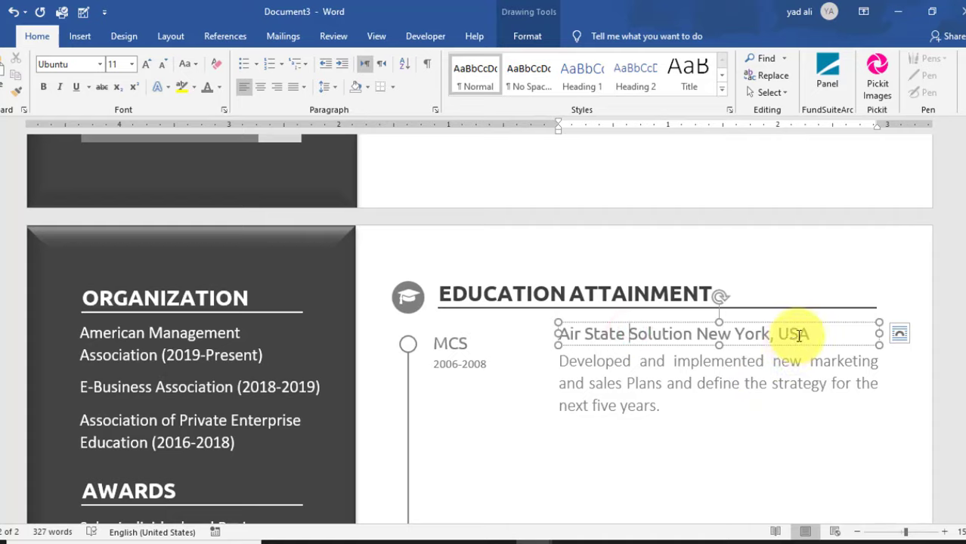
# - Retitle the MCS entry University of Chicago, USA and replace its description with the MCS subjects list, Database to Finite Automata
pyautogui.moveTo(560, 334); pyautogui.dragTo(769, 333)
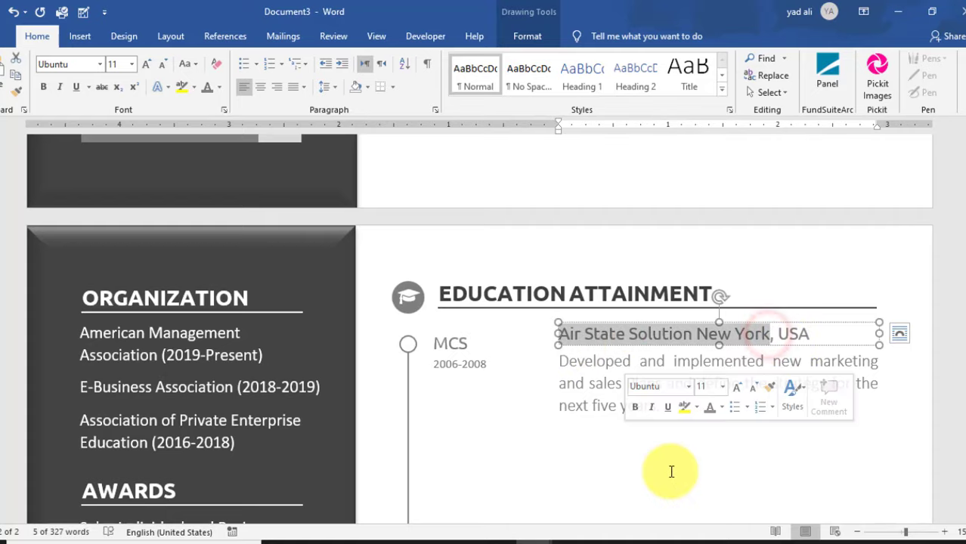
pyautogui.write('u')
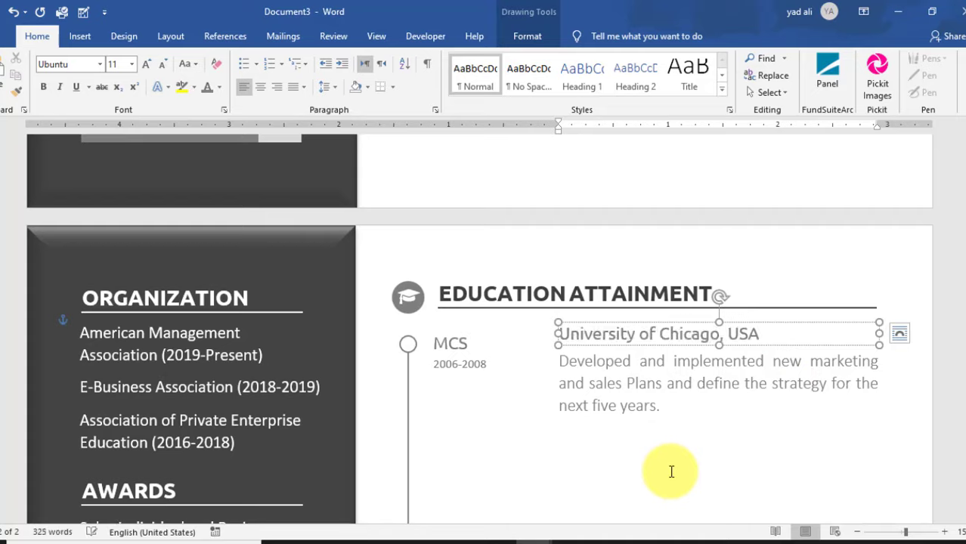
pyautogui.click(639, 382)
pyautogui.tripleClick(643, 400)
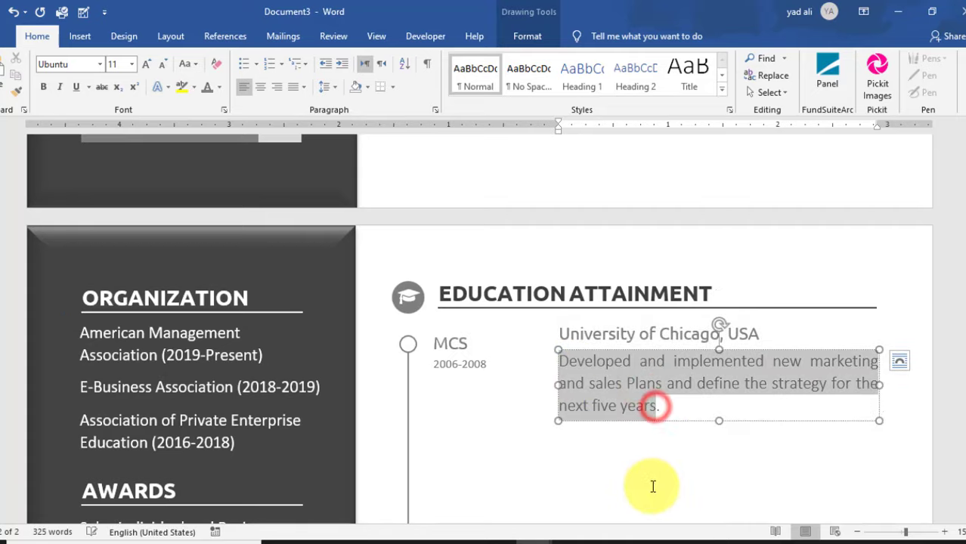
pyautogui.write('Subj.')
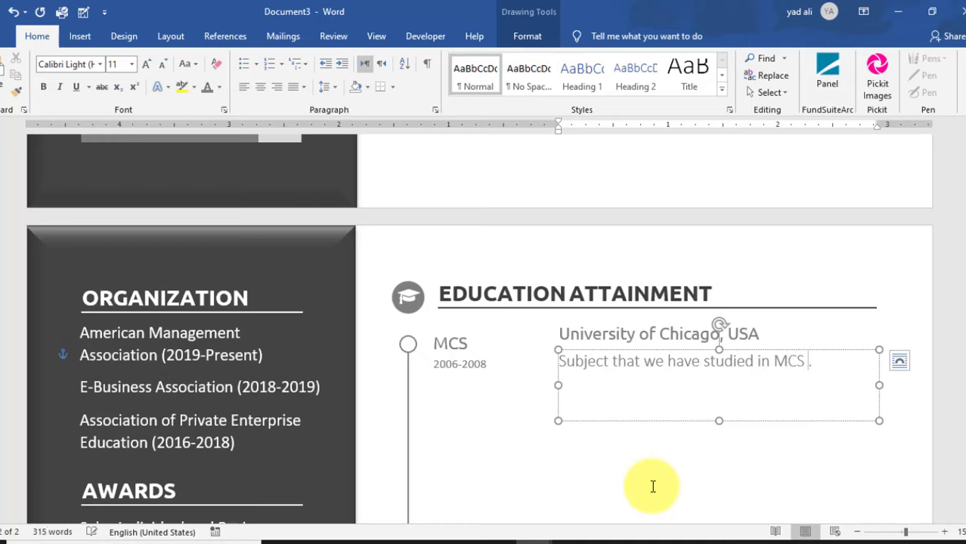
pyautogui.write('base, Object Oriented Pro.')
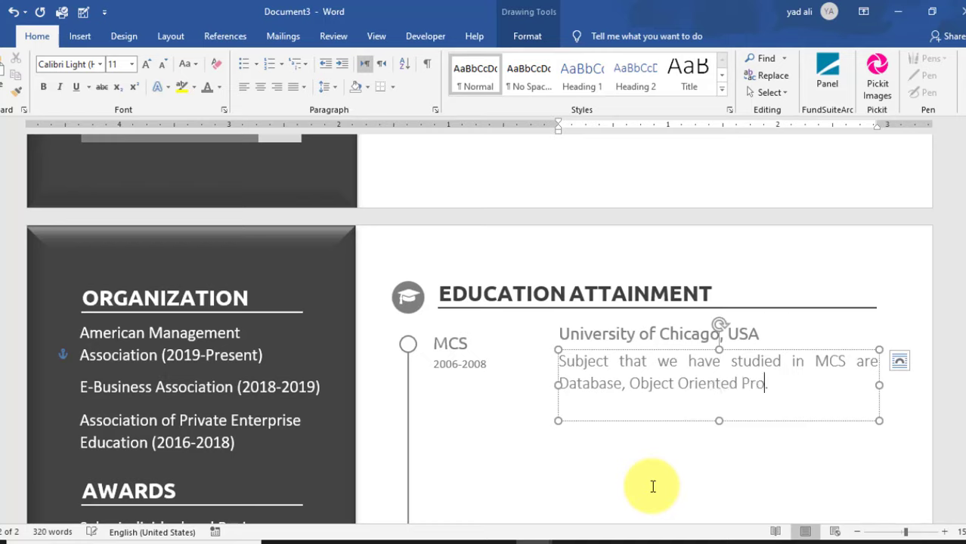
pyautogui.write('Data')
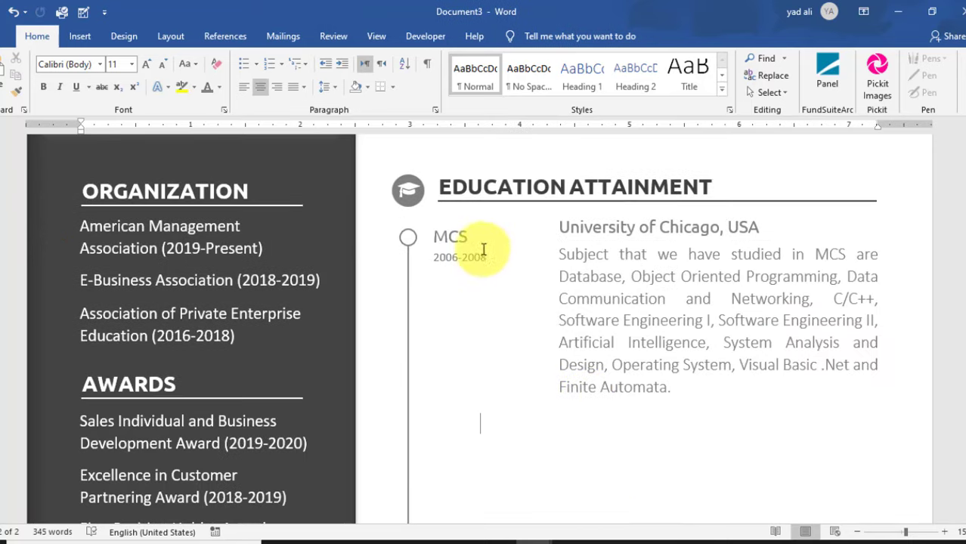
pyautogui.click(462, 237)
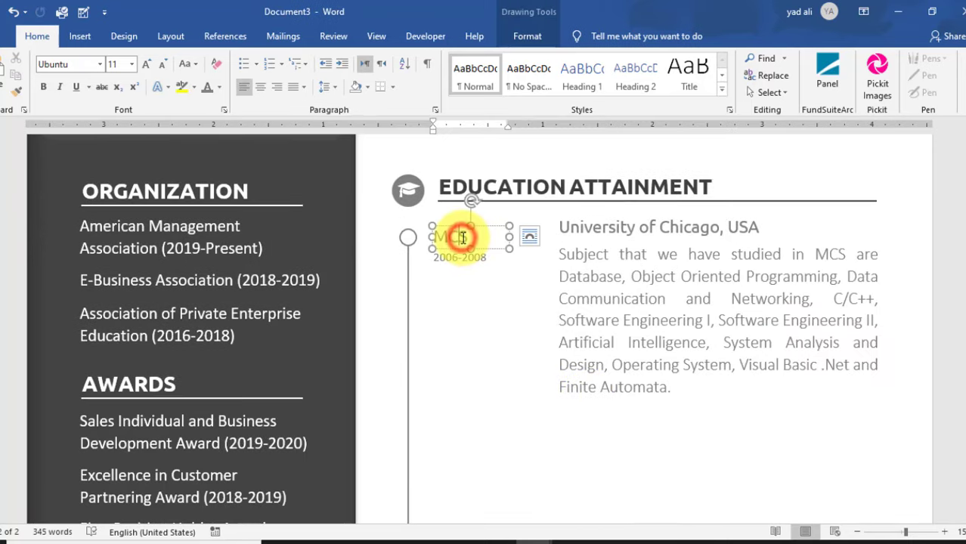
# - Copy the timeline circle, MCS label and date further down the timeline, and edit them to BCS, 2004-2006
pyautogui.click(405, 236)
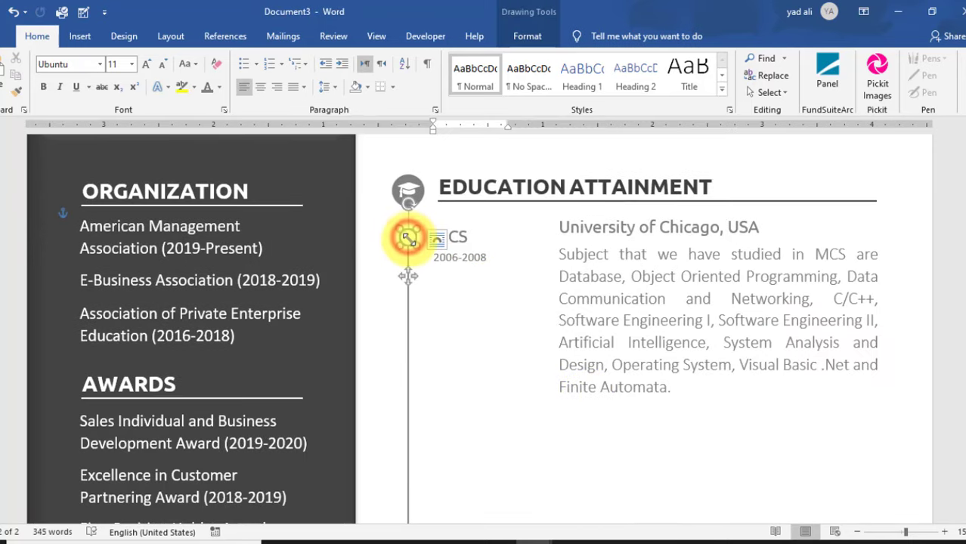
pyautogui.moveTo(410, 270); pyautogui.dragTo(433, 442)
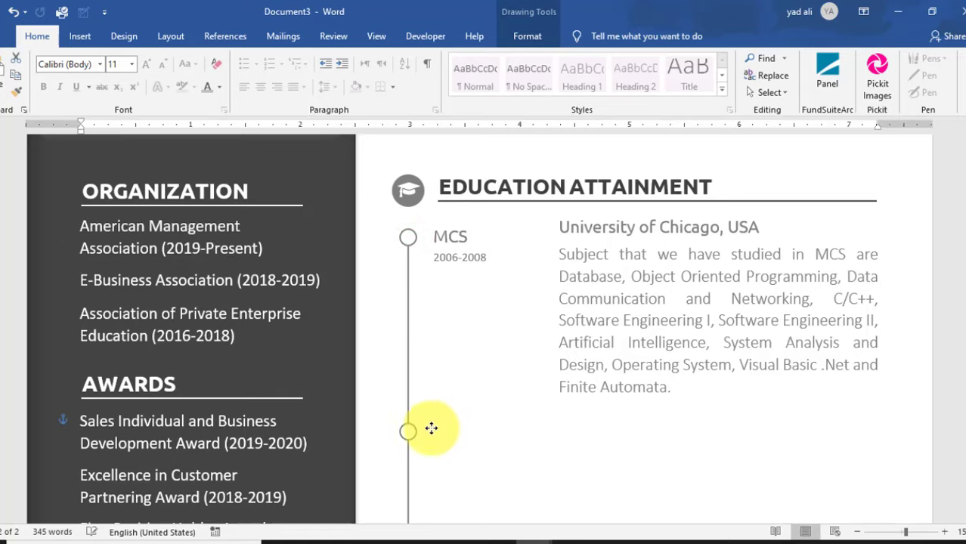
pyautogui.click(462, 239)
pyautogui.moveTo(488, 232); pyautogui.dragTo(507, 397)
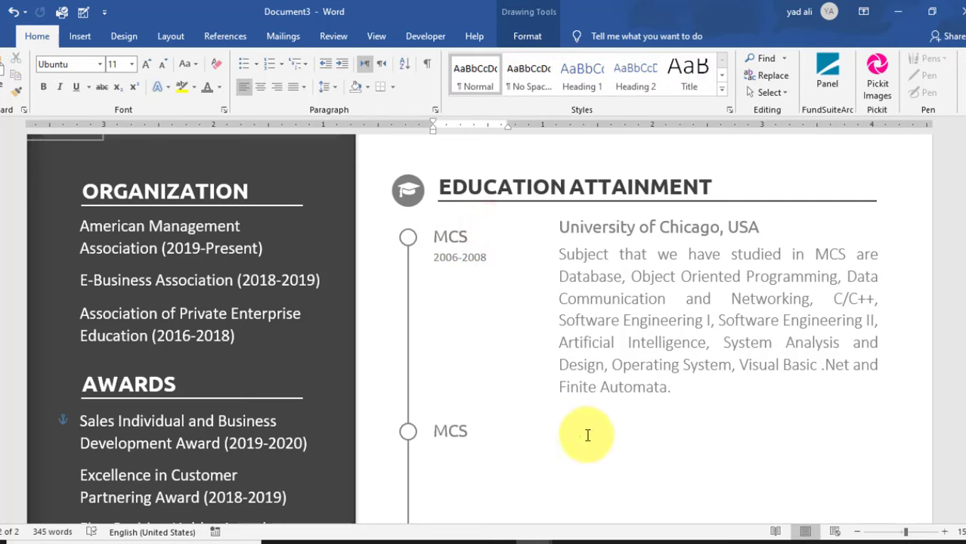
pyautogui.moveTo(485, 250); pyautogui.dragTo(501, 449)
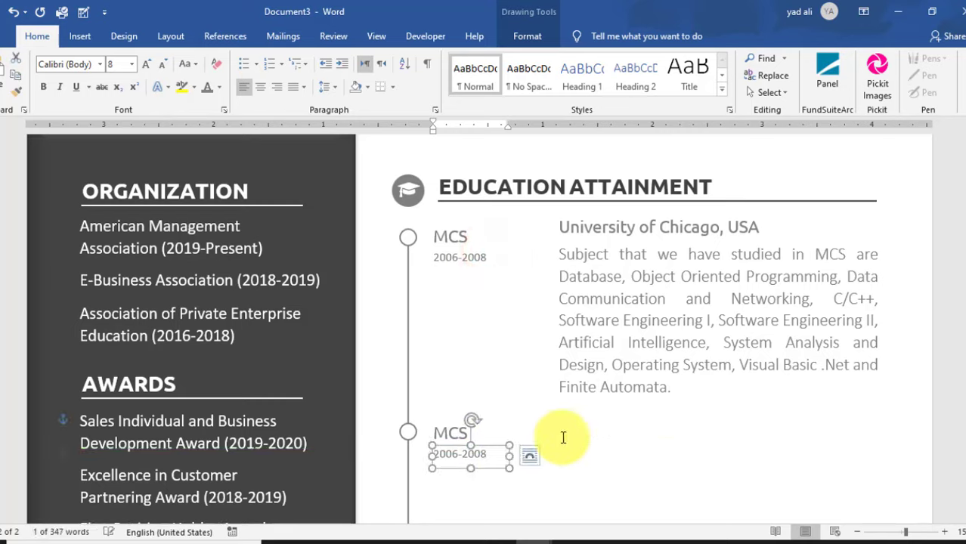
pyautogui.click(455, 454)
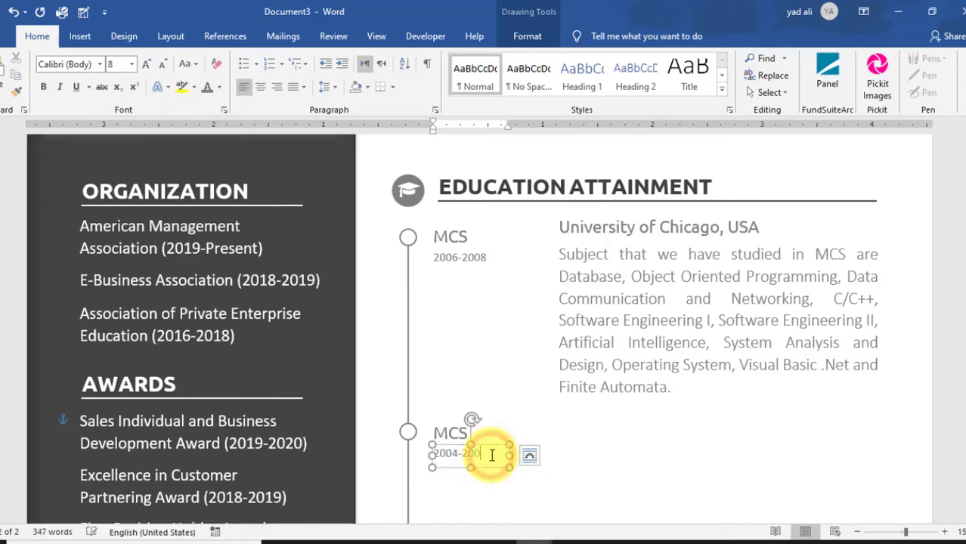
pyautogui.click(577, 454)
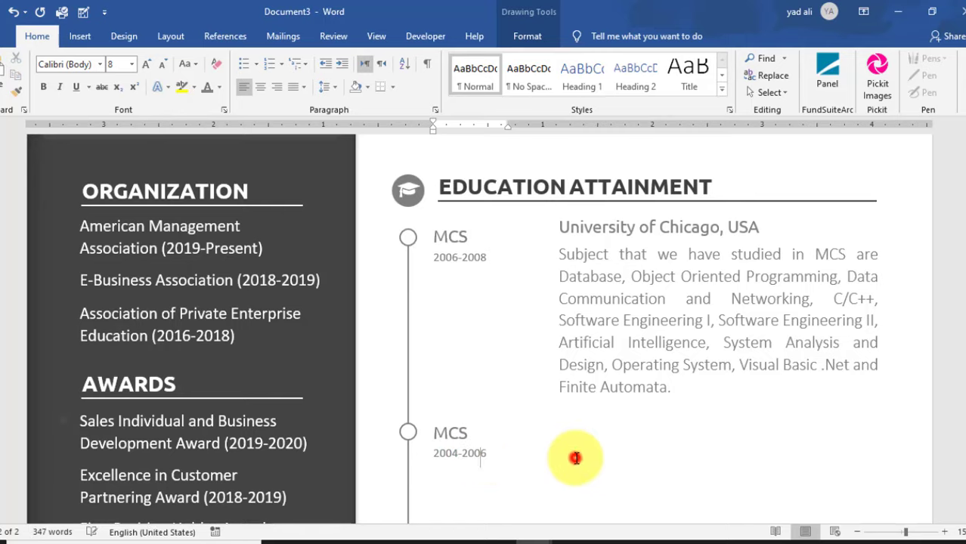
pyautogui.click(446, 434)
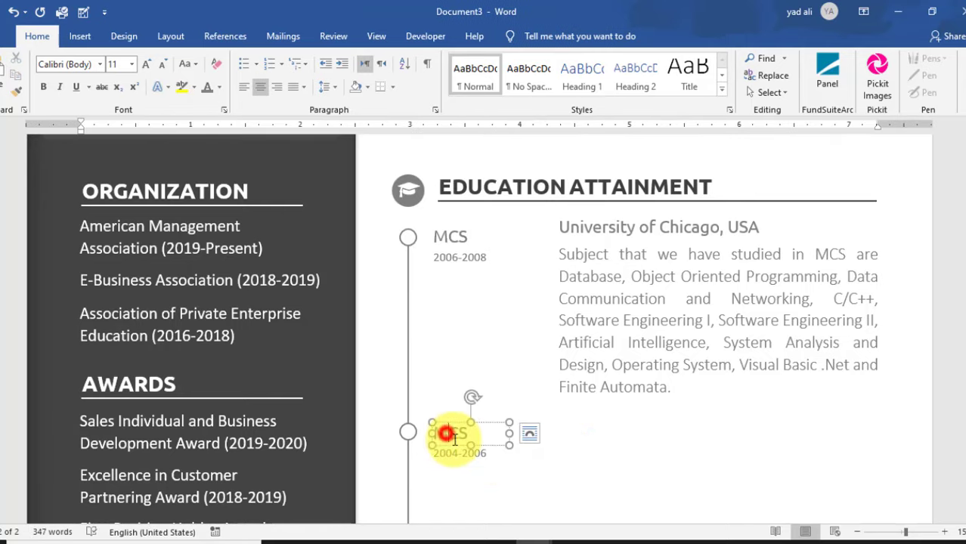
pyautogui.click(560, 459)
# - Copy the subjects description beside the BCS entry and add another timeline circle below it
pyautogui.click(658, 323)
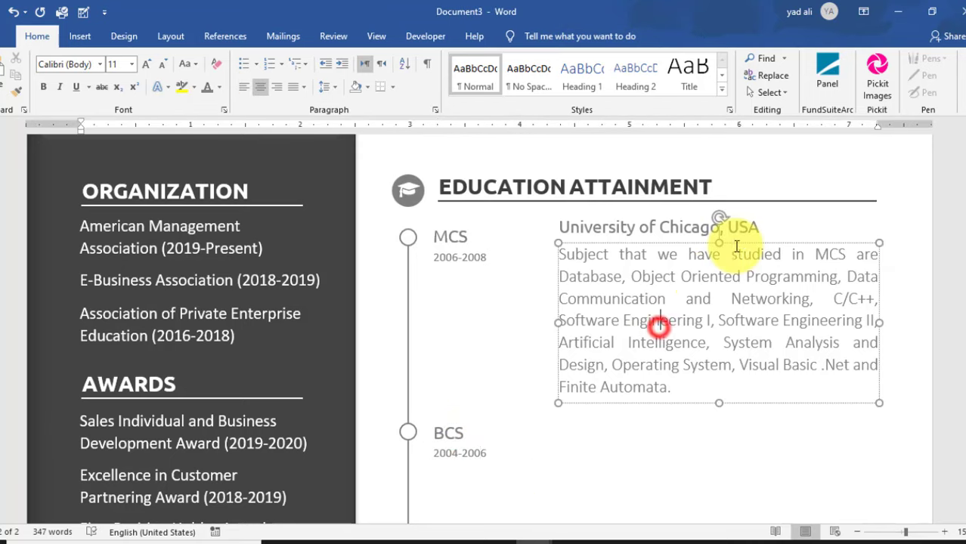
pyautogui.moveTo(736, 244); pyautogui.dragTo(762, 402)
pyautogui.scroll(-4, 806, 448)
pyautogui.scroll(2, 806, 449)
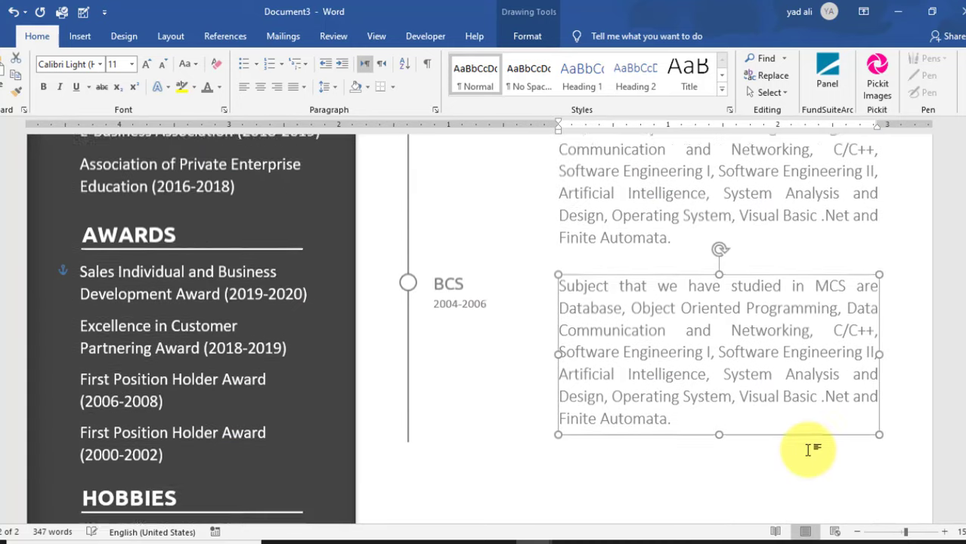
pyautogui.click(772, 477)
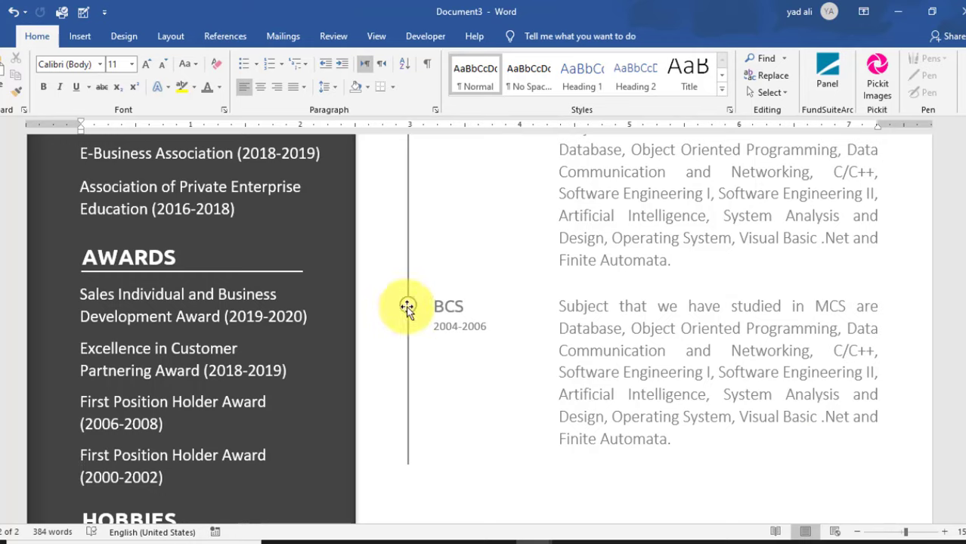
pyautogui.moveTo(408, 306); pyautogui.dragTo(424, 446)
pyautogui.click(407, 393)
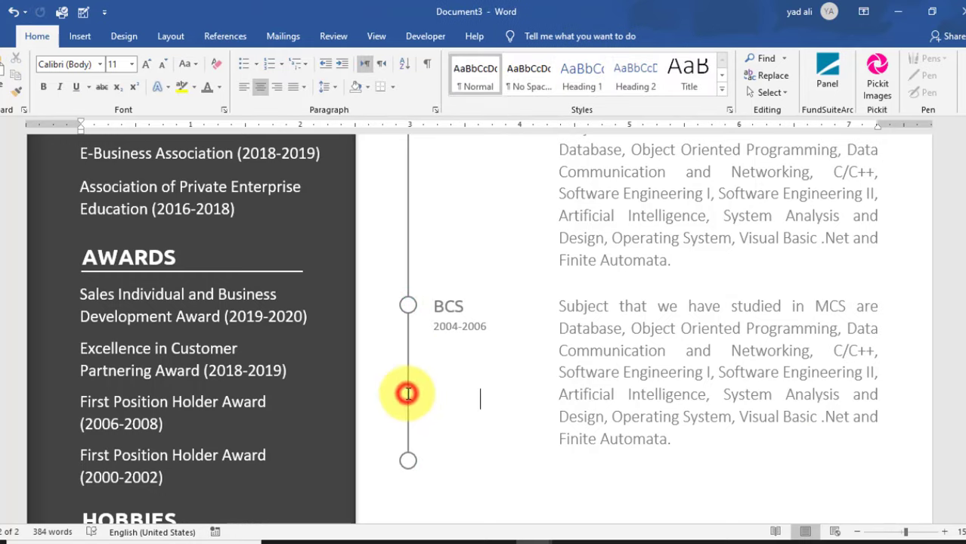
pyautogui.click(409, 392)
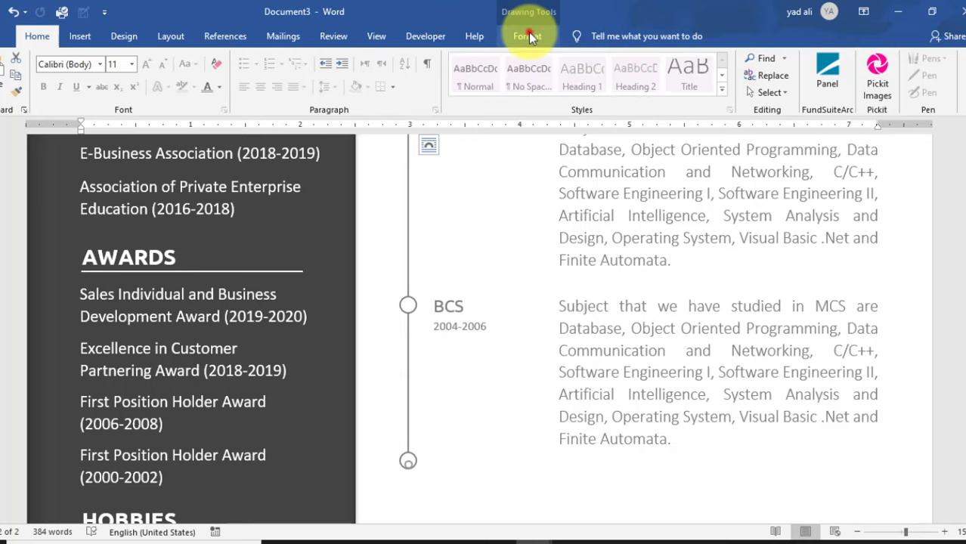
# - Increase the timeline line's Shape Height so it reaches the lowest circle
pyautogui.click(528, 36)
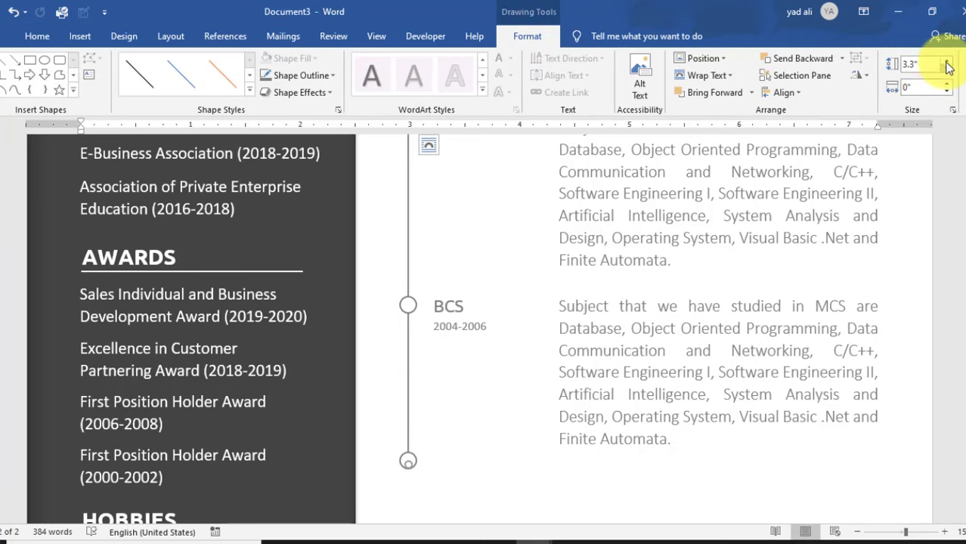
pyautogui.click(947, 63)
pyautogui.click(946, 62)
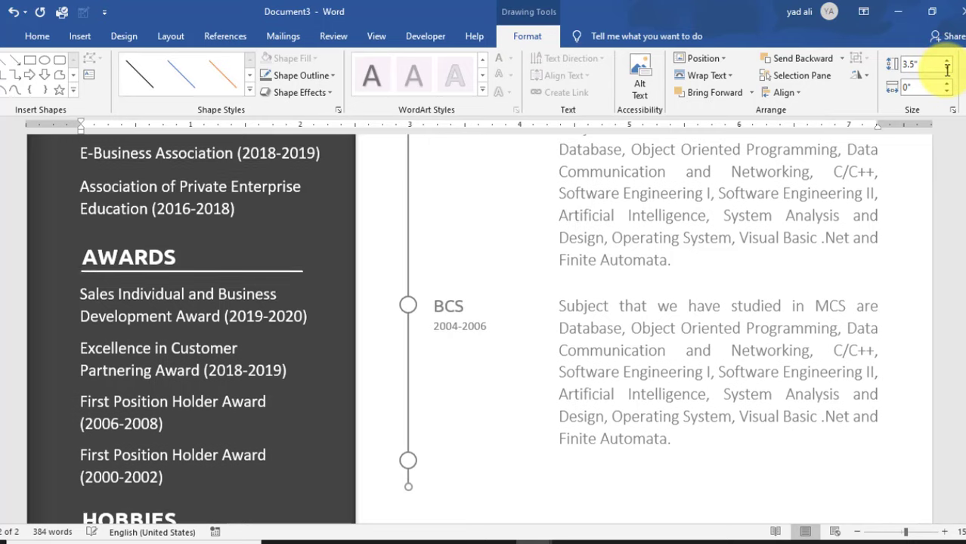
pyautogui.scroll(-2, 949, 67)
pyautogui.click(408, 353)
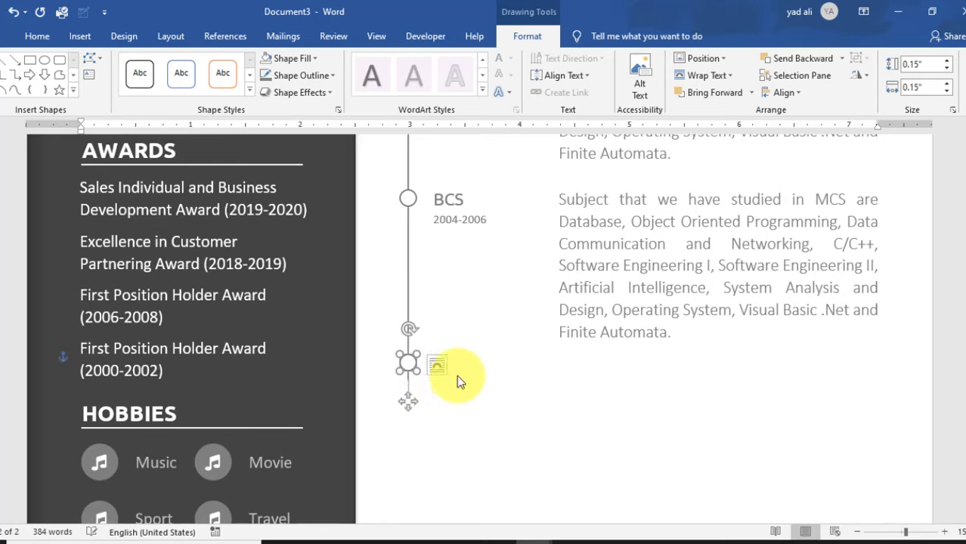
pyautogui.click(408, 299)
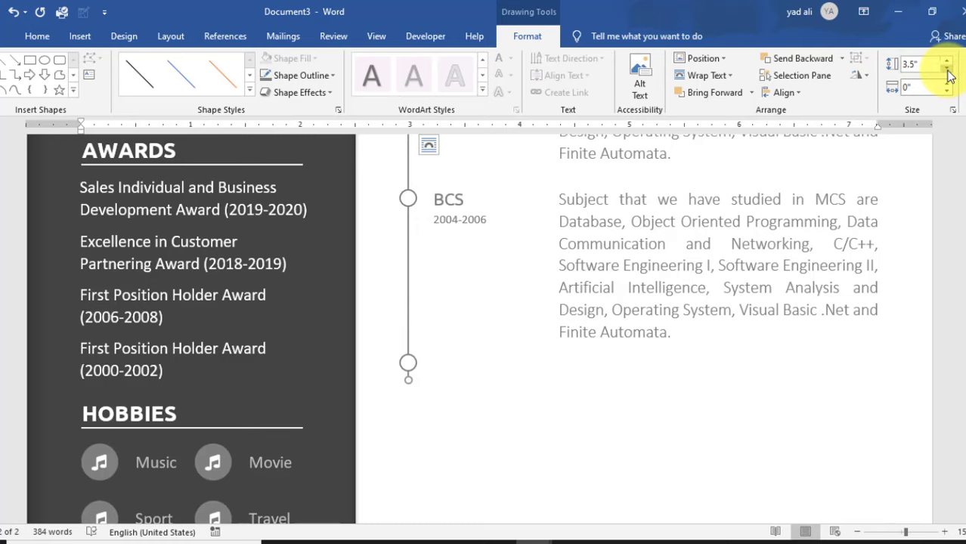
# - Copy the BCS label down beside the lowest timeline circle
pyautogui.click(589, 377)
pyautogui.click(449, 198)
pyautogui.moveTo(482, 190); pyautogui.dragTo(492, 360)
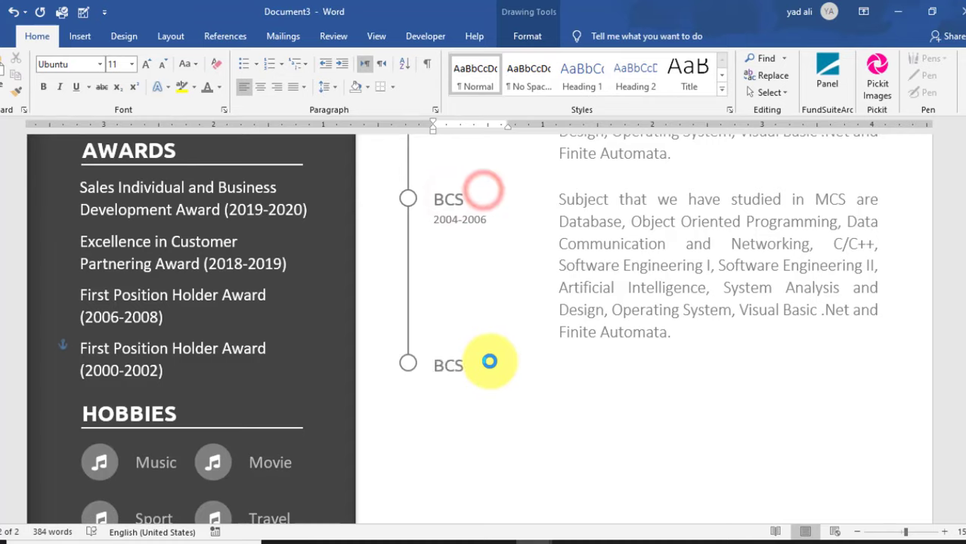
# - Copy the 2004-2006 date under the lowest label and rename that label BBA
pyautogui.click(475, 215)
pyautogui.moveTo(487, 213); pyautogui.dragTo(487, 350)
pyautogui.click(459, 363)
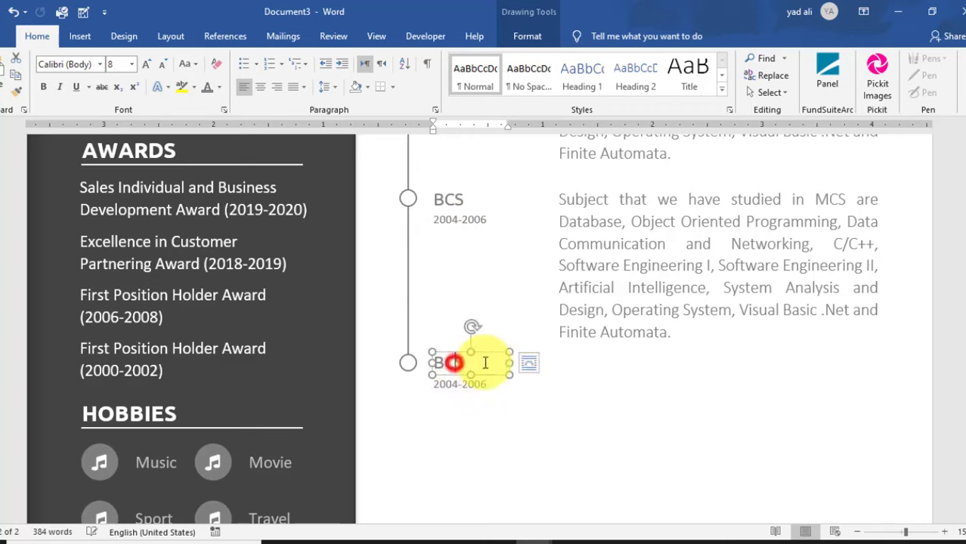
pyautogui.doubleClick(459, 363)
pyautogui.write('BBS')
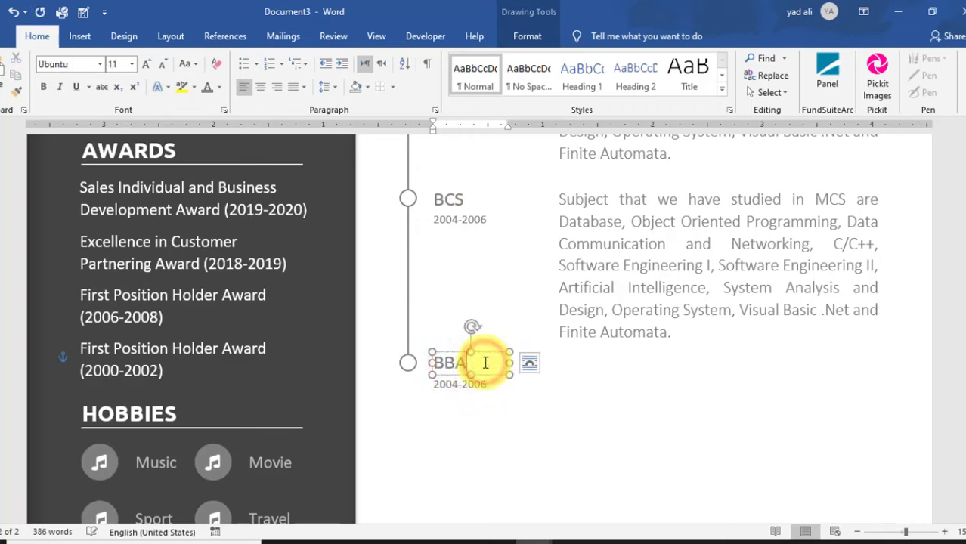
pyautogui.click(518, 418)
# - Copy the BCS description beside the BBA entry and nudge it into alignment
pyautogui.click(705, 311)
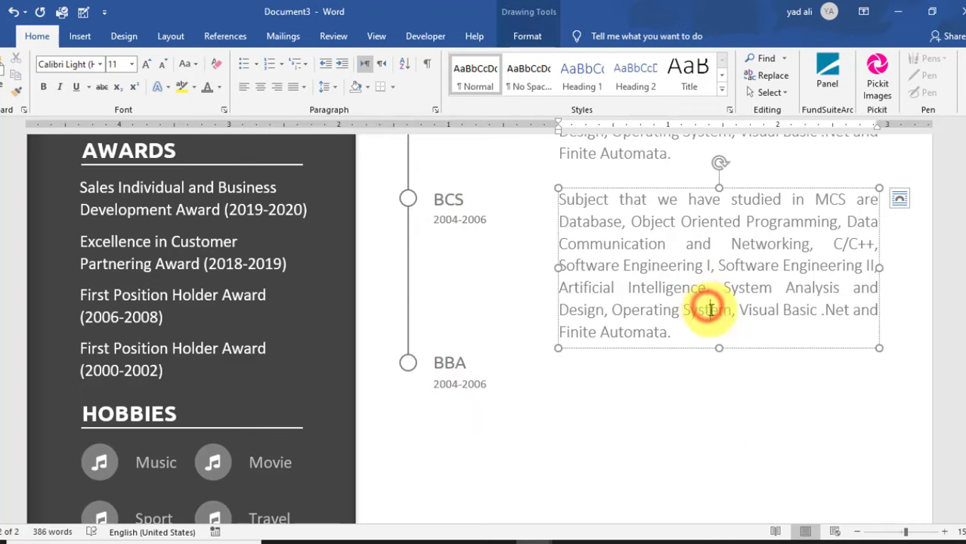
pyautogui.moveTo(736, 346); pyautogui.dragTo(758, 492)
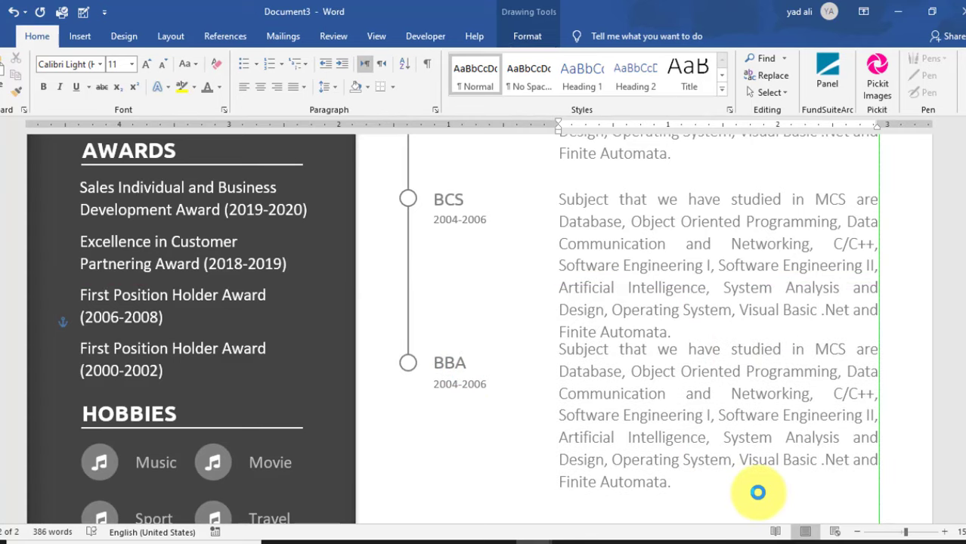
pyautogui.press('Down')
pyautogui.press('Down')
pyautogui.press('Down')
pyautogui.press('Down')
pyautogui.press('Down')
pyautogui.press('Down')
pyautogui.press('Down')
pyautogui.press('Down')
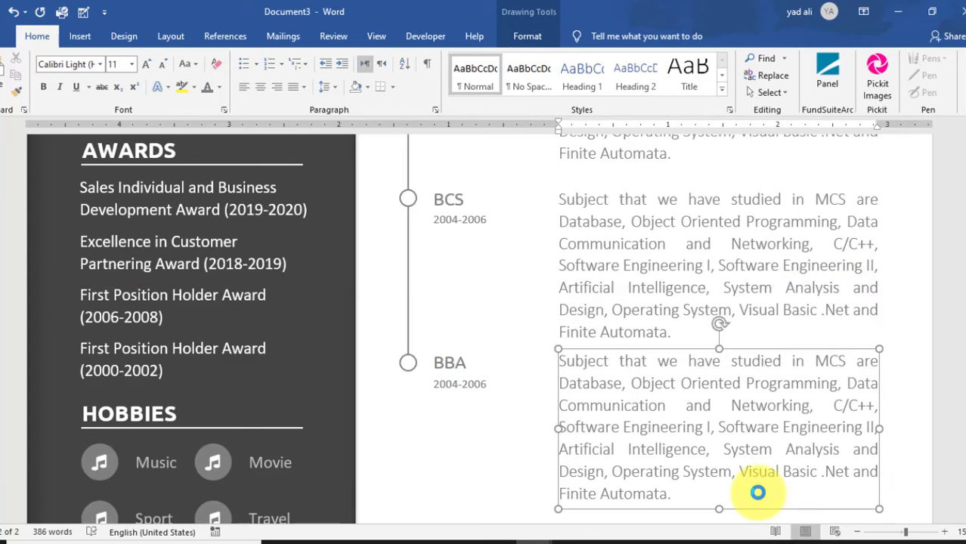
pyautogui.click(530, 404)
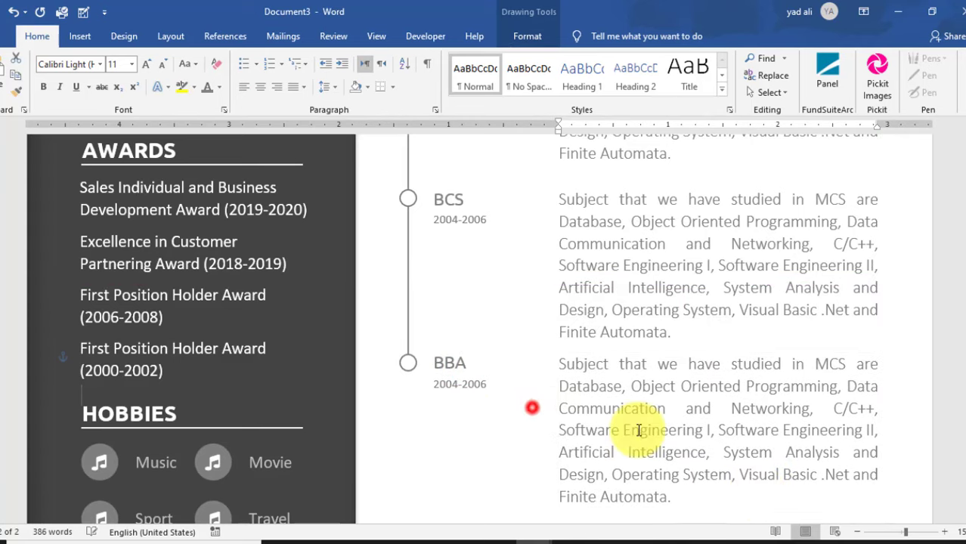
pyautogui.click(675, 380)
pyautogui.click(692, 353)
pyautogui.press('Up')
pyautogui.press('Up')
# - Fix the descriptions to read BCS and BBA, and replace the course list with BBA subjects like Business Communication and Financial Management
pyautogui.click(698, 448)
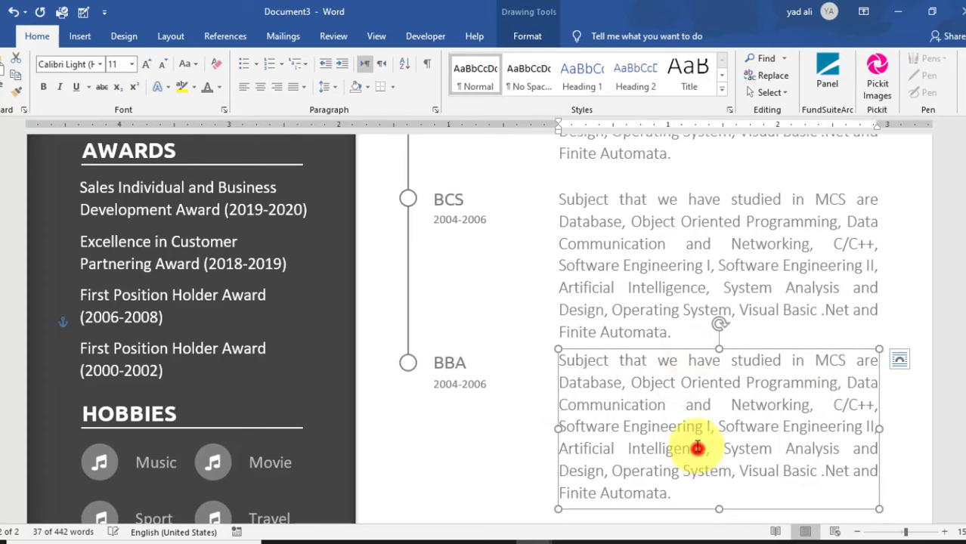
pyautogui.moveTo(815, 198); pyautogui.dragTo(828, 198)
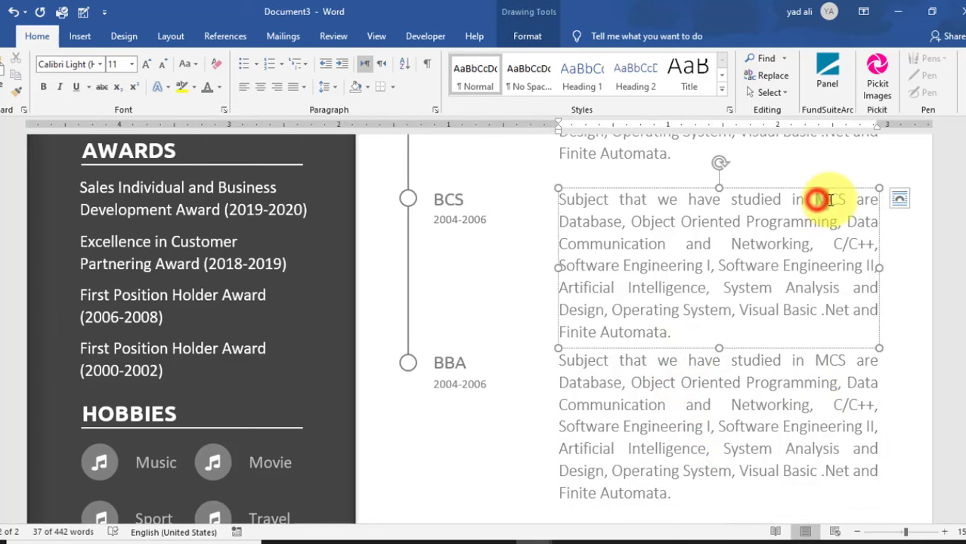
pyautogui.write('B')
pyautogui.click(828, 363)
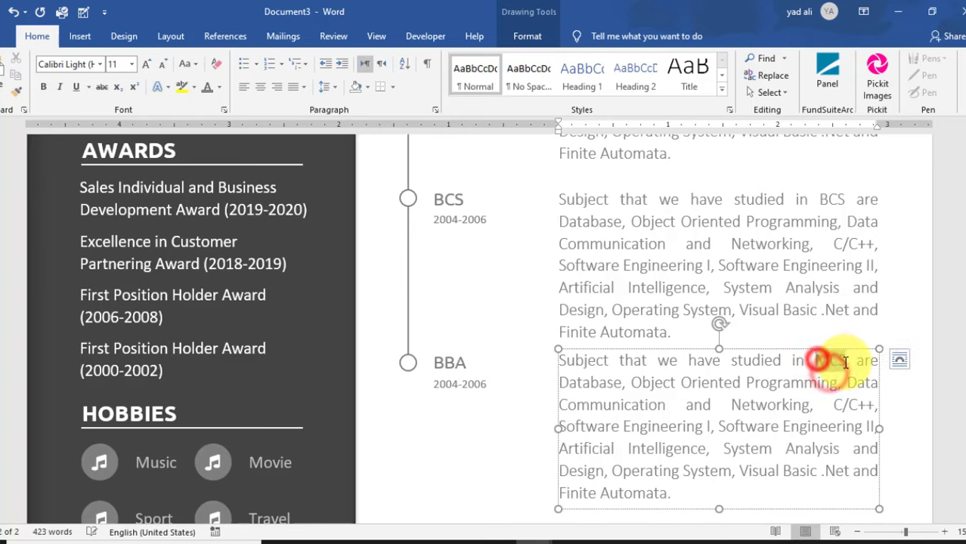
pyautogui.write('BBA')
pyautogui.moveTo(561, 382); pyautogui.dragTo(662, 495)
pyautogui.scroll(-1, 769, 451)
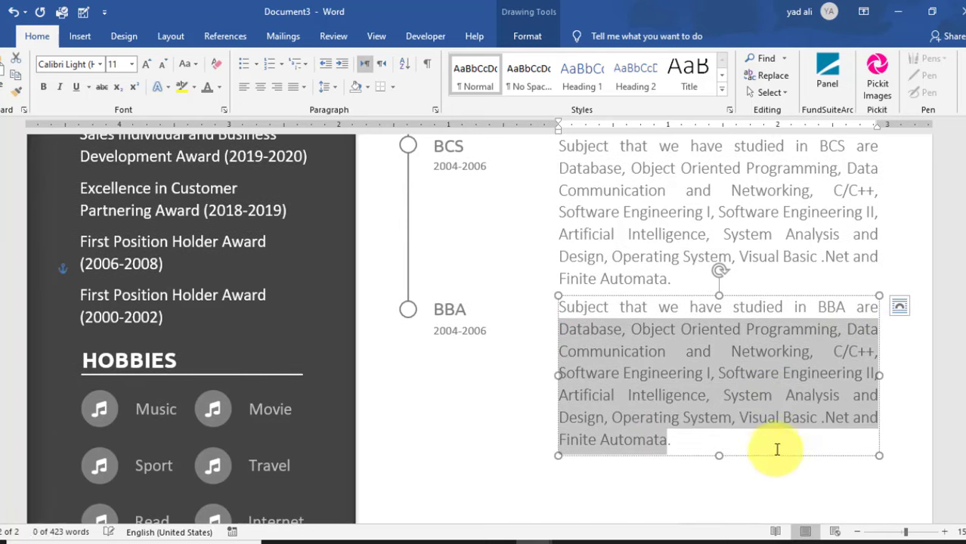
pyautogui.write('Business.')
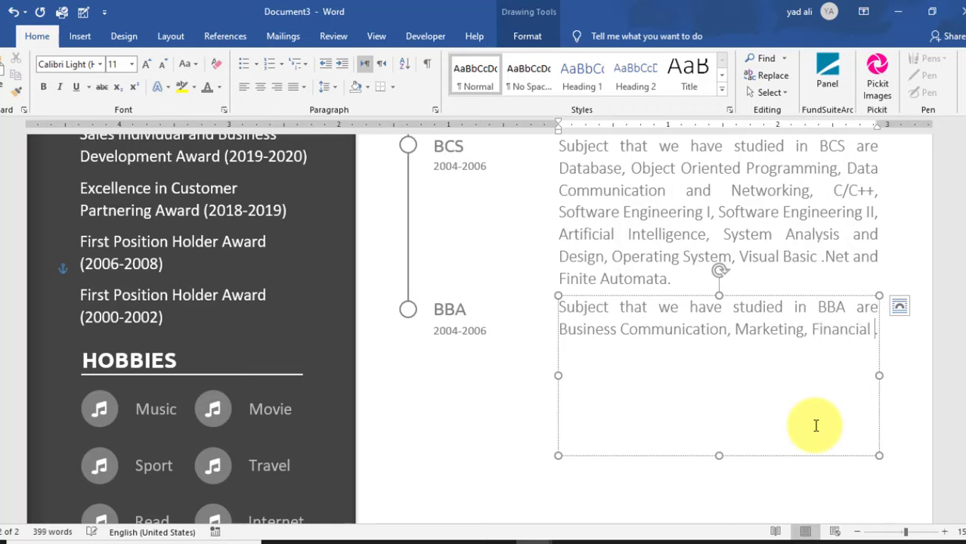
pyautogui.write('Management, F')
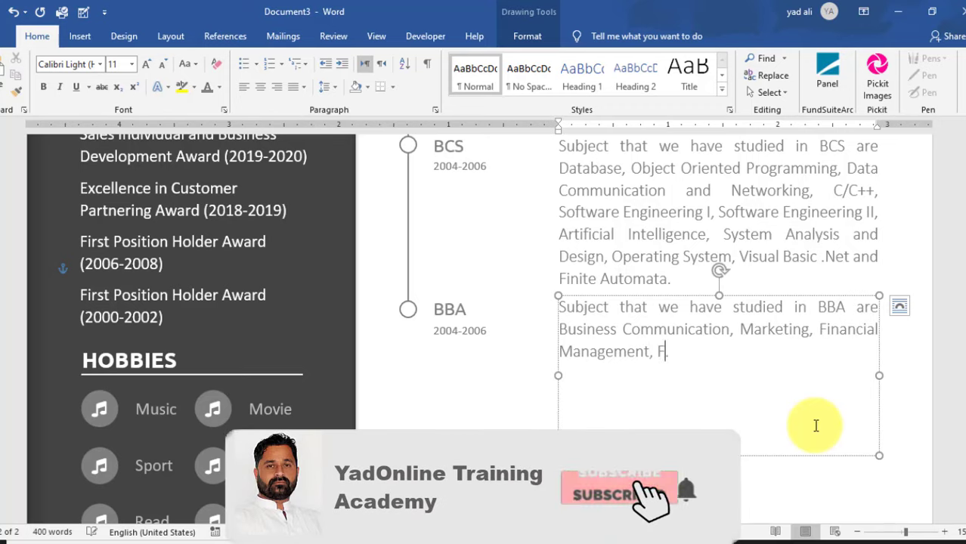
pyautogui.write('inancial Accounting, Principle of')
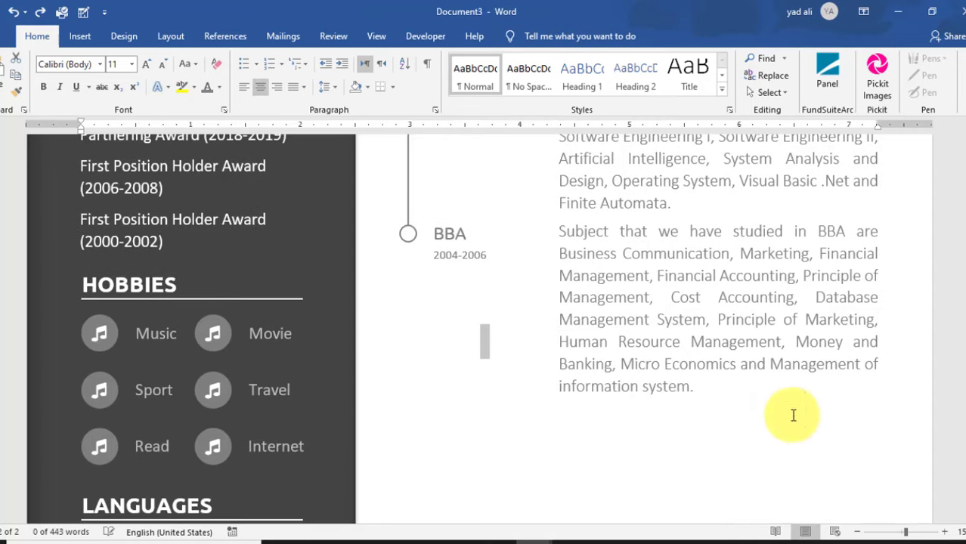
pyautogui.click(518, 287)
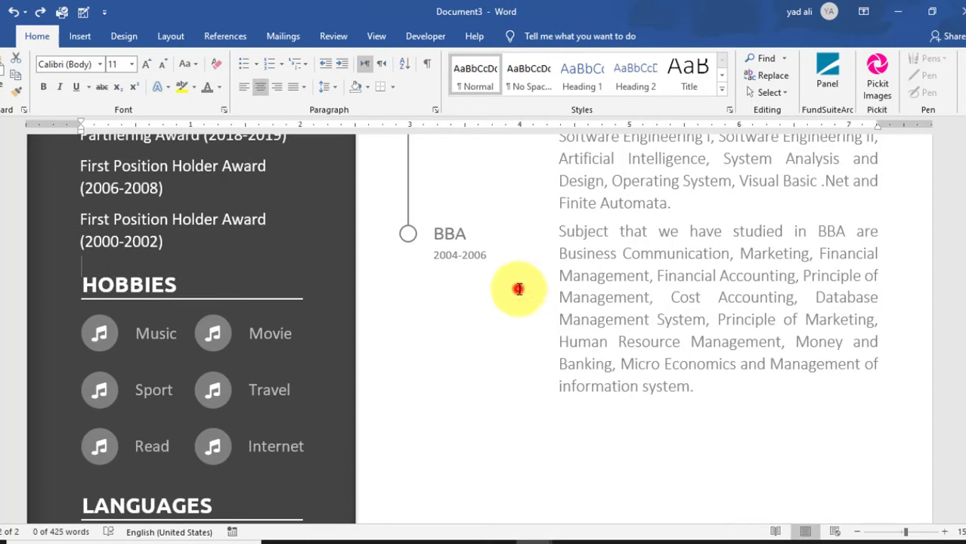
pyautogui.scroll(2, 699, 387)
pyautogui.scroll(5, 709, 385)
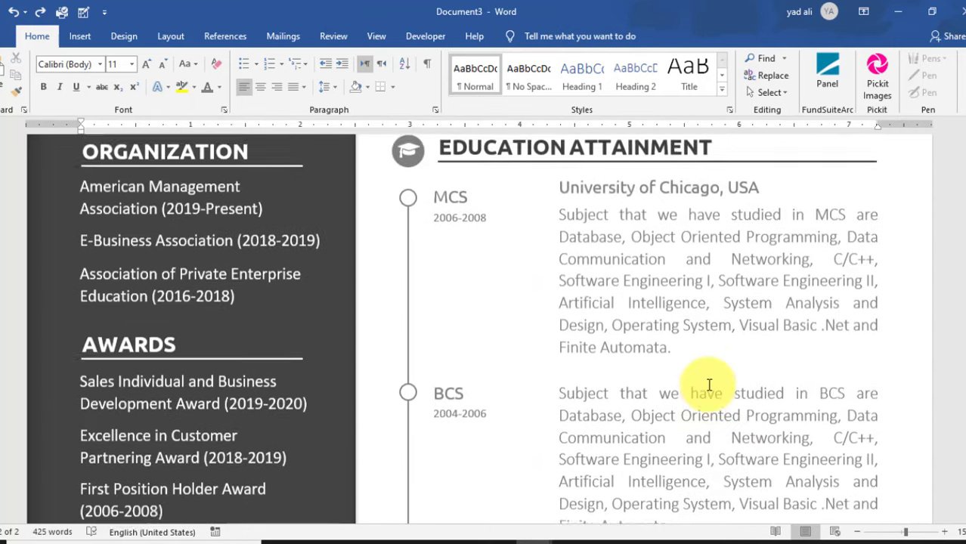
# - Copy the Education Attainment heading with its rule line below the BBA entry
pyautogui.click(748, 189)
pyautogui.click(802, 210)
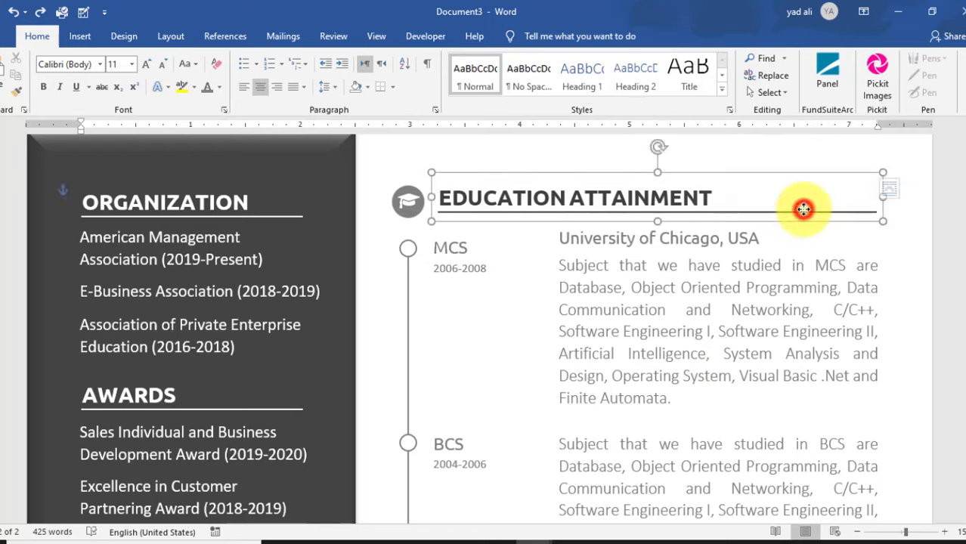
pyautogui.moveTo(807, 174); pyautogui.dragTo(820, 432)
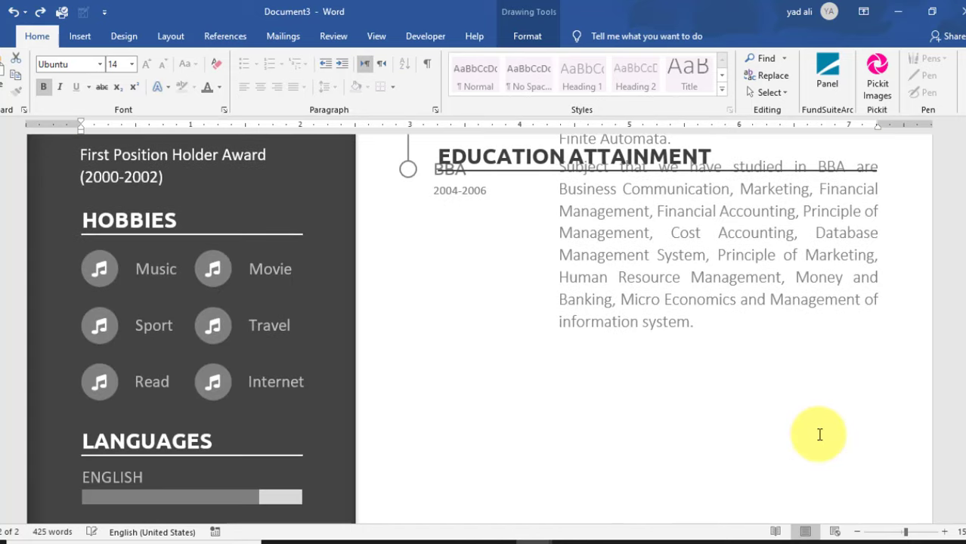
pyautogui.moveTo(676, 182); pyautogui.dragTo(695, 384)
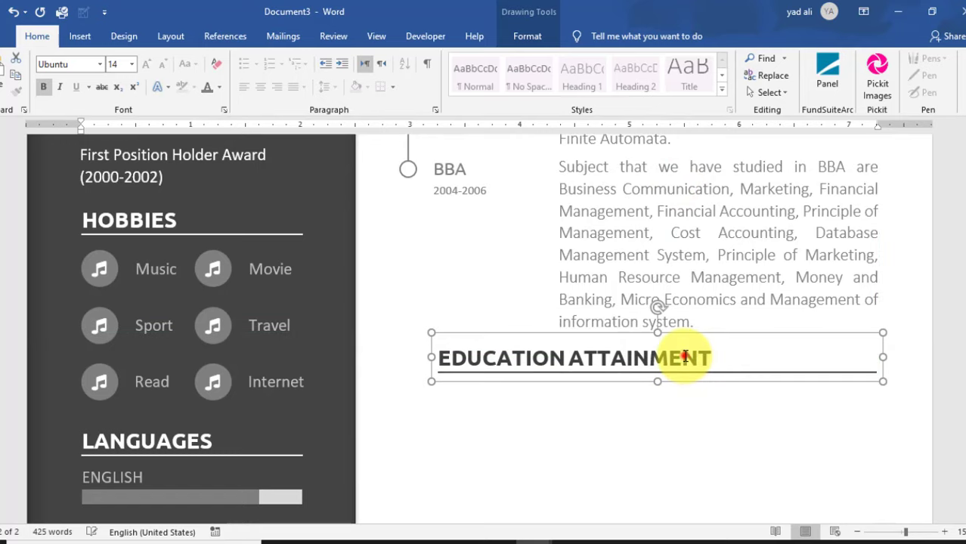
# - Replace the copied heading's text with ACHIVEMENTS
pyautogui.click(685, 357)
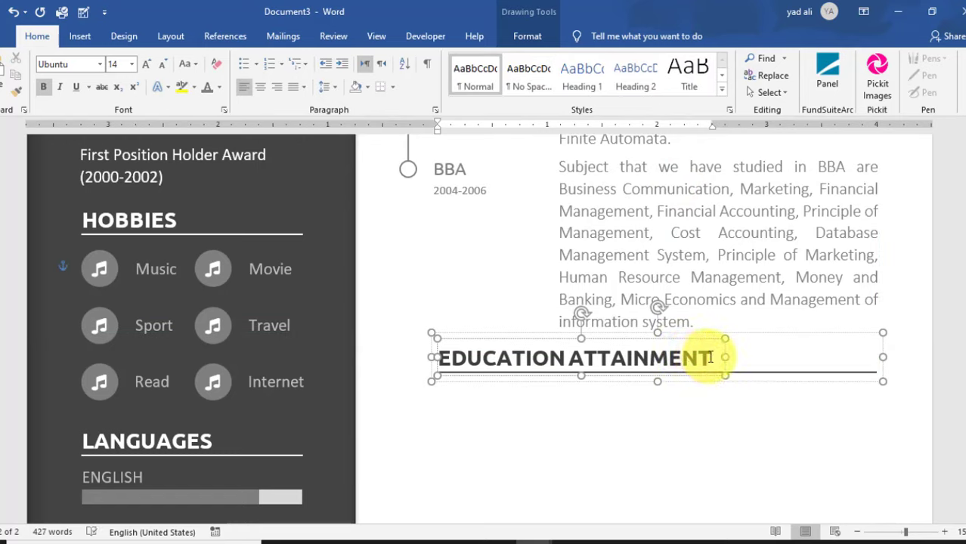
pyautogui.moveTo(707, 357); pyautogui.dragTo(439, 358)
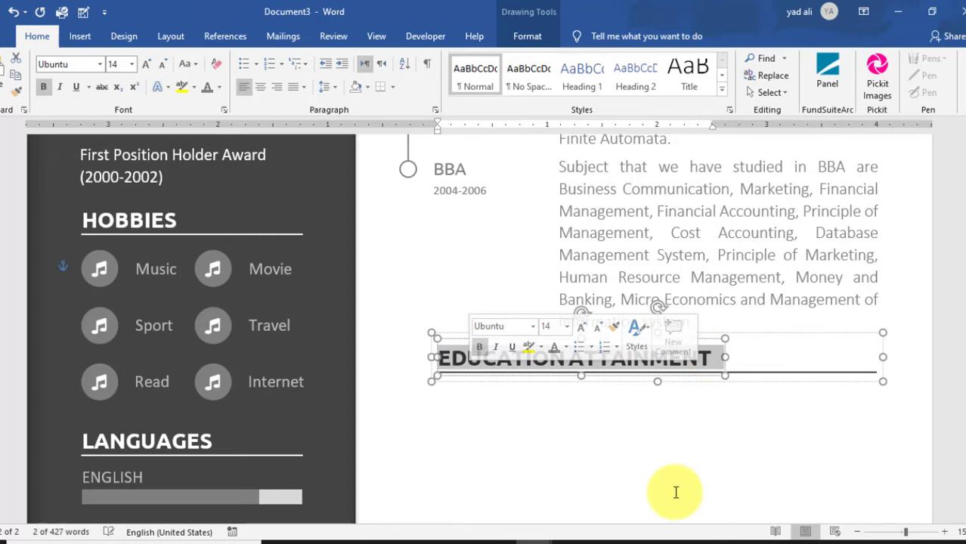
pyautogui.press('BackSpace')
pyautogui.write('S')
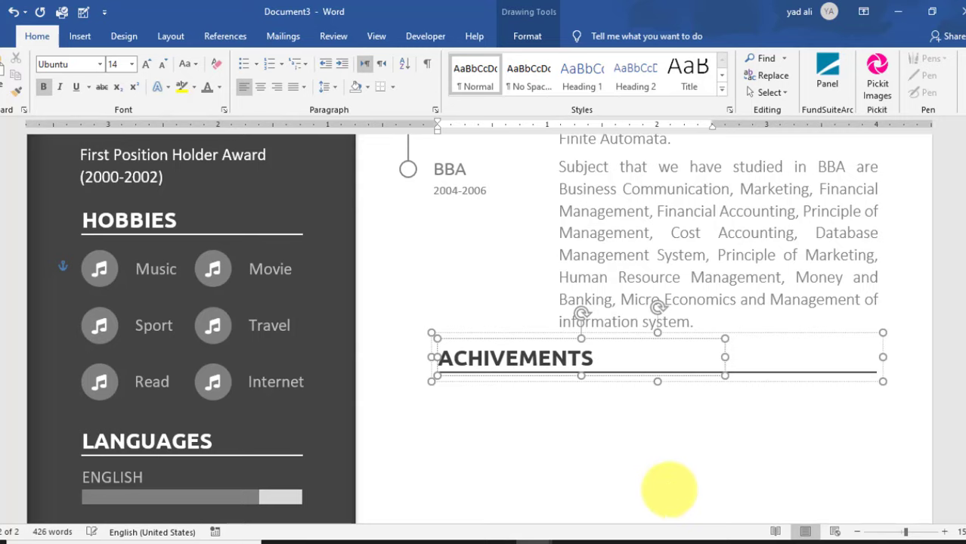
pyautogui.click(550, 412)
pyautogui.scroll(5, 550, 414)
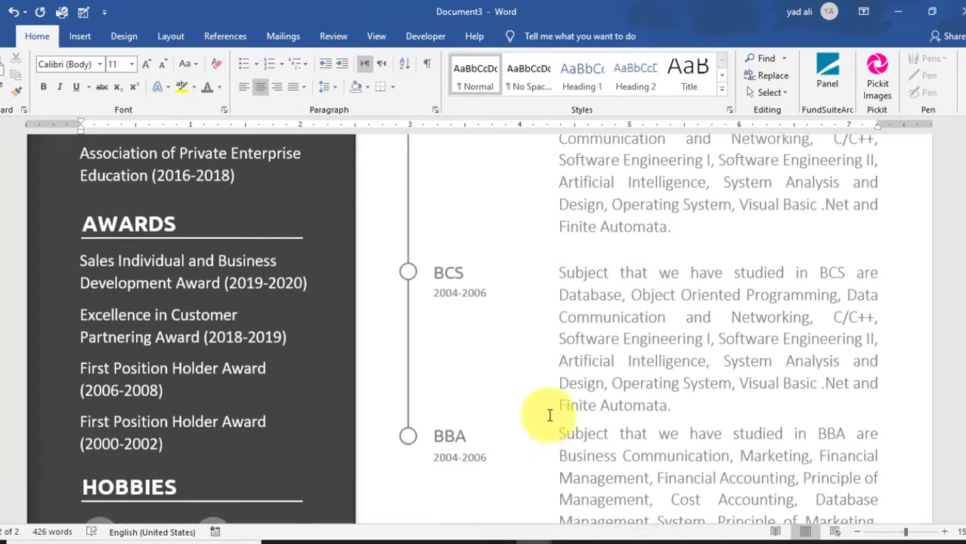
pyautogui.scroll(5, 550, 412)
# - Place a copy of the graduation-cap icon on the timeline beside the ACHIVEMENTS heading
pyautogui.click(410, 308)
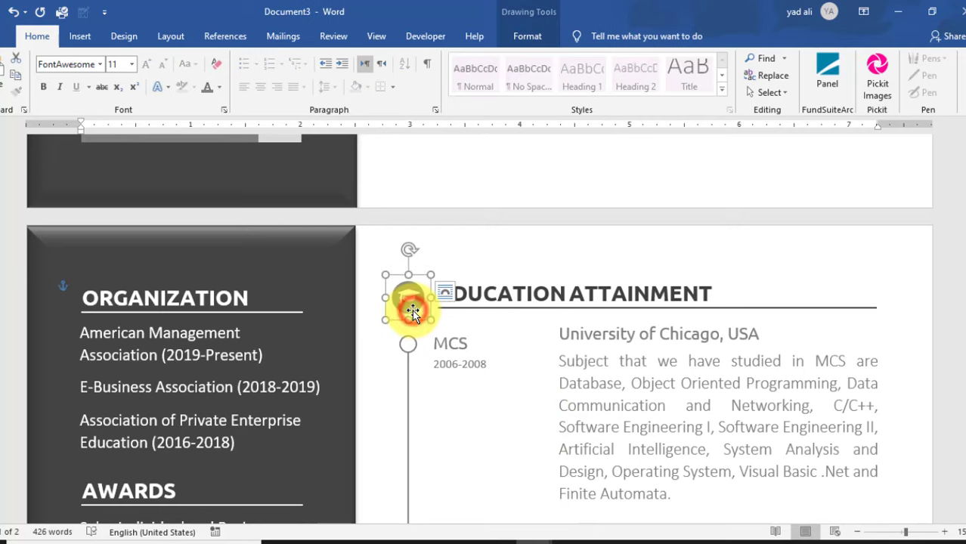
pyautogui.moveTo(412, 310); pyautogui.dragTo(414, 438)
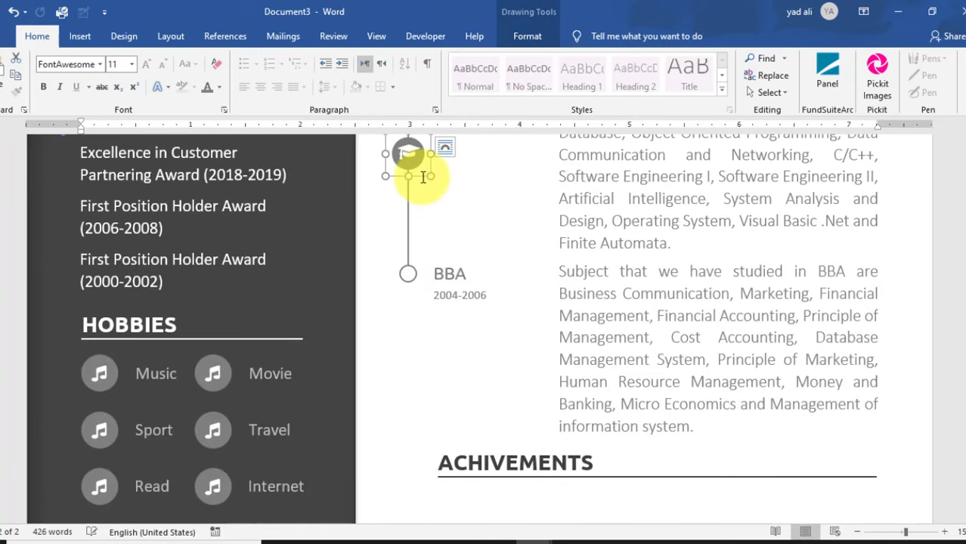
pyautogui.moveTo(422, 179); pyautogui.dragTo(414, 488)
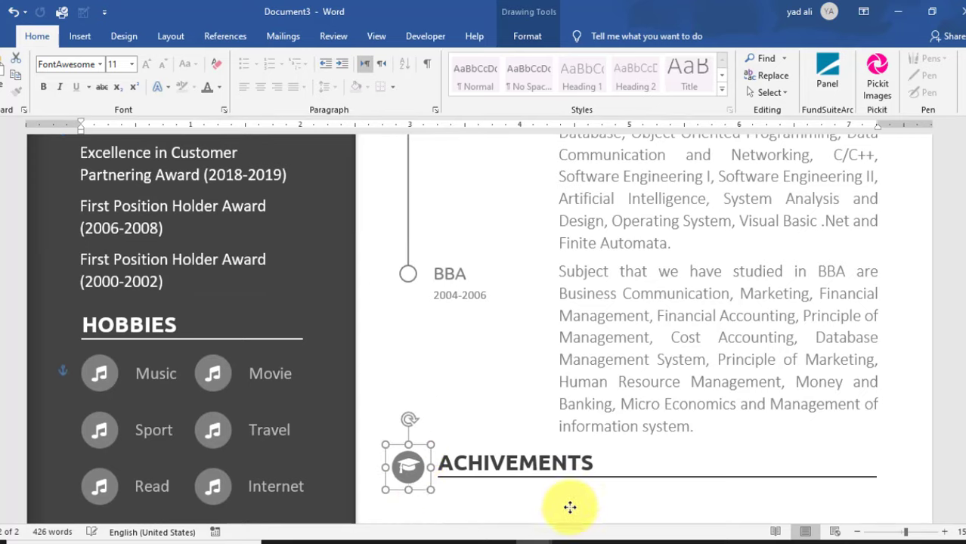
pyautogui.hotkey('ctrl', 'z')
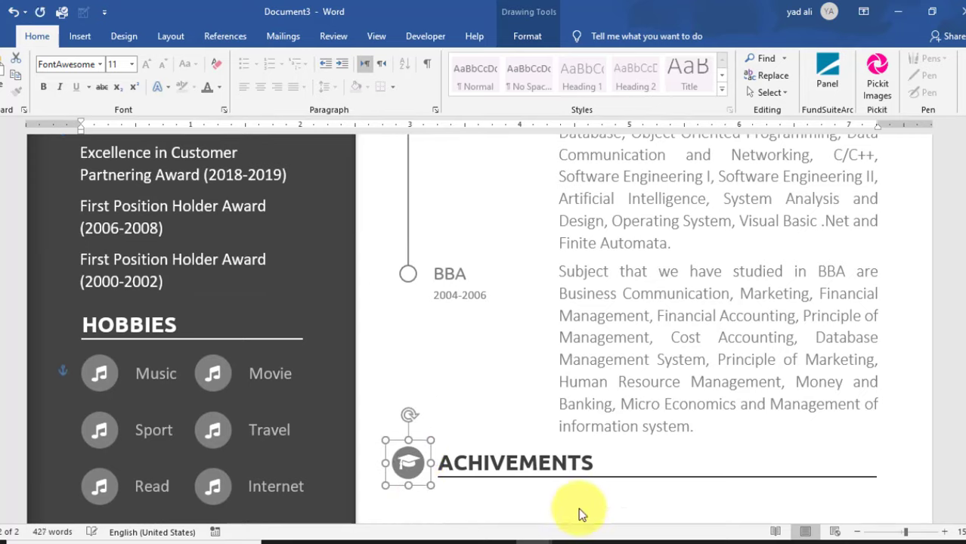
pyautogui.click(578, 507)
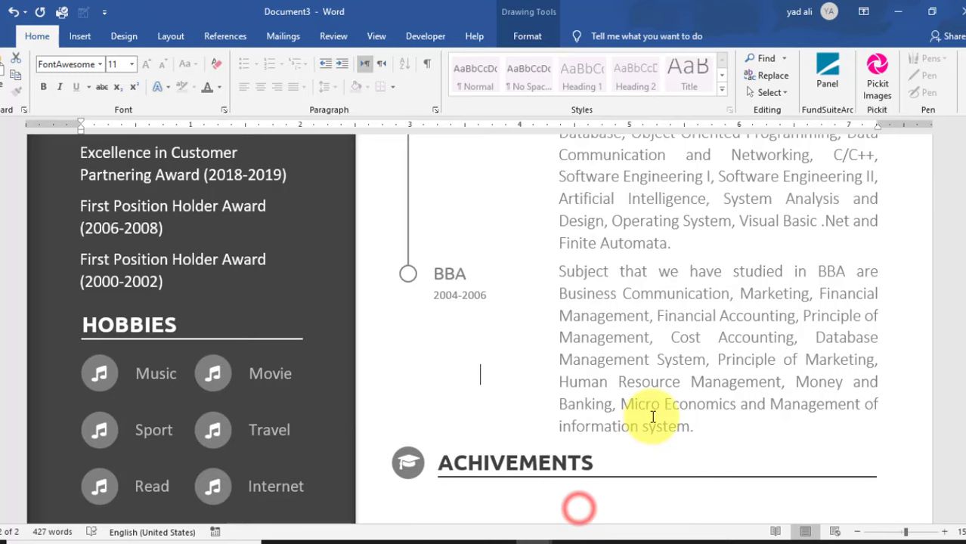
pyautogui.scroll(-3, 653, 416)
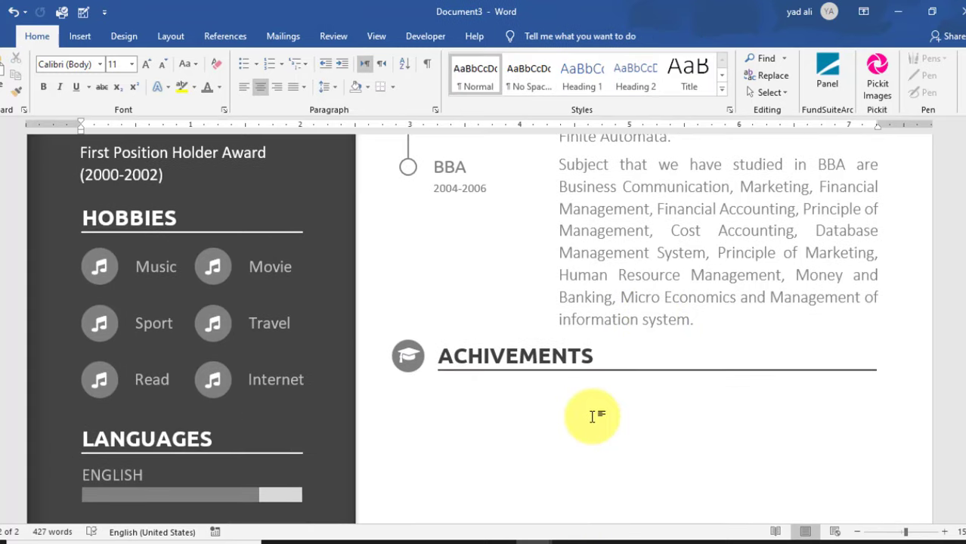
pyautogui.scroll(-1, 593, 416)
pyautogui.click(413, 303)
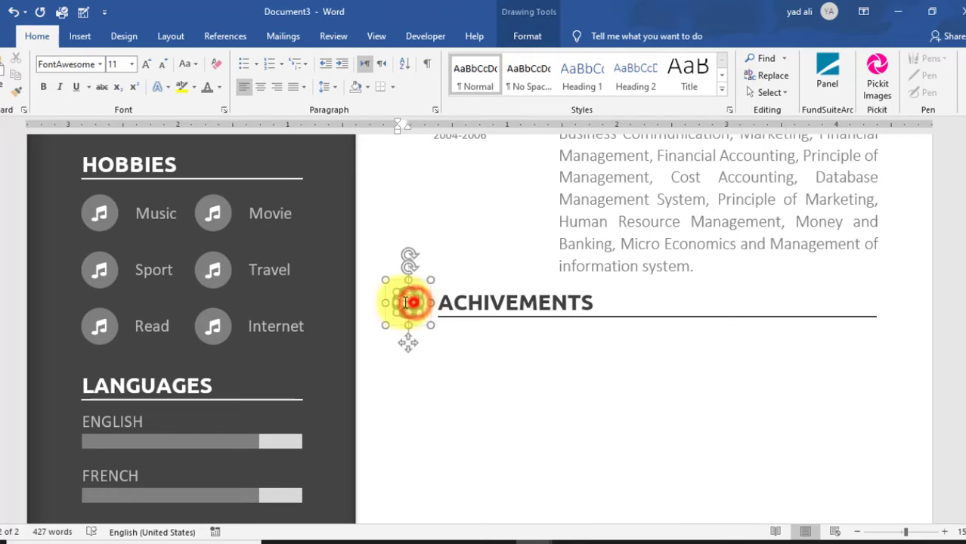
# - Swap the ACHIVEMENTS heading icon for the award badge symbol from More Symbols
pyautogui.click(86, 40)
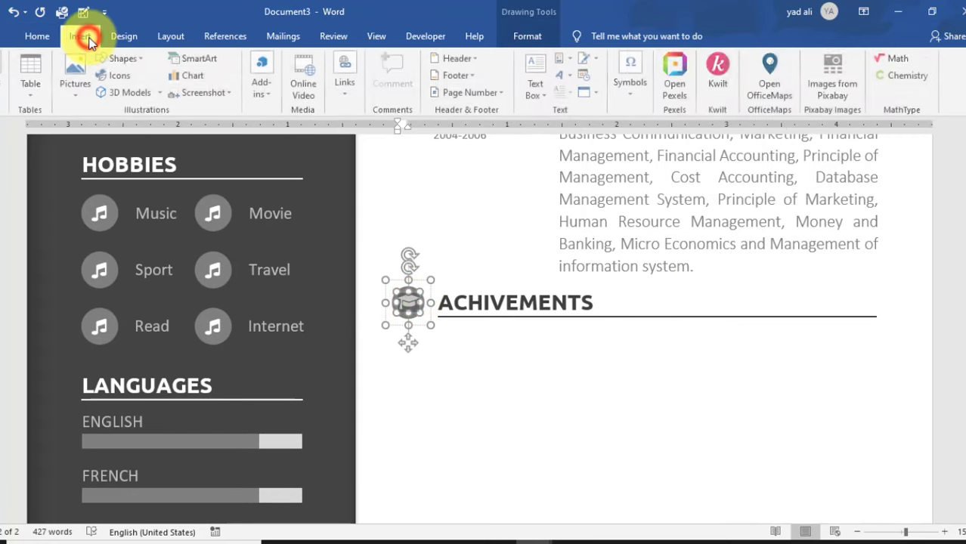
pyautogui.click(637, 92)
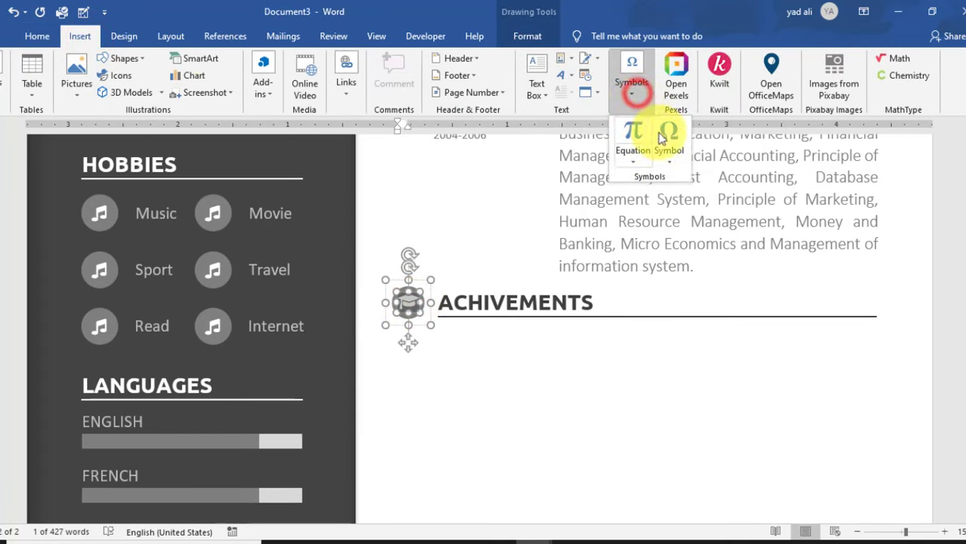
pyautogui.click(669, 137)
pyautogui.click(707, 270)
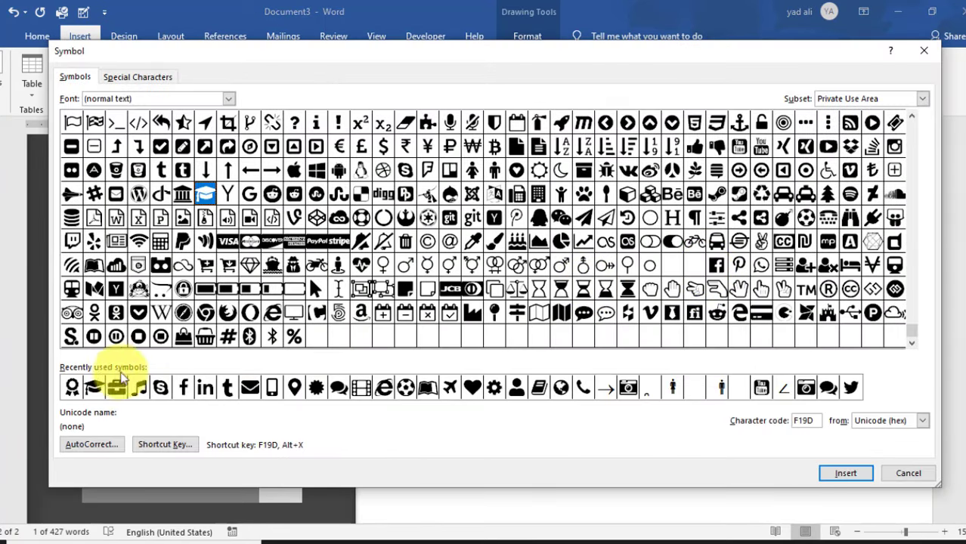
pyautogui.click(72, 387)
pyautogui.click(840, 476)
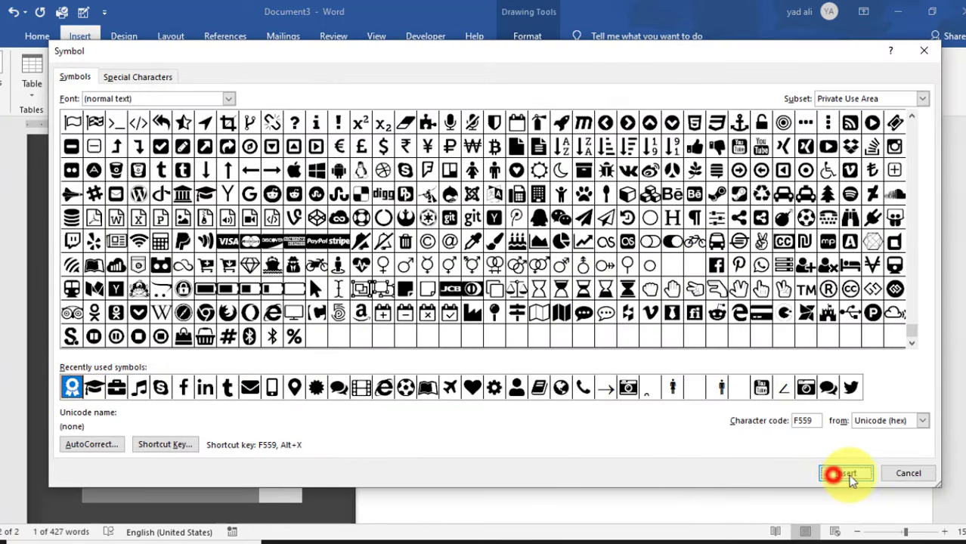
pyautogui.click(908, 473)
pyautogui.click(408, 300)
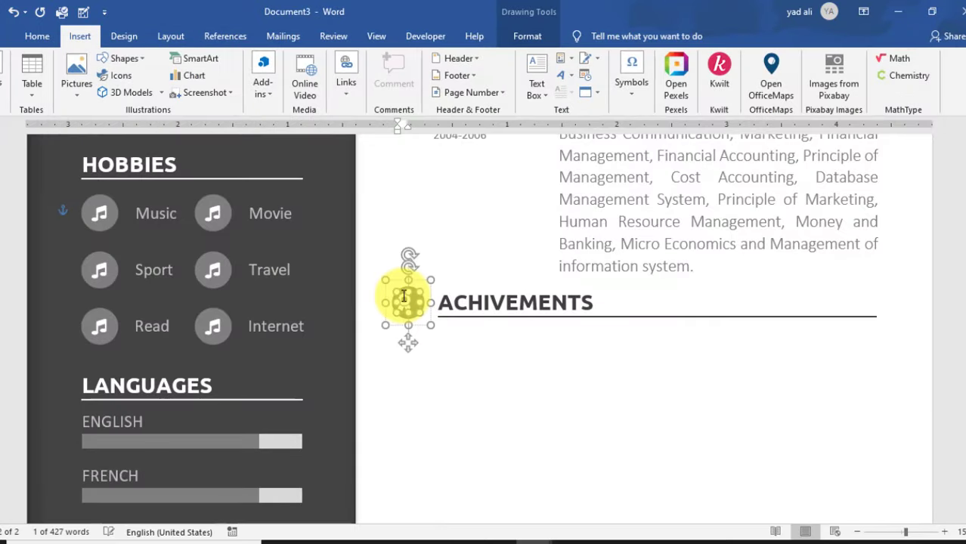
pyautogui.click(403, 299)
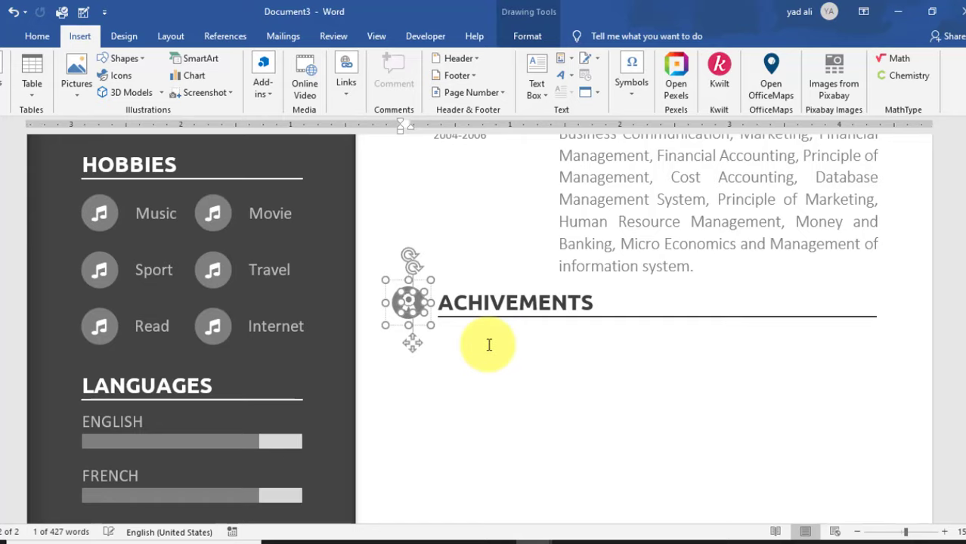
pyautogui.click(550, 380)
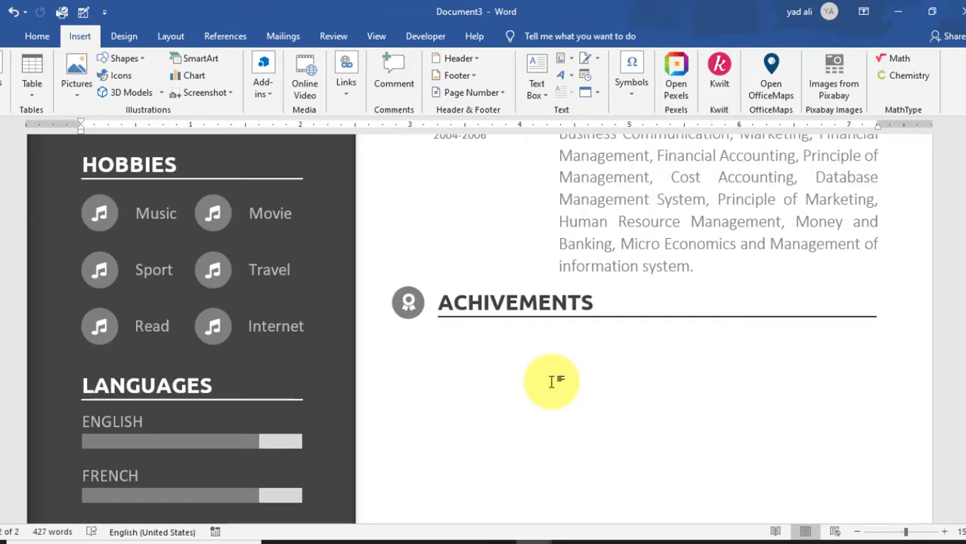
# - Copy the education timeline circle, line and BBA label to below the ACHIVEMENTS heading
pyautogui.scroll(-1, 551, 381)
pyautogui.scroll(-5, 551, 381)
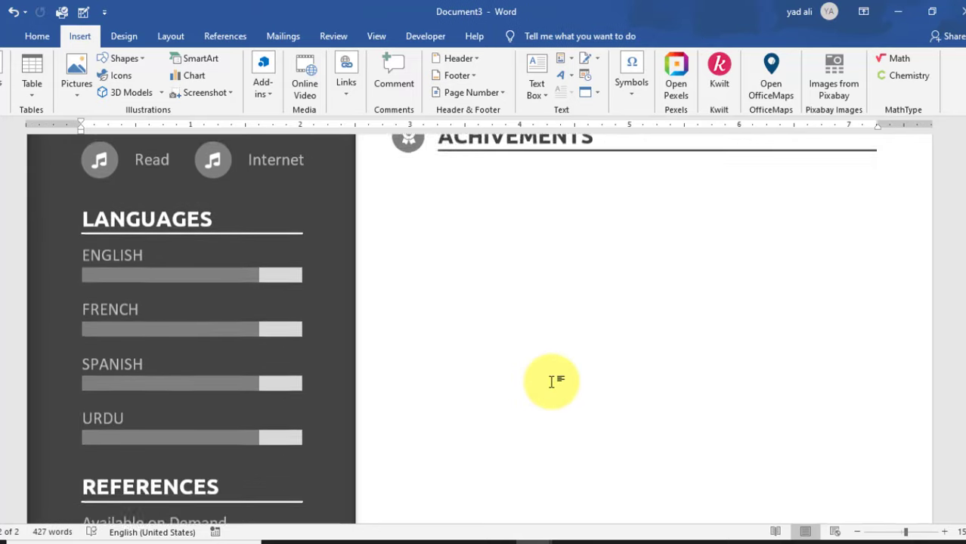
pyautogui.scroll(10, 552, 382)
pyautogui.scroll(6, 552, 382)
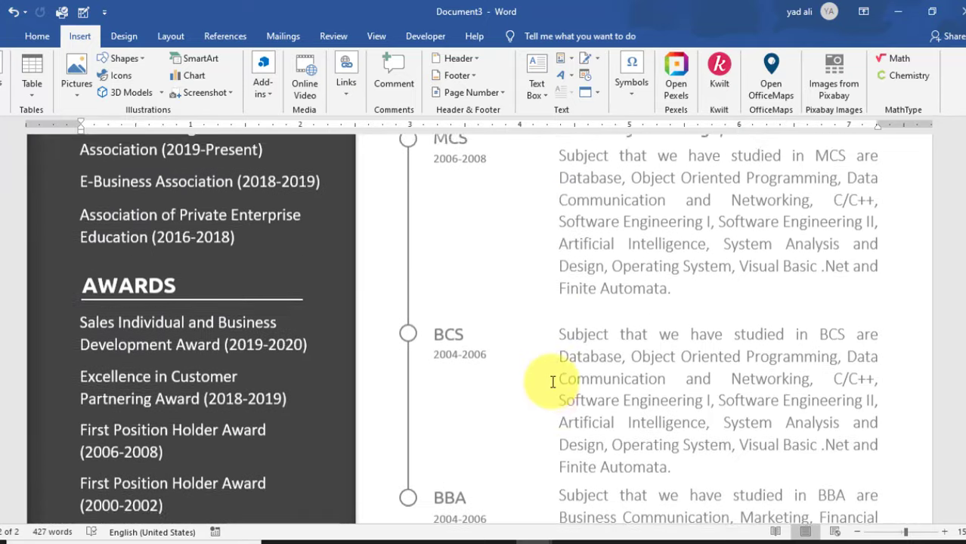
pyautogui.scroll(-1, 552, 380)
pyautogui.scroll(1, 529, 363)
pyautogui.click(408, 248)
pyautogui.click(409, 319)
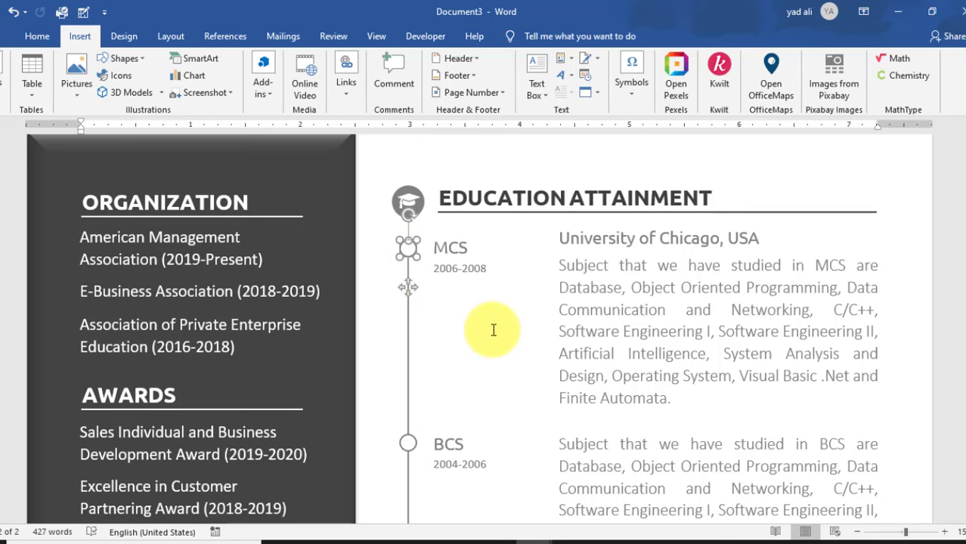
pyautogui.scroll(-5, 492, 329)
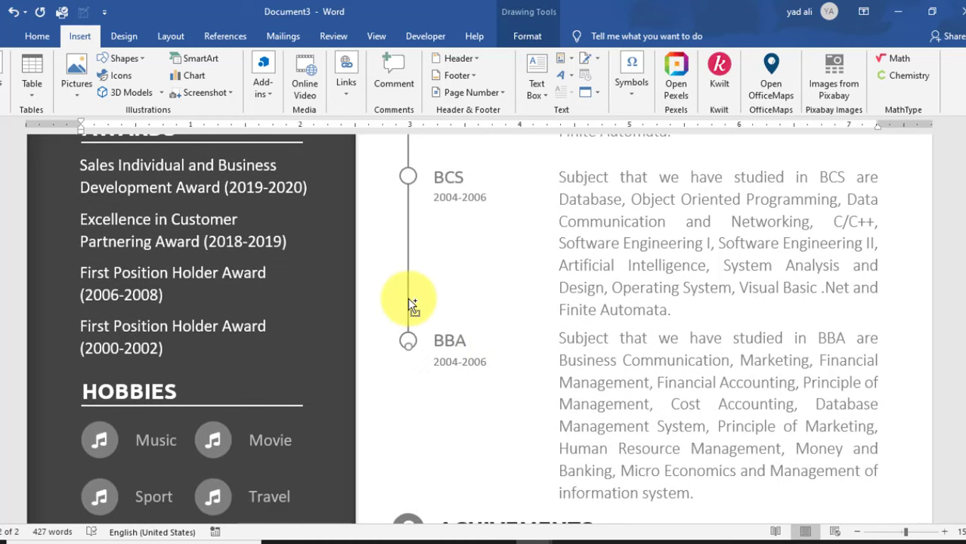
pyautogui.click(409, 306)
pyautogui.moveTo(423, 287); pyautogui.dragTo(508, 443)
pyautogui.scroll(-2, 454, 222)
pyautogui.click(458, 222)
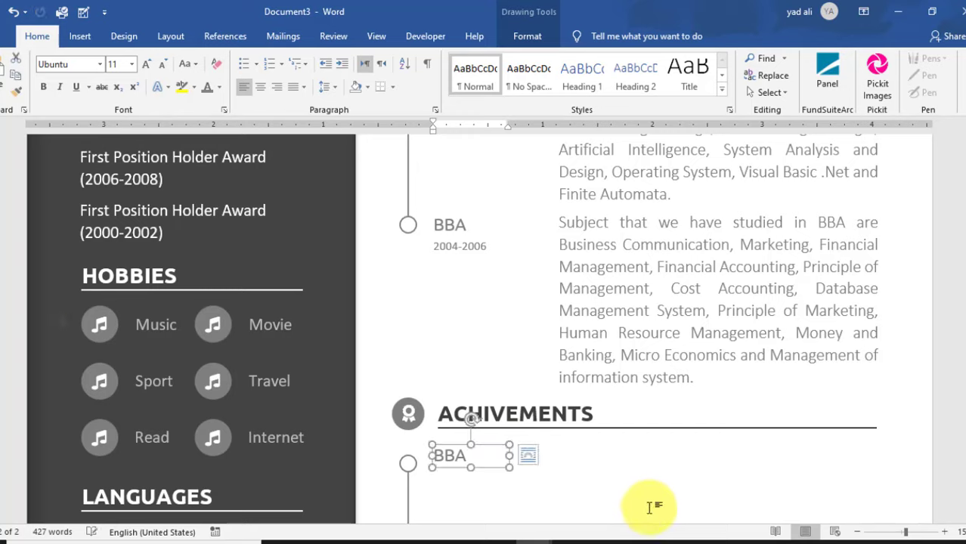
# - Change the copied BBA label to MANAGER and widen its box slightly
pyautogui.press('Down')
pyautogui.press('Down')
pyautogui.press('Down')
pyautogui.press('Down')
pyautogui.press('Down')
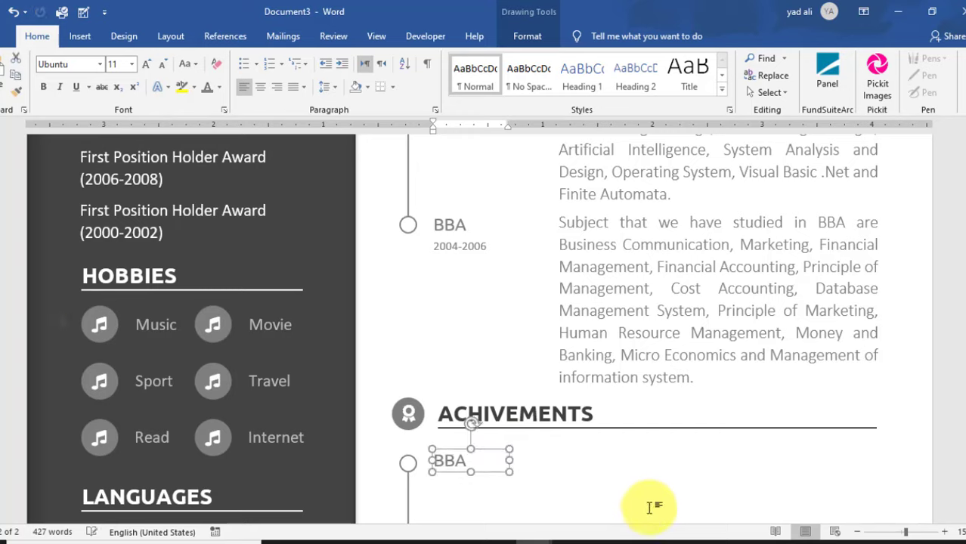
pyautogui.click(468, 463)
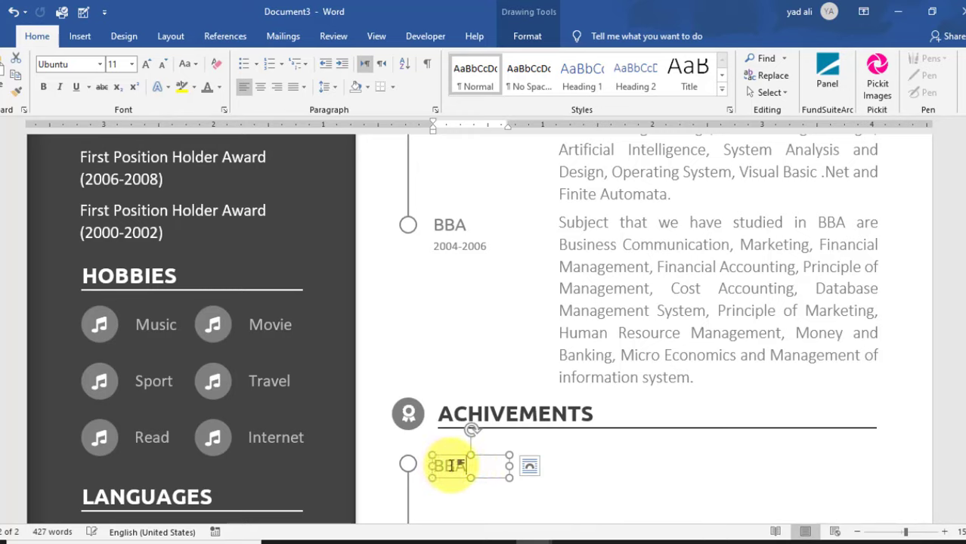
pyautogui.moveTo(468, 465); pyautogui.dragTo(437, 465)
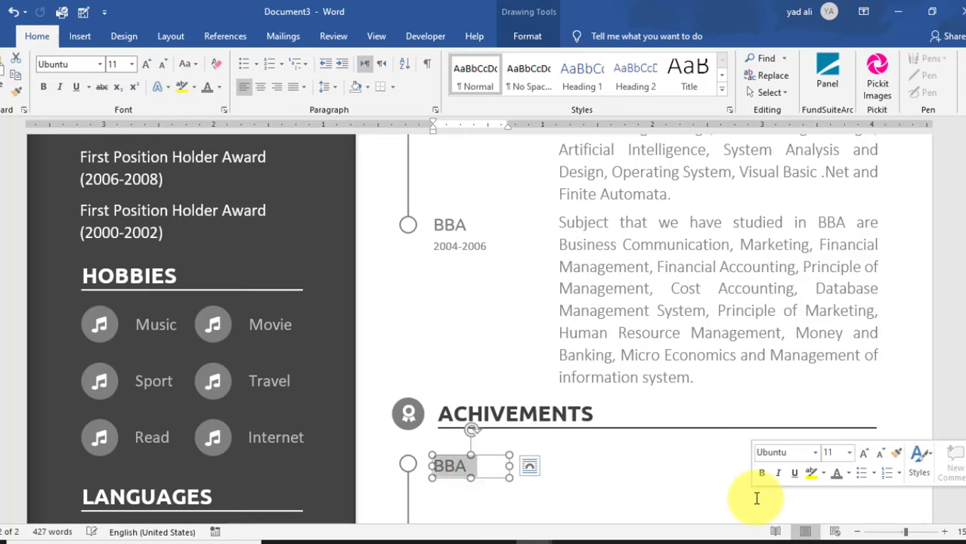
pyautogui.press('Delete')
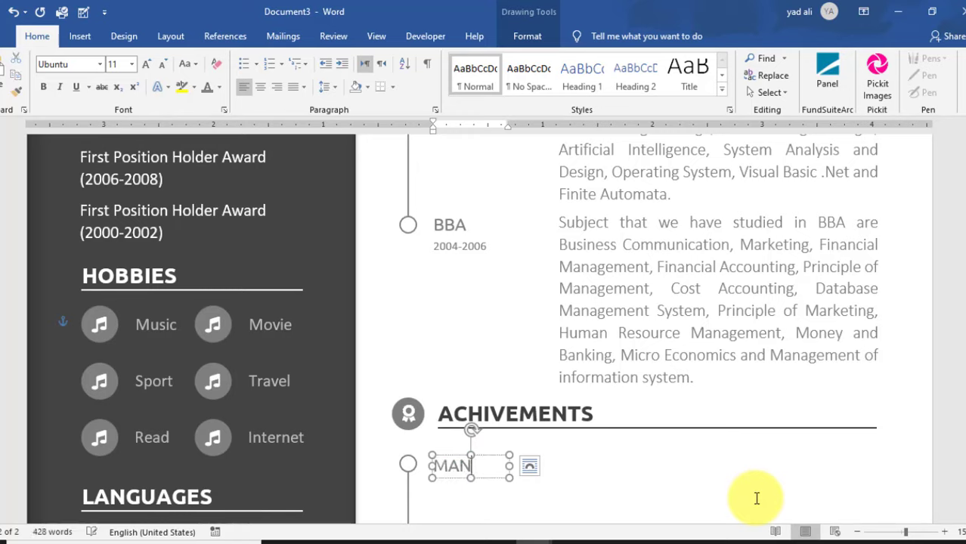
pyautogui.write('MANAGE')
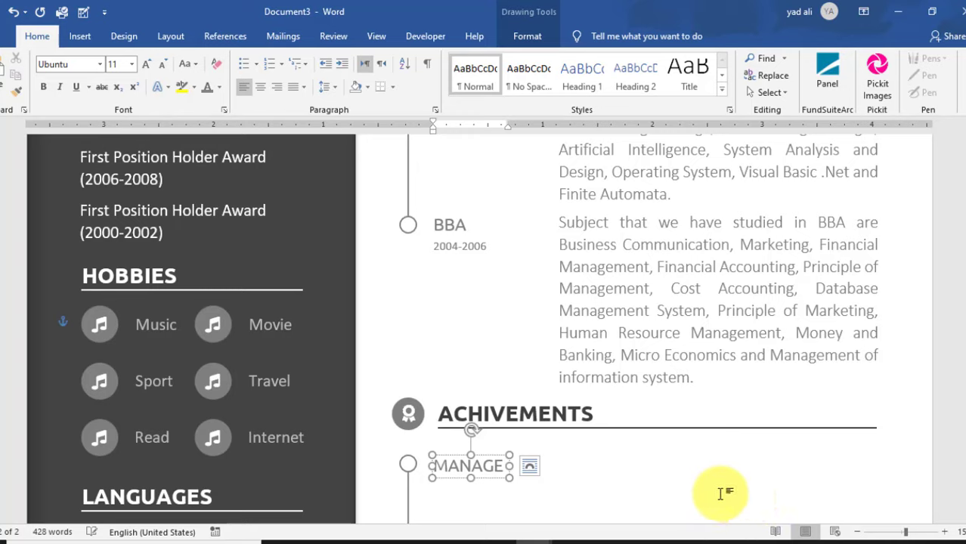
pyautogui.write('R')
pyautogui.moveTo(527, 470); pyautogui.dragTo(531, 471)
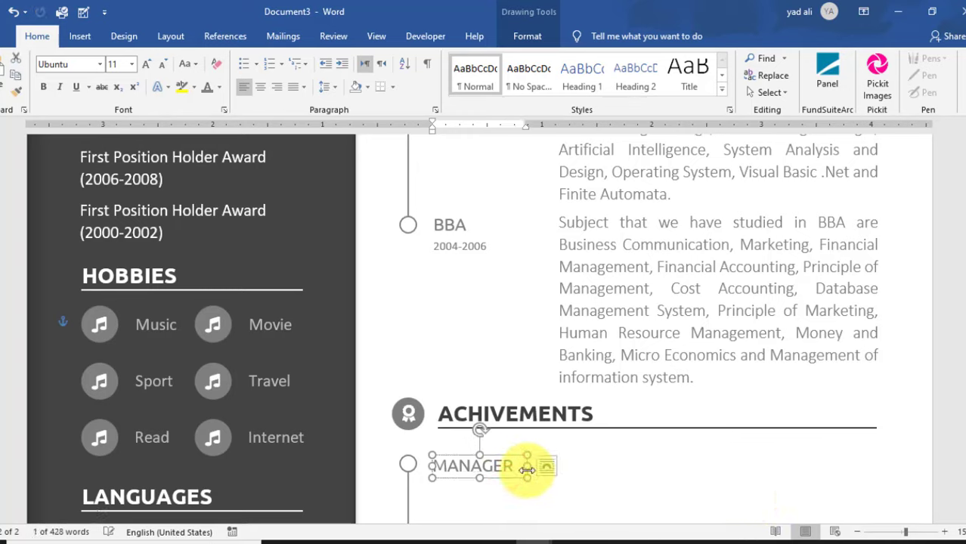
pyautogui.click(586, 463)
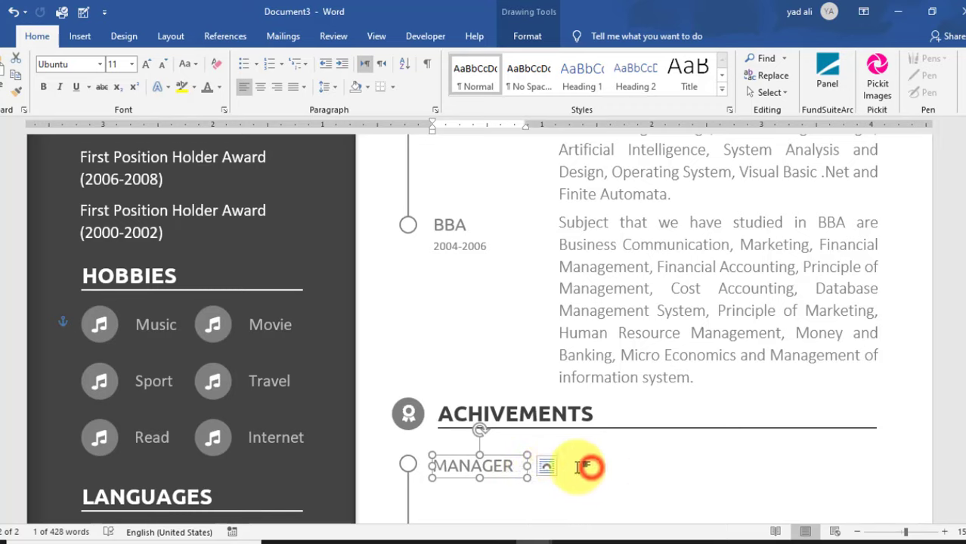
# - Duplicate the MANAGER box to its right
pyautogui.click(491, 465)
pyautogui.moveTo(484, 463); pyautogui.dragTo(614, 460)
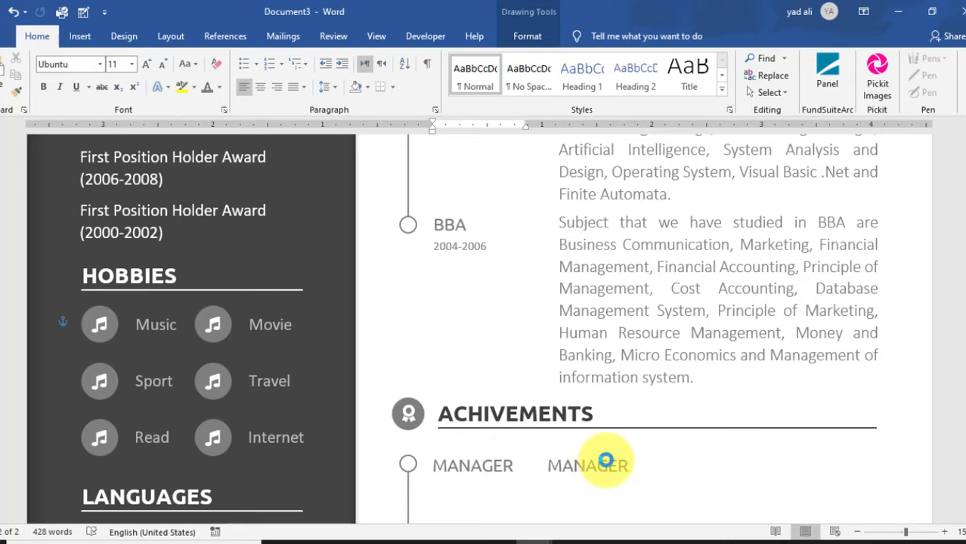
pyautogui.click(644, 468)
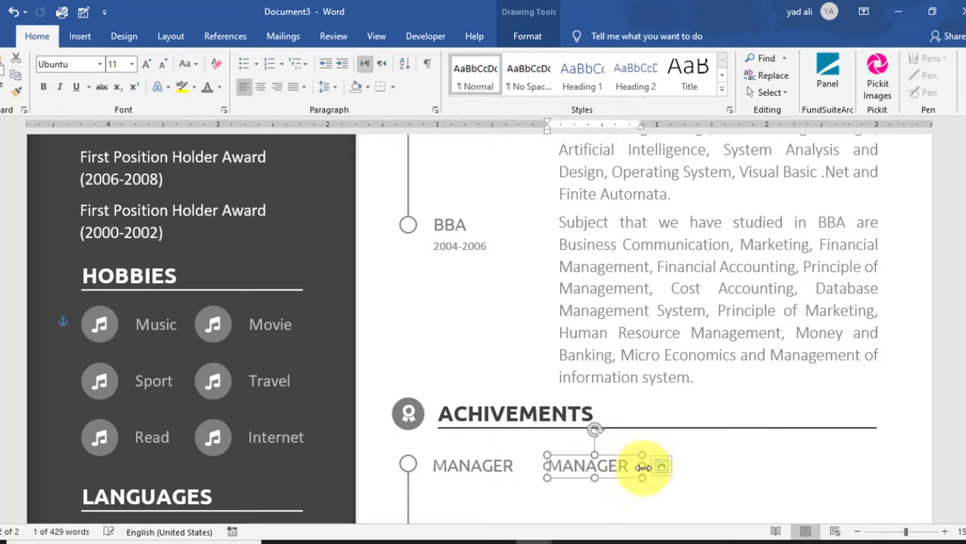
# - Stretch the second MANAGER box to the right margin, give its text a diamond bullet, and shift it left
pyautogui.moveTo(643, 468); pyautogui.dragTo(880, 468)
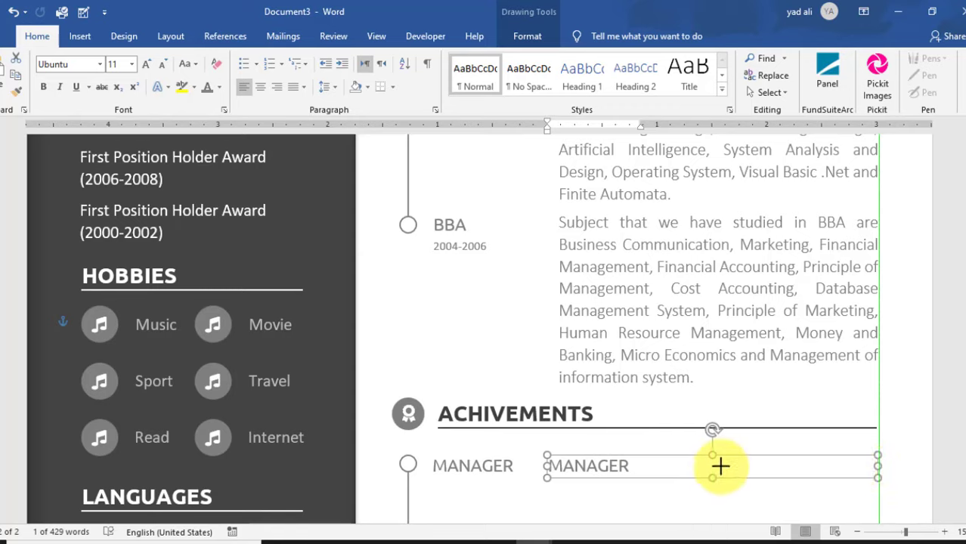
pyautogui.click(645, 468)
pyautogui.moveTo(639, 468); pyautogui.dragTo(550, 464)
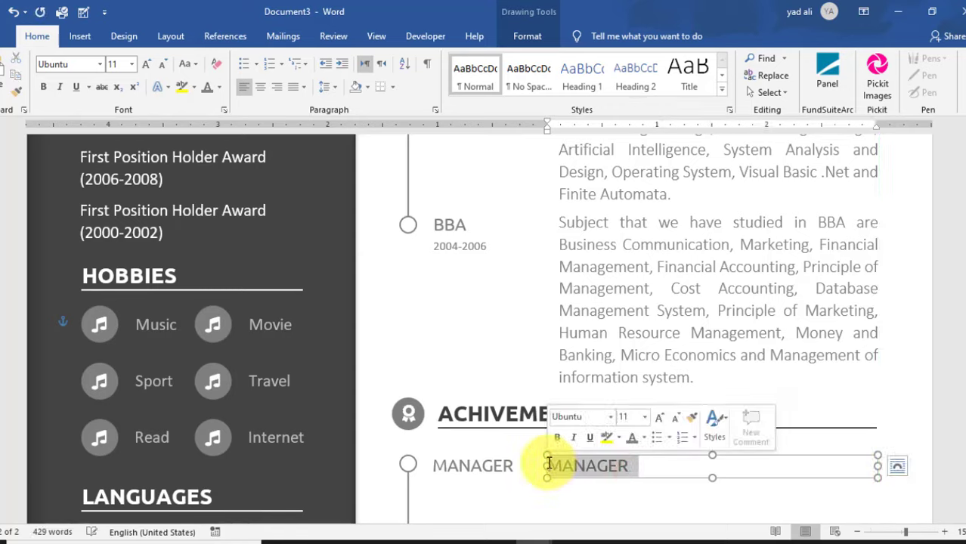
pyautogui.click(255, 62)
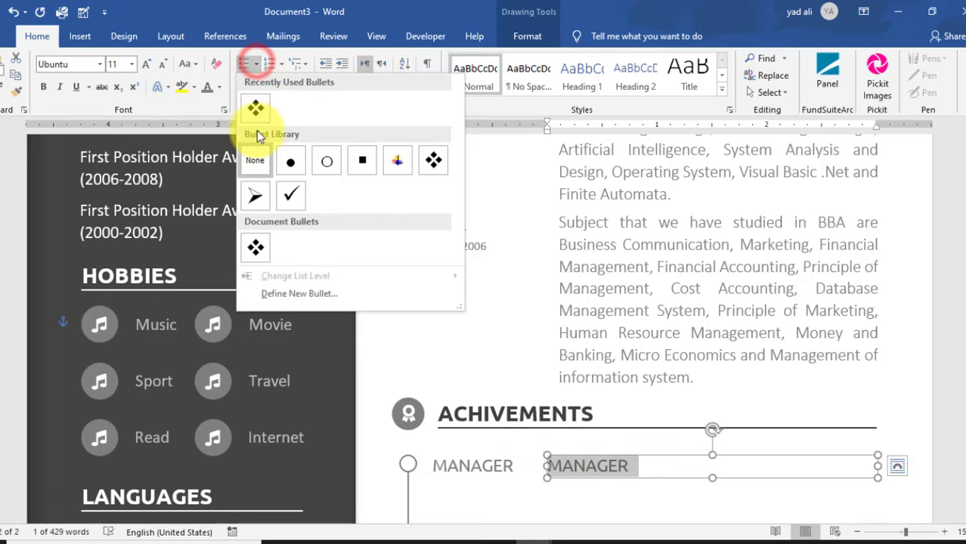
pyautogui.click(257, 248)
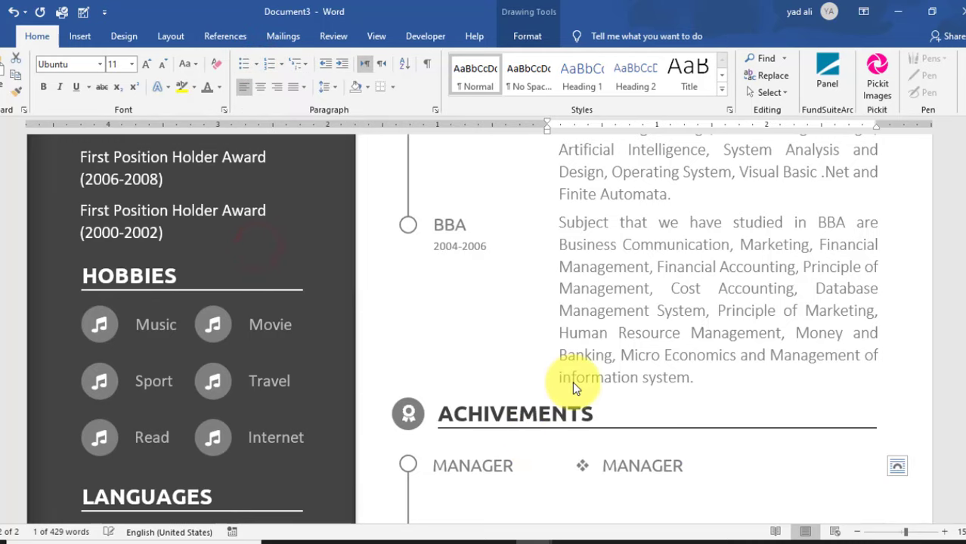
pyautogui.moveTo(751, 454); pyautogui.dragTo(733, 456)
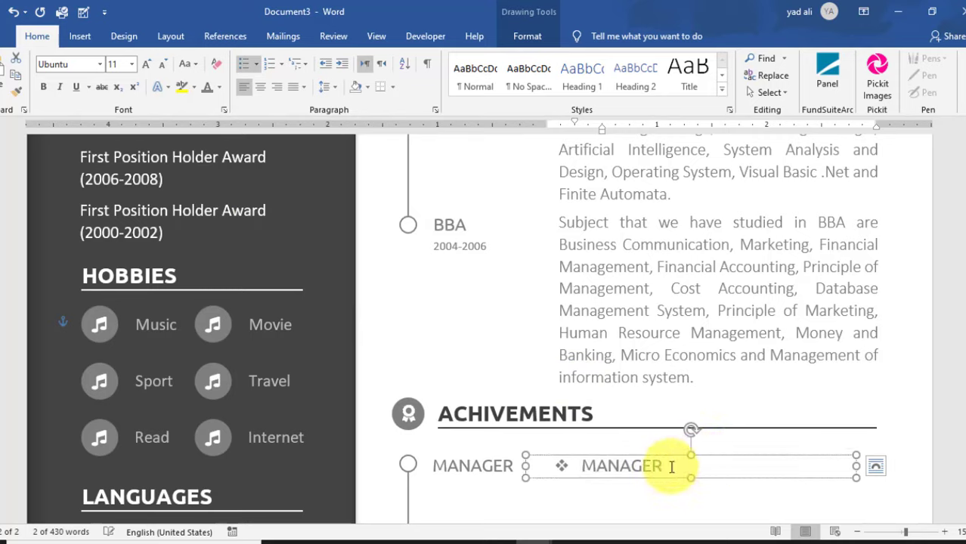
pyautogui.moveTo(664, 466); pyautogui.dragTo(581, 465)
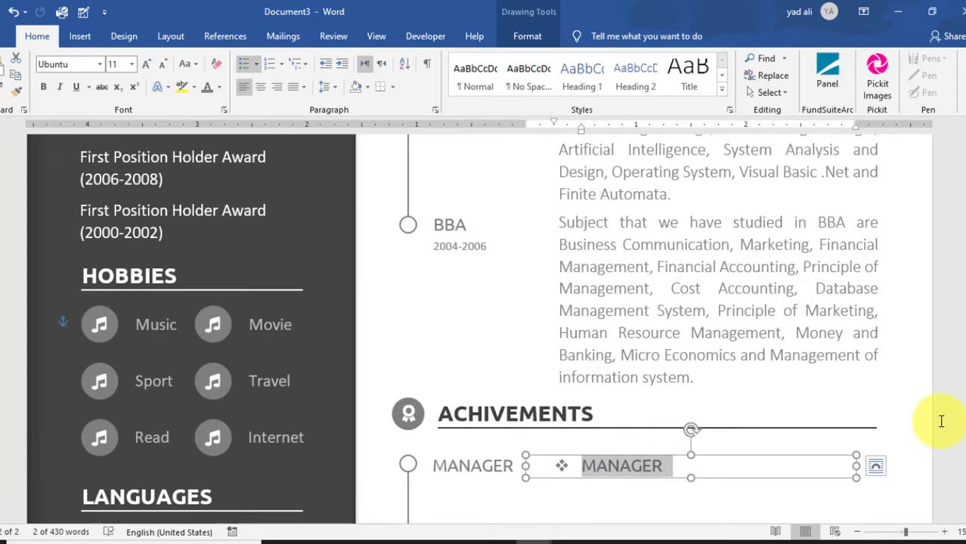
pyautogui.press('Right')
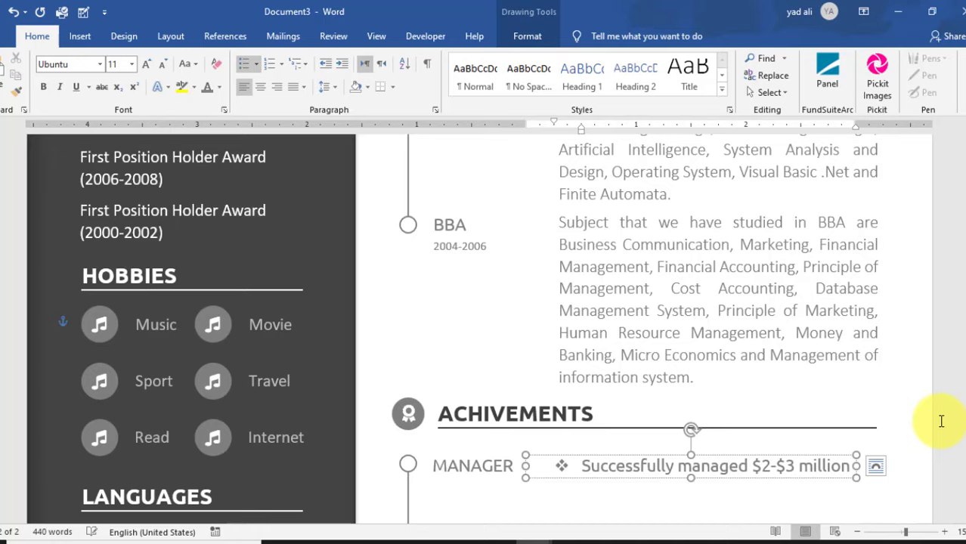
# - Finish the manager achievement sentence with 'goals.' and lengthen its text box to fit
pyautogui.scroll(-3, 727, 416)
pyautogui.moveTo(693, 372); pyautogui.dragTo(702, 413)
pyautogui.click(815, 401)
pyautogui.write('goals.')
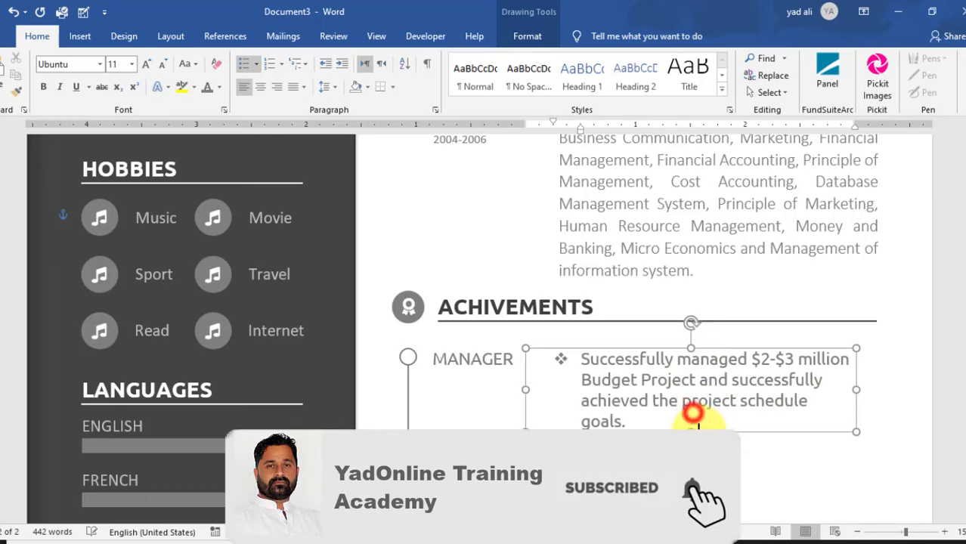
pyautogui.moveTo(691, 412); pyautogui.dragTo(693, 432)
# - Restyle the whole achievement description in Calibri Light
pyautogui.moveTo(633, 421); pyautogui.dragTo(582, 356)
pyautogui.click(68, 63)
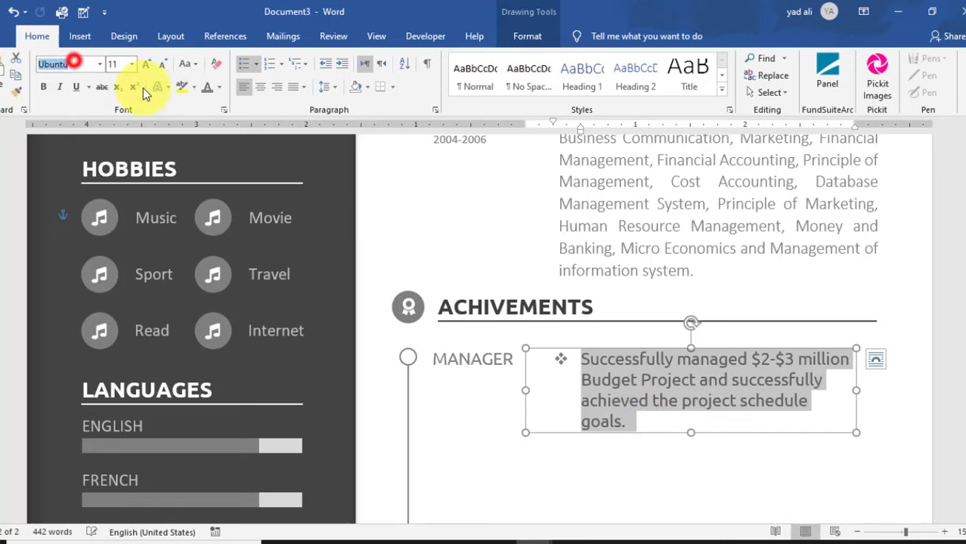
pyautogui.press('Return')
# - Shrink the box to fit the text and justify the manager's achievement paragraph
pyautogui.moveTo(692, 433); pyautogui.dragTo(697, 422)
pyautogui.moveTo(827, 403); pyautogui.dragTo(587, 354)
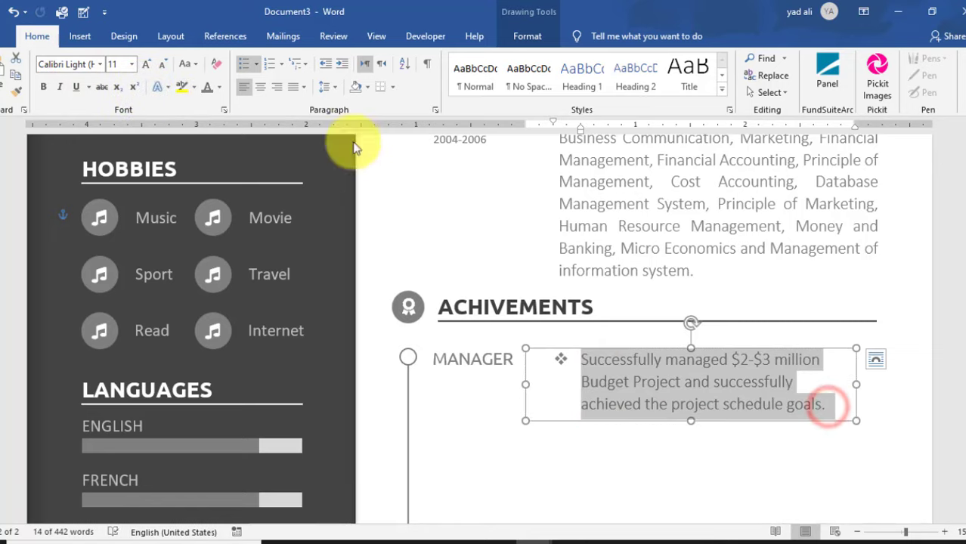
pyautogui.click(294, 87)
pyautogui.click(305, 109)
pyautogui.click(756, 438)
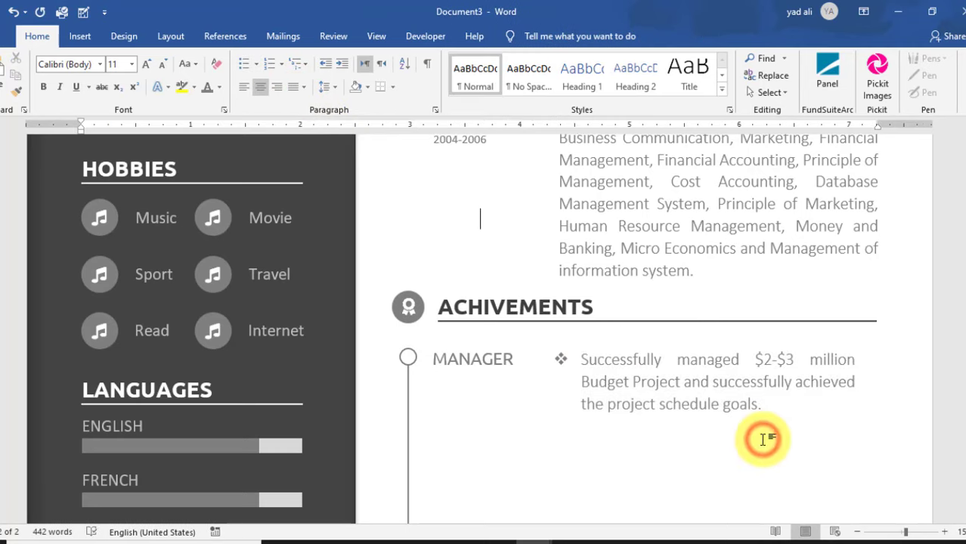
# - Copy the timeline circle, MANAGER label and achievement text downward as new timeline entries
pyautogui.scroll(-2, 763, 440)
pyautogui.moveTo(411, 250); pyautogui.dragTo(409, 343)
pyautogui.click(471, 251)
pyautogui.moveTo(509, 248); pyautogui.dragTo(511, 324)
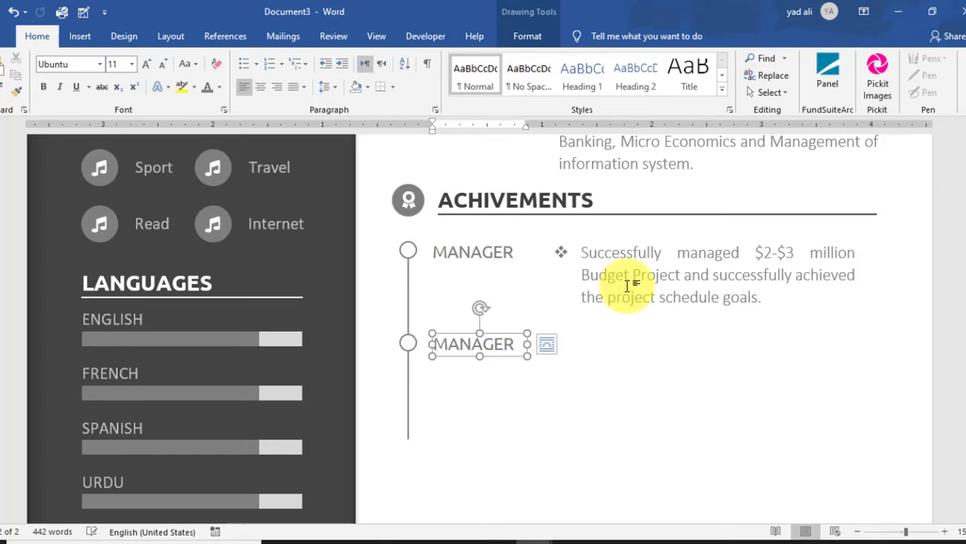
pyautogui.click(625, 283)
pyautogui.moveTo(675, 244); pyautogui.dragTo(679, 323)
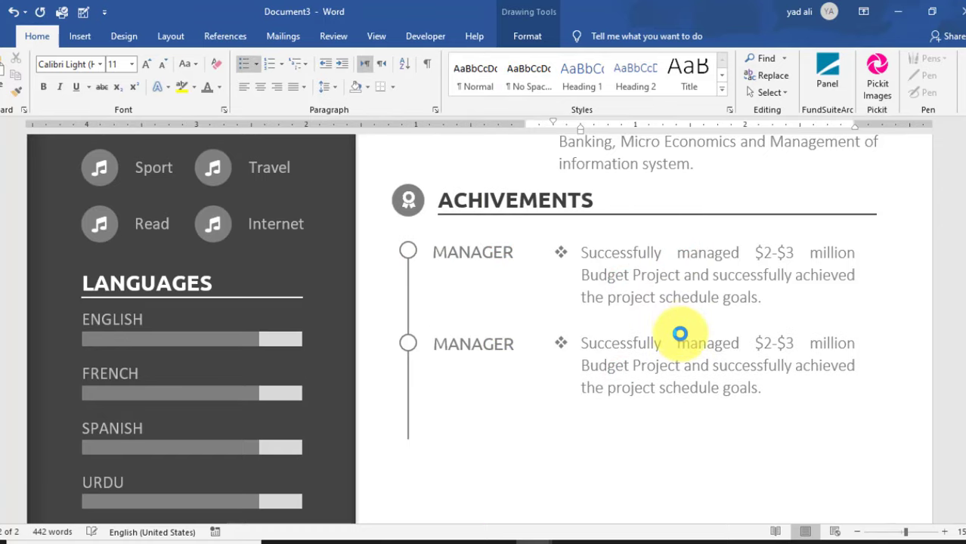
pyautogui.click(686, 345)
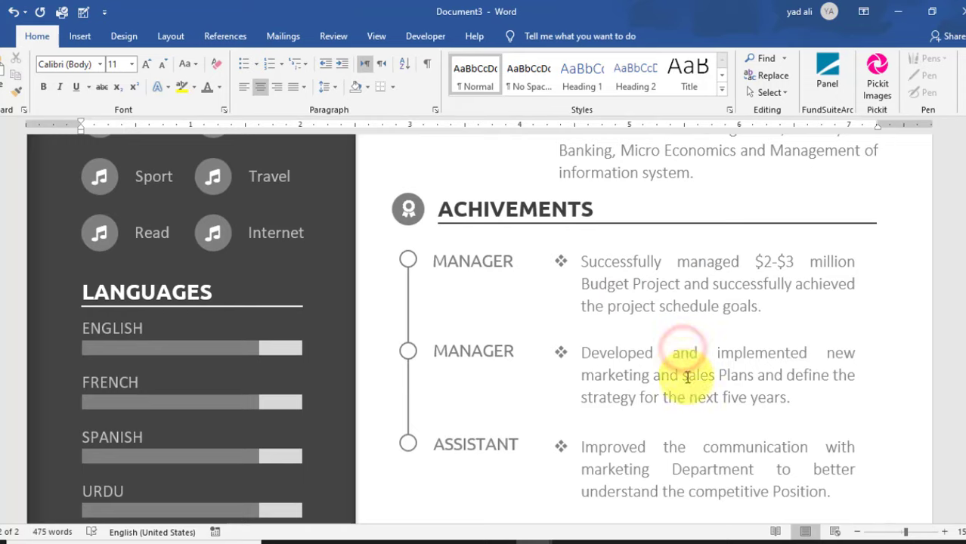
# - Copy the ACHIVEMENTS heading below the ASSISTANT entry and line it up
pyautogui.click(535, 204)
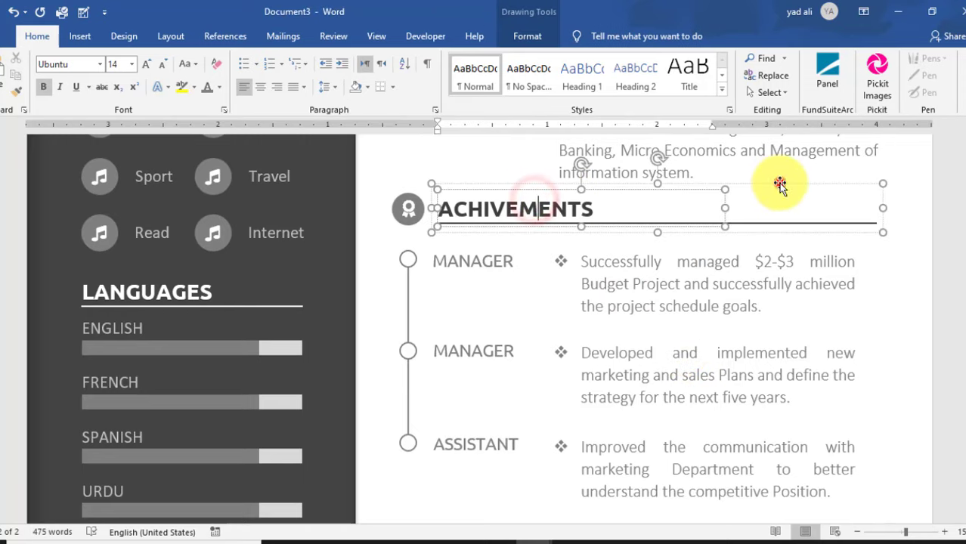
pyautogui.moveTo(783, 185); pyautogui.dragTo(767, 386)
pyautogui.moveTo(732, 313); pyautogui.dragTo(733, 350)
# - Rename the copied heading from ACHIVEMENTS to CERTIFICATES
pyautogui.moveTo(592, 326); pyautogui.dragTo(450, 338)
pyautogui.doubleClick(592, 326)
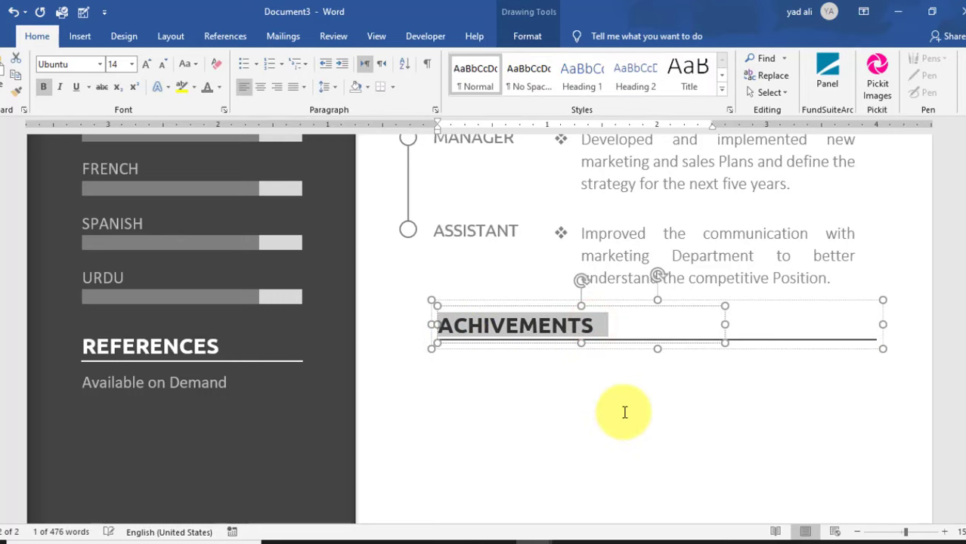
pyautogui.write('CERTIFICATES')
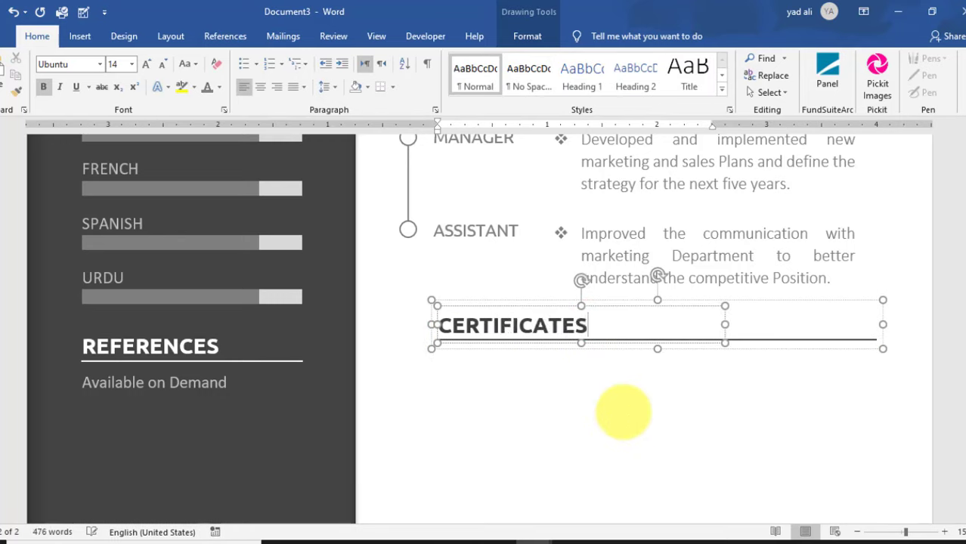
pyautogui.click(530, 388)
# - Duplicate the award icon from ACHIVEMENTS and place the copy beside CERTIFICATES
pyautogui.scroll(3, 530, 387)
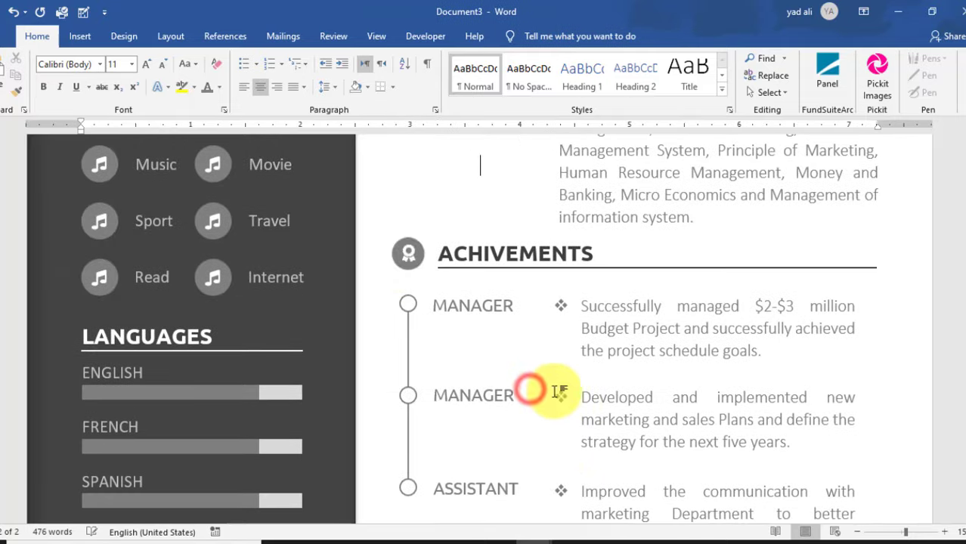
pyautogui.click(399, 262)
pyautogui.scroll(-1, 399, 261)
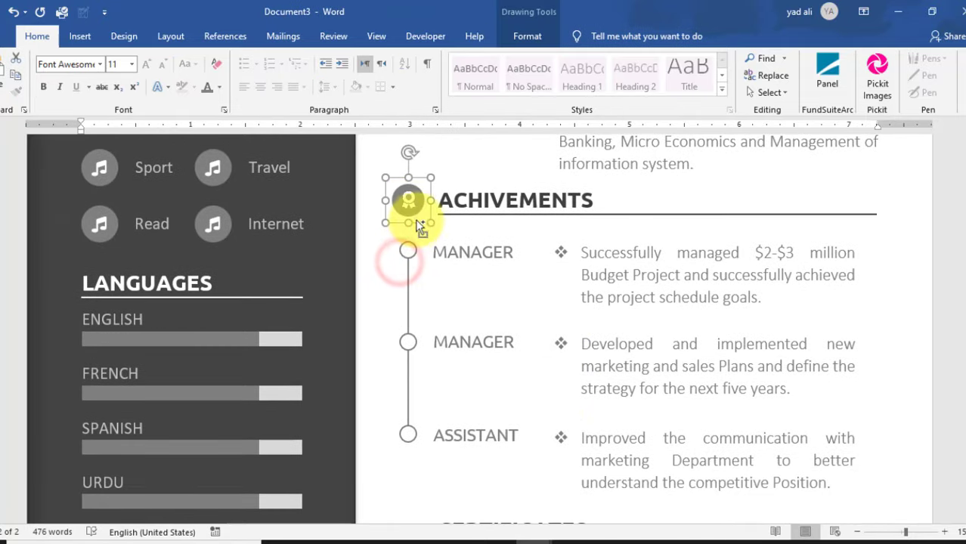
pyautogui.click(422, 456)
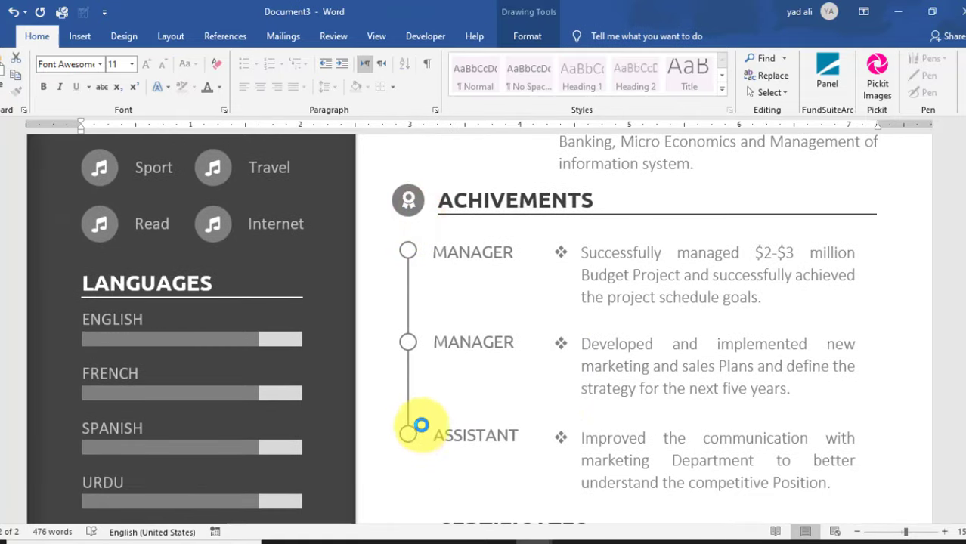
pyautogui.scroll(-4, 424, 405)
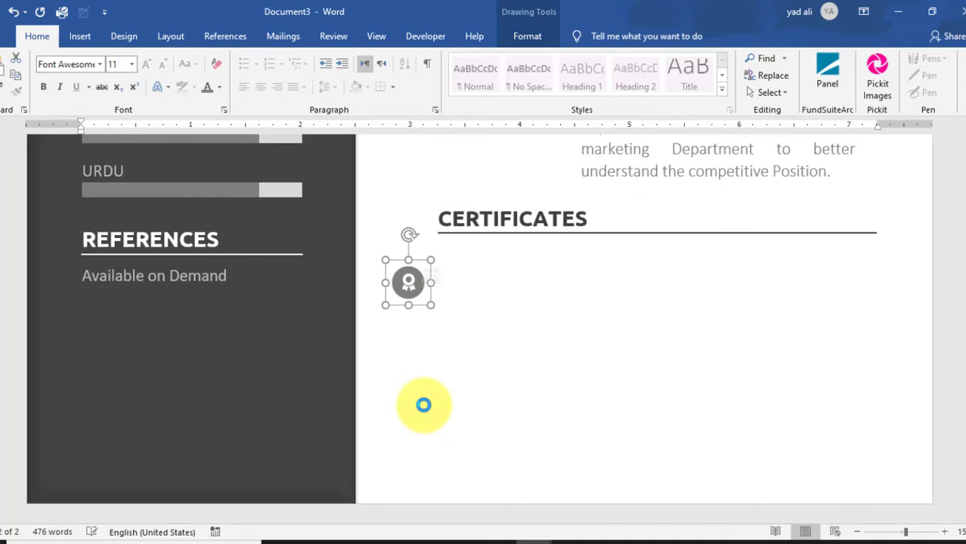
pyautogui.moveTo(409, 283); pyautogui.dragTo(411, 218)
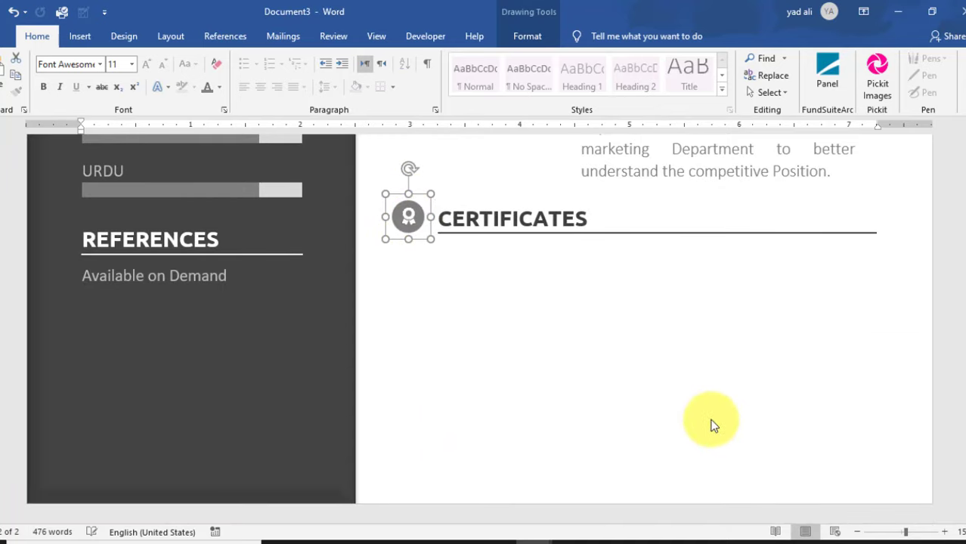
pyautogui.doubleClick(410, 221)
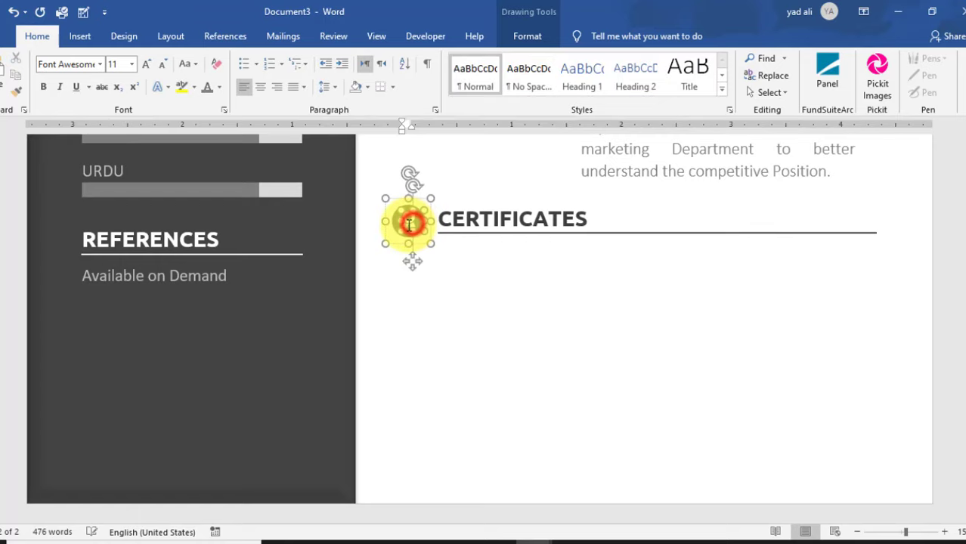
# - Swap the CERTIFICATES icon glyph for the round seal symbol from More Symbols' Recently used
pyautogui.click(83, 36)
pyautogui.click(624, 88)
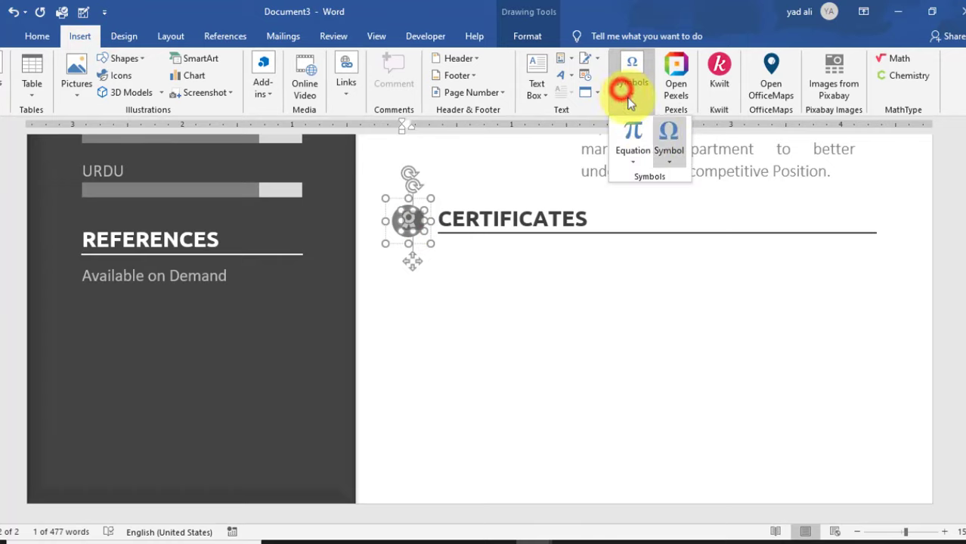
pyautogui.click(672, 157)
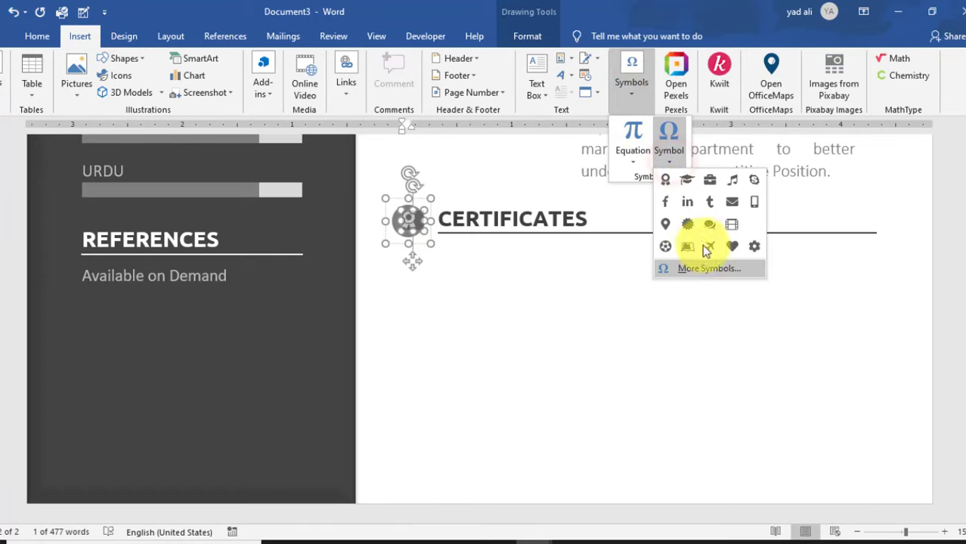
pyautogui.click(713, 270)
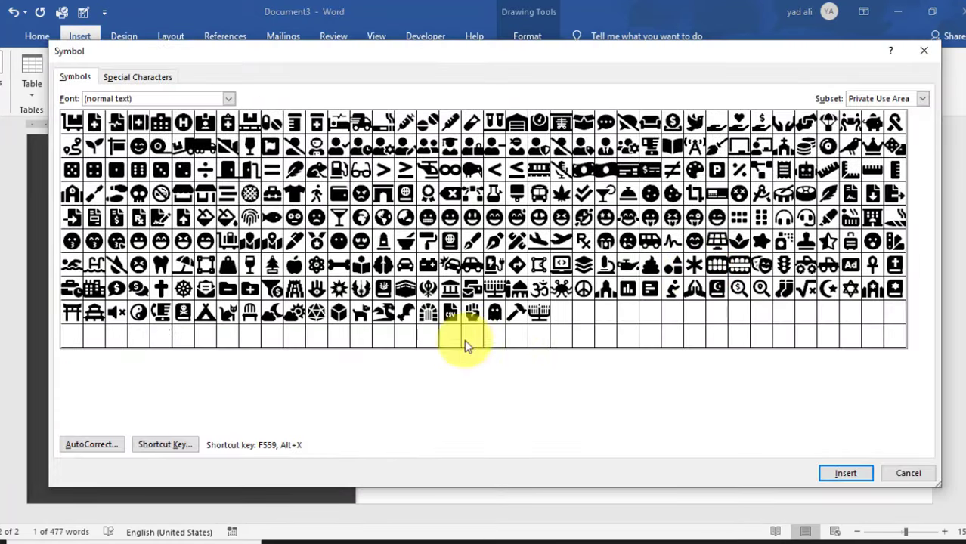
pyautogui.click(317, 388)
pyautogui.click(838, 478)
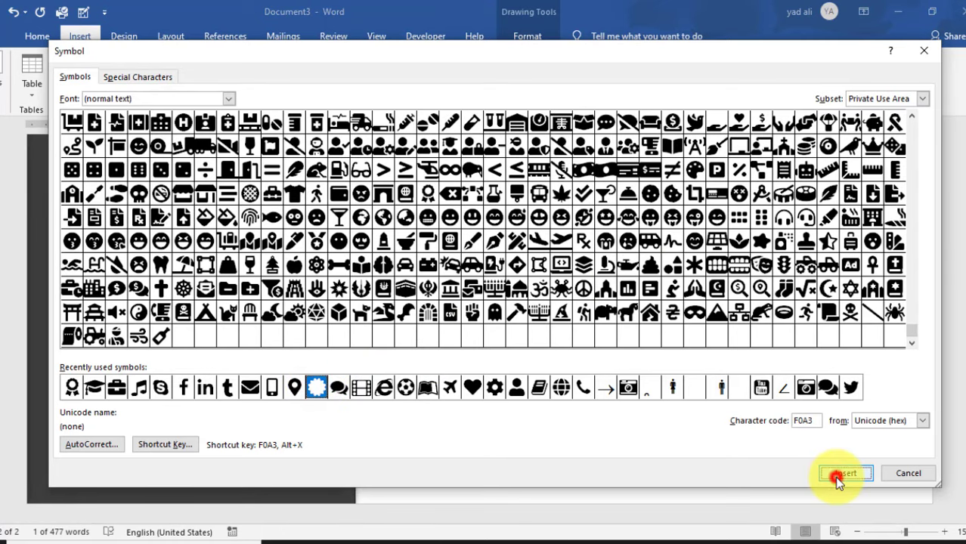
pyautogui.click(893, 473)
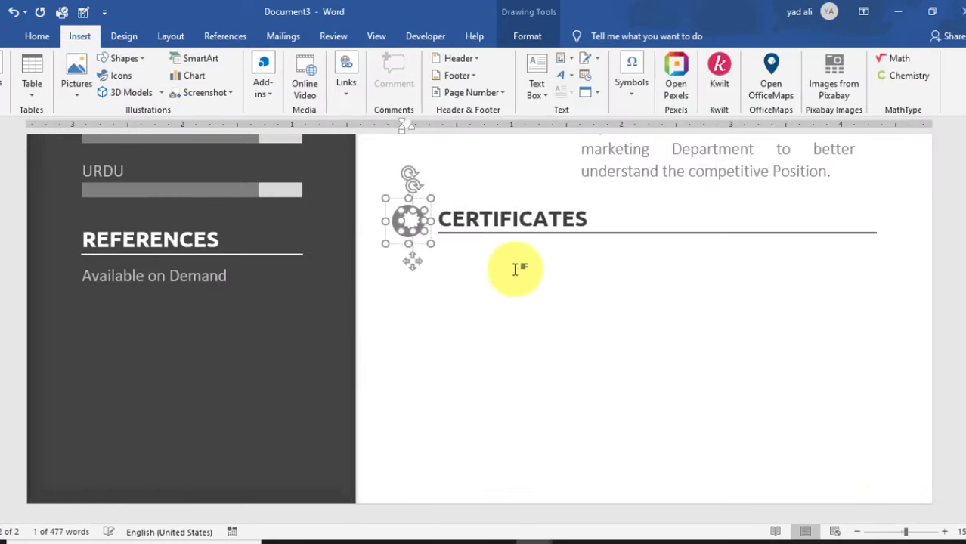
pyautogui.click(406, 212)
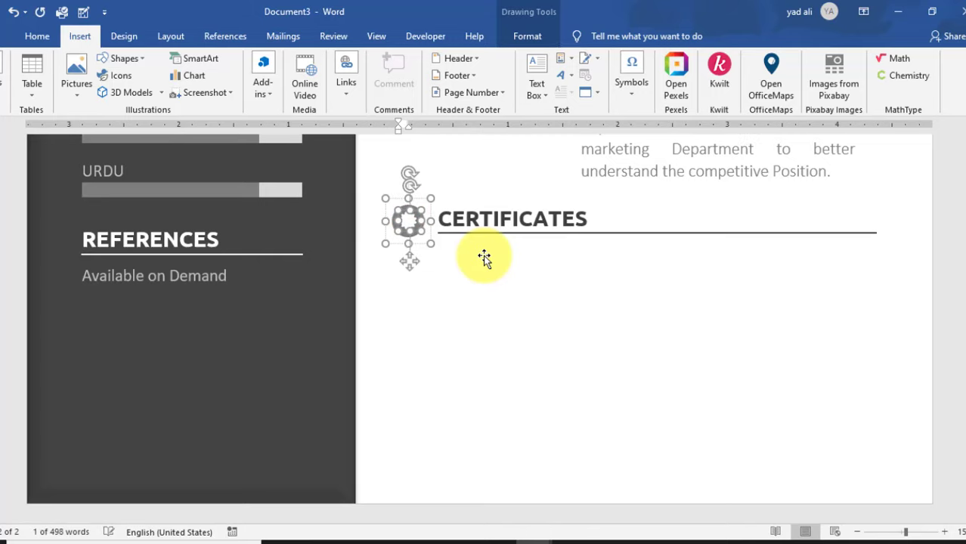
pyautogui.click(524, 315)
pyautogui.scroll(5, 529, 314)
pyautogui.scroll(-3, 544, 322)
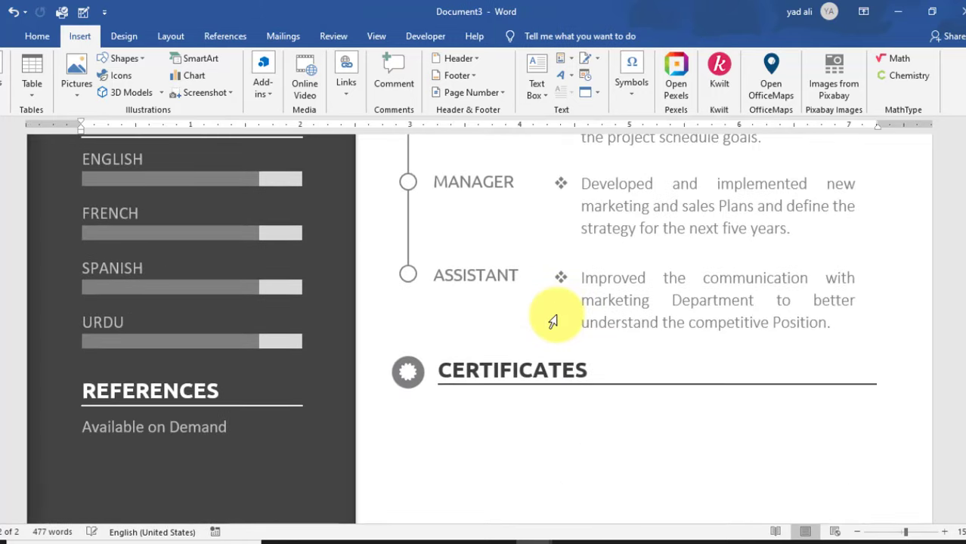
# - Paste the timeline line under CERTIFICATES and shorten its Shape Height to 0.8 inches
pyautogui.scroll(-3, 553, 322)
pyautogui.scroll(-1, 555, 318)
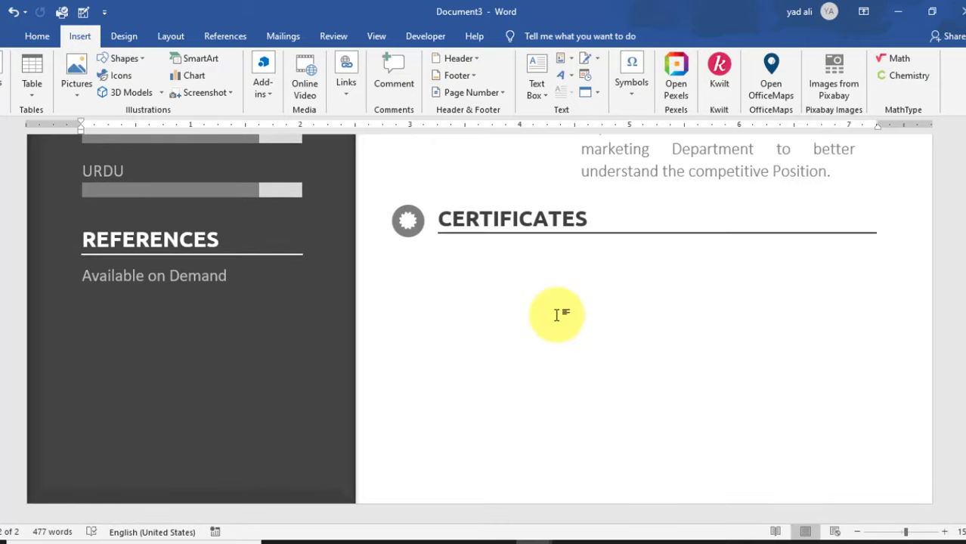
pyautogui.hotkey('ctrl', 'v')
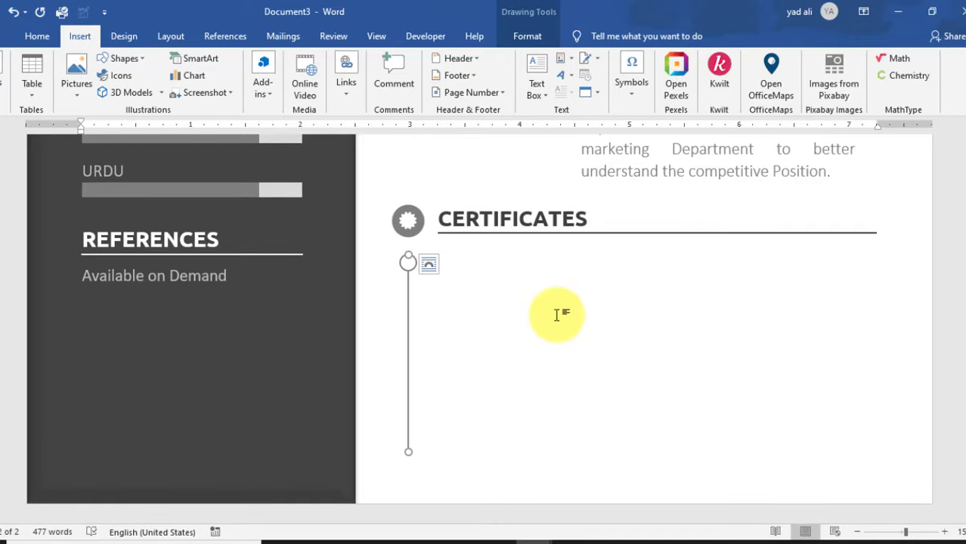
pyautogui.click(527, 37)
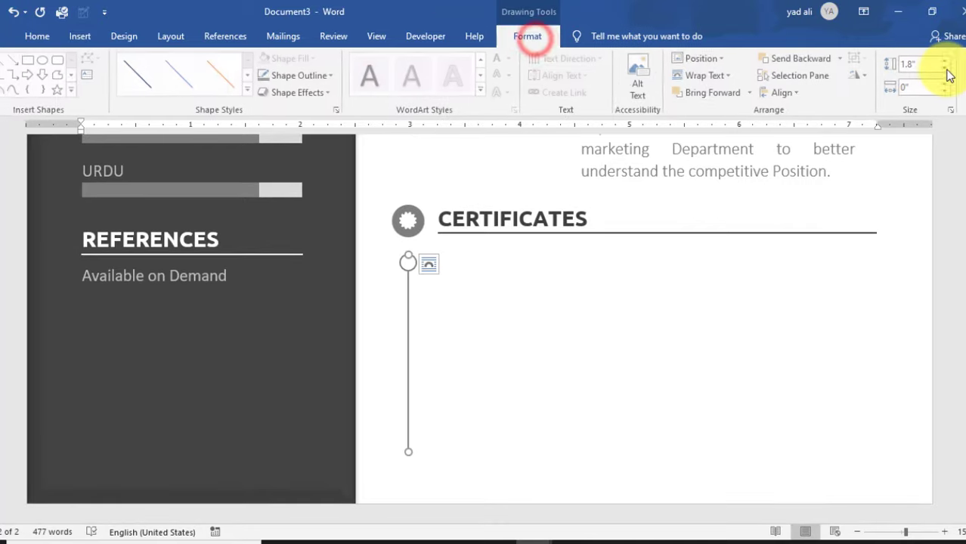
pyautogui.click(947, 69)
pyautogui.click(946, 70)
pyautogui.click(947, 70)
pyautogui.click(947, 70)
pyautogui.click(948, 70)
pyautogui.click(947, 70)
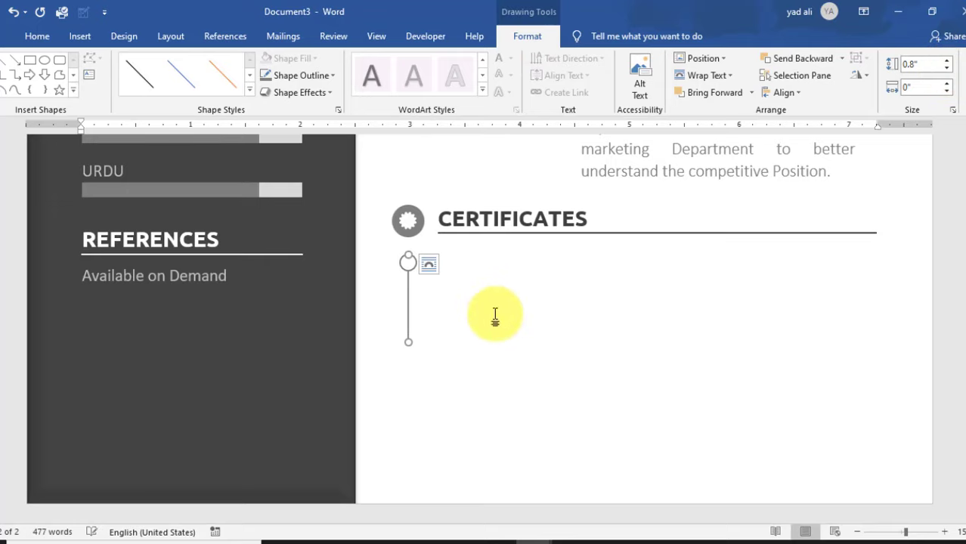
pyautogui.scroll(3, 495, 315)
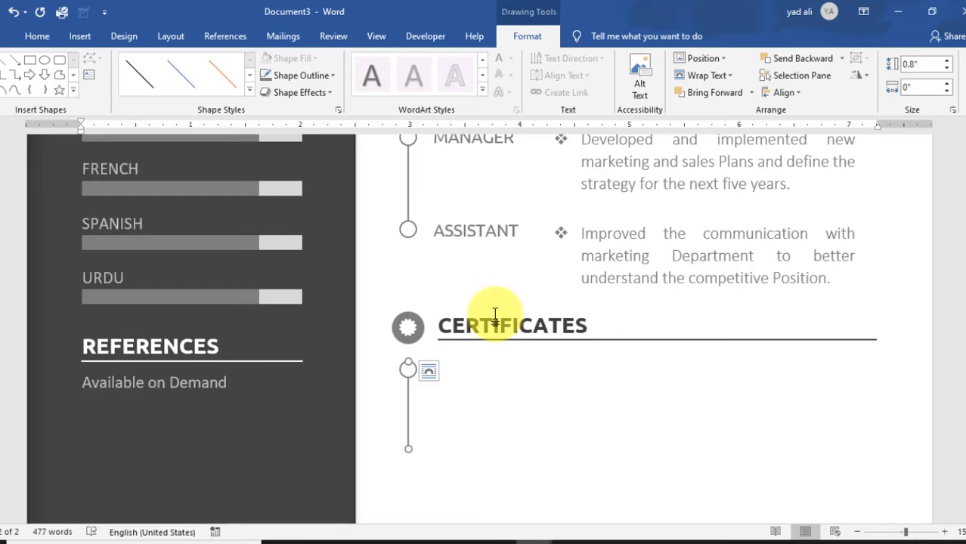
# - Paste a text box and retype it as the Web Development through Drupal and WordPress certificate
pyautogui.hotkey('ctrl', 'v')
pyautogui.tripleClick(495, 314)
pyautogui.press('BackSpace')
pyautogui.write('W')
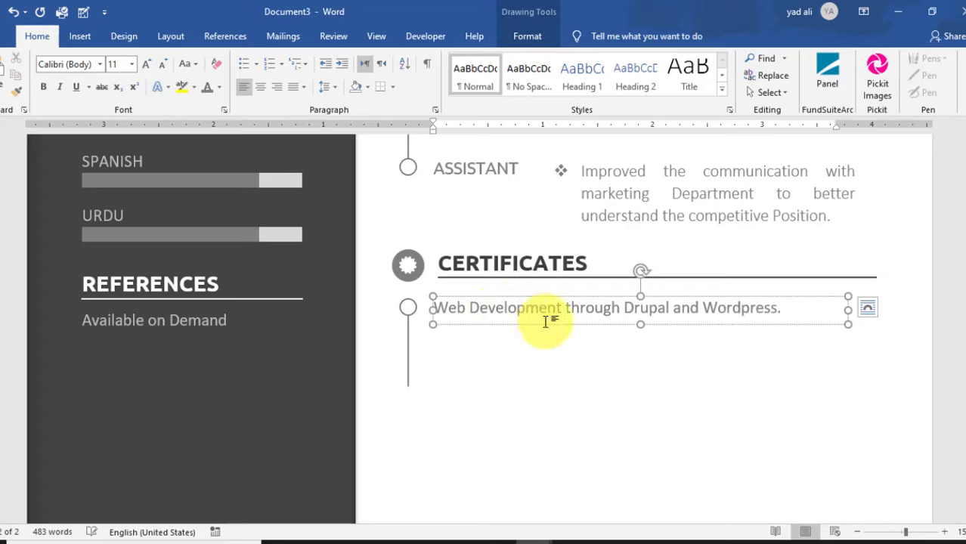
# - Duplicate the box below as a narrowed 2007-2008 date in 8 pt
pyautogui.moveTo(546, 323); pyautogui.dragTo(545, 339)
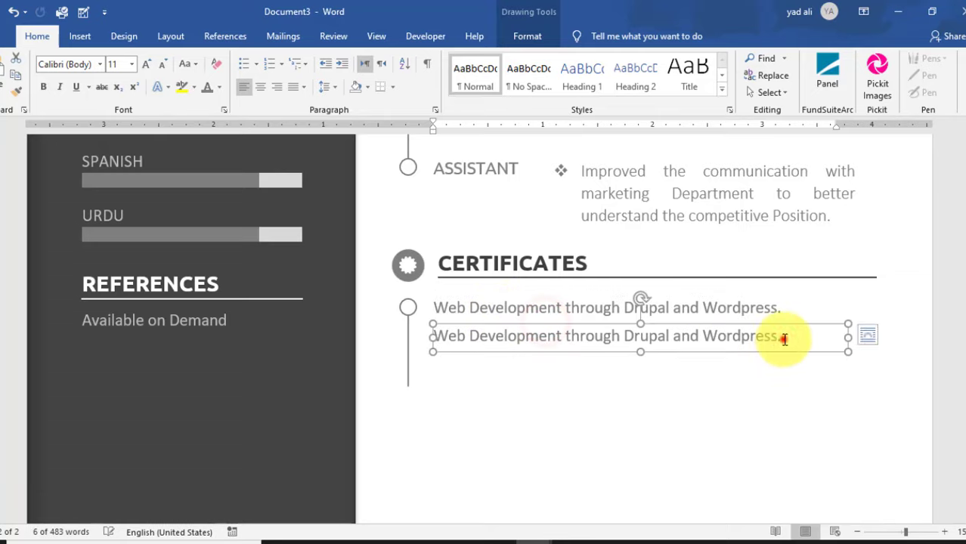
pyautogui.moveTo(786, 338); pyautogui.dragTo(434, 335)
pyautogui.write('2007-200')
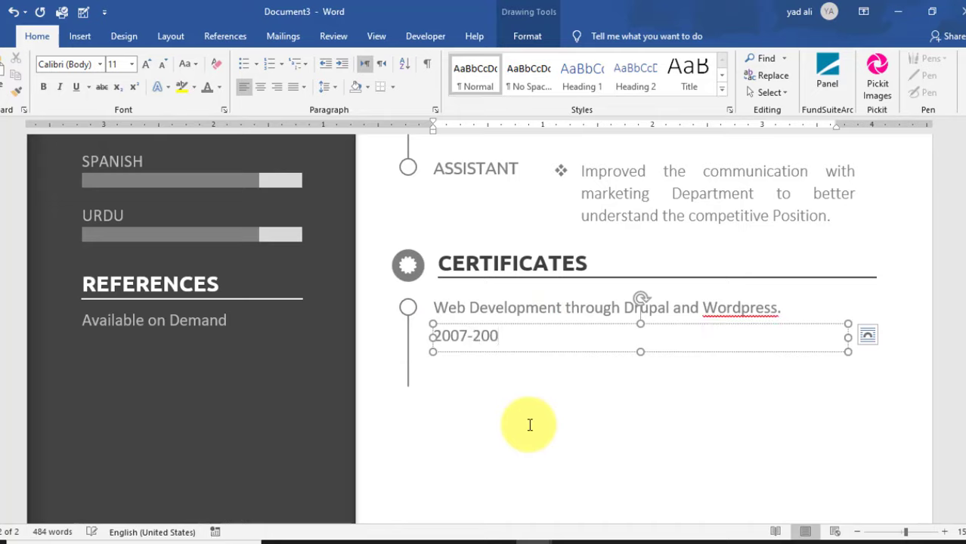
pyautogui.write('8')
pyautogui.moveTo(848, 337); pyautogui.dragTo(529, 337)
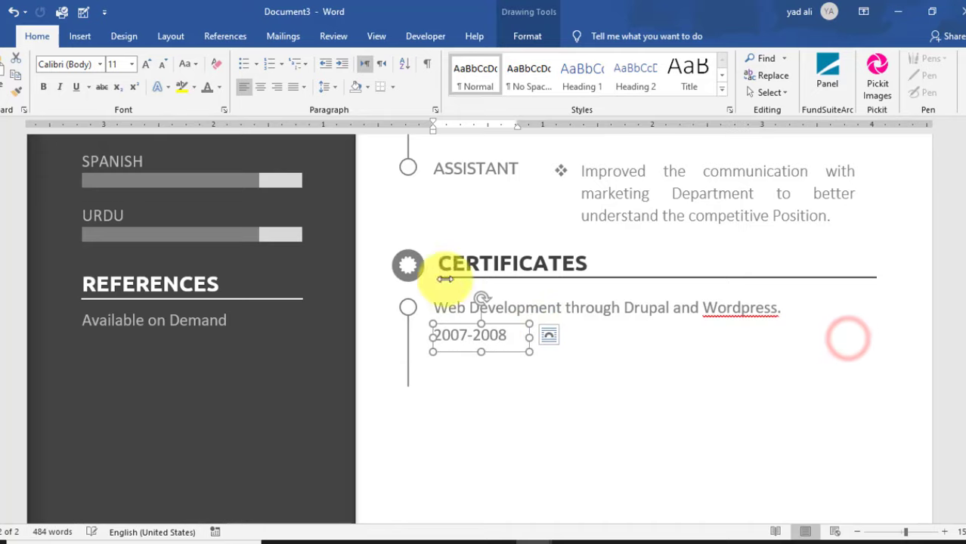
pyautogui.click(118, 65)
pyautogui.write('8')
pyautogui.press('Return')
pyautogui.click(487, 346)
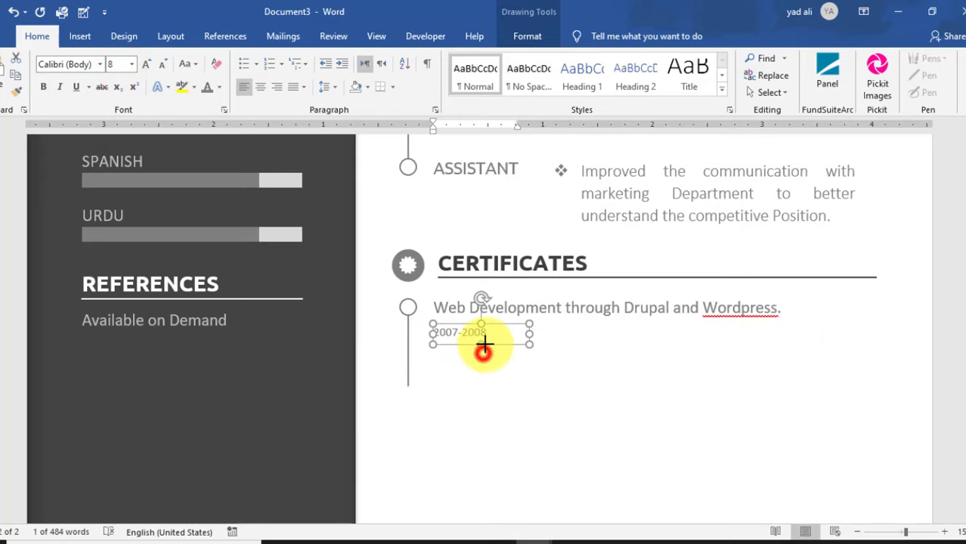
# - Correct Wordpress to WordPress and copy the circle and certificate text below
pyautogui.click(716, 308)
pyautogui.rightClick(726, 309)
pyautogui.click(697, 63)
pyautogui.click(408, 312)
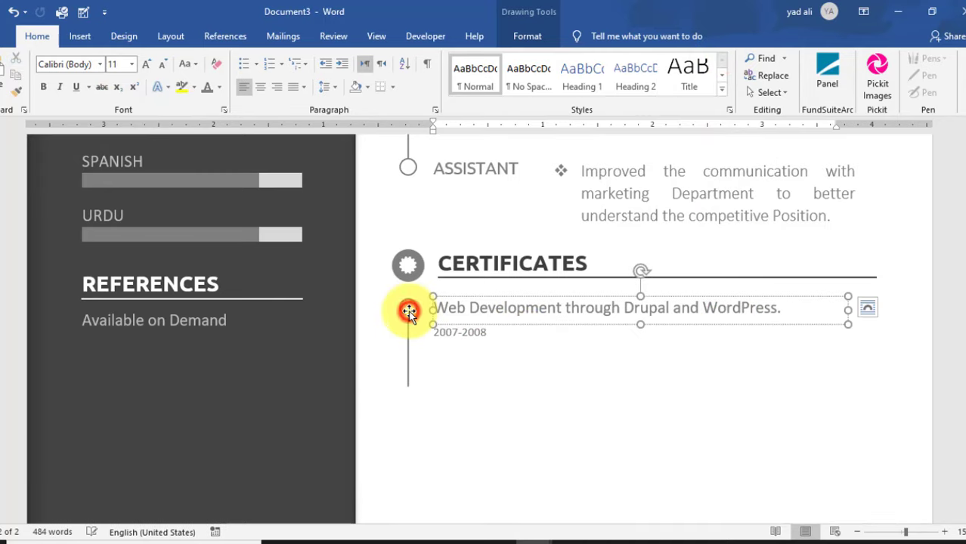
pyautogui.keyDown('ctrl'); pyautogui.moveTo(408, 312); pyautogui.dragTo(416, 363); pyautogui.keyUp('ctrl')
# - Set the vertical timeline line's height in Format > Size so it ends at the second entry
pyautogui.click(410, 324)
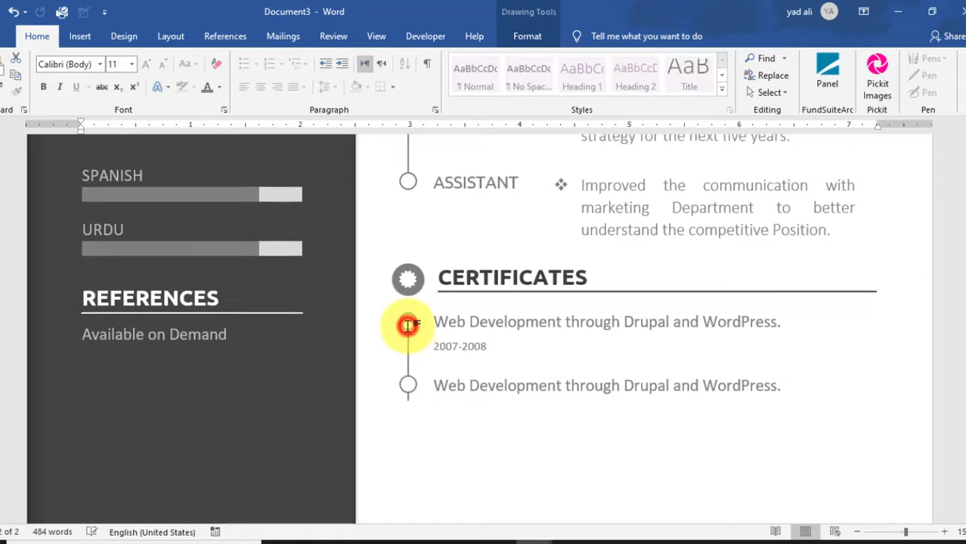
pyautogui.scroll(6, 410, 324)
pyautogui.scroll(-5, 410, 325)
pyautogui.scroll(-2, 409, 325)
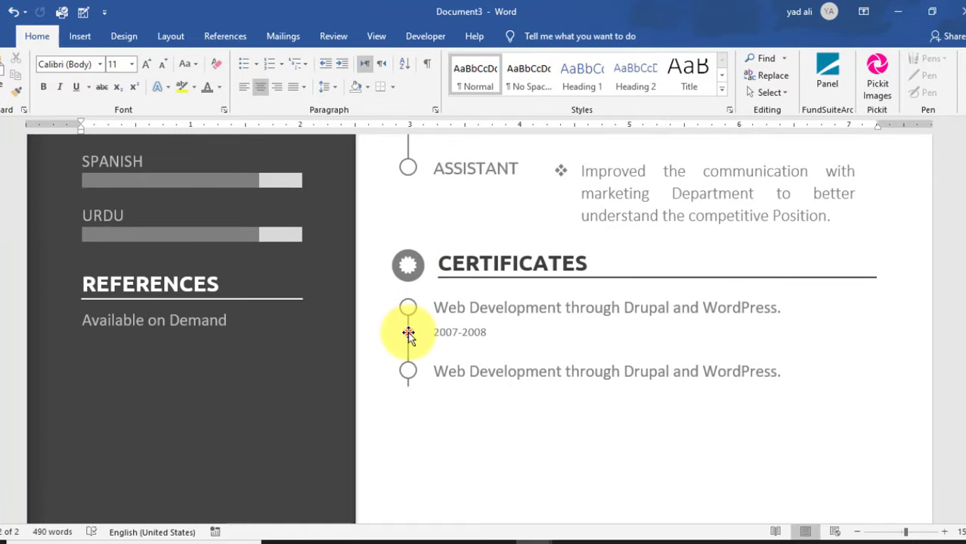
pyautogui.click(409, 333)
pyautogui.click(529, 37)
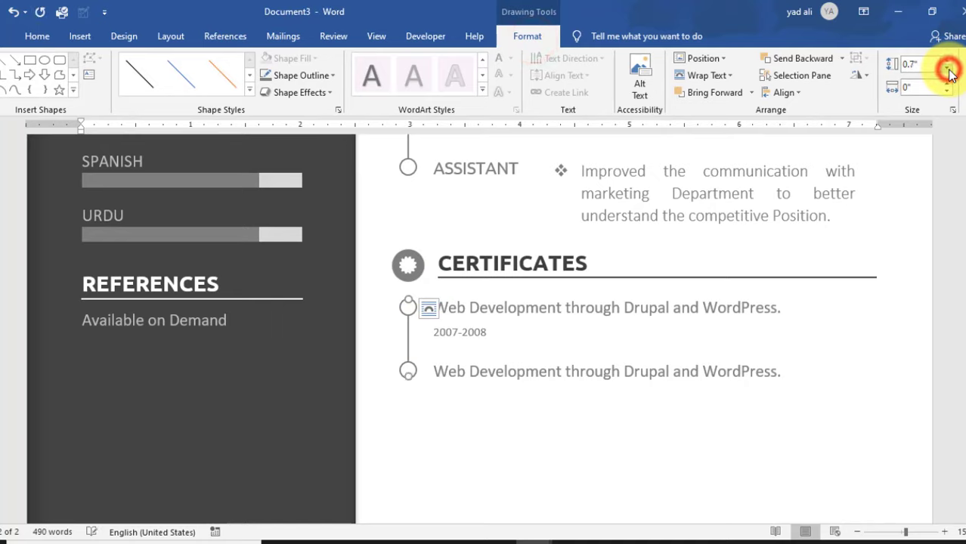
# - Retype the second entry as 'Web / Graphics Design through Adobe Illustrator and Photoshop.' and widen its box
pyautogui.click(680, 372)
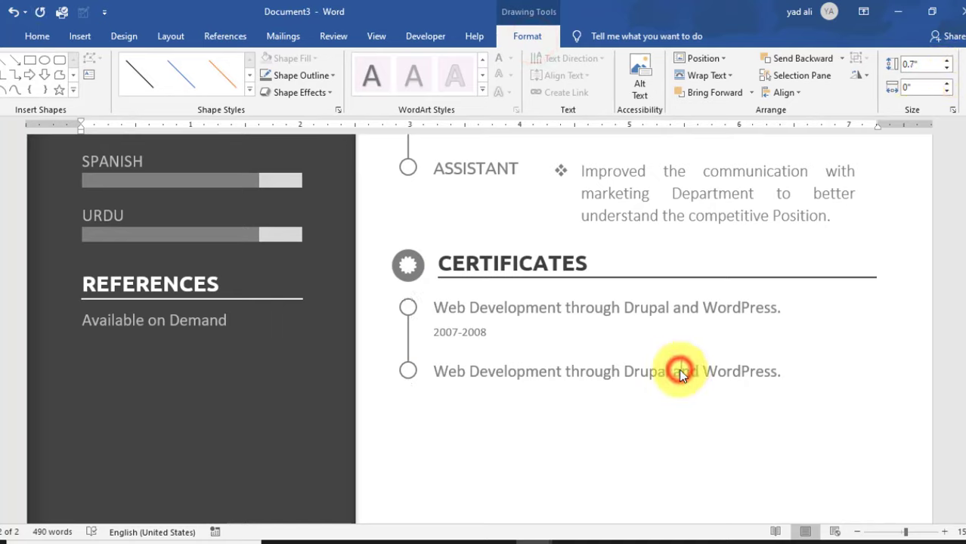
pyautogui.moveTo(779, 375); pyautogui.dragTo(434, 372)
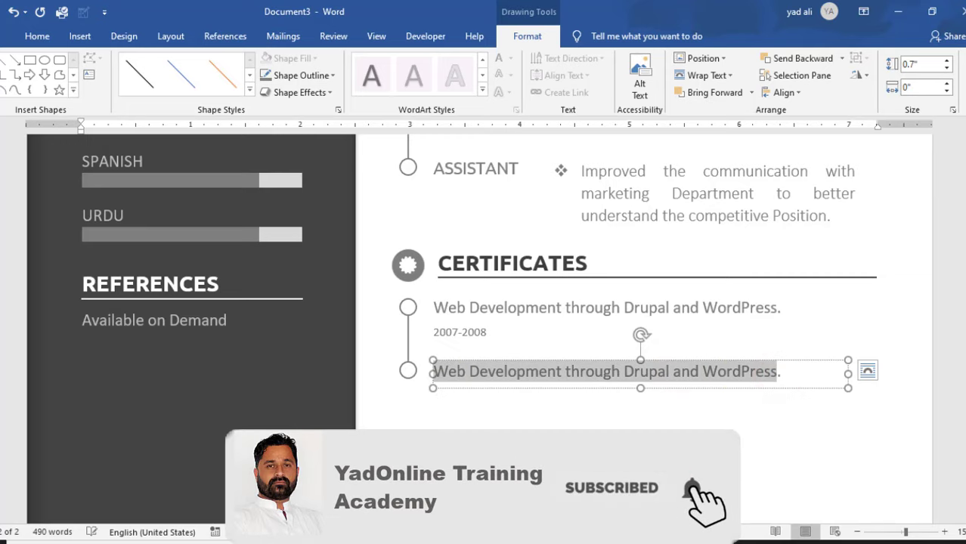
pyautogui.write('Web')
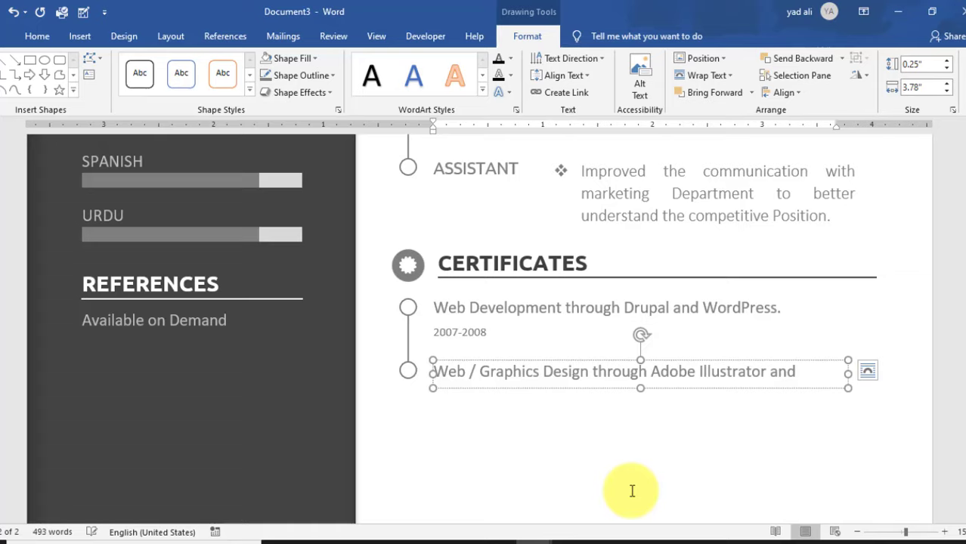
pyautogui.moveTo(848, 373); pyautogui.dragTo(892, 377)
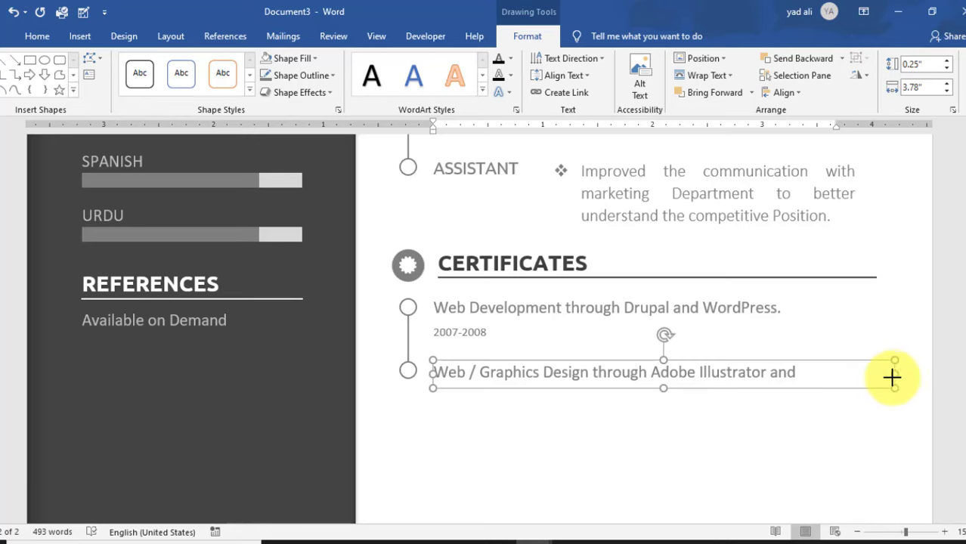
pyautogui.click(790, 449)
# - Check the word Photoshop in the second certificate line
pyautogui.scroll(3, 789, 453)
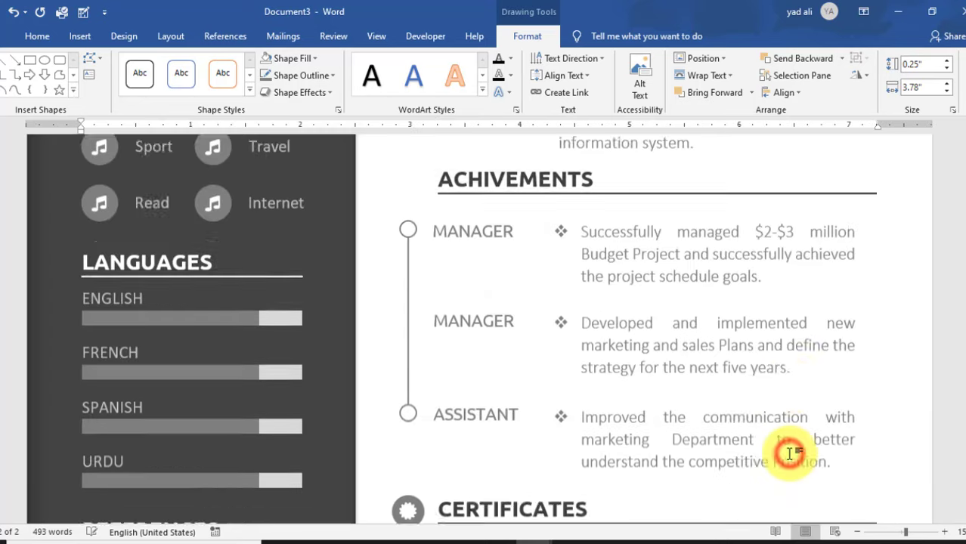
pyautogui.scroll(-2, 789, 446)
pyautogui.scroll(-2, 787, 424)
pyautogui.click(844, 327)
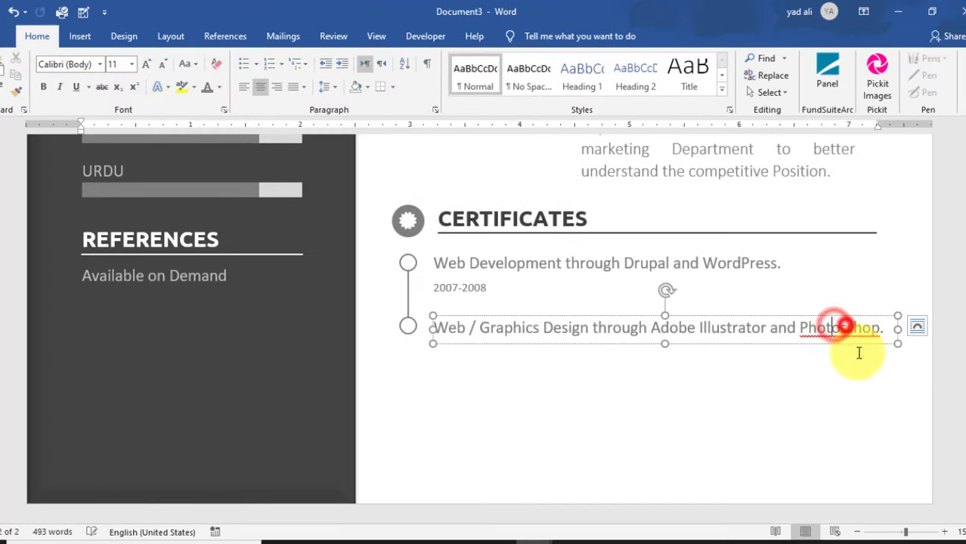
pyautogui.click(832, 328)
pyautogui.click(824, 373)
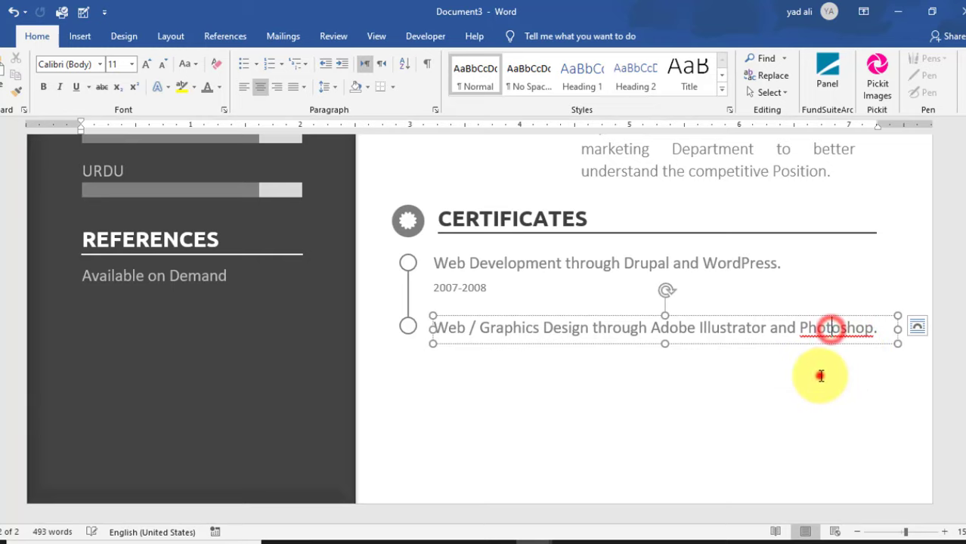
# - Copy the date box under the second certificate and edit it to 2009-2010
pyautogui.scroll(5, 840, 378)
pyautogui.scroll(-5, 845, 383)
pyautogui.click(477, 288)
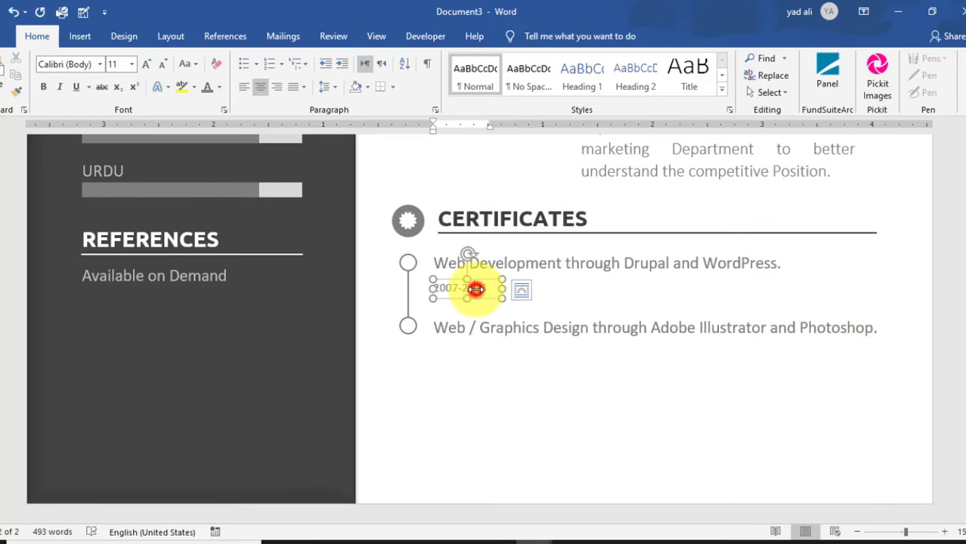
pyautogui.moveTo(484, 285); pyautogui.dragTo(496, 336)
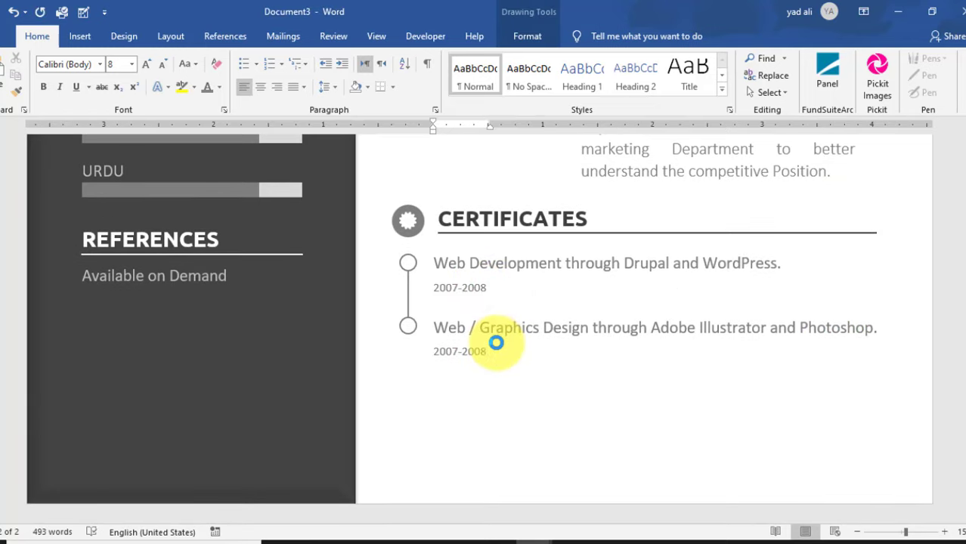
pyautogui.click(455, 351)
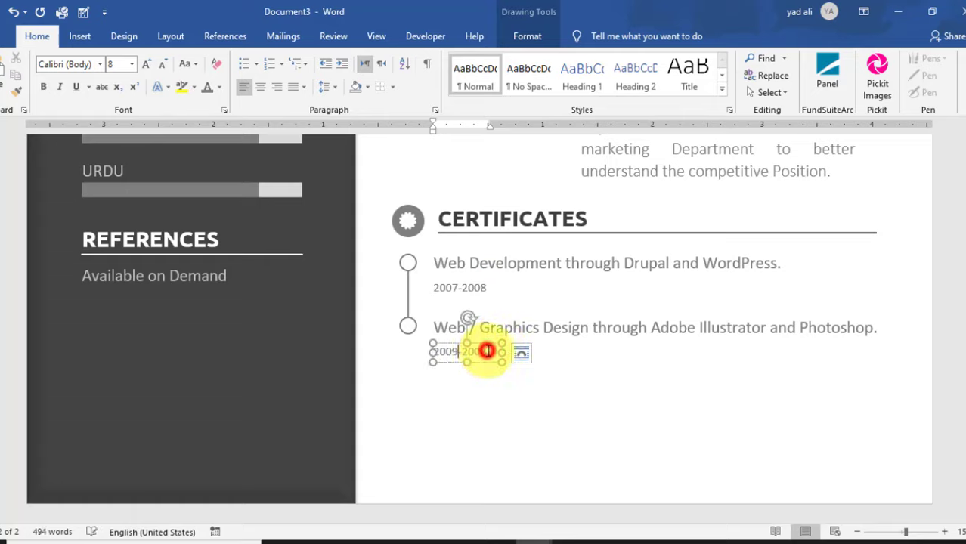
pyautogui.press('BackSpace')
pyautogui.click(610, 406)
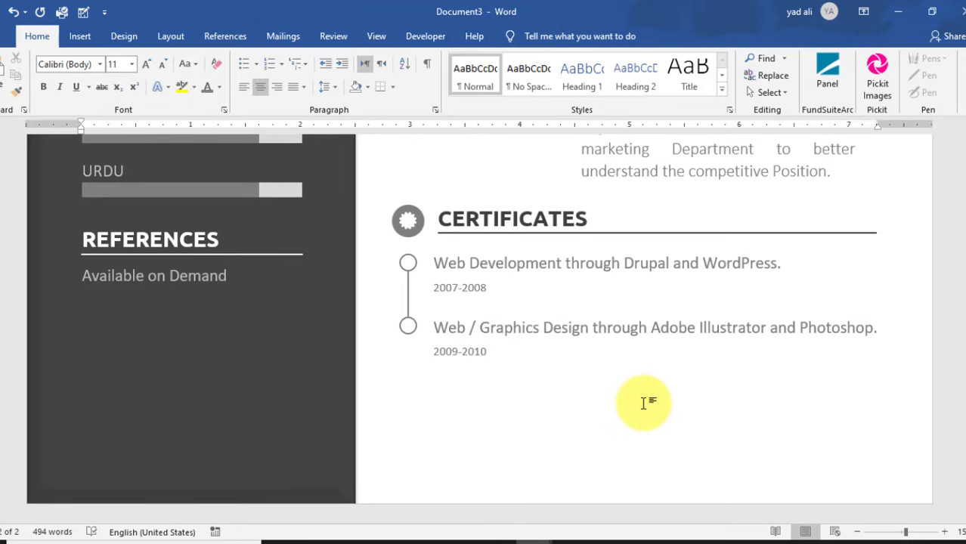
# - Return to the top and zoom out to about 74% to view both resume pages
pyautogui.scroll(10, 644, 403)
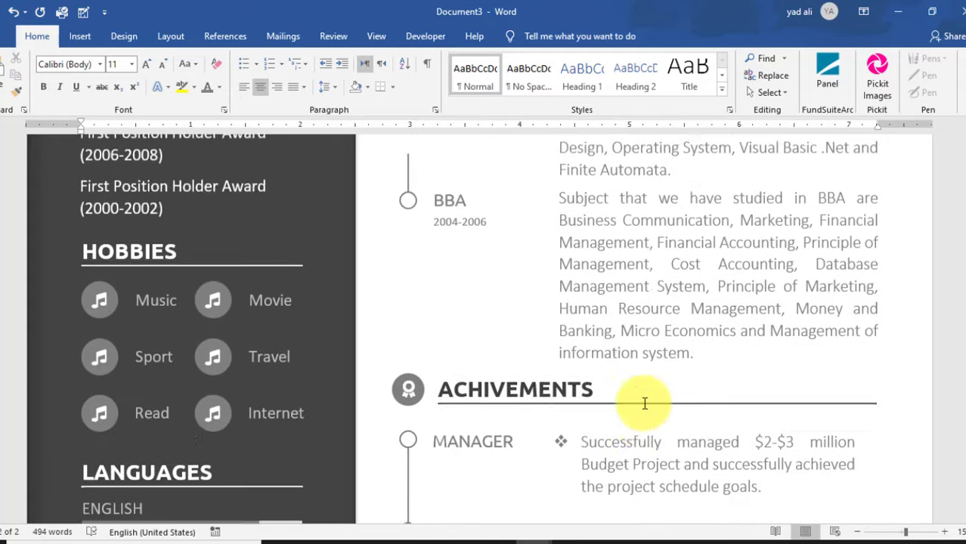
pyautogui.scroll(10, 643, 404)
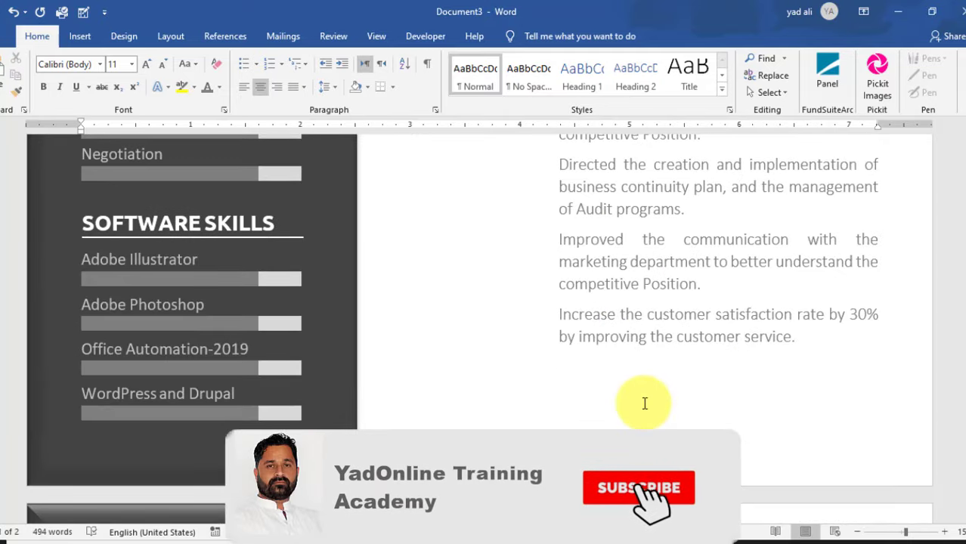
pyautogui.scroll(10, 645, 403)
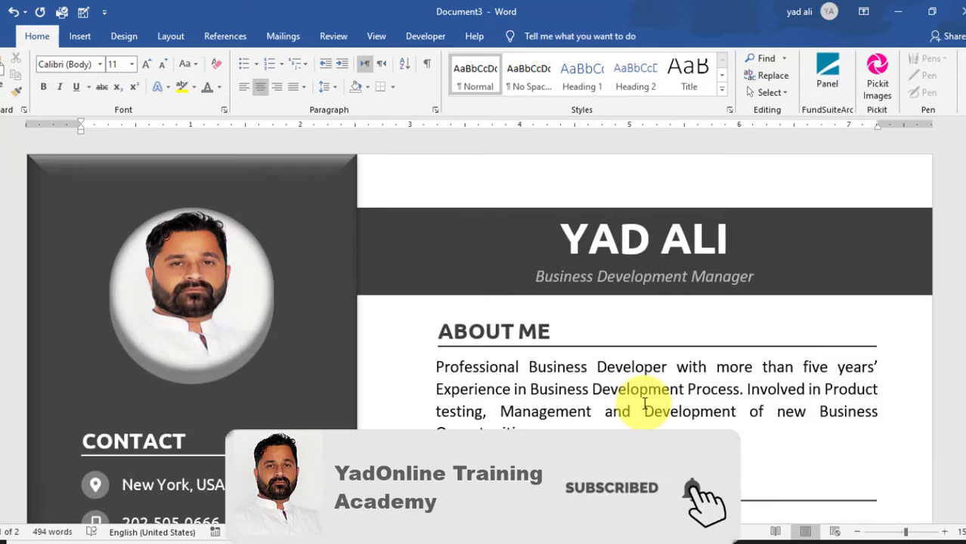
pyautogui.keyDown('ctrl'); pyautogui.scroll(-4, 645, 403); pyautogui.keyUp('ctrl')
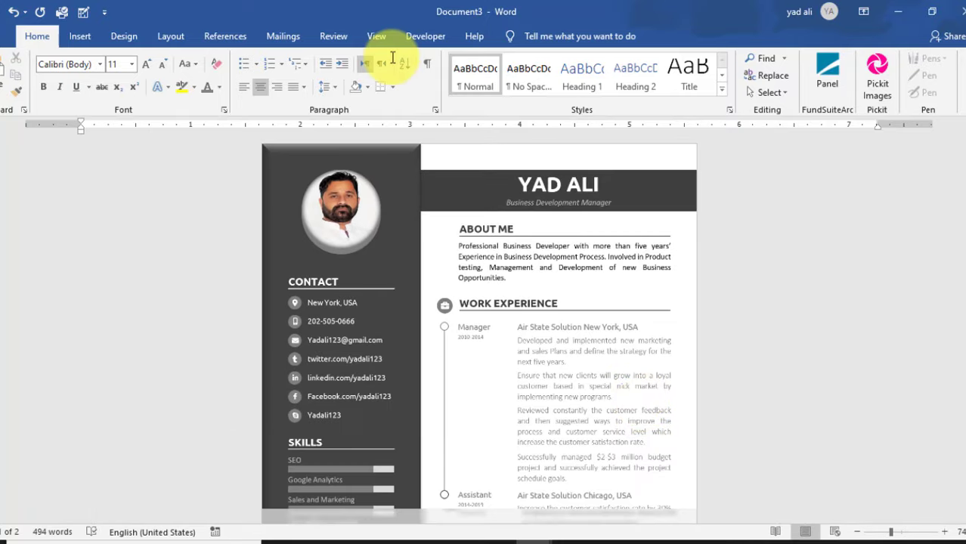
pyautogui.click(377, 36)
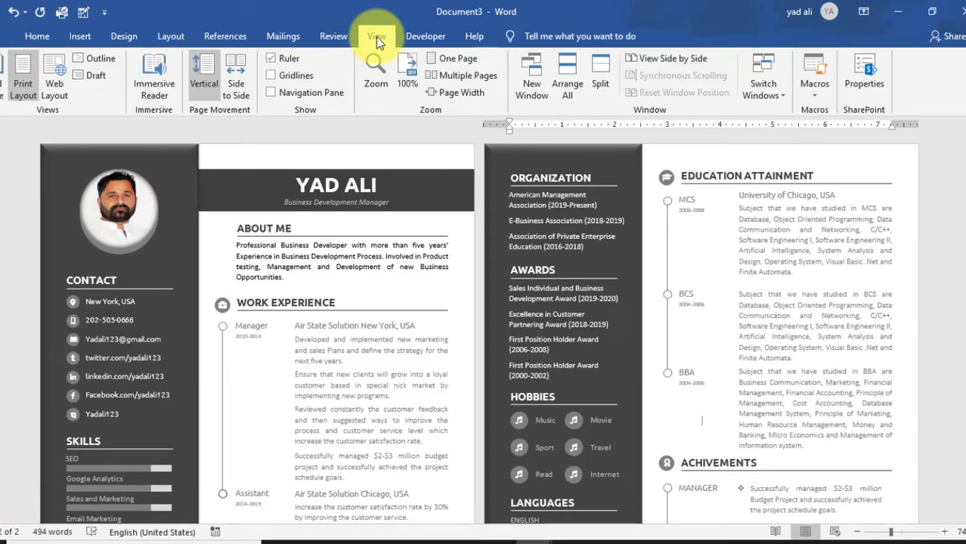